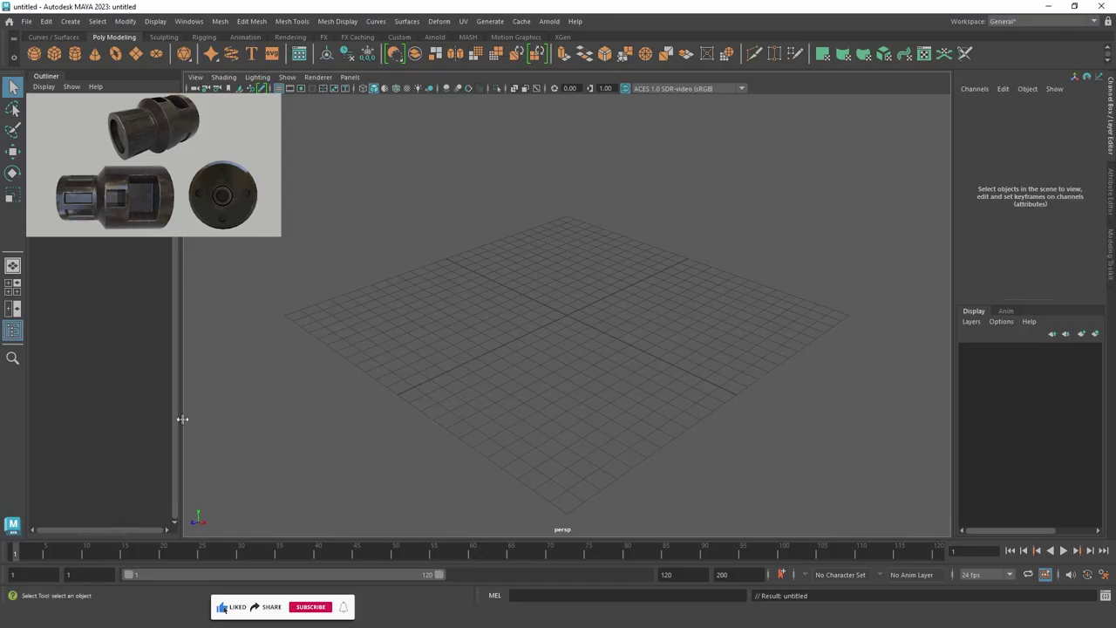
Toggle between the four-view layout and single perspective view, ending with perspective maximized.
key("space")
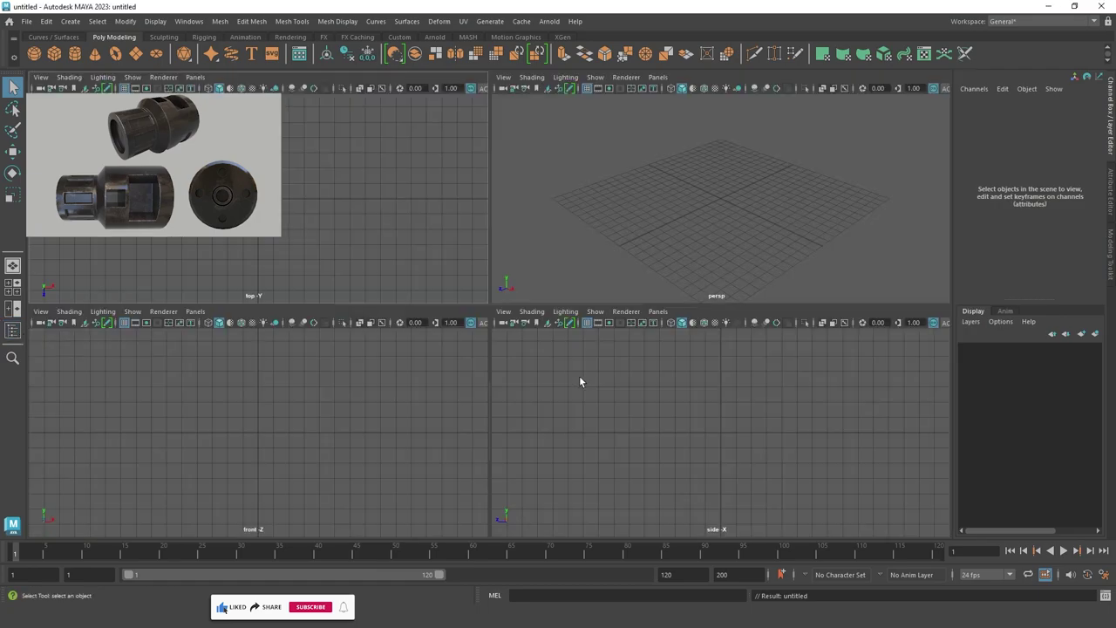
key("space")
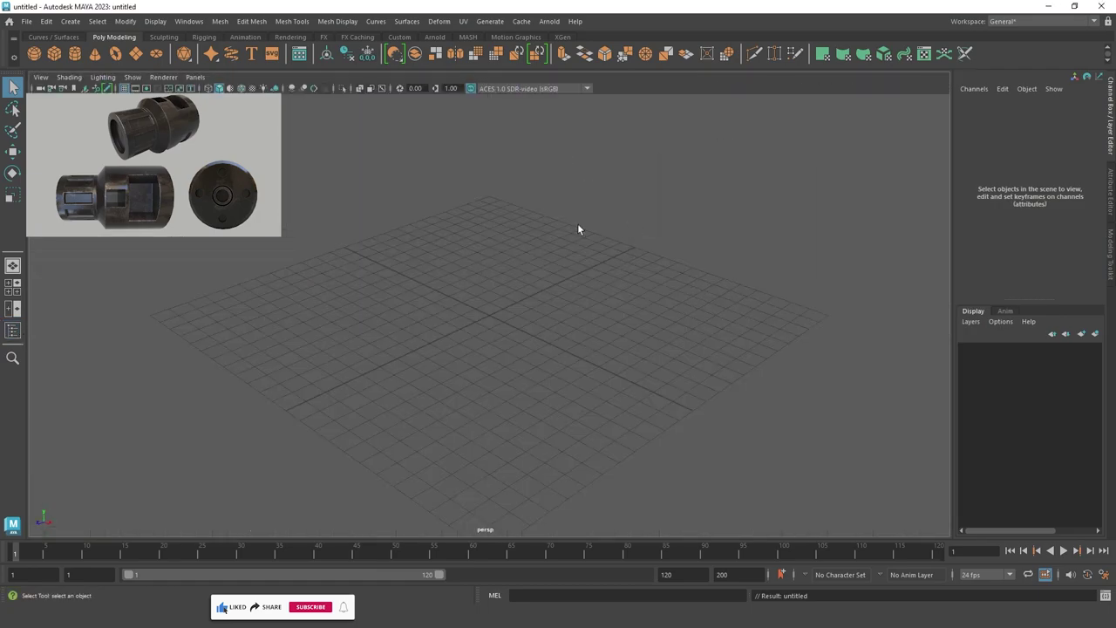
key("space")
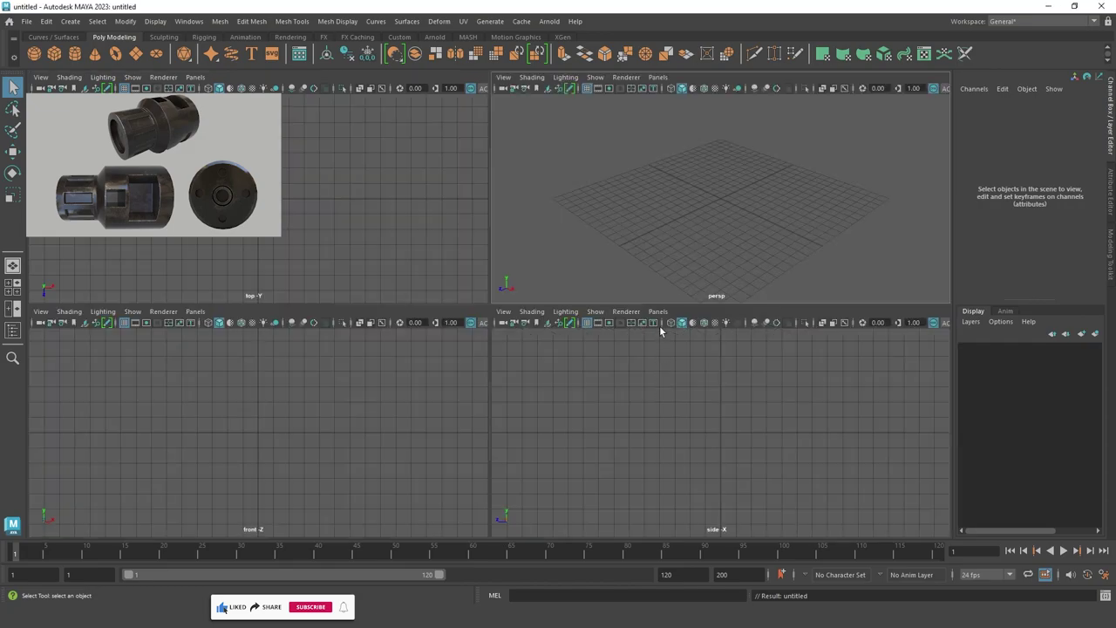
key("space")
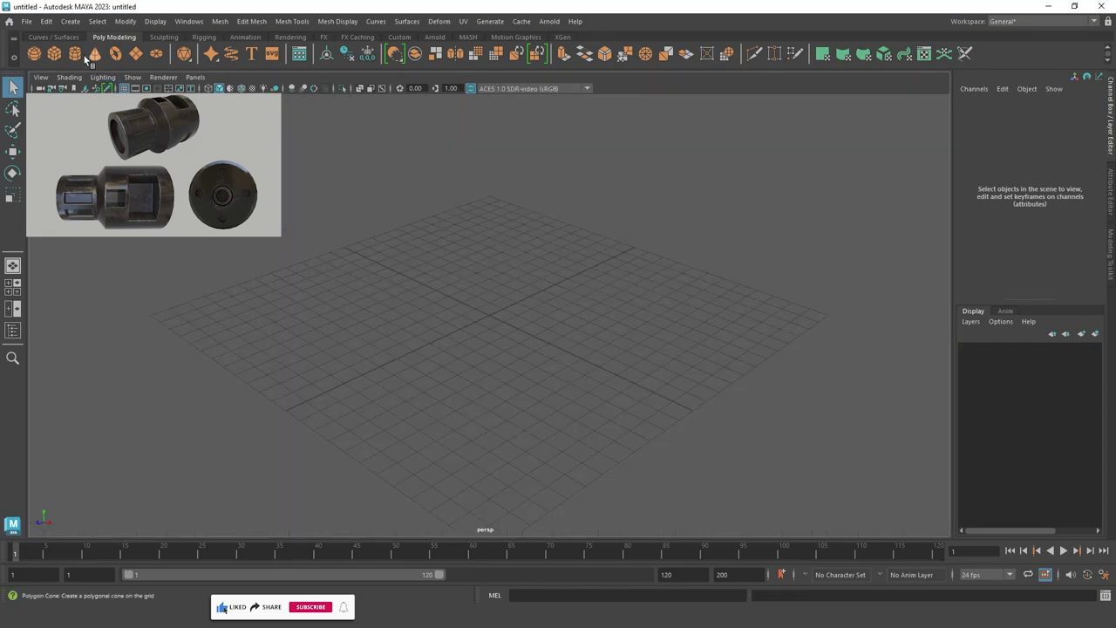
Create a polygon cylinder at the origin and turn on Wireframe on Shaded.
left_click(77, 54)
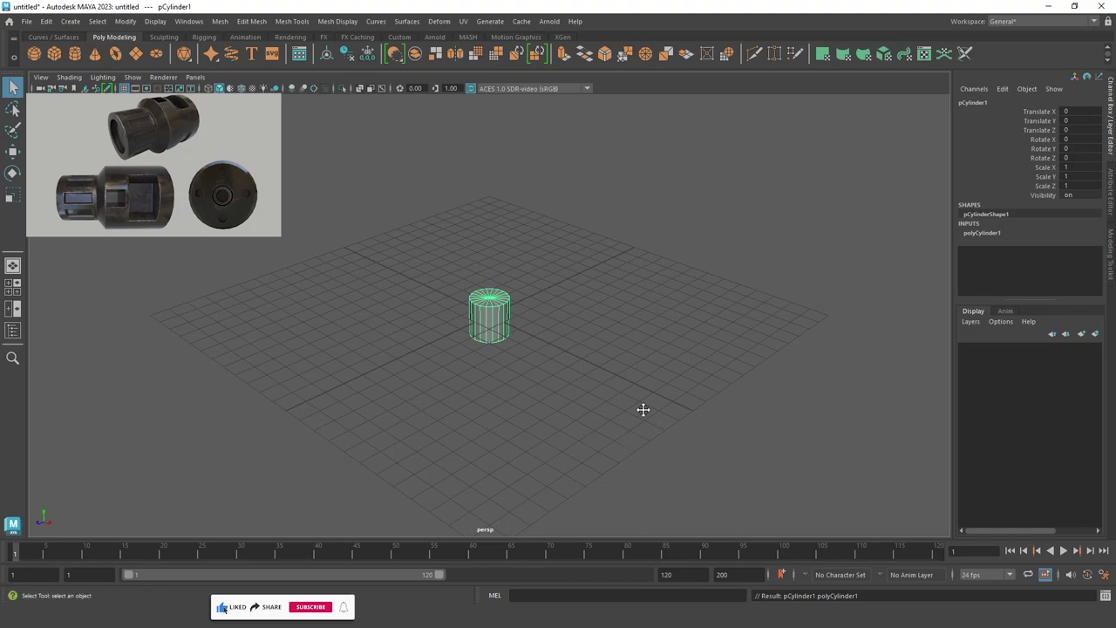
scroll(628, 401, "up", 1)
scroll(593, 354, "up", 1)
scroll(489, 262, "up", 2)
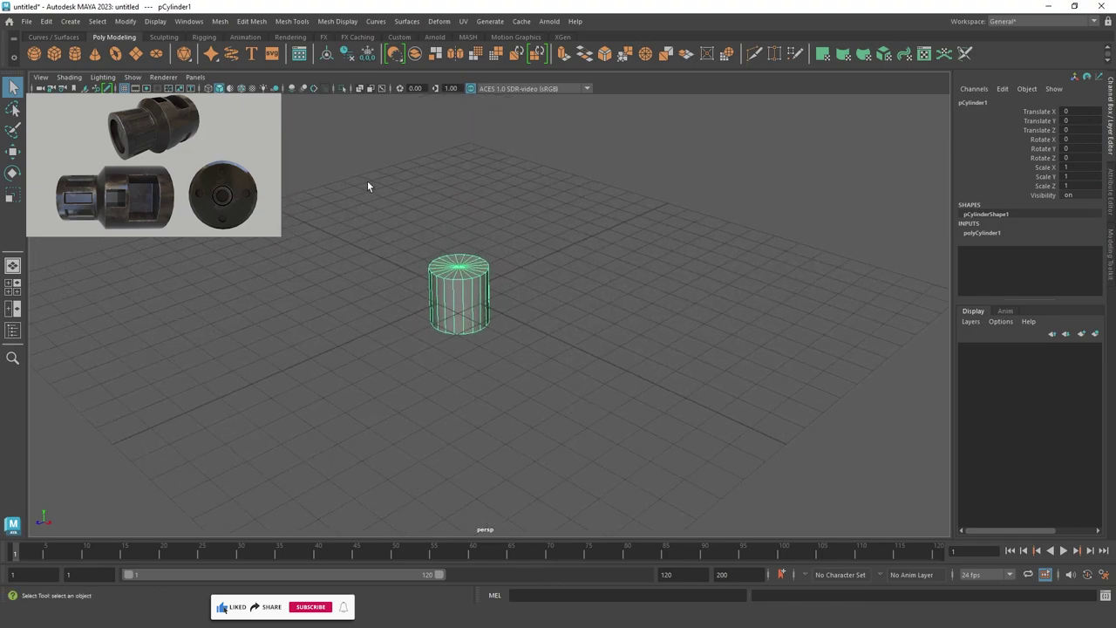
left_click(315, 88)
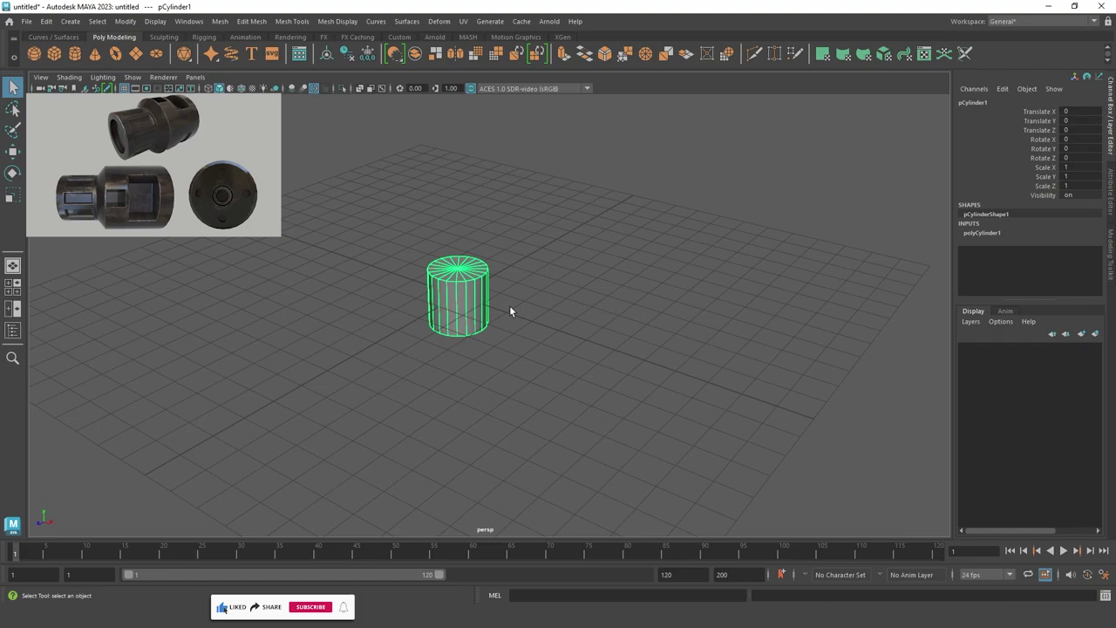
Rotate the cylinder 90° around Z and bring up its polyCylinder1 inputs in the Channel Box.
key("e")
left_click_drag(492, 275, 509, 325)
type("90")
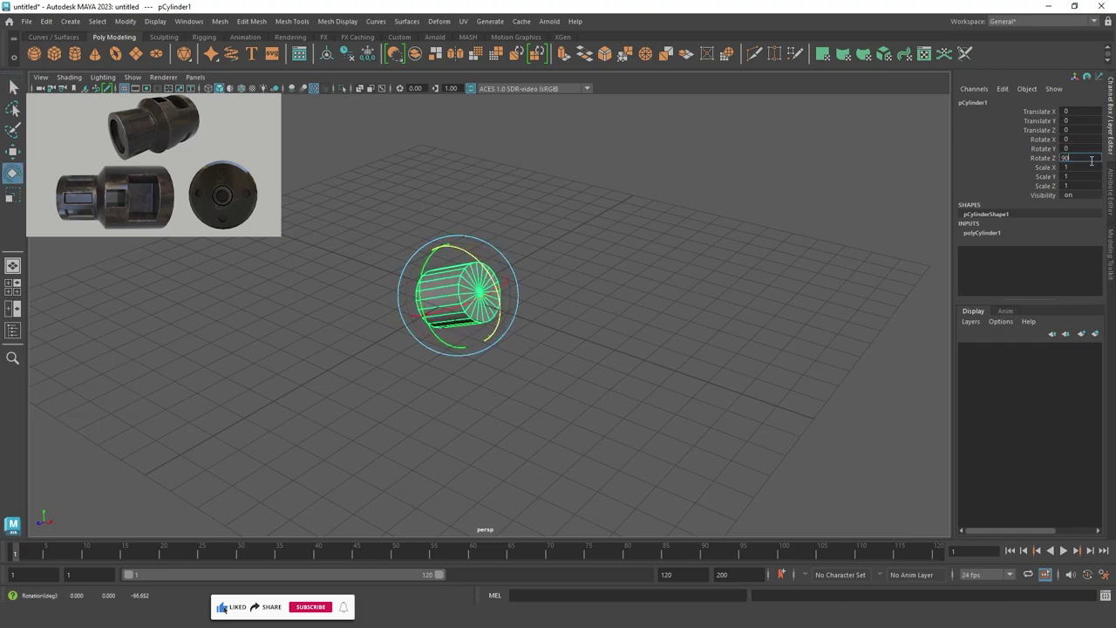
key("Return")
left_click(765, 380)
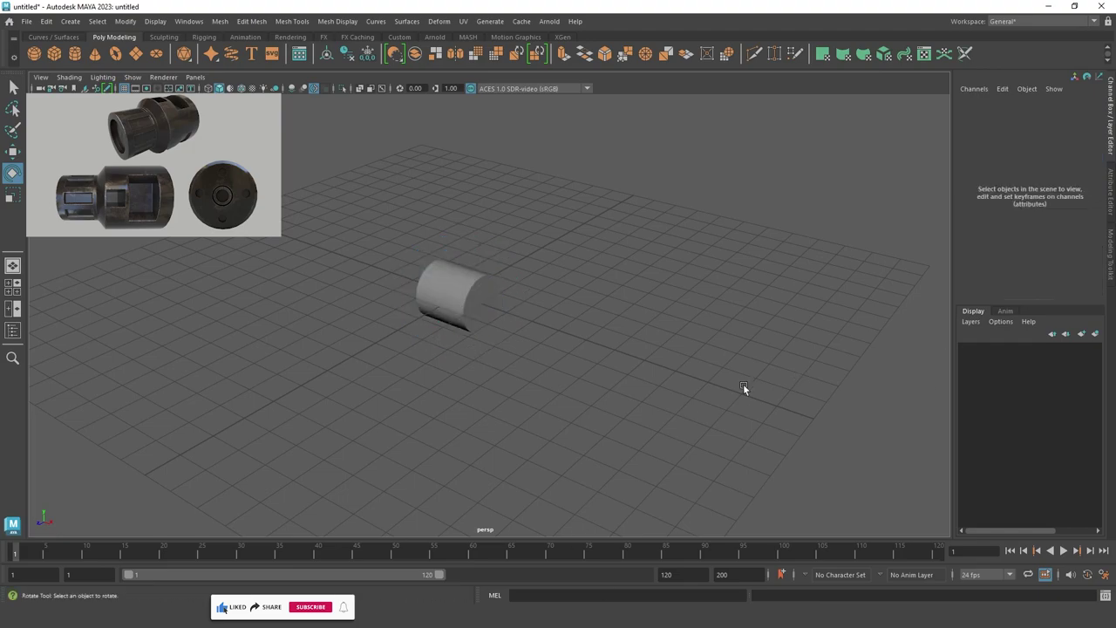
left_click_drag(744, 384, 489, 313, "alt")
left_click(488, 315)
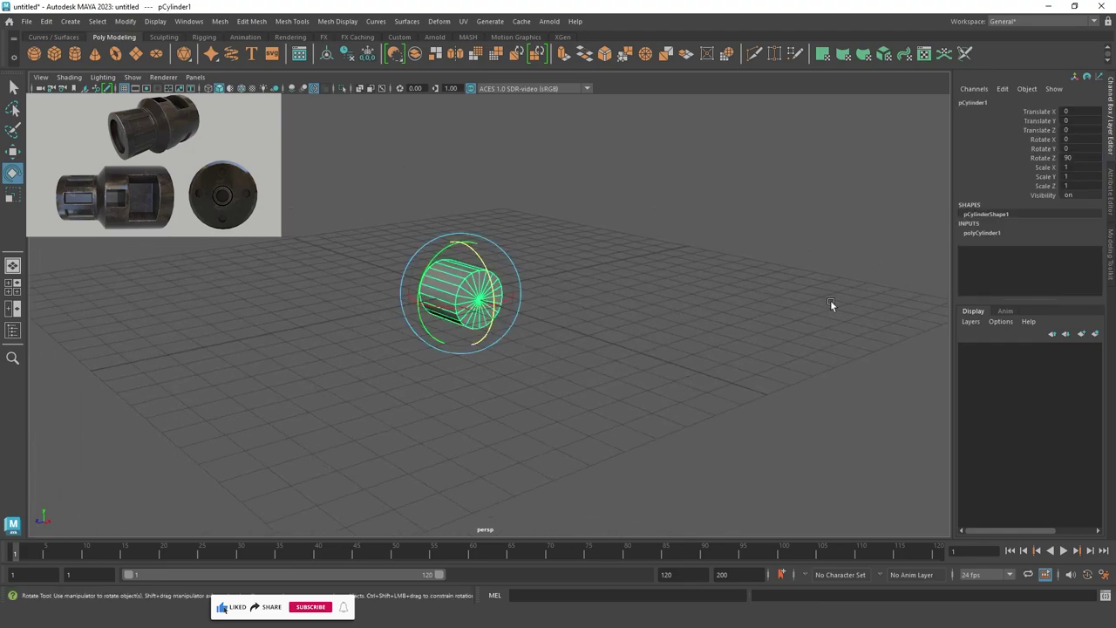
left_click(1016, 232)
Set the cylinder radius to 3 and raise it above the grid to Translate Y 3.295.
type("3")
key("Return")
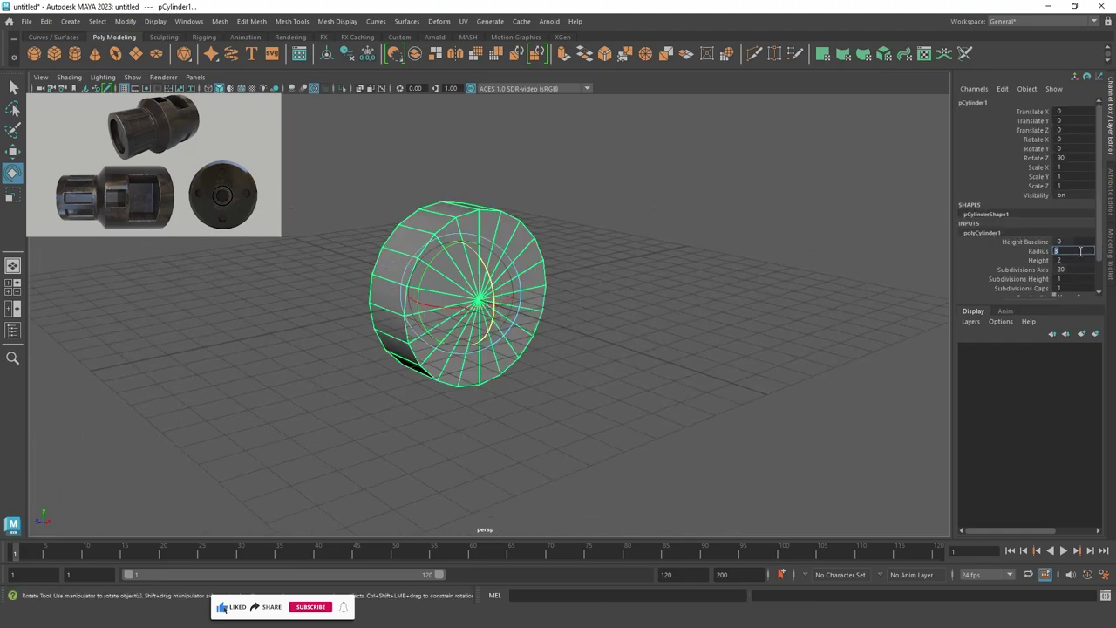
left_click(557, 315)
left_click(459, 312)
key("w")
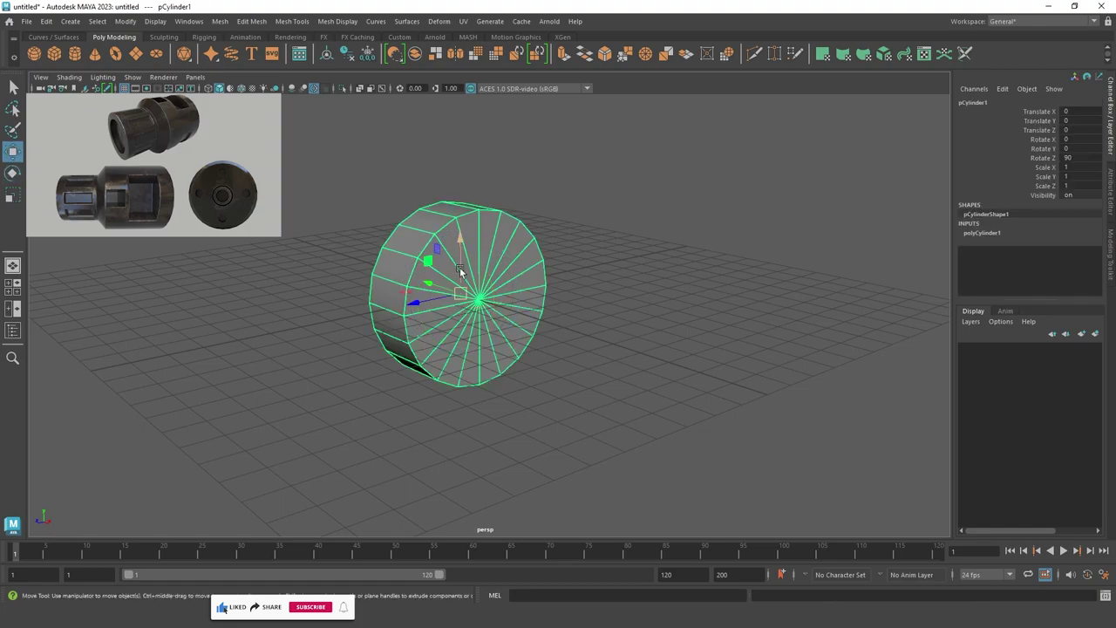
mouse_move(460, 272)
left_mouse_down()
mouse_move(450, 147)
mouse_move(450, 164)
left_mouse_up()
key("f")
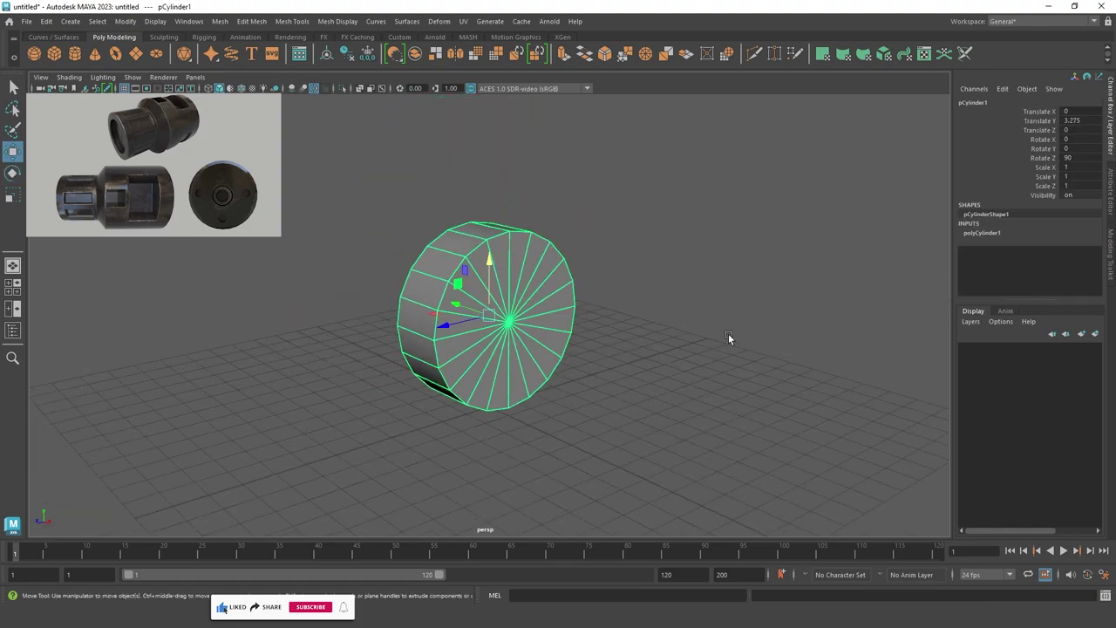
mouse_move(728, 337)
left_mouse_down("alt")
mouse_move(582, 327)
mouse_move(578, 301)
mouse_move(716, 329)
left_mouse_up("alt")
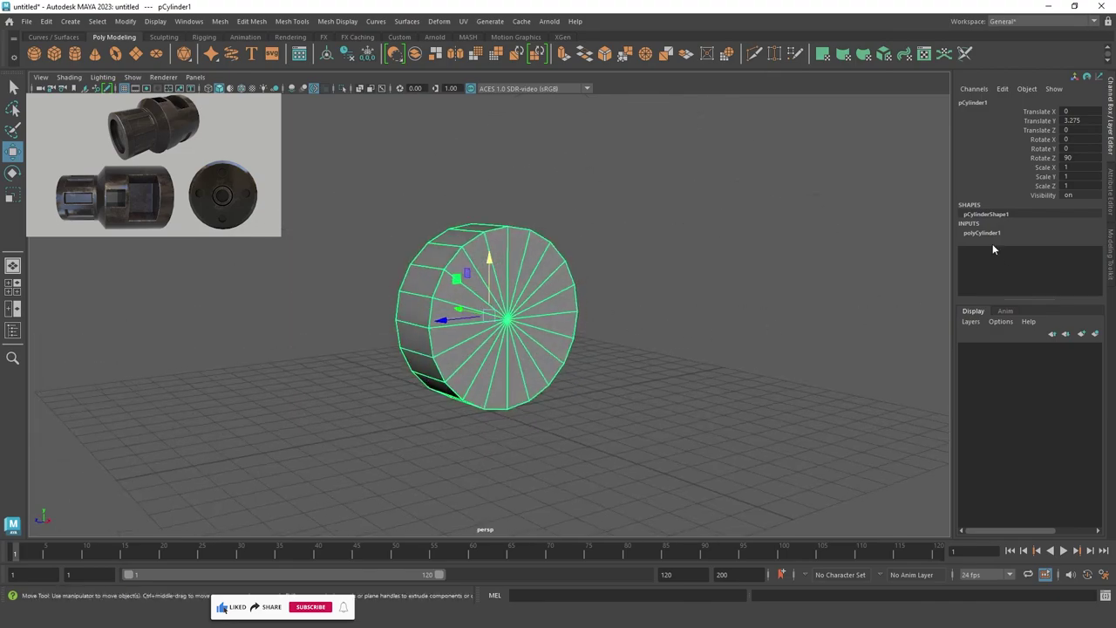
Give the cylinder 30 subdivisions around its axis.
left_click(983, 233)
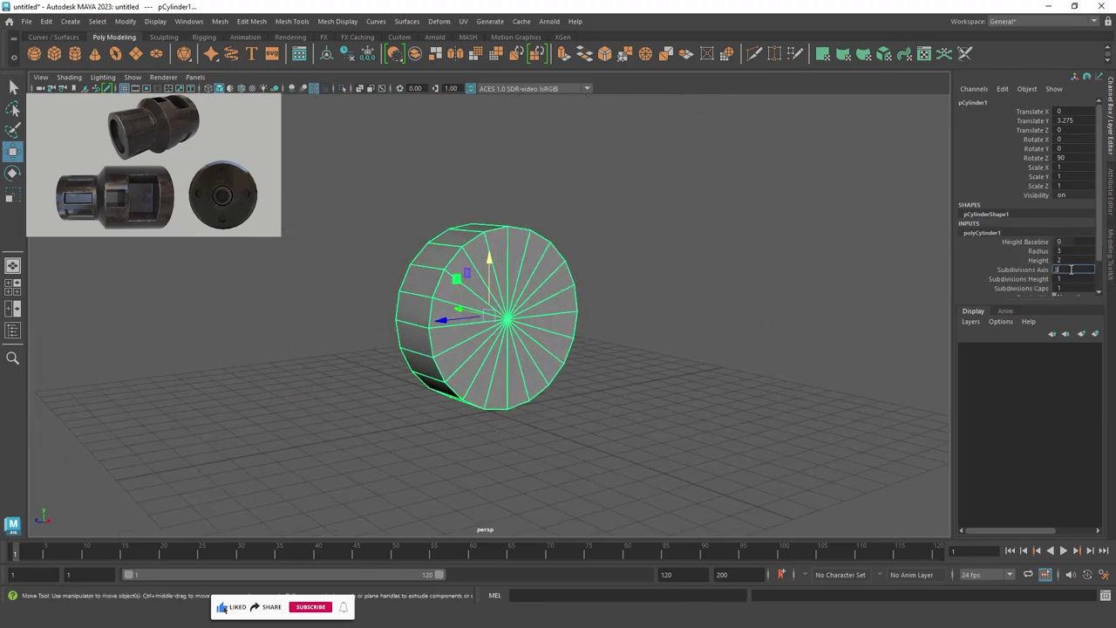
key("Return")
type("30")
key("Return")
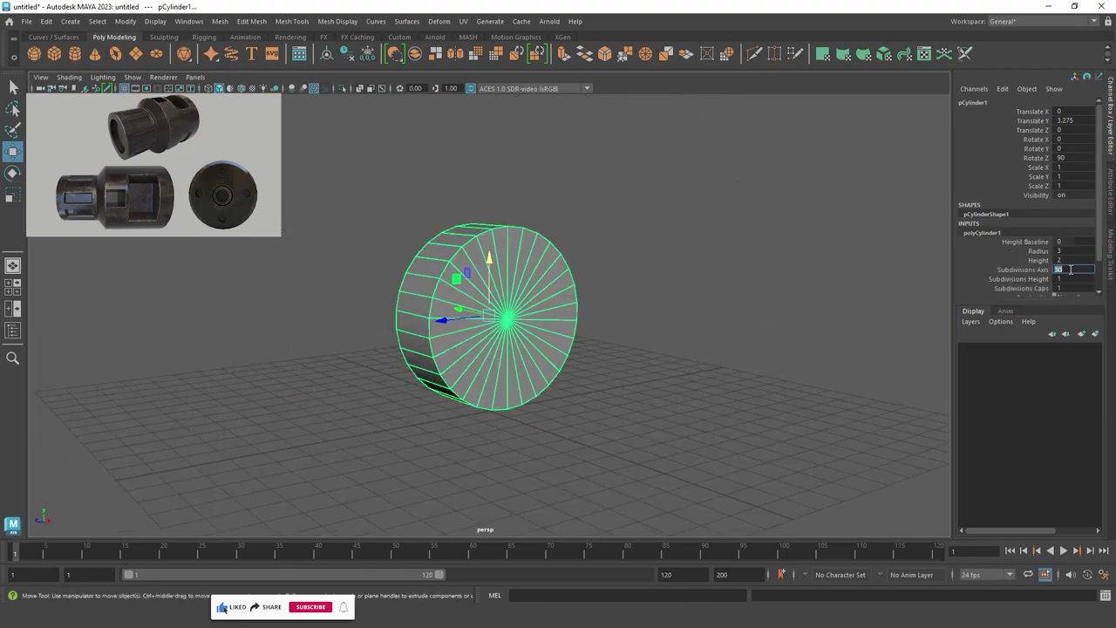
mouse_move(523, 384)
left_mouse_down("alt")
mouse_move(469, 314)
mouse_move(609, 310)
mouse_move(491, 271)
mouse_move(693, 304)
left_mouse_up("alt")
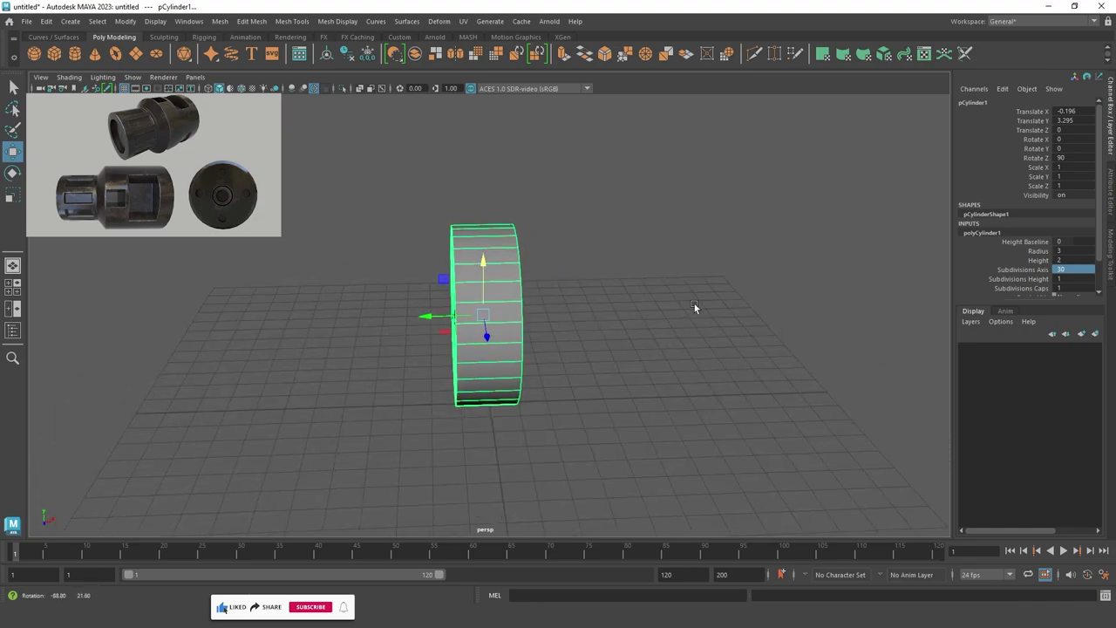
Try cylinder heights of 3 and 4, settling on a height of 5.
double_click(1073, 260)
type("3")
key("Return")
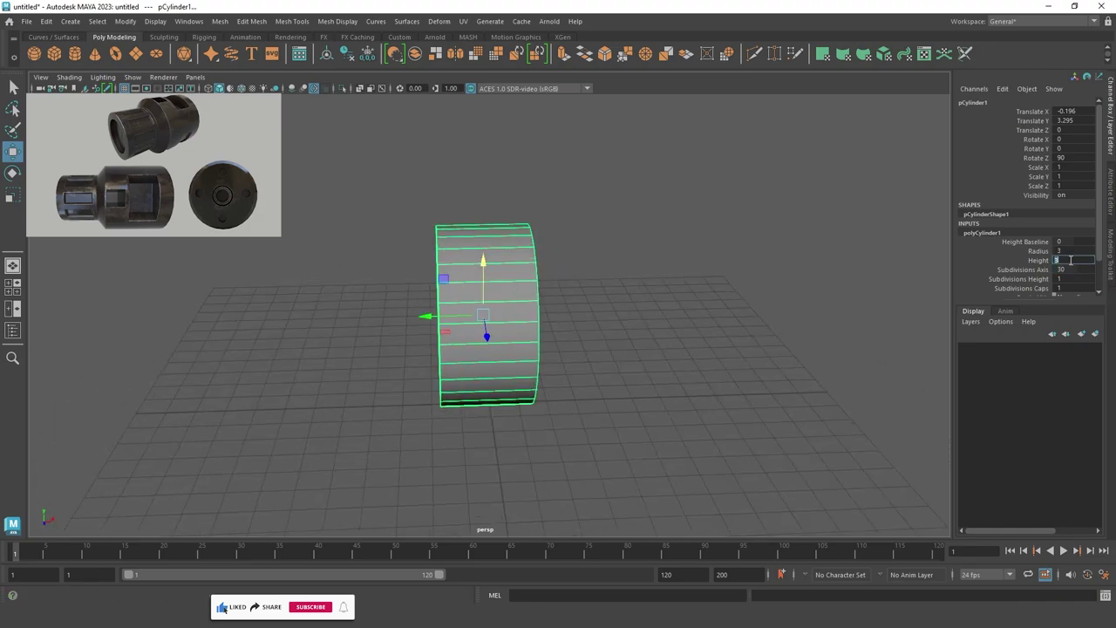
left_click_drag(668, 269, 636, 259, "alt")
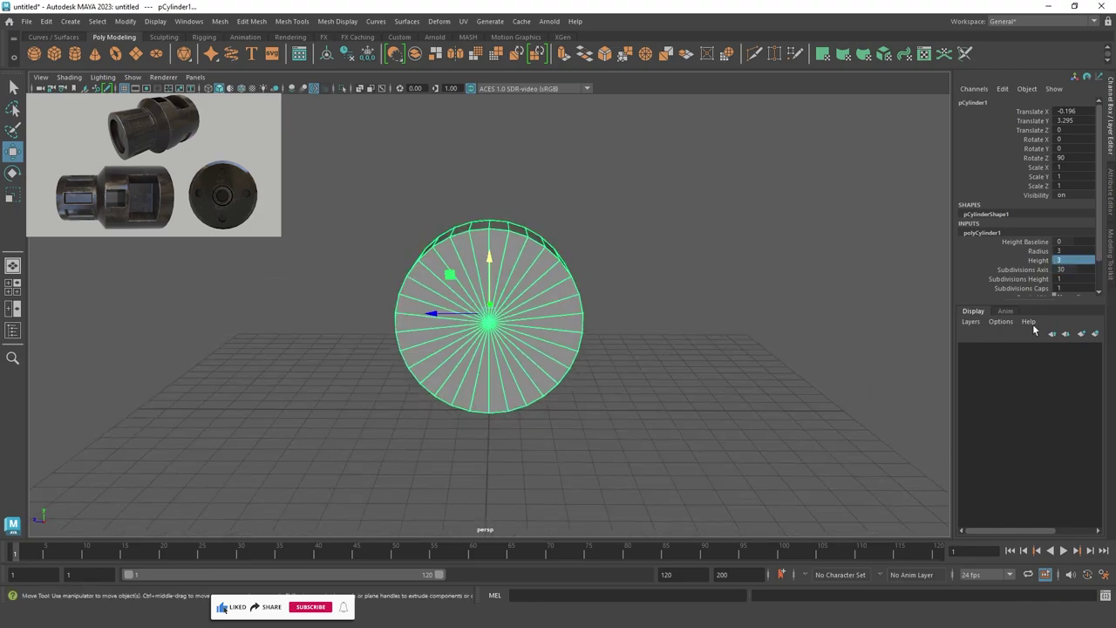
type("4")
key("Return")
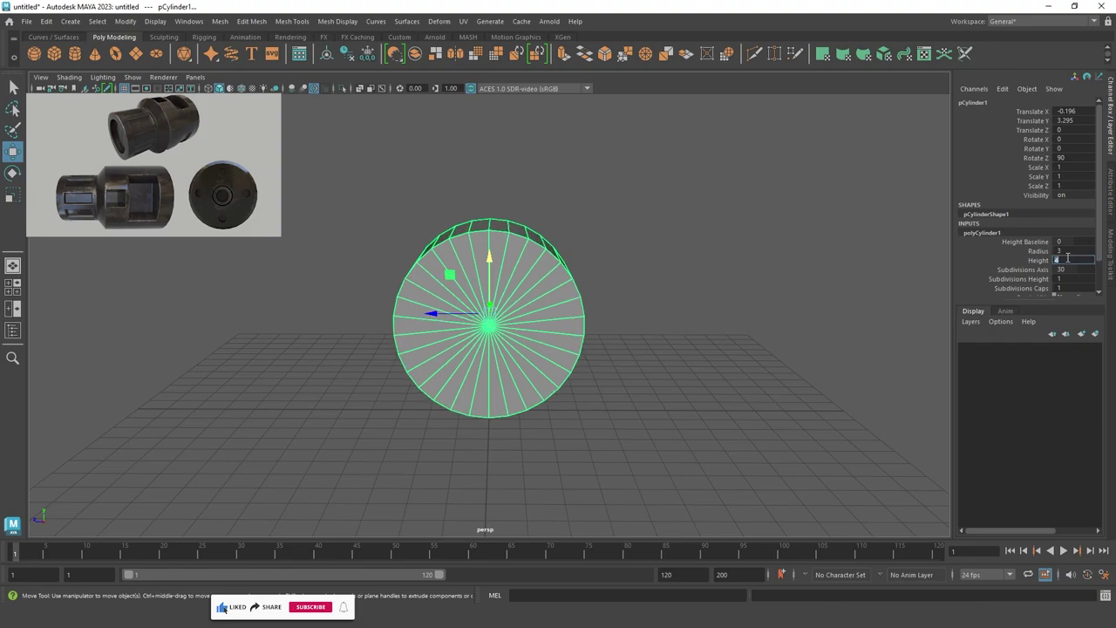
left_click_drag(642, 258, 758, 265, "alt")
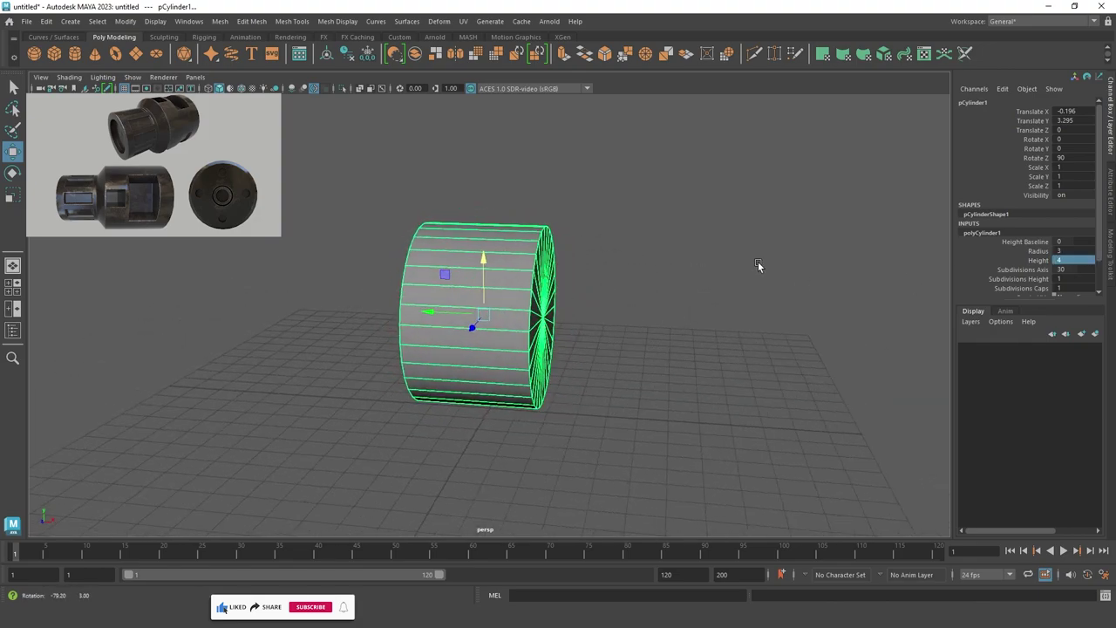
left_click(689, 288)
mouse_move(677, 291)
left_mouse_down("alt")
mouse_move(745, 326)
mouse_move(589, 298)
left_mouse_up("alt")
left_click(585, 295)
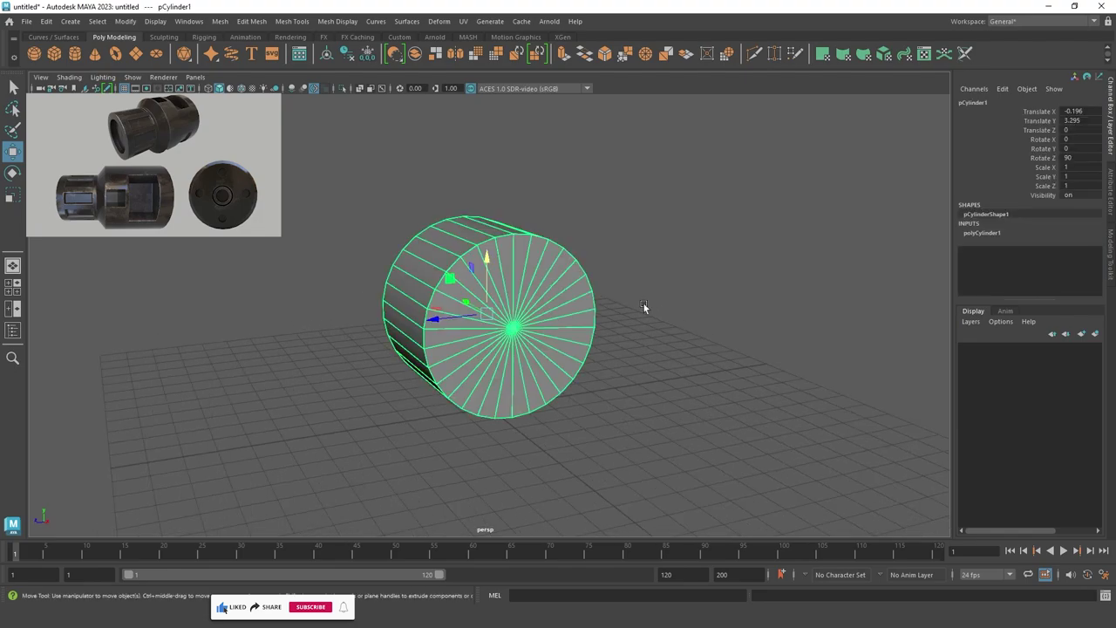
left_click(986, 233)
left_click(1068, 259)
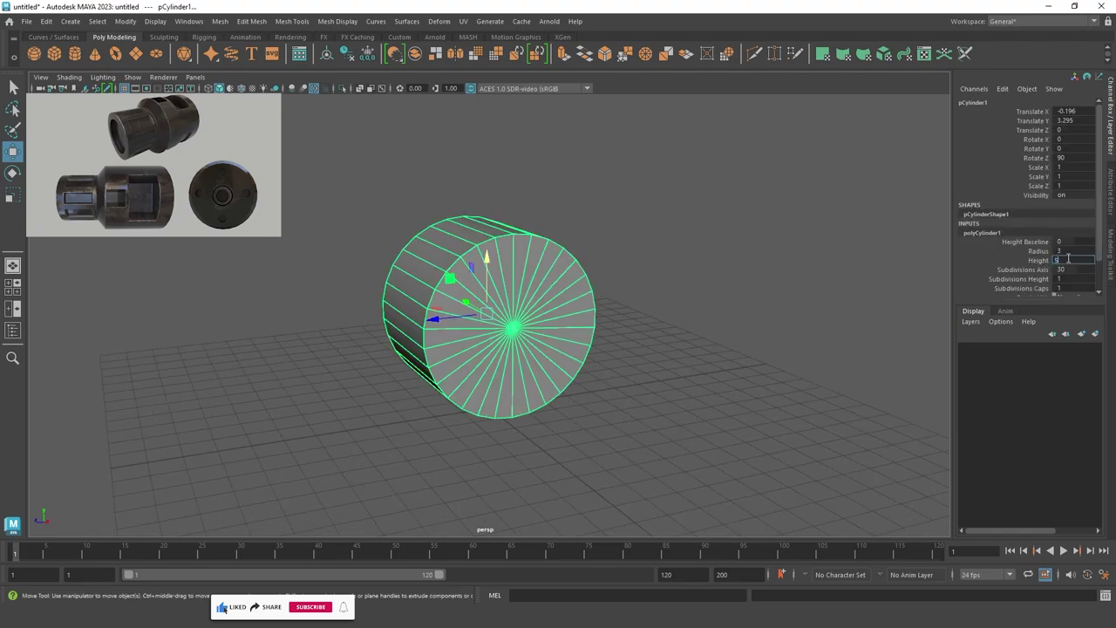
key("Return")
Check the cylinder in the front orthographic view, then return to perspective.
left_click_drag(567, 318, 666, 325, "alt")
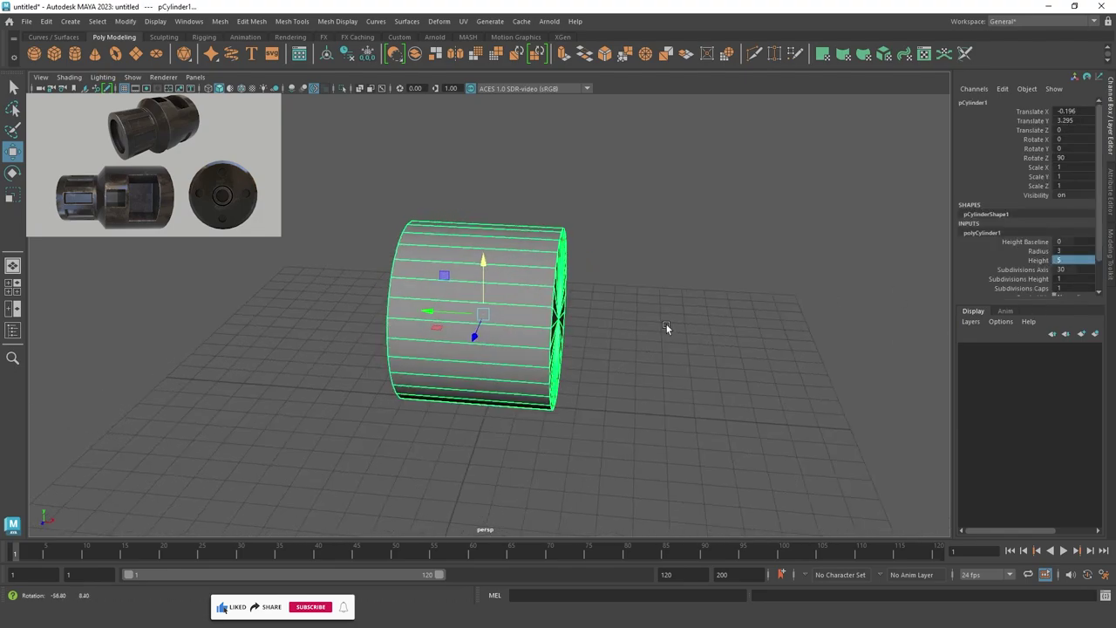
left_click(739, 314)
mouse_move(740, 314)
left_mouse_down("alt")
mouse_move(649, 335)
mouse_move(633, 316)
left_mouse_up("alt")
left_click(526, 288)
key("space")
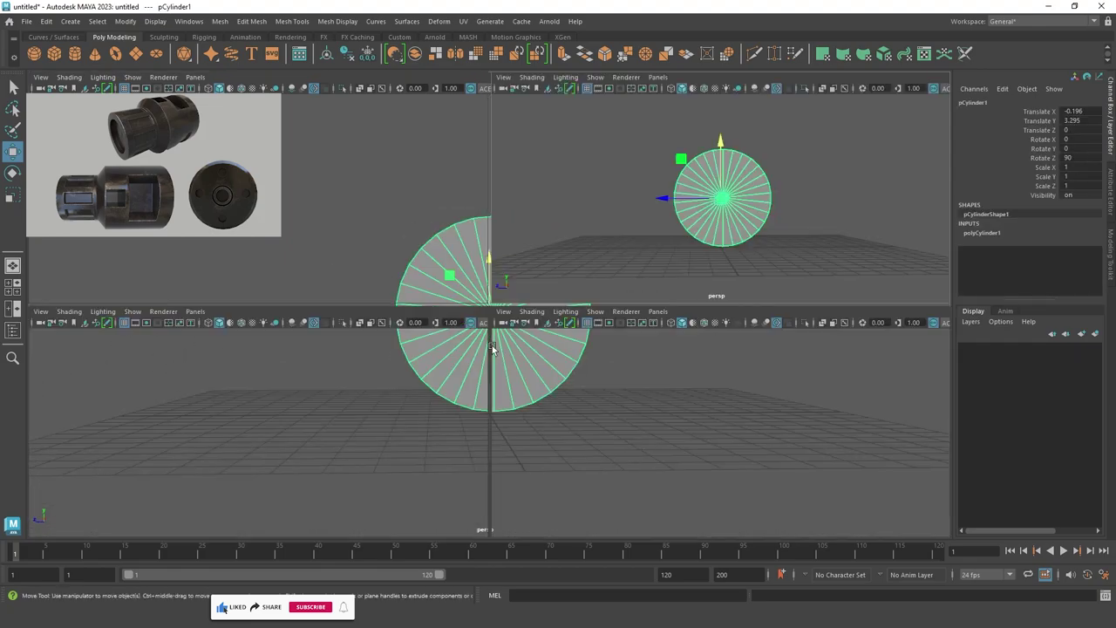
key("space")
middle_click_drag(528, 274, 489, 394, "alt")
right_click_drag(488, 393, 581, 374, "alt")
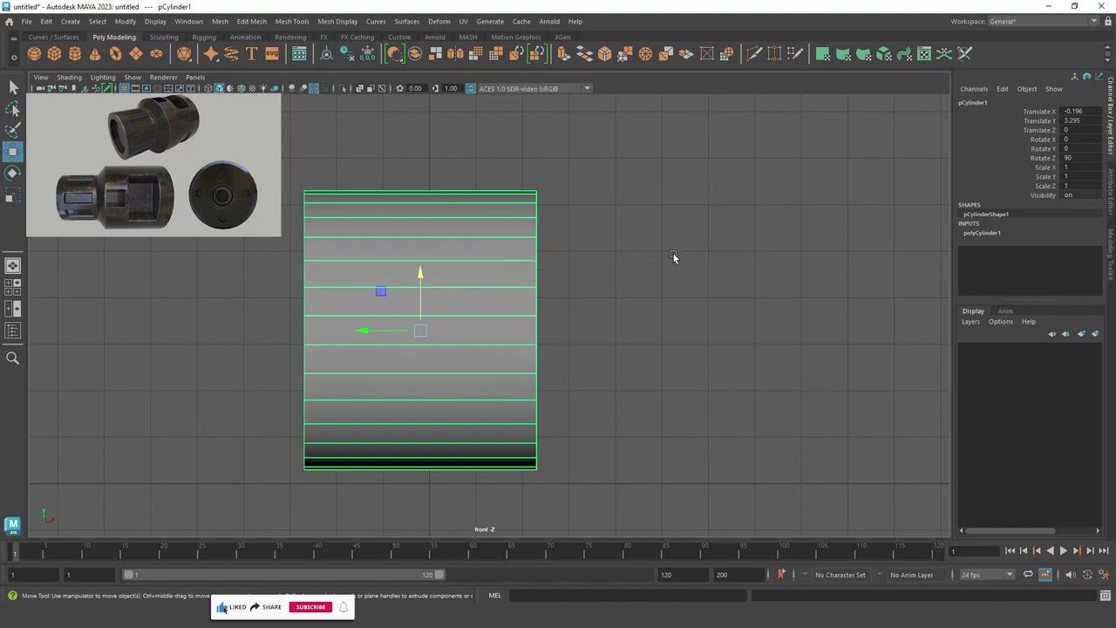
key("space")
key("space")
left_click_drag(581, 267, 501, 270, "alt")
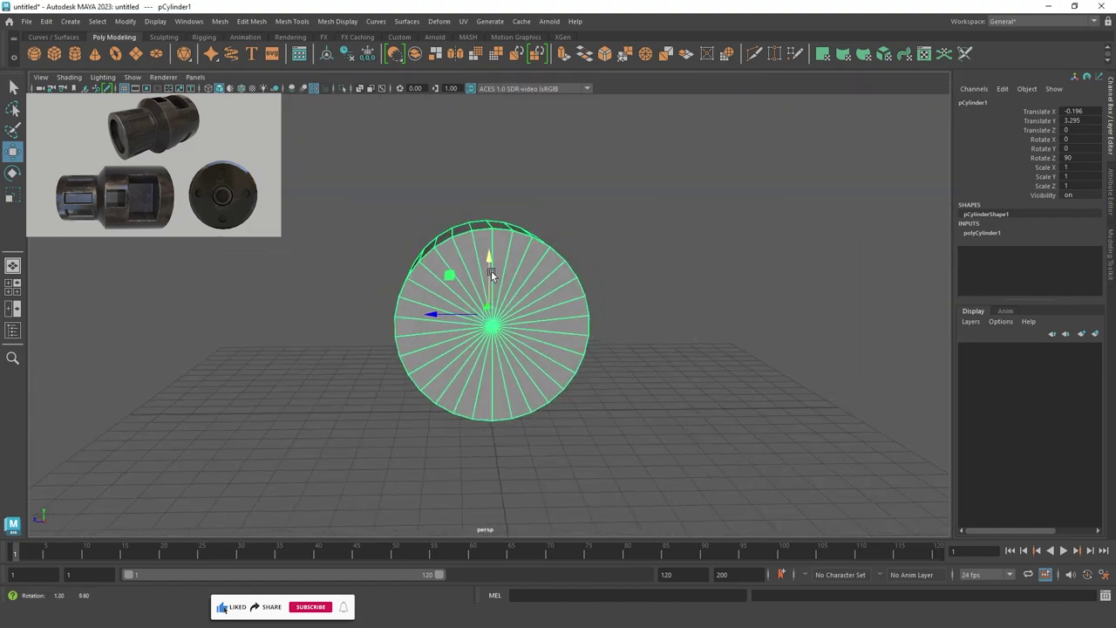
Create a second cylinder above the first and rotate it 90° on Z.
left_click(76, 55)
mouse_move(488, 375)
left_mouse_down()
mouse_move(488, 118)
mouse_move(494, 229)
left_mouse_up()
key("e")
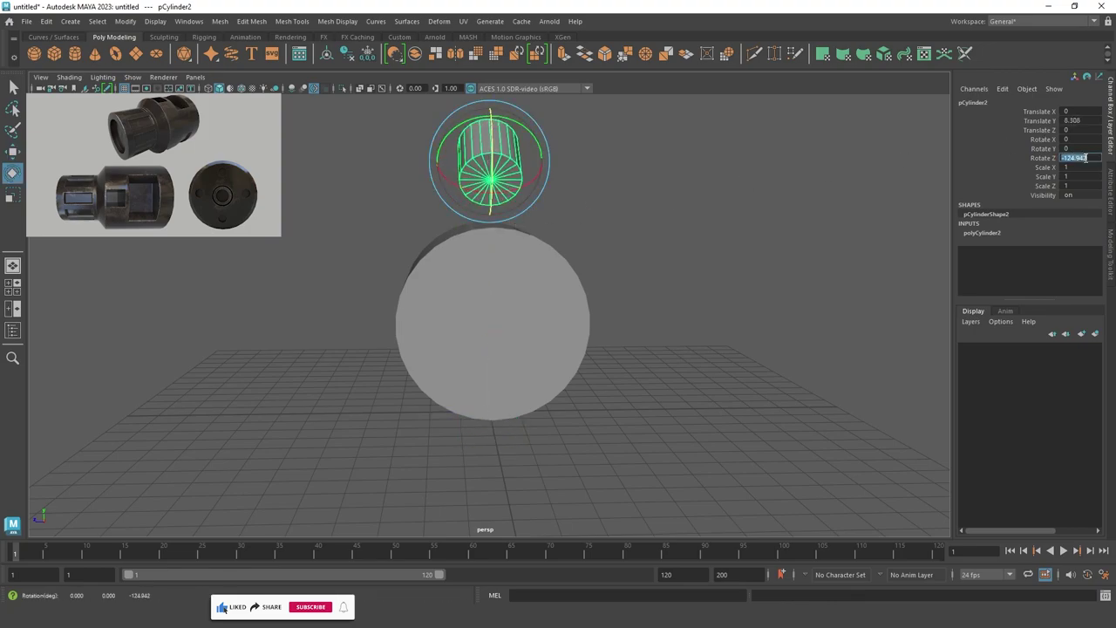
type("90")
key("Return")
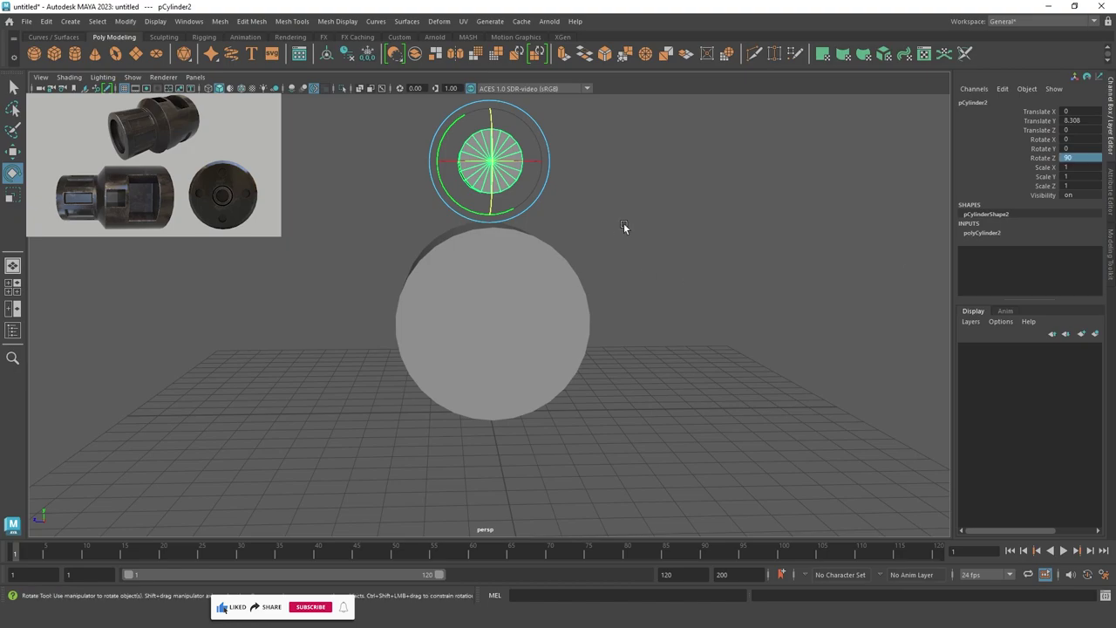
mouse_move(624, 223)
left_mouse_down("alt")
mouse_move(520, 232)
mouse_move(473, 155)
left_mouse_up("alt")
Lower the small cylinder to Translate Y 6.66 and show its polyCylinder2 inputs.
key("w")
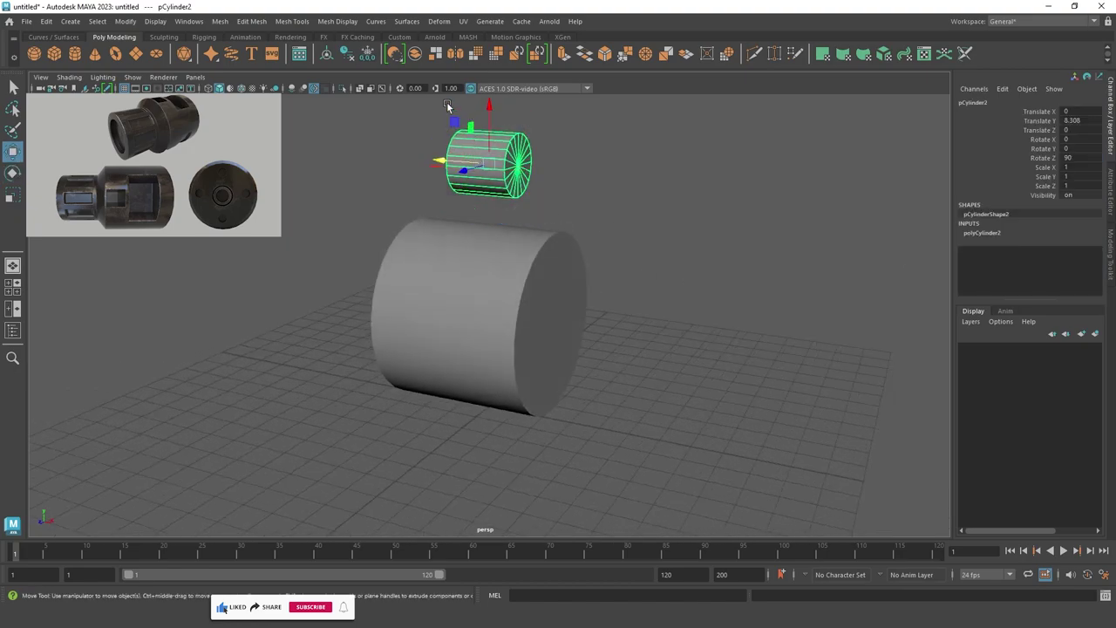
left_click_drag(485, 106, 485, 159)
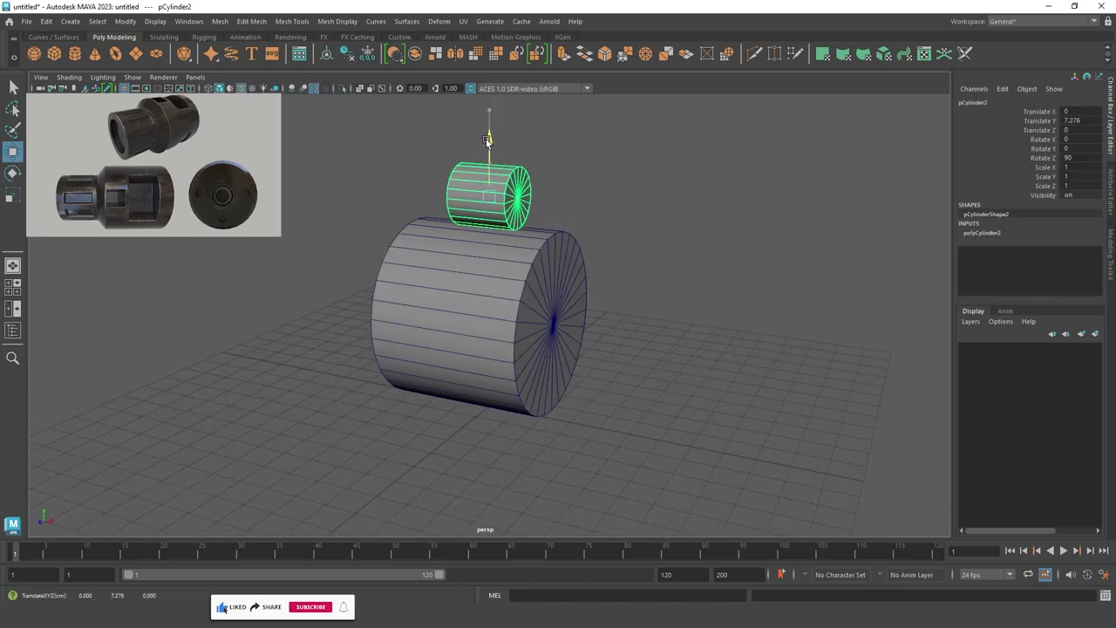
key("f")
left_click_drag(711, 215, 636, 212, "alt")
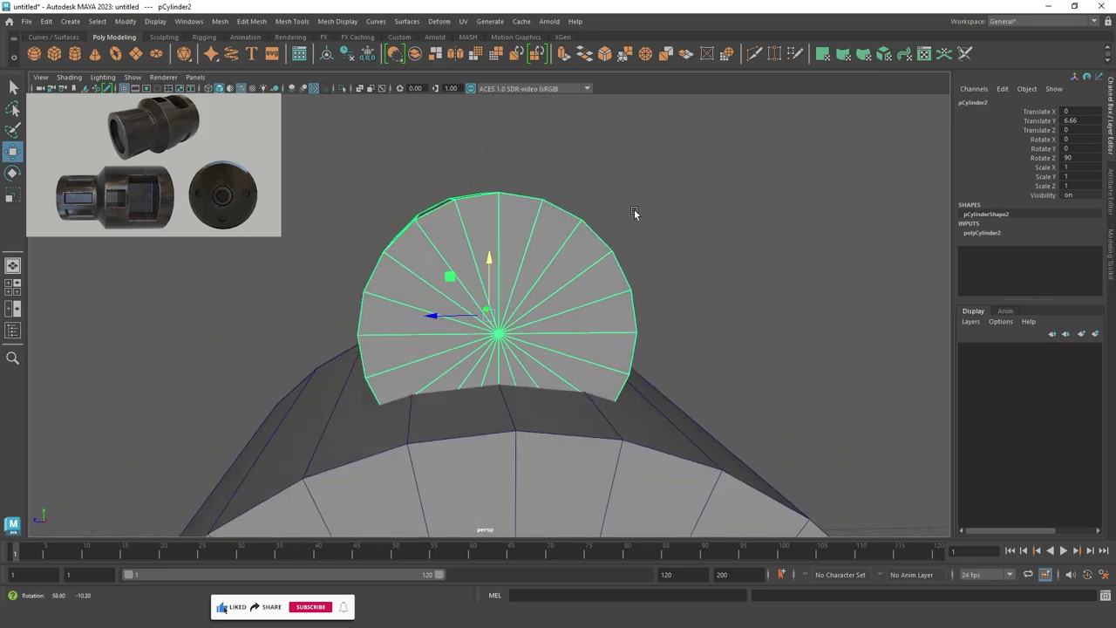
right_click_drag(636, 212, 538, 226, "alt")
left_click_drag(538, 226, 595, 232, "alt")
left_click(995, 233)
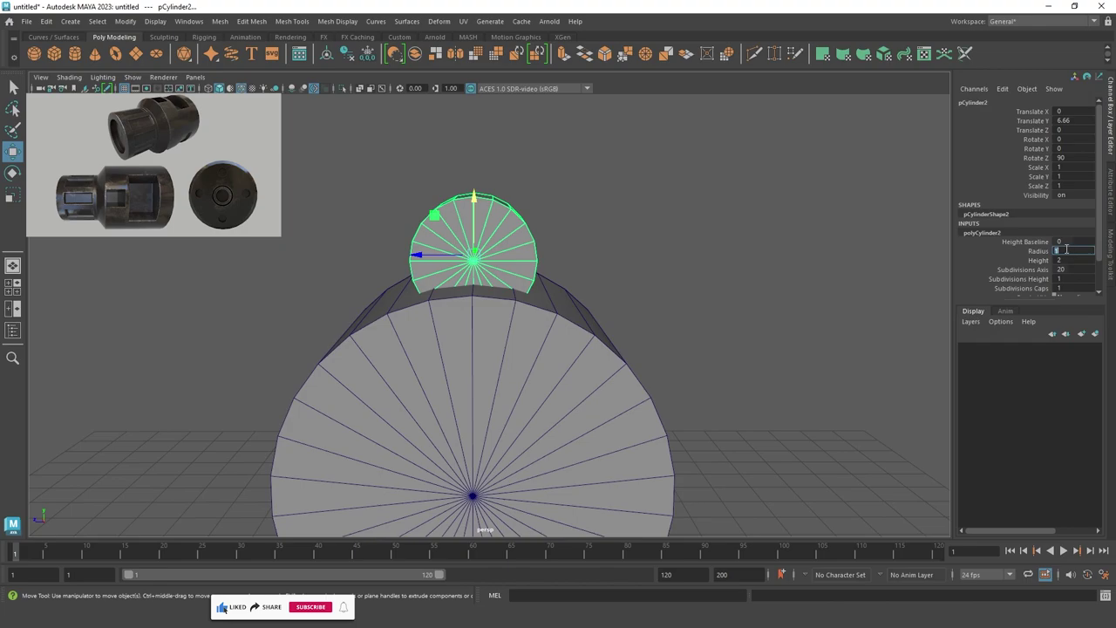
Give the small cylinder a radius of 2.
type("2")
key("Return")
scroll(473, 348, "down", 2)
mouse_move(473, 348)
left_mouse_down("alt")
mouse_move(488, 352)
mouse_move(478, 347)
left_mouse_up("alt")
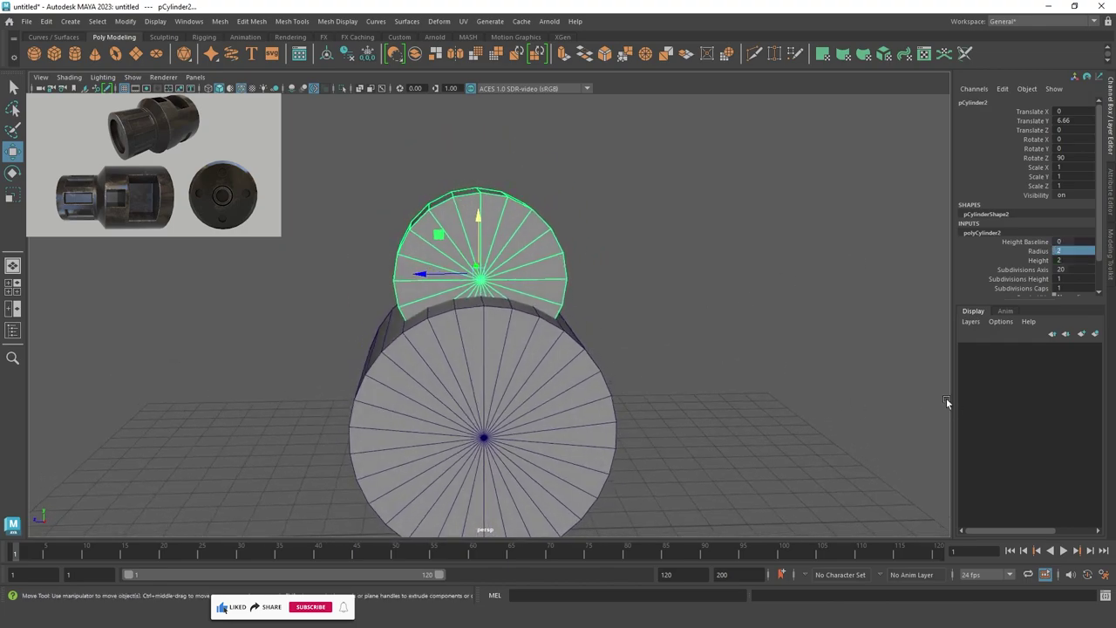
scroll(488, 357, "up", 3)
scroll(568, 396, "up", 2)
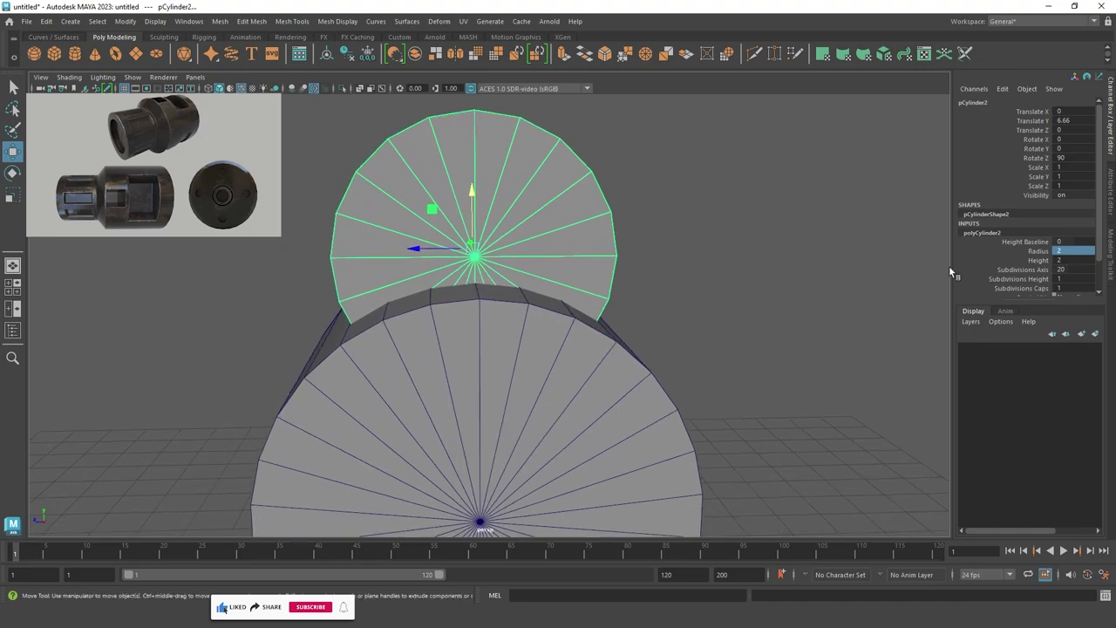
left_click_drag(538, 277, 544, 280, "alt")
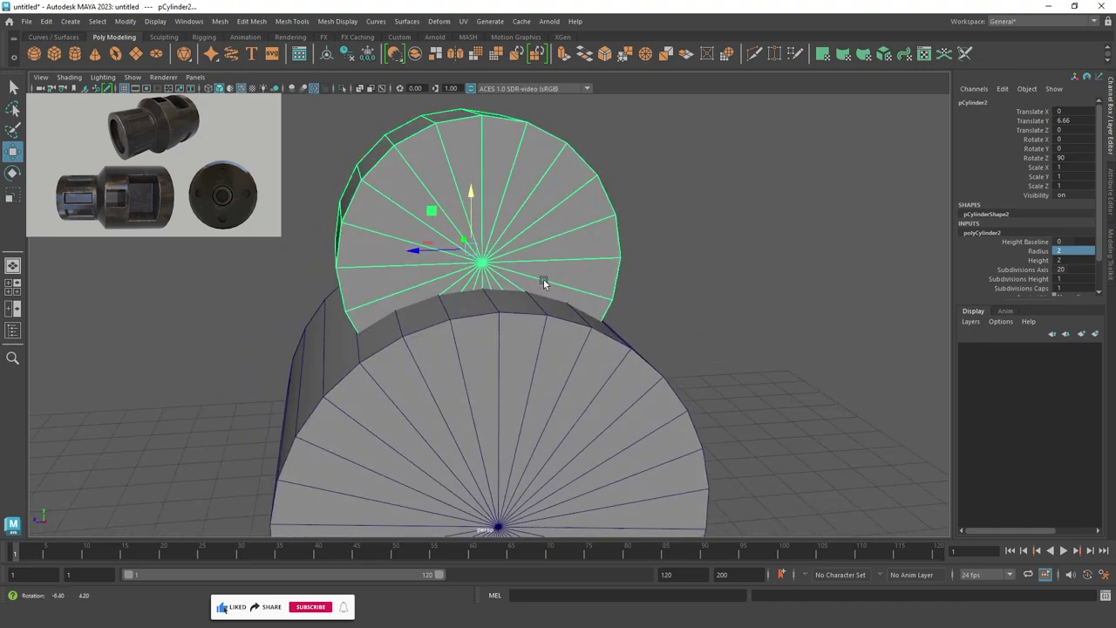
Set the small cylinder's Subdivisions Axis to 15.
left_click(1076, 271)
type("15")
key("Return")
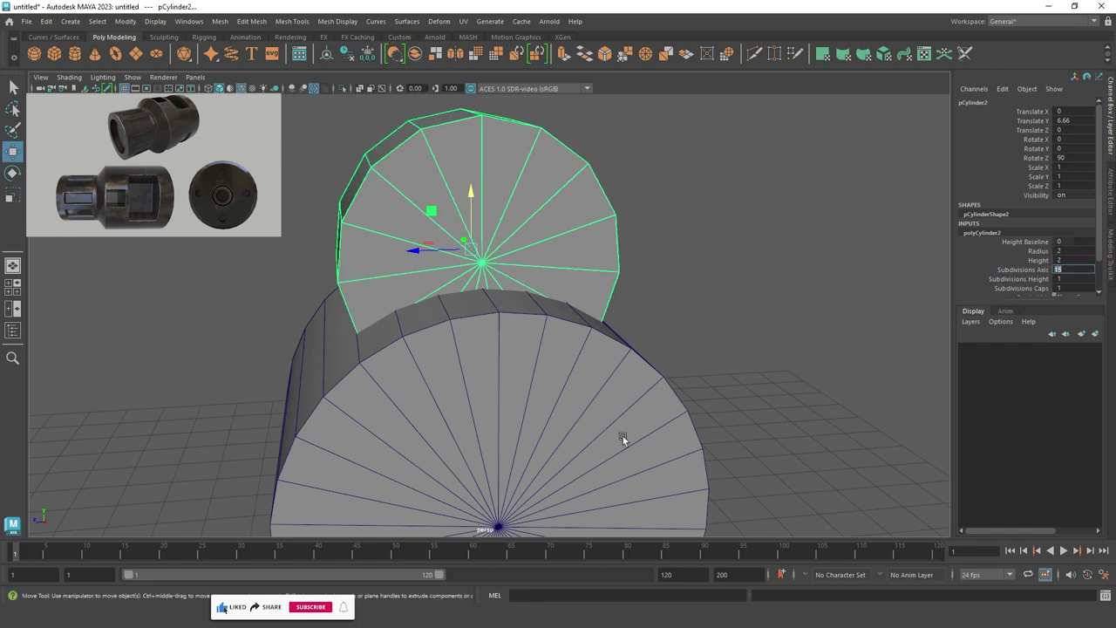
left_click_drag(472, 340, 450, 332, "alt")
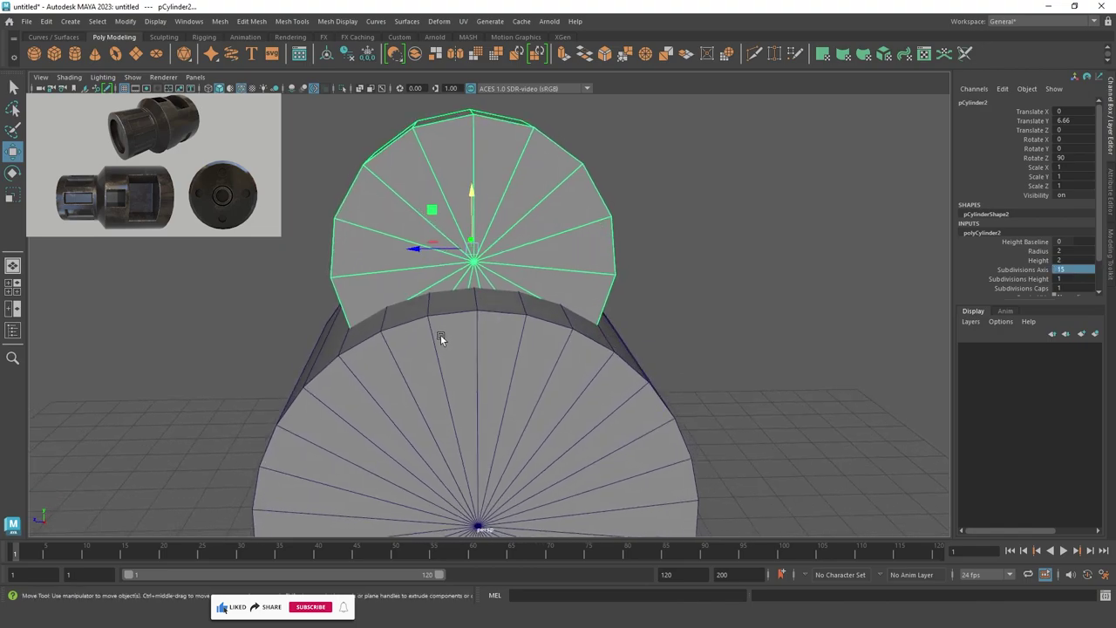
mouse_move(441, 334)
left_mouse_down("alt")
mouse_move(705, 407)
mouse_move(822, 398)
mouse_move(533, 379)
left_mouse_up("alt")
Inspect the cylinders in wireframe and side view, then return to shaded perspective.
key("4")
mouse_move(437, 361)
left_mouse_down("alt")
mouse_move(581, 404)
mouse_move(541, 363)
mouse_move(489, 355)
mouse_move(386, 387)
left_mouse_up("alt")
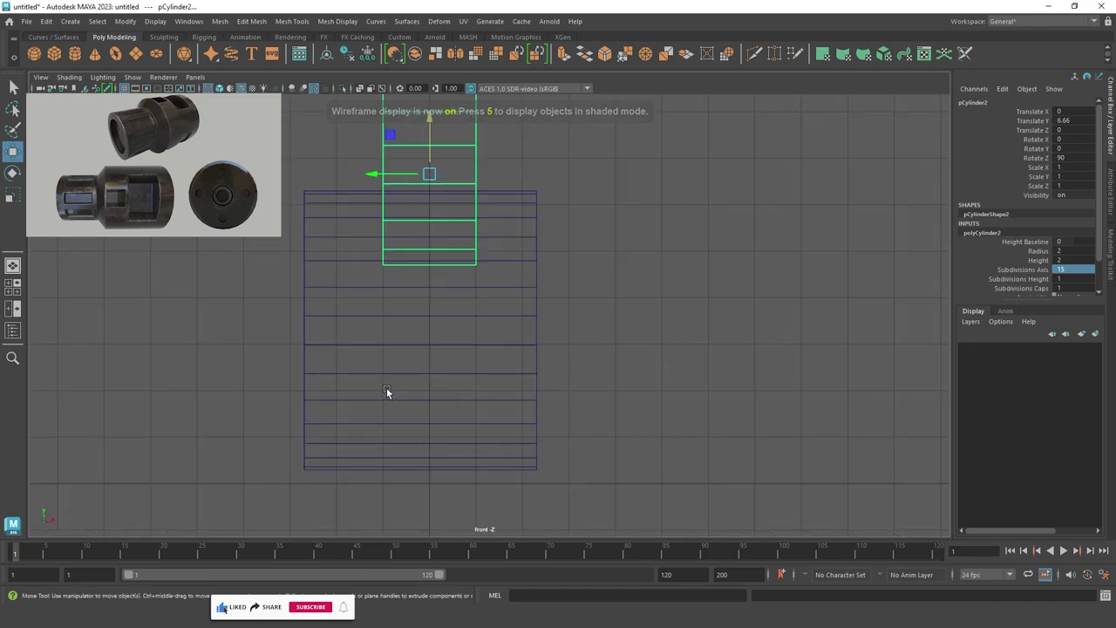
left_click_drag(525, 384, 598, 391)
key("f")
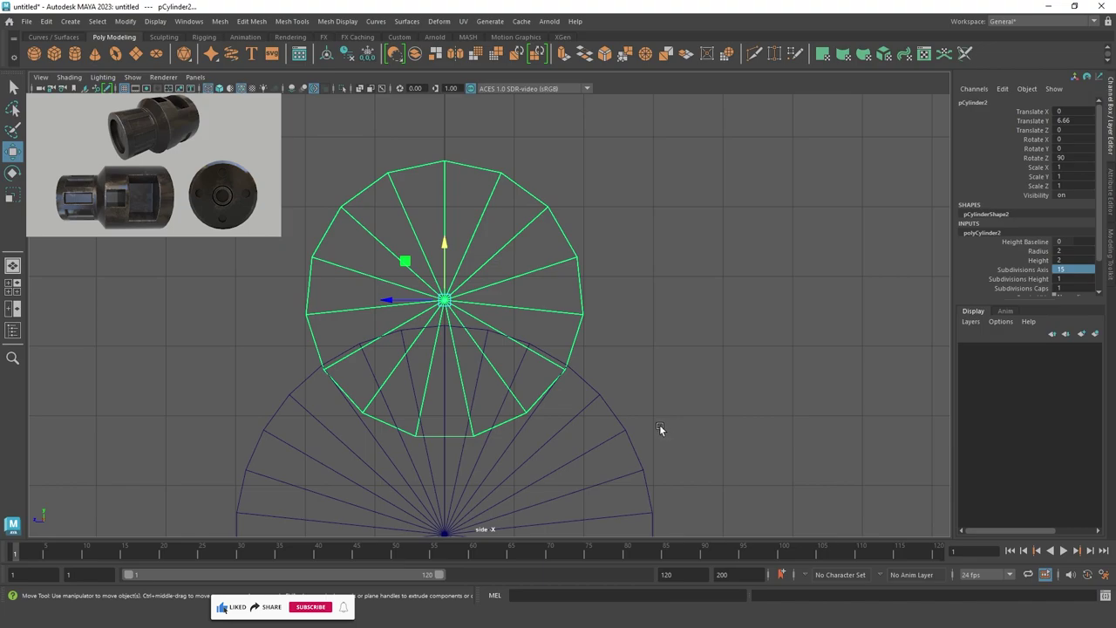
left_click_drag(659, 424, 615, 296)
key("5")
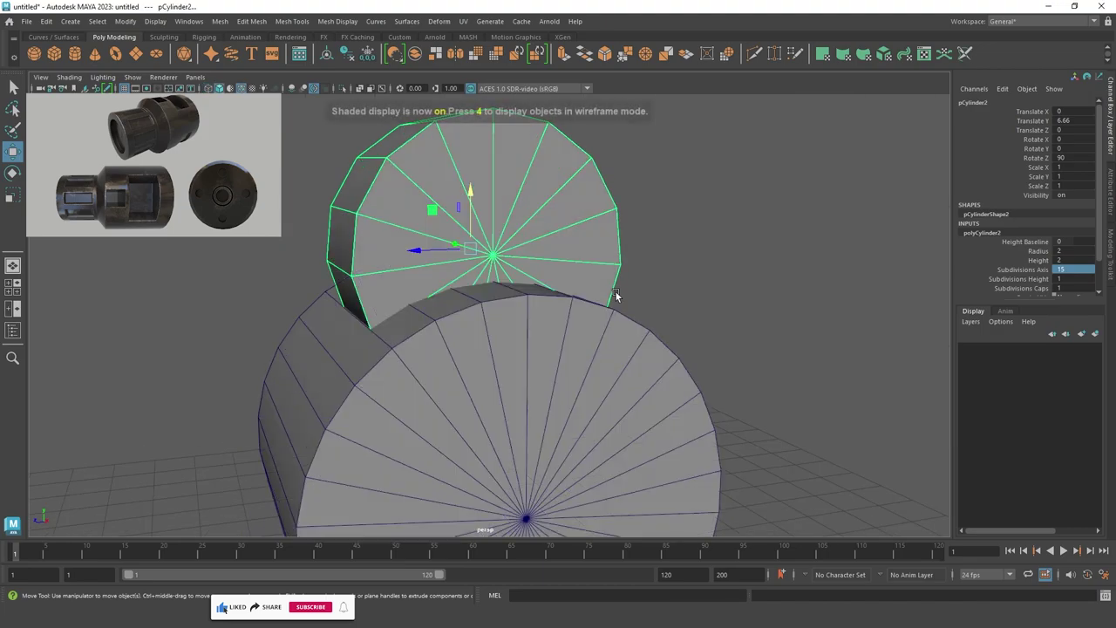
left_click_drag(564, 338, 513, 340, "alt")
mouse_move(602, 364)
left_mouse_down("alt")
mouse_move(384, 319)
mouse_move(436, 325)
mouse_move(520, 388)
mouse_move(450, 341)
left_mouse_up("alt")
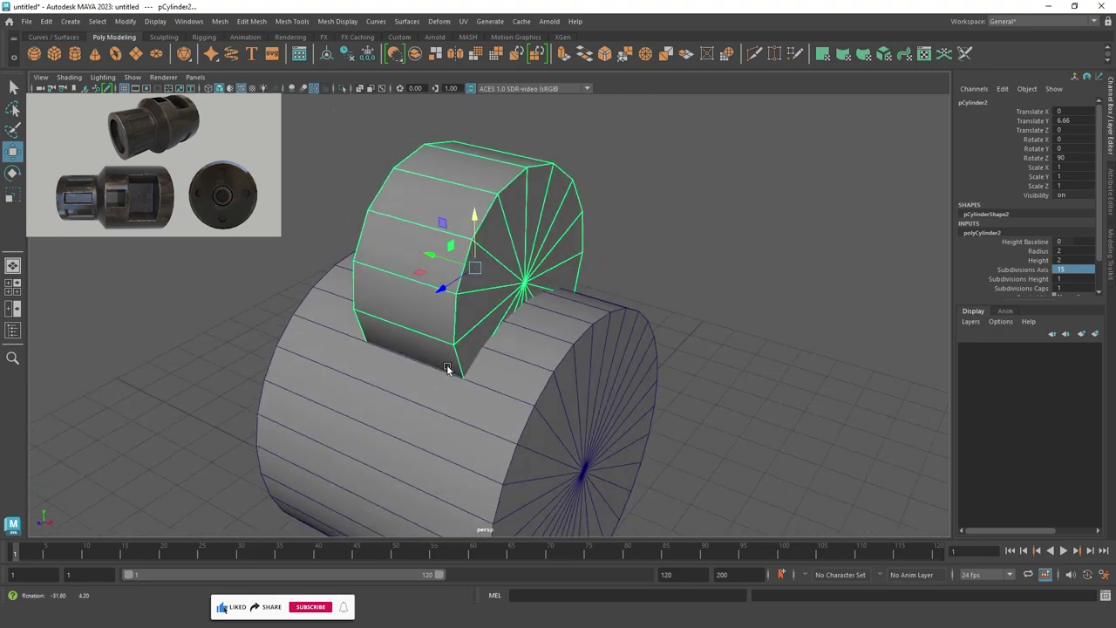
mouse_move(493, 271)
left_mouse_down("alt")
mouse_move(403, 270)
mouse_move(386, 282)
mouse_move(536, 324)
left_mouse_up("alt")
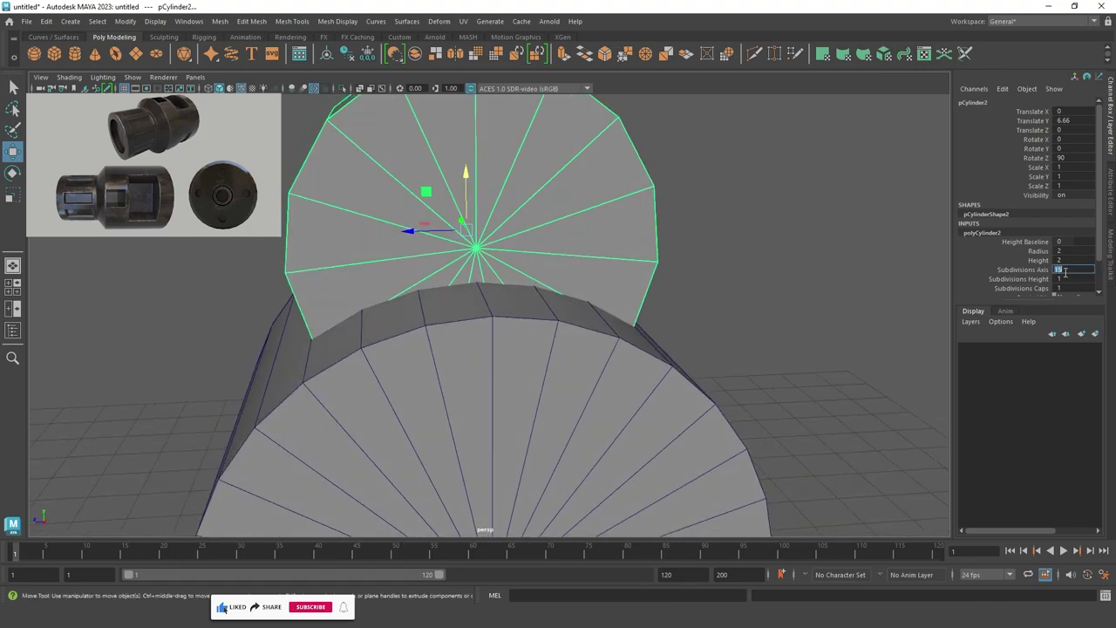
Try 8 and 7 sides on the small cylinder, then revert to 15.
type("8")
key("Return")
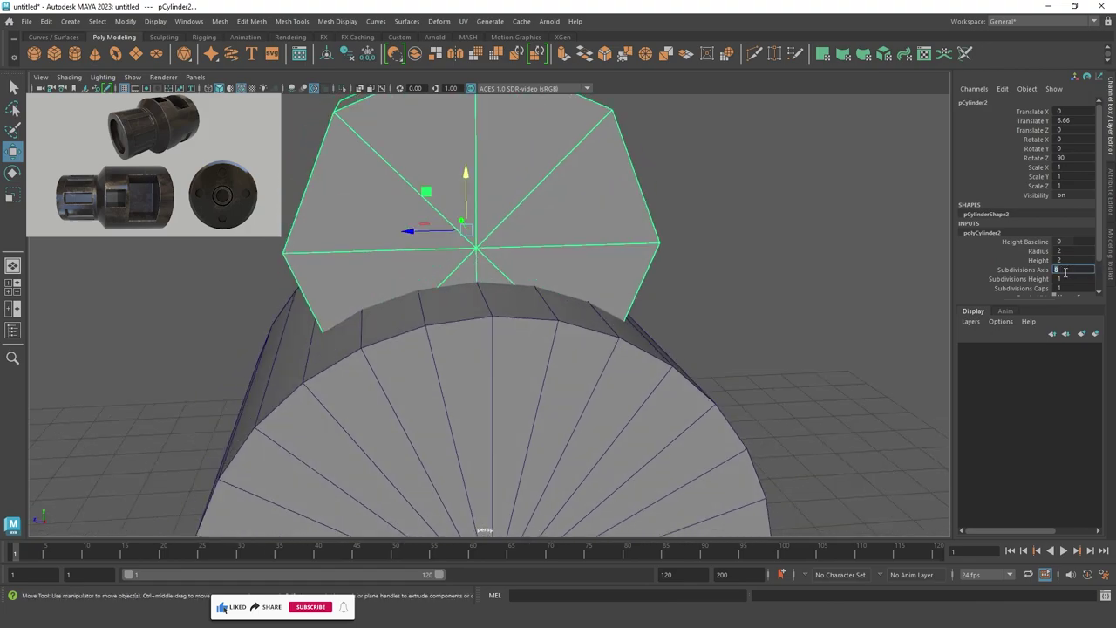
scroll(765, 241, "down", 2)
left_click_drag(765, 241, 609, 231, "alt")
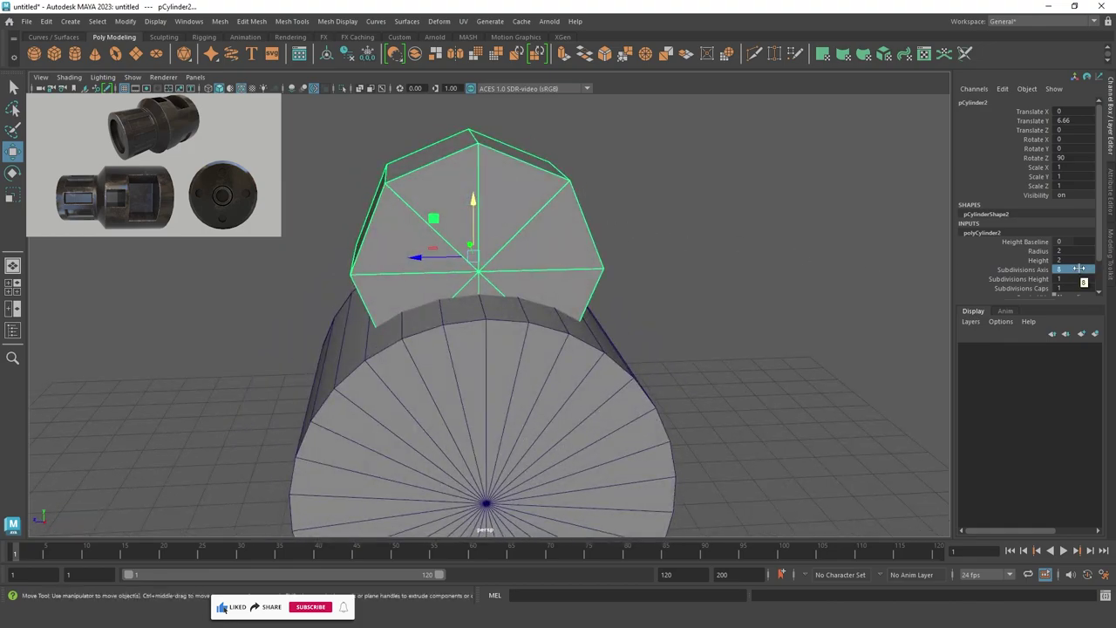
type("7")
key("Return")
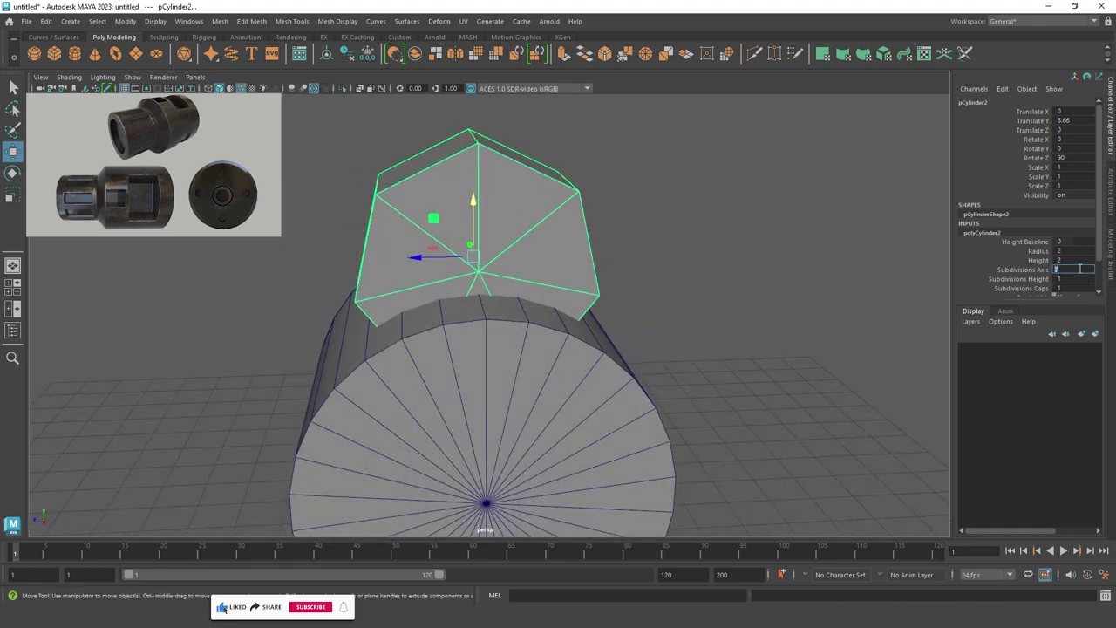
mouse_move(587, 314)
left_mouse_down("alt")
mouse_move(543, 294)
mouse_move(897, 288)
left_mouse_up("alt")
type("16")
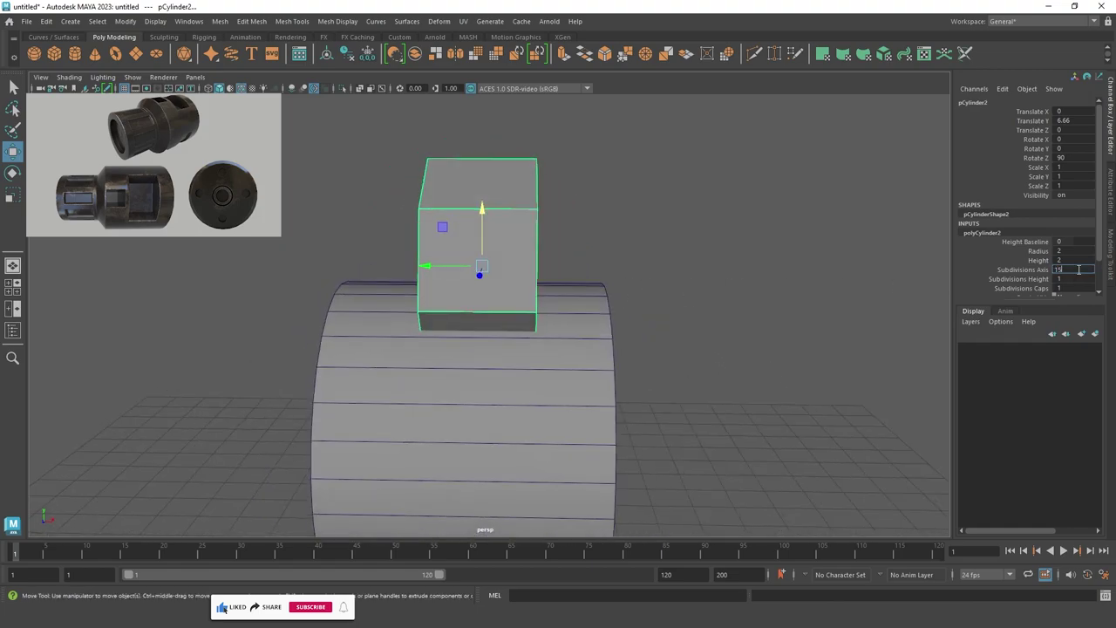
key("Return")
mouse_move(663, 288)
left_mouse_down("alt")
mouse_move(642, 275)
mouse_move(576, 297)
left_mouse_up("alt")
Try 16 sides on the small cylinder, then settle back on 15 sides.
type("16")
key("Return")
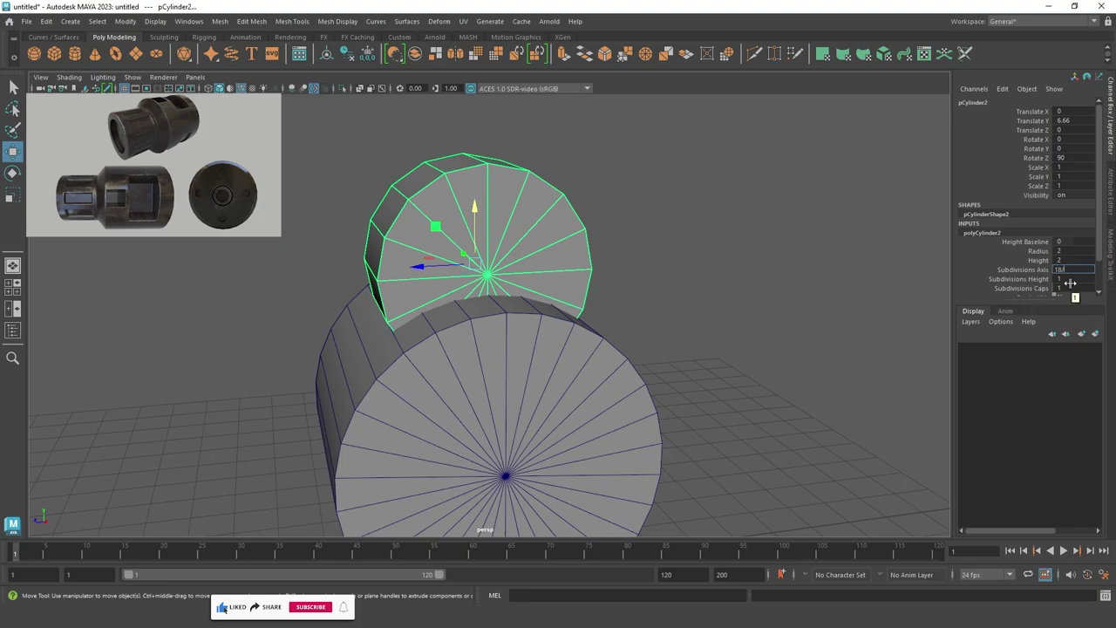
middle_click_drag(1070, 284, 1071, 283)
mouse_move(583, 302)
left_mouse_down("alt")
mouse_move(584, 325)
mouse_move(384, 321)
left_mouse_up("alt")
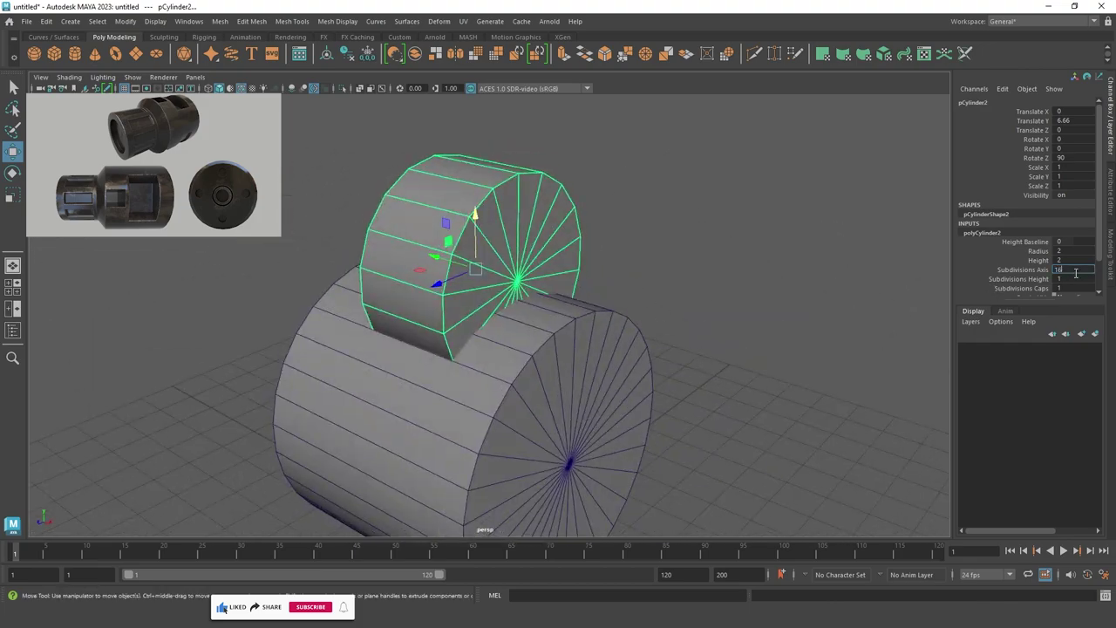
key("Return")
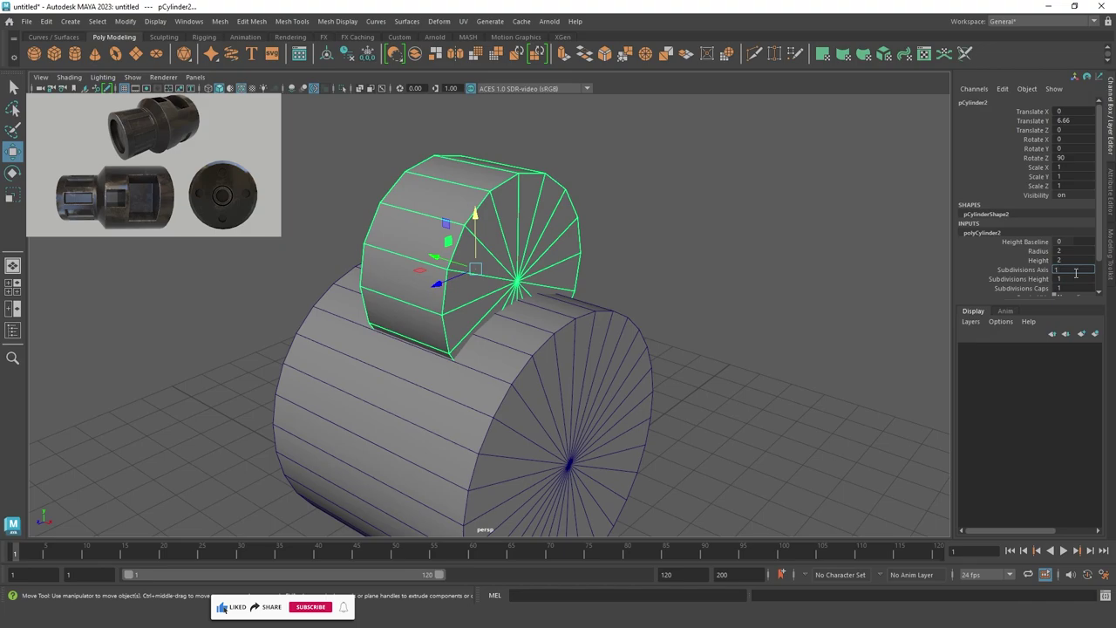
type("5")
key("Return")
mouse_move(753, 349)
left_mouse_down("alt")
mouse_move(742, 369)
mouse_move(495, 317)
mouse_move(476, 270)
left_mouse_up("alt")
key("r")
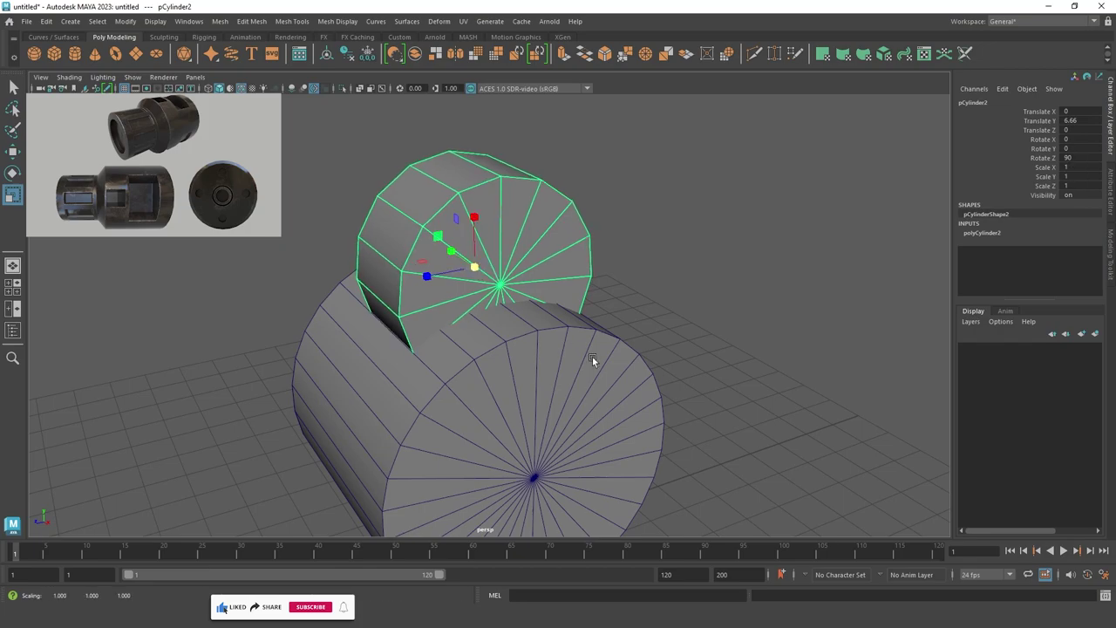
Select the large then small cylinder and apply Booleans > Difference.
left_click(598, 357)
left_click(487, 251)
right_click_drag(488, 251, 473, 523, "shift")
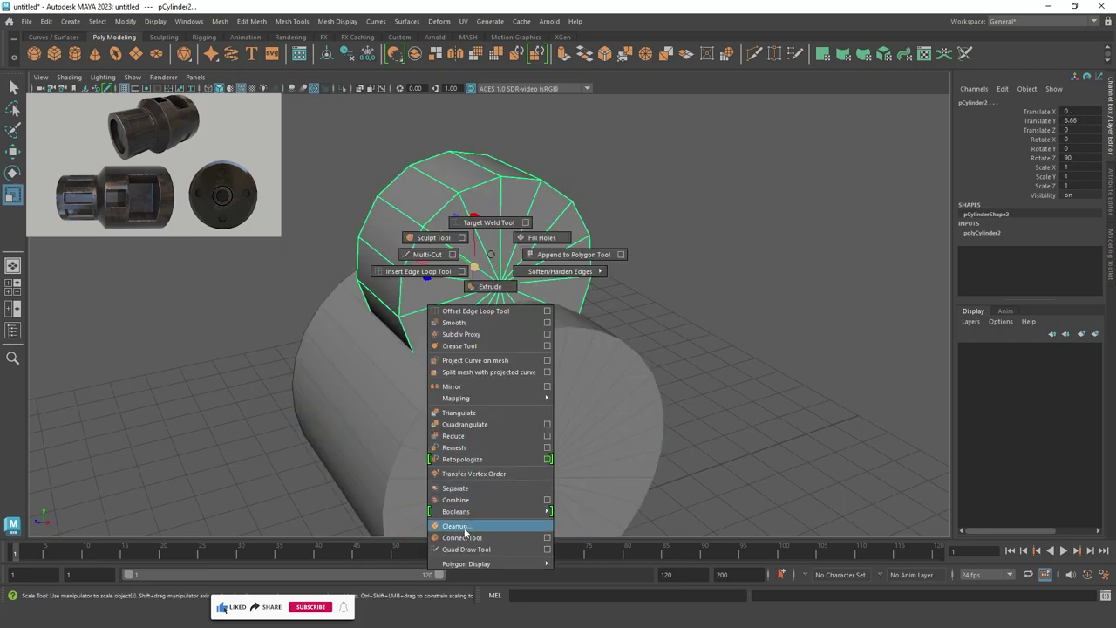
mouse_move(478, 284)
right_mouse_down("shift")
mouse_move(462, 539)
mouse_move(559, 523)
right_mouse_up("shift")
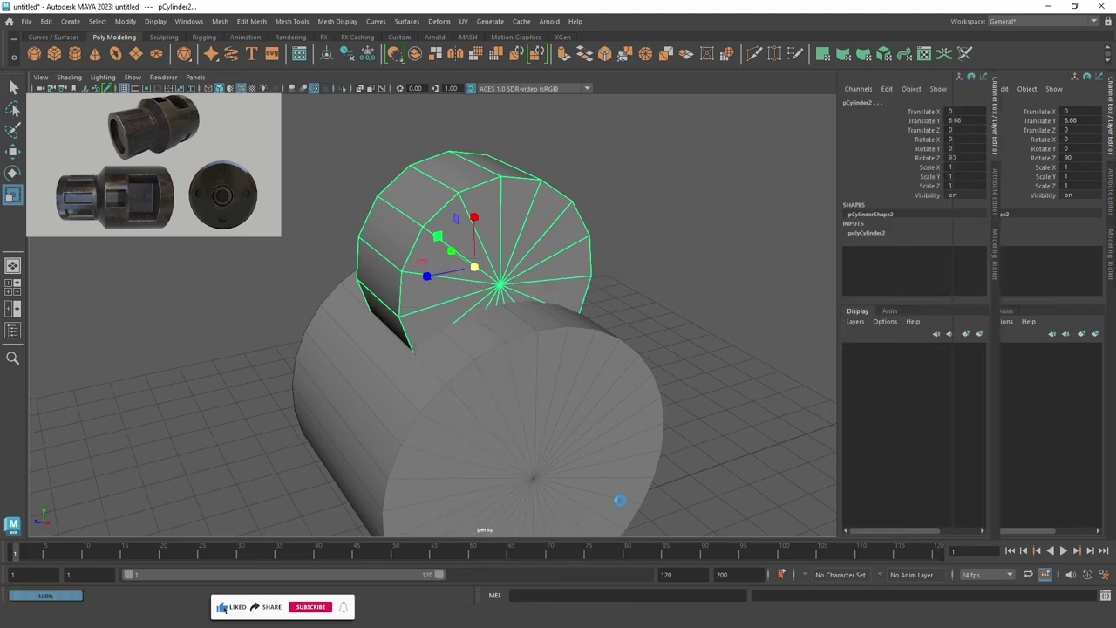
mouse_move(611, 367)
left_mouse_down("alt")
mouse_move(707, 299)
mouse_move(560, 402)
left_mouse_up("alt")
left_click(707, 300)
Inspect the carved slot up close and activate Multi-Cut in the Modeling Toolkit.
left_click(478, 251)
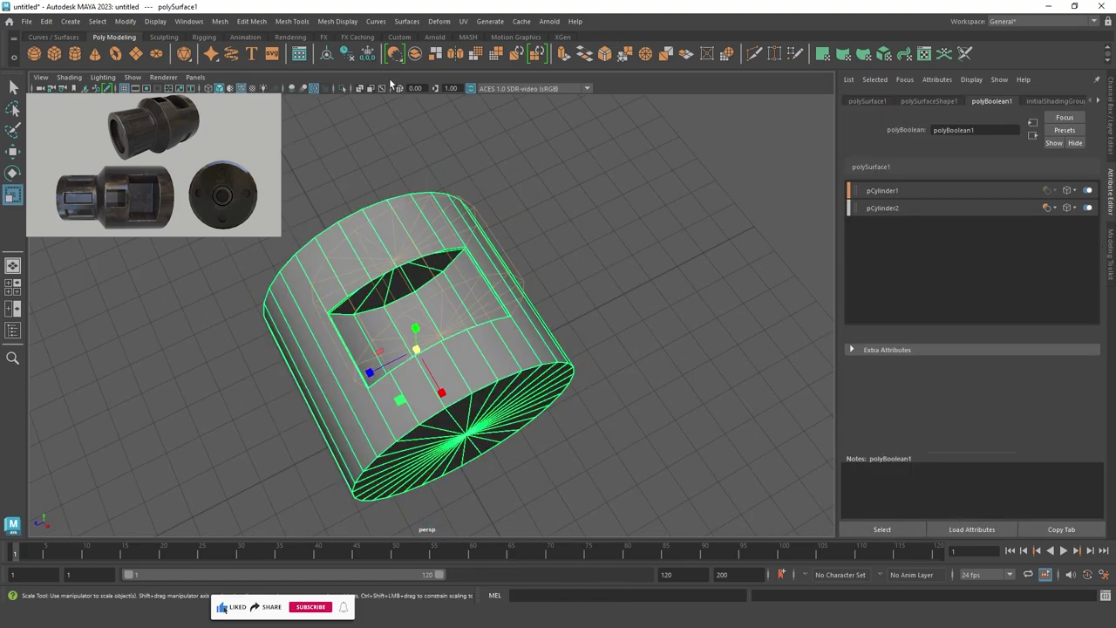
left_click(452, 141)
mouse_move(452, 141)
left_mouse_down("alt")
mouse_move(564, 220)
mouse_move(633, 489)
left_mouse_up("alt")
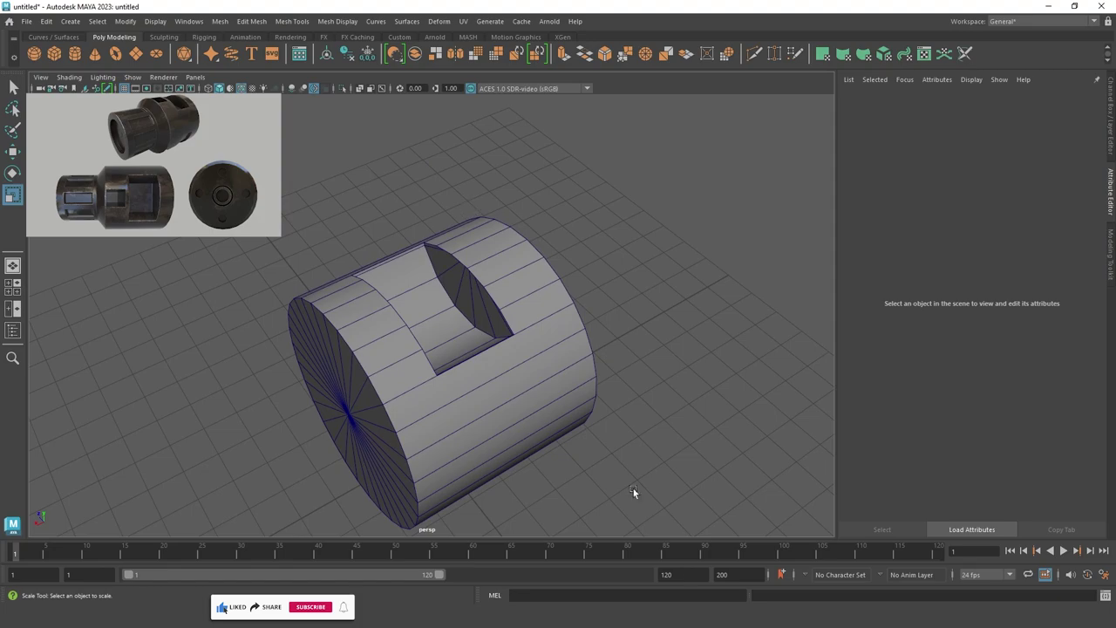
right_click_drag(596, 305, 797, 402, "alt")
mouse_move(796, 403)
left_mouse_down("alt")
mouse_move(647, 247)
mouse_move(469, 250)
left_mouse_up("alt")
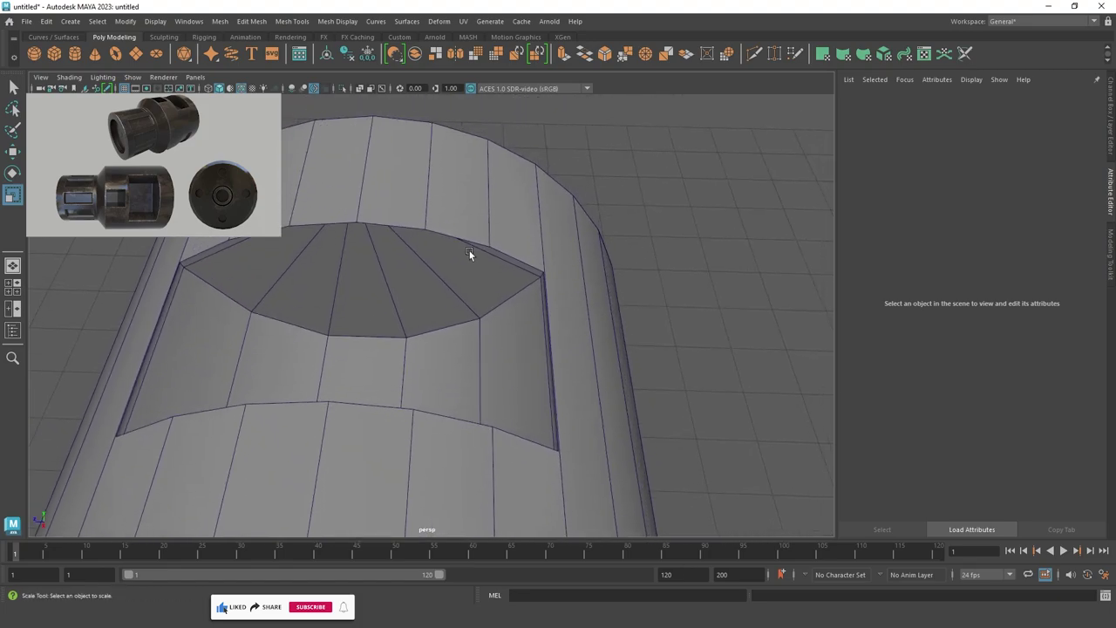
right_click_drag(469, 250, 695, 315, "alt")
mouse_move(696, 315)
left_mouse_down("alt")
mouse_move(653, 277)
mouse_move(617, 312)
left_mouse_up("alt")
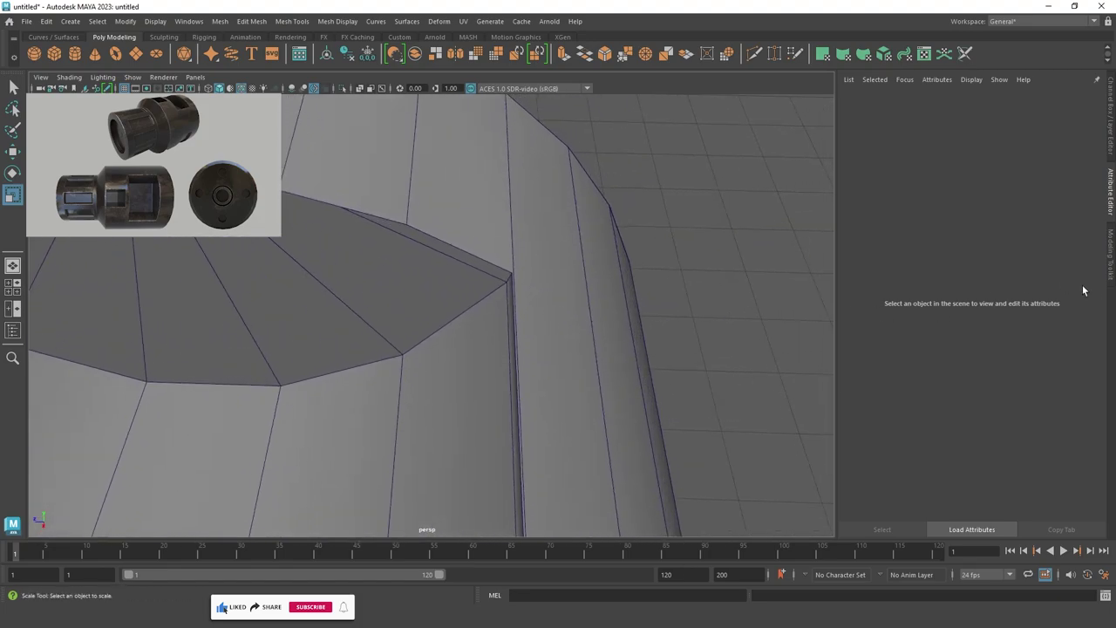
left_click(1110, 255)
left_click(991, 419)
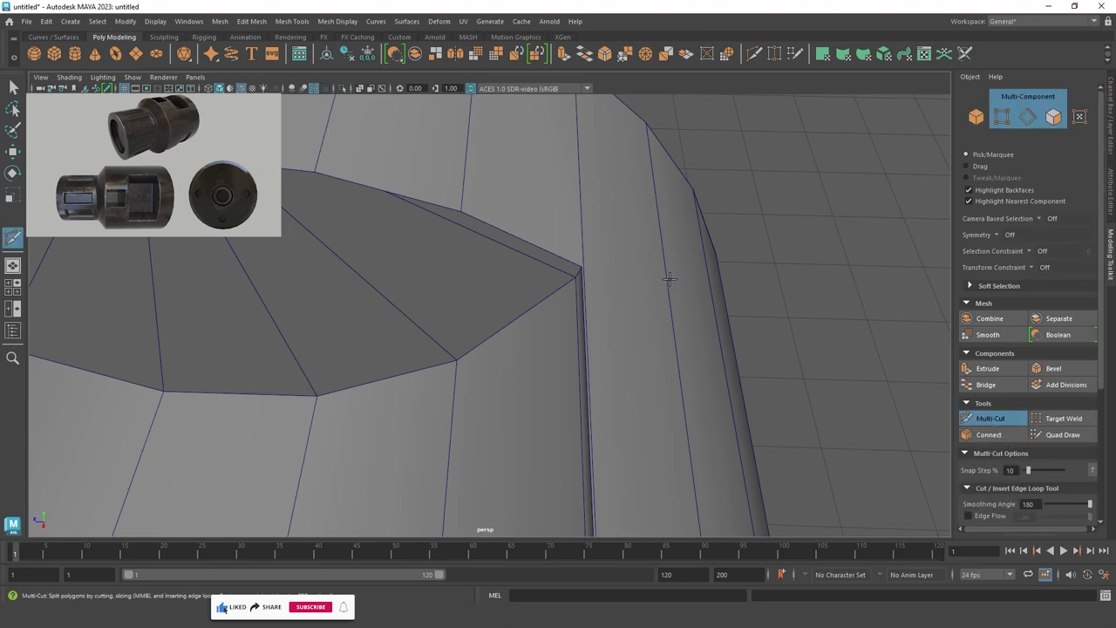
Cut edges from the notch's rim vertices across neighbouring faces with Multi-Cut, then exit the tool.
key("q")
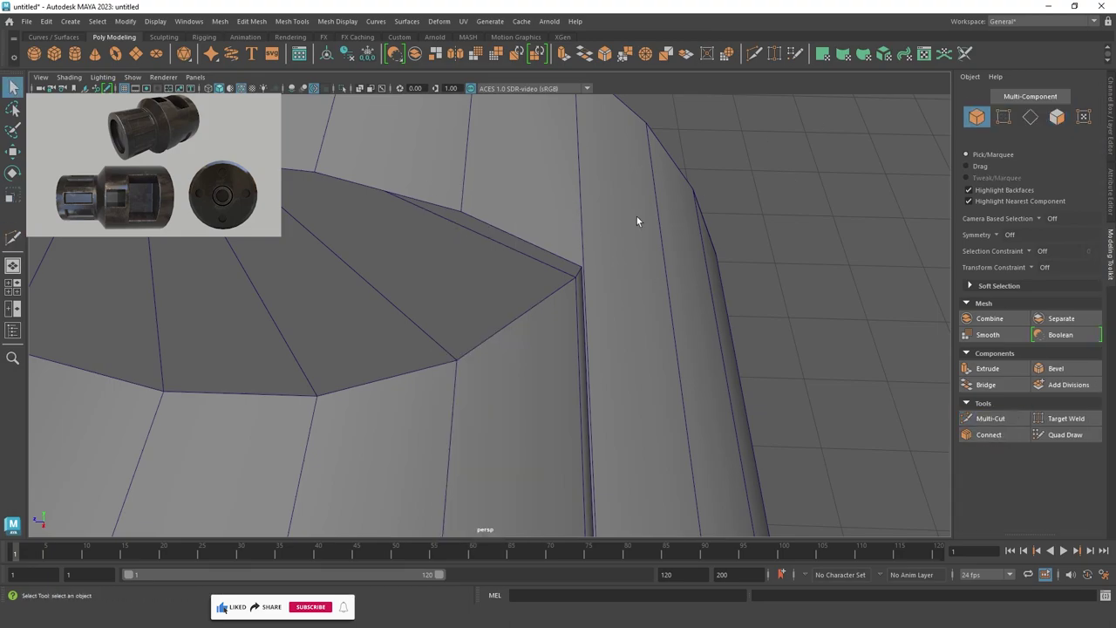
left_click(636, 218)
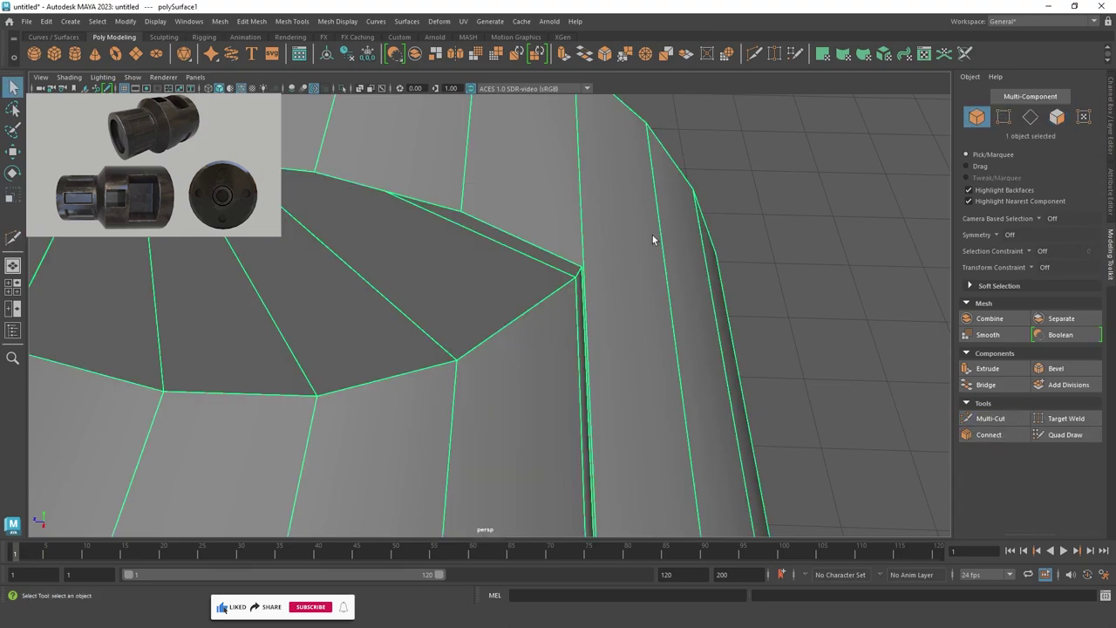
left_click(991, 419)
mouse_move(673, 274)
left_mouse_down("alt")
mouse_move(617, 299)
mouse_move(581, 204)
mouse_move(576, 292)
left_mouse_up("alt")
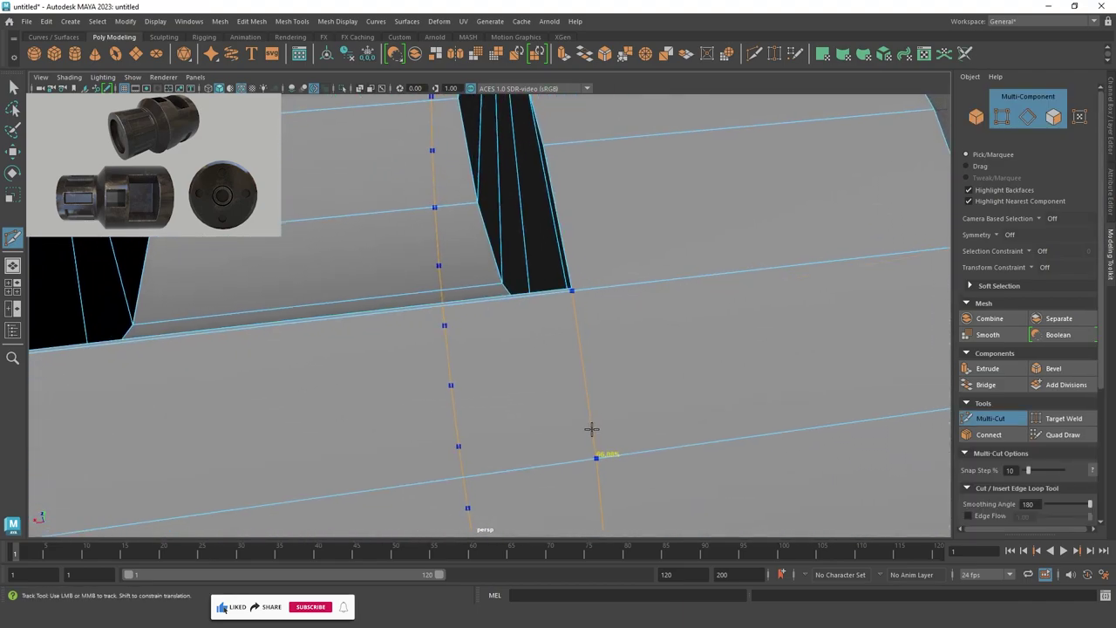
mouse_move(591, 428)
left_mouse_down("alt")
mouse_move(553, 269)
mouse_move(515, 241)
mouse_move(481, 314)
mouse_move(470, 286)
mouse_move(437, 261)
left_mouse_up("alt")
scroll(510, 325, "up", 2)
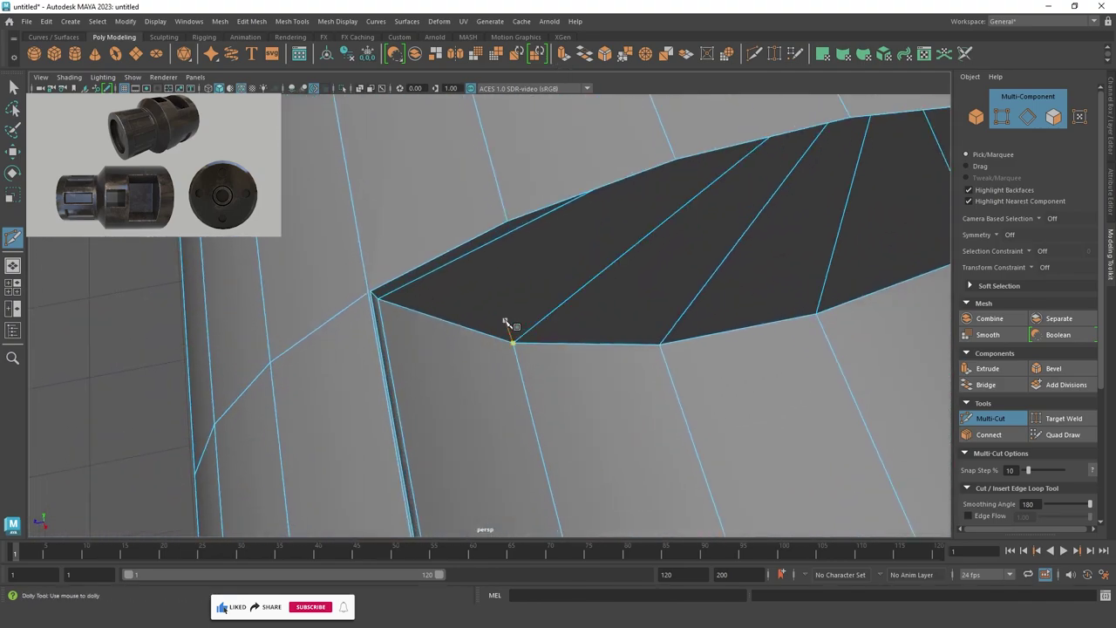
left_click_drag(151, 262, 482, 203, "alt")
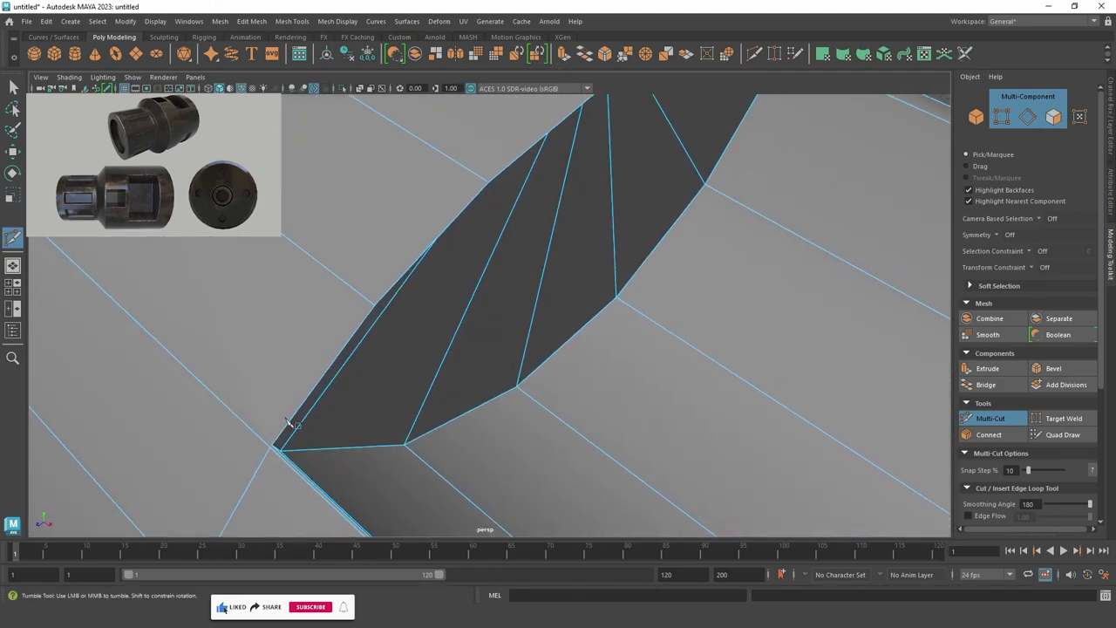
key("q")
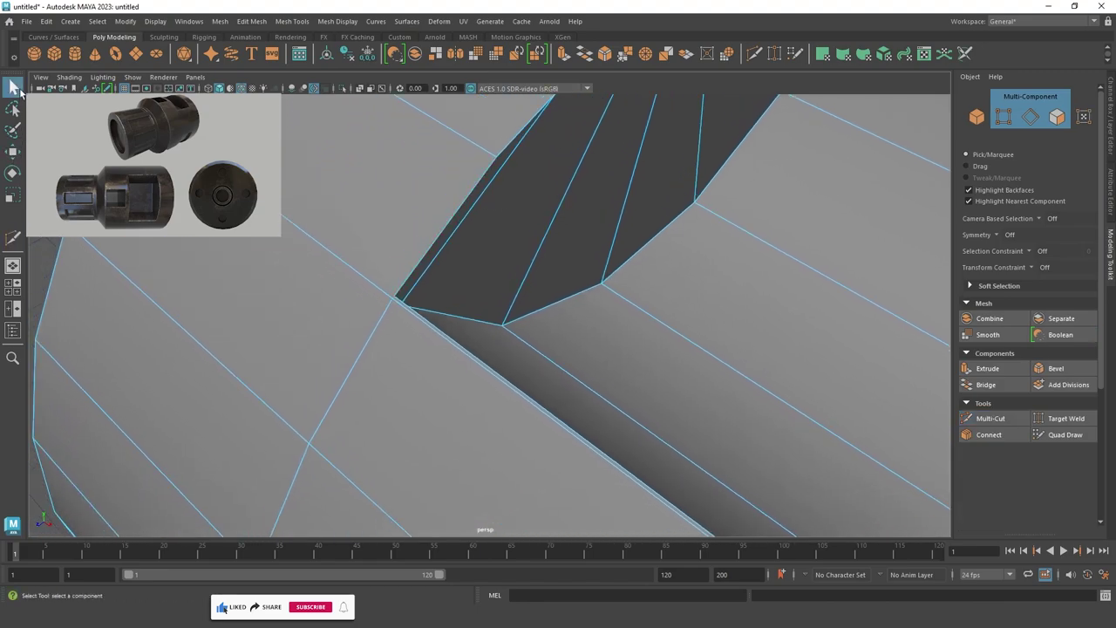
scroll(124, 355, "up", 2)
scroll(125, 355, "up", 2)
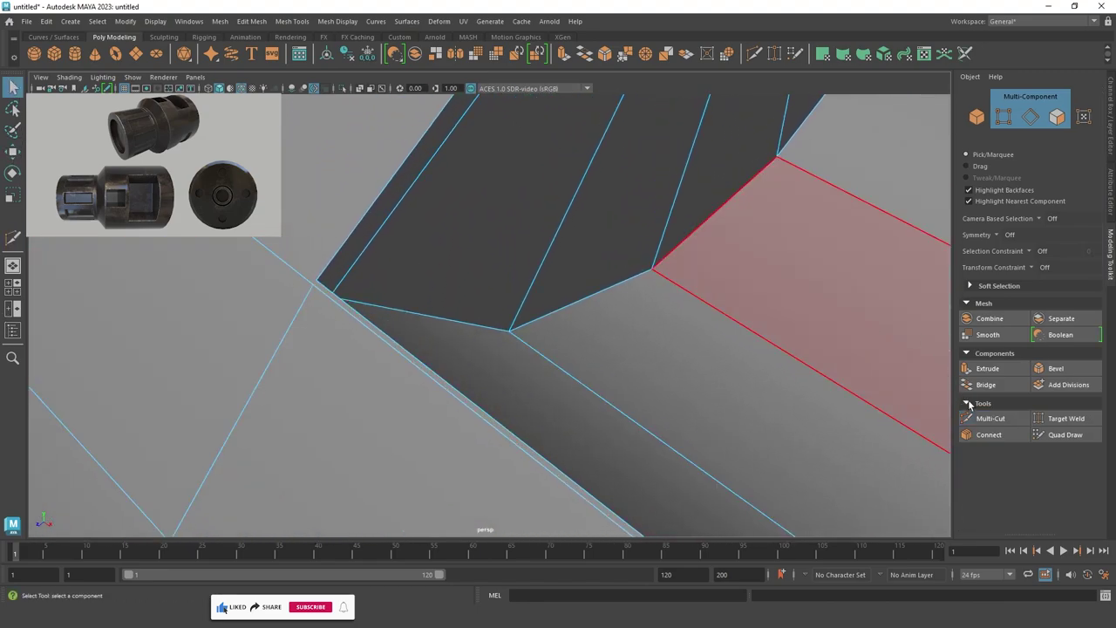
In vertex mode with Target Weld active, orbit and pan to bring the slot's rim vertices into view.
key("F10")
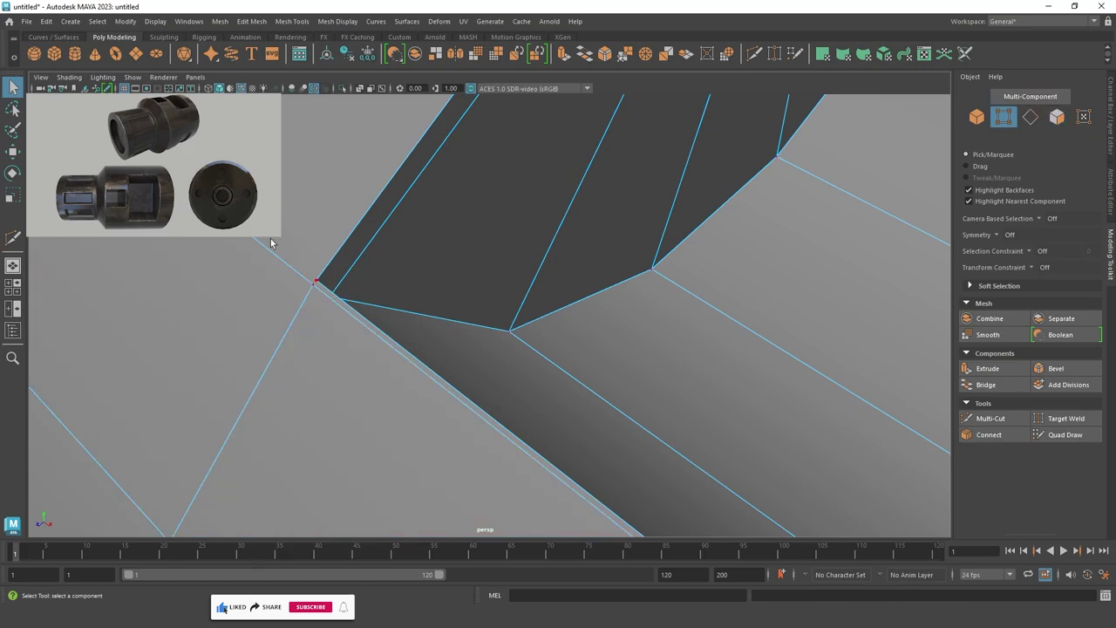
right_click_drag(317, 280, 324, 227, "shift")
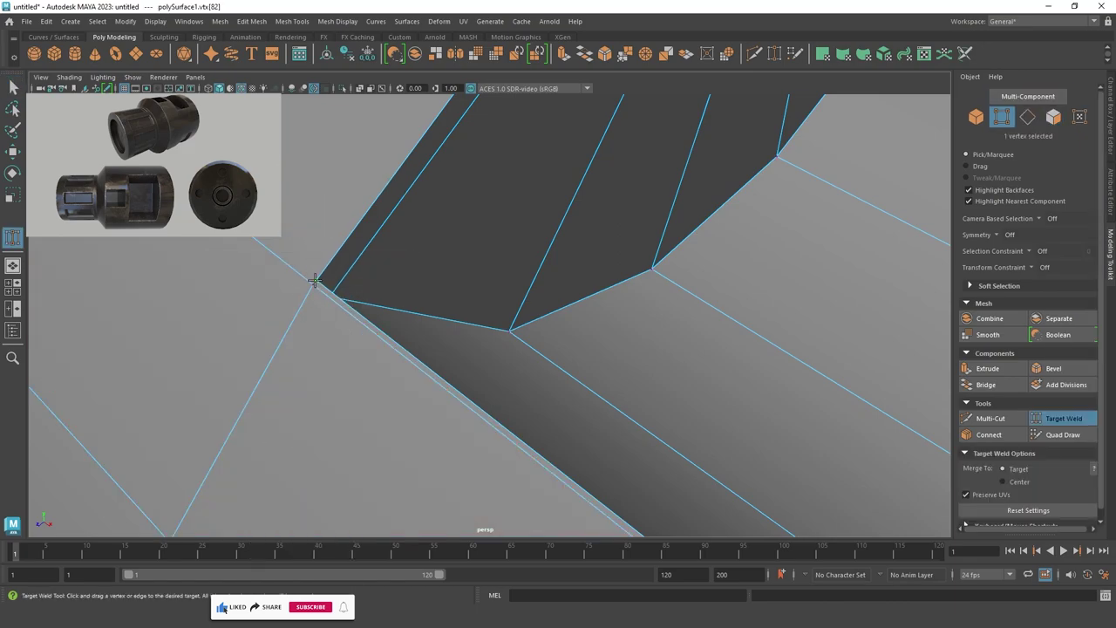
scroll(337, 274, "down", 5)
left_click_drag(338, 274, 703, 348, "alt")
scroll(456, 349, "up", 3)
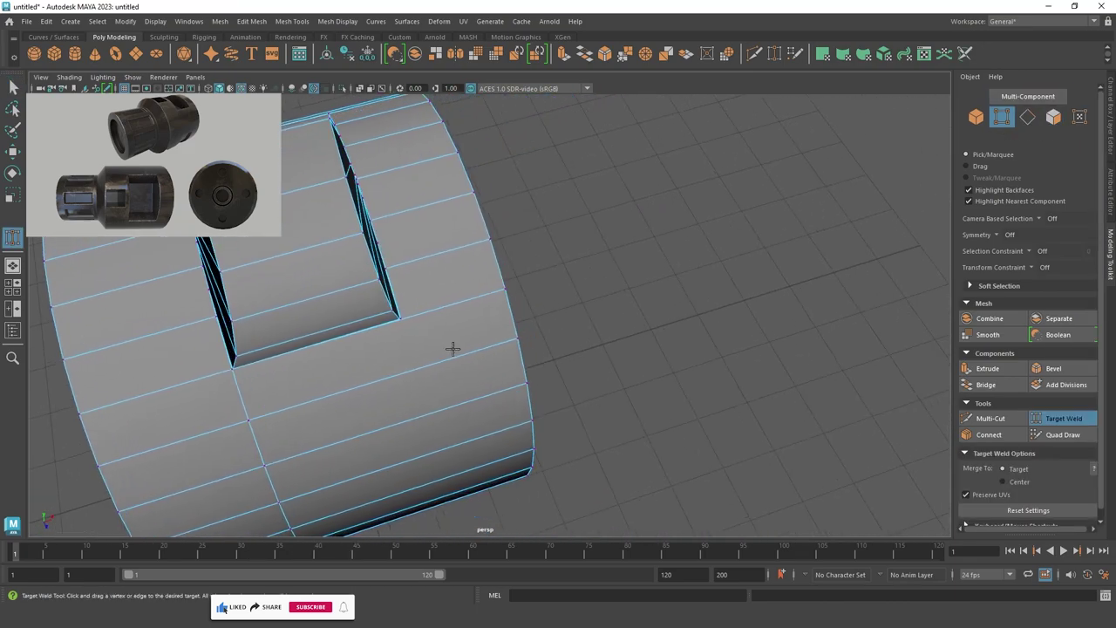
scroll(349, 331, "up", 3)
scroll(347, 332, "down", 5)
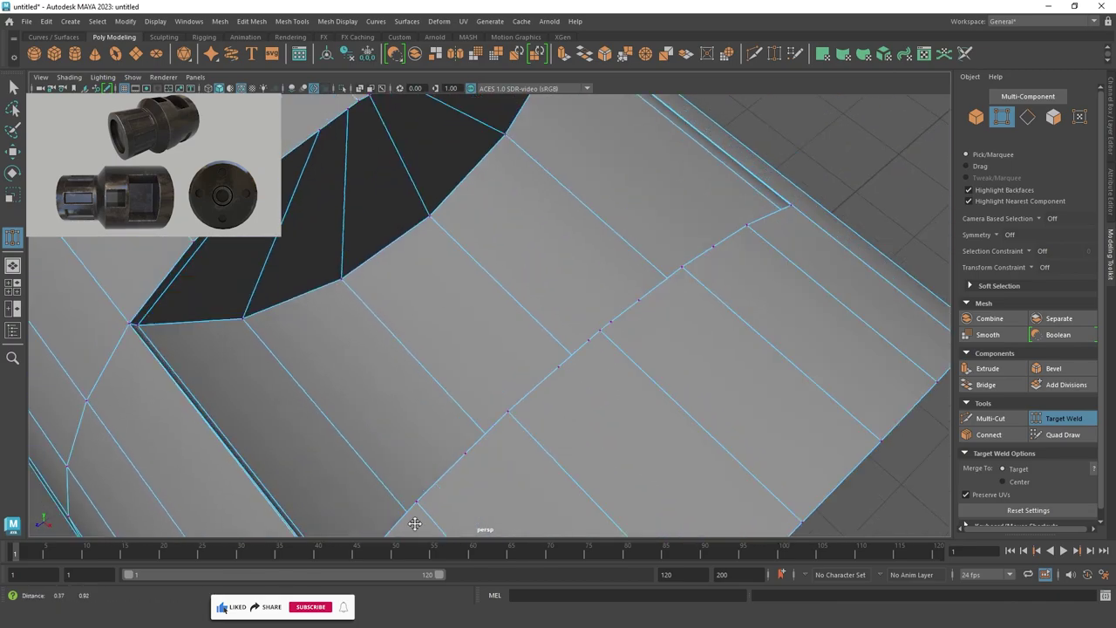
scroll(413, 514, "down", 5)
mouse_move(437, 436)
left_mouse_down("alt")
mouse_move(602, 293)
mouse_move(463, 354)
left_mouse_up("alt")
scroll(463, 354, "up", 4)
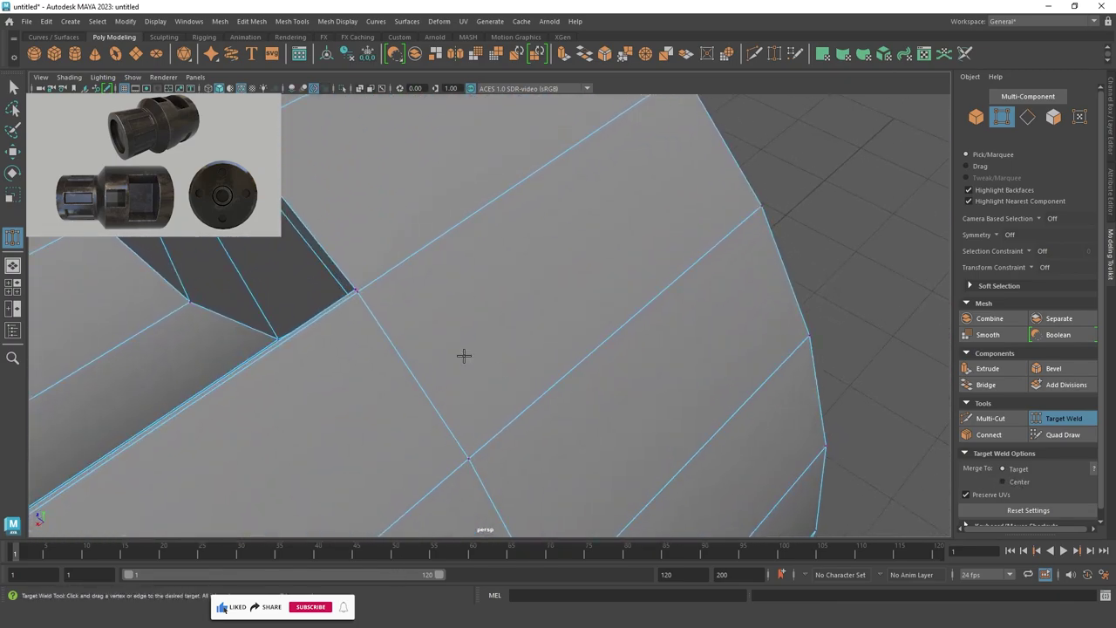
scroll(346, 345, "up", 2)
scroll(316, 296, "down", 3)
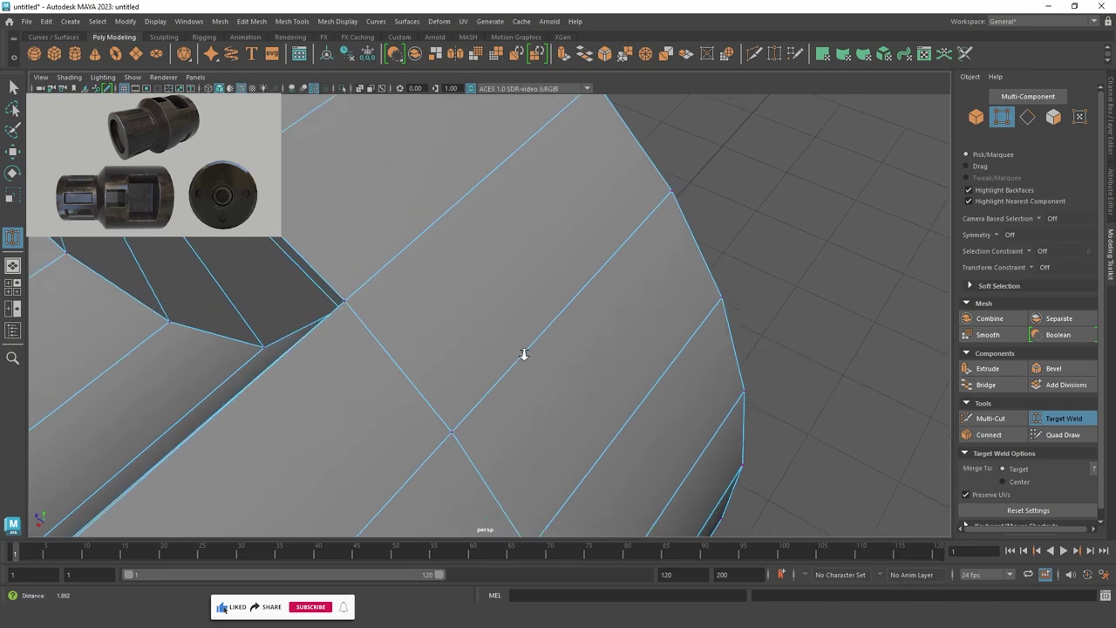
left_click_drag(524, 351, 370, 338, "alt")
scroll(370, 338, "down", 4)
scroll(503, 369, "up", 4)
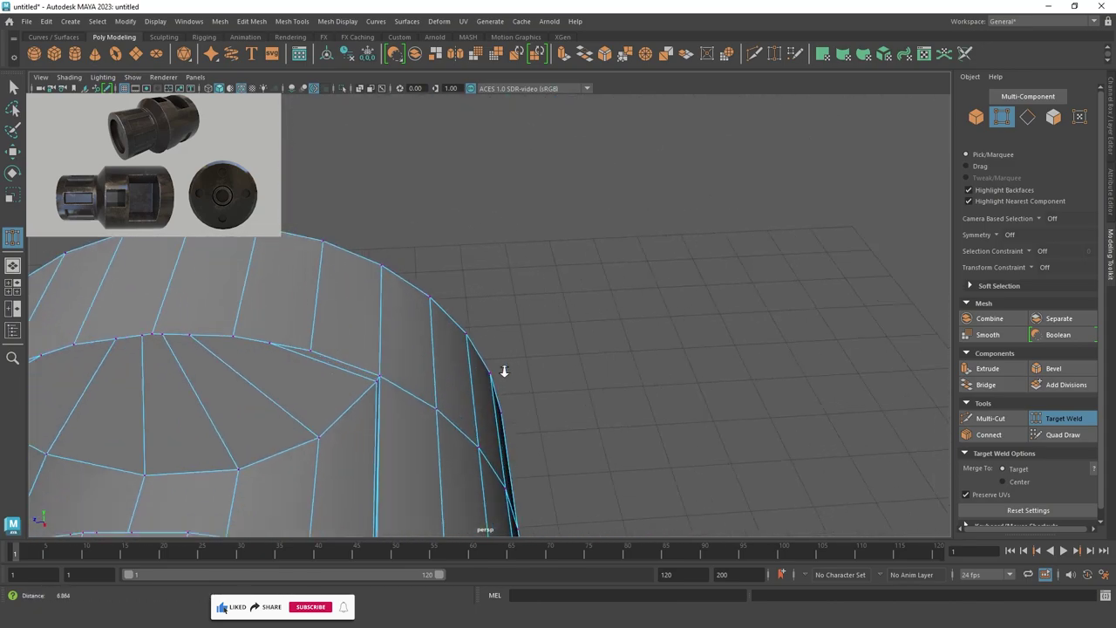
scroll(237, 371, "up", 2)
middle_click_drag(230, 353, 506, 328, "alt")
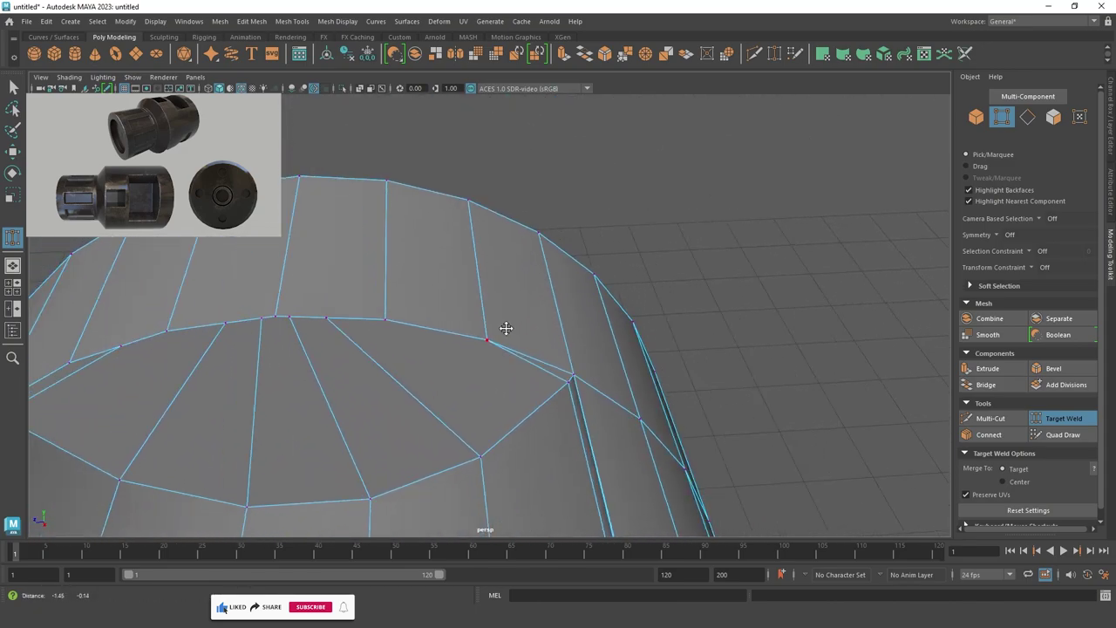
middle_click_drag(320, 333, 437, 340, "alt")
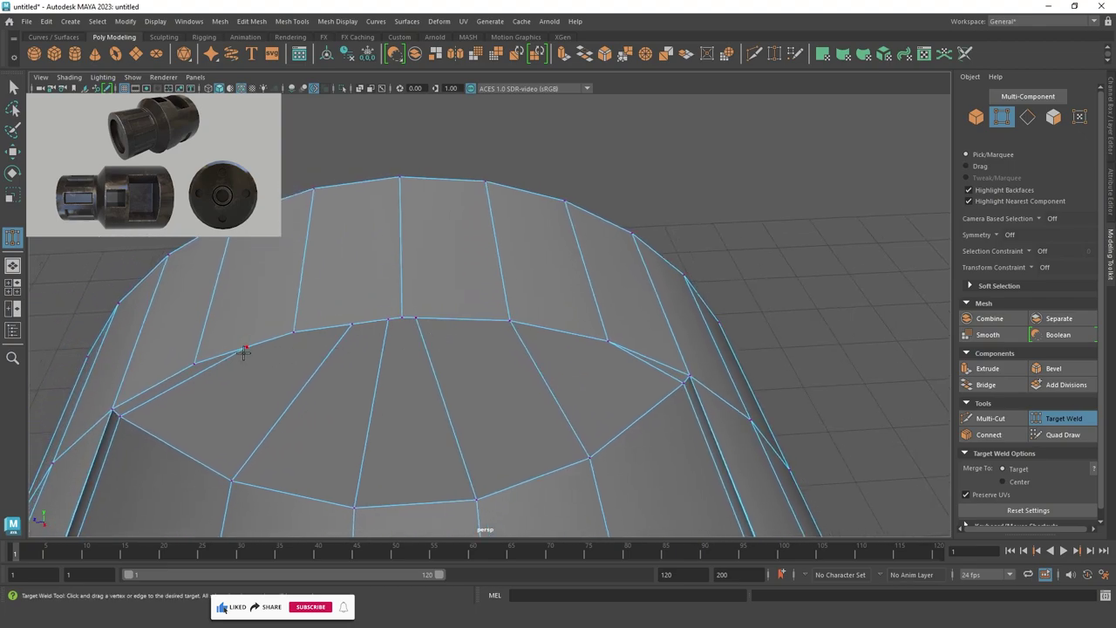
Weld the stray vertex onto the neighbouring rim vertex beside the slot and inspect the result.
mouse_move(303, 325)
left_mouse_down()
mouse_move(291, 328)
mouse_move(348, 310)
left_mouse_up()
scroll(311, 316, "down", 3)
scroll(311, 317, "down", 3)
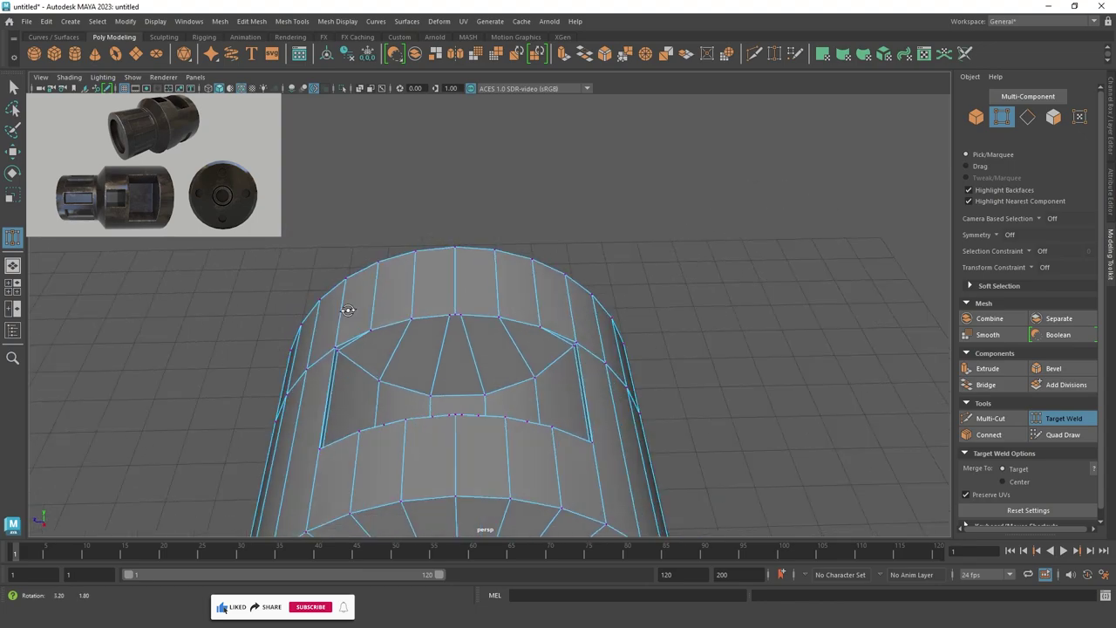
right_click_drag(348, 310, 575, 384, "alt")
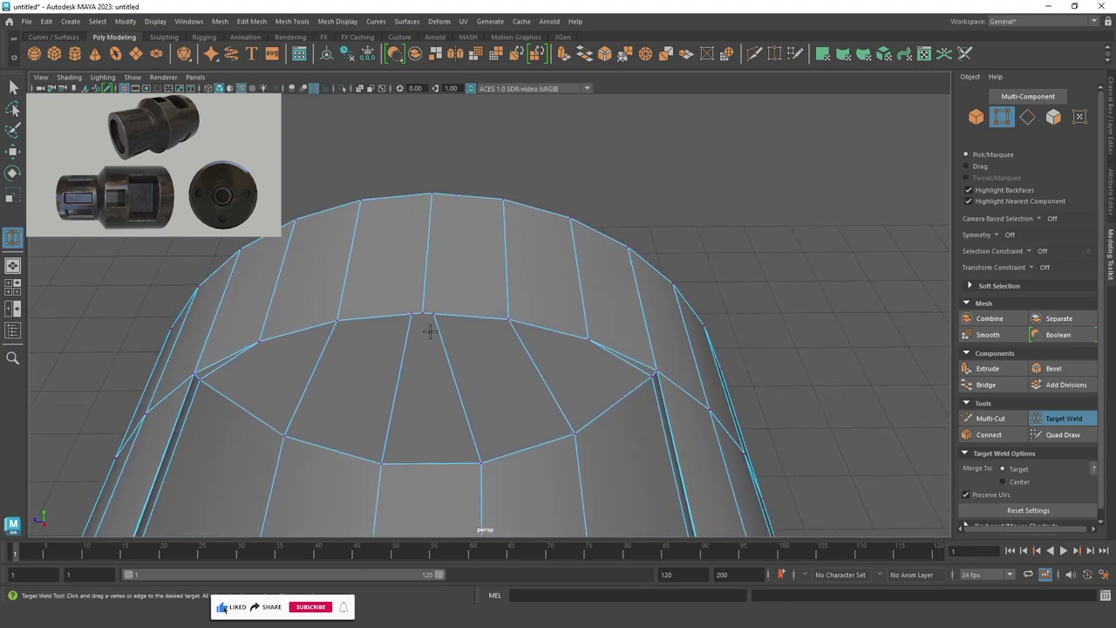
left_click_drag(427, 329, 422, 339, "alt")
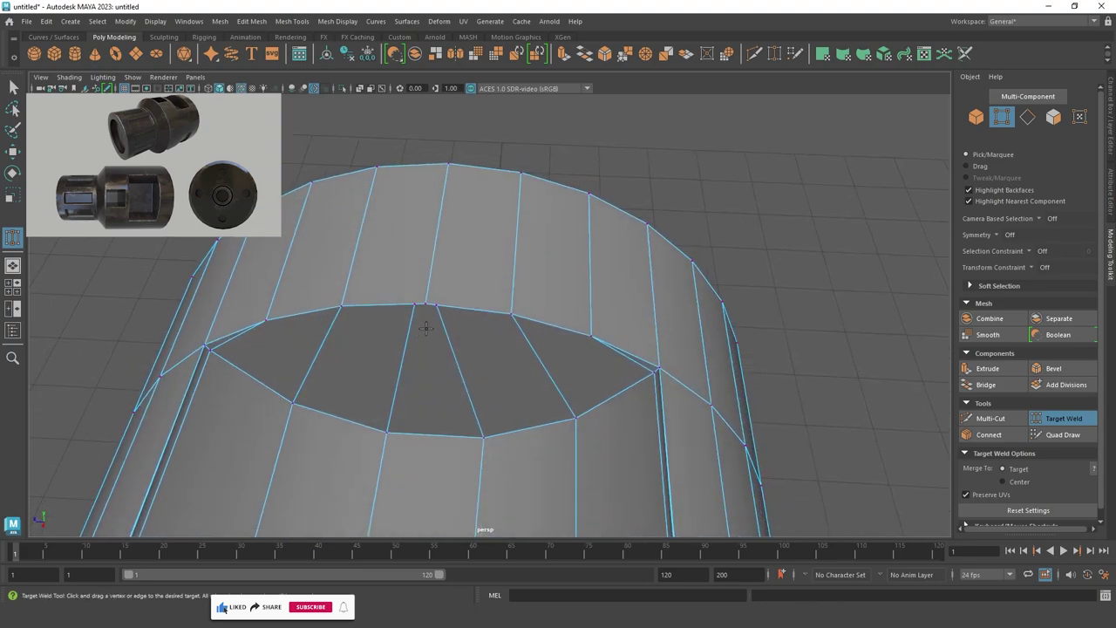
scroll(588, 344, "down", 5)
left_click_drag(588, 345, 521, 331, "alt")
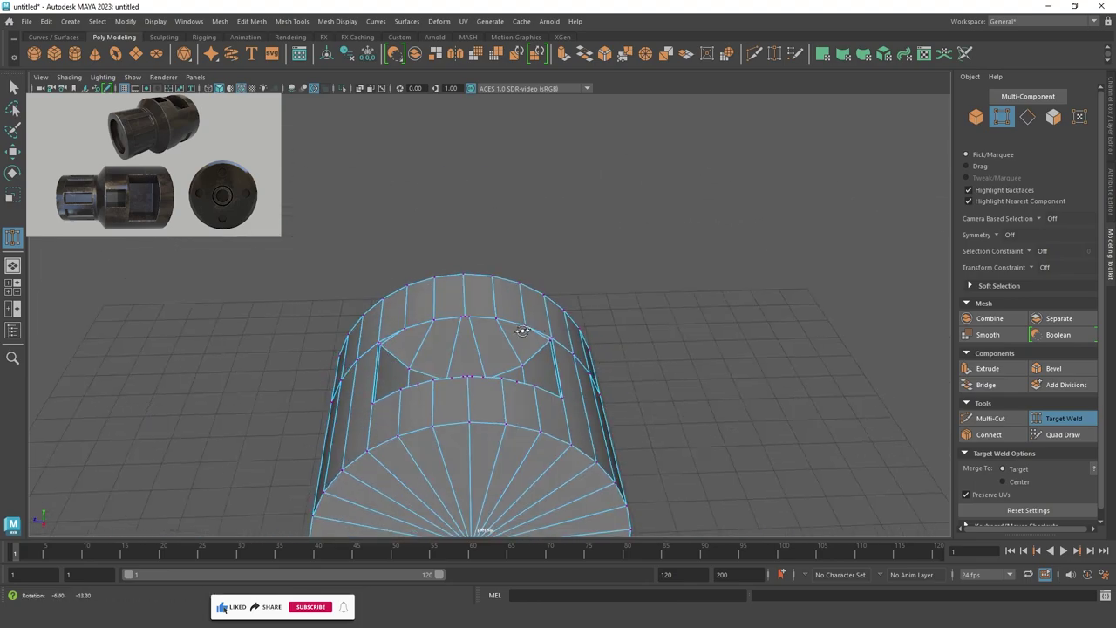
left_click(14, 87)
scroll(657, 329, "up", 3)
Select the edge loop running along the slot opening and view it from above.
right_click_drag(524, 272, 532, 244)
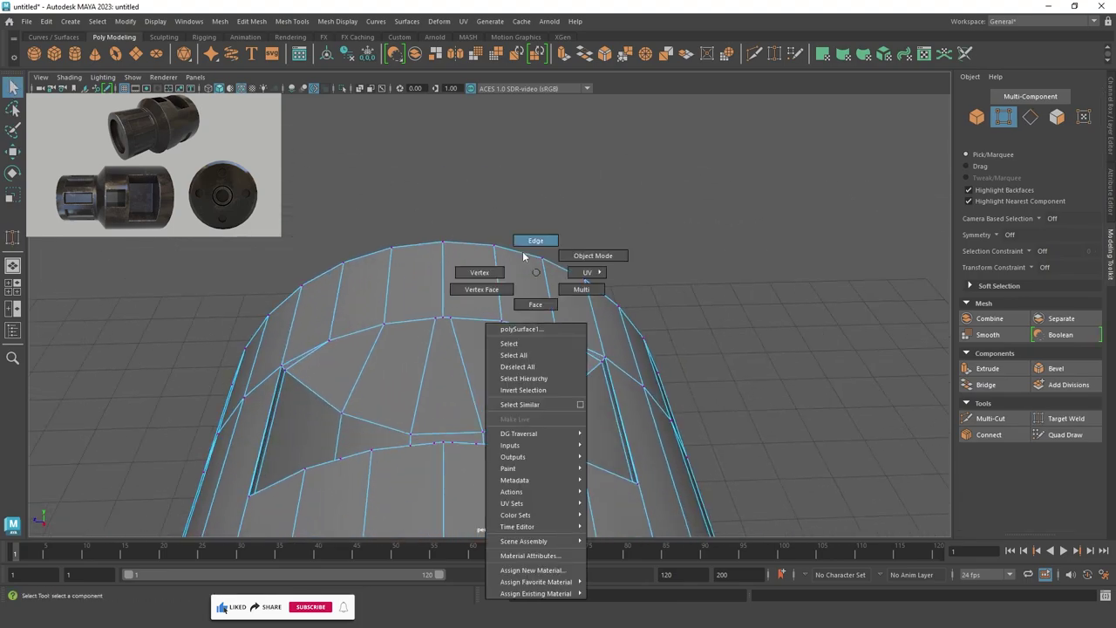
double_click(465, 355)
mouse_move(470, 355)
left_mouse_down("alt")
mouse_move(491, 418)
mouse_move(328, 381)
left_mouse_up("alt")
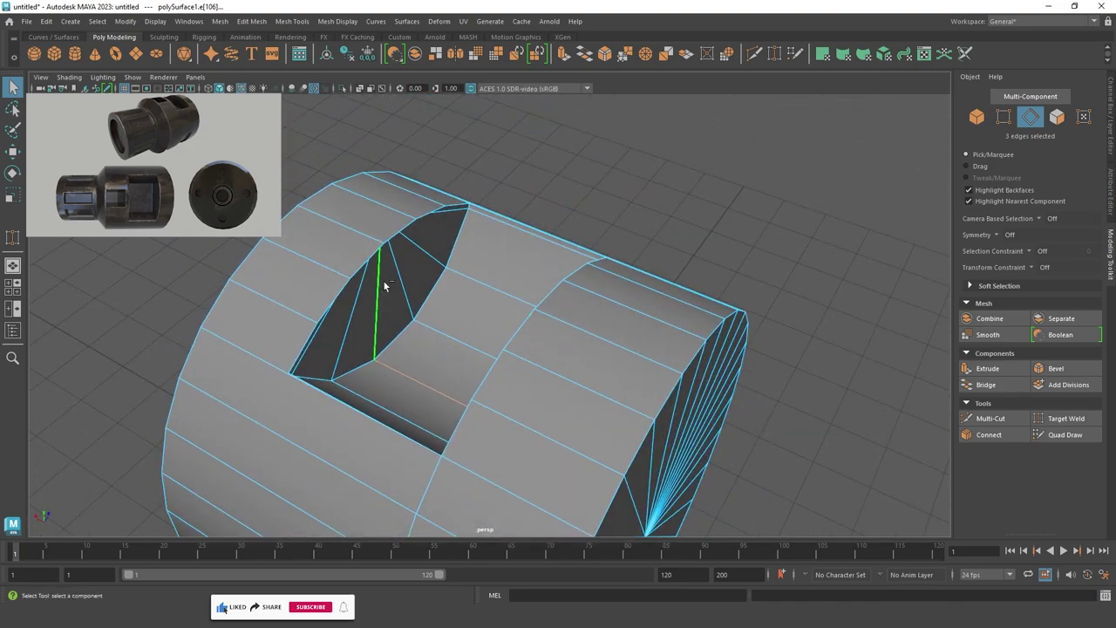
left_click_drag(183, 398, 444, 262, "alt")
Target-weld a loose vertex on the slot's far rim onto its neighbour.
key("F9")
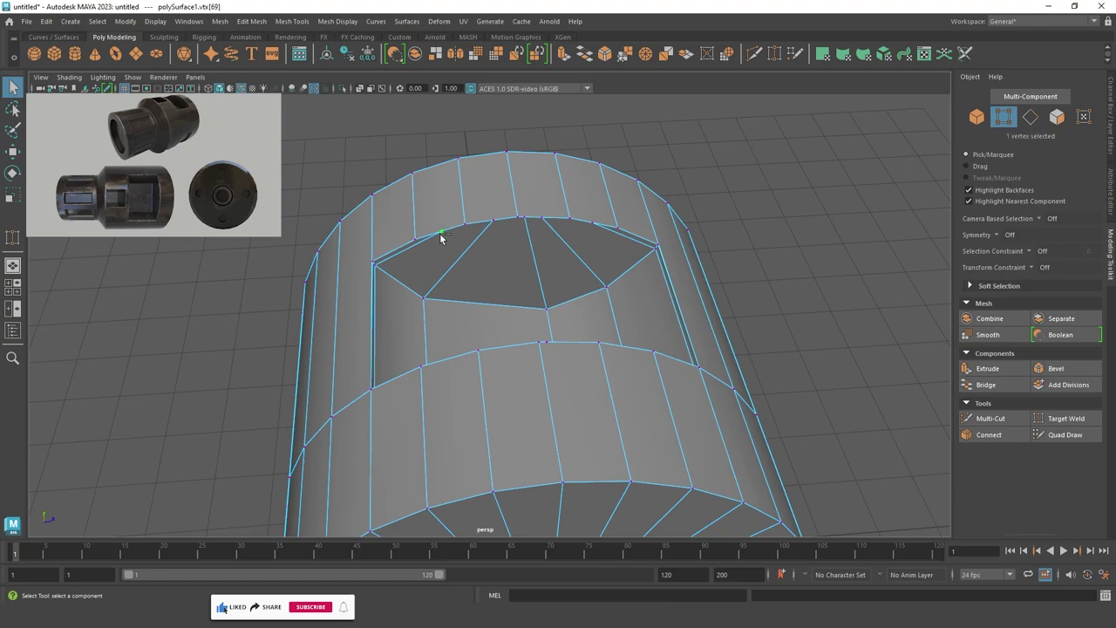
right_click_drag(440, 233, 439, 222, "shift")
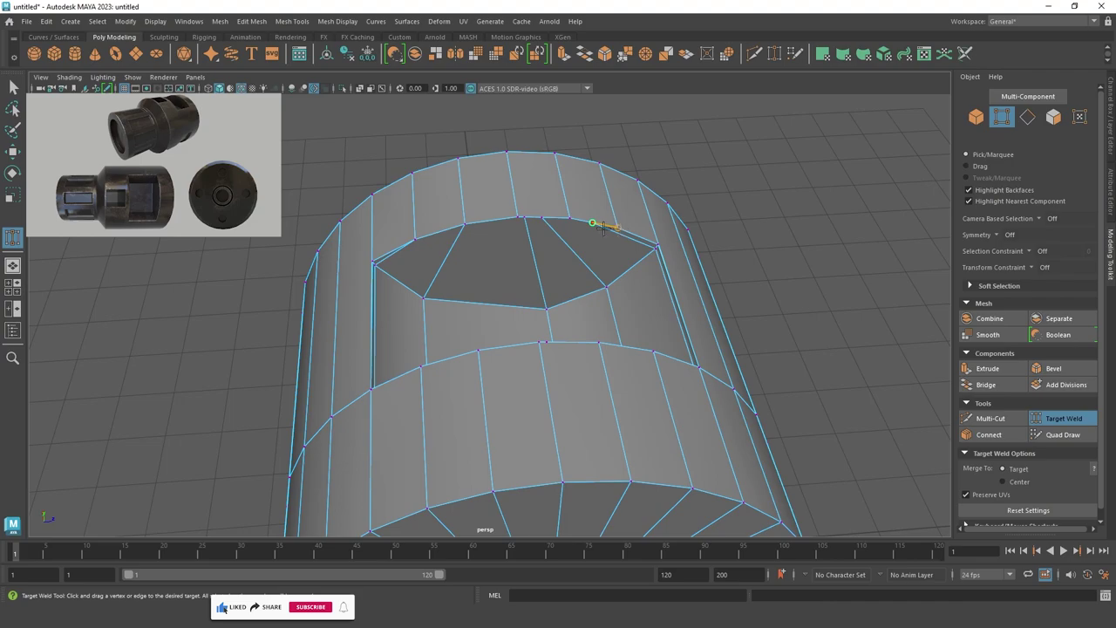
right_click_drag(619, 246, 594, 299, "alt")
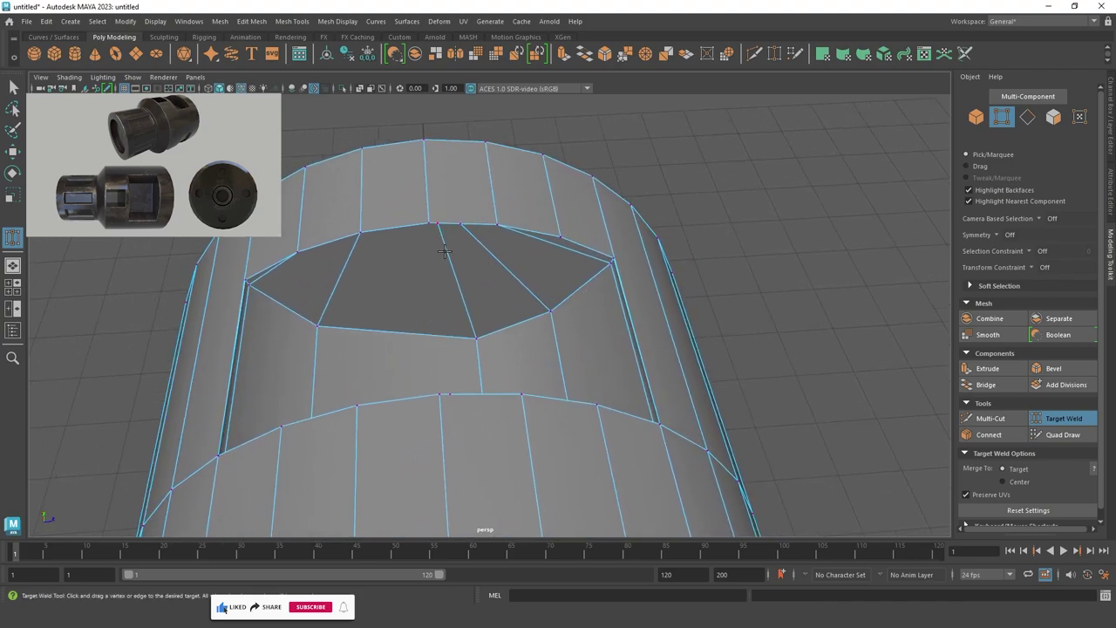
mouse_move(444, 252)
left_mouse_down("alt")
mouse_move(466, 326)
mouse_move(612, 286)
left_mouse_up("alt")
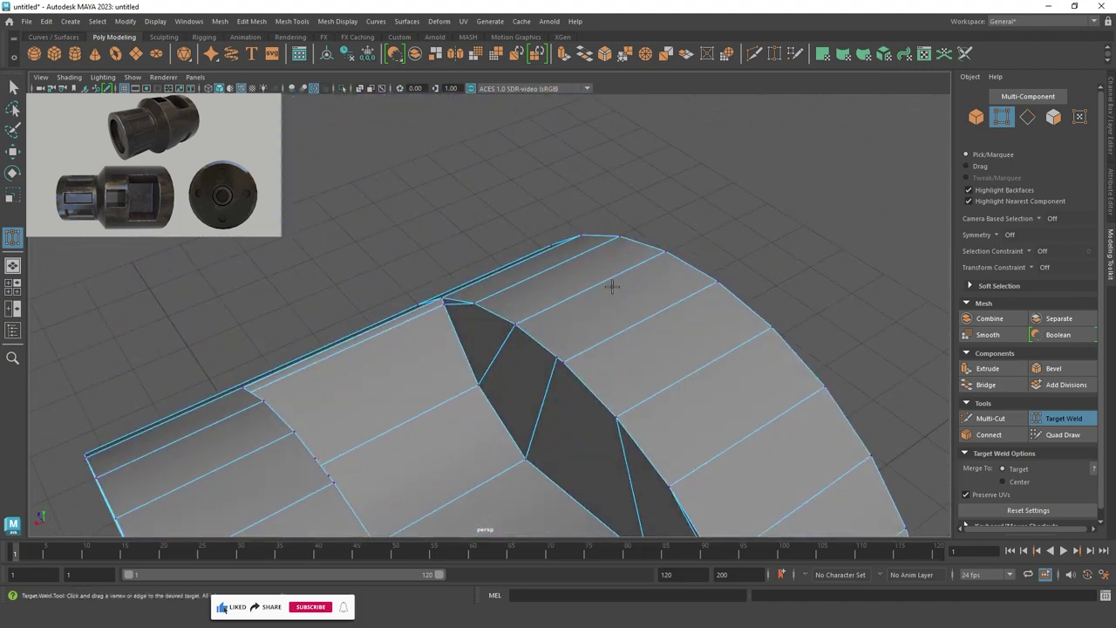
Select two edges of the slot opening and bridge them to fill it with faces.
key("q")
left_click(538, 401)
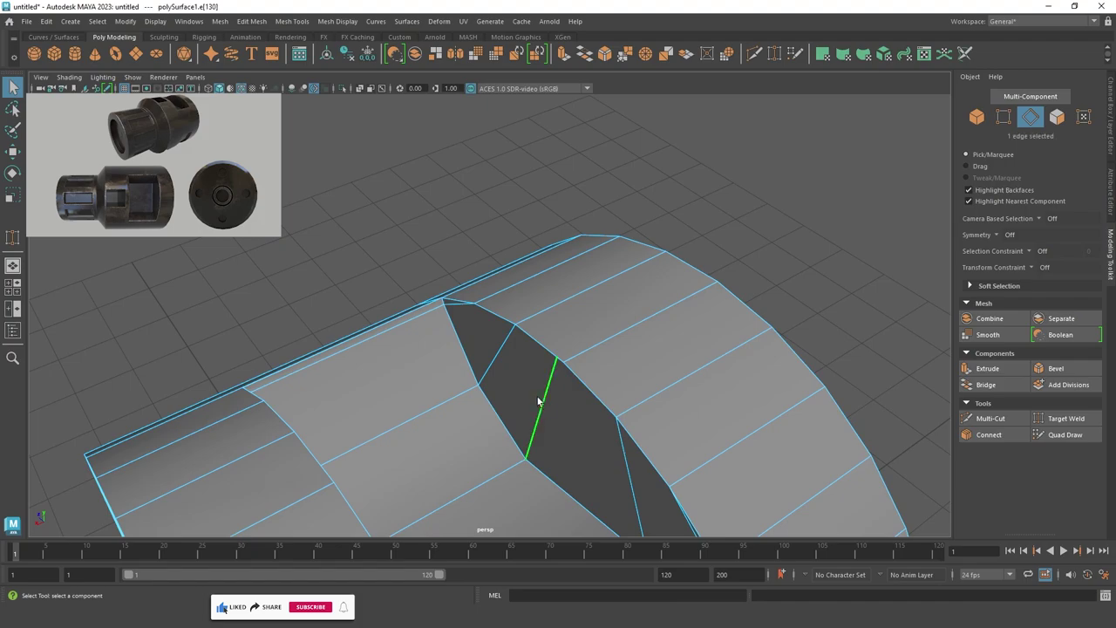
mouse_move(538, 401)
left_mouse_down("alt")
mouse_move(405, 411)
mouse_move(324, 391)
left_mouse_up("alt")
left_click(403, 407, "shift")
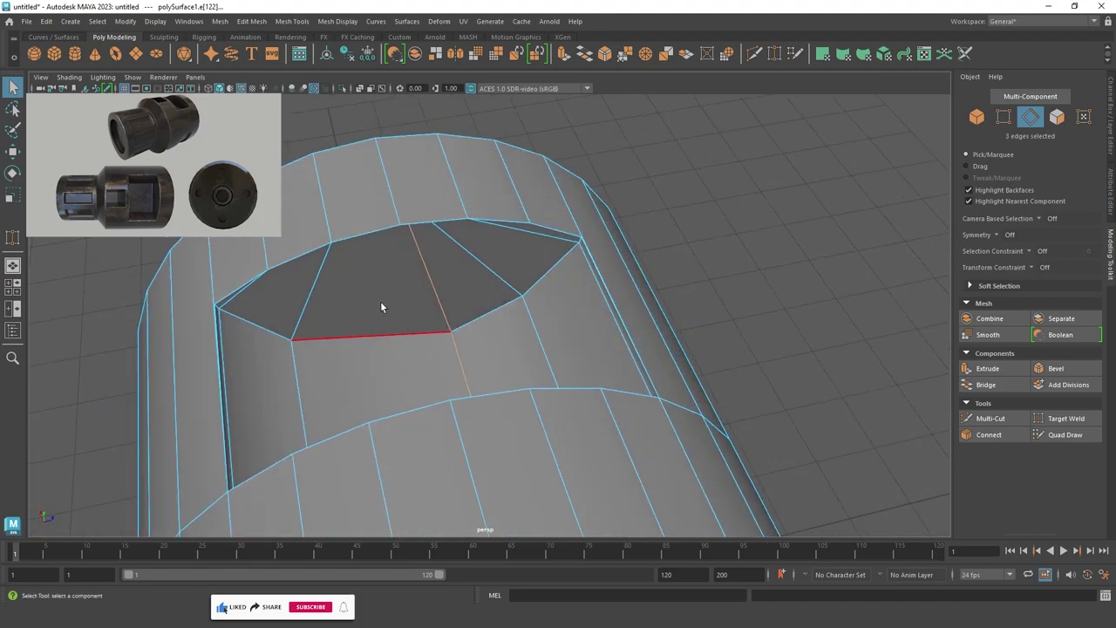
scroll(380, 308, "down", 5)
left_click_drag(380, 307, 474, 307, "alt")
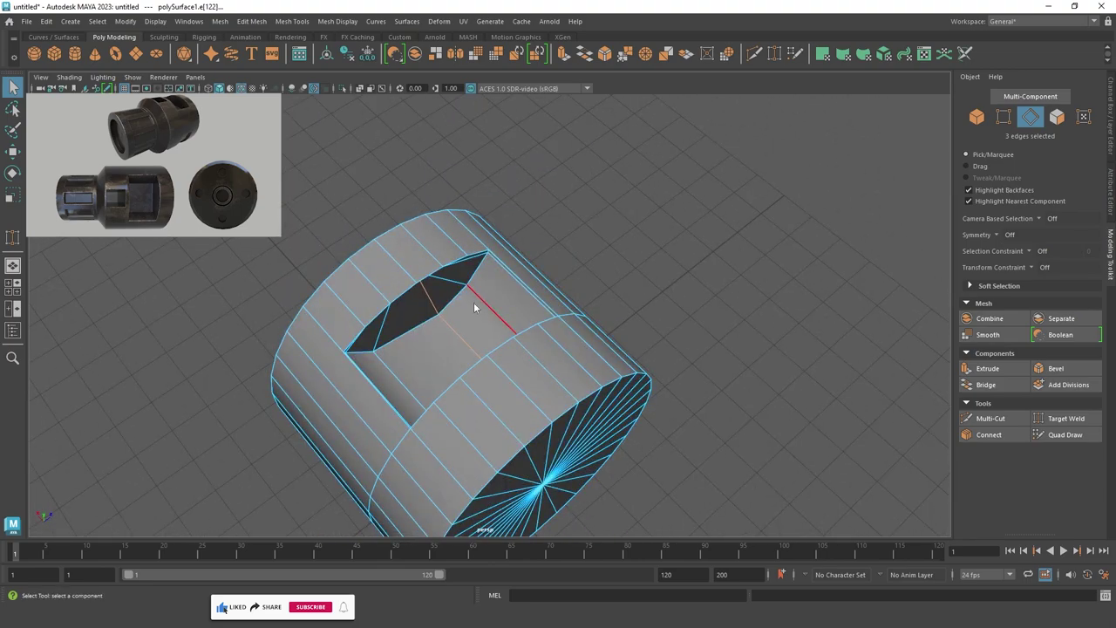
right_click_drag(474, 307, 555, 304, "shift")
left_click_drag(556, 303, 533, 304, "alt")
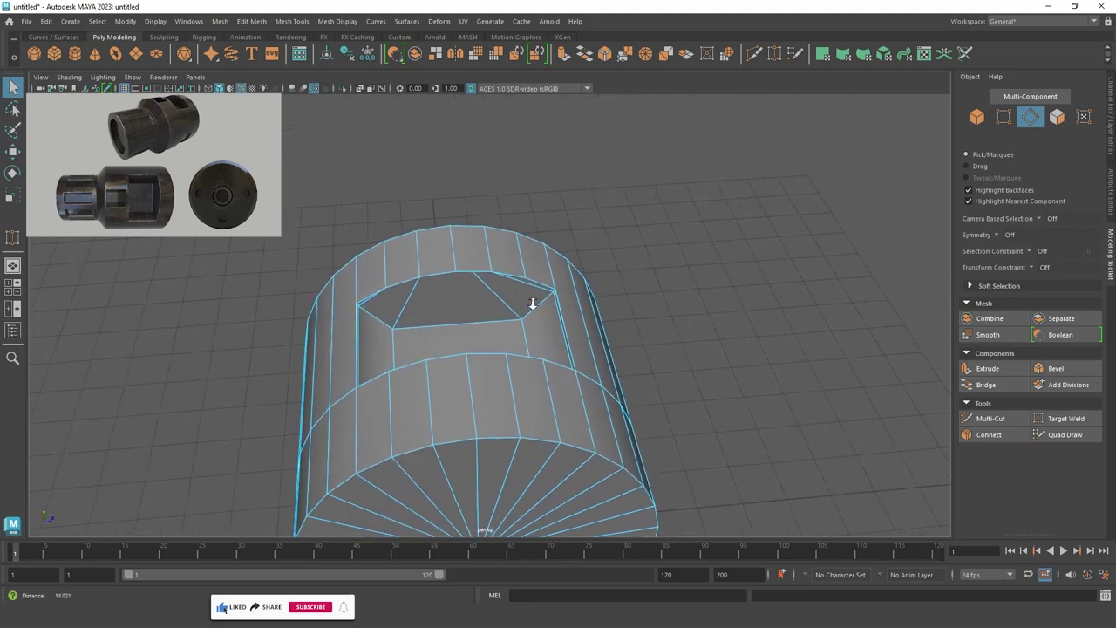
Add a new edge across the filled slot faces with Multi-Cut.
right_click_drag(533, 305, 745, 343, "alt")
mouse_move(543, 289)
left_mouse_down("alt")
mouse_move(738, 281)
mouse_move(523, 287)
mouse_move(601, 313)
mouse_move(624, 370)
left_mouse_up("alt")
mouse_move(533, 312)
left_mouse_down("alt")
mouse_move(506, 302)
mouse_move(523, 294)
mouse_move(306, 302)
mouse_move(361, 307)
left_mouse_up("alt")
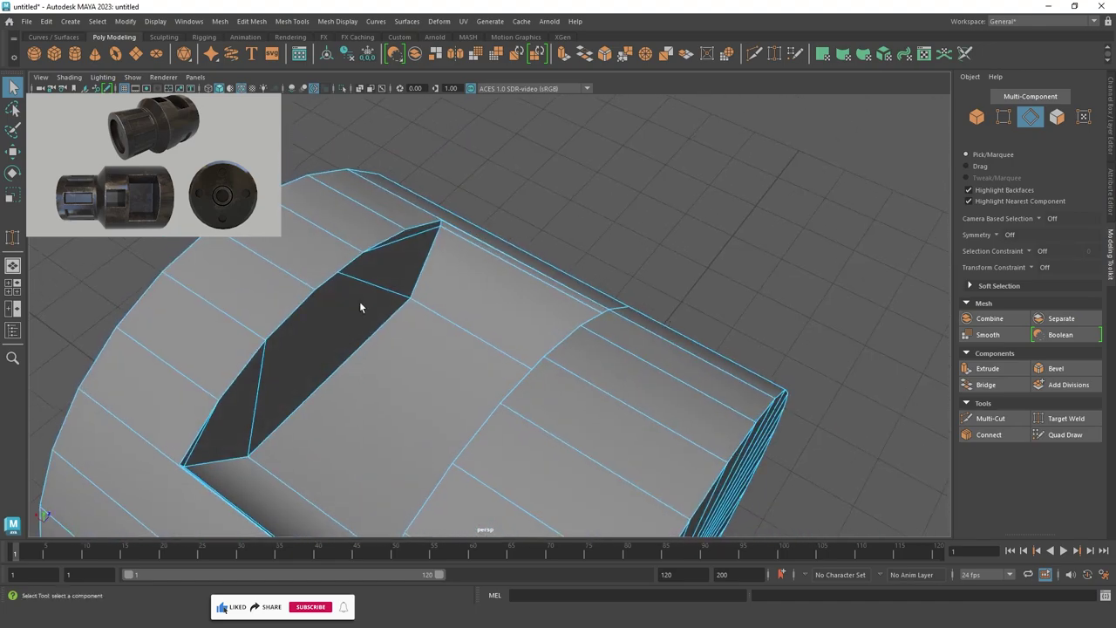
left_click(993, 418)
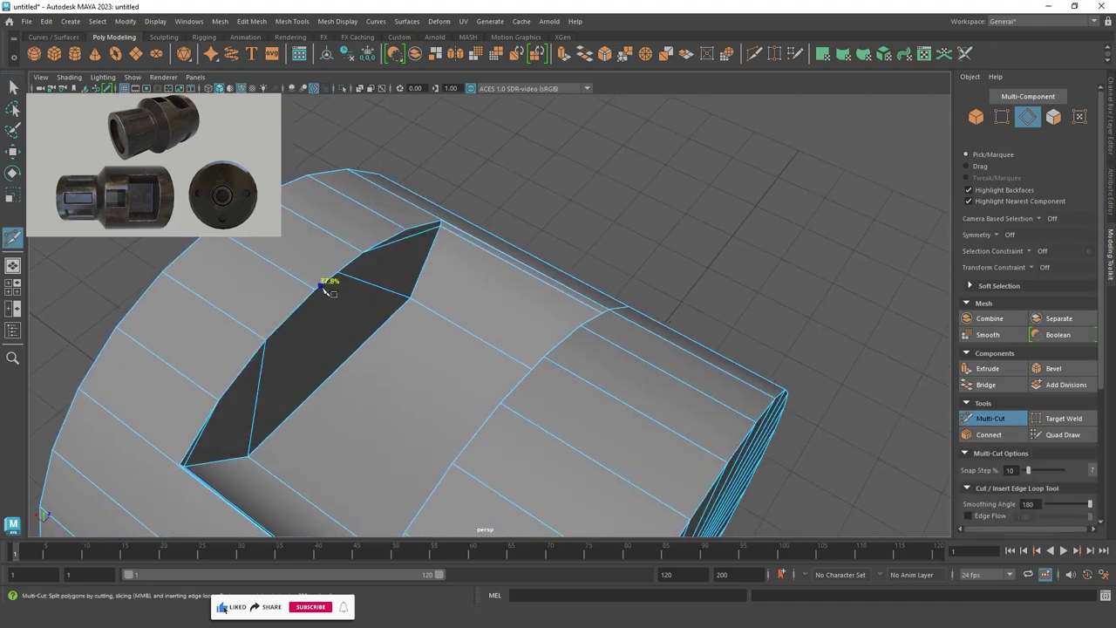
mouse_move(351, 360)
left_mouse_down("alt")
mouse_move(356, 374)
mouse_move(541, 414)
left_mouse_up("alt")
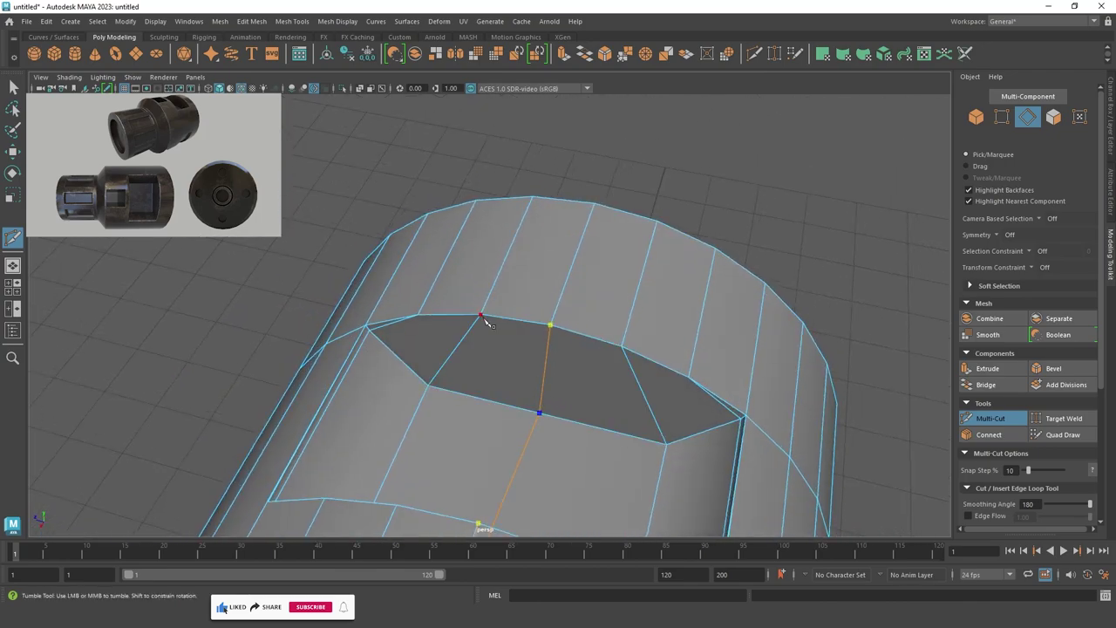
key("q")
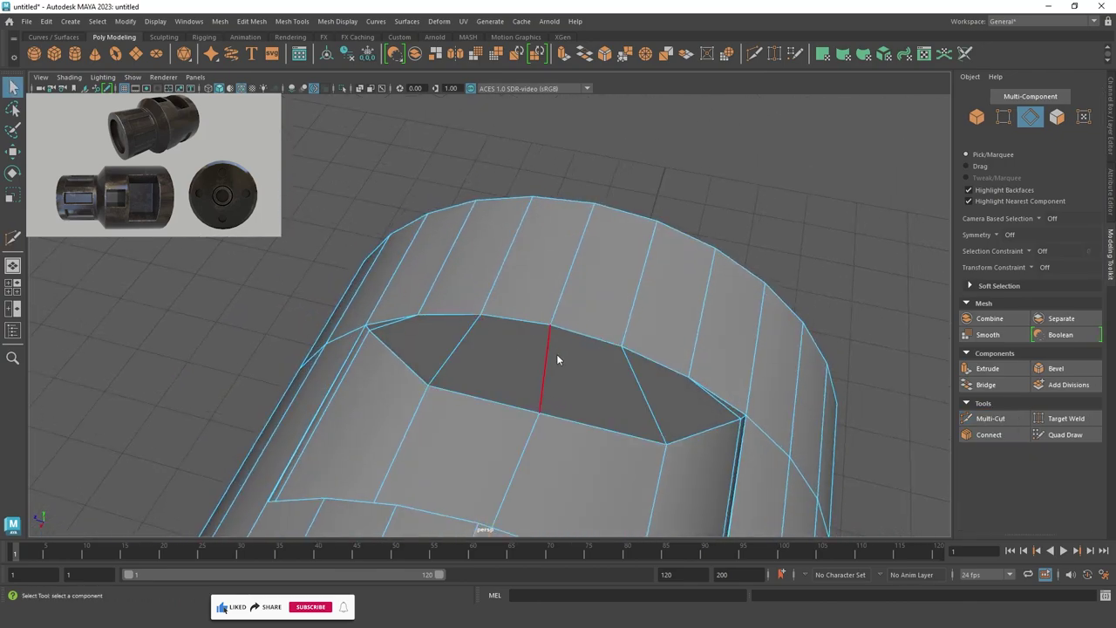
Select the edge across the slot floor and raise it to about Y 5.04.
key("F9")
key("F10")
left_click(545, 358)
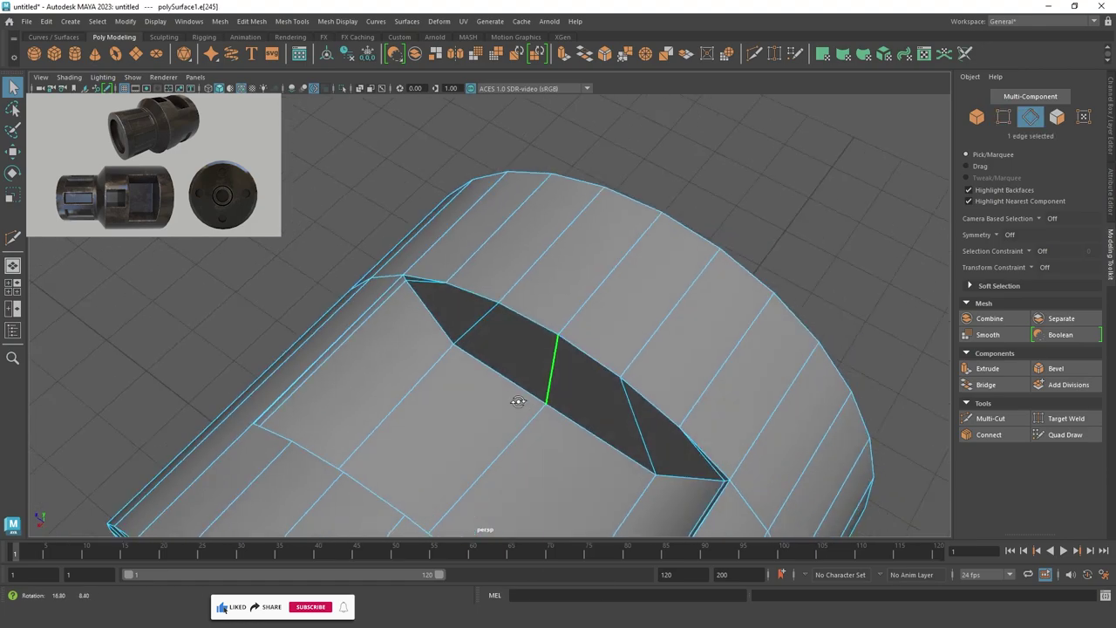
left_click_drag(545, 358, 402, 408, "alt")
key("r")
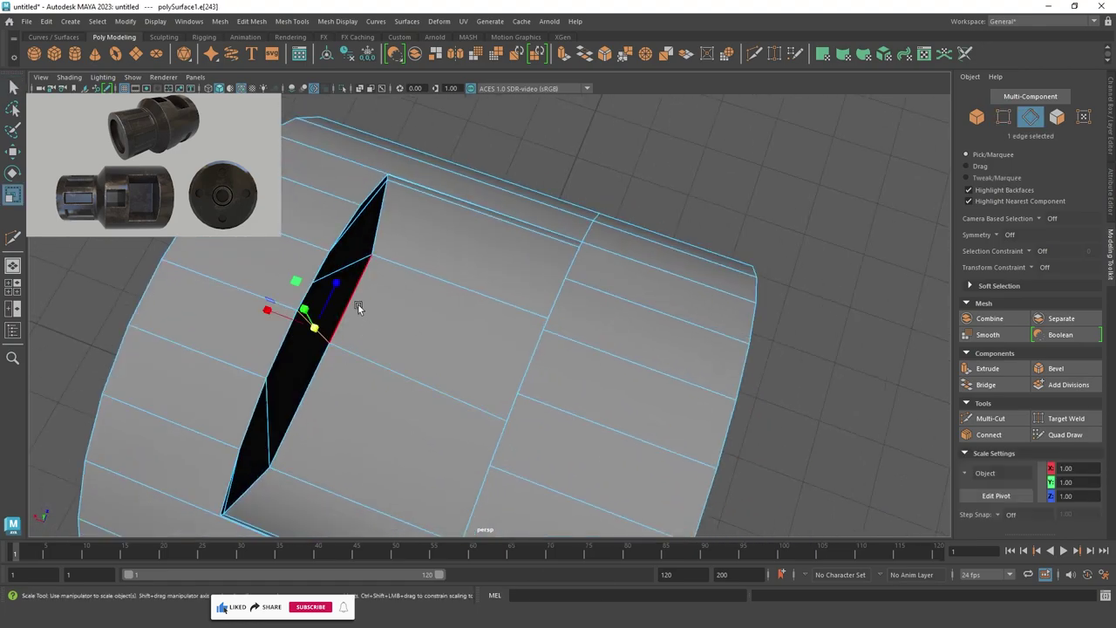
key("ctrl+z")
left_click_drag(337, 368, 393, 386, "alt")
left_click(406, 392)
key("w")
mouse_move(425, 351)
left_mouse_down()
mouse_move(511, 316)
mouse_move(538, 418)
mouse_move(503, 314)
mouse_move(557, 296)
mouse_move(491, 304)
mouse_move(444, 257)
mouse_move(525, 277)
left_mouse_up()
Select two vertices at the slot corner and nudge them along Z.
left_click(540, 260)
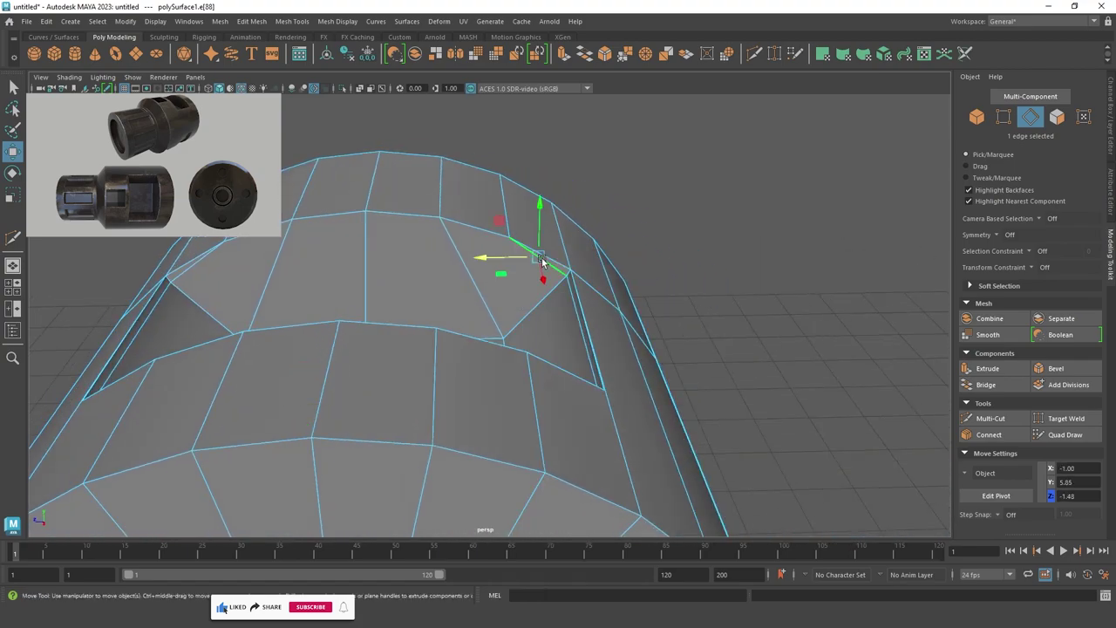
left_click(572, 319, "shift")
mouse_move(552, 324)
left_mouse_down("alt")
mouse_move(533, 335)
mouse_move(642, 355)
mouse_move(623, 288)
mouse_move(571, 301)
mouse_move(442, 277)
mouse_move(407, 294)
mouse_move(419, 302)
left_mouse_up("alt")
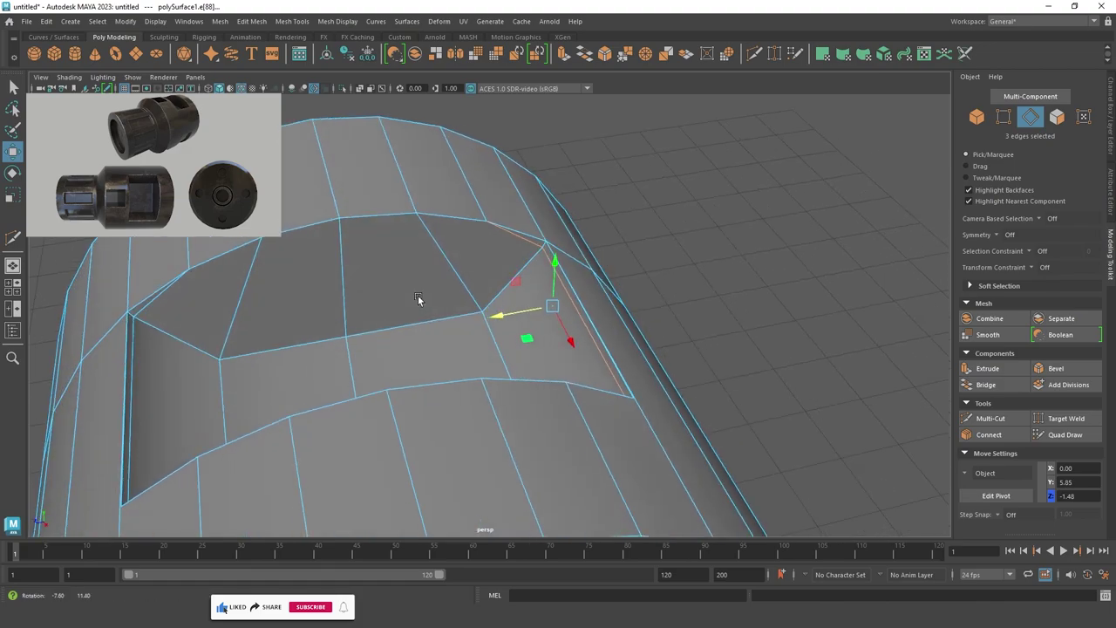
right_click_drag(541, 252, 528, 242)
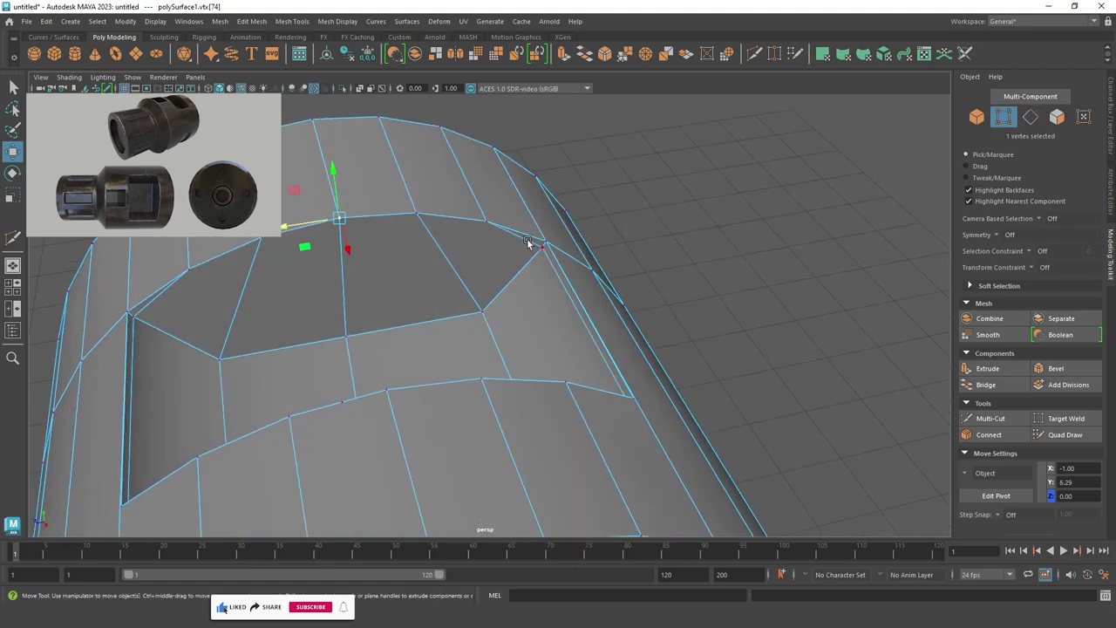
mouse_move(541, 252)
left_mouse_down("alt")
mouse_move(603, 274)
mouse_move(611, 262)
left_mouse_up("alt")
left_click(614, 250, "shift")
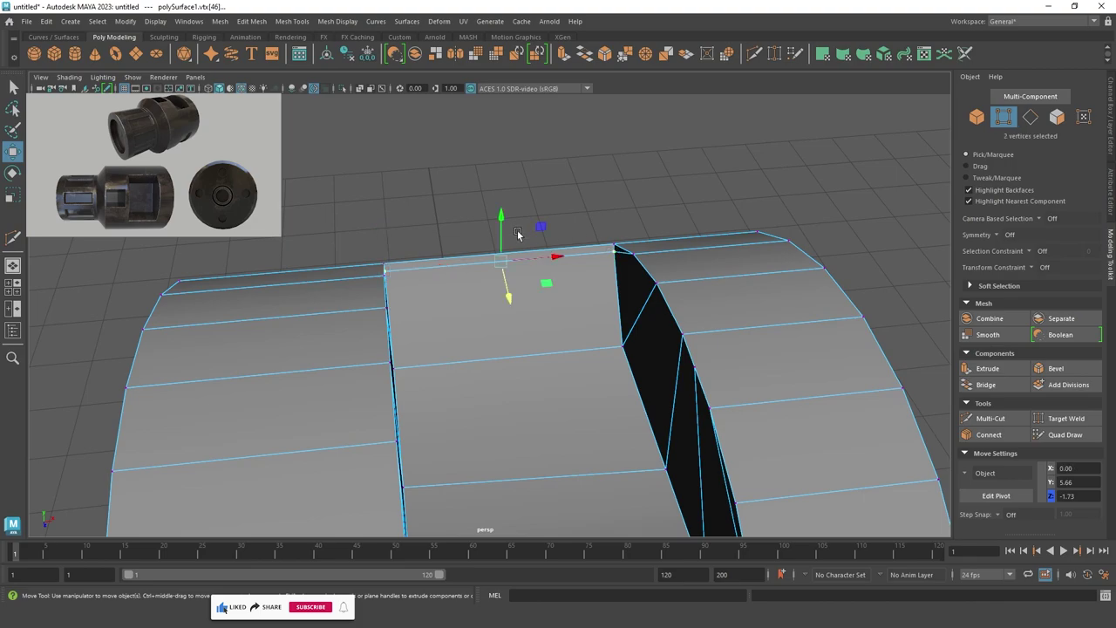
left_click(509, 294)
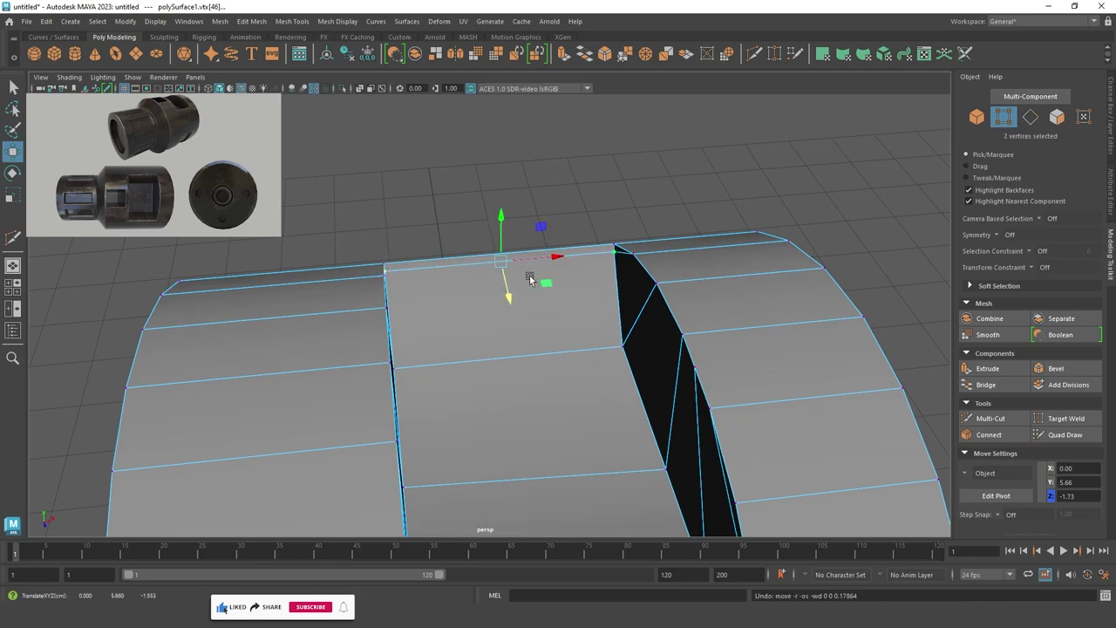
mouse_move(511, 294)
left_mouse_down("alt")
mouse_move(364, 264)
mouse_move(567, 285)
mouse_move(623, 265)
mouse_move(541, 265)
mouse_move(507, 283)
mouse_move(547, 296)
left_mouse_up("alt")
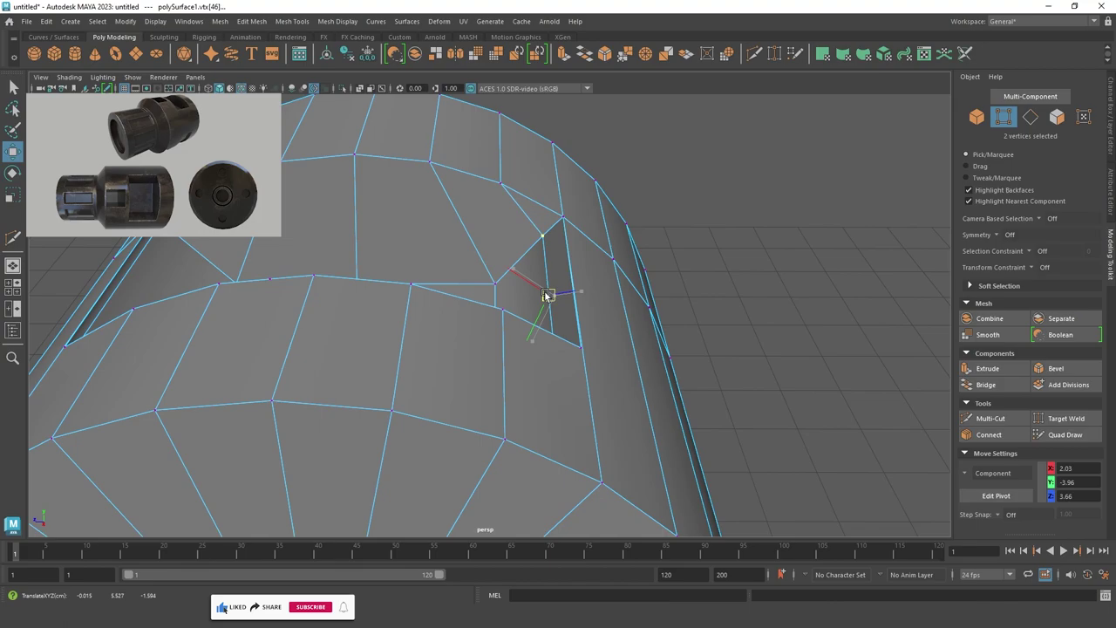
Undo the last selection change and select the edge loop along the cylinder top.
mouse_move(443, 289)
left_mouse_down("alt")
mouse_move(510, 288)
mouse_move(555, 116)
left_mouse_up("alt")
key("ctrl+z")
key("ctrl+F10")
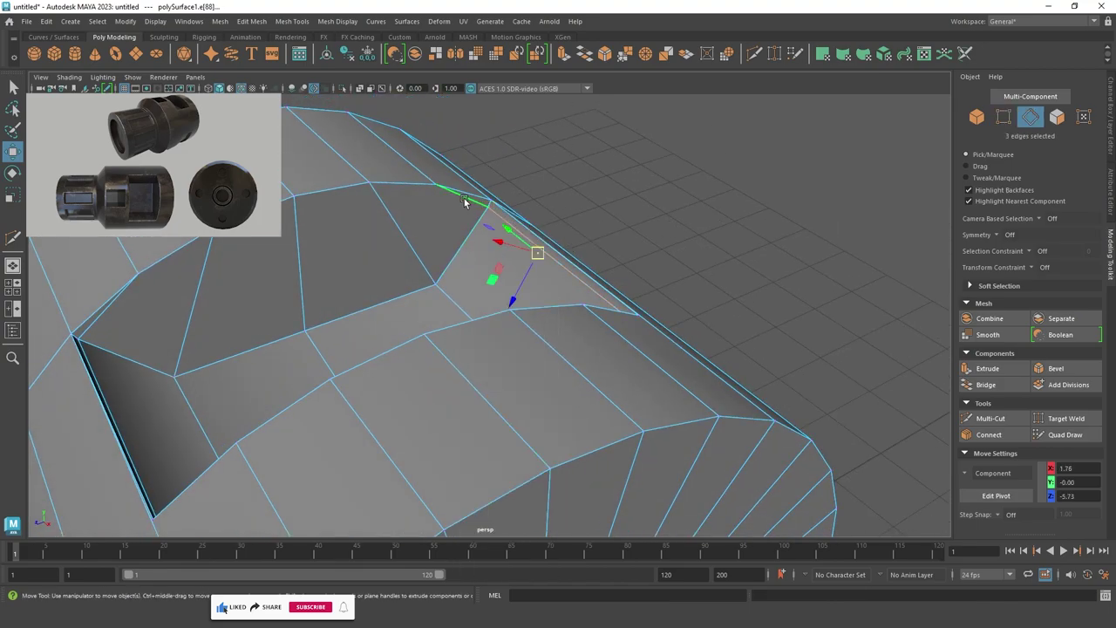
mouse_move(506, 231)
left_mouse_down("alt")
mouse_move(426, 235)
mouse_move(551, 241)
left_mouse_up("alt")
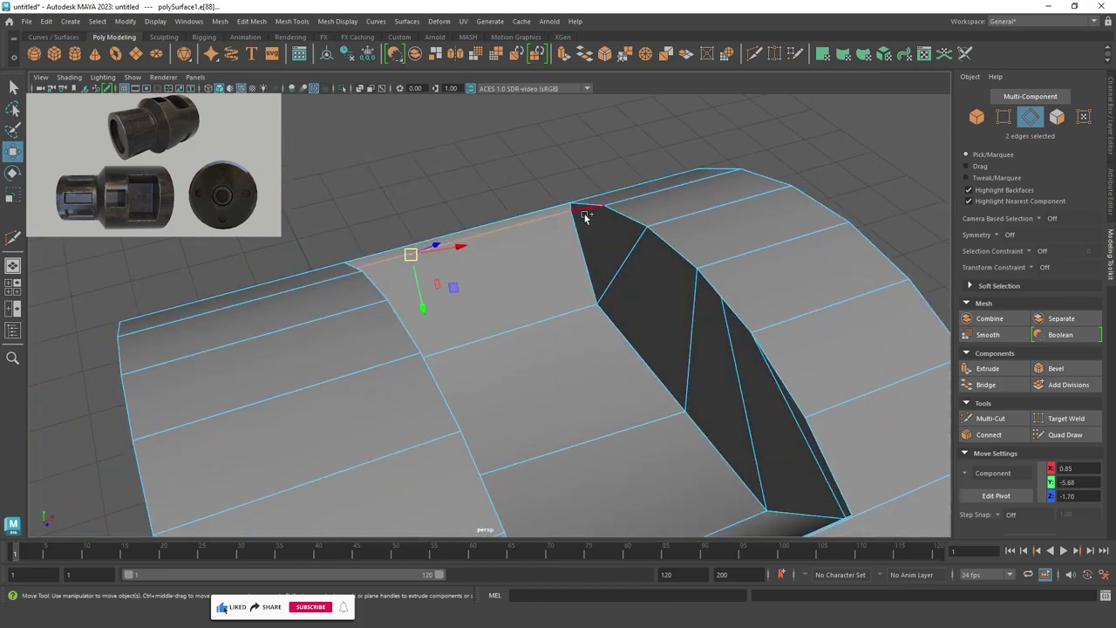
double_click(568, 209)
mouse_move(405, 266)
left_mouse_down("alt")
mouse_move(279, 263)
mouse_move(876, 389)
left_mouse_up("alt")
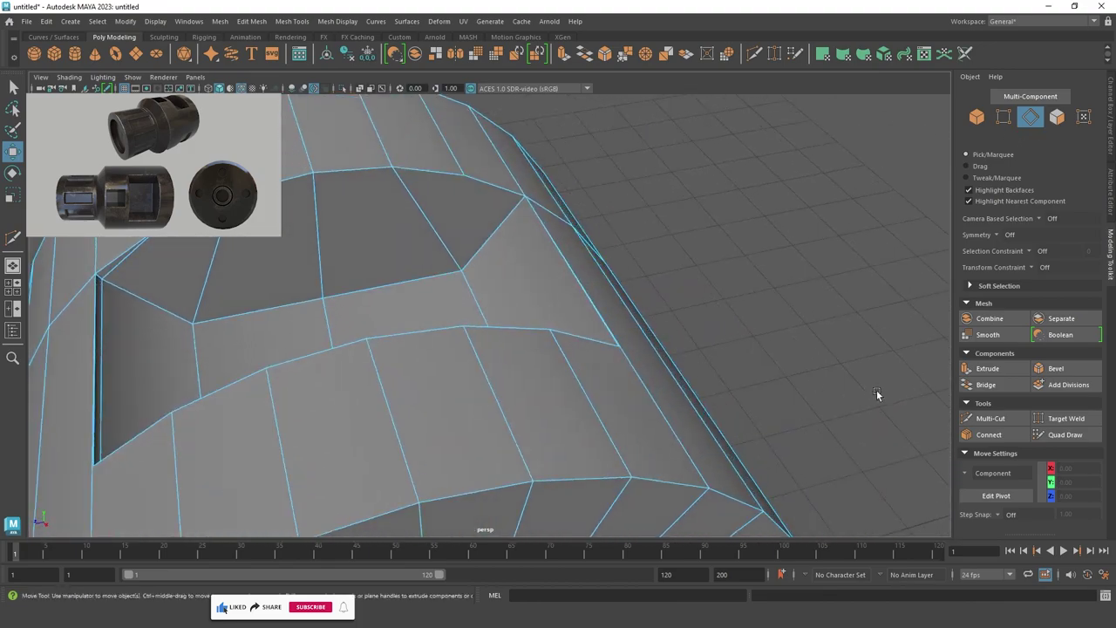
left_click(1002, 419)
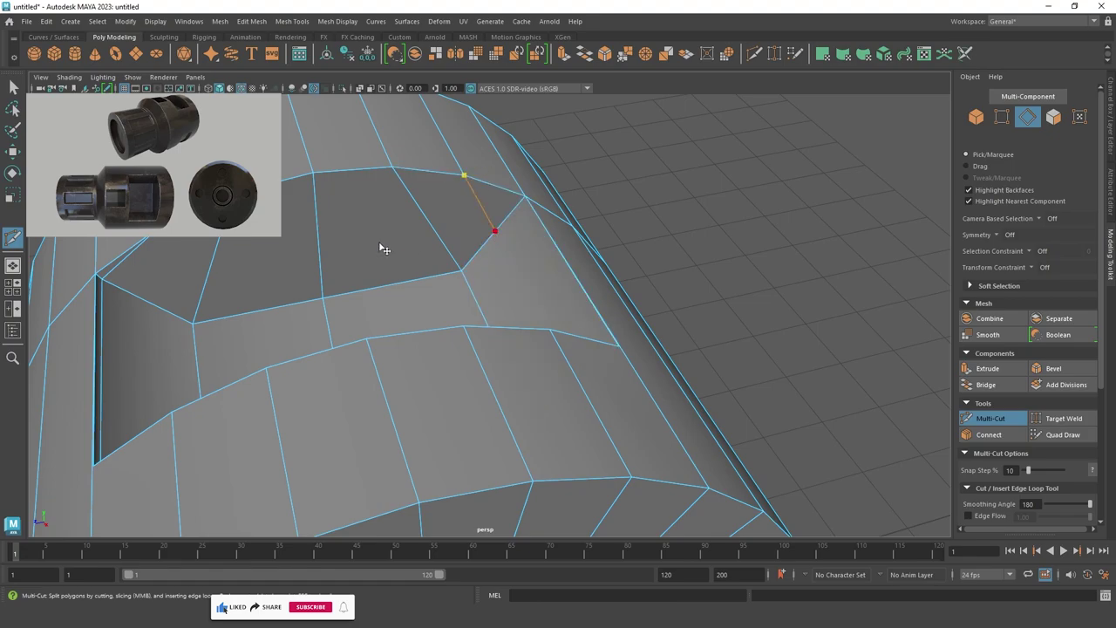
Exit the cut and select the rim edges and top edge beside the slot.
mouse_move(384, 249)
left_mouse_down("alt")
mouse_move(561, 249)
mouse_move(527, 228)
left_mouse_up("alt")
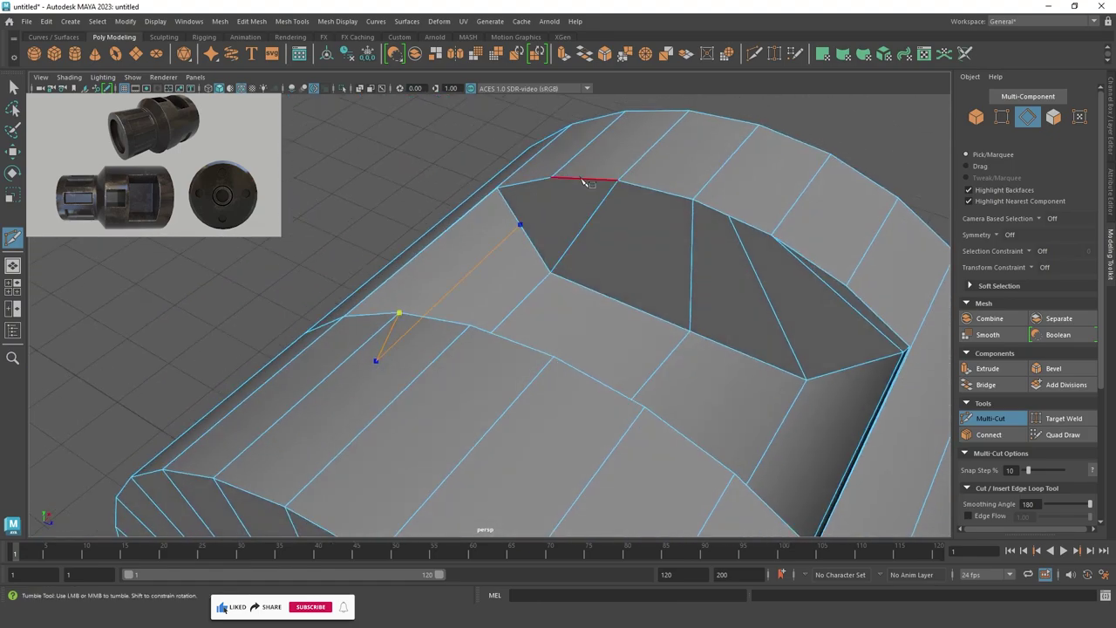
mouse_move(478, 170)
left_mouse_down("alt")
mouse_move(573, 182)
mouse_move(363, 224)
mouse_move(551, 225)
left_mouse_up("alt")
left_click(13, 87)
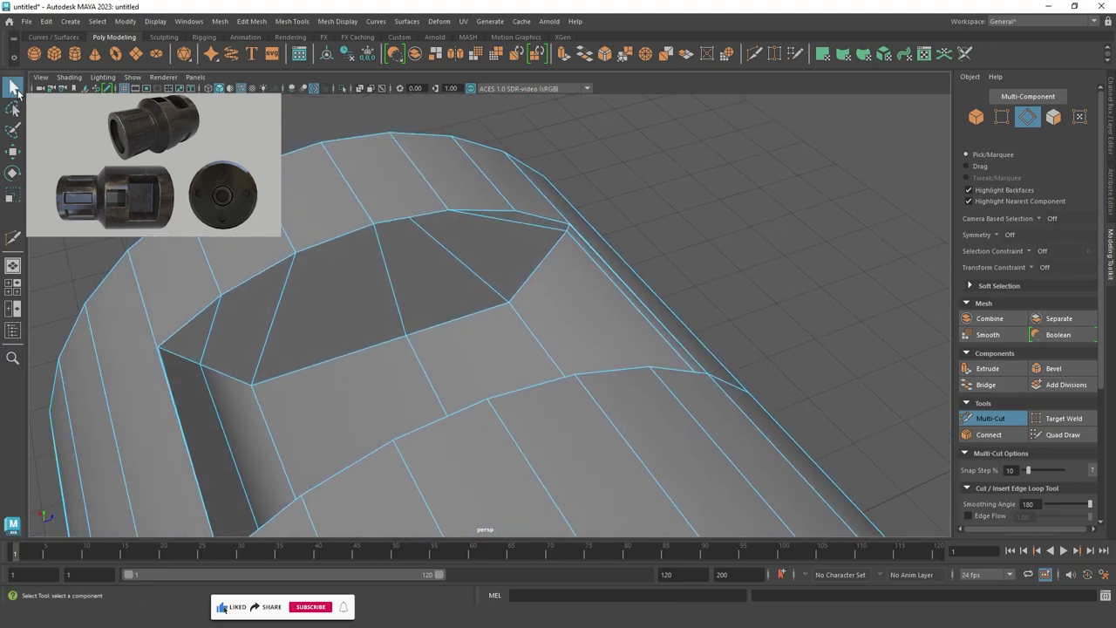
left_click(523, 225)
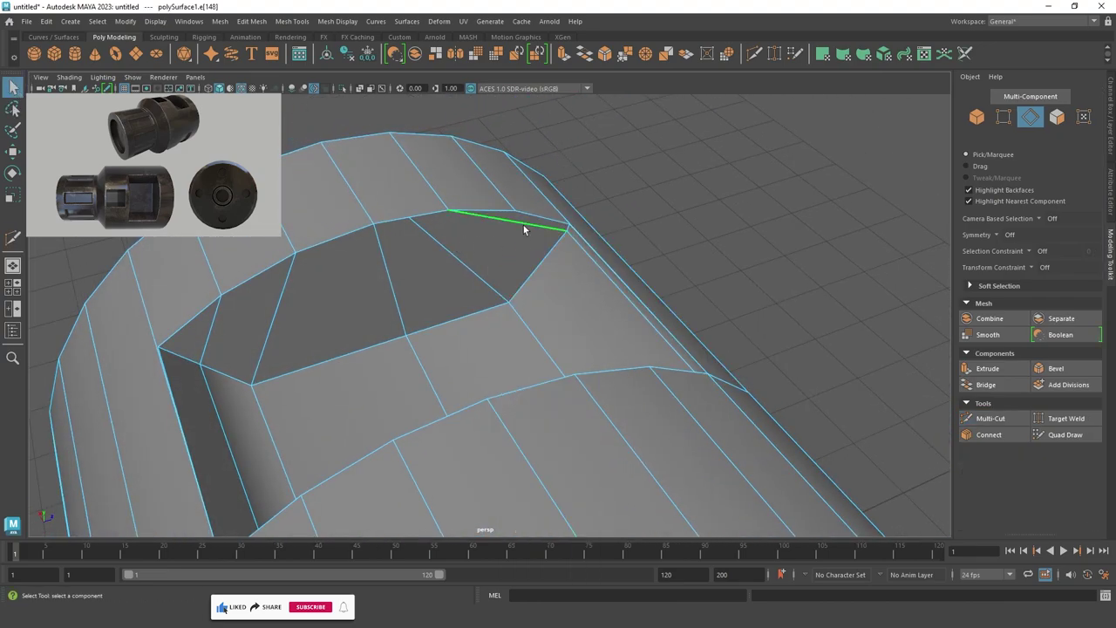
mouse_move(524, 225)
left_mouse_down("alt")
mouse_move(635, 232)
mouse_move(542, 183)
left_mouse_up("alt")
left_click(542, 181, "shift")
left_click(508, 197)
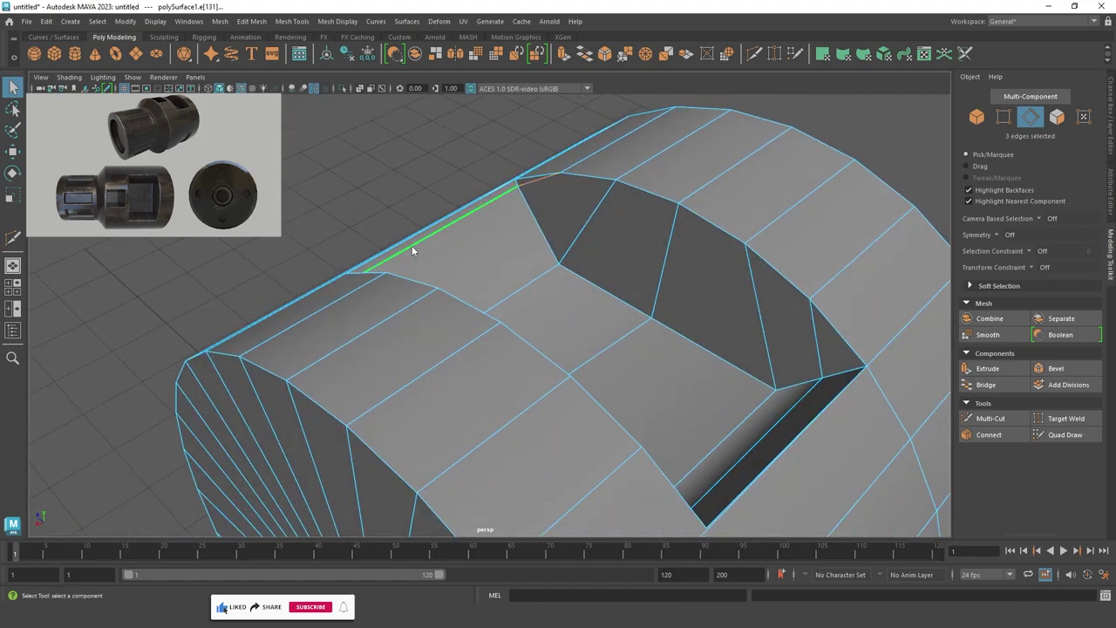
mouse_move(412, 245)
left_mouse_down("alt")
mouse_move(400, 243)
mouse_move(464, 228)
left_mouse_up("alt")
Switch to vertex mode, try a Target Weld, then reselect the whole cylinder.
key("F9")
right_click_drag(421, 212, 419, 196, "shift")
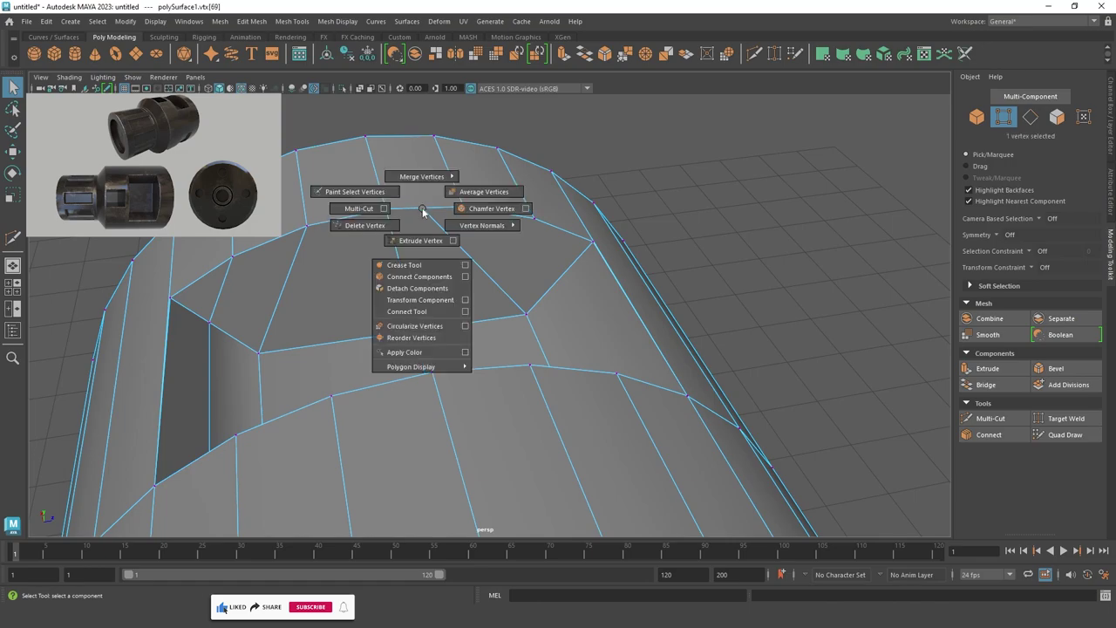
left_click_drag(451, 207, 632, 213, "alt")
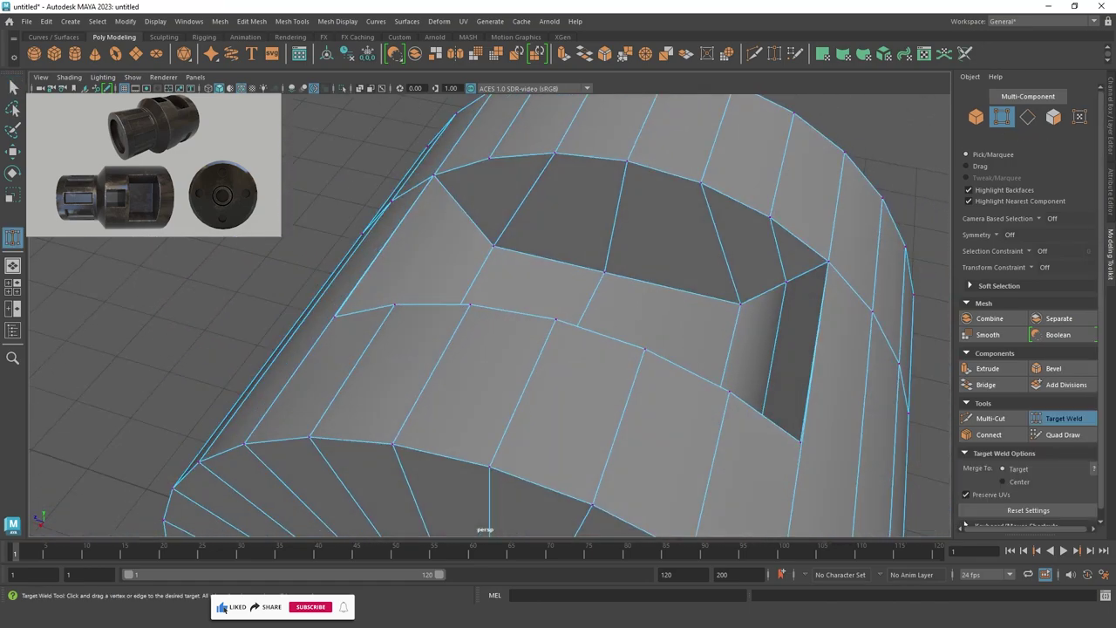
left_click(976, 116)
Cut a new edge running down beside the slot with Multi-Cut.
left_click(990, 419)
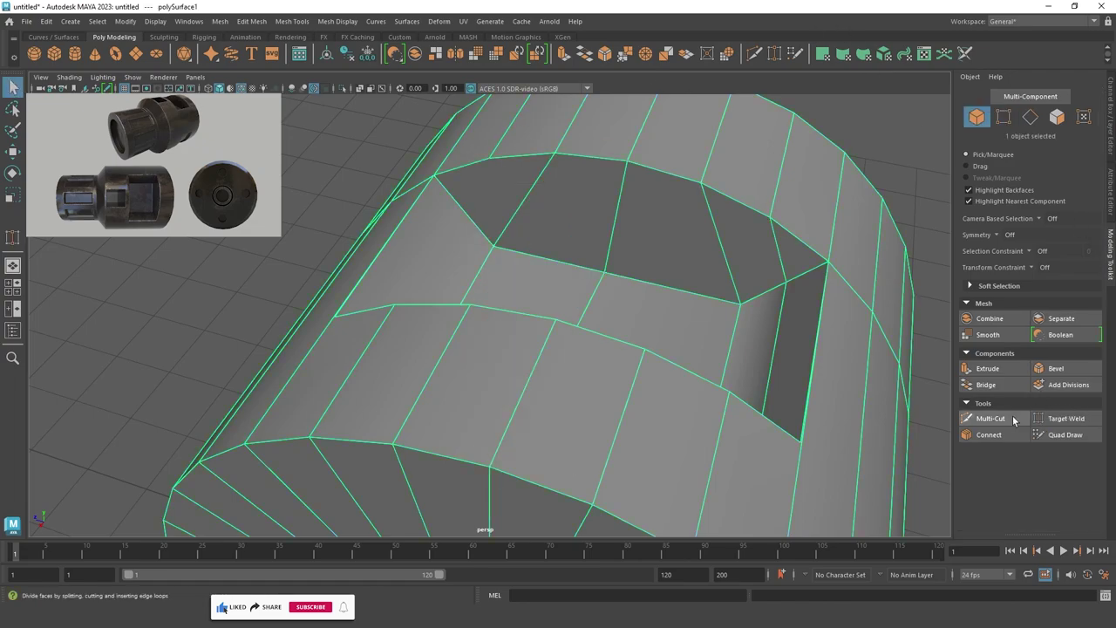
left_click_drag(504, 210, 433, 175, "alt")
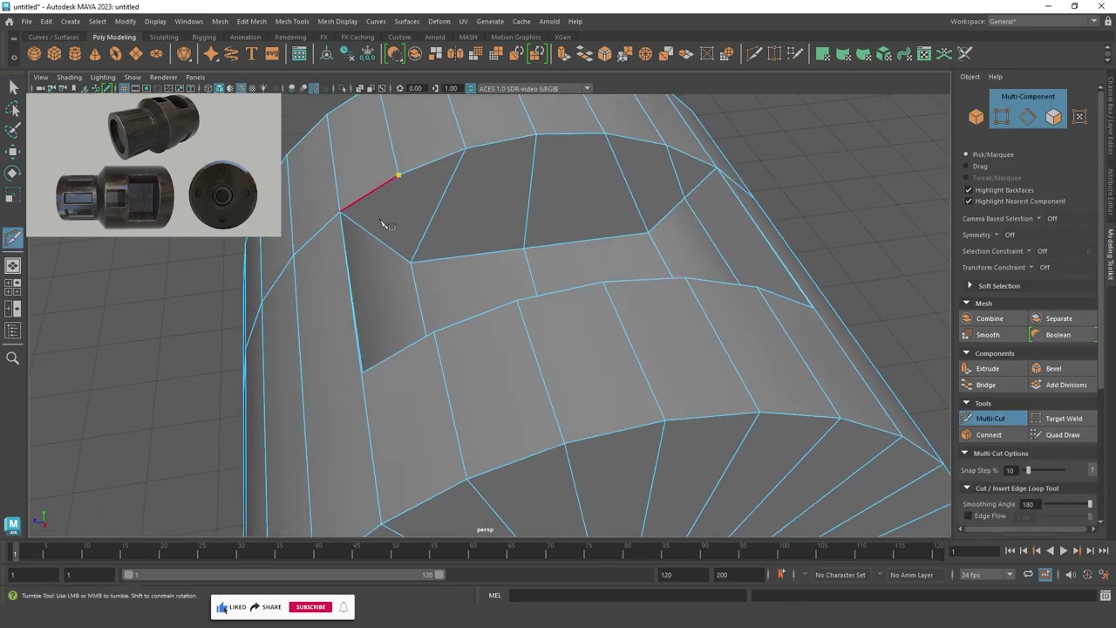
left_click_drag(381, 242, 174, 244, "alt")
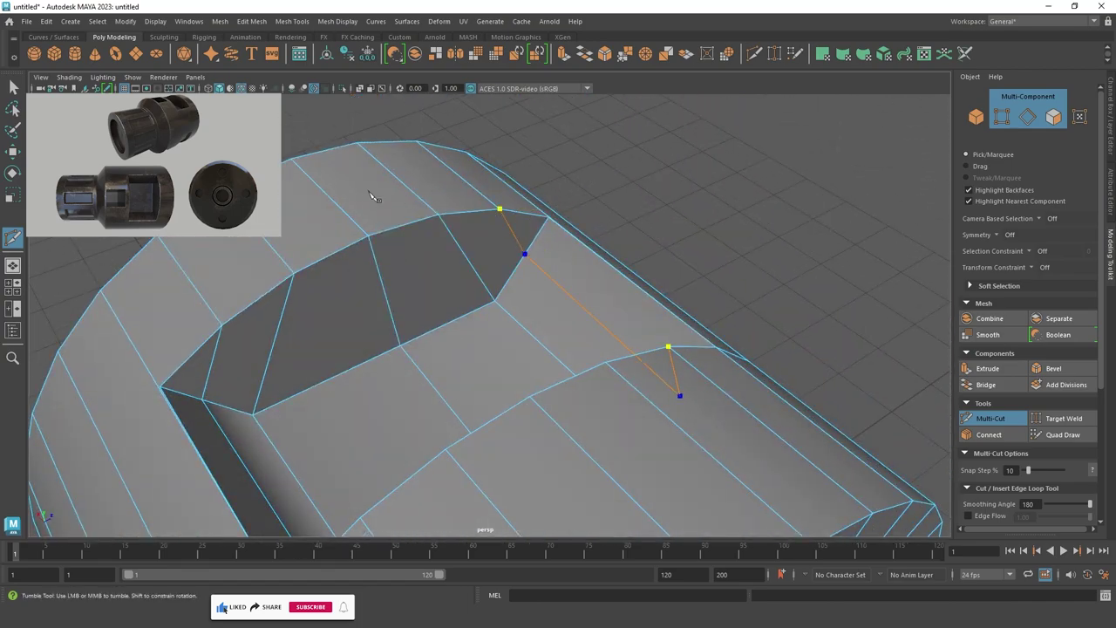
key("Escape")
mouse_move(370, 196)
left_mouse_down("alt")
mouse_move(565, 286)
mouse_move(558, 309)
mouse_move(533, 305)
mouse_move(527, 258)
mouse_move(492, 252)
mouse_move(521, 247)
mouse_move(523, 267)
mouse_move(462, 260)
mouse_move(599, 259)
mouse_move(532, 267)
mouse_move(429, 244)
mouse_move(666, 259)
mouse_move(471, 185)
left_mouse_up("alt")
left_click(13, 89)
mouse_move(558, 349)
left_mouse_down("alt")
mouse_move(480, 322)
mouse_move(601, 363)
mouse_move(324, 282)
mouse_move(393, 274)
mouse_move(436, 393)
left_mouse_up("alt")
left_click(985, 421)
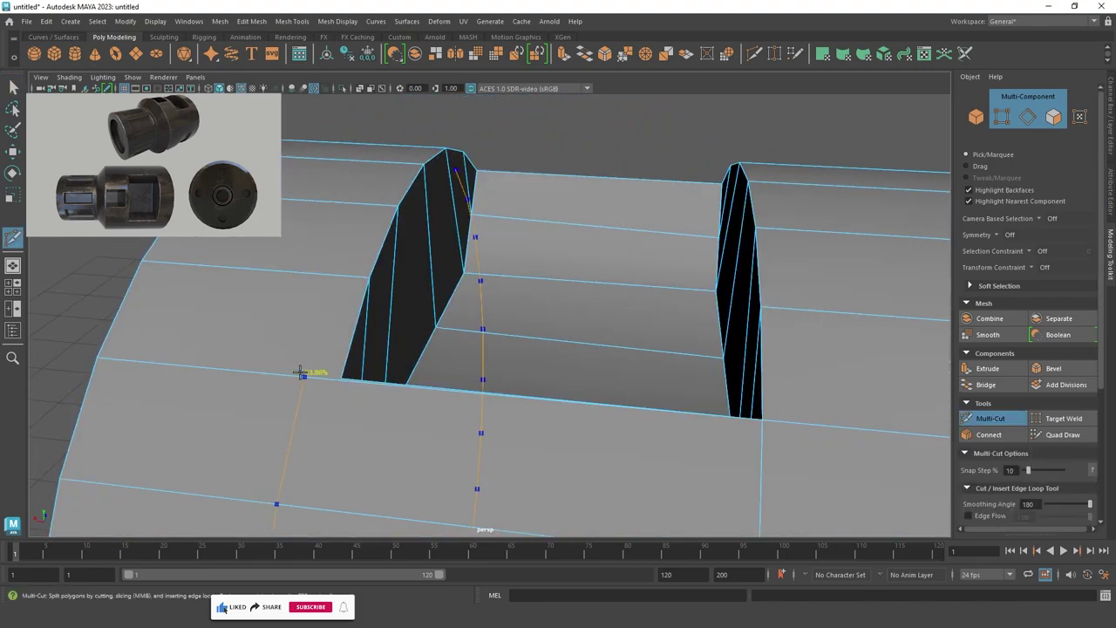
left_click(339, 382)
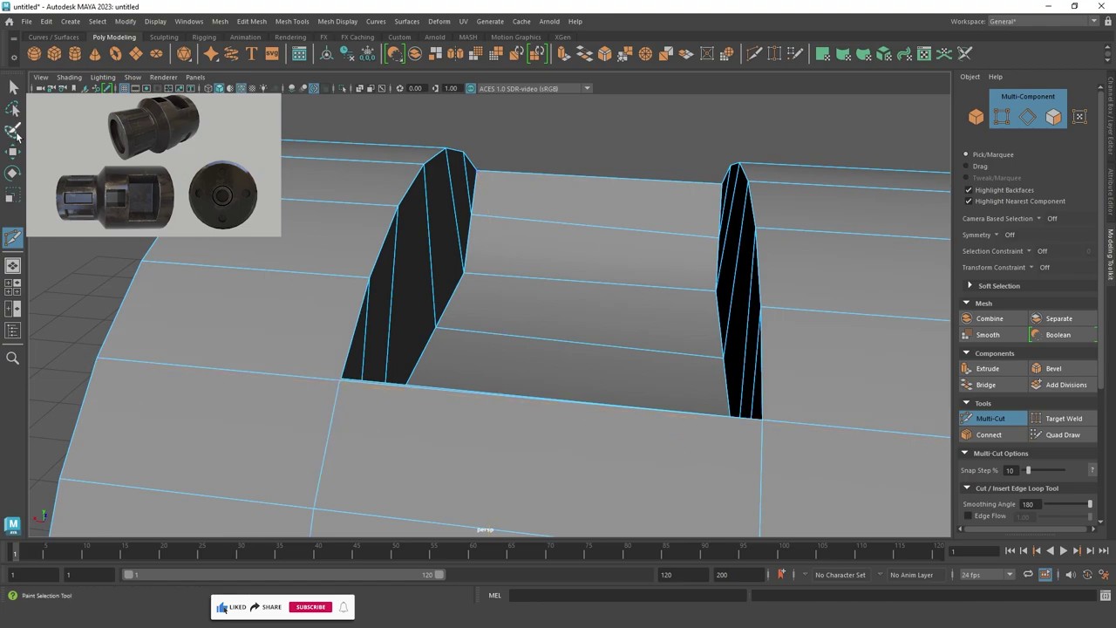
left_click(13, 87)
Weld the two slot-corner vertices into one and select the edge loop around the cylinder.
scroll(321, 336, "up", 3)
scroll(324, 274, "up", 3)
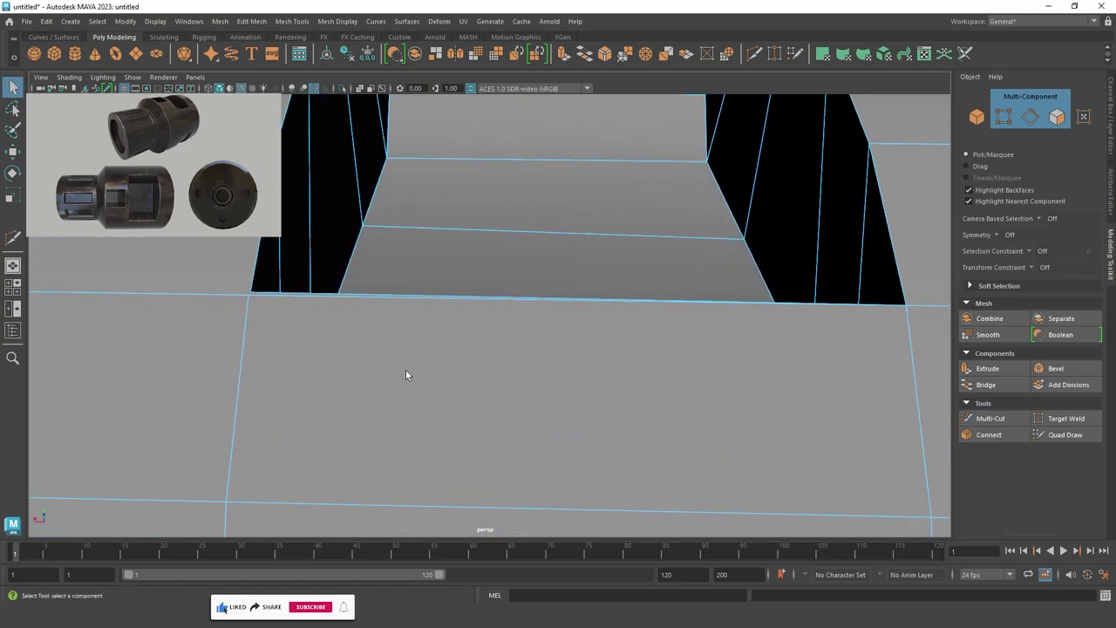
left_click_drag(405, 370, 286, 360, "alt")
key("F9")
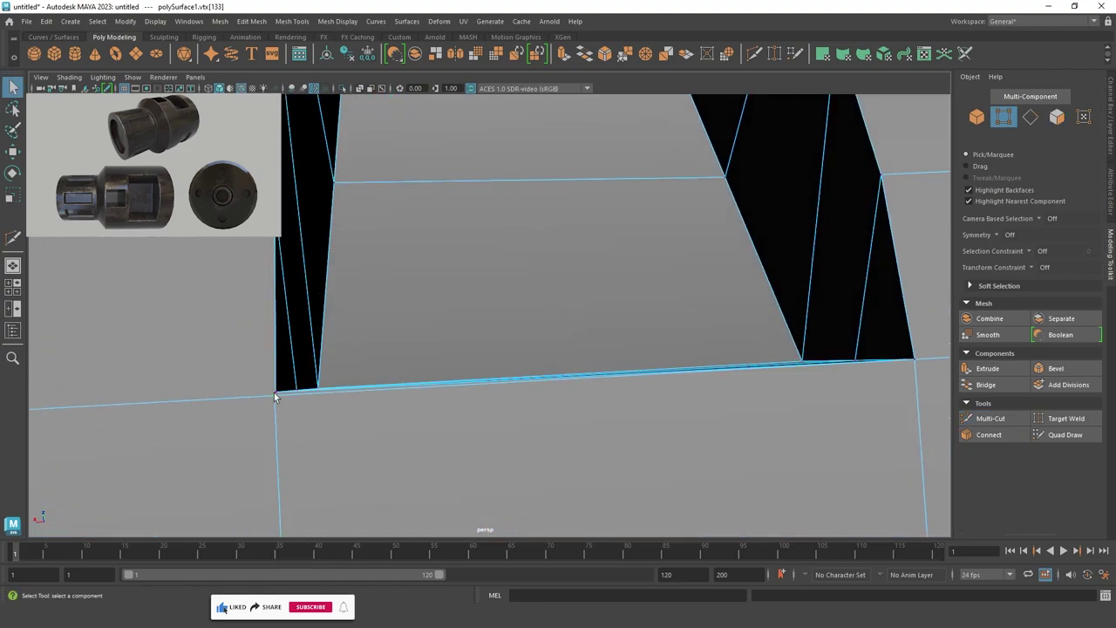
mouse_move(288, 405)
left_mouse_down("alt")
mouse_move(233, 416)
mouse_move(187, 305)
mouse_move(218, 325)
left_mouse_up("alt")
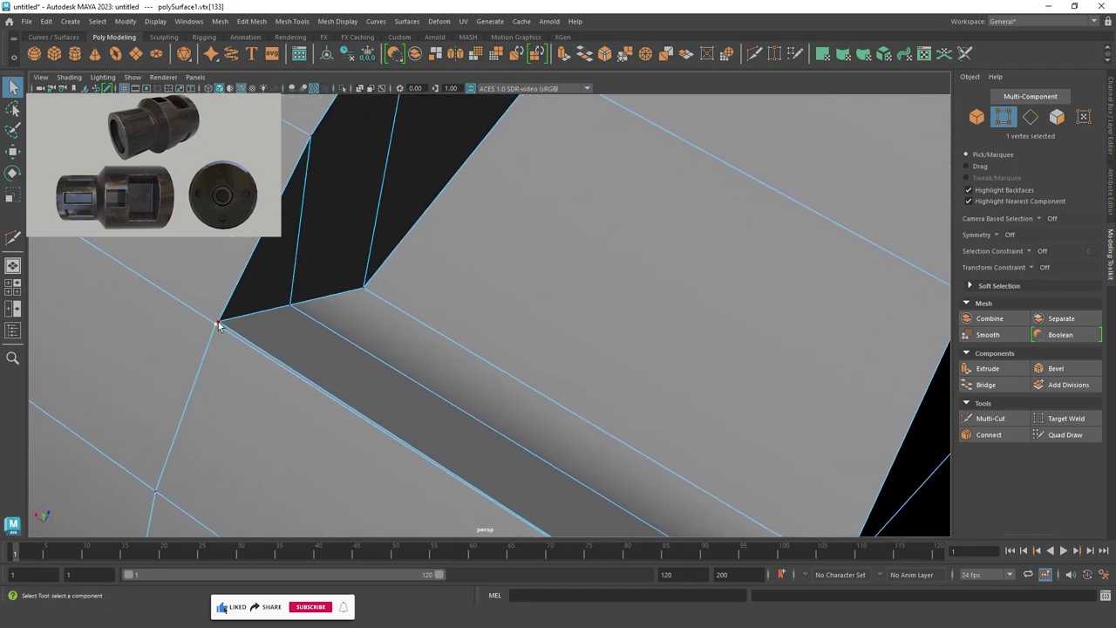
right_click_drag(221, 325, 212, 291, "shift")
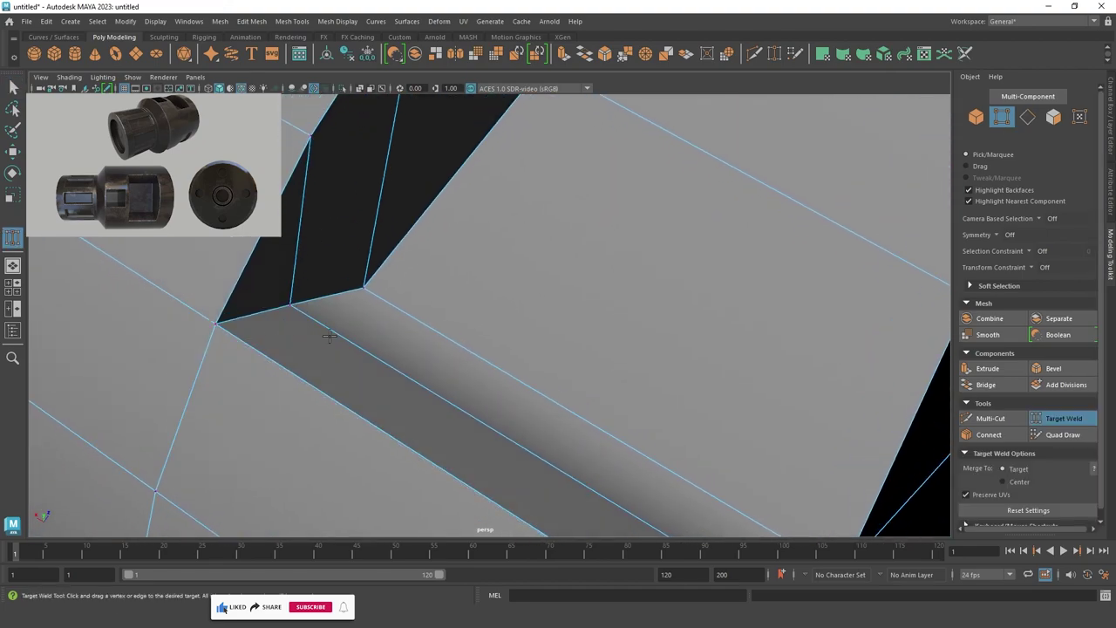
mouse_move(324, 319)
left_mouse_down("alt")
mouse_move(617, 186)
mouse_move(558, 244)
left_mouse_up("alt")
scroll(533, 230, "up", 3)
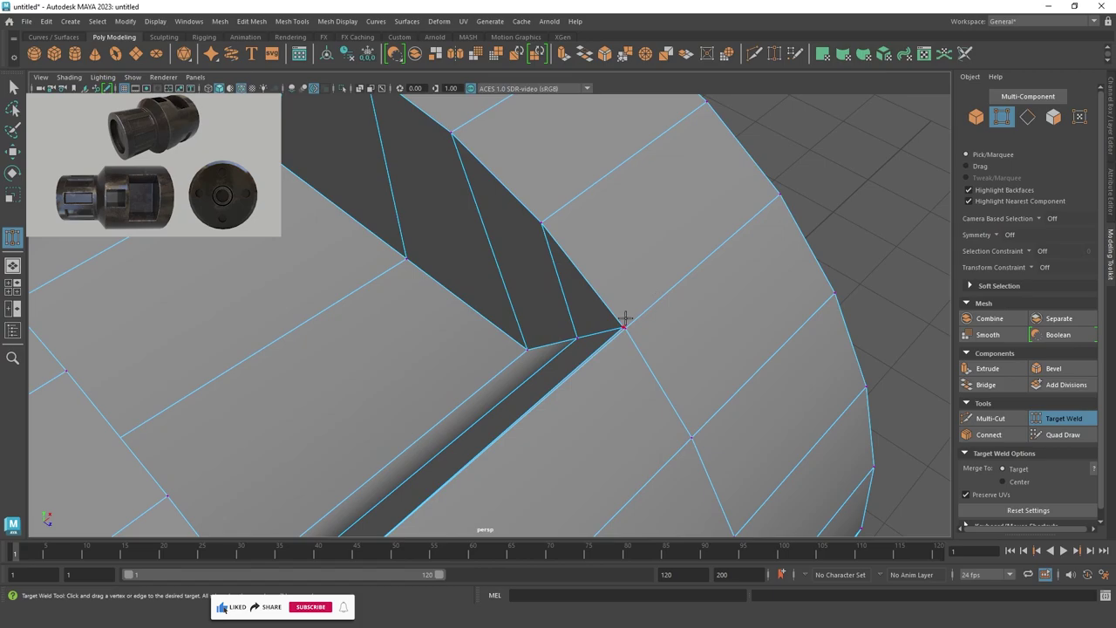
left_click_drag(620, 330, 628, 326)
left_click(13, 87)
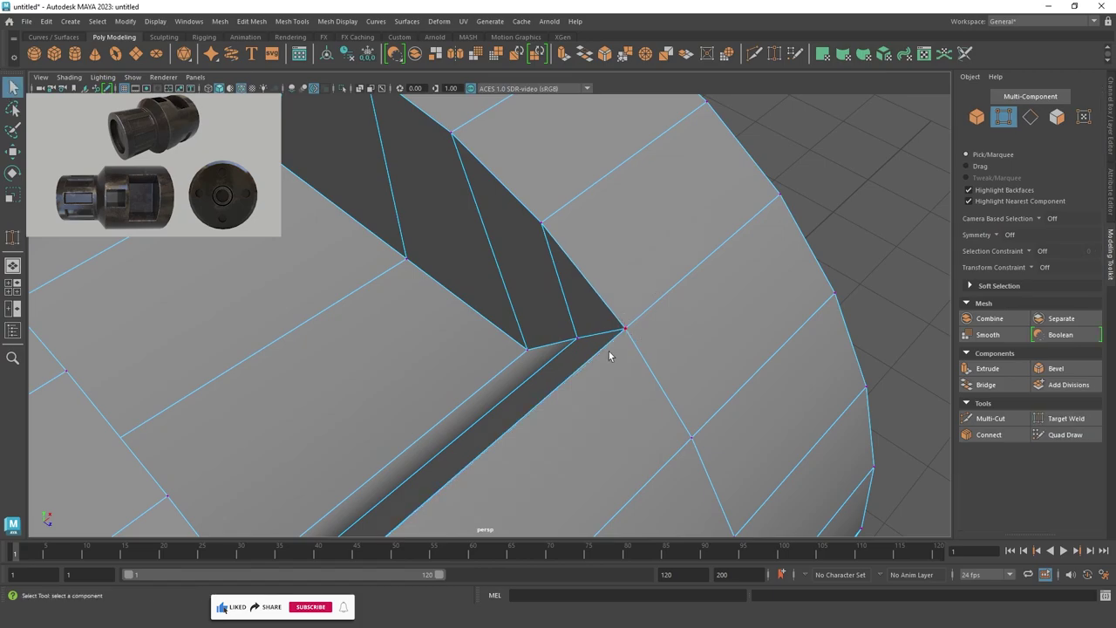
double_click(660, 360)
Scale the selected edge loop down to 0.744 on X.
key("f")
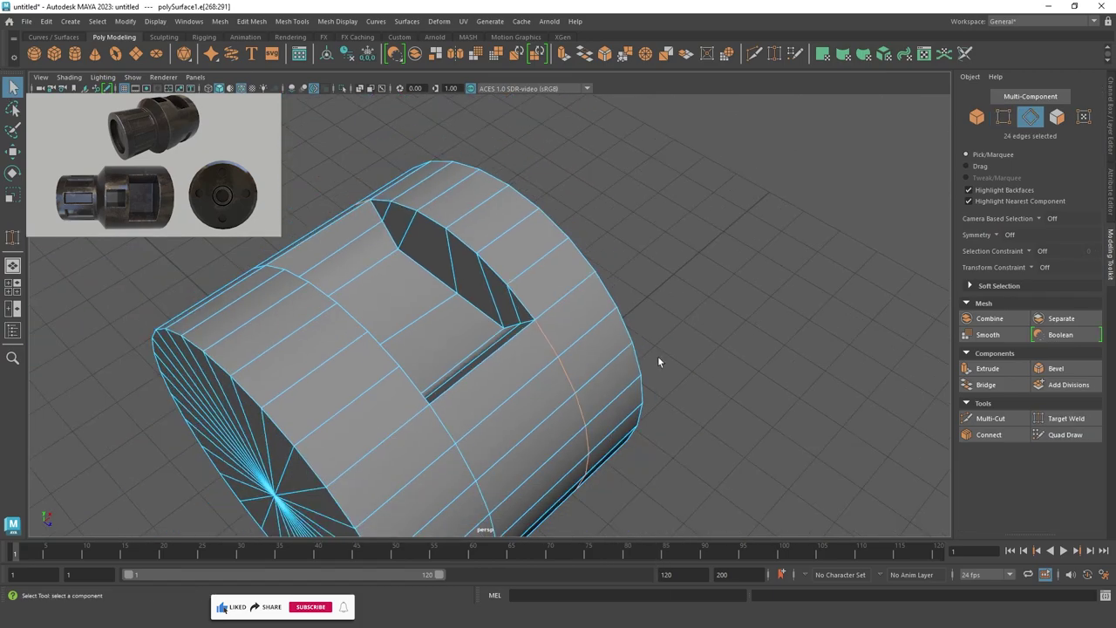
key("r")
mouse_move(496, 324)
left_mouse_down()
mouse_move(407, 372)
mouse_move(771, 345)
mouse_move(643, 320)
left_mouse_up()
key("w")
In object mode, preview the cylinder smoothed, then turn the smooth preview off.
key("F8")
mouse_move(757, 215)
left_mouse_down("alt")
mouse_move(674, 196)
mouse_move(488, 203)
left_mouse_up("alt")
left_click(560, 226)
key("3")
left_click(656, 192)
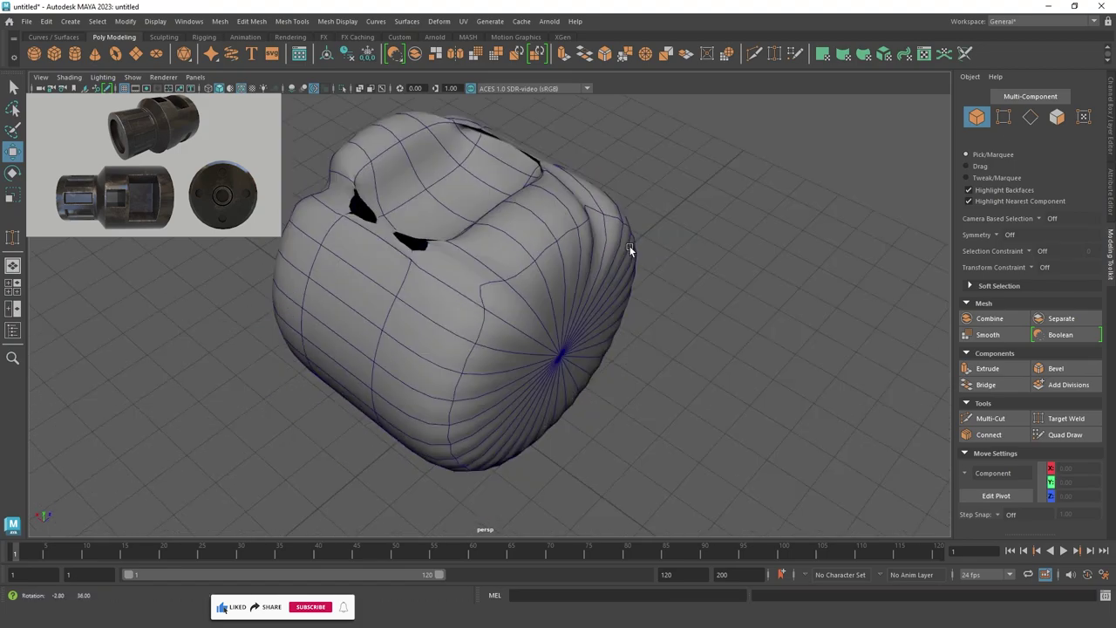
left_click(480, 201)
key("1")
Select all 132 vertices and merge them at a 0.001 threshold, returning to object mode.
right_click_drag(480, 201, 427, 212)
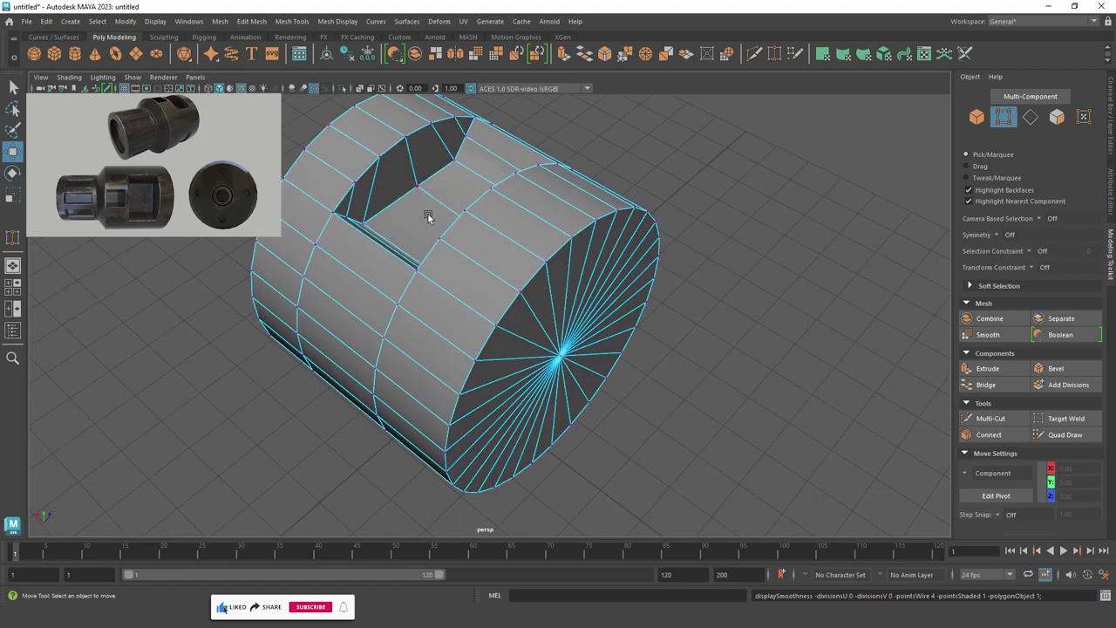
left_click_drag(427, 213, 489, 226, "alt")
left_click_drag(790, 493, 136, 96)
left_click_drag(545, 172, 462, 191, "alt")
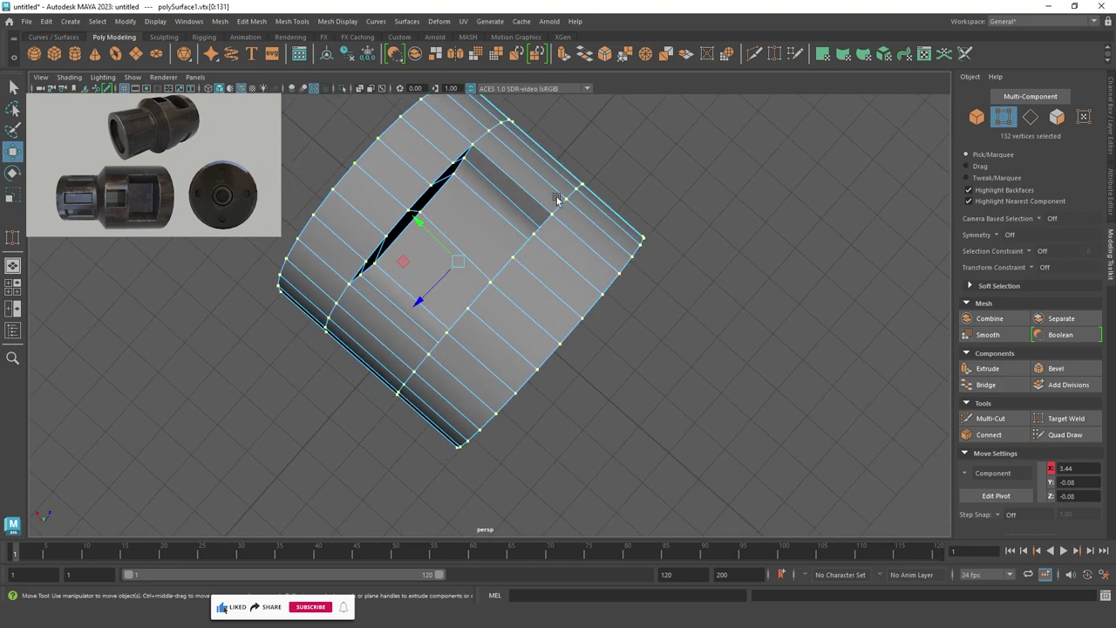
right_click_drag(462, 190, 529, 120)
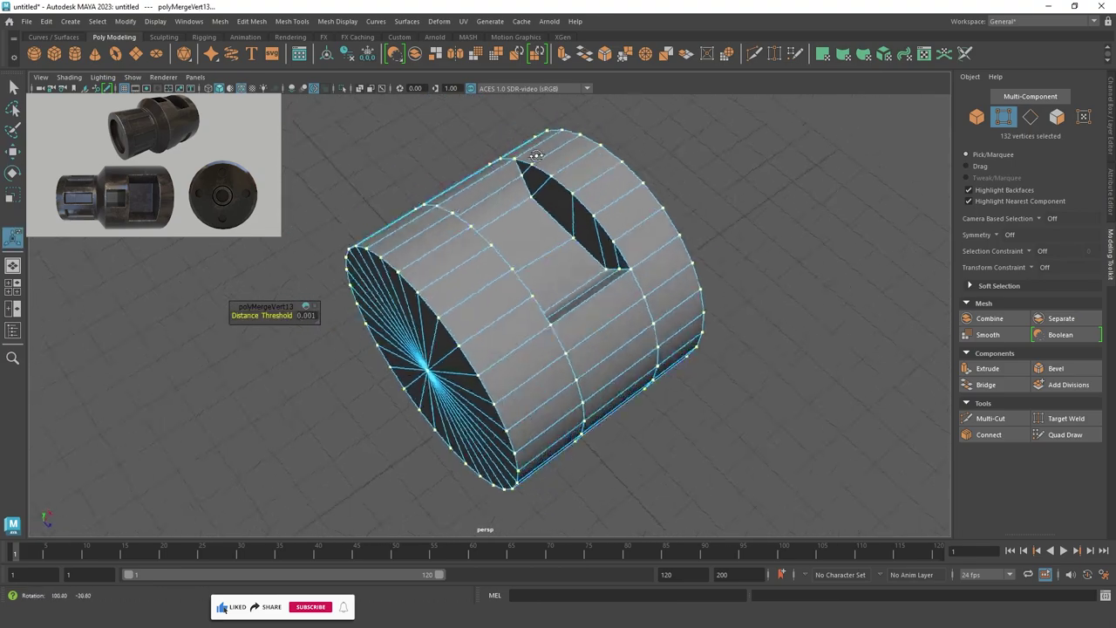
left_click_drag(529, 127, 471, 229, "alt")
scroll(471, 229, "up", 3)
key("F8")
Delete the two faces on either side of the top slot.
key("f")
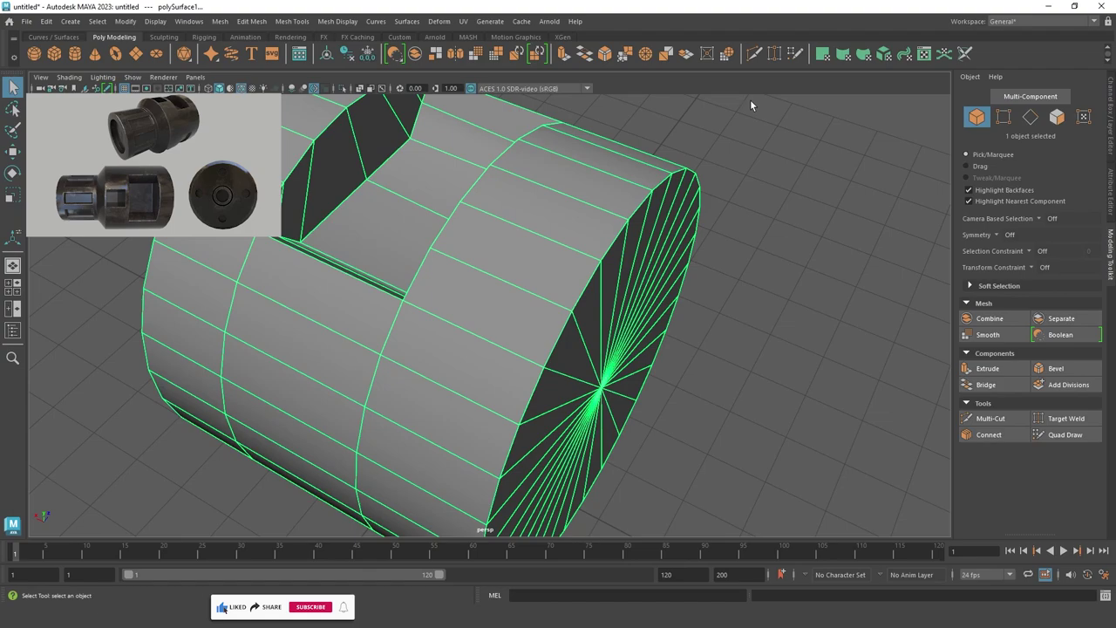
key("3")
mouse_move(444, 218)
left_mouse_down("alt")
mouse_move(485, 212)
mouse_move(531, 175)
mouse_move(428, 274)
left_mouse_up("alt")
right_click_drag(428, 274, 436, 296)
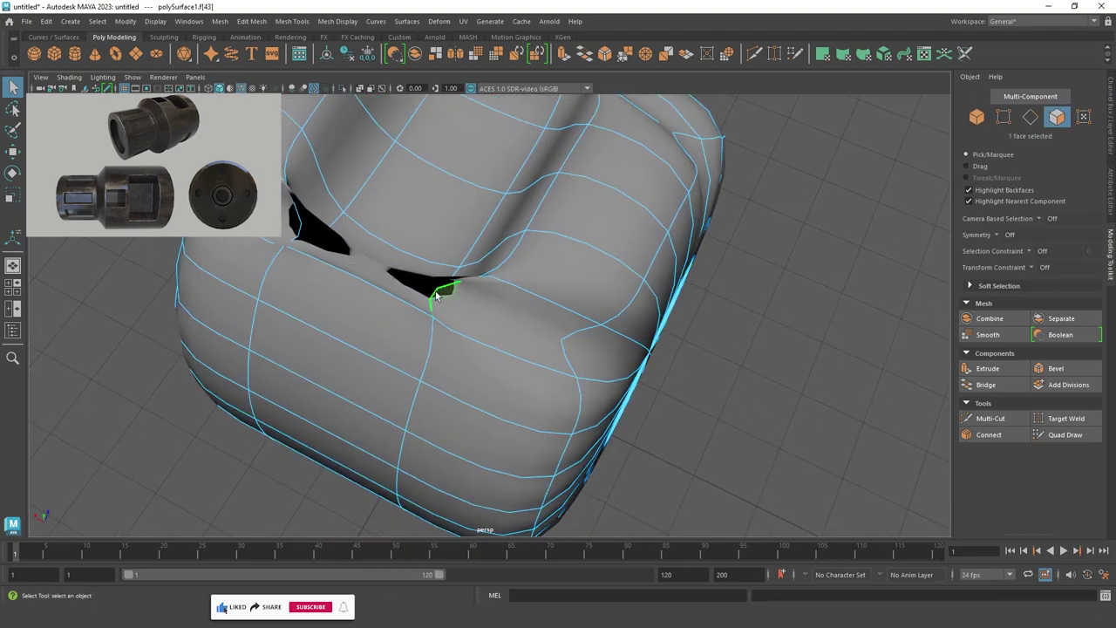
key("1")
left_click(516, 292)
left_click_drag(516, 292, 592, 275, "alt")
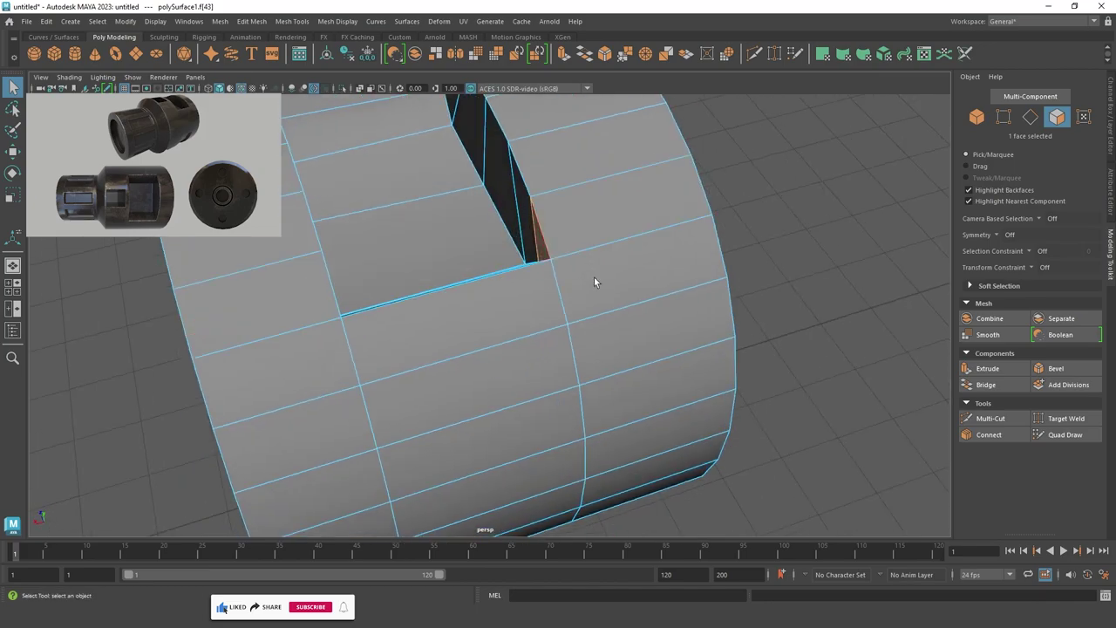
key("Delete")
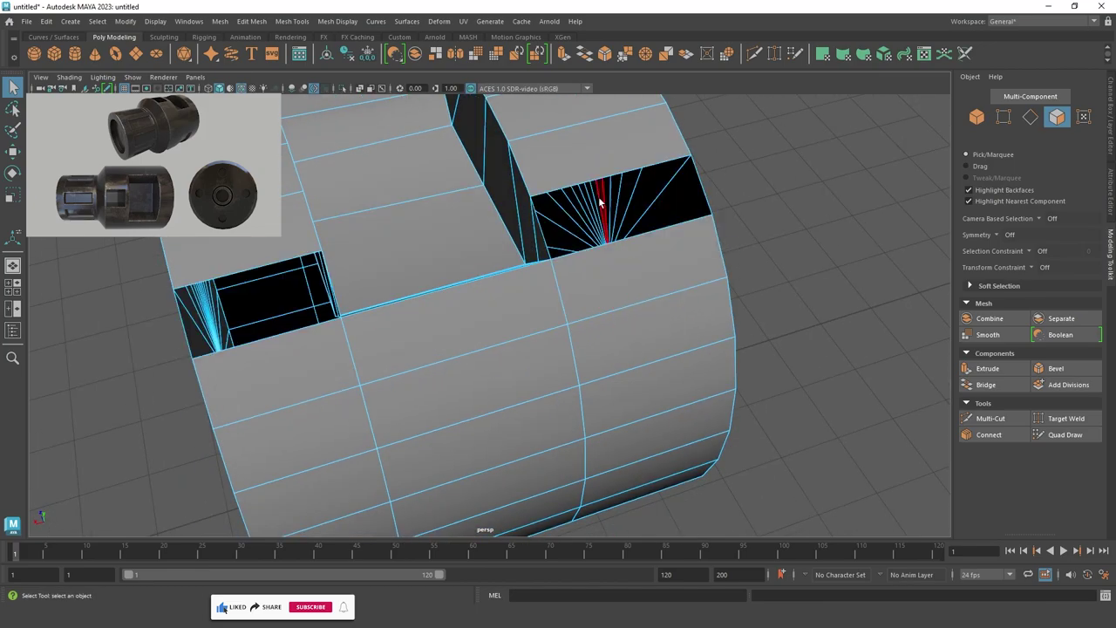
Close the first opening by bridging its opposite edges with Edit Mesh > Bridge.
left_click_drag(840, 260, 931, 238, "alt")
mouse_move(632, 174)
left_mouse_down("alt")
mouse_move(635, 271)
mouse_move(598, 194)
left_mouse_up("alt")
key("F10")
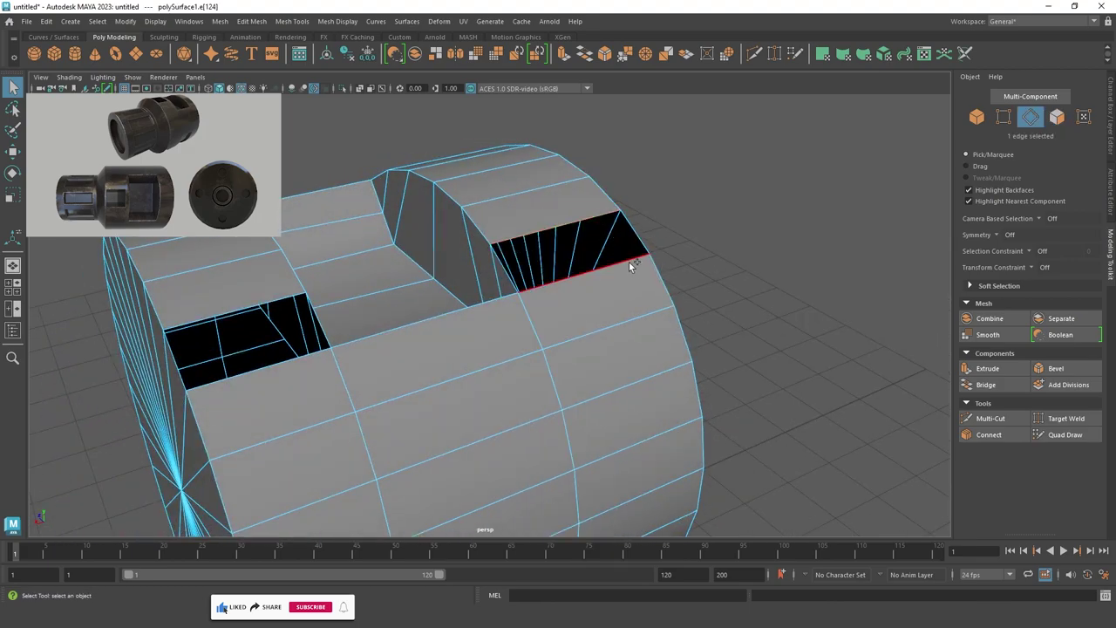
left_click(226, 21)
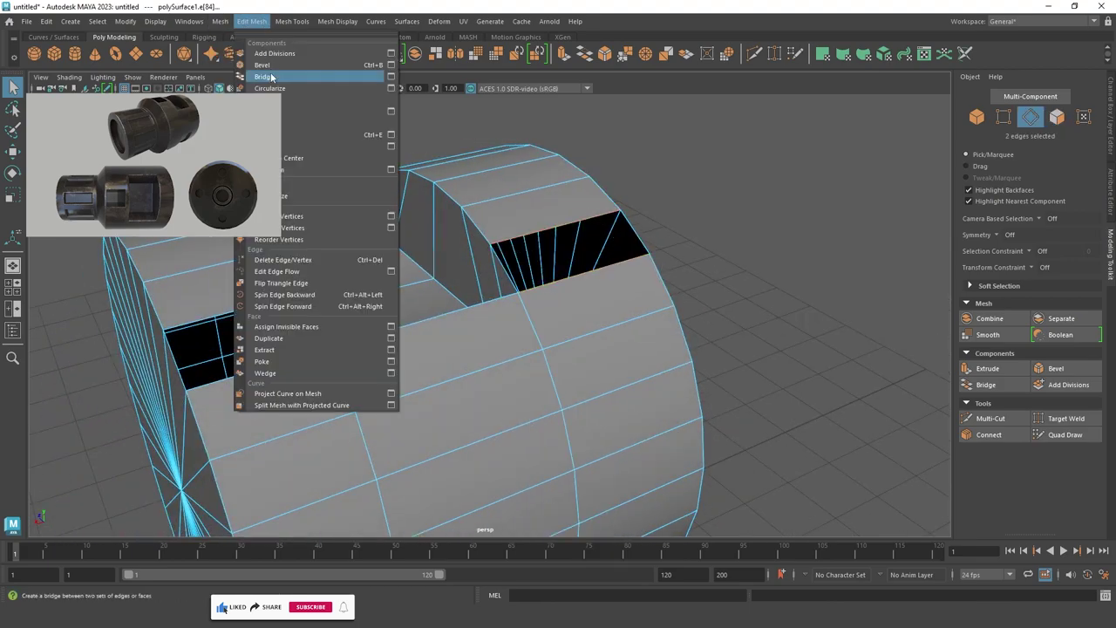
left_click(272, 77)
Close the second opening by repeating Bridge with G.
left_click(197, 322)
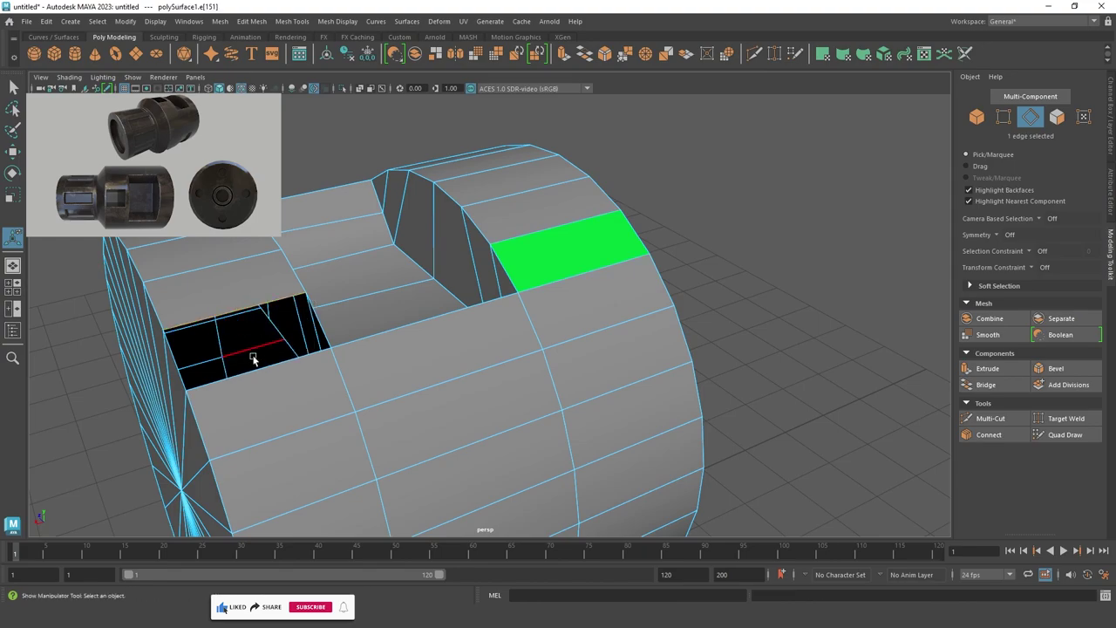
scroll(250, 373, "down", 3)
key("g")
right_click_drag(393, 288, 570, 361)
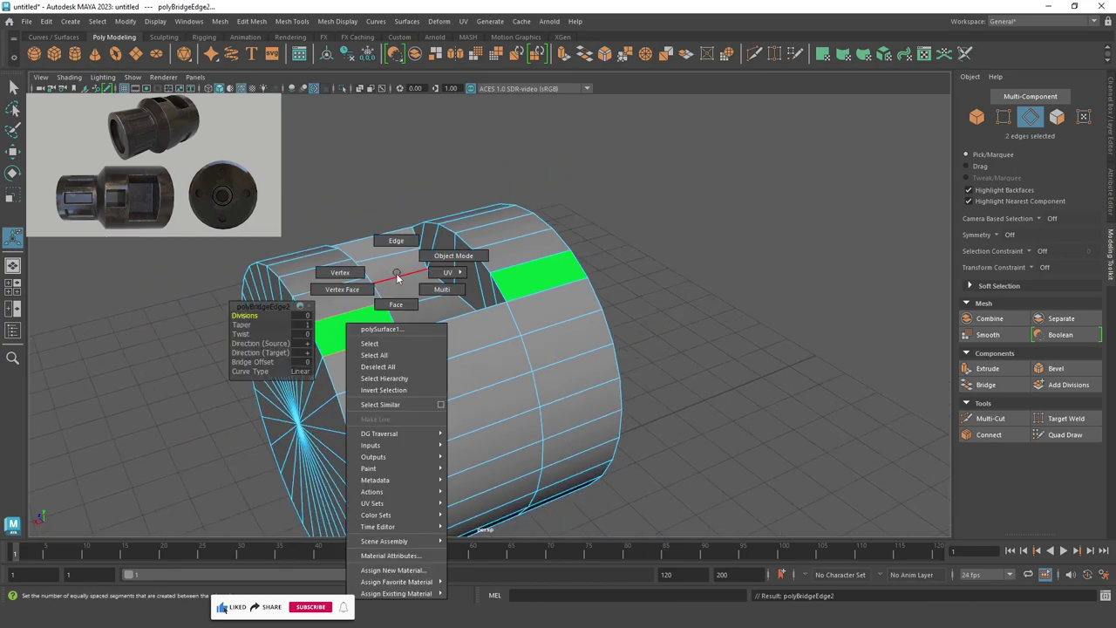
right_click_drag(504, 272, 552, 586)
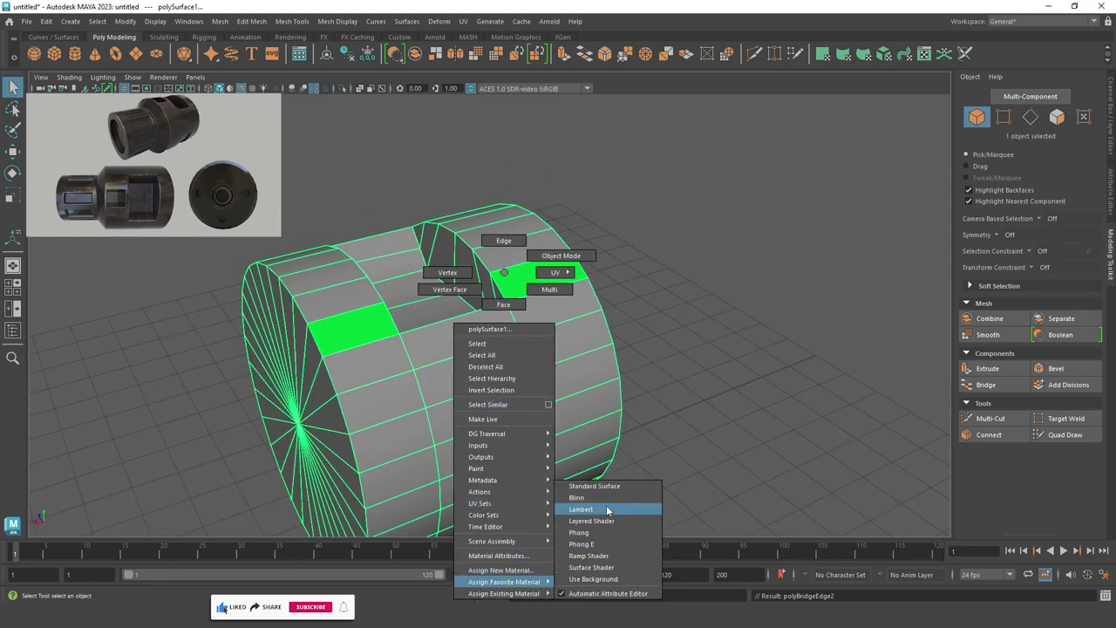
Assign a Lambert material to the cylinder and check its smoothed preview.
right_click_drag(608, 511, 608, 510)
mouse_move(668, 367)
left_mouse_down("alt")
mouse_move(615, 319)
mouse_move(549, 320)
mouse_move(485, 362)
left_mouse_up("alt")
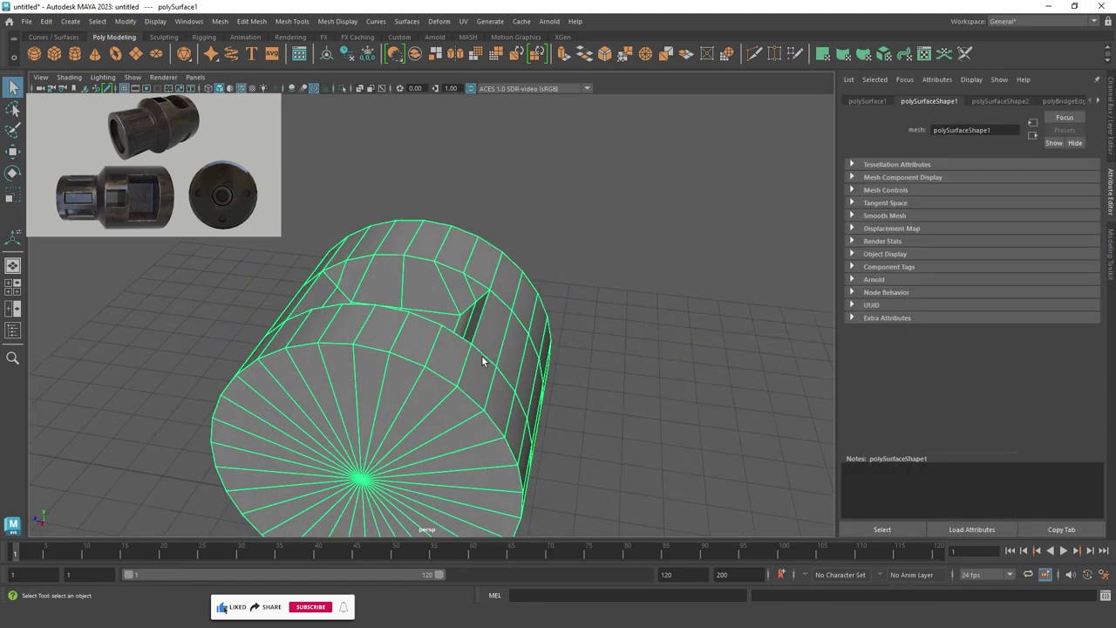
key("3")
left_click_drag(568, 288, 267, 346, "alt")
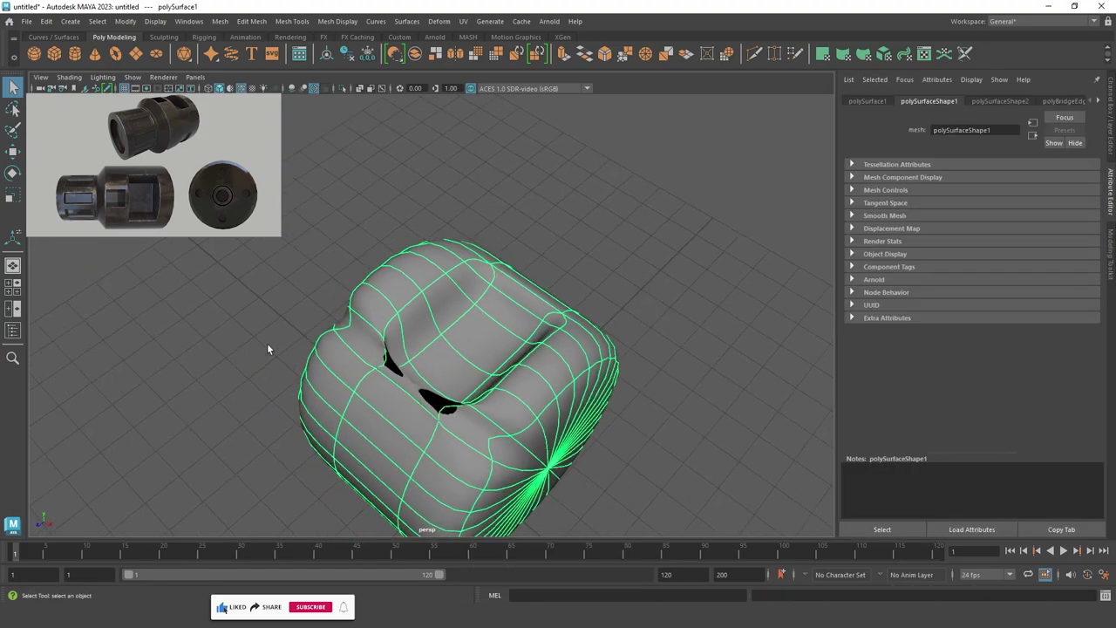
right_click_drag(267, 347, 439, 357, "alt")
key("1")
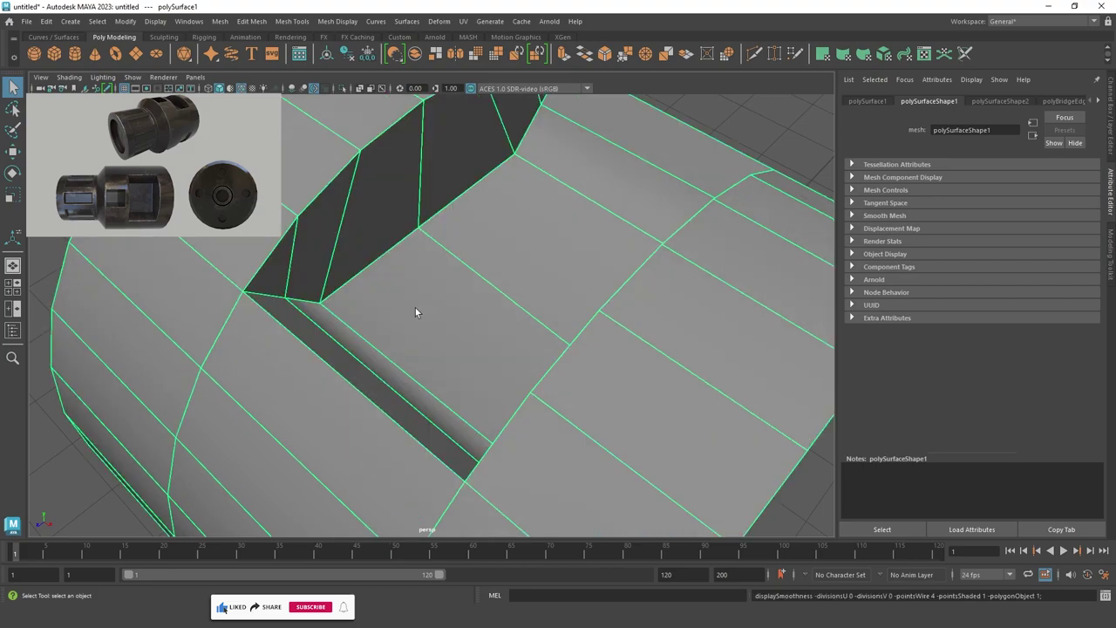
Select the faces at the ends of the underside groove.
right_click_drag(303, 288, 308, 323)
left_click(319, 368)
left_click_drag(319, 369, 284, 293, "alt")
mouse_move(284, 293)
left_mouse_down()
mouse_move(361, 375)
mouse_move(415, 403)
left_mouse_up()
Delete the two groove-end faces and bridge the edges across the lower hole.
left_click(418, 407)
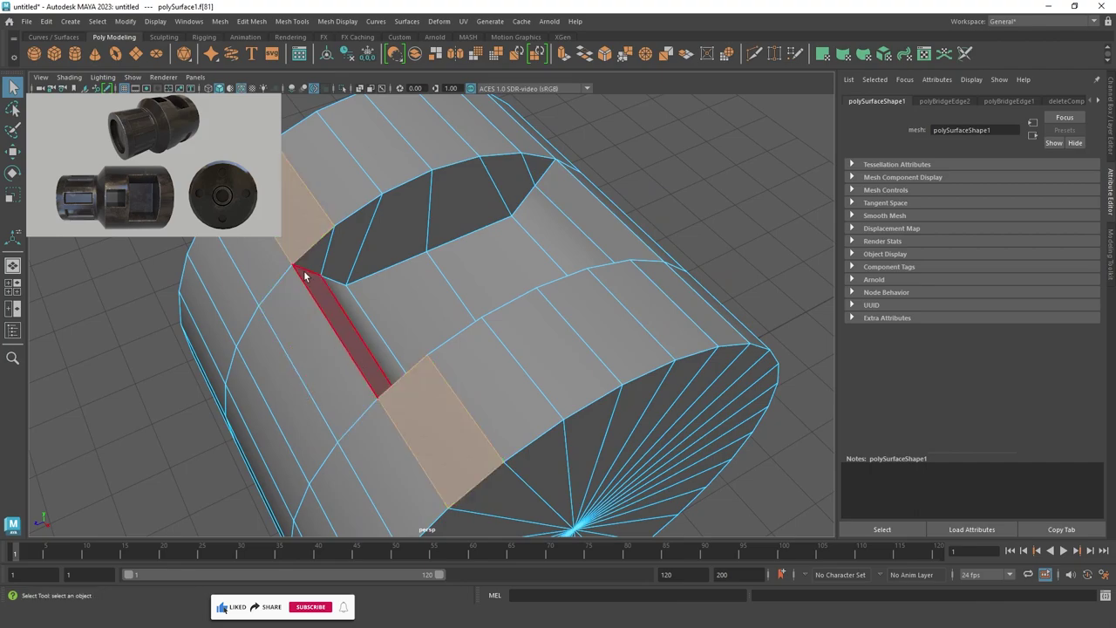
key("Delete")
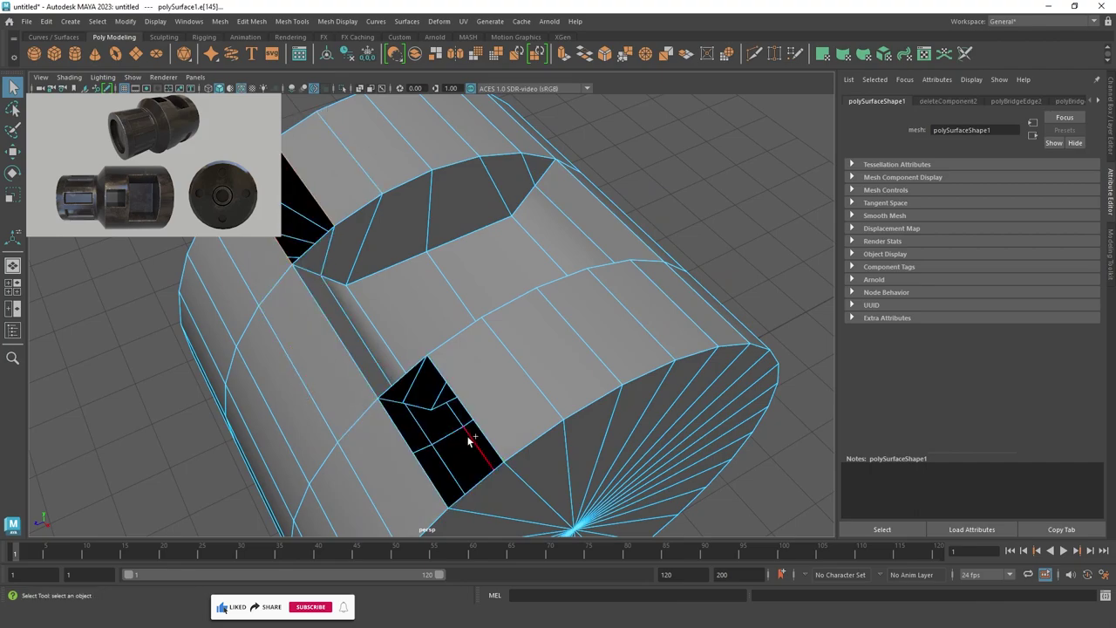
left_click(483, 435)
left_click(481, 433)
left_click(254, 21)
left_click(279, 77)
Redo the bridge with G to close the remaining hole.
key("ctrl+z")
key("ctrl+z")
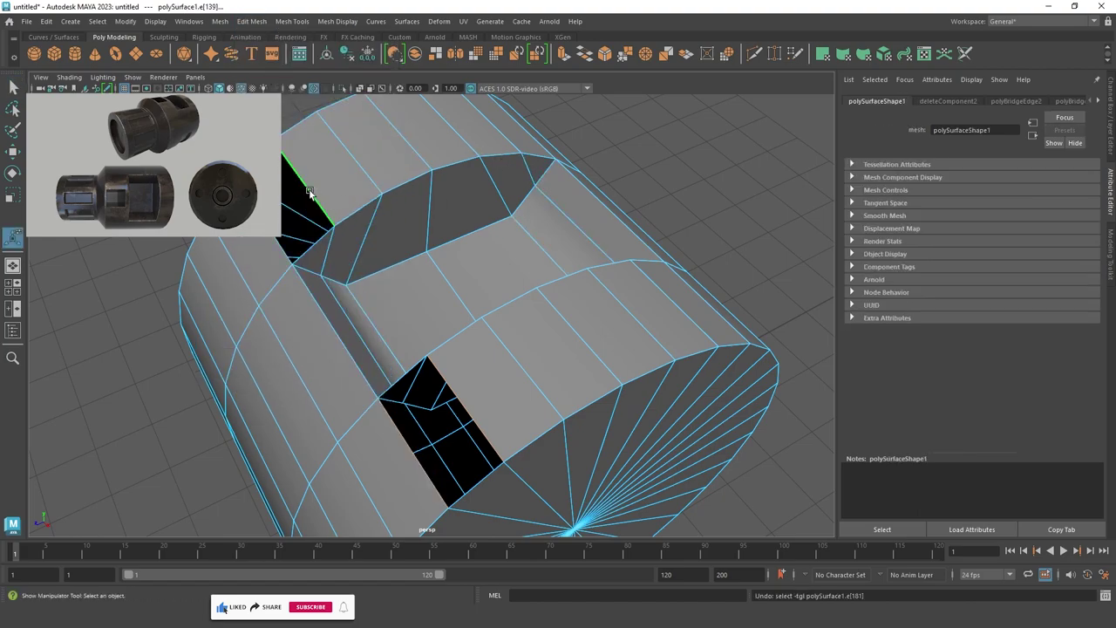
key("g")
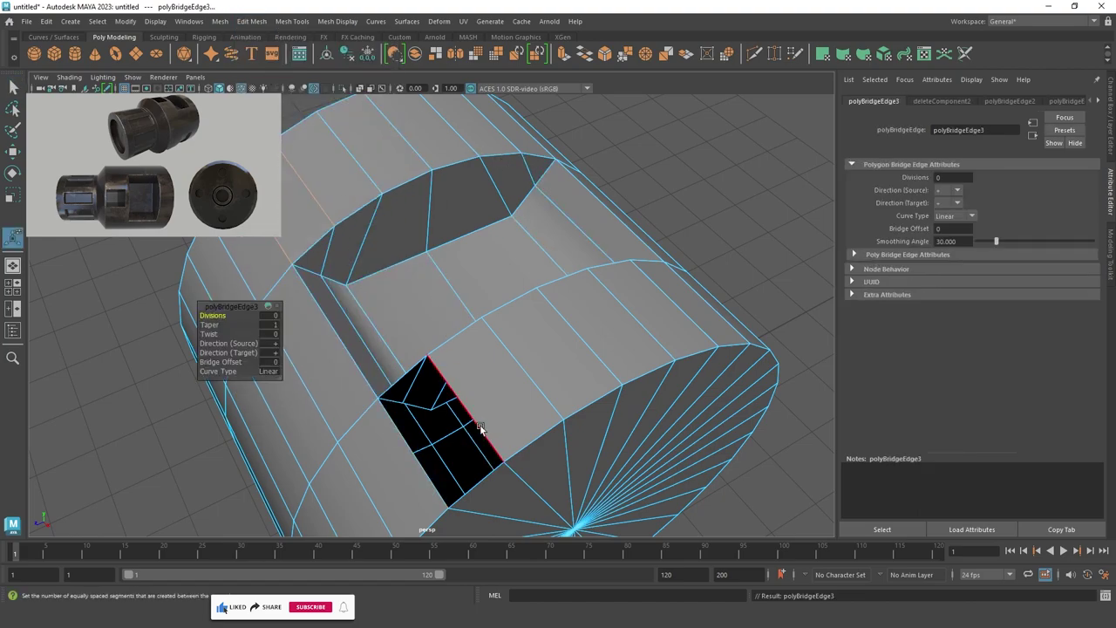
key("ctrl+z")
scroll(414, 453, "down", 2)
scroll(422, 443, "down", 2)
key("g")
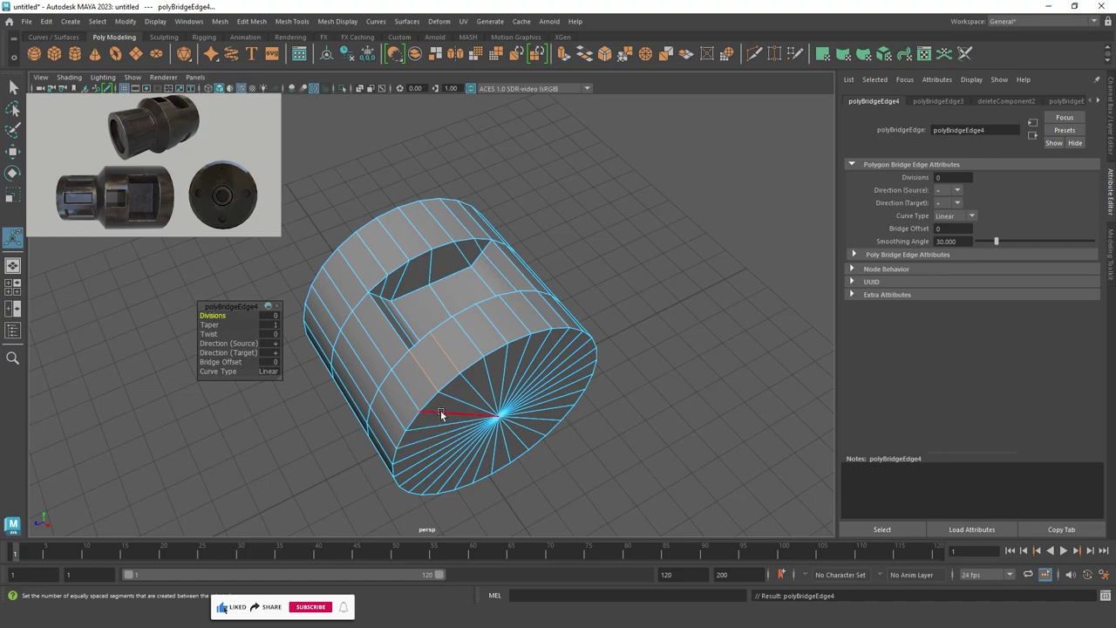
Preview the mesh smoothed and reselect the whole cylinder.
key("3")
left_click(642, 223)
mouse_move(642, 222)
left_mouse_down("alt")
mouse_move(590, 296)
mouse_move(583, 240)
mouse_move(586, 277)
mouse_move(428, 237)
left_mouse_up("alt")
left_click(415, 253)
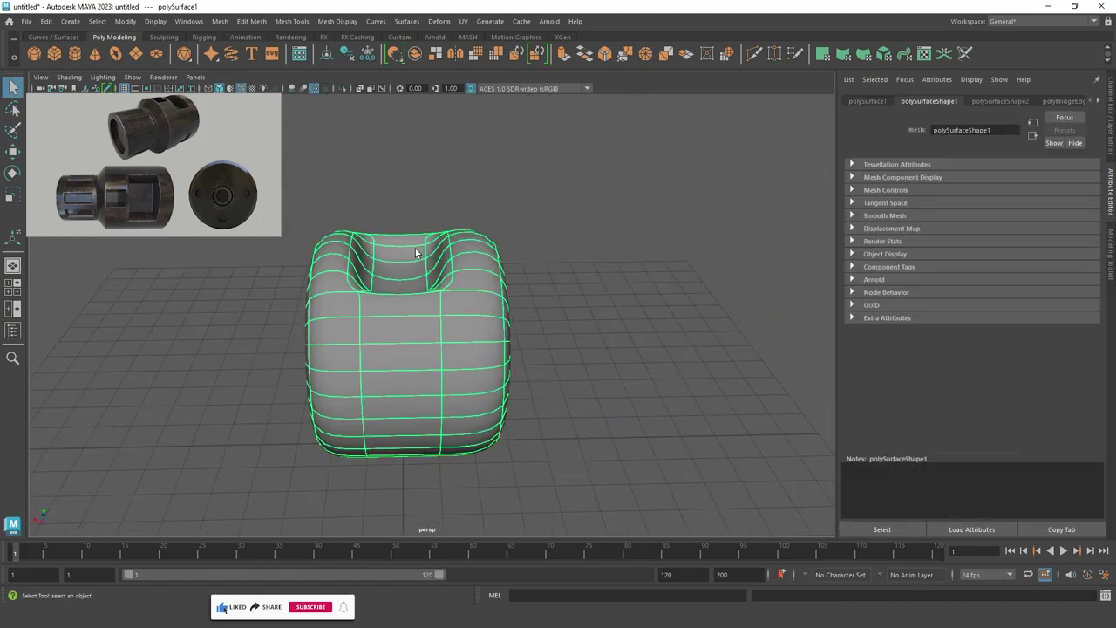
Turn off smooth preview and collapse the Modeling Toolkit side panel.
key("1")
mouse_move(665, 232)
left_mouse_down("alt")
mouse_move(596, 252)
mouse_move(528, 244)
left_mouse_up("alt")
left_click(1112, 275)
left_click(1107, 268)
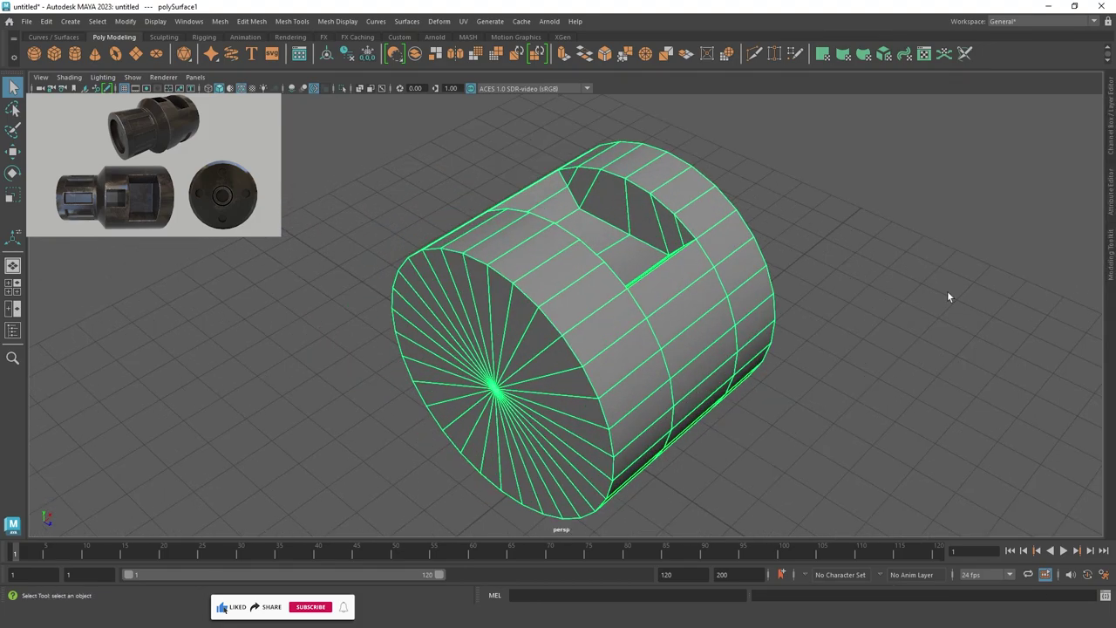
mouse_move(947, 294)
left_mouse_down("alt")
mouse_move(667, 310)
mouse_move(550, 291)
mouse_move(399, 290)
mouse_move(404, 324)
mouse_move(357, 332)
mouse_move(384, 312)
left_mouse_up("alt")
Select the whole cylinder with F8 and orbit to view its end cap.
right_click_drag(496, 269, 587, 270, "alt")
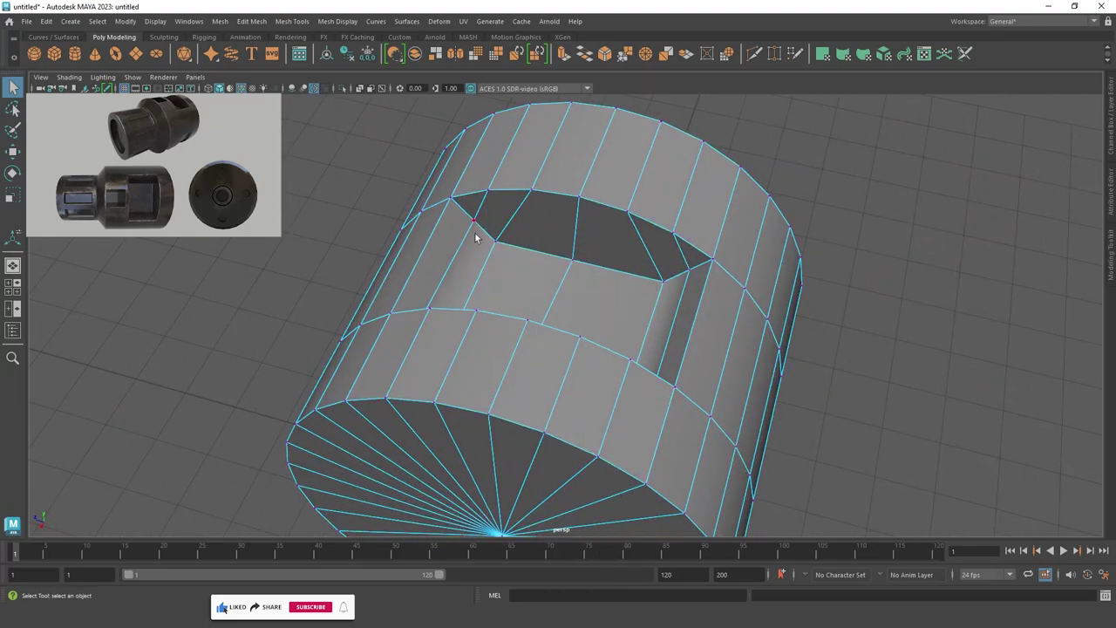
key("w")
mouse_move(524, 258)
left_mouse_down("alt")
mouse_move(344, 243)
mouse_move(340, 229)
mouse_move(253, 262)
mouse_move(293, 249)
mouse_move(616, 244)
mouse_move(474, 184)
mouse_move(524, 269)
left_mouse_up("alt")
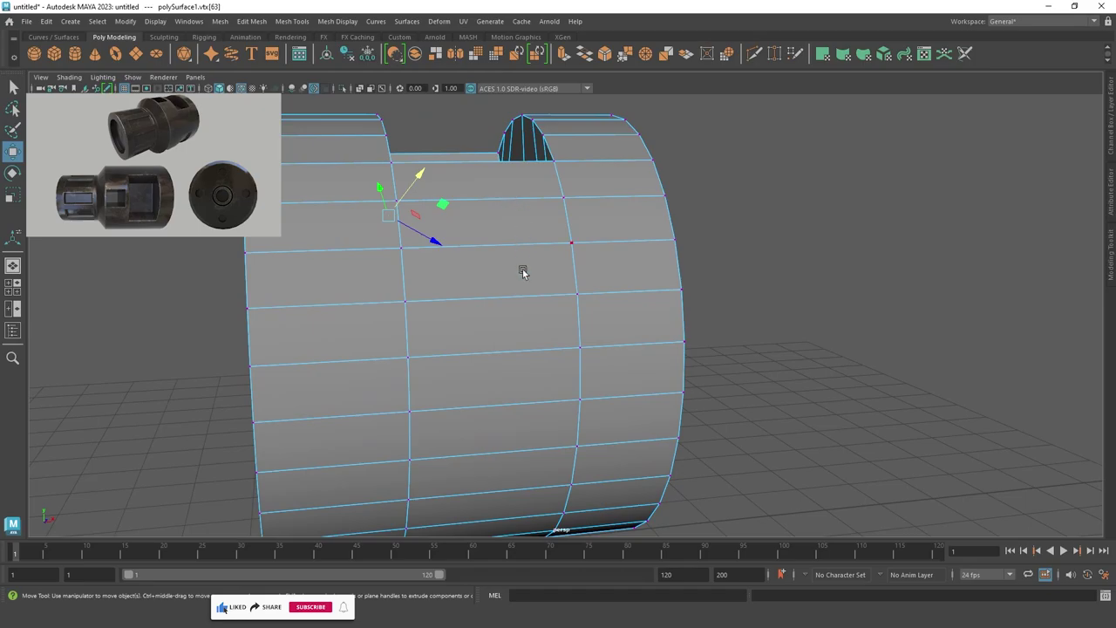
key("F8")
mouse_move(824, 247)
left_mouse_down("alt")
mouse_move(690, 212)
mouse_move(479, 312)
mouse_move(512, 320)
mouse_move(386, 294)
mouse_move(349, 279)
mouse_move(415, 138)
mouse_move(531, 248)
mouse_move(449, 208)
mouse_move(521, 251)
mouse_move(483, 215)
mouse_move(446, 207)
mouse_move(447, 191)
mouse_move(511, 287)
left_mouse_up("alt")
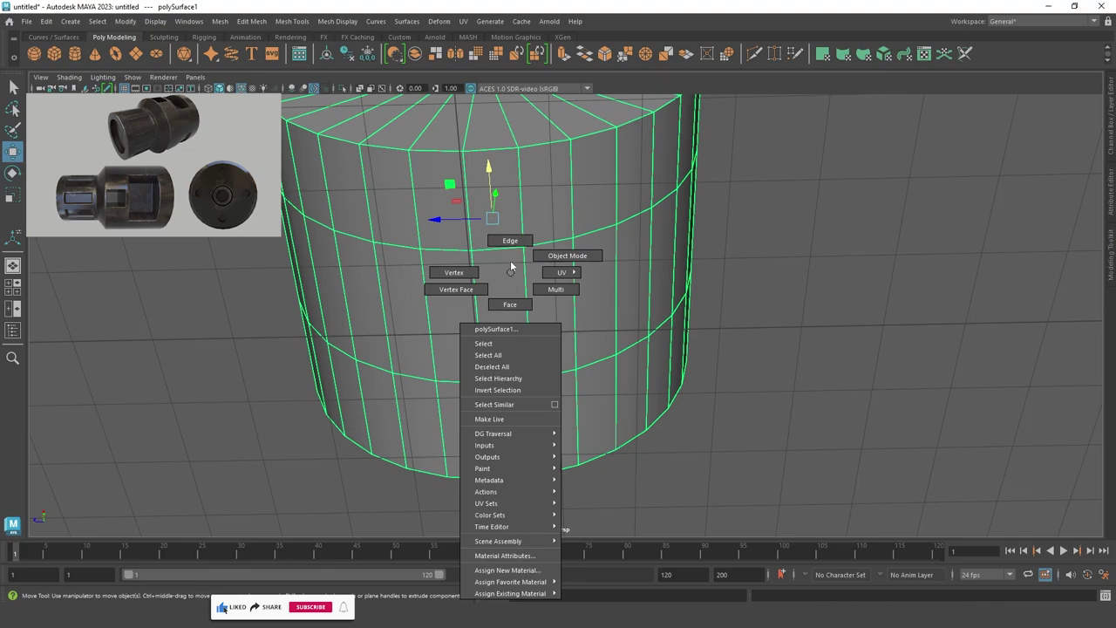
In face mode, pick several faces along the cylinder's underside band.
right_click_drag(509, 271, 510, 238)
right_click(498, 270)
left_click(498, 302)
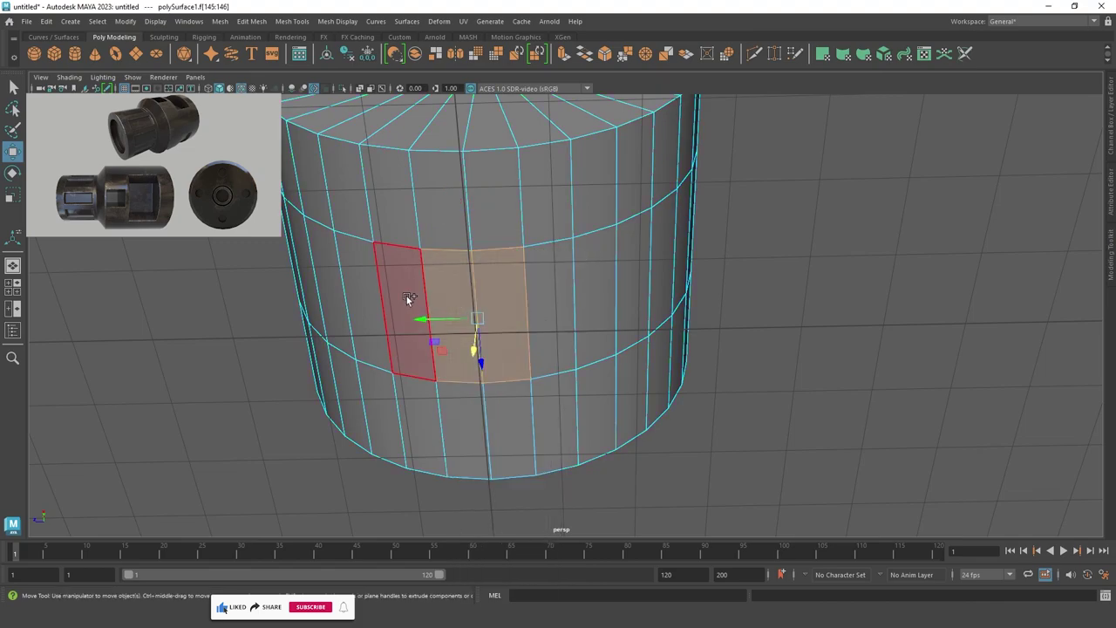
left_click(408, 302, "shift")
left_click(553, 287, "shift")
left_click_drag(605, 310, 614, 331, "alt")
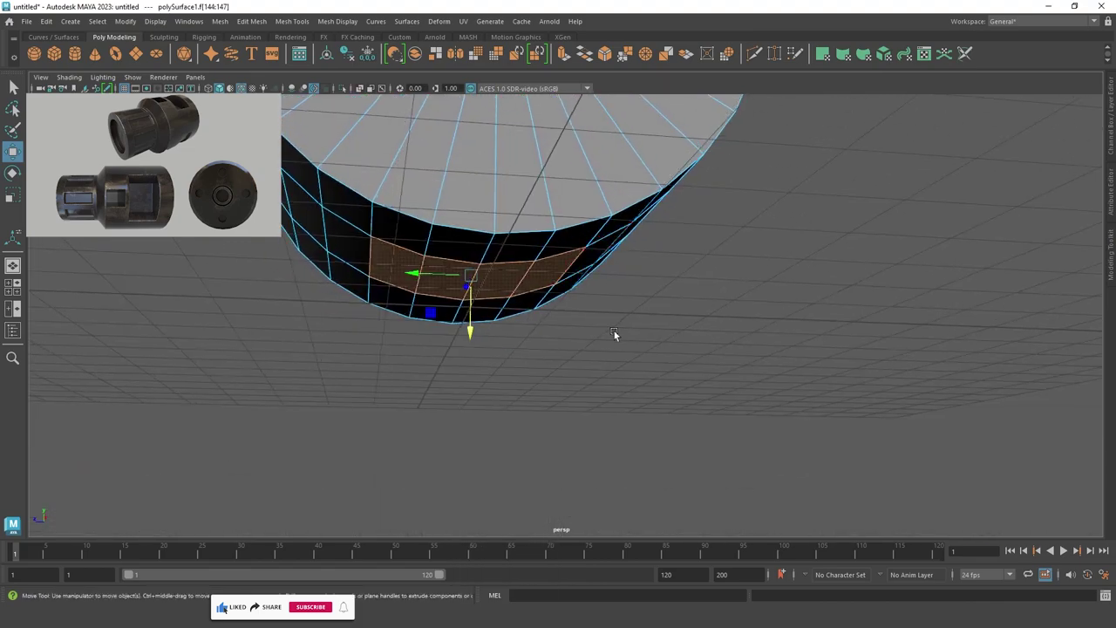
left_click(345, 244, "shift")
mouse_move(344, 244)
left_mouse_down("alt")
mouse_move(600, 255)
mouse_move(438, 229)
mouse_move(541, 206)
left_mouse_up("alt")
left_click(600, 255, "shift")
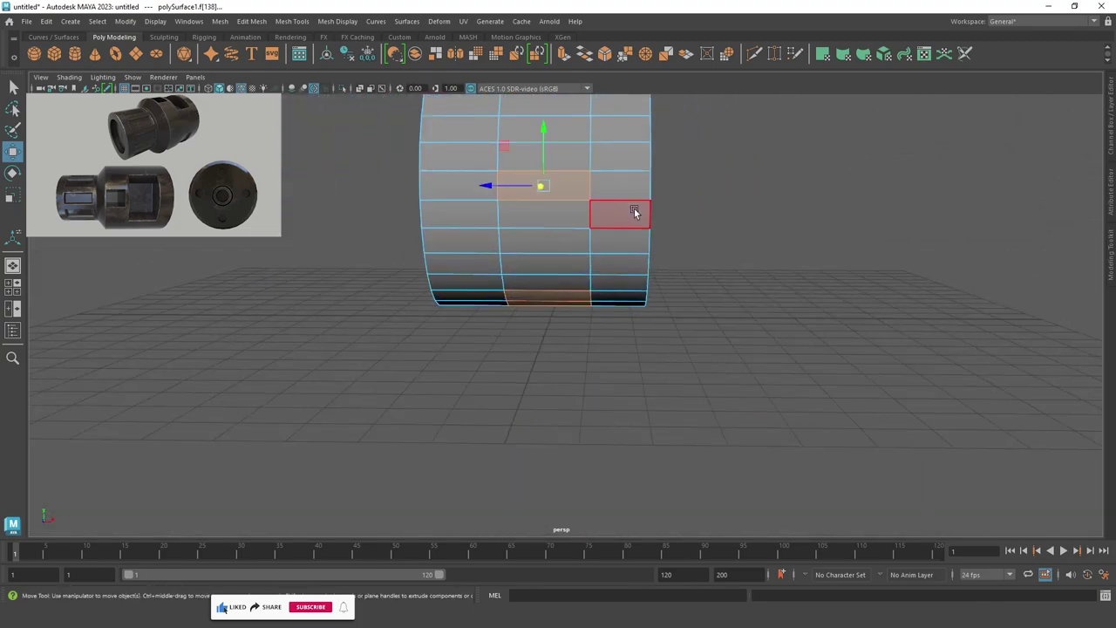
left_click(553, 211)
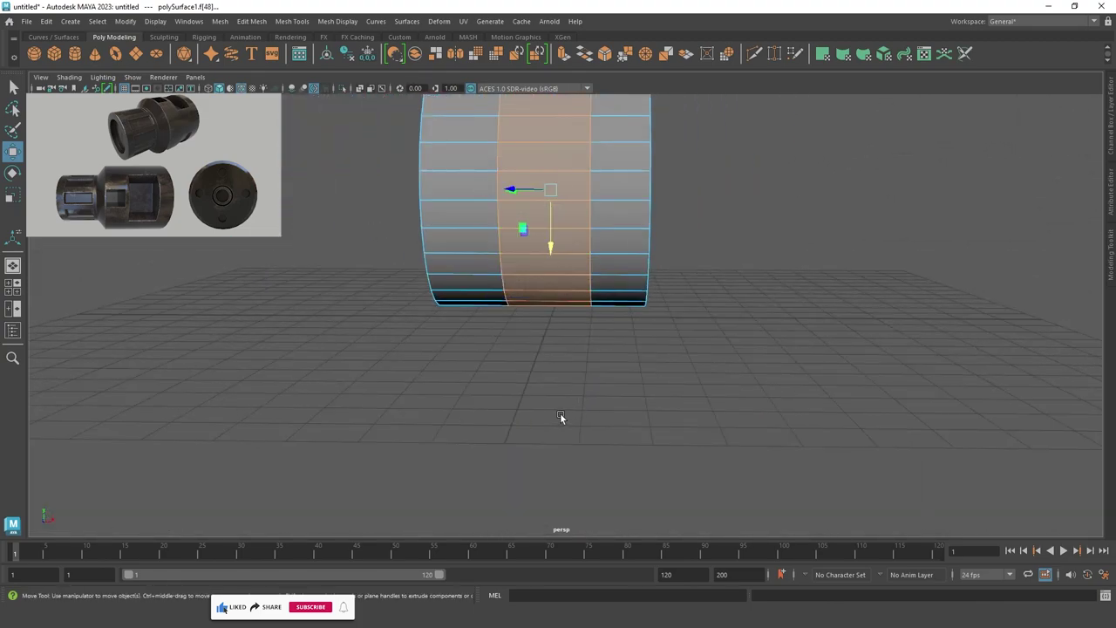
Marquee-select the middle column of faces in the maximized front view.
key("space")
key("space")
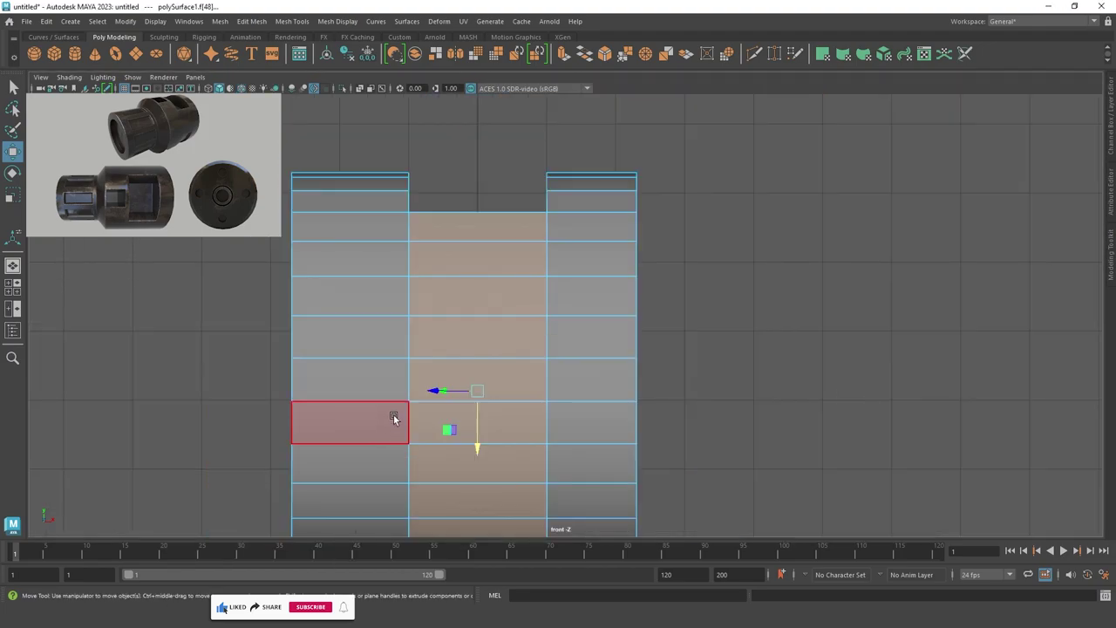
middle_click_drag(410, 523, 431, 432, "alt")
left_click_drag(445, 436, 396, 184)
key("space")
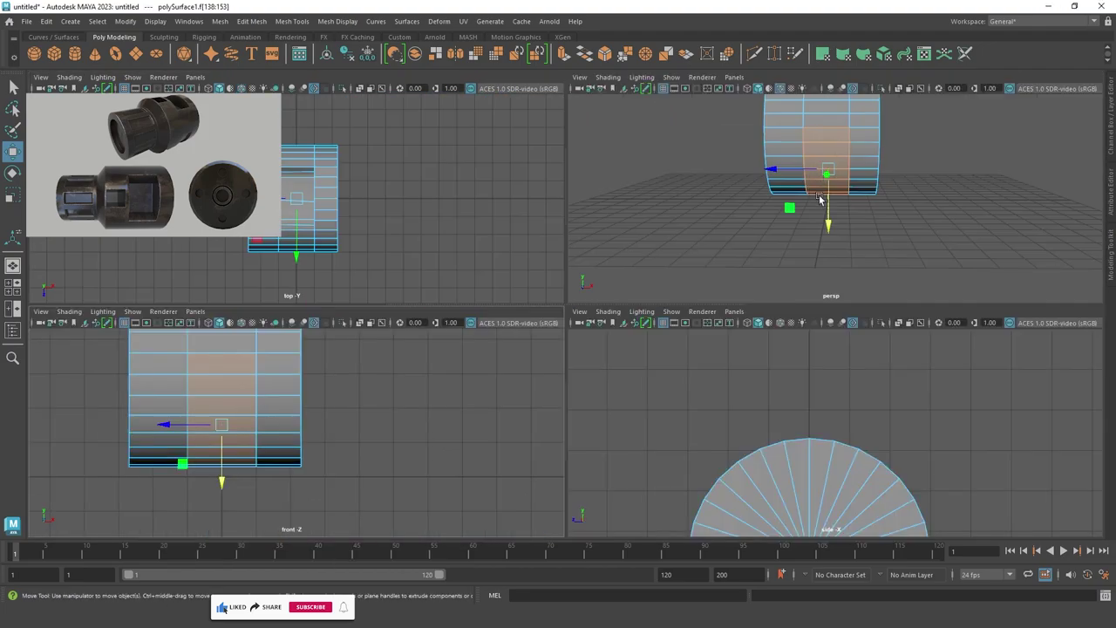
key("space")
mouse_move(817, 257)
left_mouse_down("alt")
mouse_move(605, 287)
mouse_move(631, 285)
mouse_move(374, 236)
left_mouse_up("alt")
right_click_drag(374, 236, 428, 257, "alt")
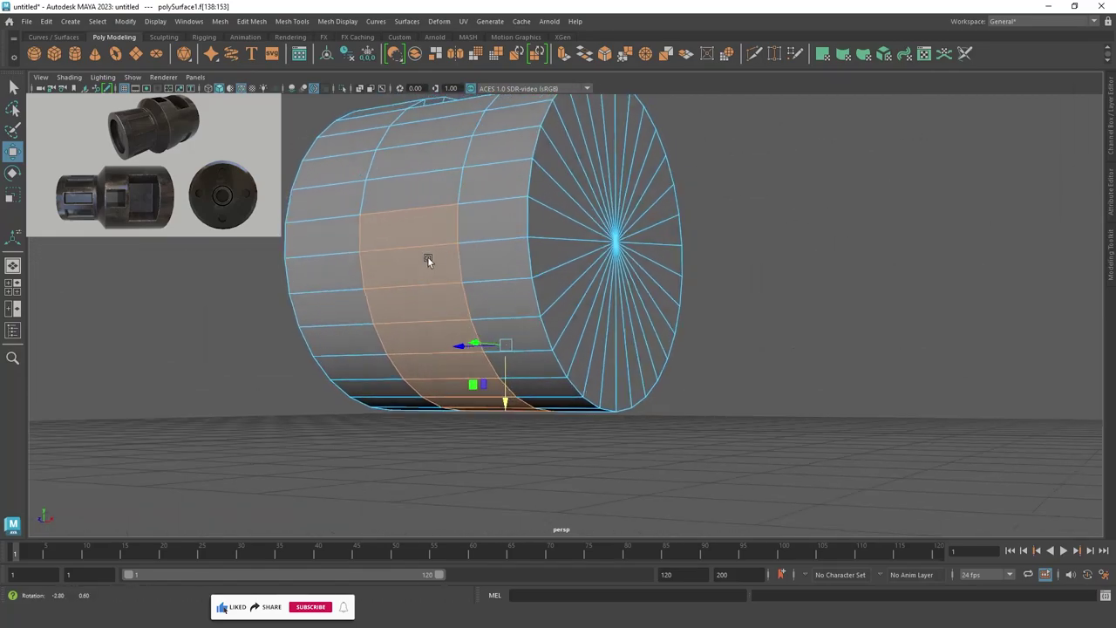
Extrude the selected underside faces and raise the offset to inset them.
left_click(564, 54)
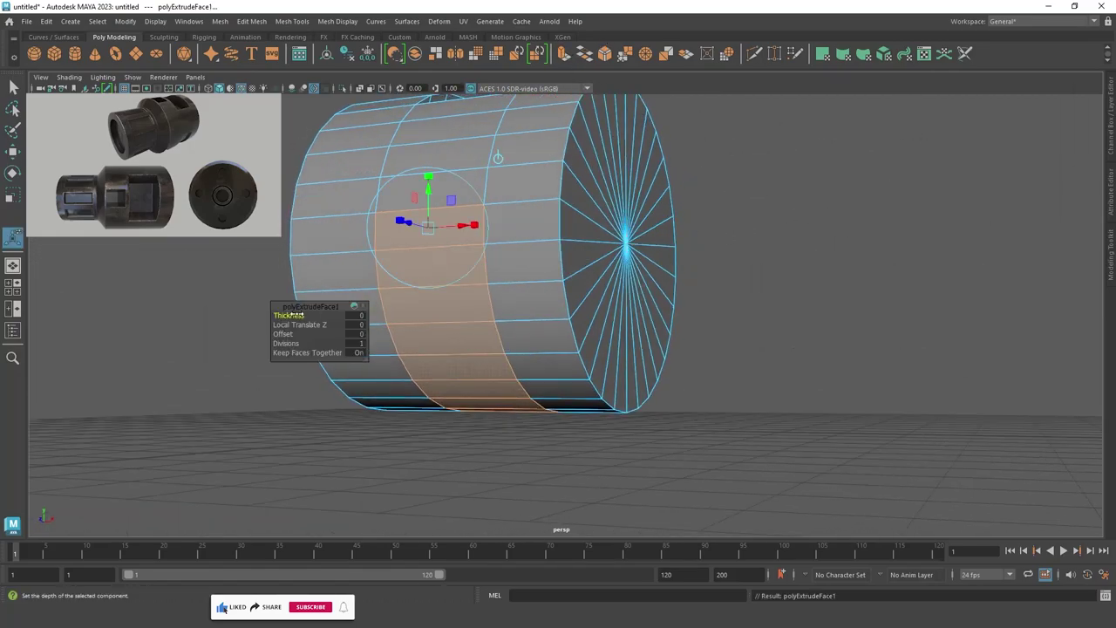
left_click_drag(283, 334, 290, 334)
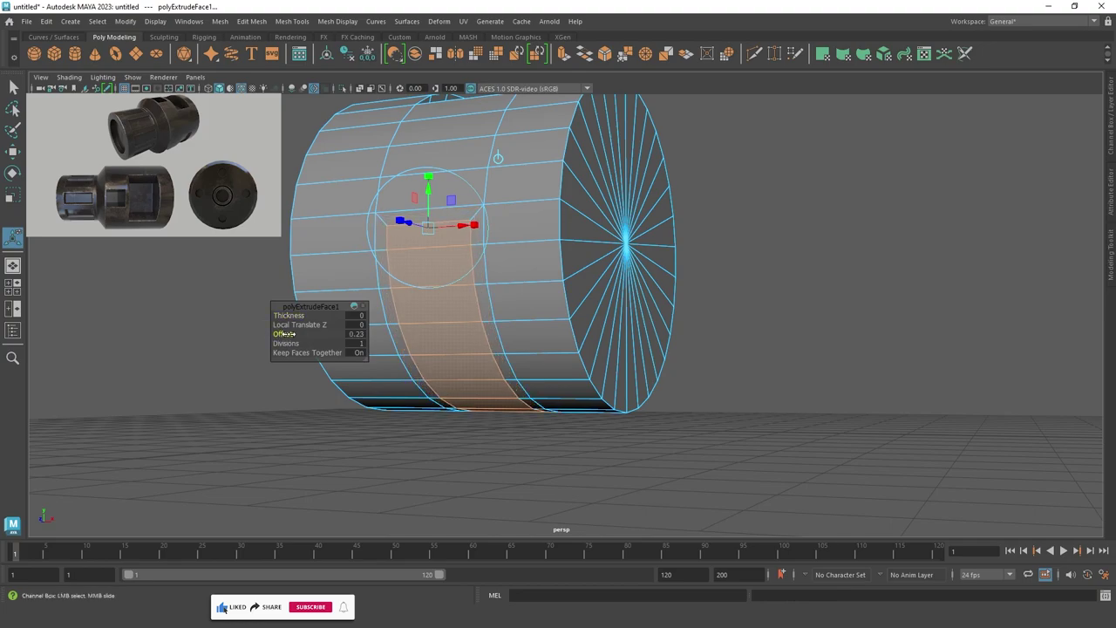
mouse_move(523, 331)
left_mouse_down("alt")
mouse_move(731, 334)
mouse_move(646, 236)
left_mouse_up("alt")
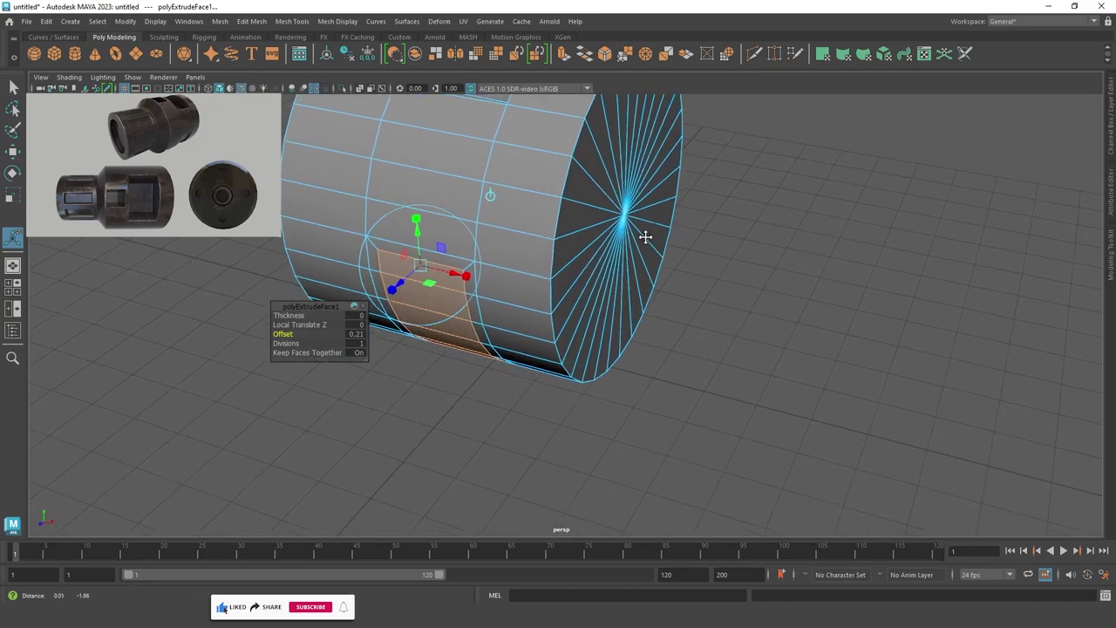
right_click_drag(645, 236, 701, 263, "alt")
left_click_drag(702, 264, 665, 89, "alt")
Extrude again and sink the groove with thickness -0.19 and offset 0.15.
left_click(567, 55)
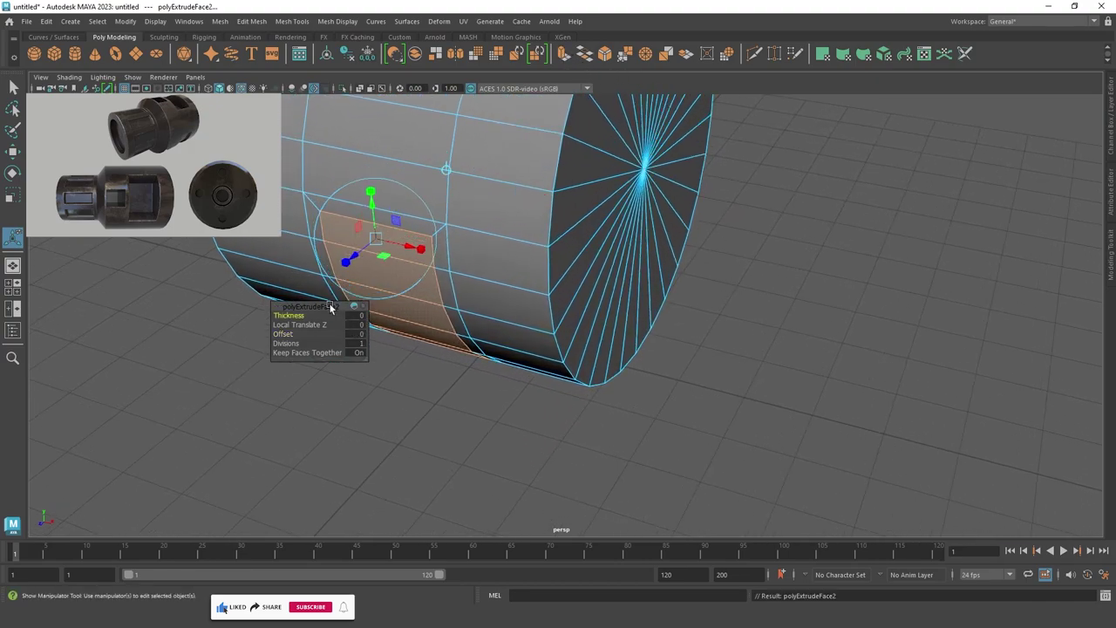
left_click_drag(288, 315, 274, 316)
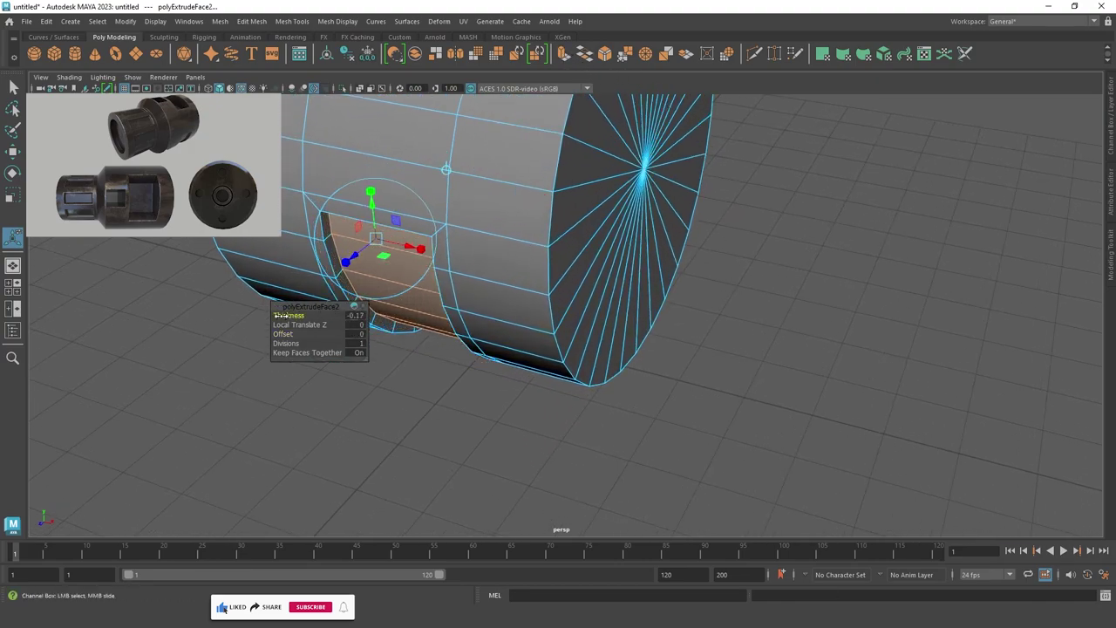
left_click_drag(386, 299, 375, 234, "alt")
mouse_move(312, 319)
left_mouse_down()
mouse_move(287, 316)
mouse_move(281, 333)
mouse_move(297, 315)
left_mouse_up()
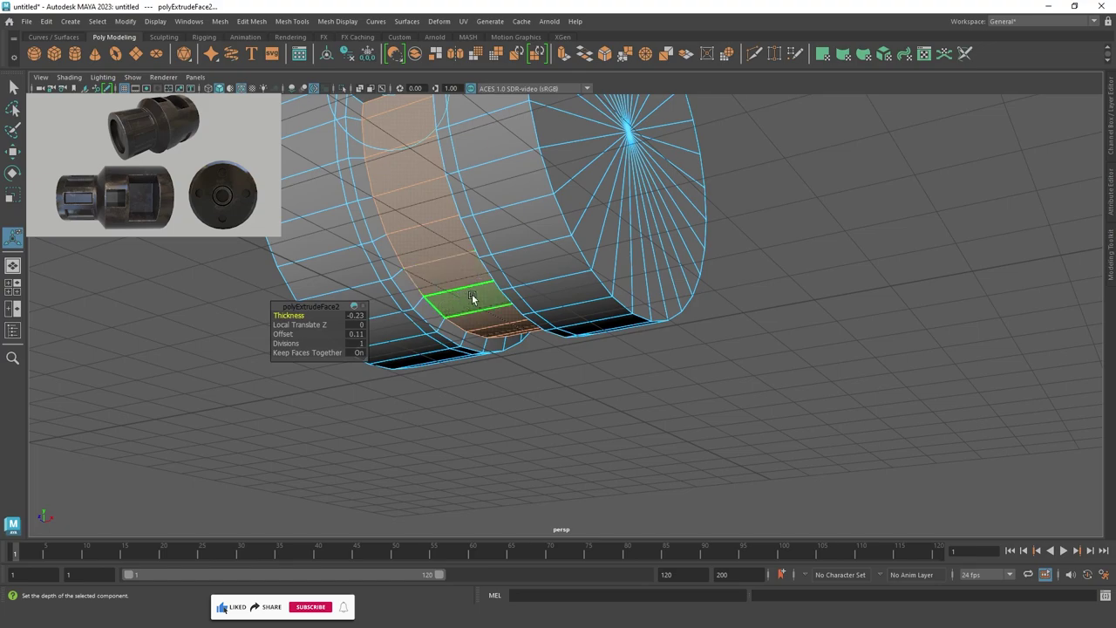
left_click_drag(475, 321, 477, 299, "alt")
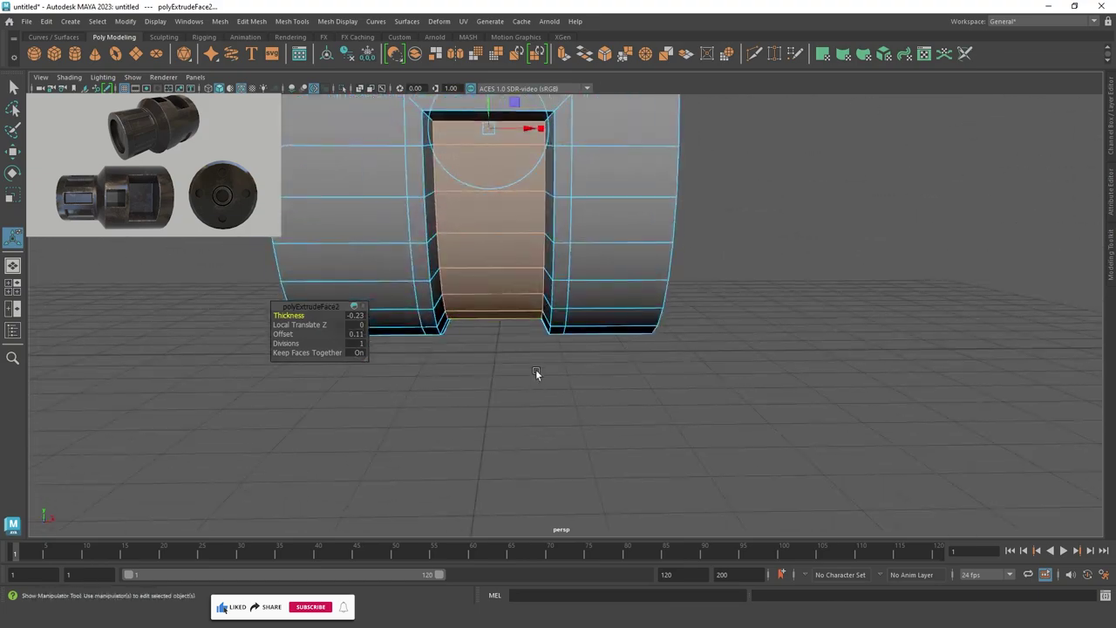
left_click_drag(275, 334, 283, 332)
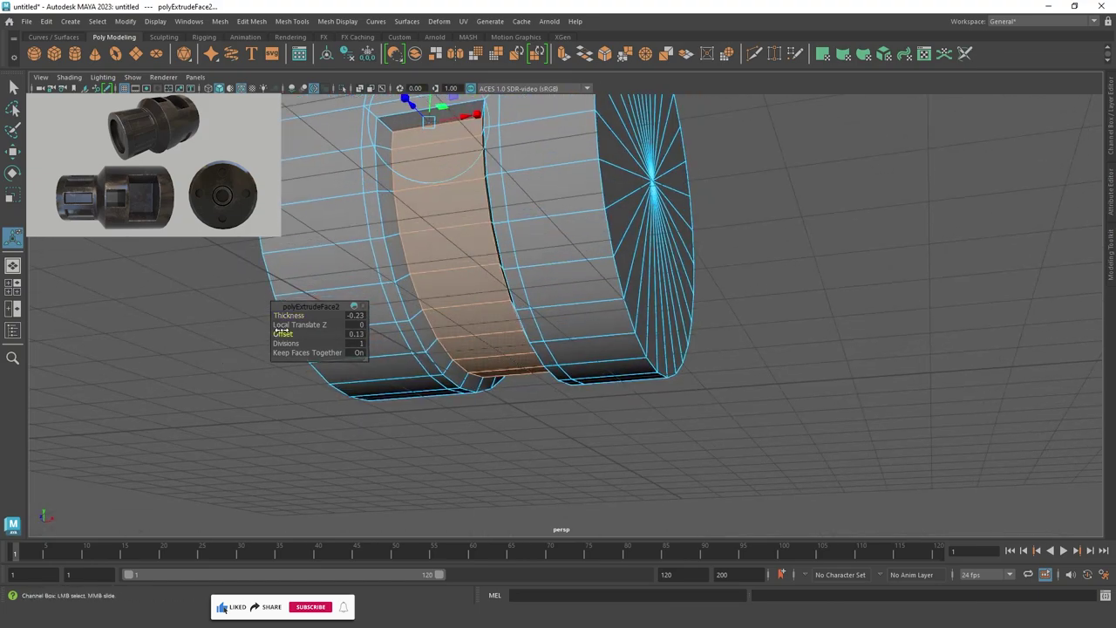
mouse_move(428, 294)
left_mouse_down("alt")
mouse_move(436, 336)
mouse_move(410, 287)
left_mouse_up("alt")
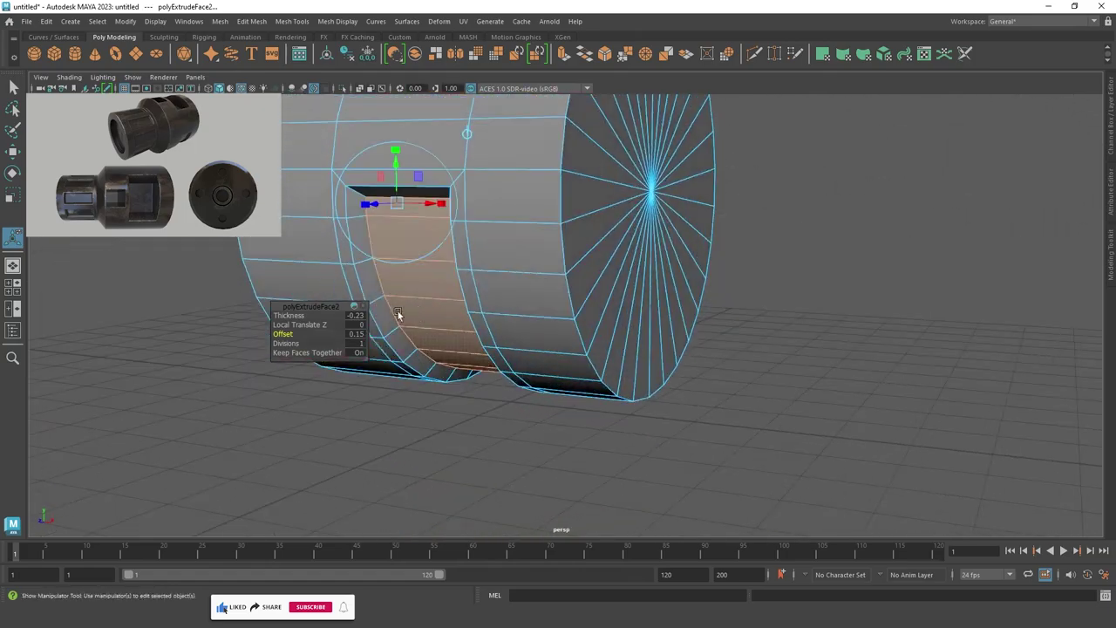
mouse_move(279, 315)
left_mouse_down()
mouse_move(640, 294)
mouse_move(638, 351)
left_mouse_up()
Return to object selection mode and clear the selection.
key("F8")
key("q")
left_click(812, 411)
mouse_move(812, 411)
left_mouse_down("alt")
mouse_move(805, 374)
mouse_move(450, 331)
left_mouse_up("alt")
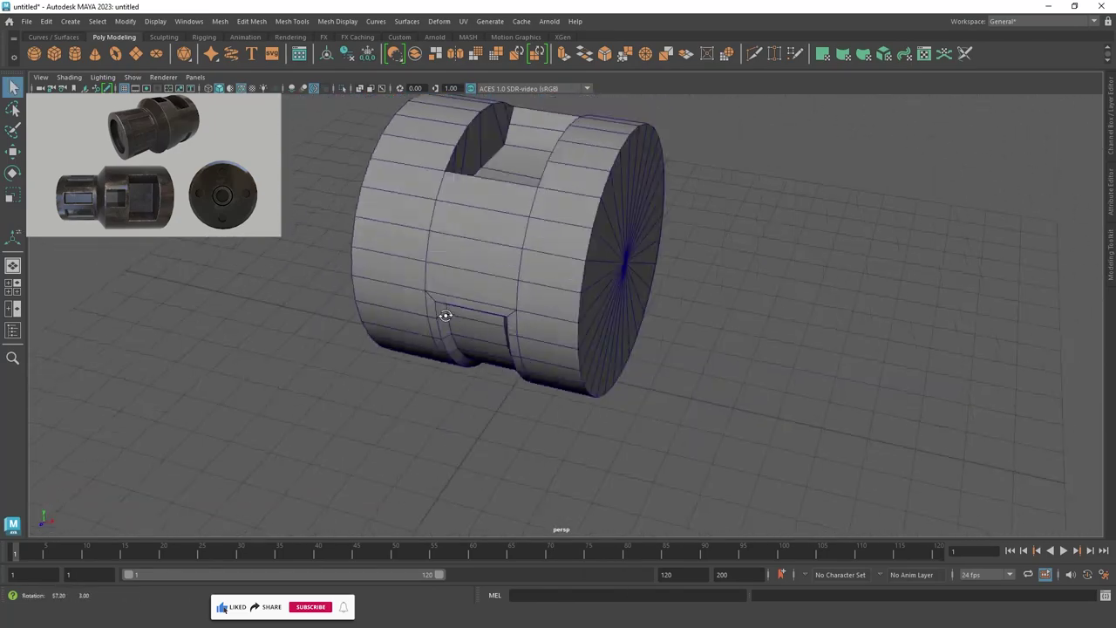
Select and frame the cylinder, then centre its end cap in the side view.
scroll(545, 283, "up", 3)
left_click(545, 284)
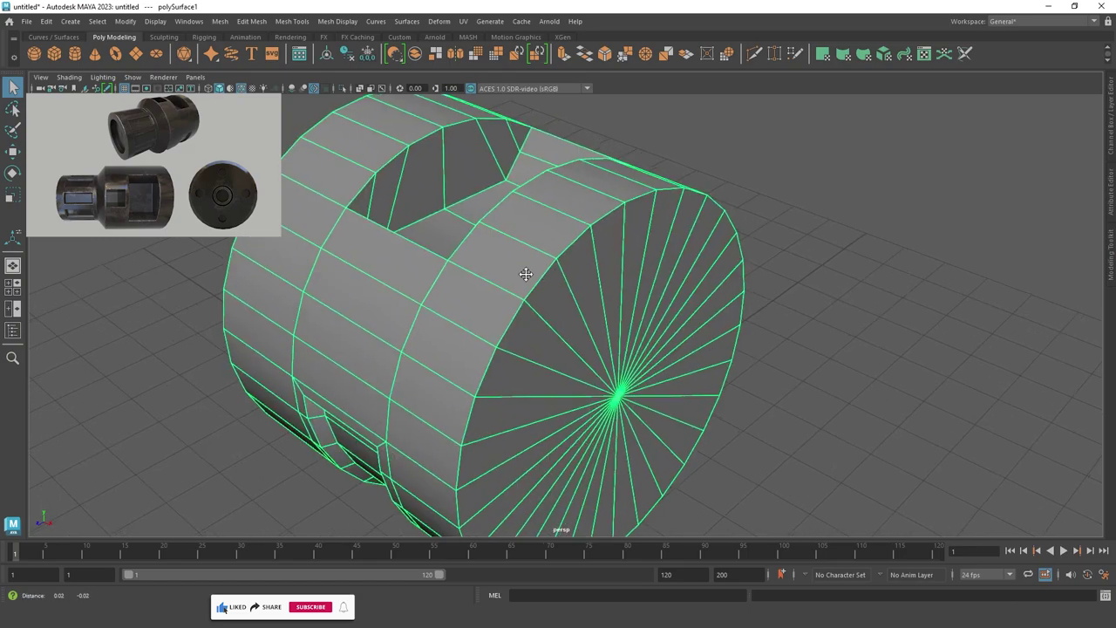
key("f")
mouse_move(524, 349)
left_mouse_down("alt")
mouse_move(628, 337)
mouse_move(568, 326)
left_mouse_up("alt")
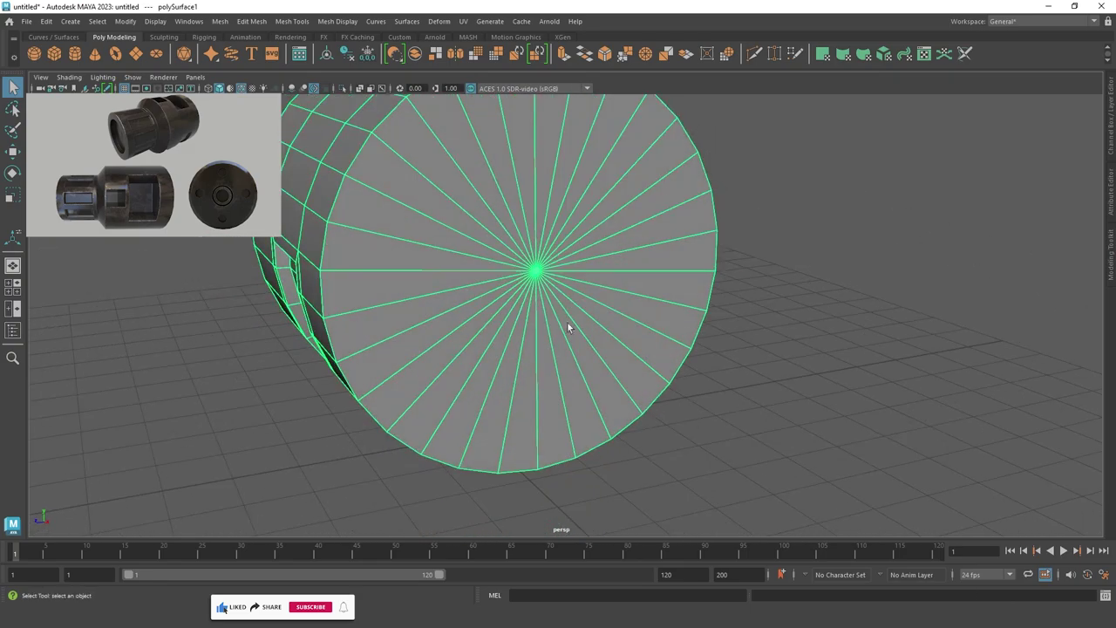
mouse_move(574, 236)
left_mouse_down("alt")
mouse_move(516, 274)
mouse_move(541, 332)
mouse_move(693, 297)
left_mouse_up("alt")
key("space")
key("space")
key("f")
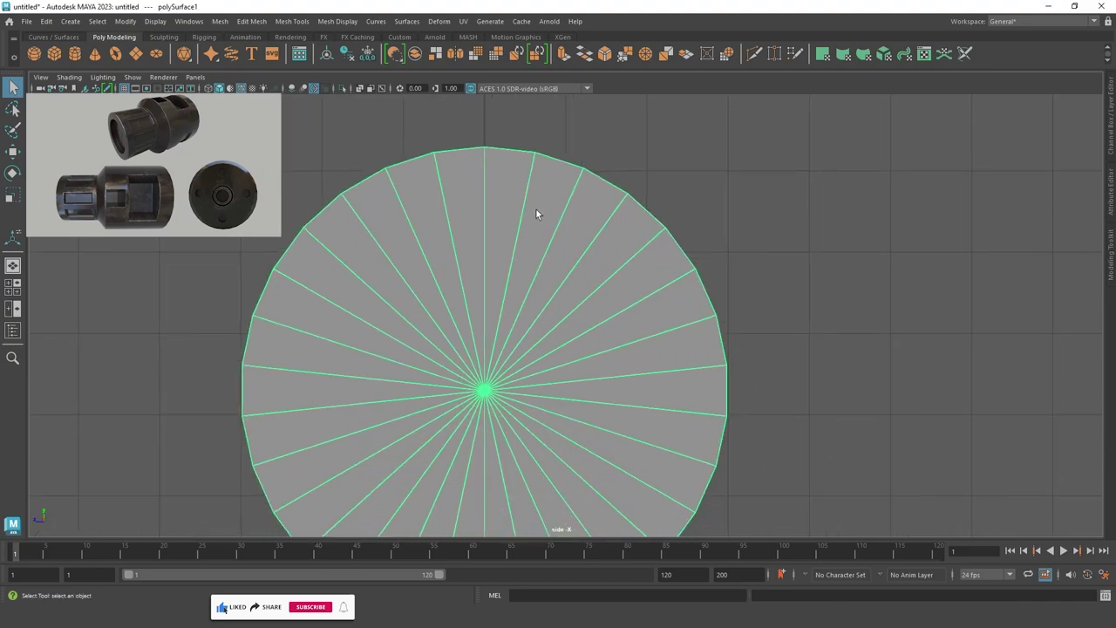
middle_click_drag(591, 297, 529, 275, "alt")
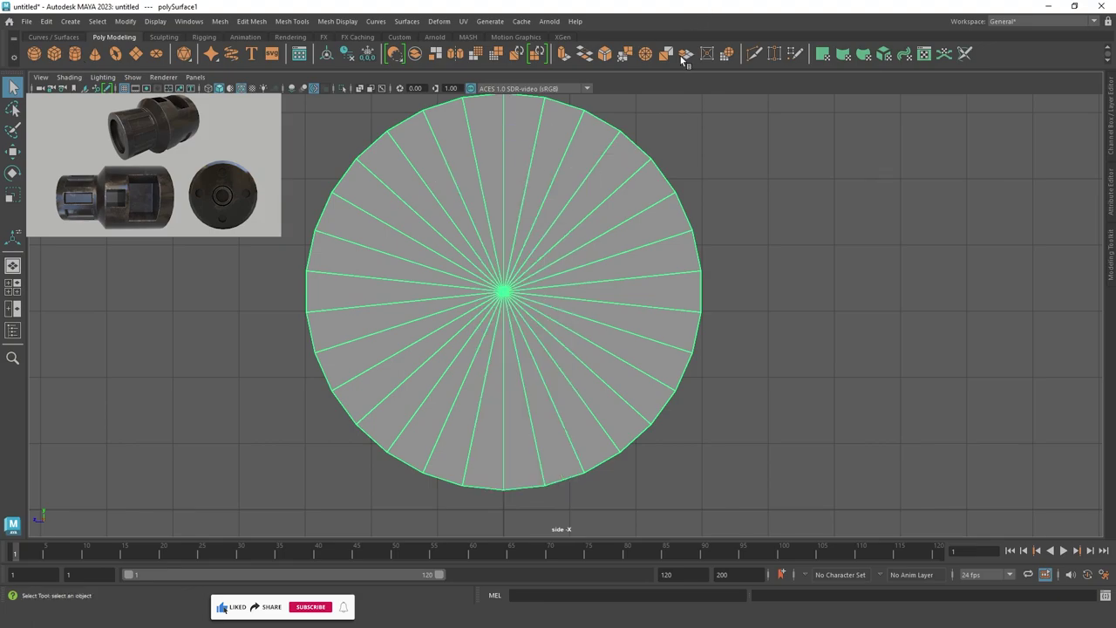
Return to a single angled perspective view of the end cap.
left_click(857, 241)
left_click(564, 275)
left_click_drag(551, 279, 552, 162, "alt")
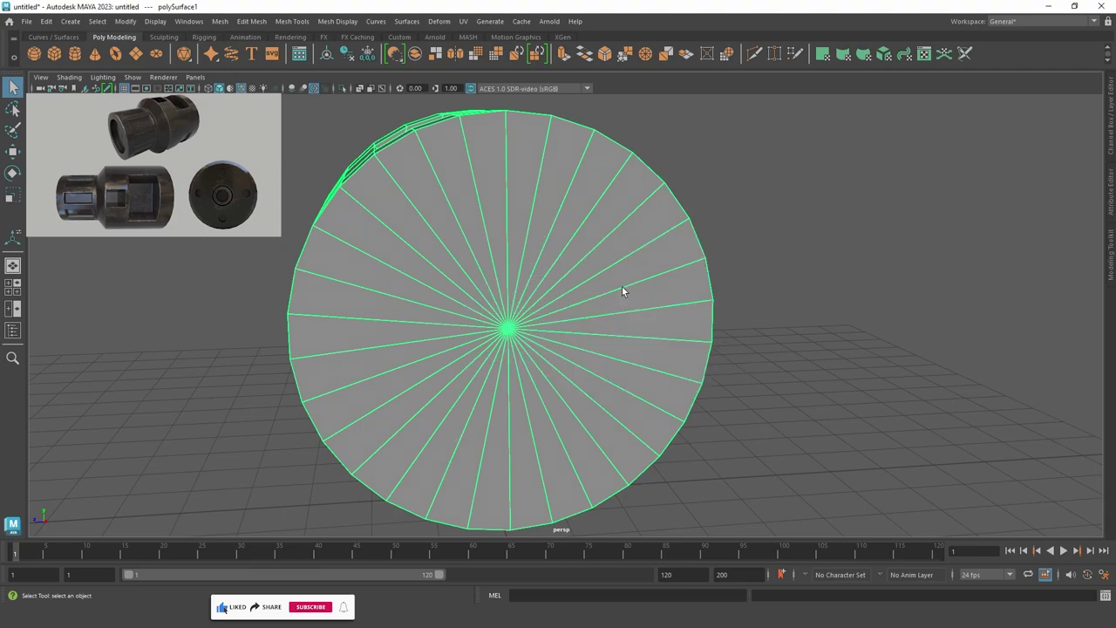
key("space")
key("space")
mouse_move(831, 256)
left_mouse_down("alt")
mouse_move(703, 314)
mouse_move(498, 217)
left_mouse_up("alt")
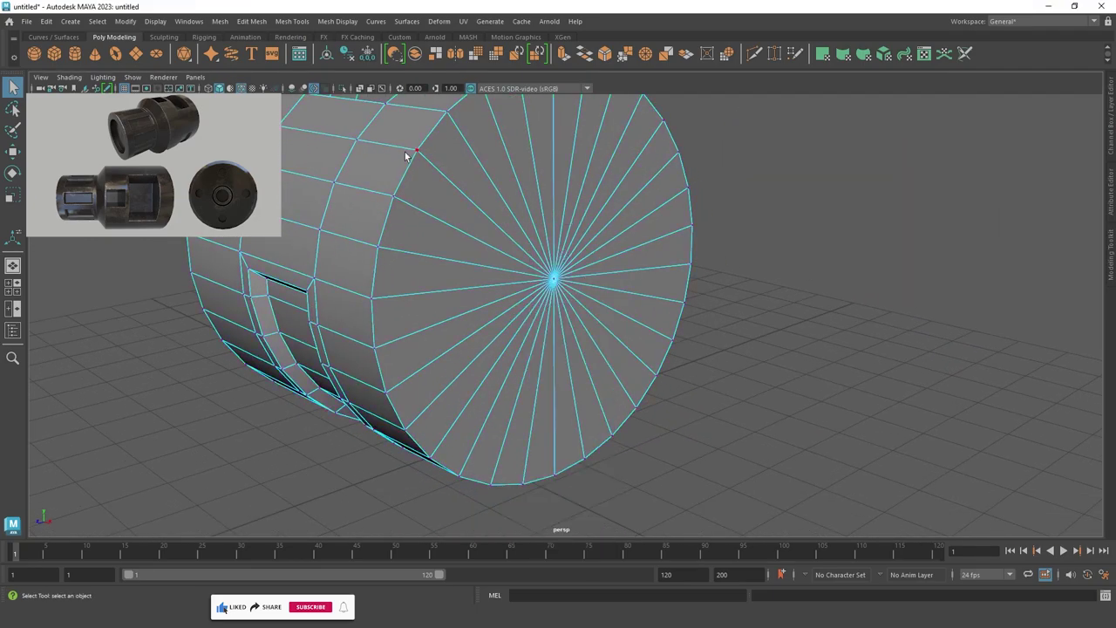
Chamfer the cap's centre vertex into a ring about 0.29 wide.
right_click(559, 288, "shift")
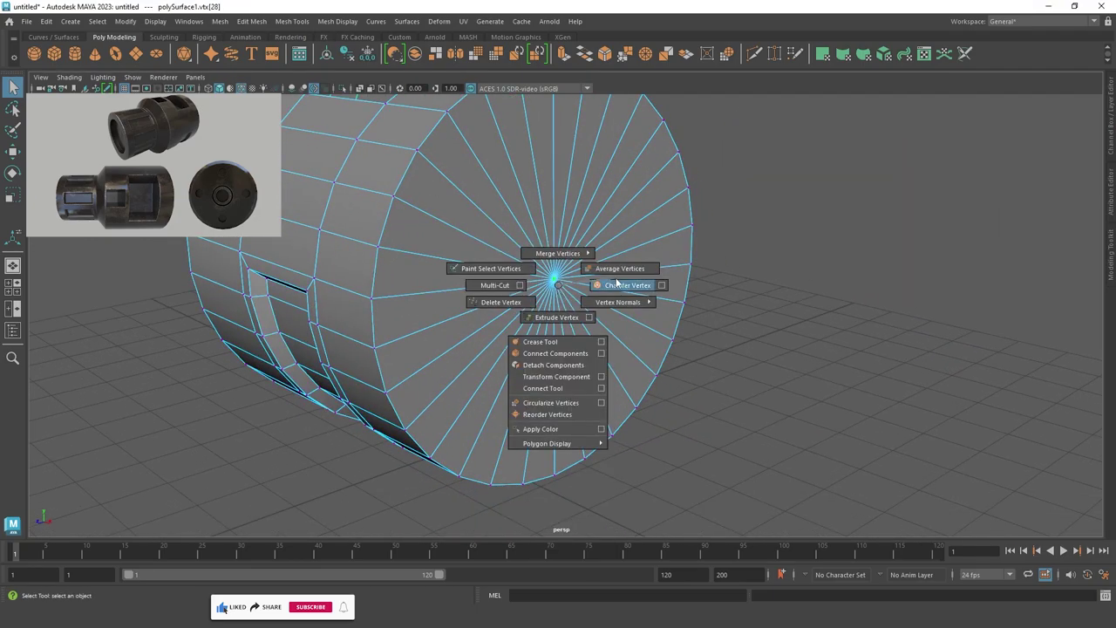
left_click(619, 285)
middle_click_drag(281, 316, 282, 315)
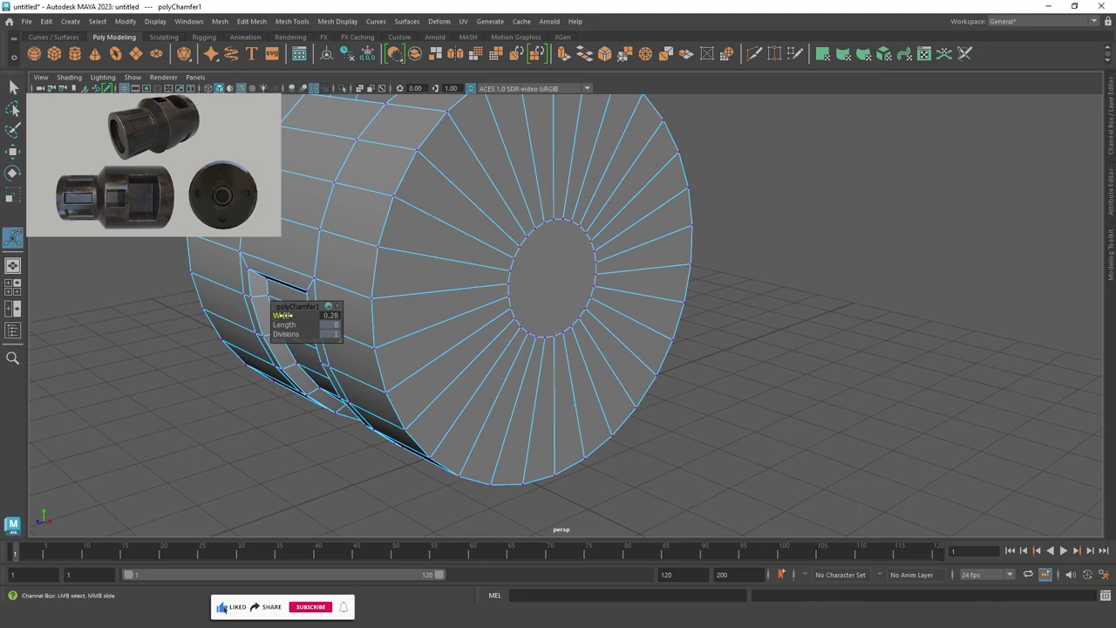
left_click_drag(729, 327, 546, 288, "alt")
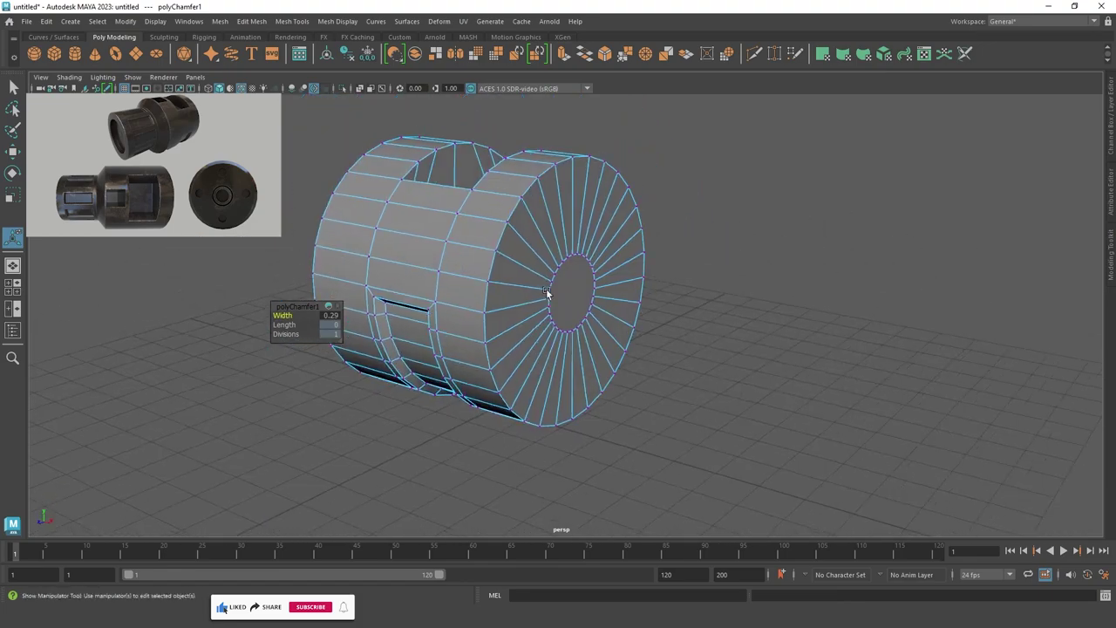
Set Insert Edge Loop options to Multiple edge loops with 5 loops.
key("q")
left_click(288, 22)
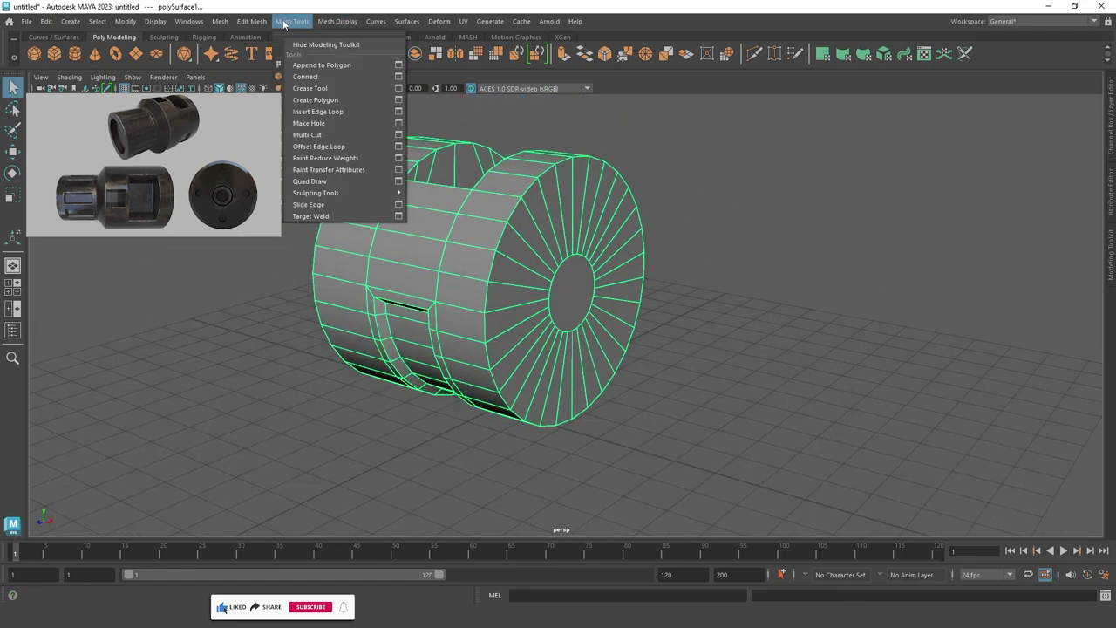
left_click(398, 114)
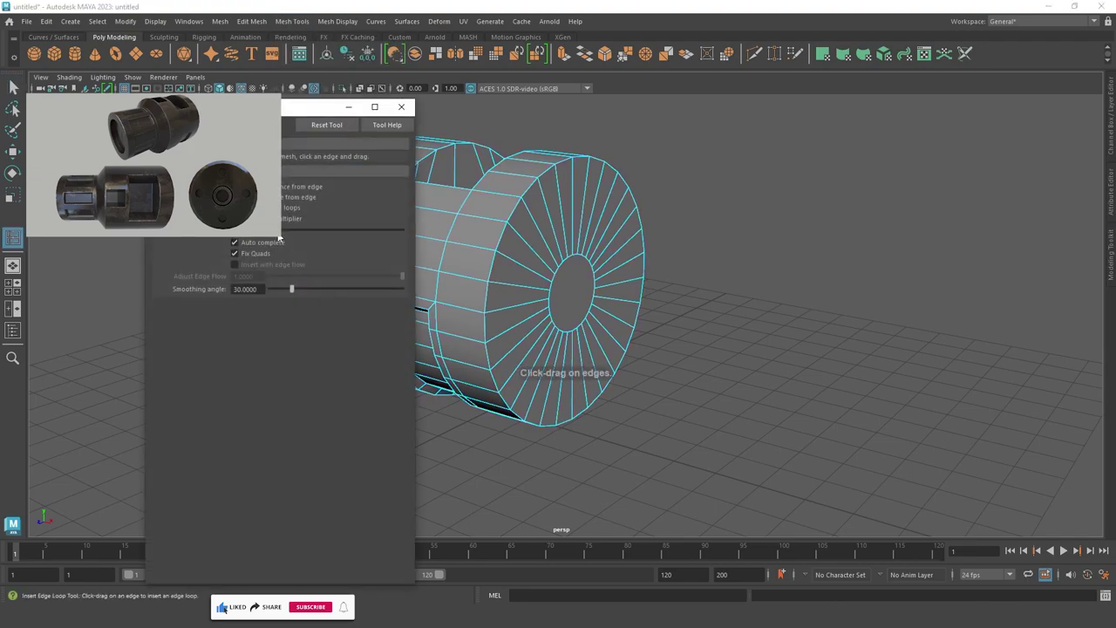
left_click_drag(314, 107, 831, 177)
scroll(530, 352, "up", 2)
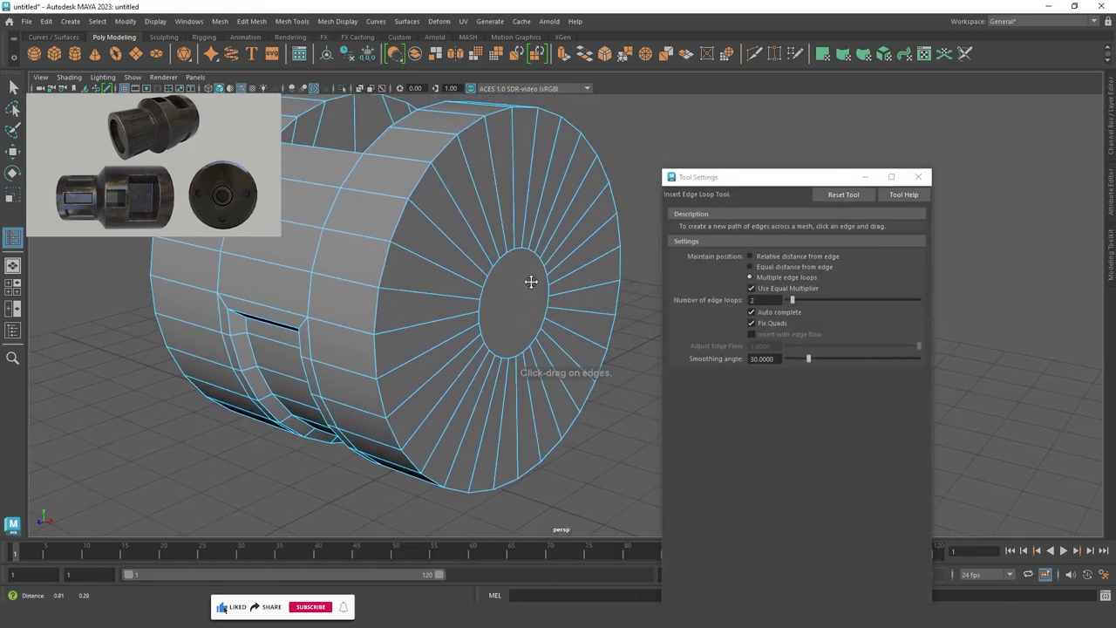
scroll(530, 352, "up", 3)
double_click(772, 302)
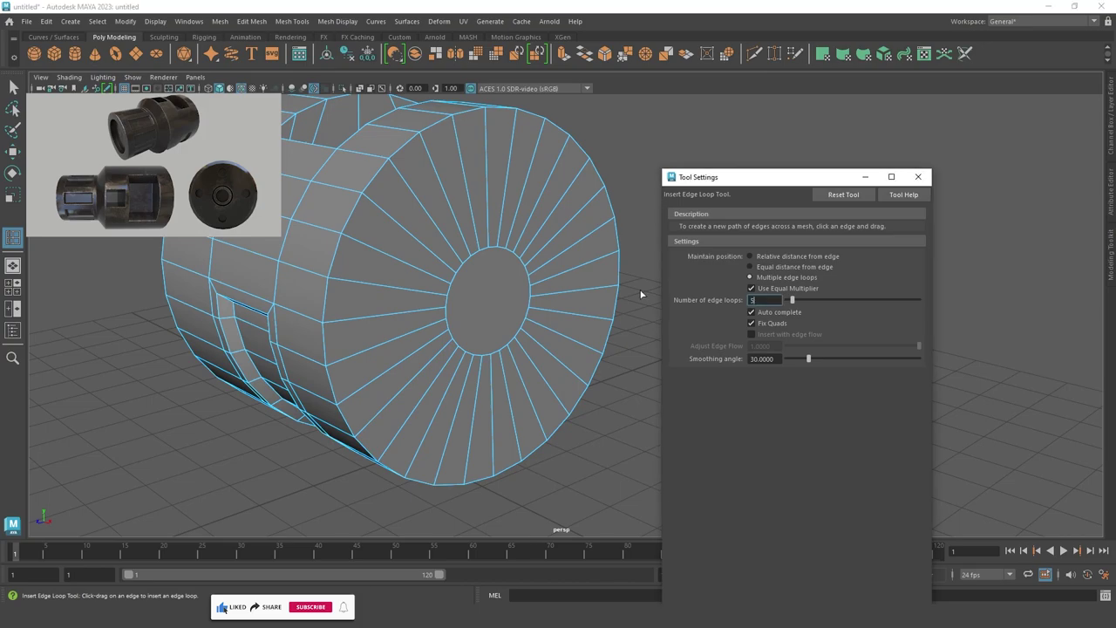
Insert the five concentric edge loops on the end cap and close Tool Settings.
left_click(438, 164)
left_click_drag(489, 167, 629, 242, "alt")
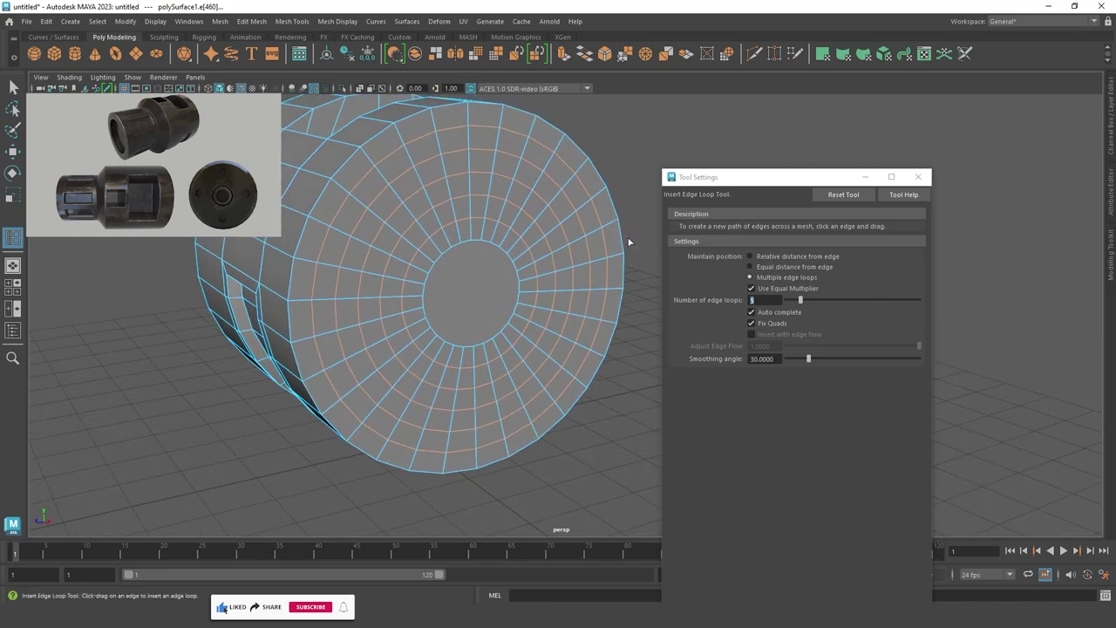
mouse_move(577, 343)
left_mouse_down("alt")
mouse_move(568, 369)
mouse_move(563, 229)
left_mouse_up("alt")
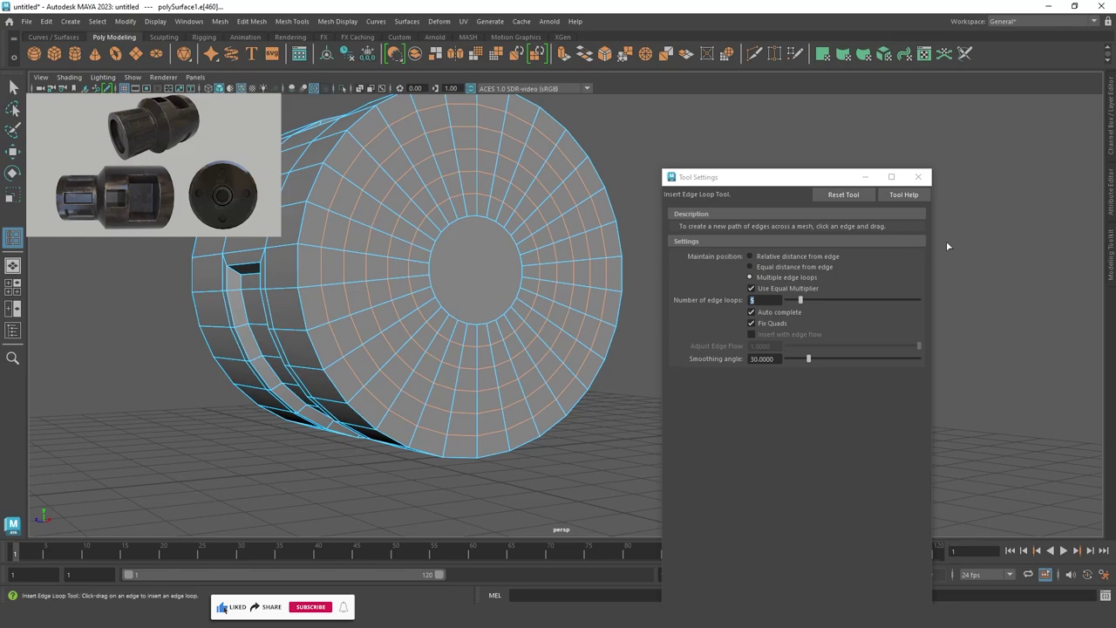
left_click(918, 181)
left_click_drag(640, 329, 611, 341, "alt")
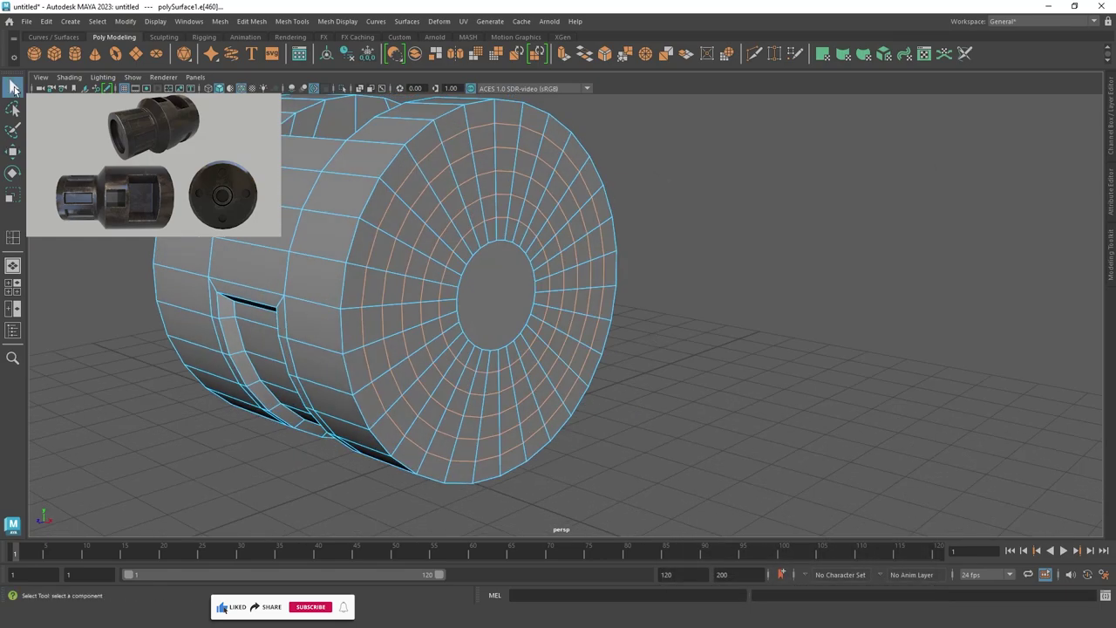
right_click_drag(498, 264, 535, 332)
Extrude the centre cap face and push it inward to form a recess.
left_click(522, 312)
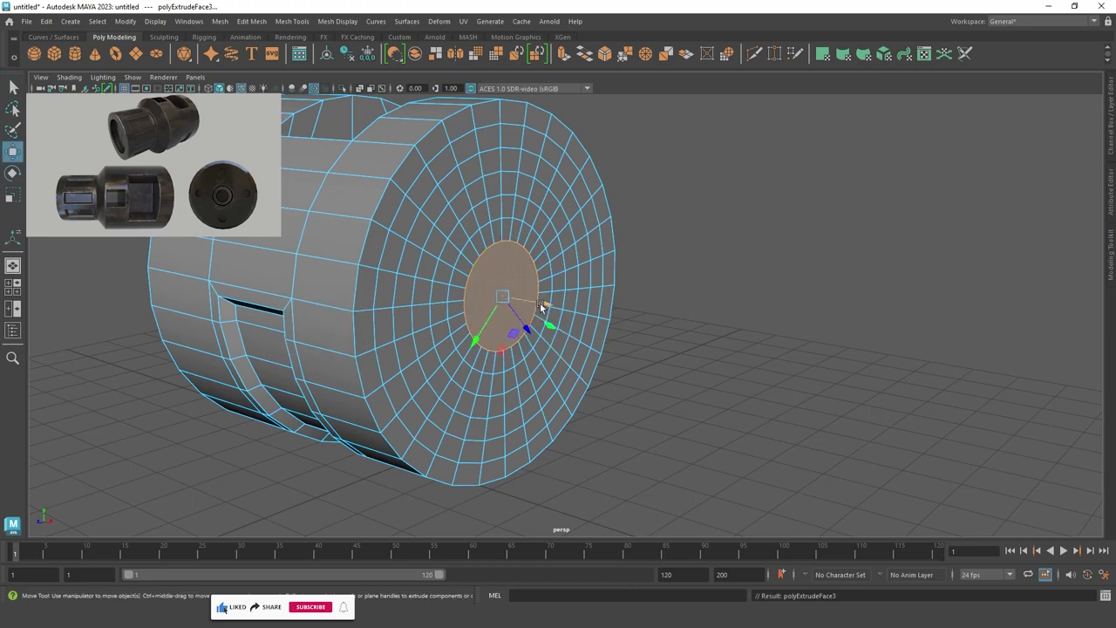
left_click_drag(541, 307, 568, 361)
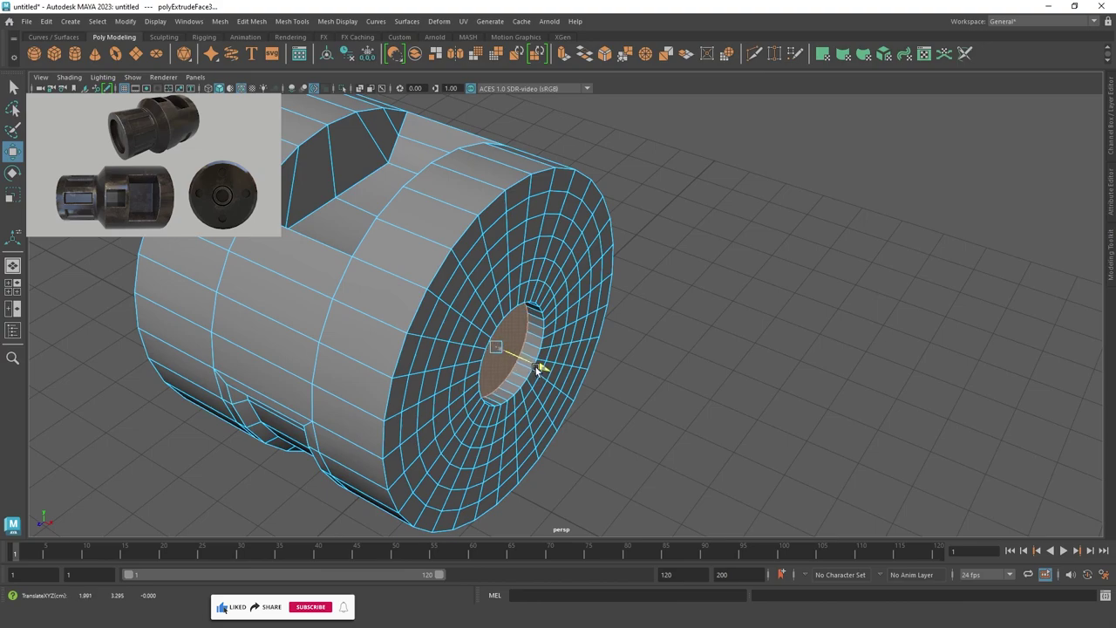
left_click_drag(532, 365, 594, 330, "alt")
left_click(839, 250)
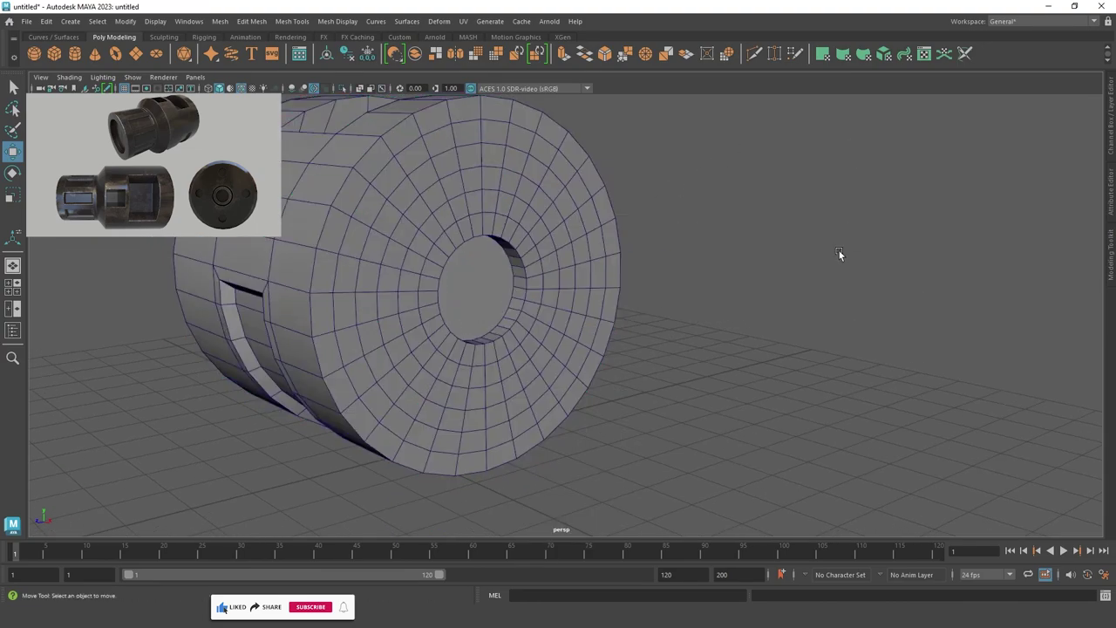
Switch to the side orthographic view and select the cylinder mesh.
mouse_move(839, 250)
left_mouse_down("alt")
mouse_move(696, 294)
mouse_move(639, 358)
mouse_move(553, 297)
mouse_move(567, 267)
left_mouse_up("alt")
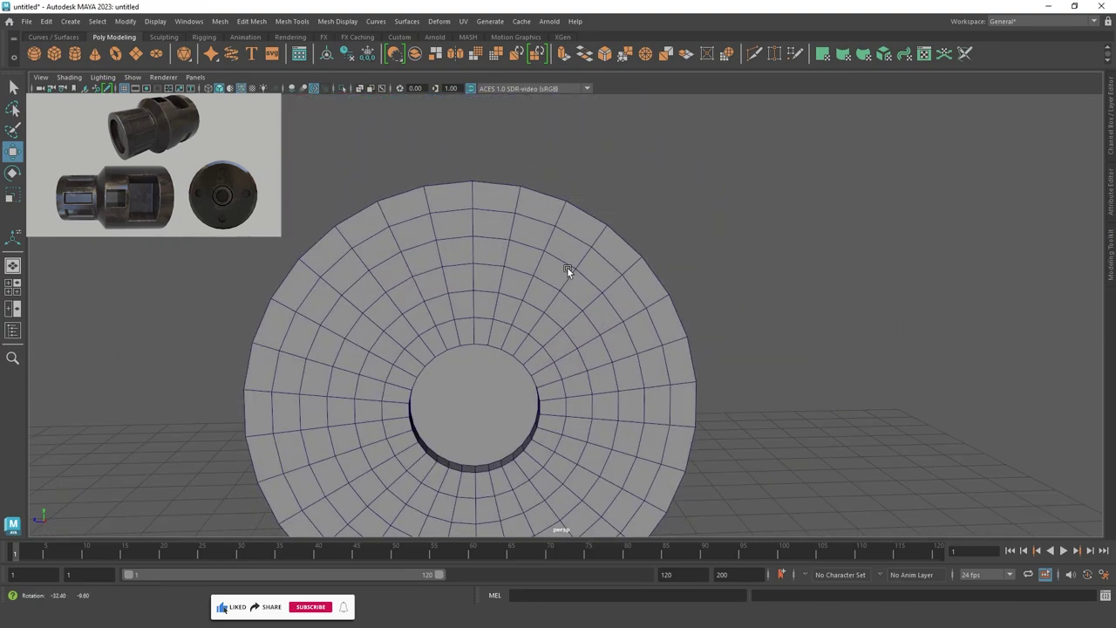
key("space")
key("space")
key("space")
left_click_drag(570, 291, 671, 282)
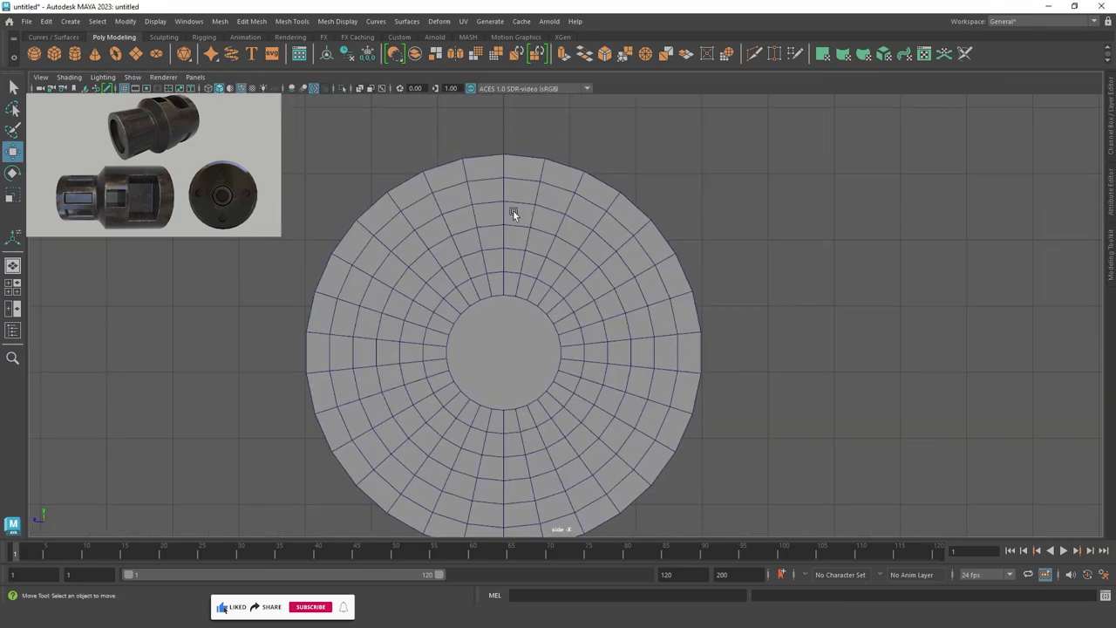
left_click(514, 211)
middle_click_drag(744, 334, 684, 319, "alt")
Create a small cylinder, place it at the disc's top edge and rotate it -90 in Z.
middle_click_drag(536, 235, 557, 236, "alt")
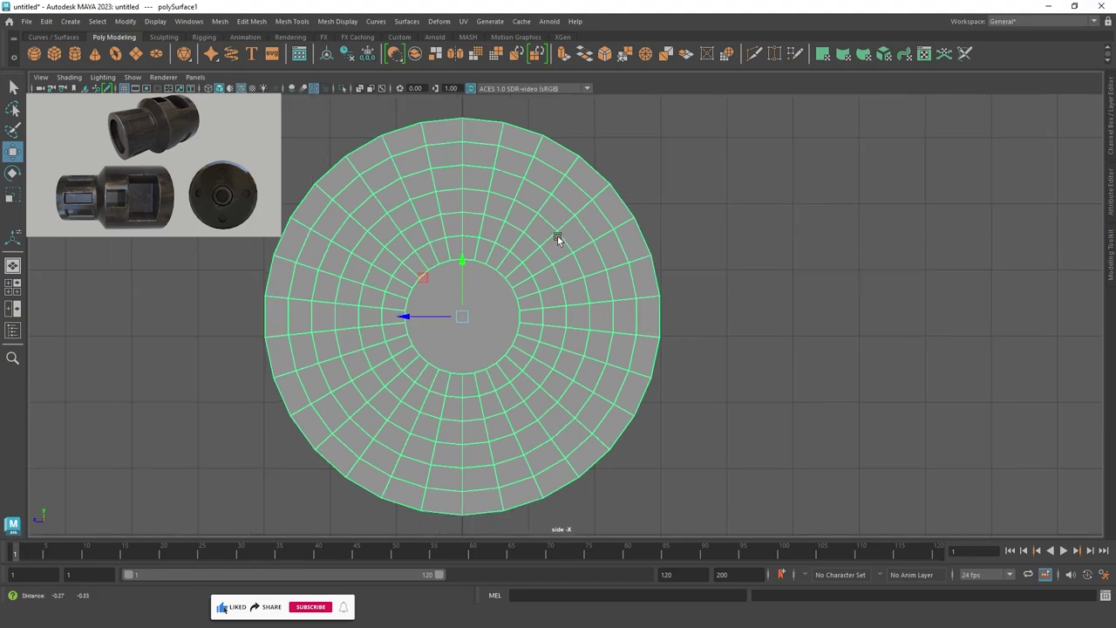
left_click(74, 53)
scroll(644, 351, "down", 2)
scroll(643, 350, "down", 2)
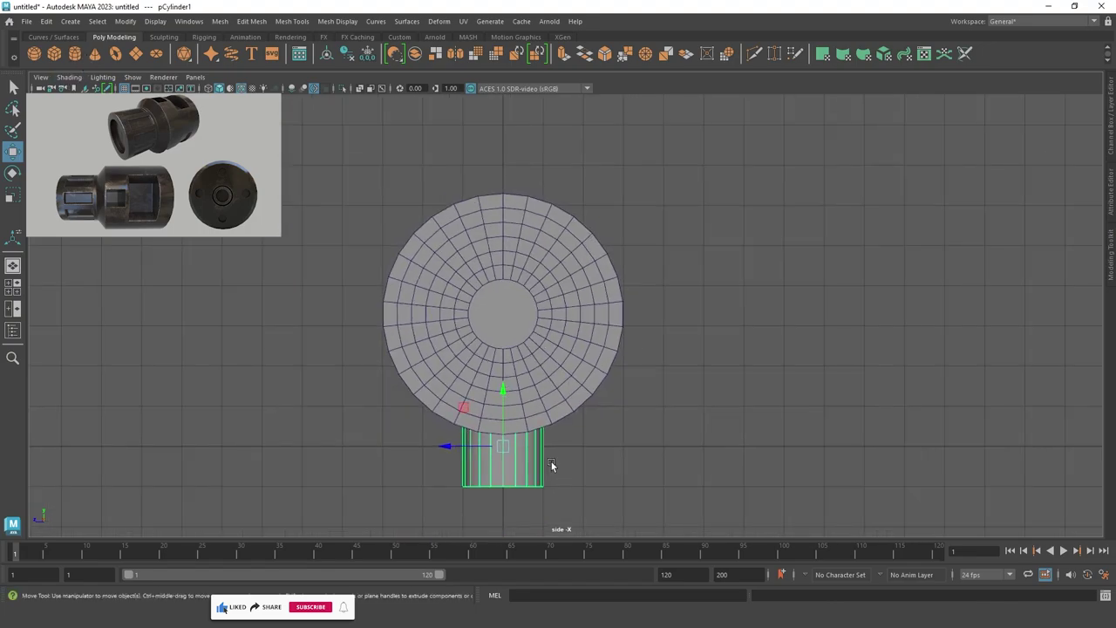
mouse_move(503, 407)
left_mouse_down()
mouse_move(511, 189)
mouse_move(1001, 195)
left_mouse_up()
key("e")
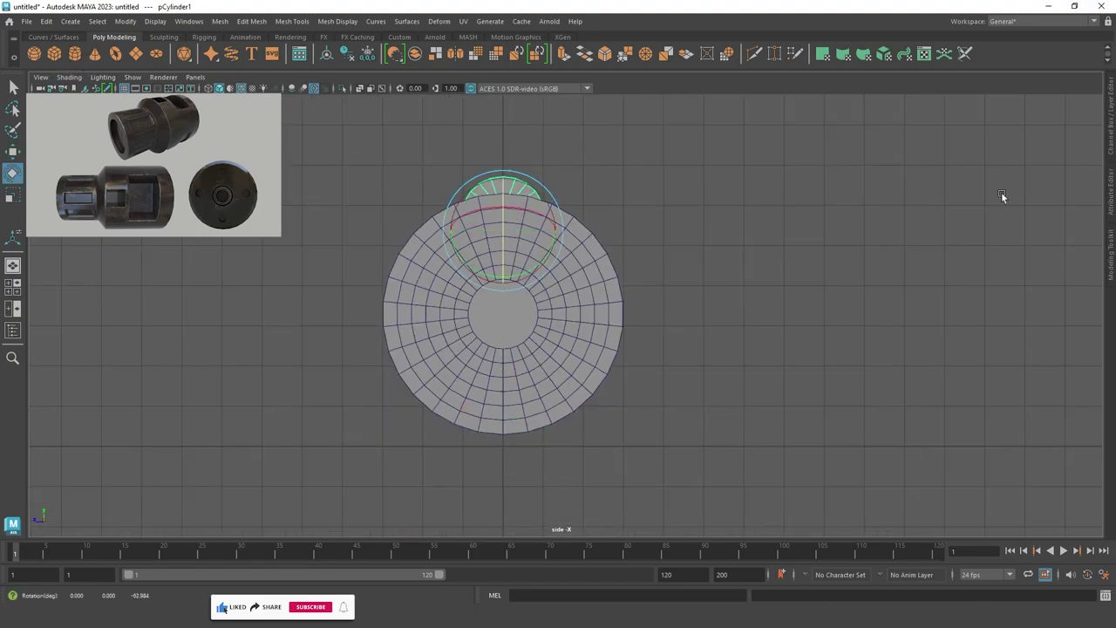
left_click(1111, 142)
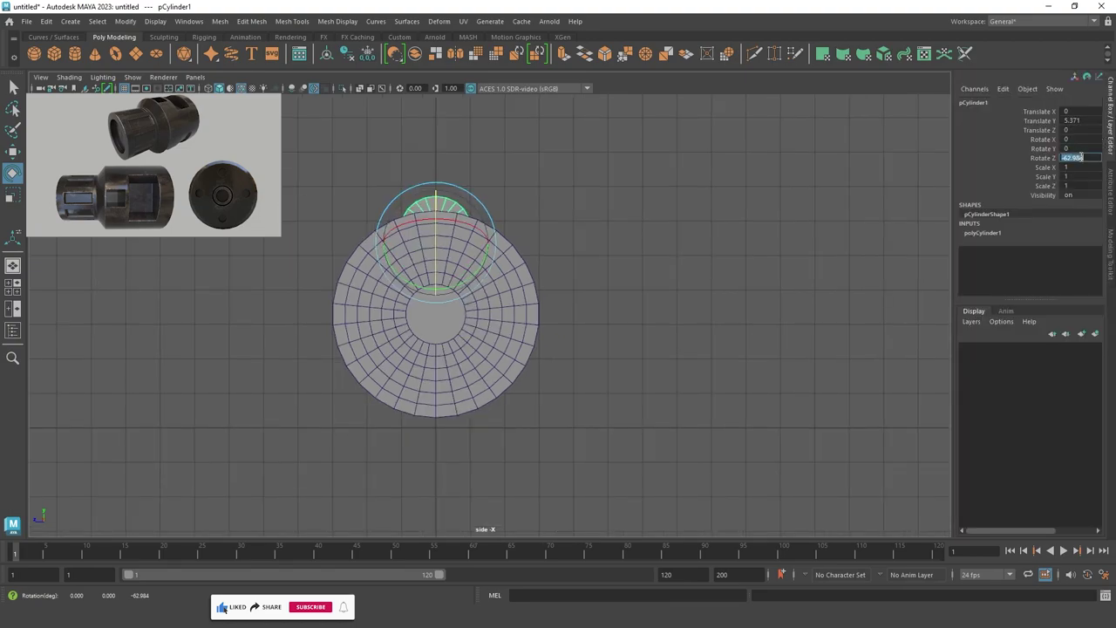
type("-90")
key("Return")
In wireframe, move the small cylinder behind the disc down toward the disc centre.
left_click(303, 95)
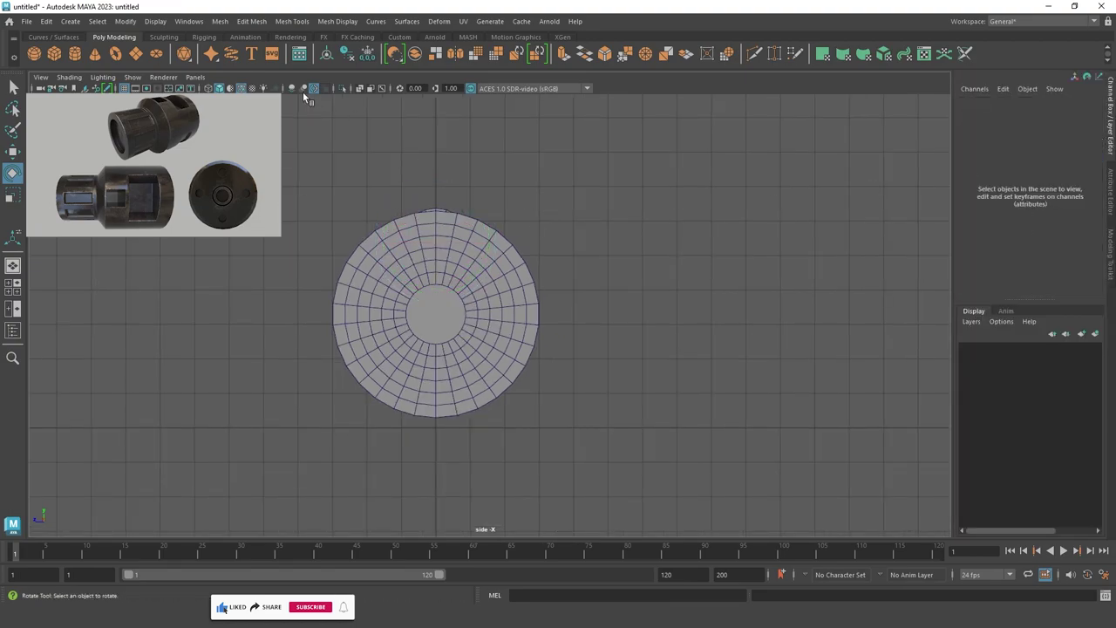
key("4")
scroll(472, 251, "up", 3)
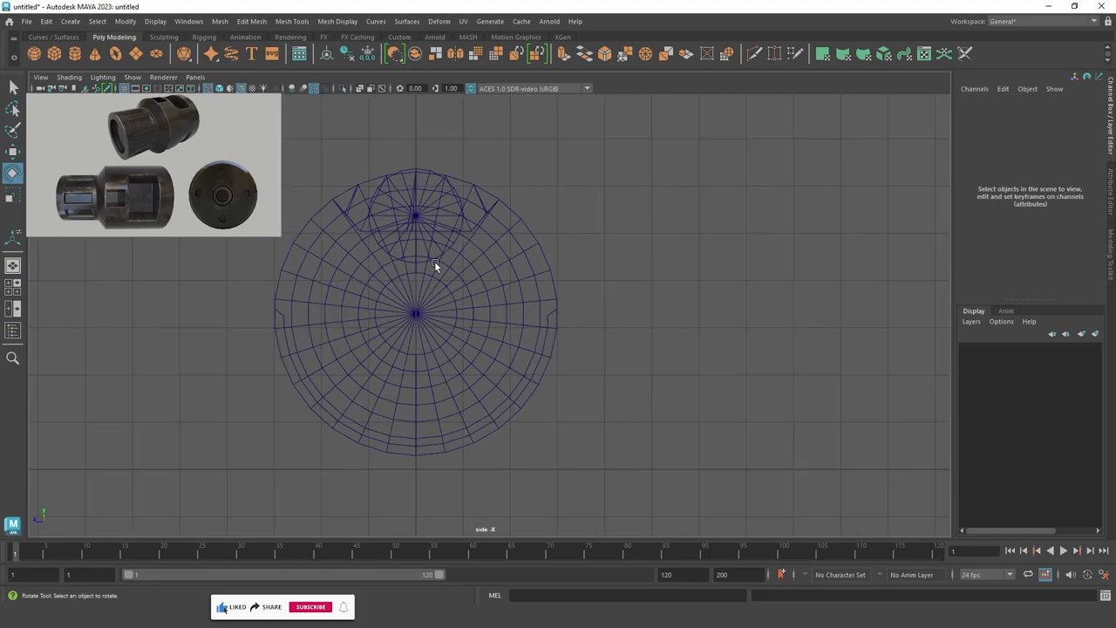
left_click(420, 261)
key("w")
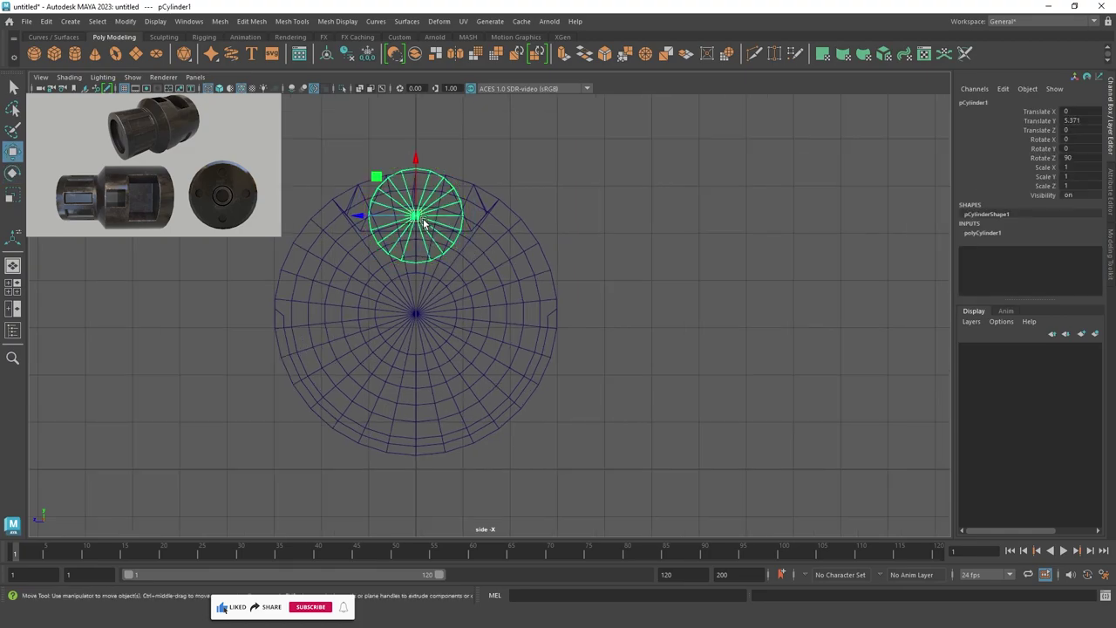
left_click_drag(420, 216, 418, 298)
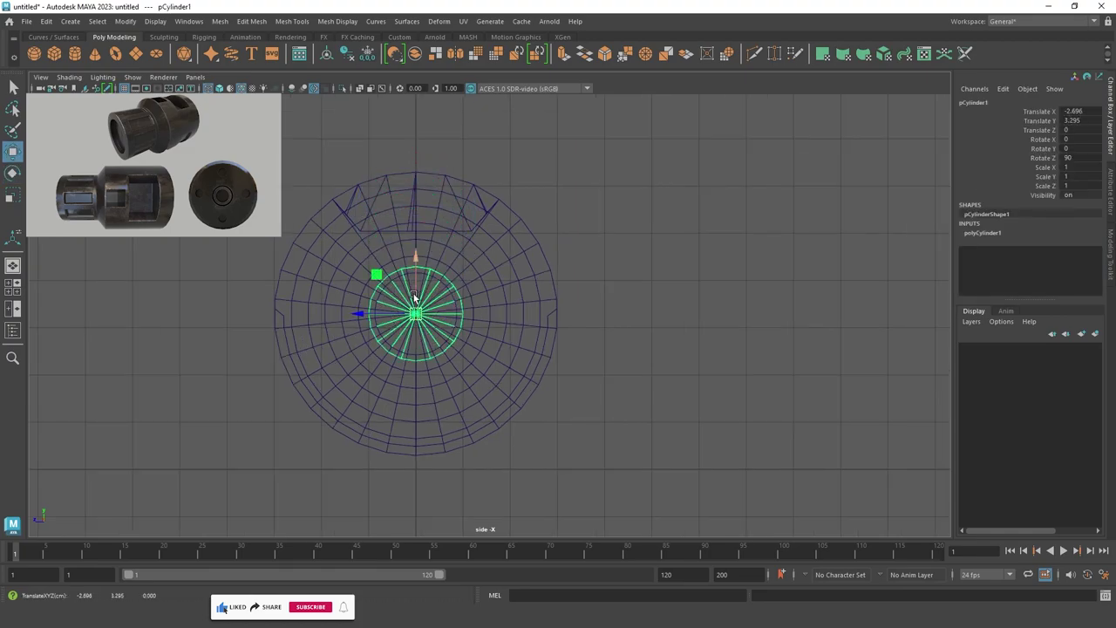
Return to shaded display in a full front view with wireframe edges overlaid.
key("5")
key("space")
mouse_move(573, 323)
left_mouse_down("alt")
mouse_move(223, 326)
mouse_move(427, 376)
left_mouse_up("alt")
key("space")
key("space")
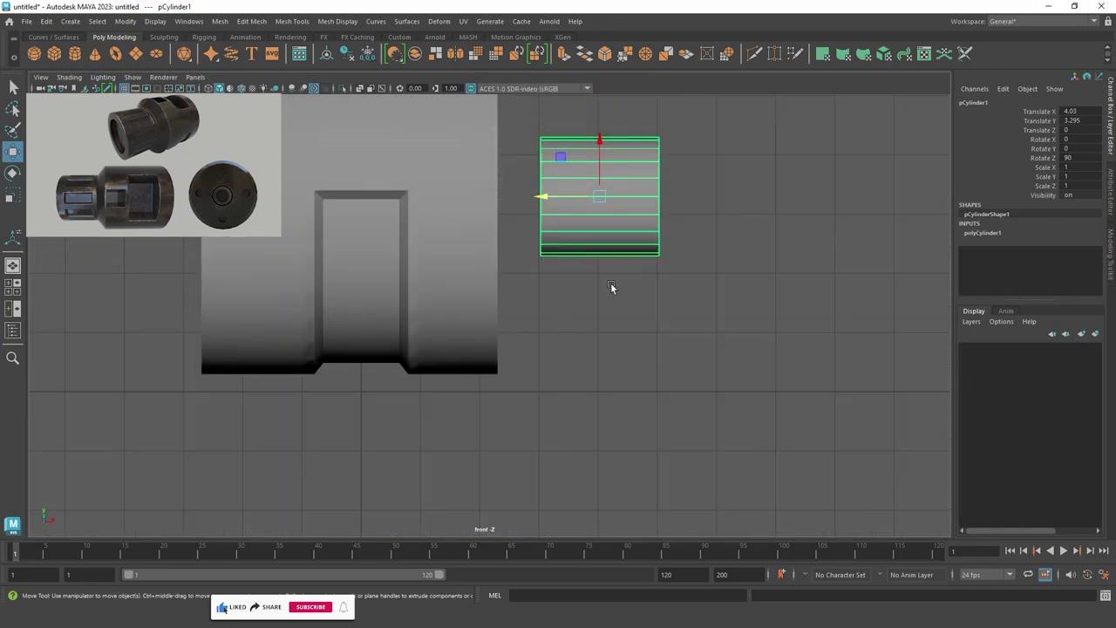
key("space")
key("space")
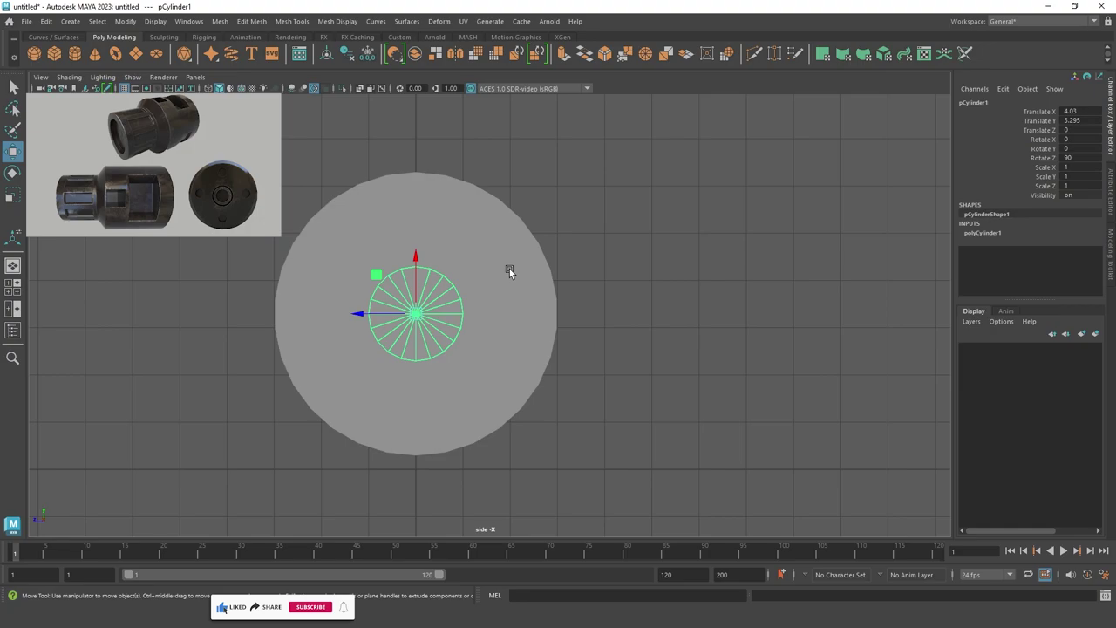
key("4")
key("5")
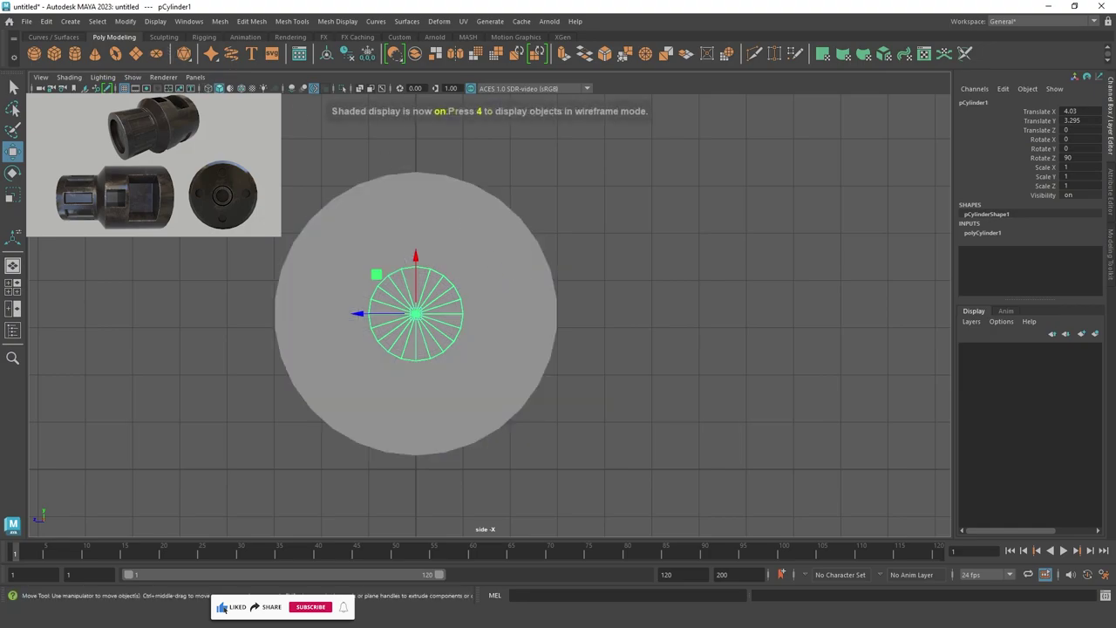
left_click(242, 88)
Move the small cylinder to the top of the disc and give it 8 axis subdivisions.
left_click(628, 200)
scroll(588, 365, "up", 3)
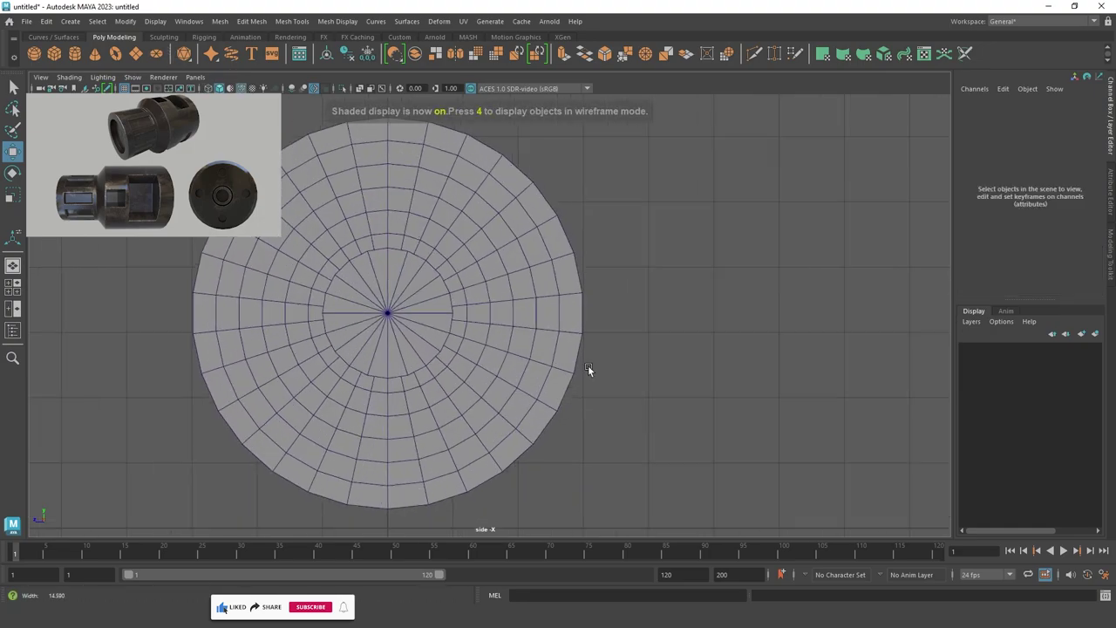
left_click(371, 311)
scroll(403, 359, "down", 2)
left_click_drag(393, 305, 405, 301)
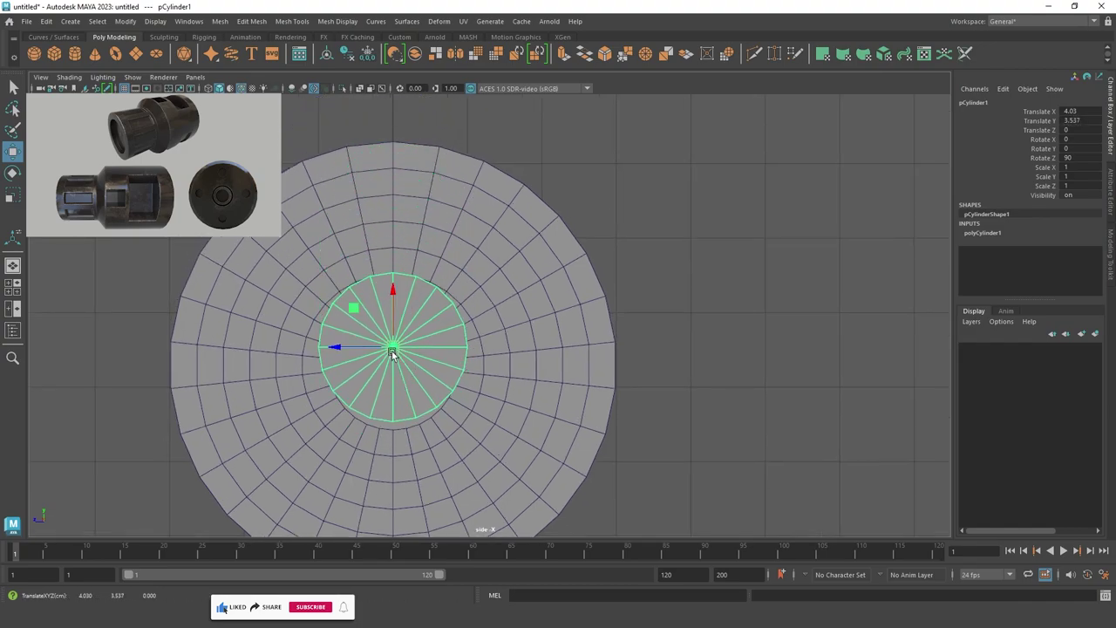
left_click_drag(397, 347, 404, 211)
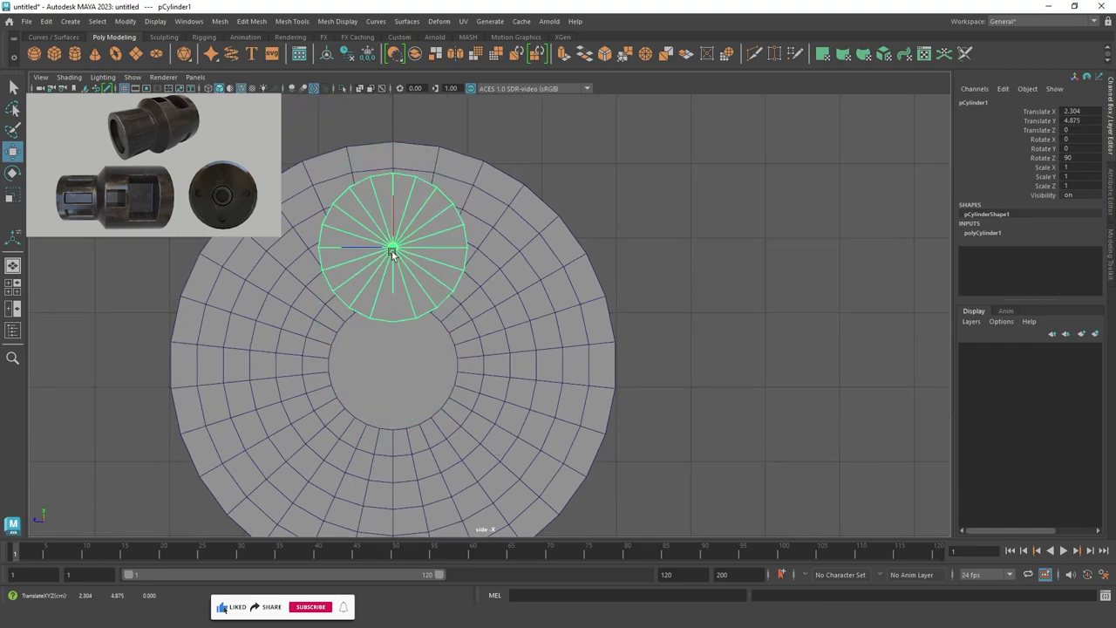
left_click(985, 233)
type("8")
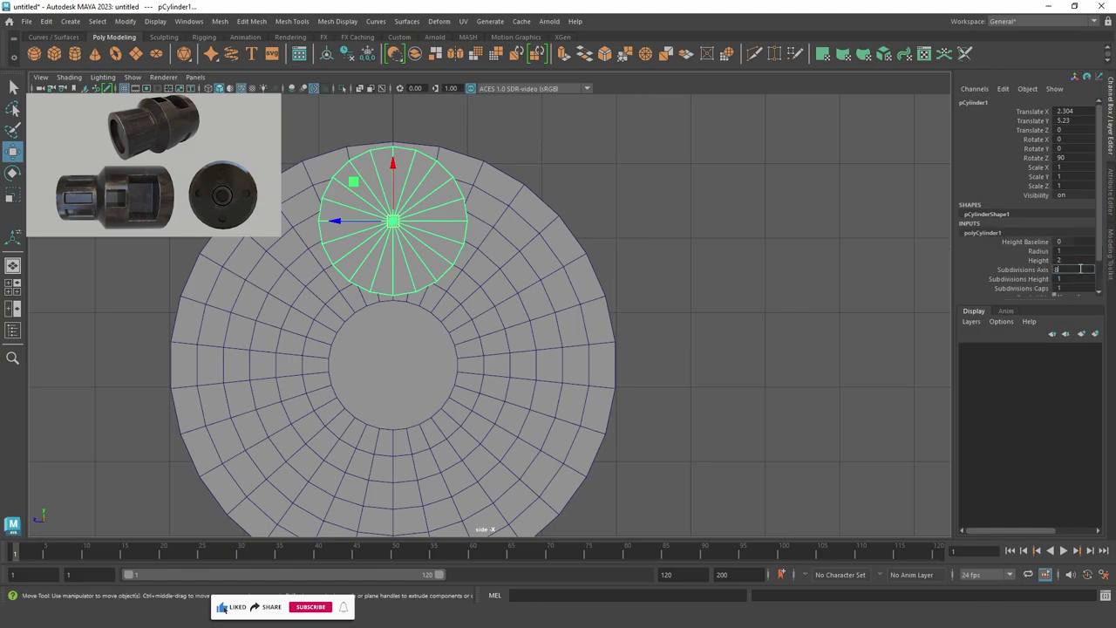
key("Return")
Select the concentric edge rings on the main body's end cap in perspective.
left_click(790, 237)
left_click(494, 272)
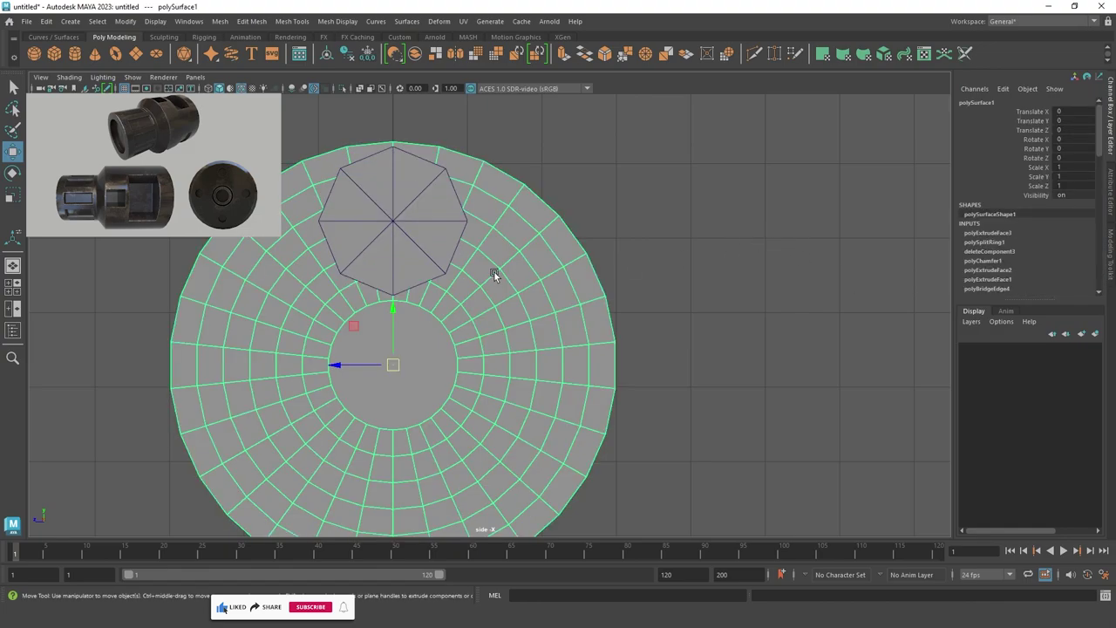
key("space")
mouse_move(602, 209)
left_mouse_down("alt")
mouse_move(477, 277)
mouse_move(366, 207)
left_mouse_up("alt")
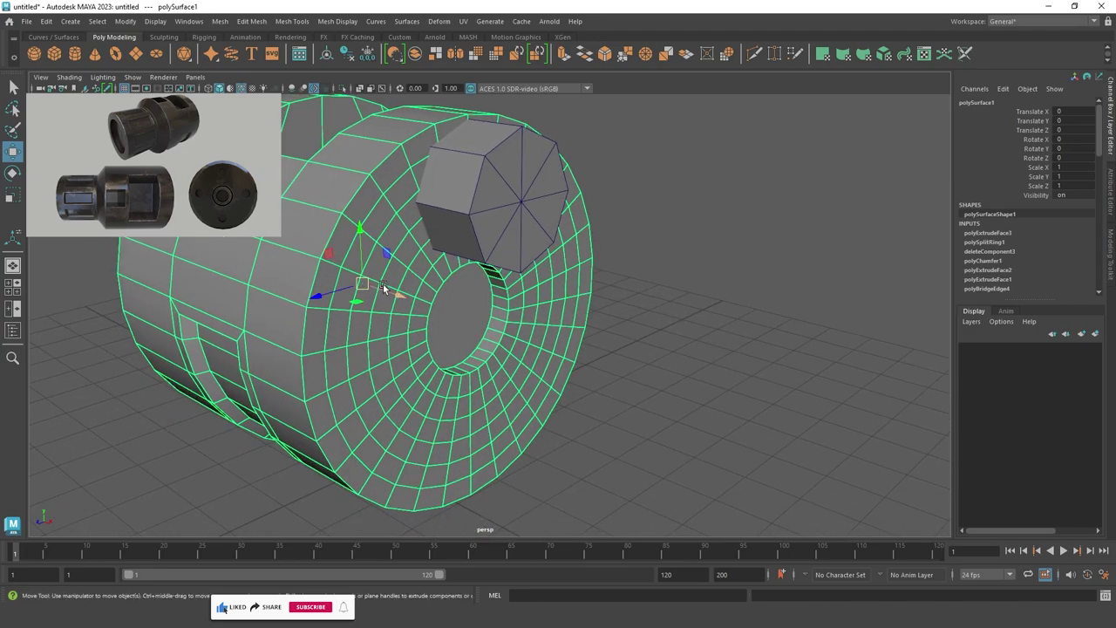
key("F10")
double_click(373, 211)
double_click(401, 260)
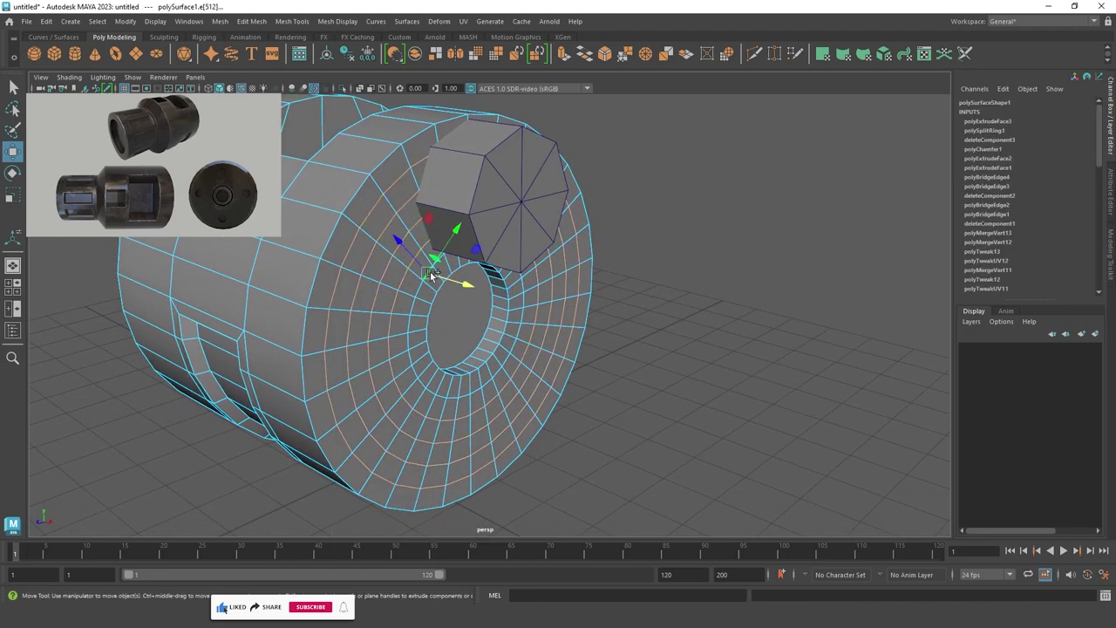
Delete the extra concentric edge rings around the end cap's centre hole.
right_click_drag(433, 274, 554, 369, "shift")
right_click_drag(427, 260, 428, 224, "shift")
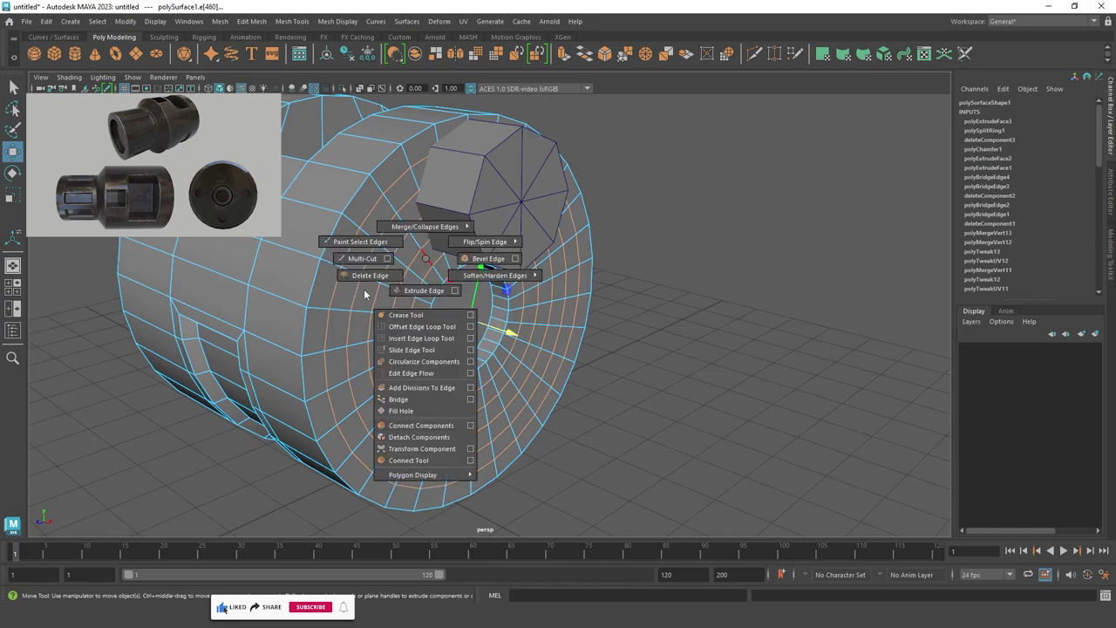
mouse_move(466, 337)
left_mouse_down("alt")
mouse_move(463, 289)
mouse_move(457, 320)
mouse_move(797, 402)
left_mouse_up("alt")
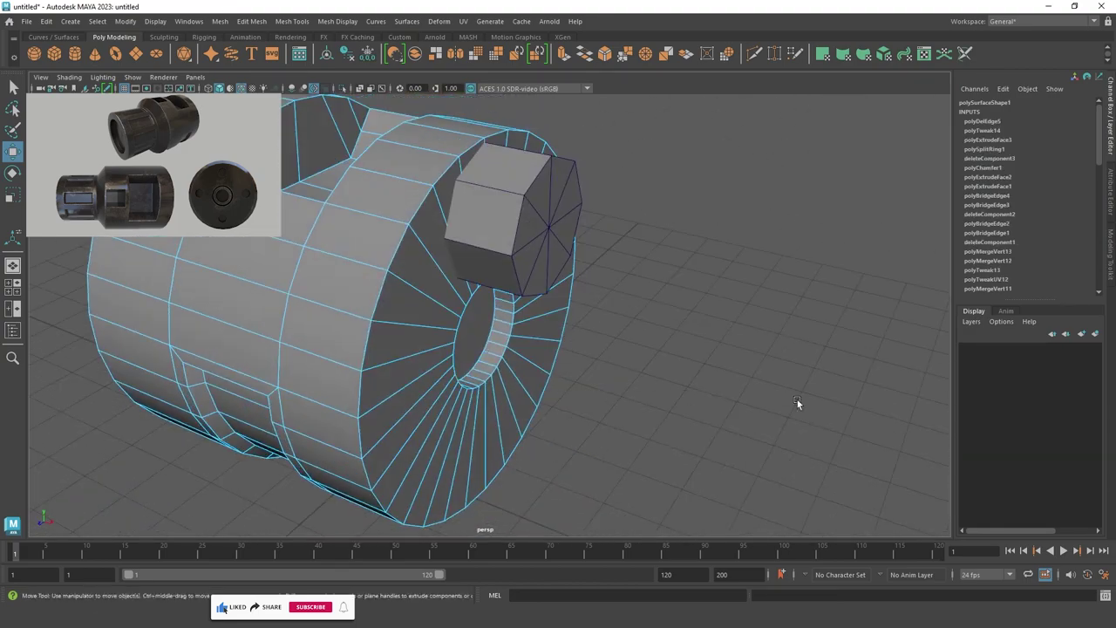
key("q")
key("F8")
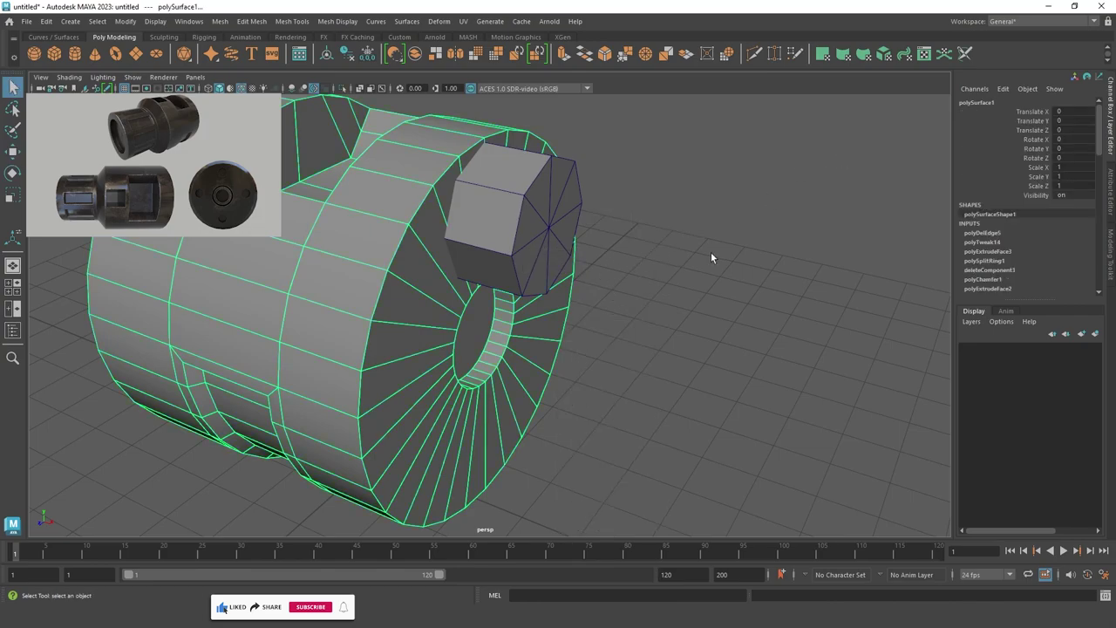
key("space")
mouse_move(660, 273)
left_mouse_down()
mouse_move(668, 316)
mouse_move(741, 292)
left_mouse_up()
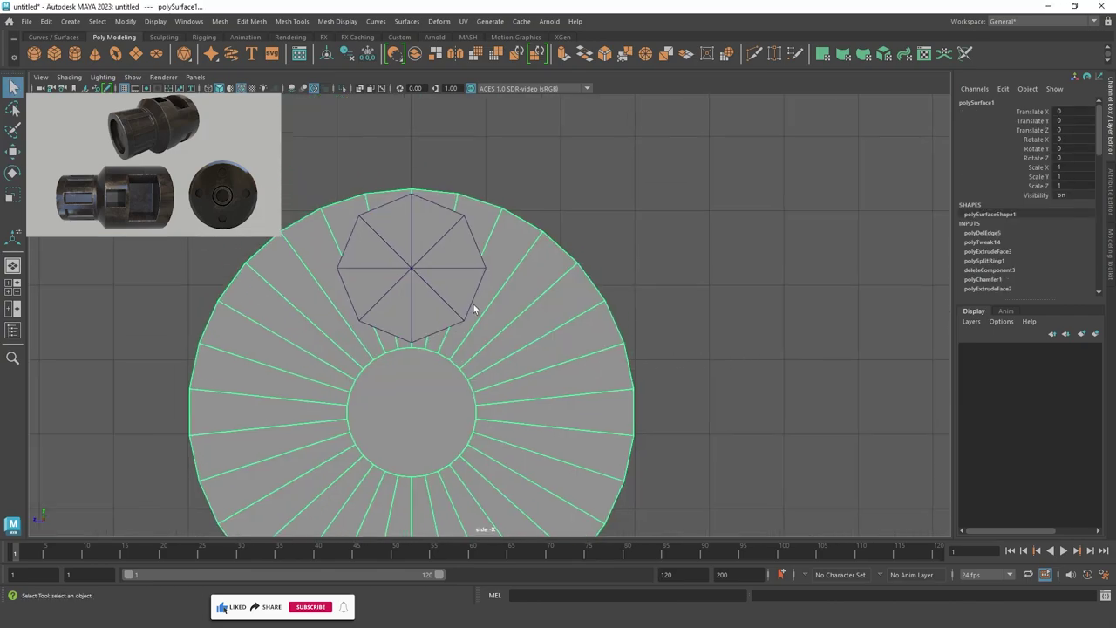
Scale the octagonal bolt down uniformly to about 0.409 in the side view.
left_click(425, 273)
key("t")
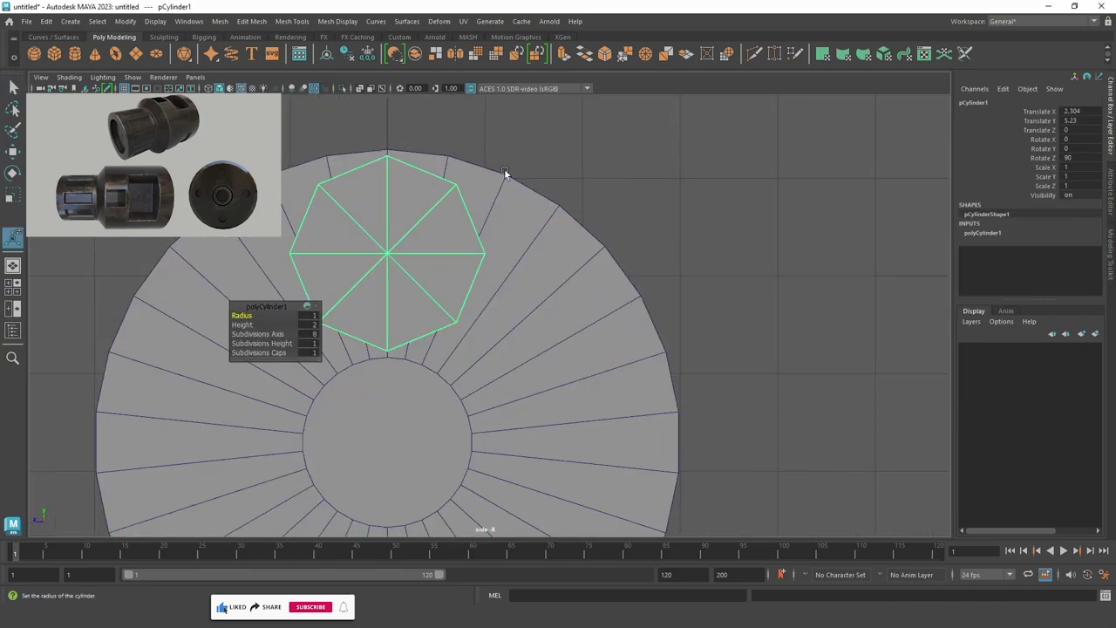
left_click(668, 169)
left_click(448, 228)
key("r")
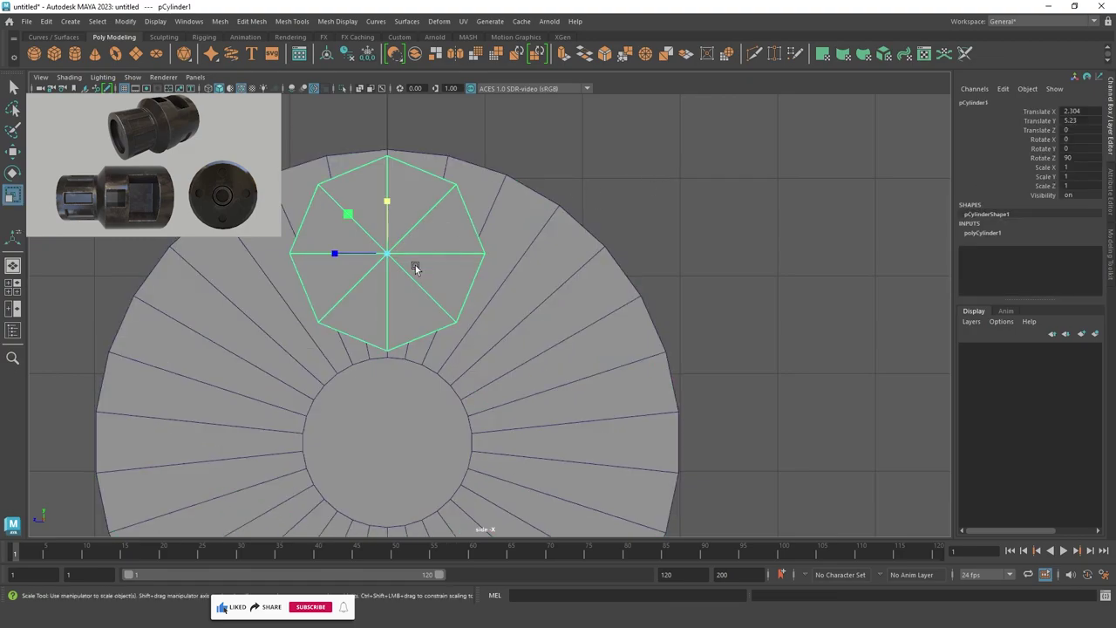
mouse_move(413, 266)
middle_mouse_down()
mouse_move(288, 231)
mouse_move(346, 257)
mouse_move(285, 229)
middle_mouse_up()
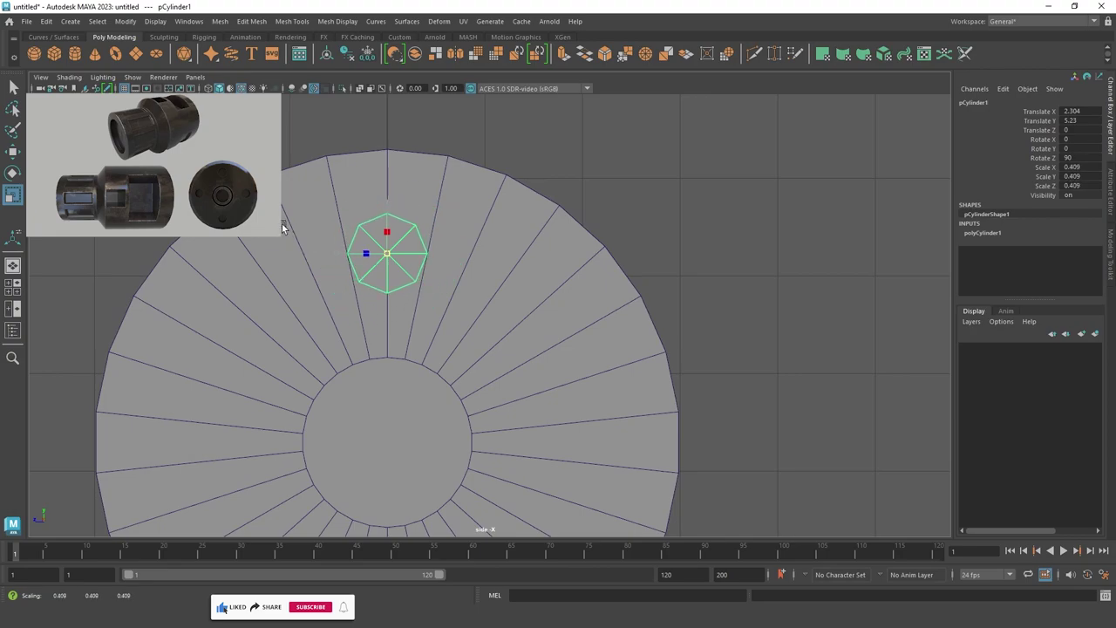
left_click(649, 169)
Select the small bolt and frame the whole end cap in the side view.
key("space")
key("space")
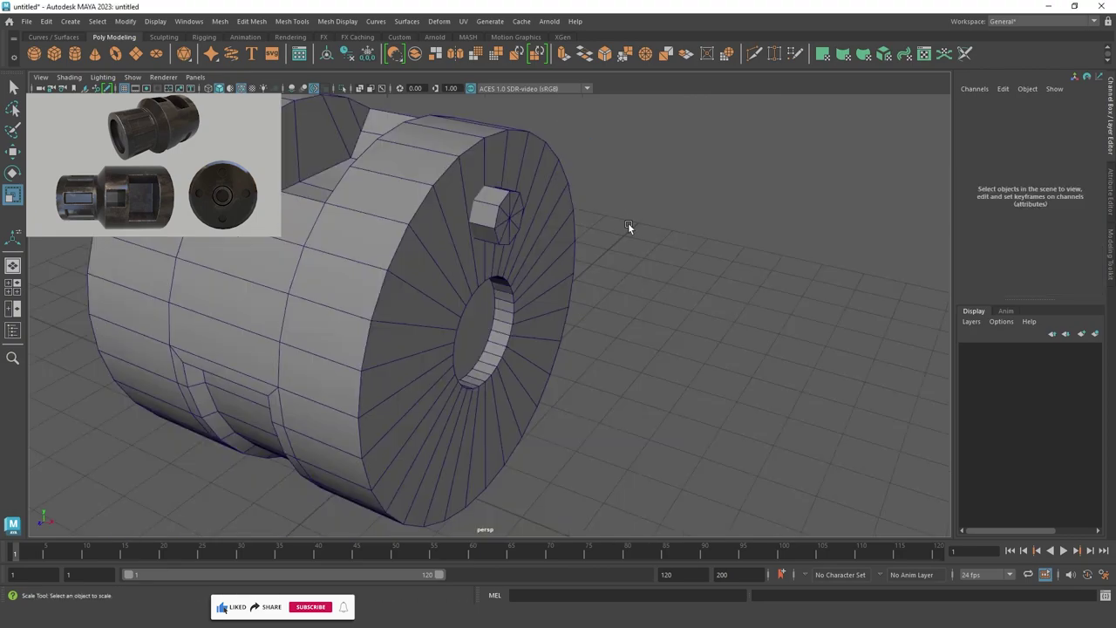
mouse_move(633, 247)
left_mouse_down("alt")
mouse_move(542, 254)
mouse_move(594, 258)
mouse_move(613, 256)
mouse_move(522, 241)
mouse_move(617, 257)
mouse_move(636, 239)
mouse_move(642, 177)
mouse_move(588, 226)
mouse_move(639, 248)
mouse_move(635, 230)
left_mouse_up("alt")
left_click(431, 165)
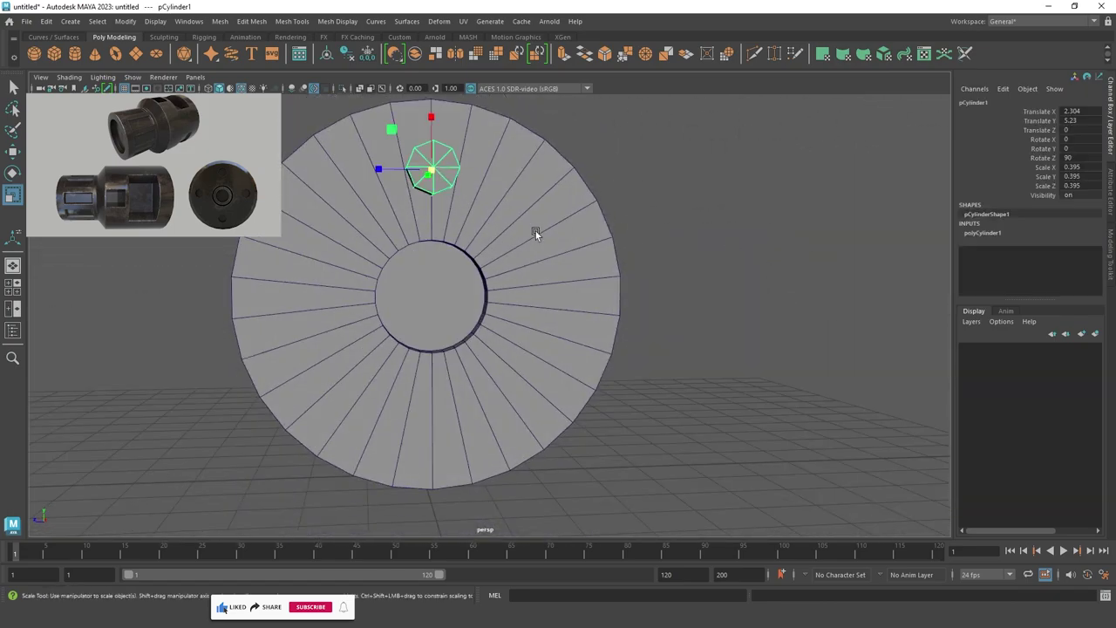
key("space")
key("space")
key("space")
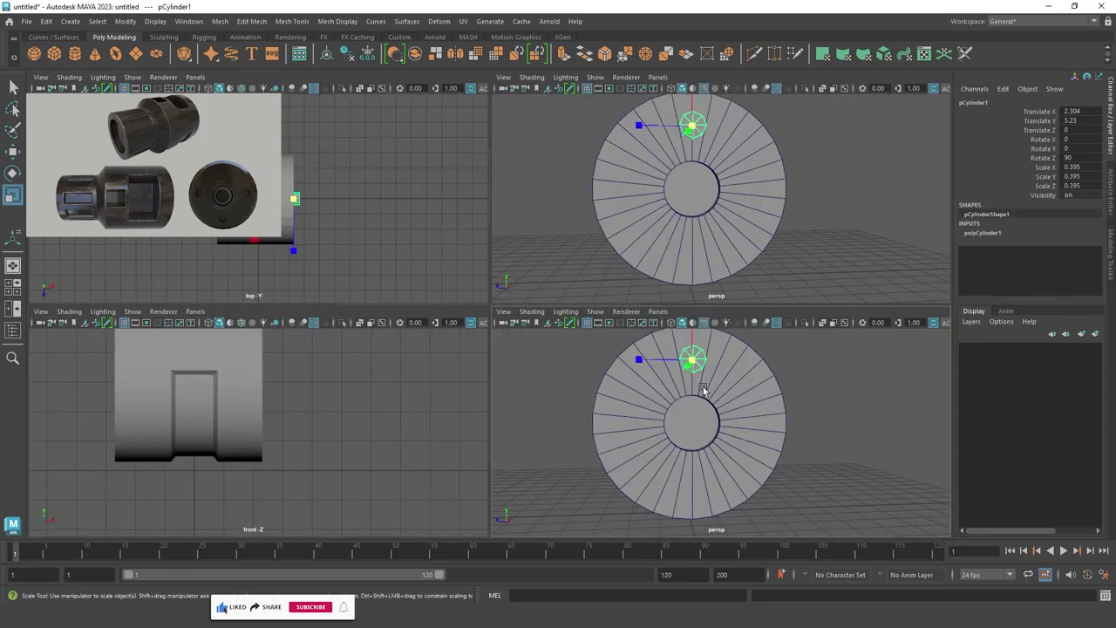
key("space")
left_click_drag(681, 307, 492, 364)
right_click_drag(523, 290, 433, 283, "alt")
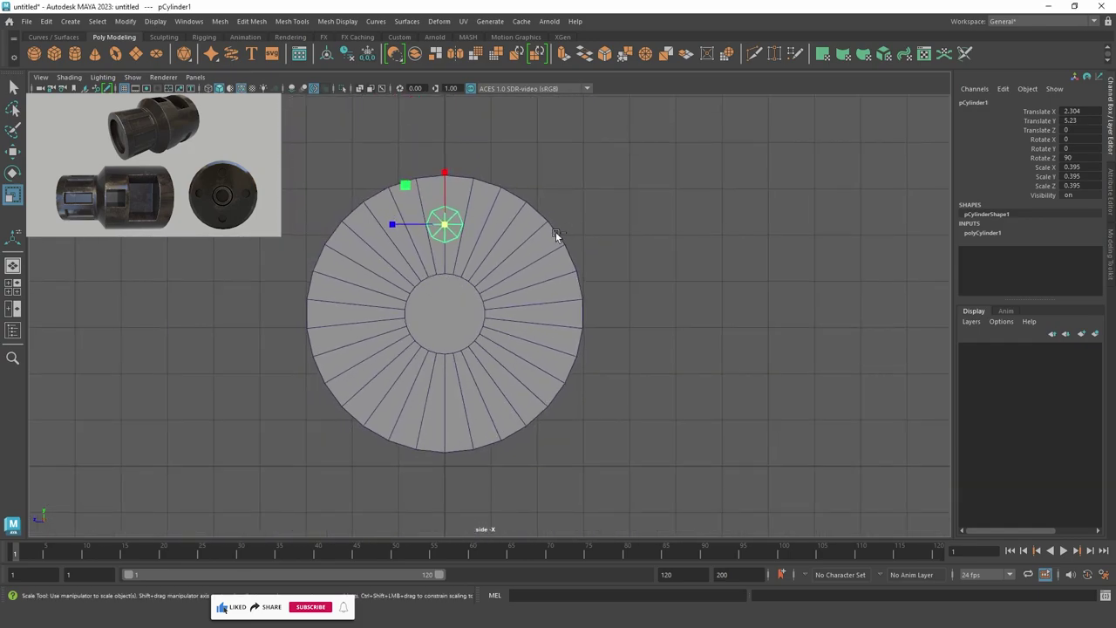
Duplicate the bolt and move the copy below the centre hole.
key("ctrl+d")
key("w")
left_click_drag(447, 165, 469, 338)
Shrink the upper bolt slightly to about 0.395 so both bolts match.
scroll(819, 330, "up", 3)
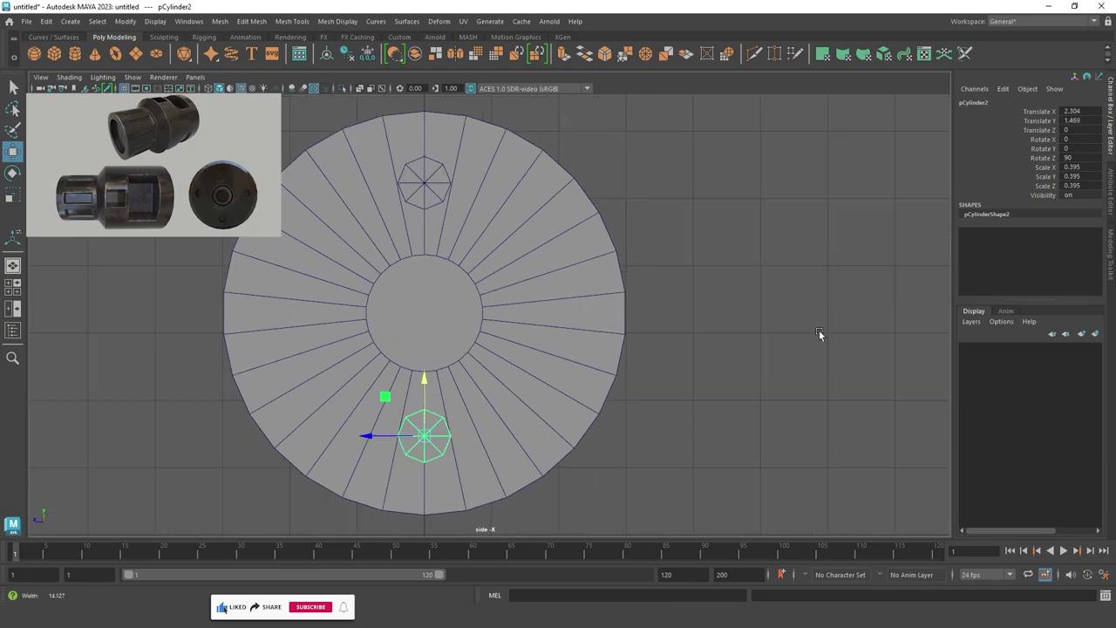
scroll(441, 339, "up", 1)
left_click(419, 195)
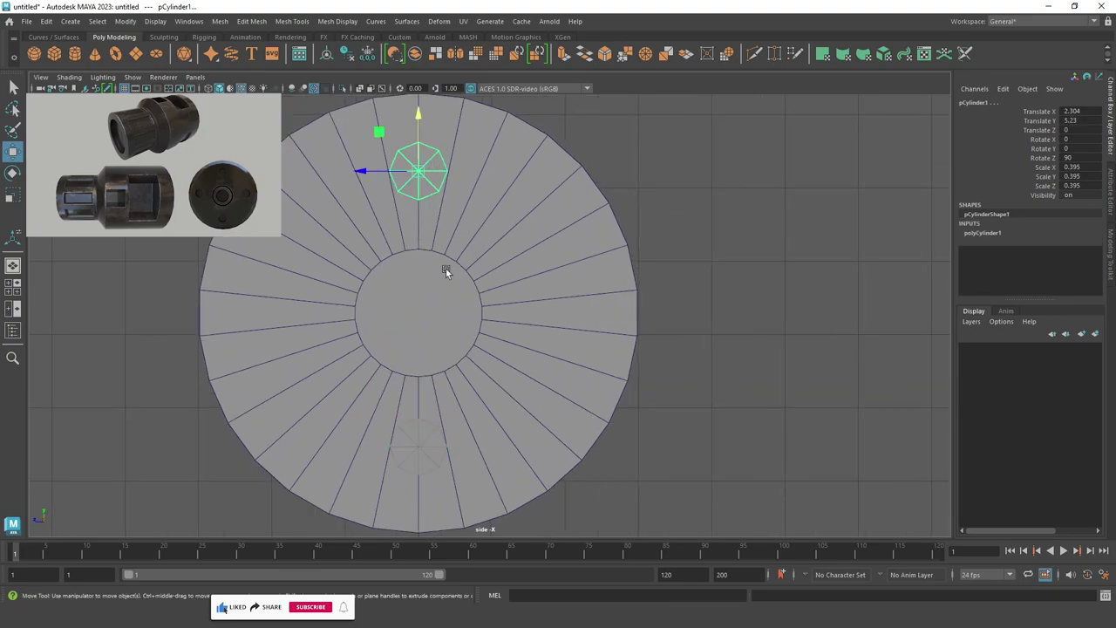
key("r")
left_click_drag(419, 171, 417, 172)
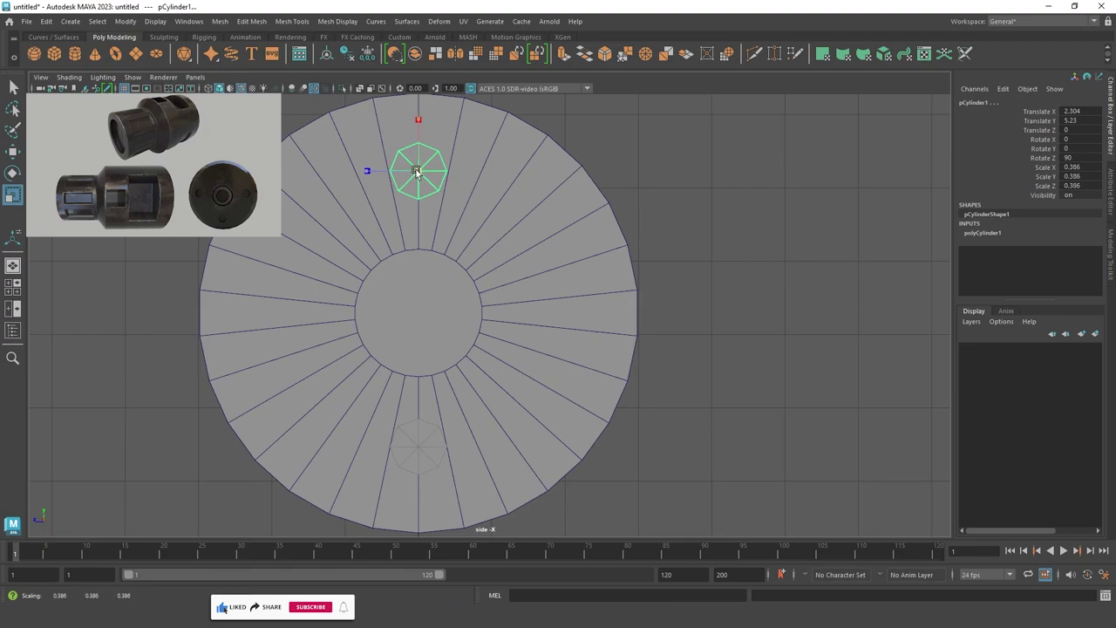
left_click(726, 157)
key("space")
key("space")
mouse_move(683, 305)
left_mouse_down("alt")
mouse_move(722, 273)
mouse_move(621, 281)
mouse_move(687, 306)
mouse_move(728, 307)
mouse_move(670, 312)
left_mouse_up("alt")
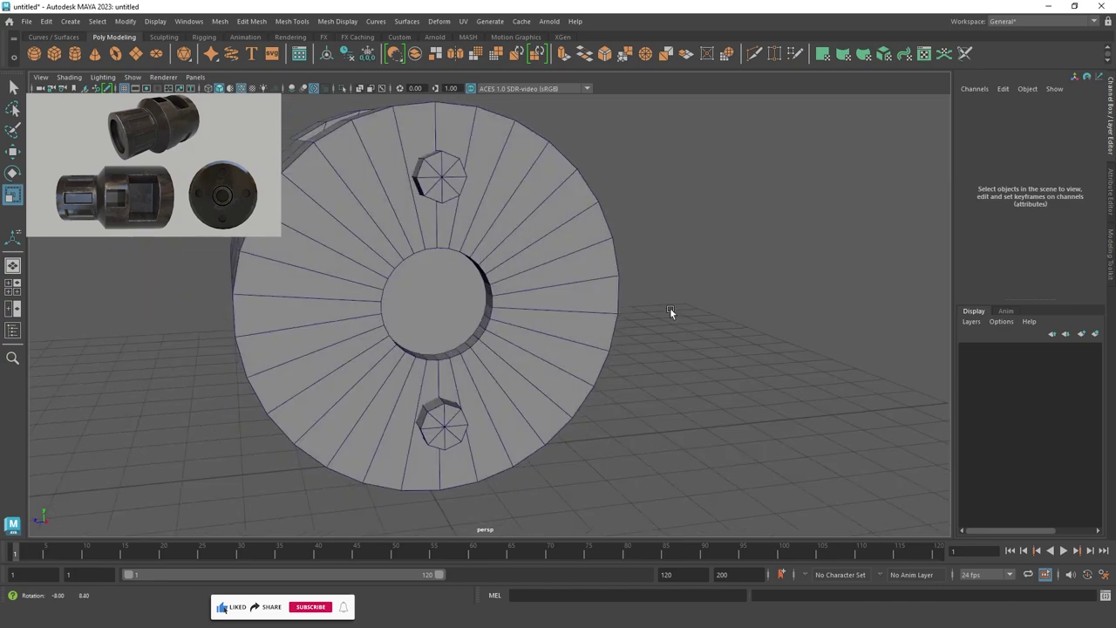
left_click_drag(475, 201, 587, 270, "alt")
Select the part body and activate Multi-Cut from the Modeling Toolkit.
left_click(587, 271)
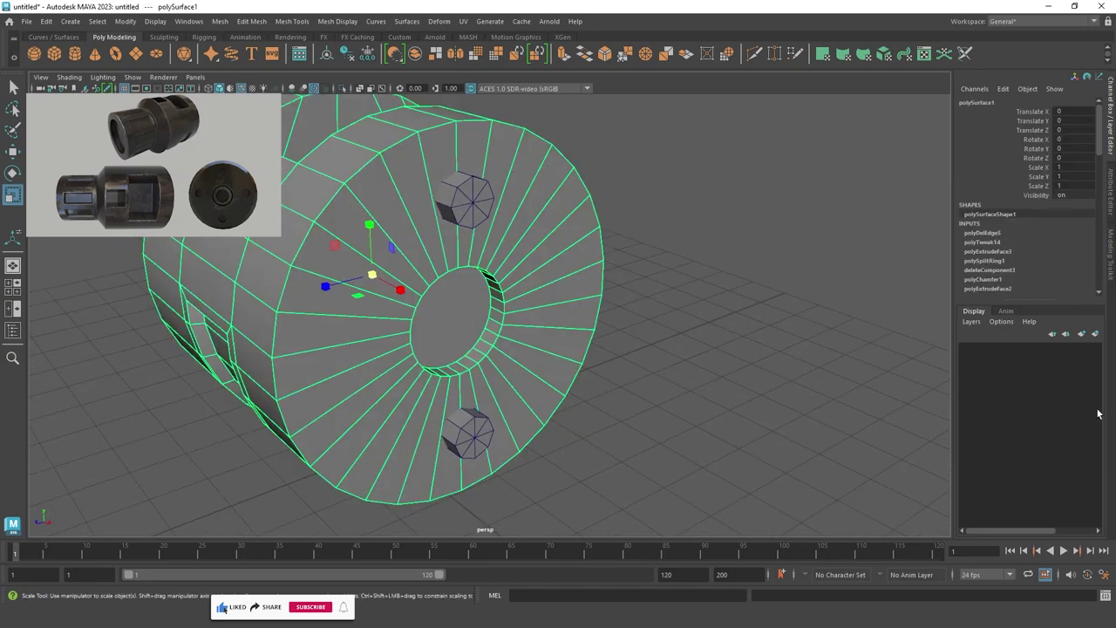
left_click(1110, 257)
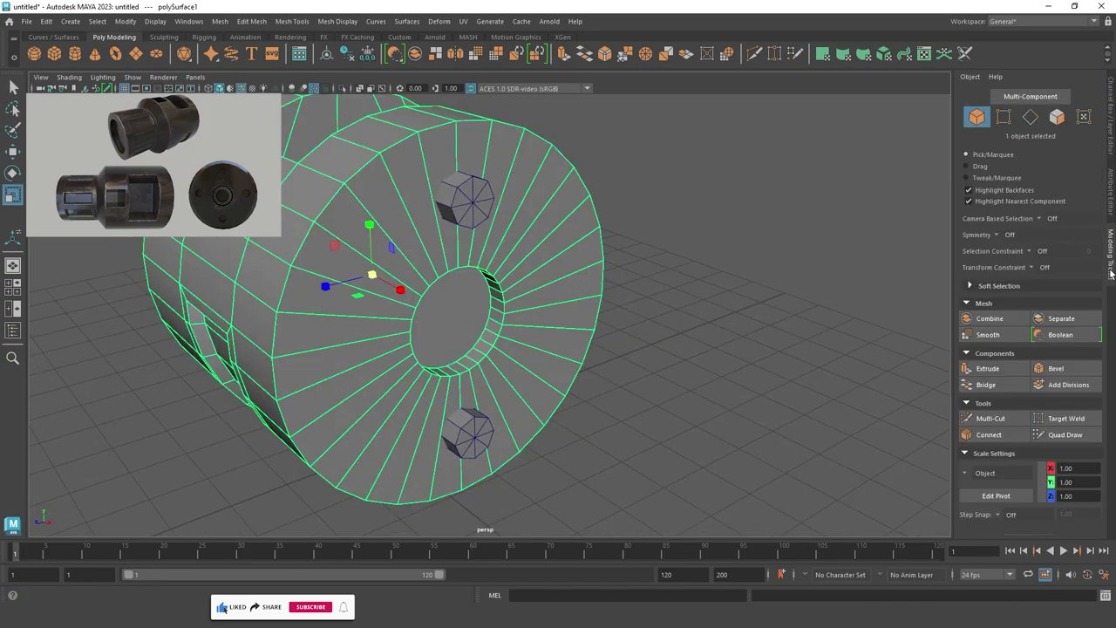
left_click(990, 418)
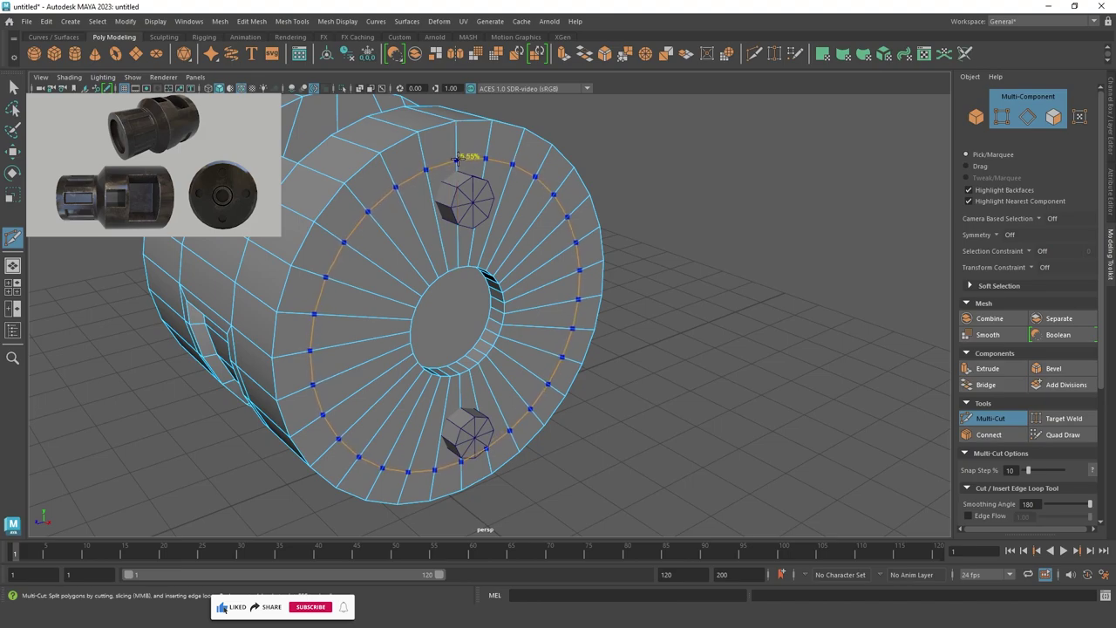
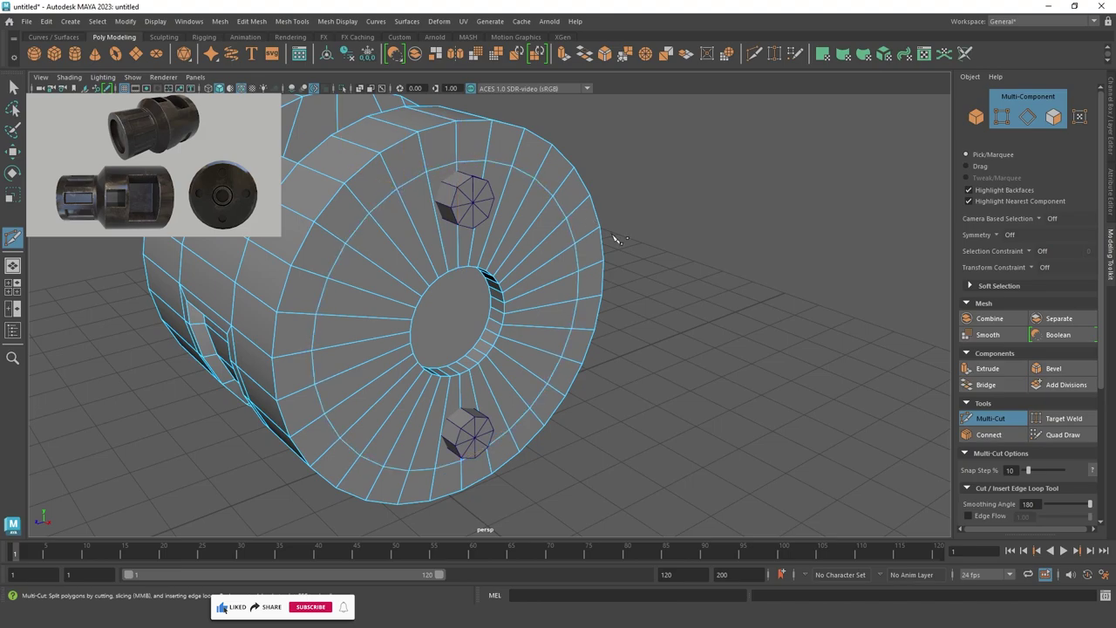
Orbit, zoom and pan to frame the hole in the cylinder's cap.
left_click_drag(610, 236, 549, 187, "alt")
scroll(534, 281, "up", 5)
mouse_move(538, 283)
left_mouse_down("alt")
mouse_move(548, 285)
mouse_move(519, 250)
left_mouse_up("alt")
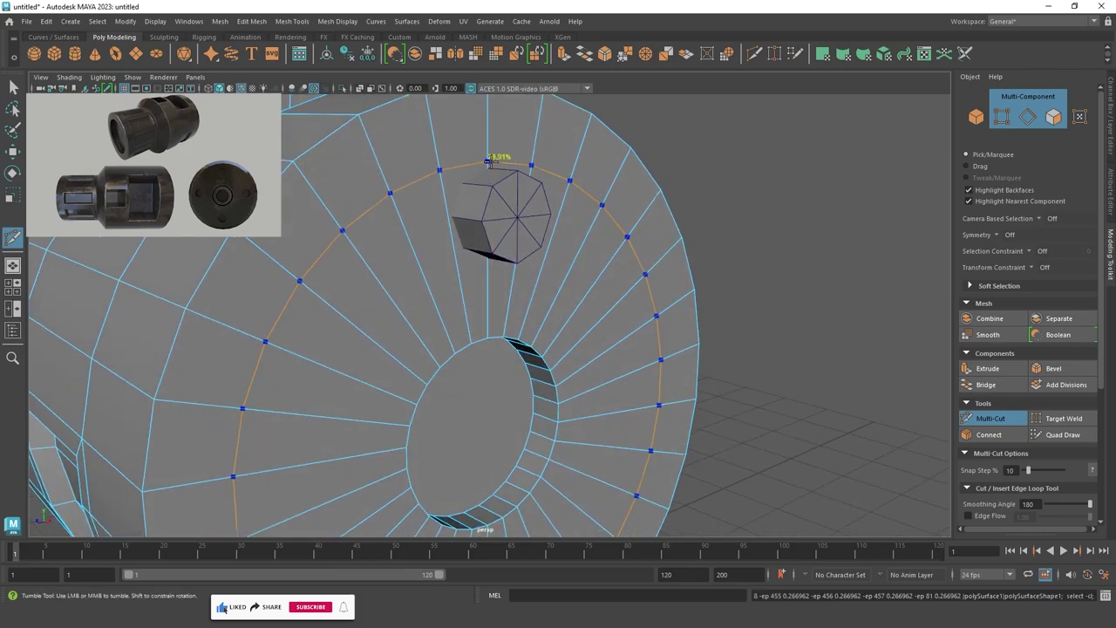
left_click_drag(508, 135, 485, 254, "alt")
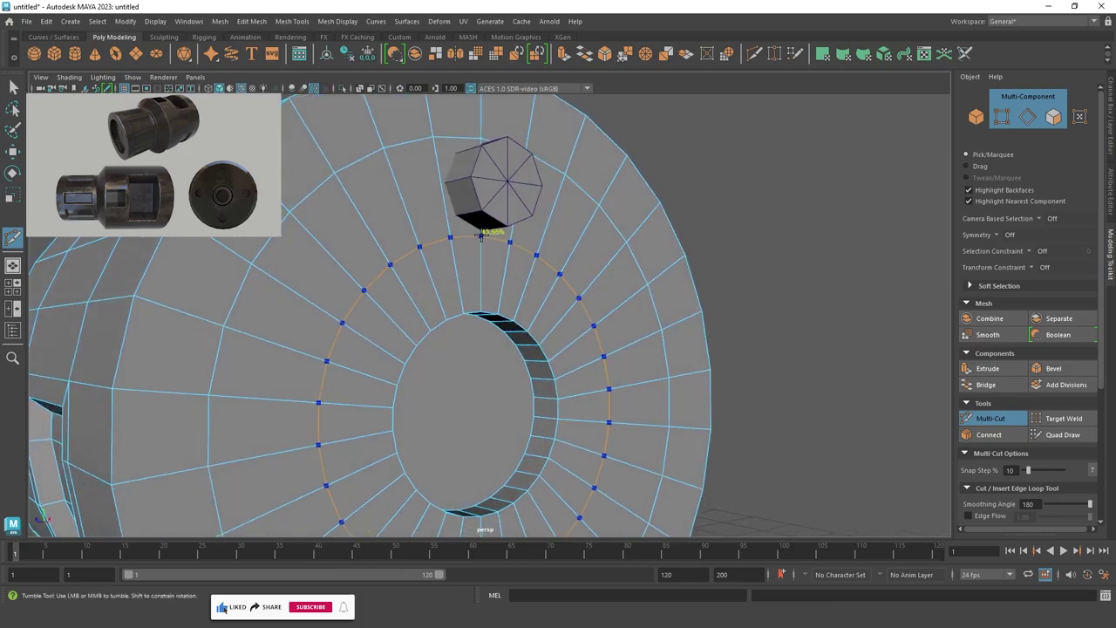
left_click_drag(574, 279, 523, 340, "alt")
middle_click_drag(523, 340, 515, 362, "alt")
mouse_move(515, 362)
left_mouse_down("alt")
mouse_move(498, 336)
mouse_move(506, 369)
mouse_move(468, 353)
mouse_move(478, 330)
mouse_move(395, 351)
mouse_move(437, 357)
left_mouse_up("alt")
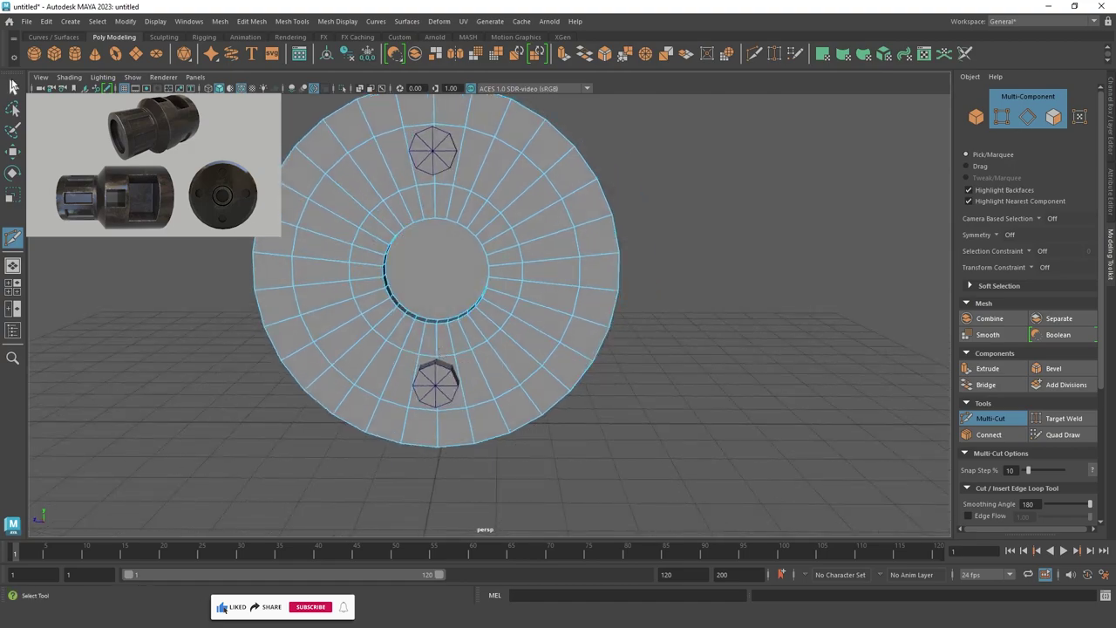
Leave the cutting tool and reselect just the disc mesh, orbiting around it.
left_click(13, 84)
left_click(829, 119)
left_click(614, 224)
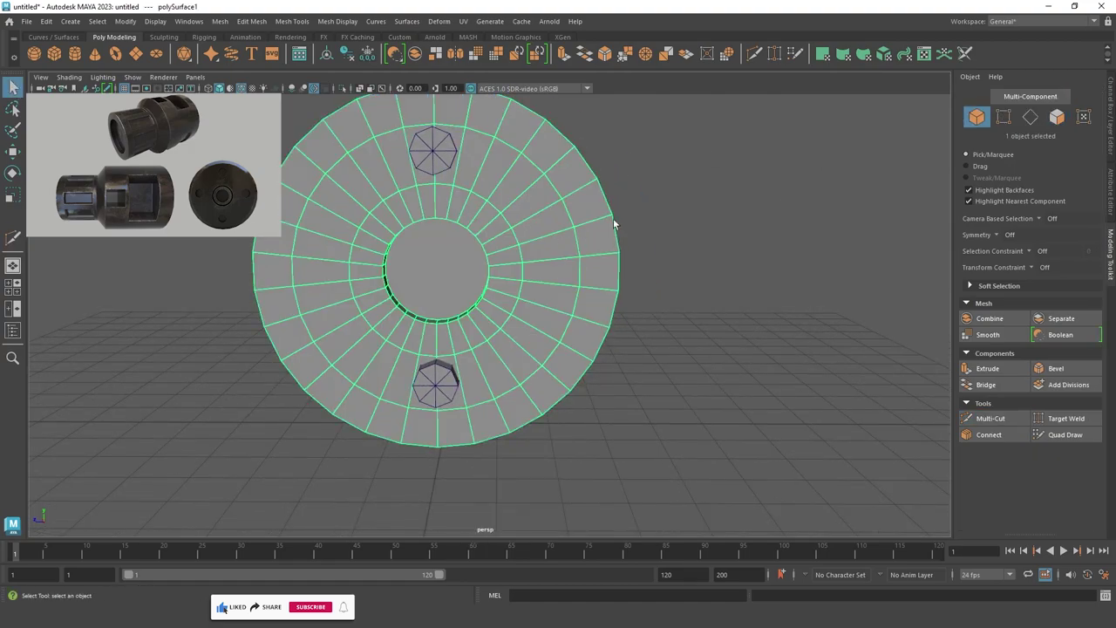
mouse_move(614, 224)
left_mouse_down("alt")
mouse_move(377, 250)
mouse_move(401, 243)
left_mouse_up("alt")
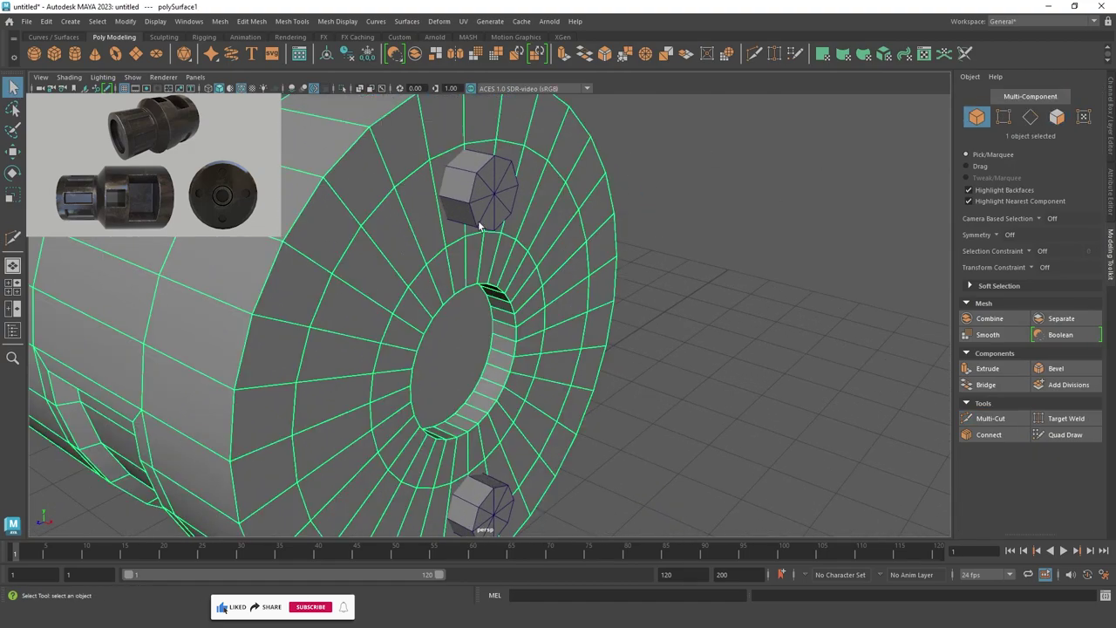
left_click(485, 188, "shift")
mouse_move(485, 187)
left_mouse_down("alt")
mouse_move(780, 239)
mouse_move(701, 266)
left_mouse_up("alt")
left_click(594, 215, "shift")
mouse_move(594, 215)
left_mouse_down("alt")
mouse_move(543, 204)
mouse_move(576, 259)
mouse_move(341, 316)
left_mouse_up("alt")
left_click(340, 316)
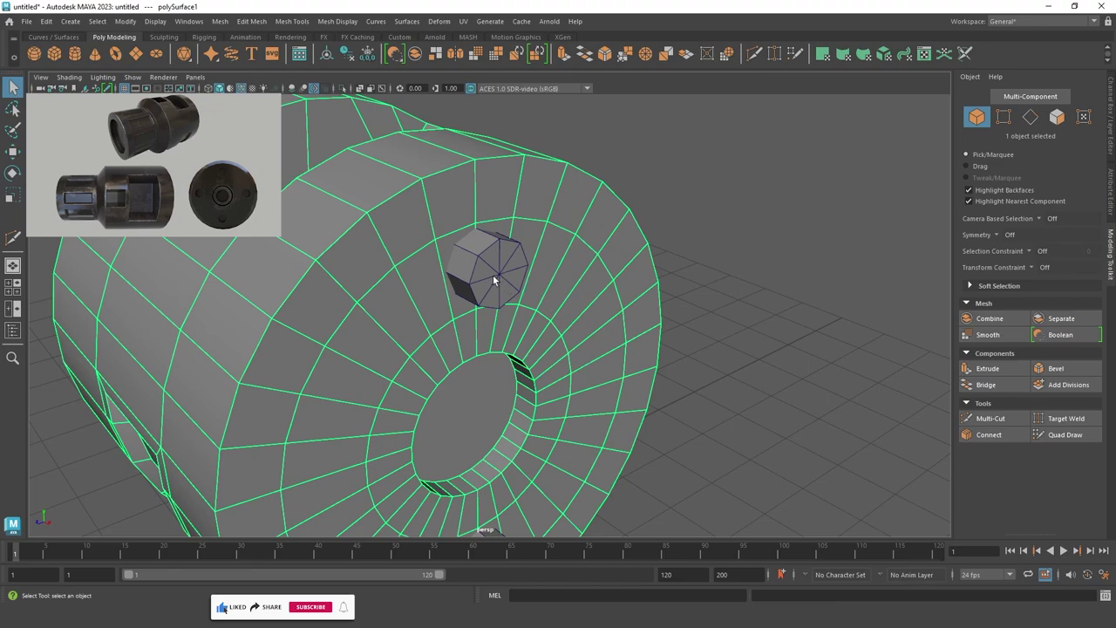
left_click_drag(493, 275, 541, 288, "alt")
Activate the Multi-Cut tool and frame the disc in the side view.
left_click(990, 420)
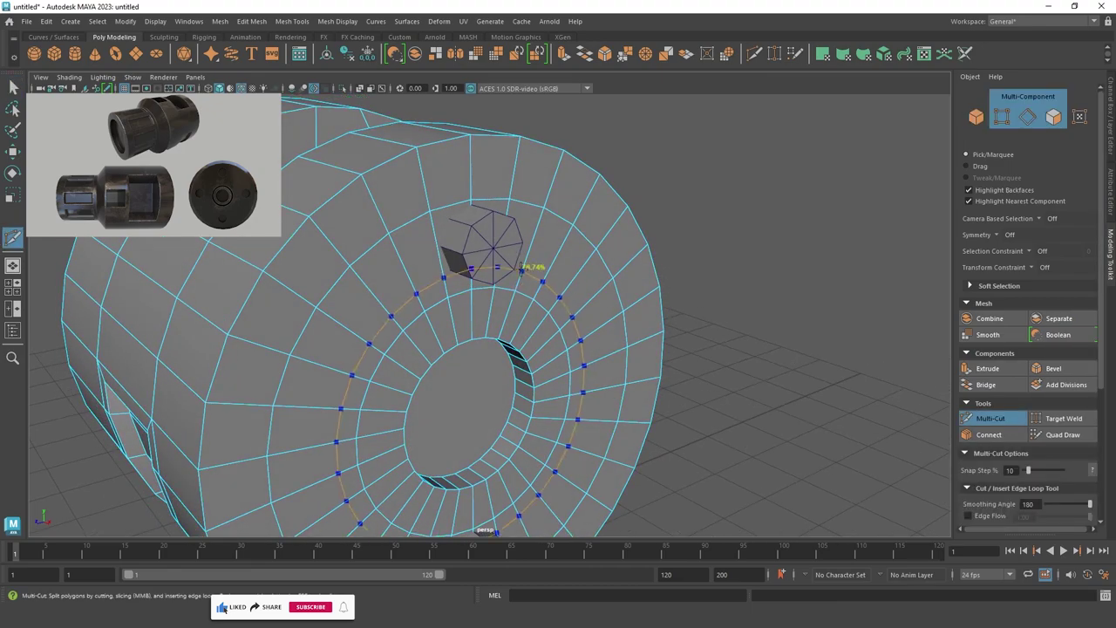
mouse_move(449, 249)
left_mouse_down("alt")
mouse_move(428, 252)
mouse_move(439, 250)
left_mouse_up("alt")
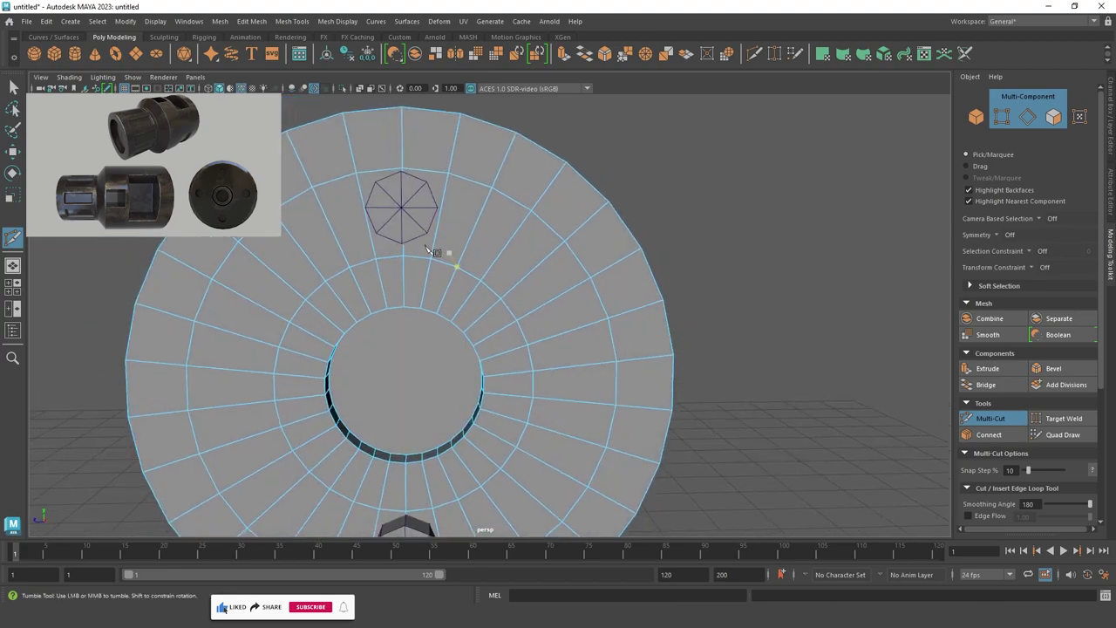
key("space")
key("space")
right_click_drag(436, 201, 523, 312, "alt")
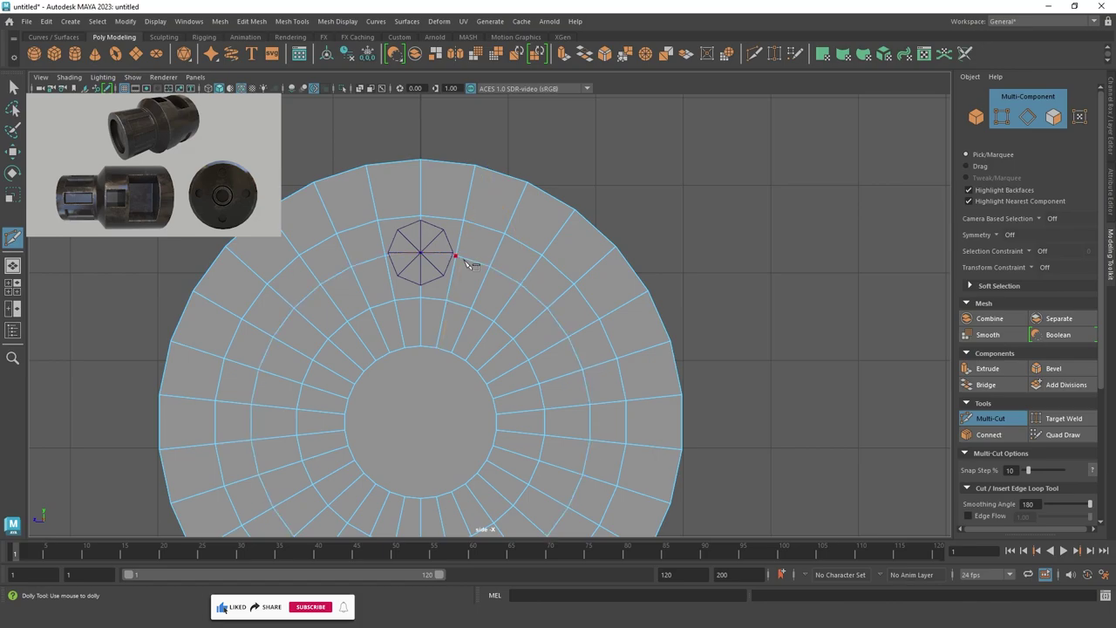
middle_click_drag(462, 254, 531, 174, "alt")
mouse_move(621, 328)
left_mouse_down("alt")
mouse_move(611, 256)
mouse_move(875, 407)
left_mouse_up("alt")
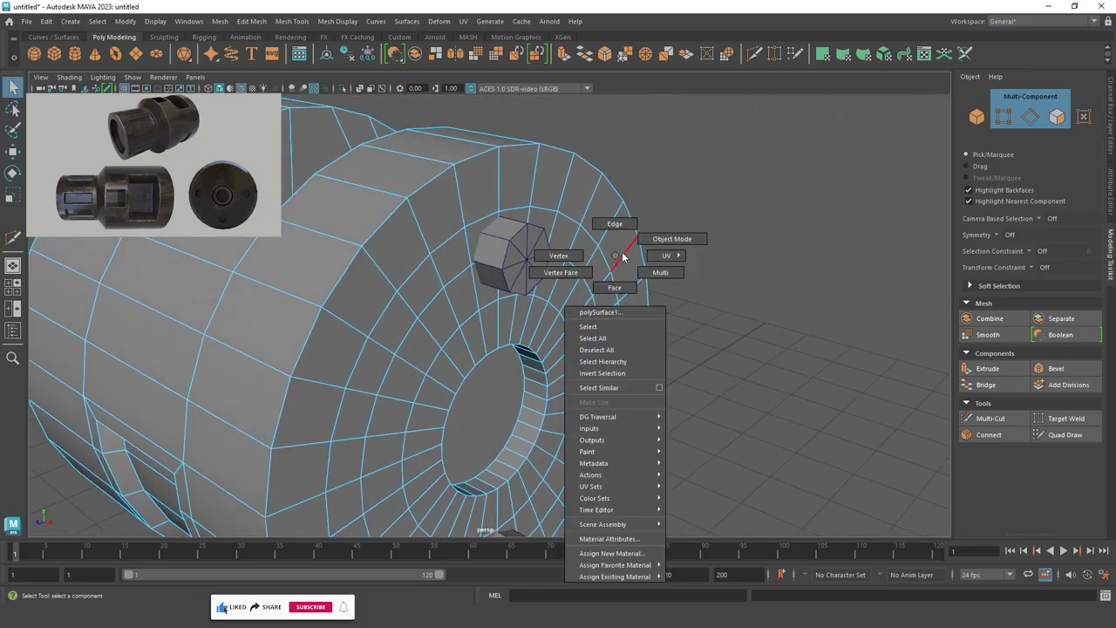
Return to object selection, select the disc and frame its face head-on.
right_click_drag(618, 256, 619, 222)
left_click(774, 316)
left_click(510, 262)
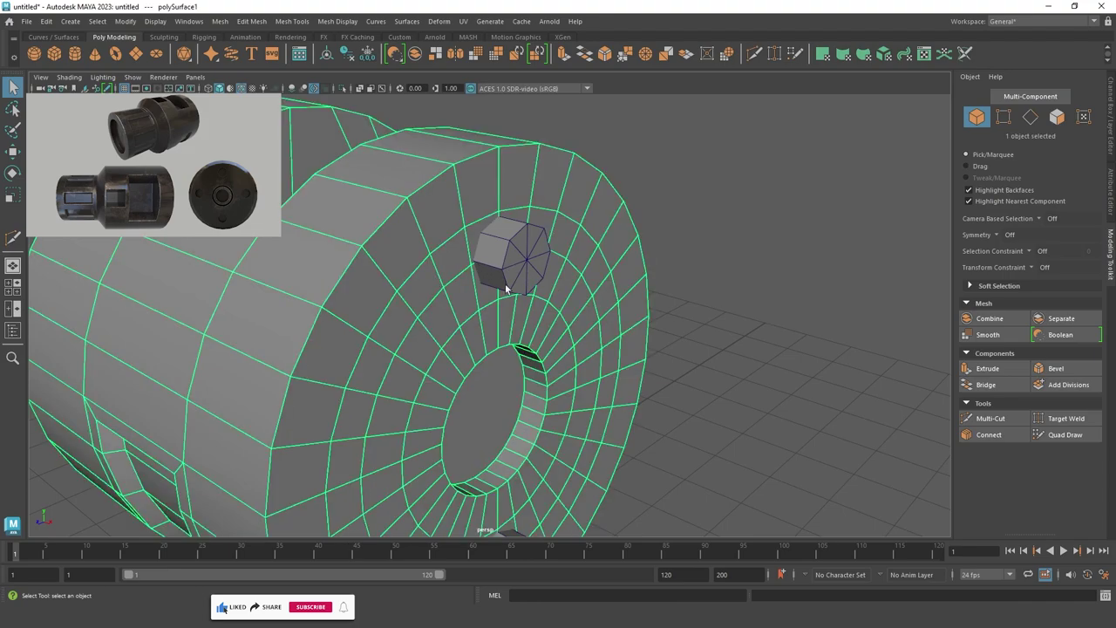
mouse_move(523, 280)
left_mouse_down("alt")
mouse_move(450, 253)
mouse_move(429, 402)
left_mouse_up("alt")
left_click_drag(663, 402, 686, 424, "alt")
middle_click_drag(685, 424, 448, 307, "alt")
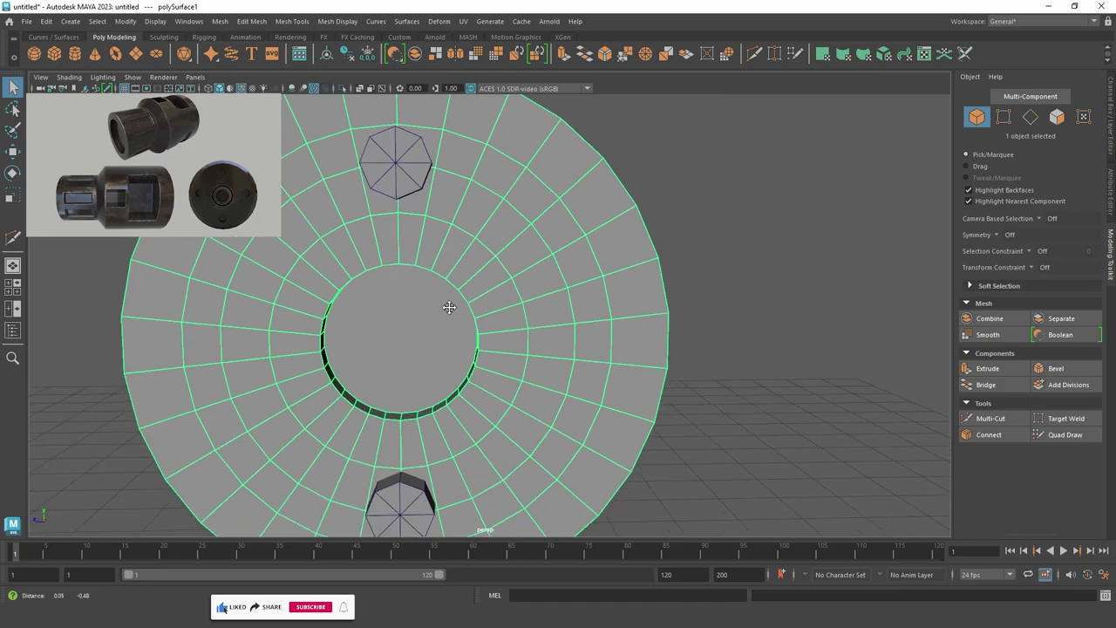
Select the middle edge ring on the disc face in edge mode and scale it up about 1.03 times.
key("F10")
double_click(485, 191)
key("r")
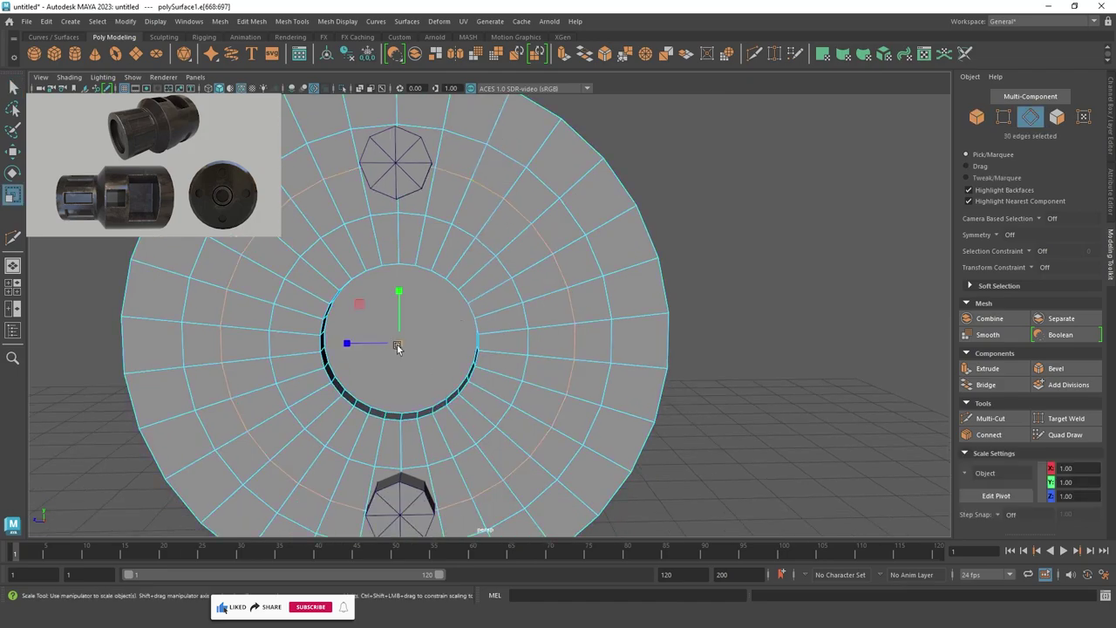
left_click_drag(397, 347, 469, 404)
Switch to the side -X view and reframe the whole disc.
key("space")
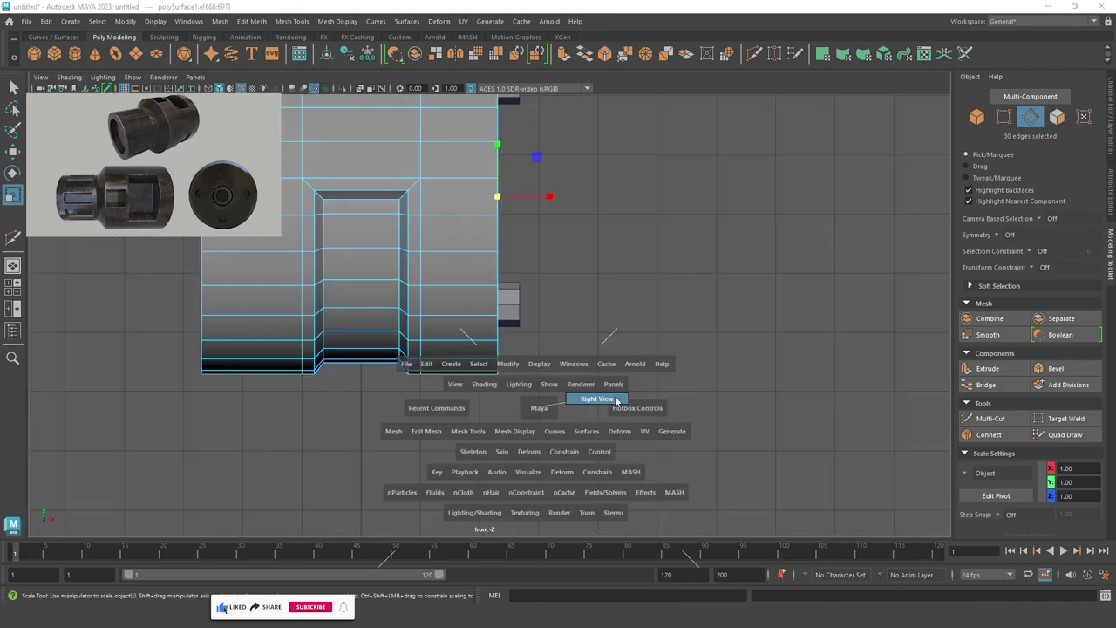
left_click_drag(536, 414, 573, 416)
scroll(584, 478, "up", 3)
scroll(578, 465, "down", 1)
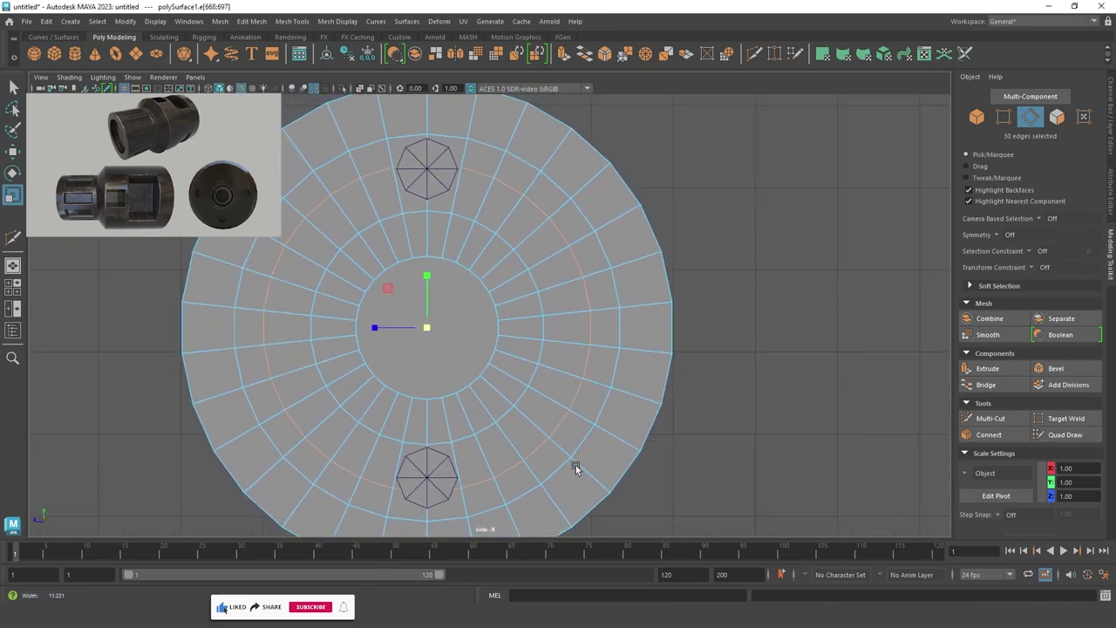
middle_click_drag(462, 376, 460, 343, "alt")
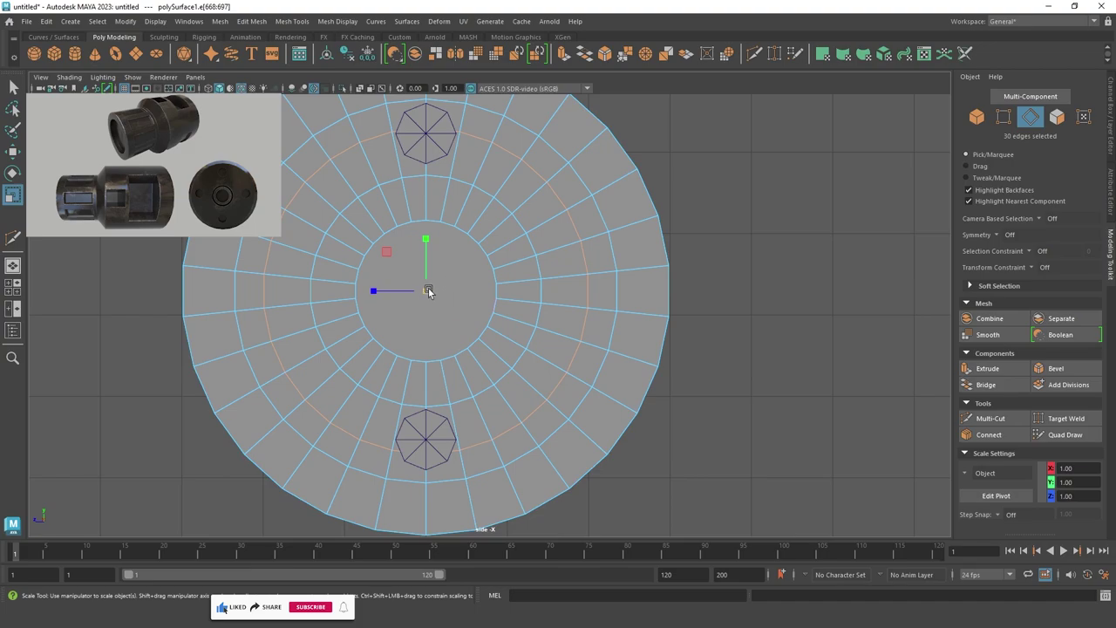
right_click_drag(623, 384, 524, 373, "alt")
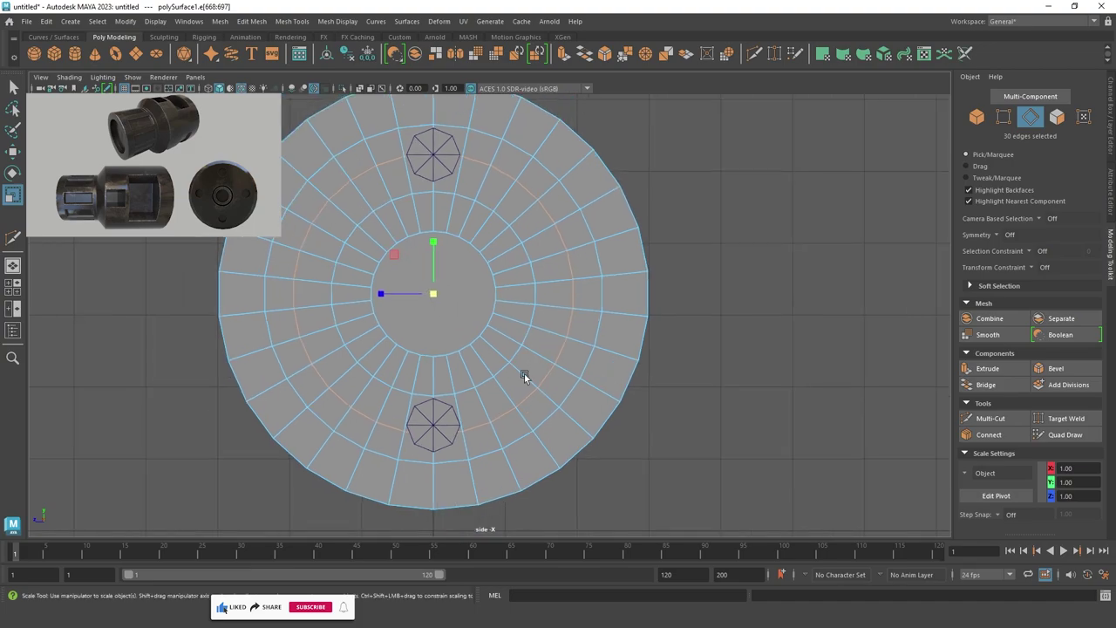
middle_click_drag(524, 373, 465, 317, "alt")
right_click_drag(469, 349, 778, 256)
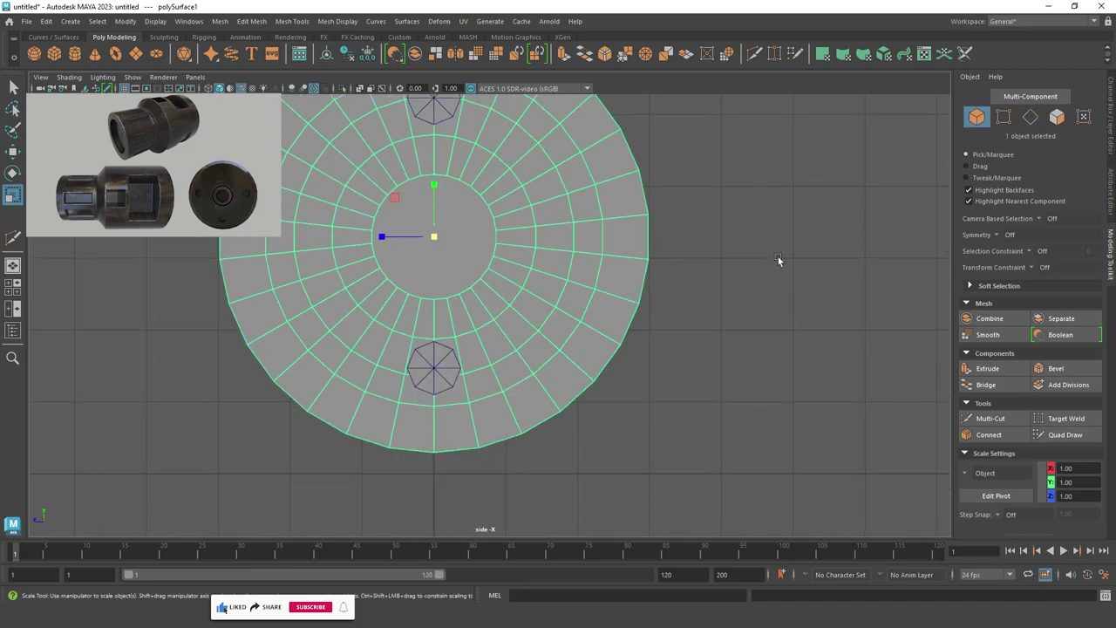
mouse_move(762, 334)
right_mouse_down("alt")
mouse_move(647, 319)
mouse_move(770, 344)
right_mouse_up("alt")
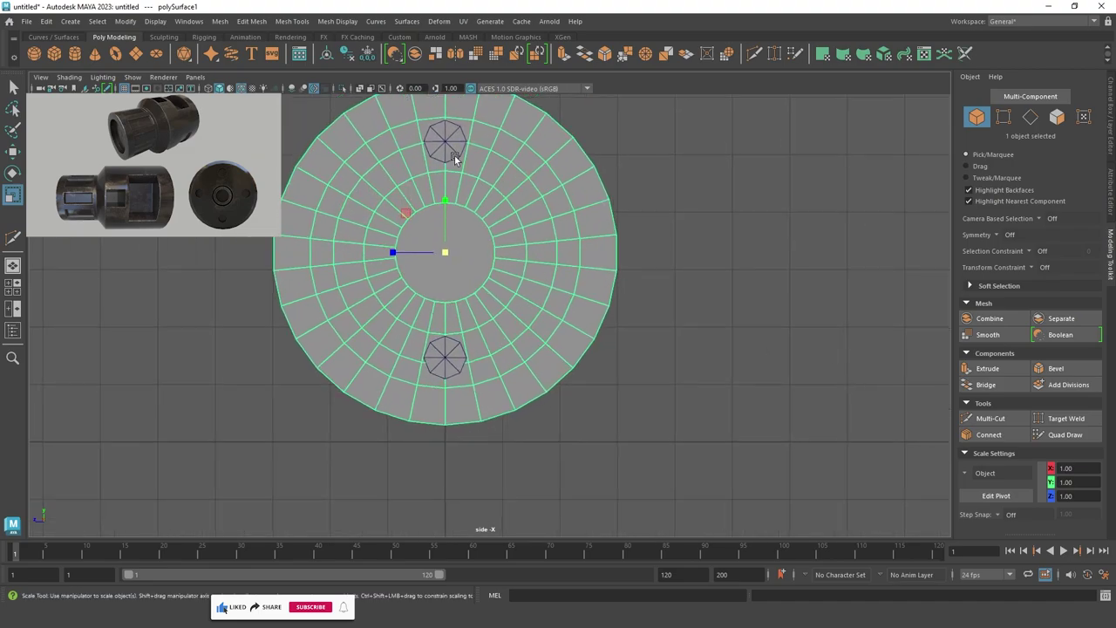
Check the lower peg, then deselect it and orbit out to see the whole cylinder.
left_click(453, 345)
key("w")
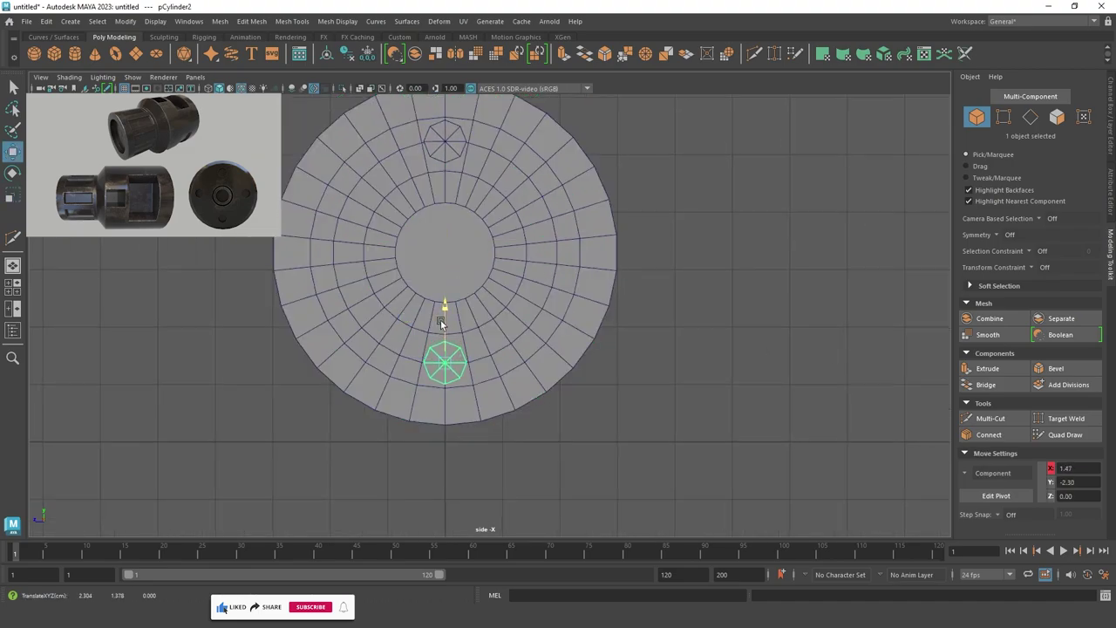
left_click(672, 245)
mouse_move(672, 245)
left_mouse_down("alt")
mouse_move(673, 157)
mouse_move(649, 244)
left_mouse_up("alt")
right_click_drag(649, 244, 465, 221, "alt")
mouse_move(466, 222)
left_mouse_down("alt")
mouse_move(479, 232)
mouse_move(502, 214)
left_mouse_up("alt")
Subtract the upper octagonal peg from the disc with Booleans > Difference.
left_click(464, 218)
scroll(559, 292, "up", 3)
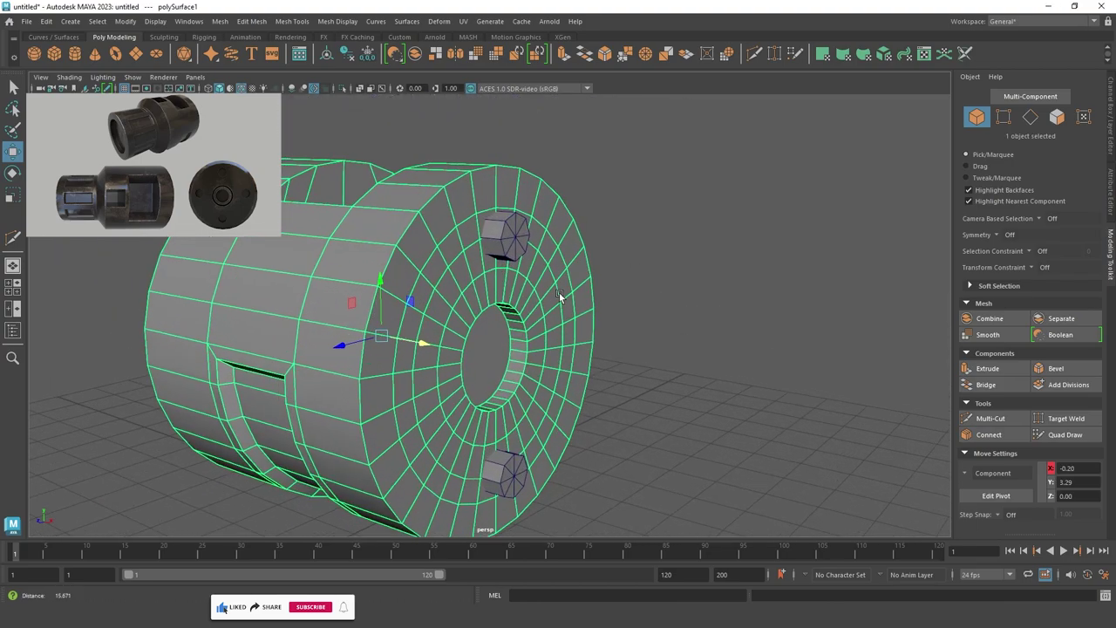
left_click(511, 232)
right_click(514, 240, "shift")
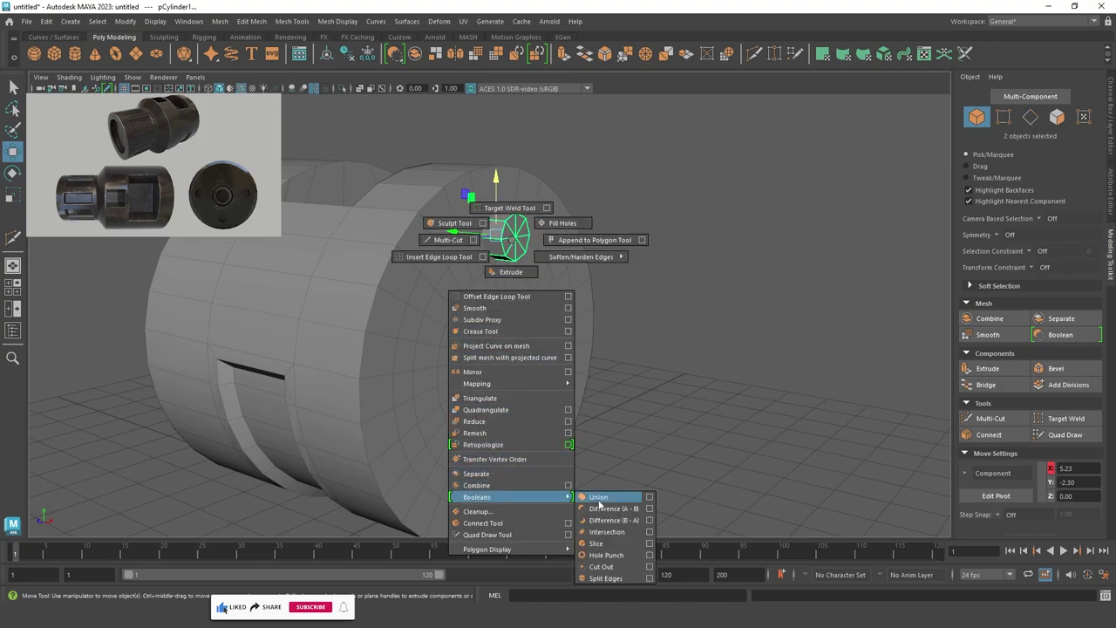
left_click(610, 508)
Delete the merged mesh's history and reselect the disc face-on.
mouse_move(657, 299)
left_mouse_down("alt")
mouse_move(573, 278)
mouse_move(381, 109)
left_mouse_up("alt")
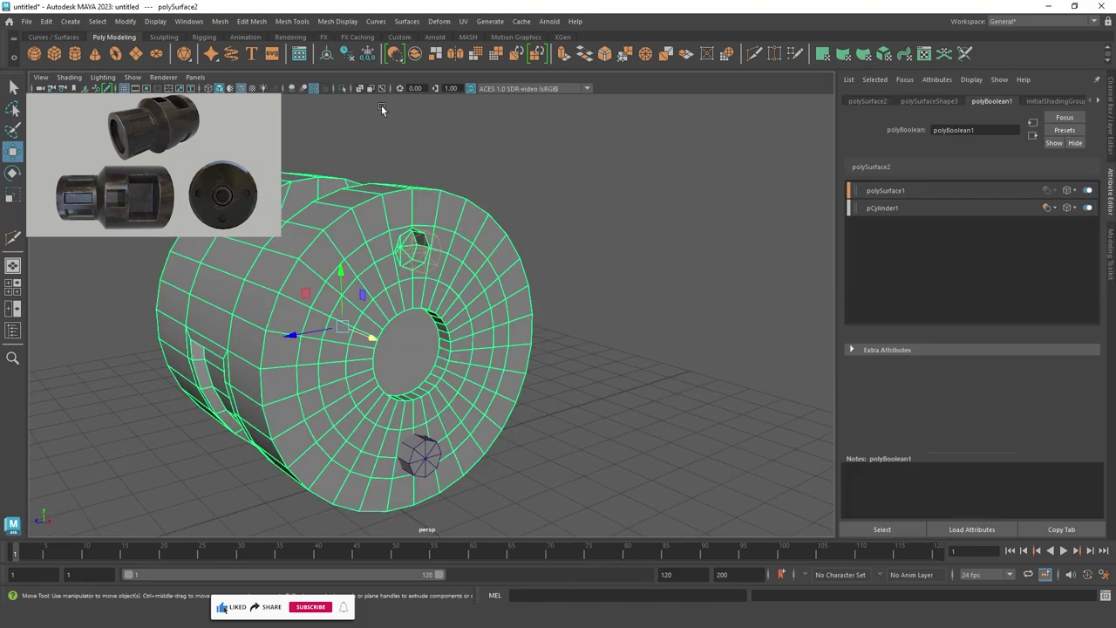
left_click(356, 58)
left_click(655, 232)
mouse_move(655, 232)
left_mouse_down("alt")
mouse_move(599, 250)
mouse_move(601, 238)
left_mouse_up("alt")
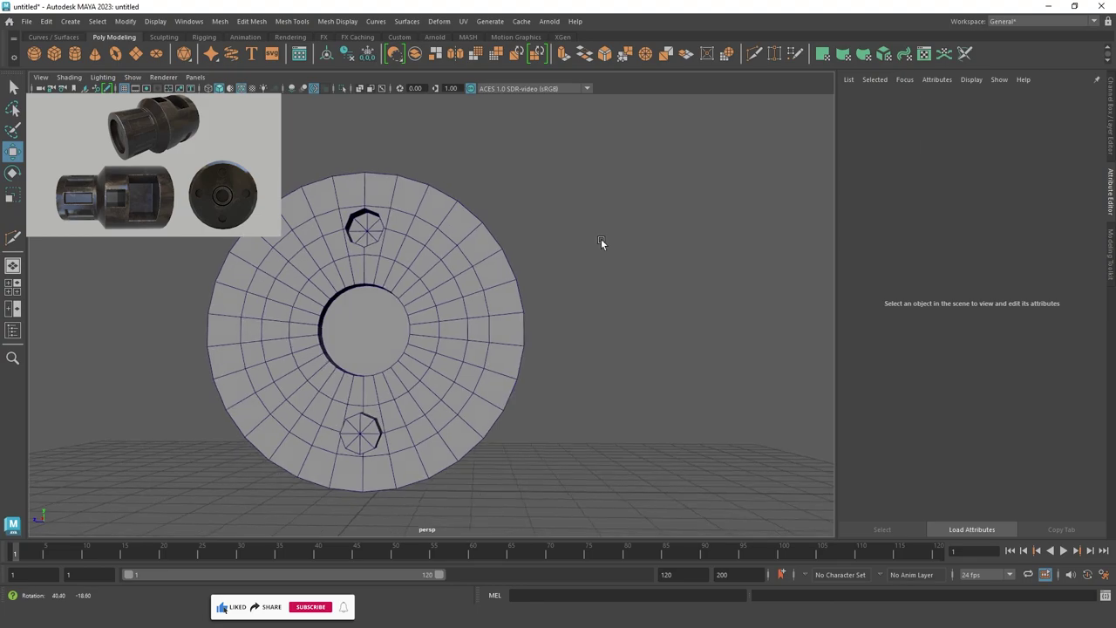
left_click(480, 380)
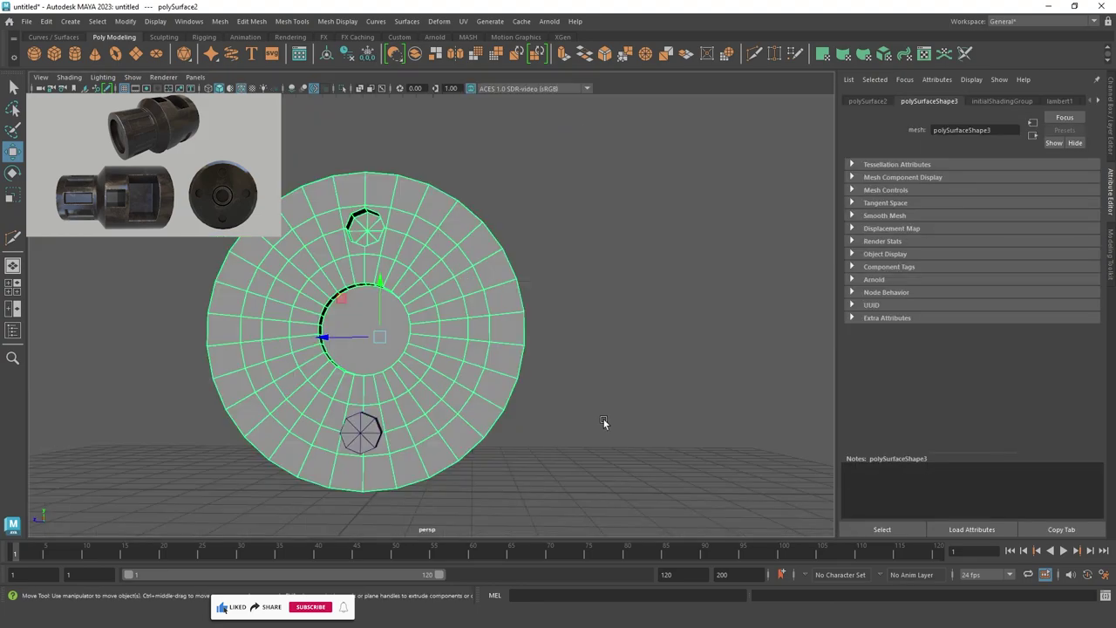
Switch to the side view facing the disc and select the lower octagonal peg.
left_click_drag(491, 411, 504, 443)
left_click_drag(578, 396, 508, 398)
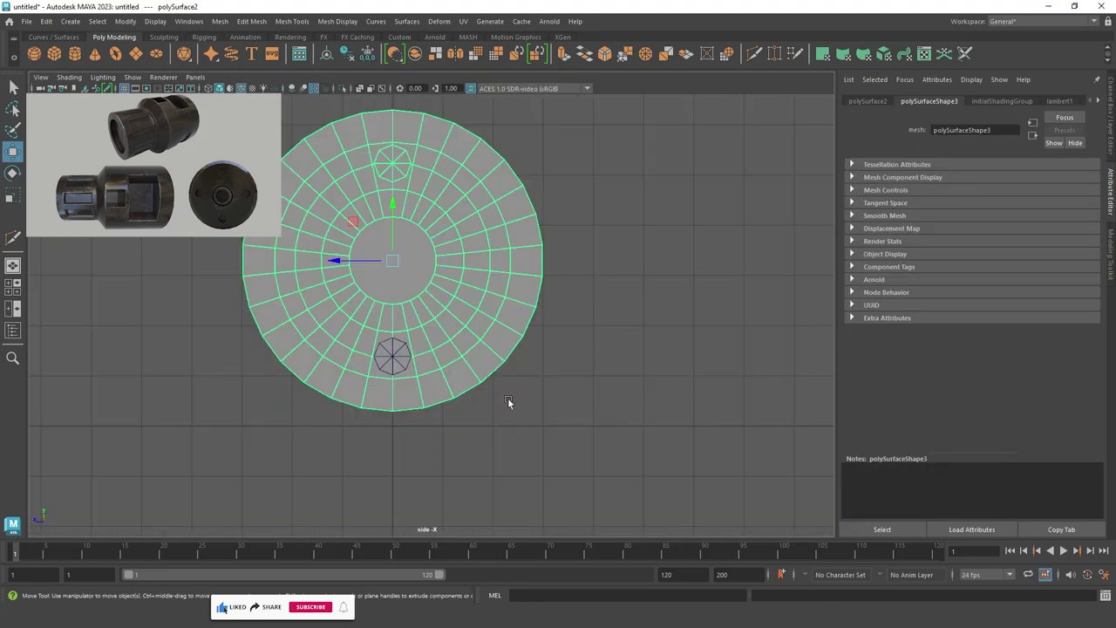
right_click_drag(508, 398, 808, 477, "alt")
left_click(352, 382)
middle_click_drag(353, 381, 358, 429, "alt")
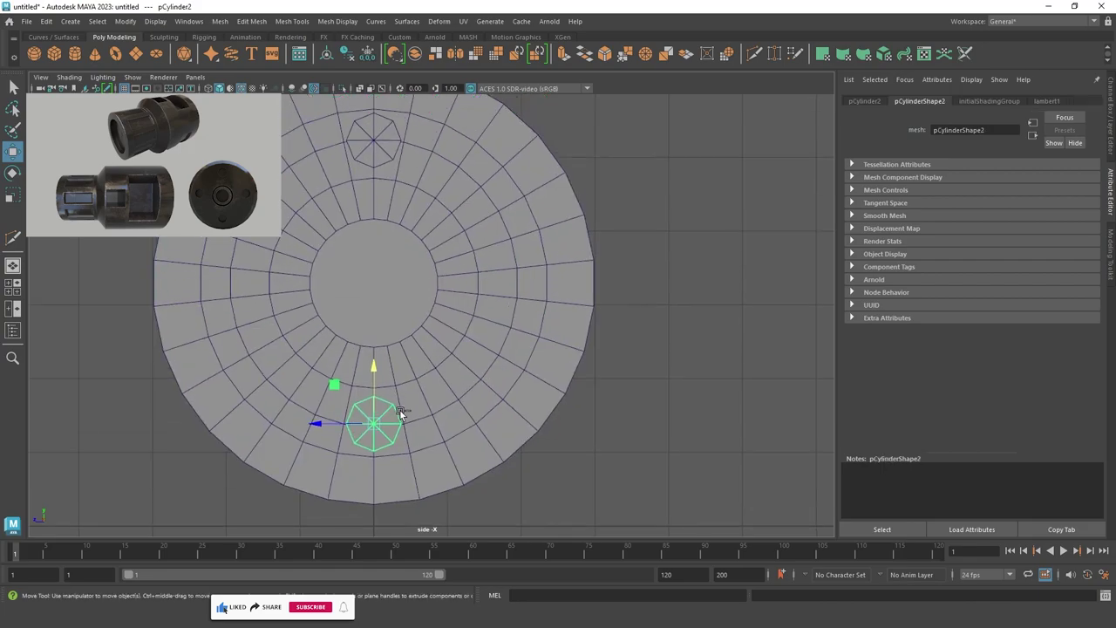
Duplicate the lower peg and move the copy up onto the disc centre in wireframe.
key("ctrl+d")
key("4")
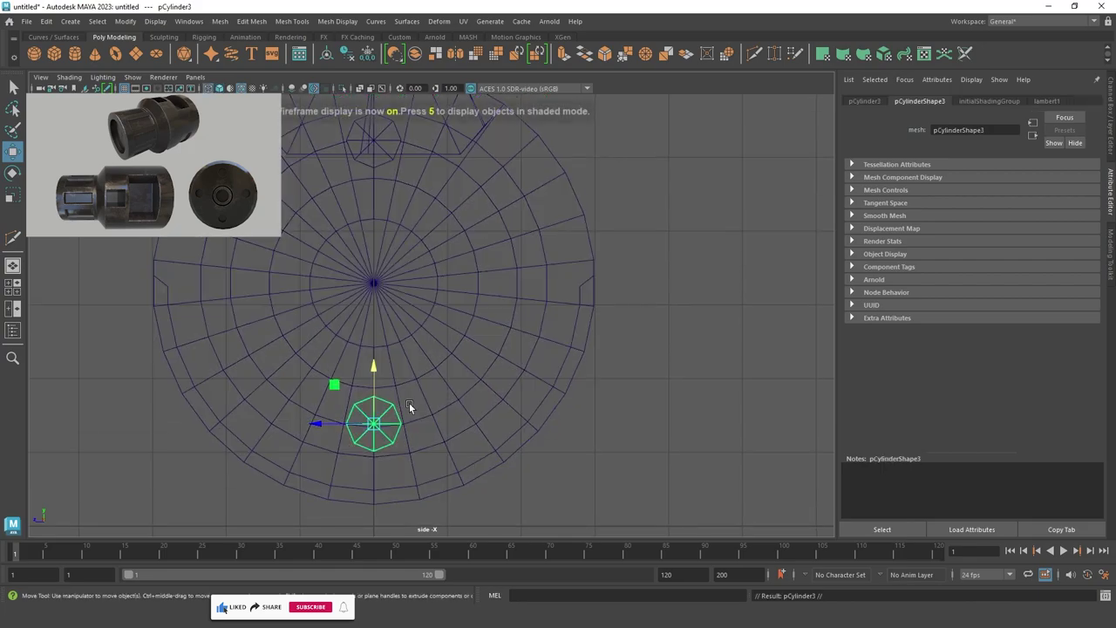
mouse_move(377, 385)
left_mouse_down()
mouse_move(384, 237)
mouse_move(381, 284)
left_mouse_up()
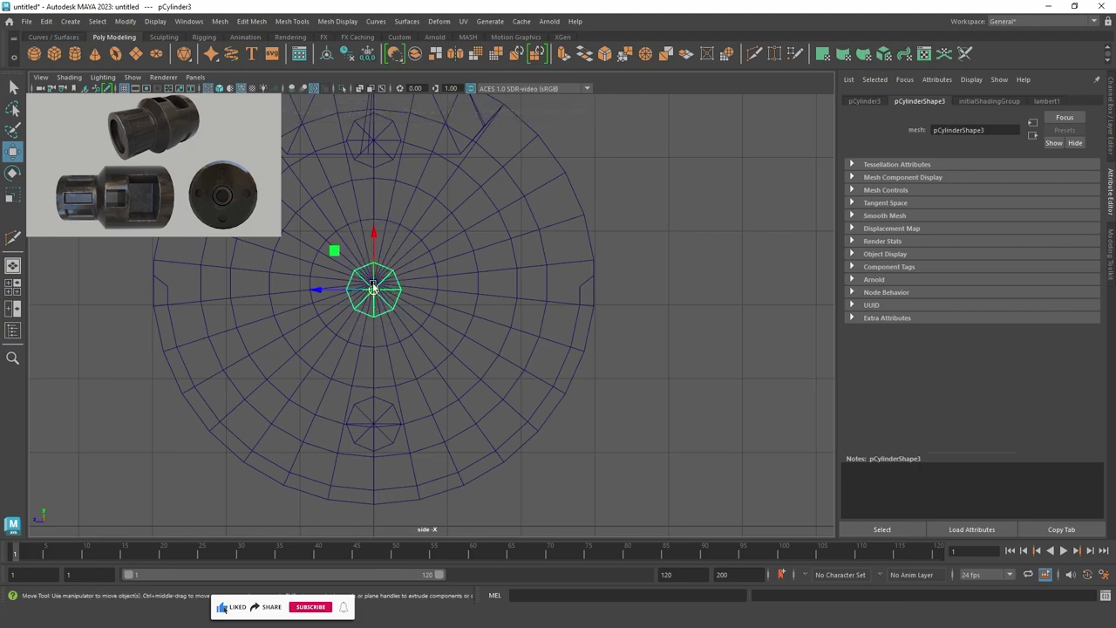
left_click(376, 268)
left_click(374, 291)
left_click_drag(374, 248, 372, 259)
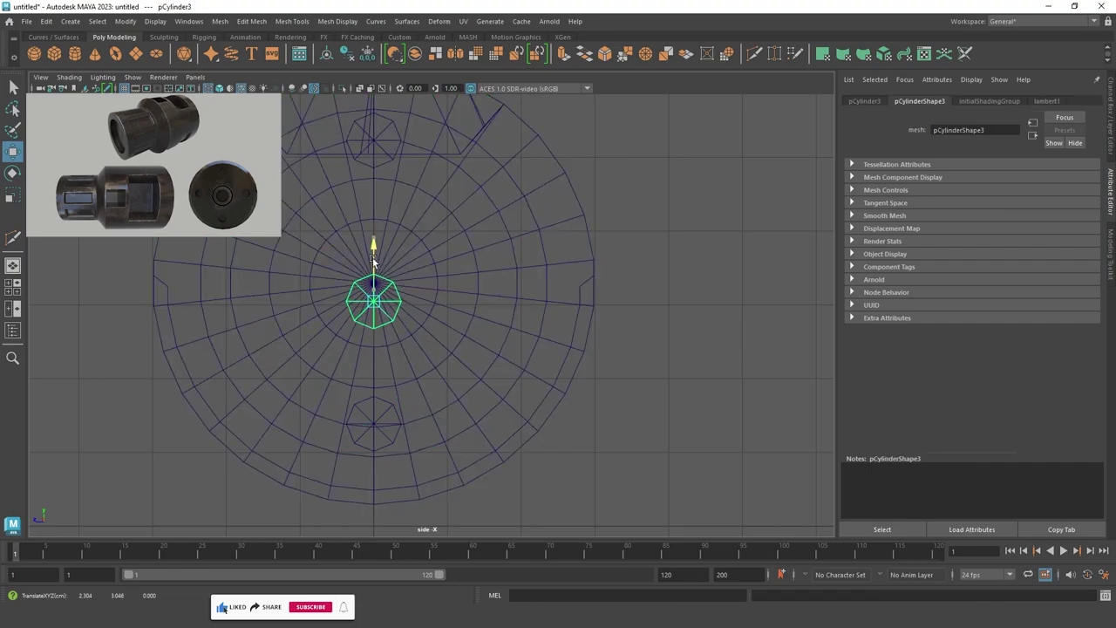
left_click_drag(375, 307, 372, 284)
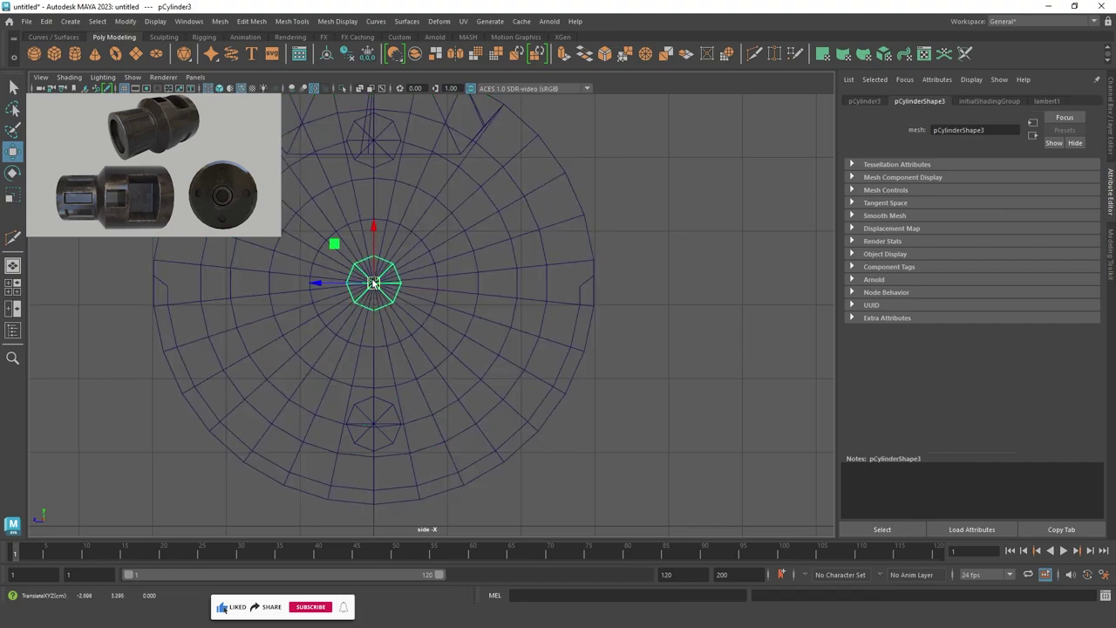
key("5")
Pull the cutter cylinder out in front of the hole and show wireframe on shaded in side view.
key("space")
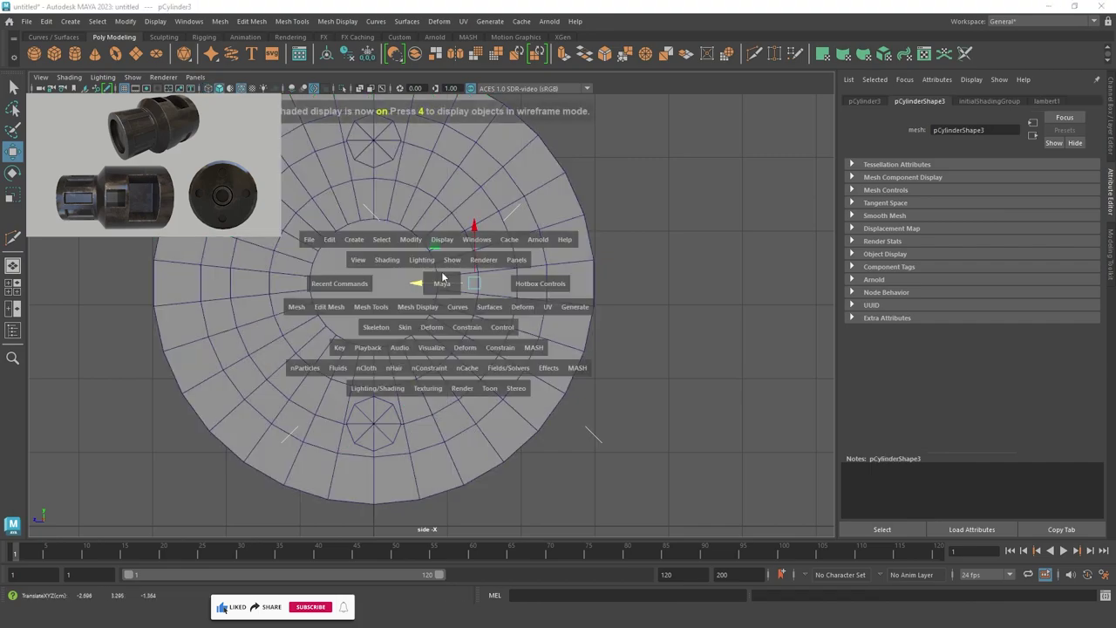
left_click_drag(520, 174, 625, 312, "alt")
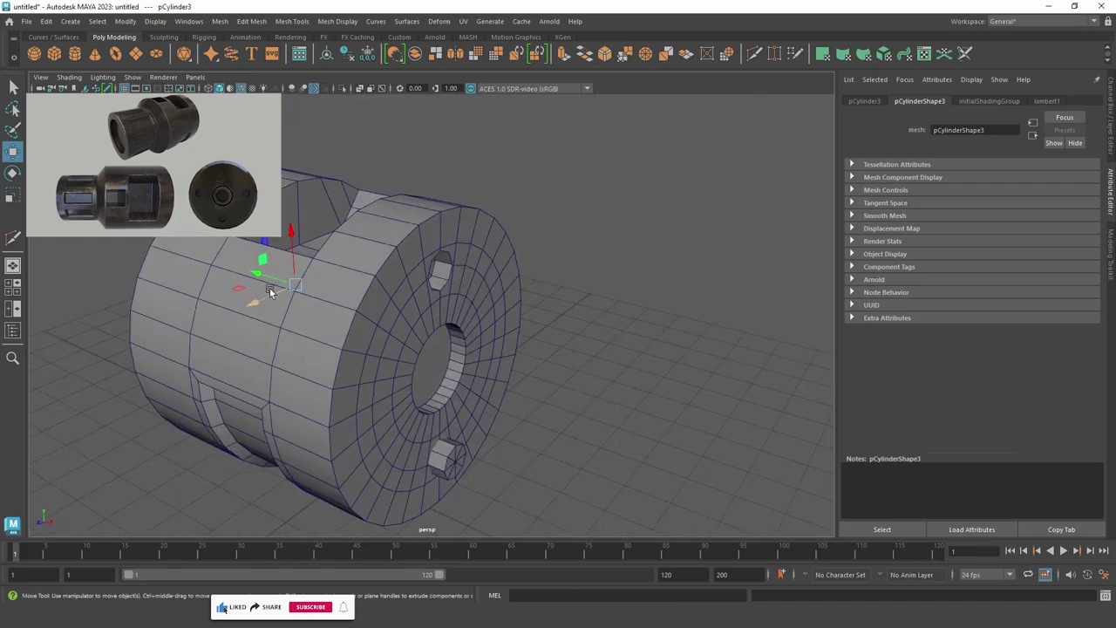
mouse_move(270, 287)
left_mouse_down()
mouse_move(440, 334)
mouse_move(538, 319)
left_mouse_up()
key("space")
key("space")
key("space")
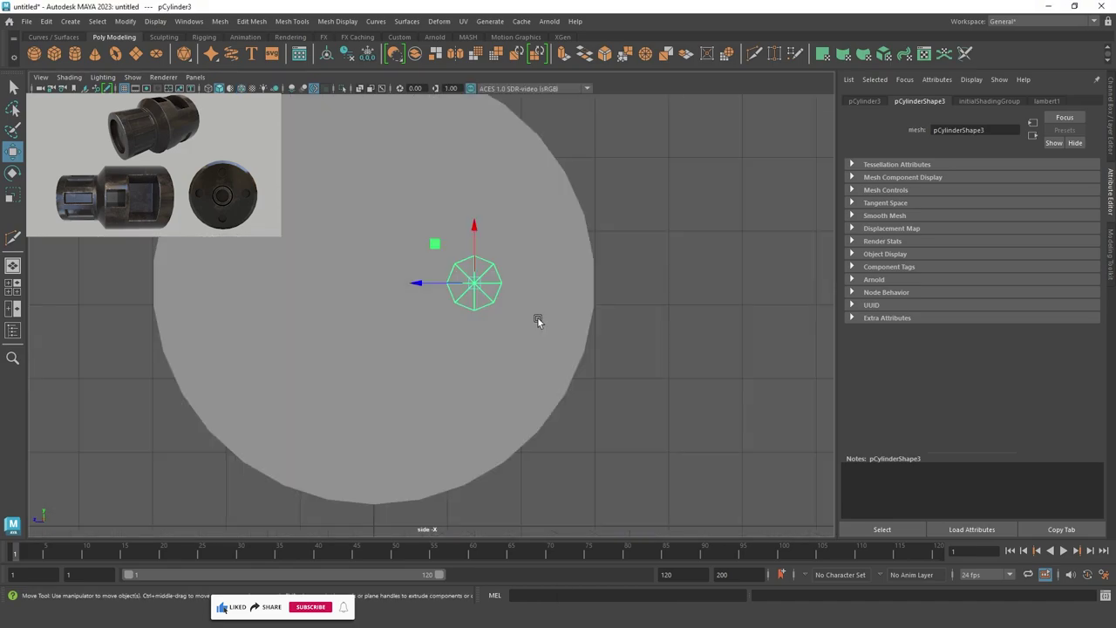
key("4")
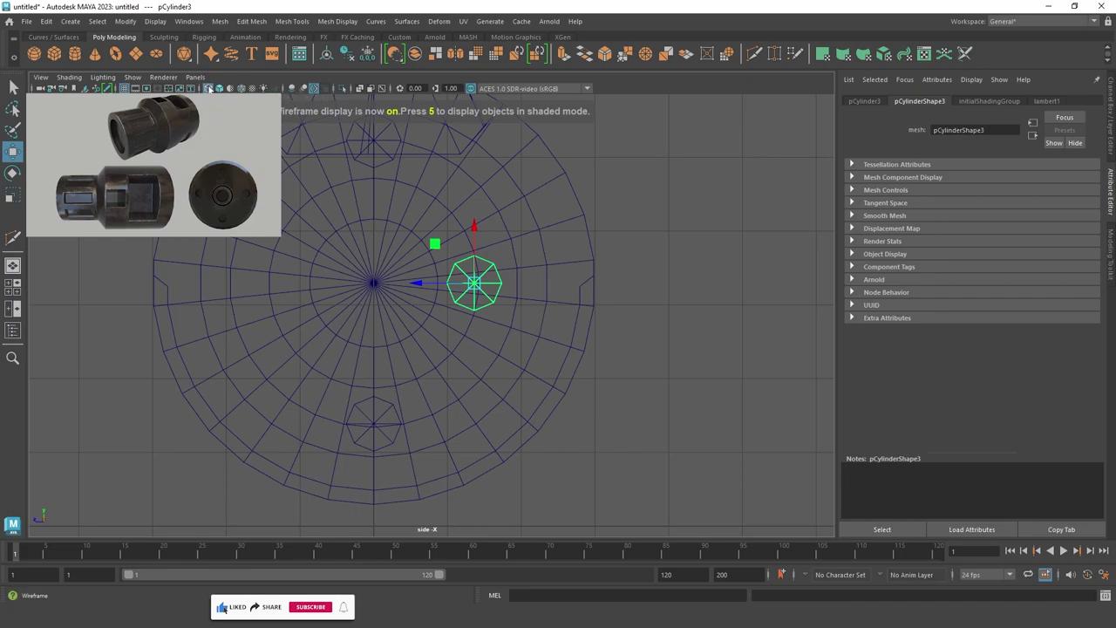
left_click(209, 88)
left_click(219, 88)
scroll(461, 303, "up", 3)
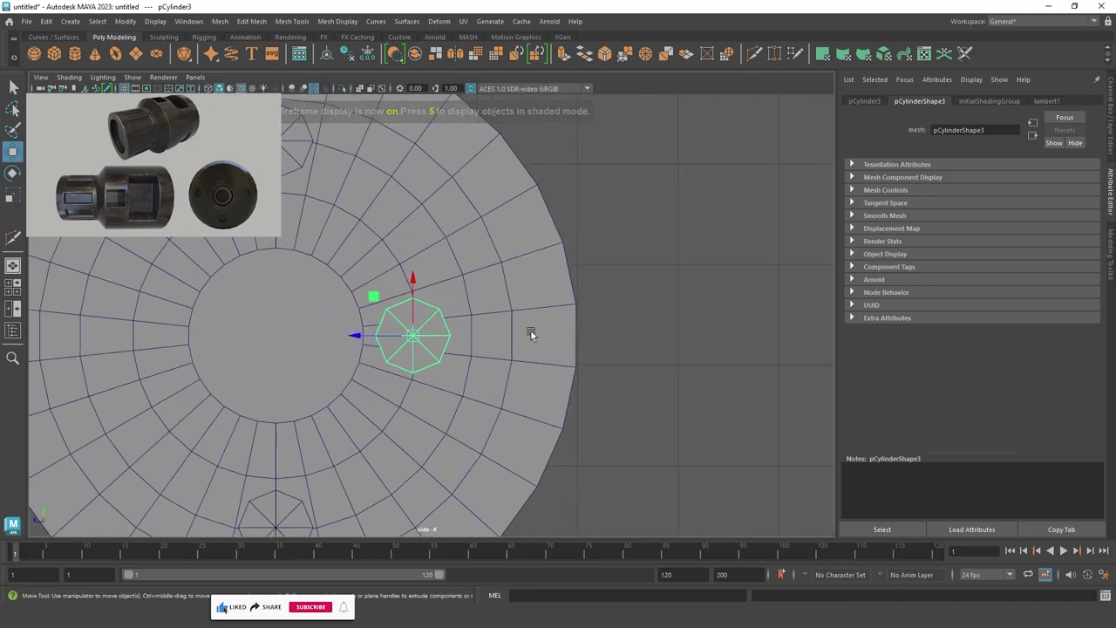
Slide the cutter into the right-side hole position and check it in perspective.
left_click_drag(378, 339, 471, 337)
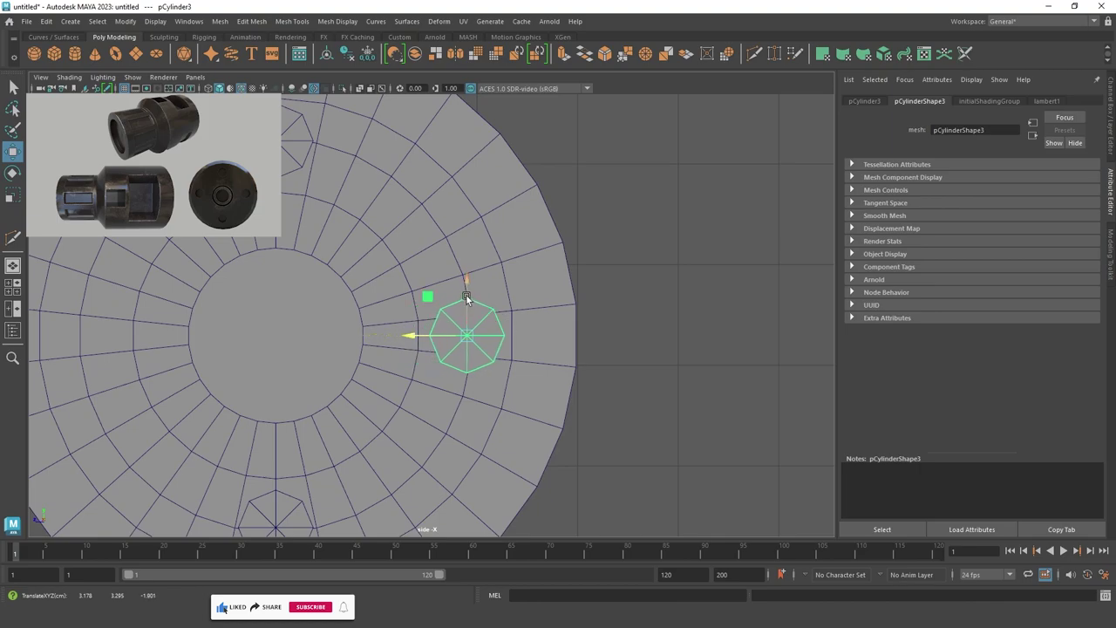
left_click_drag(467, 299, 468, 317)
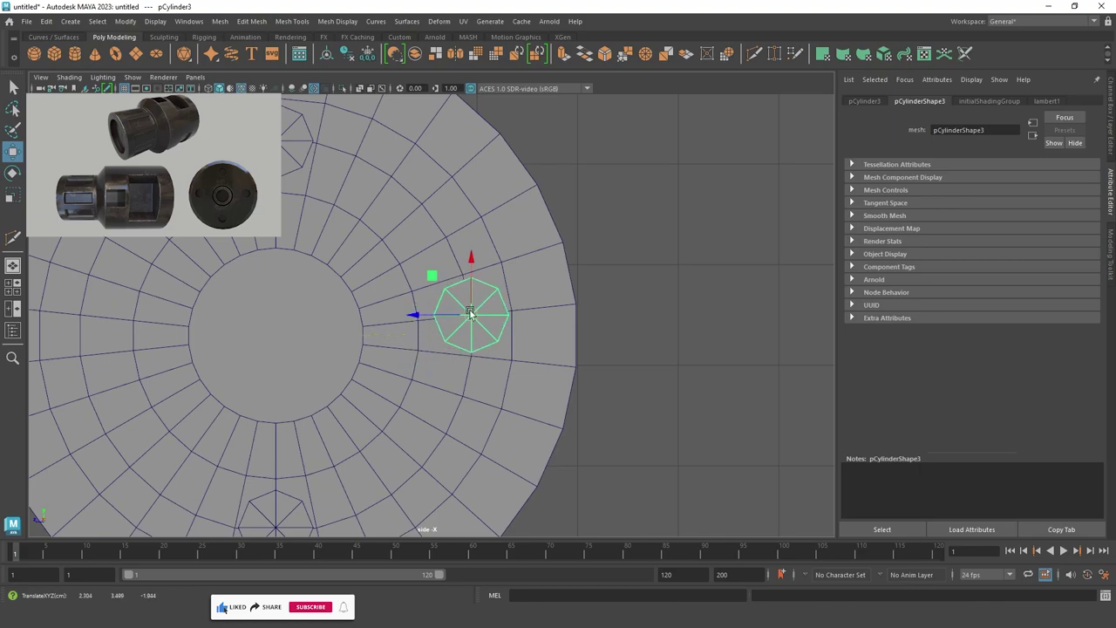
left_click(718, 293)
key("space")
left_click_drag(691, 240, 632, 225, "alt")
key("space")
Duplicate the positioned cutter with Ctrl+D and move the copy to the left side of the disc.
left_click(494, 327)
middle_click_drag(544, 322, 559, 303, "alt")
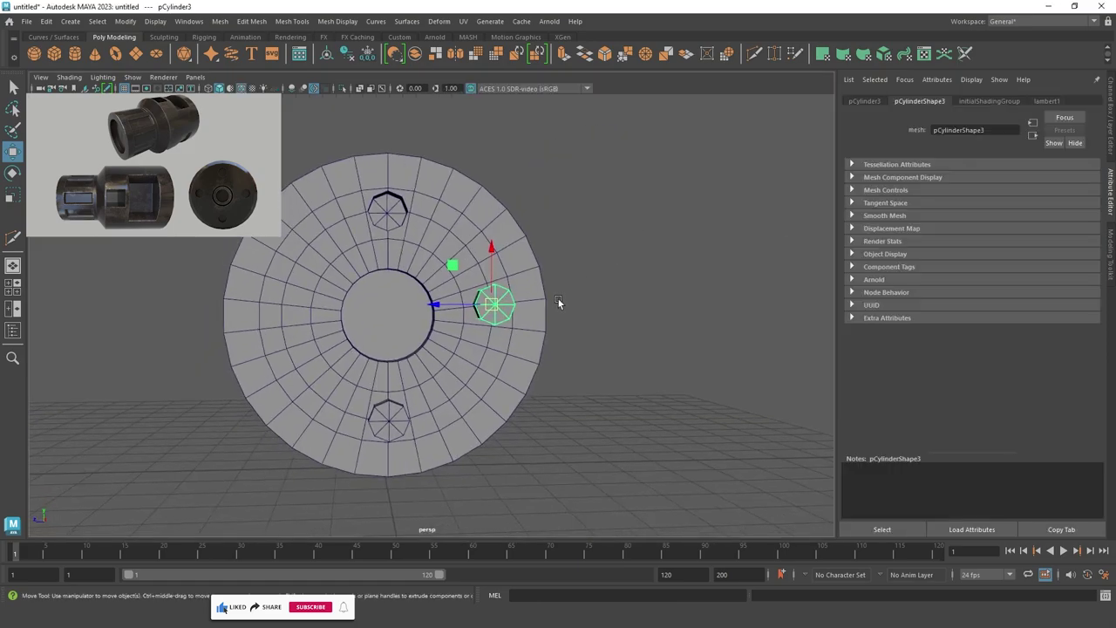
key("ctrl+d")
left_click_drag(490, 308, 293, 312)
left_click(616, 311)
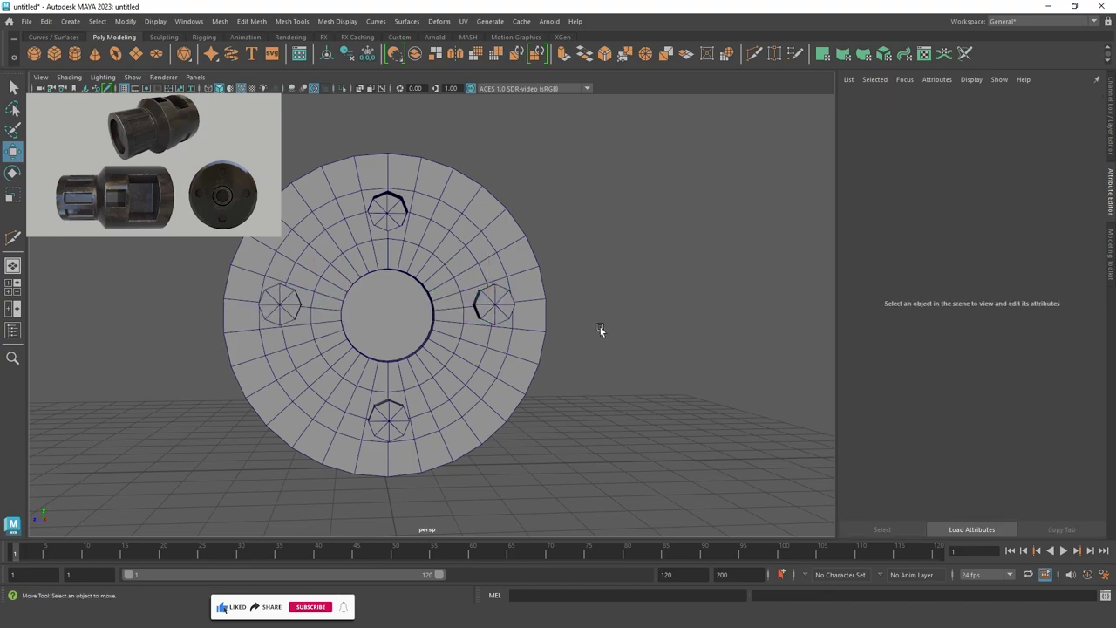
mouse_move(601, 326)
left_mouse_down("alt")
mouse_move(553, 329)
mouse_move(567, 319)
mouse_move(393, 402)
left_mouse_up("alt")
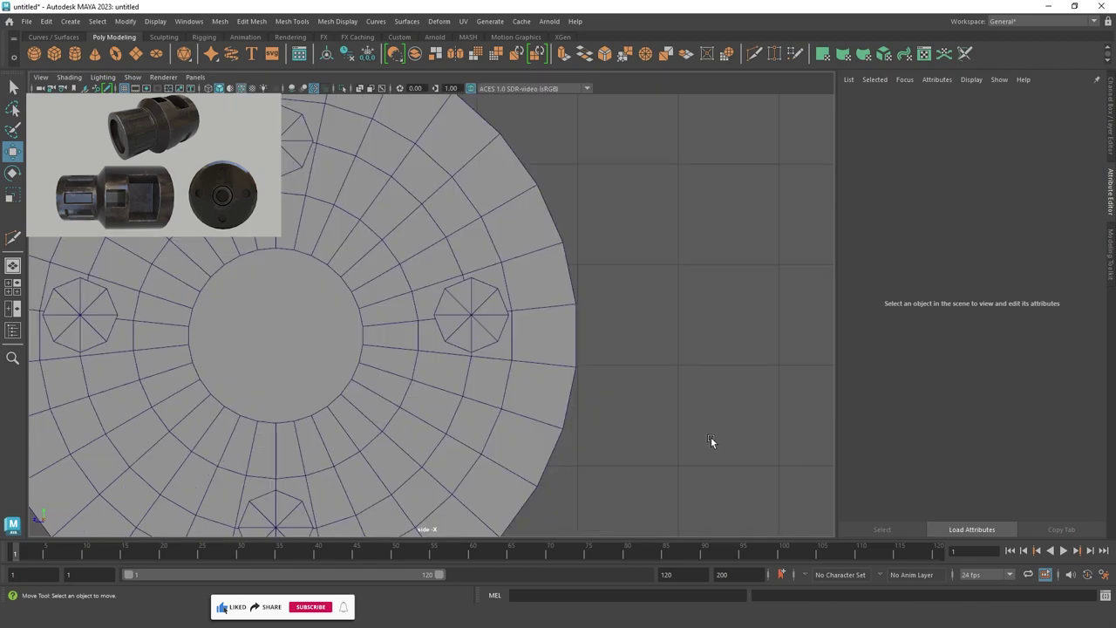
right_click_drag(711, 439, 628, 422, "alt")
middle_click_drag(574, 344, 564, 336, "alt")
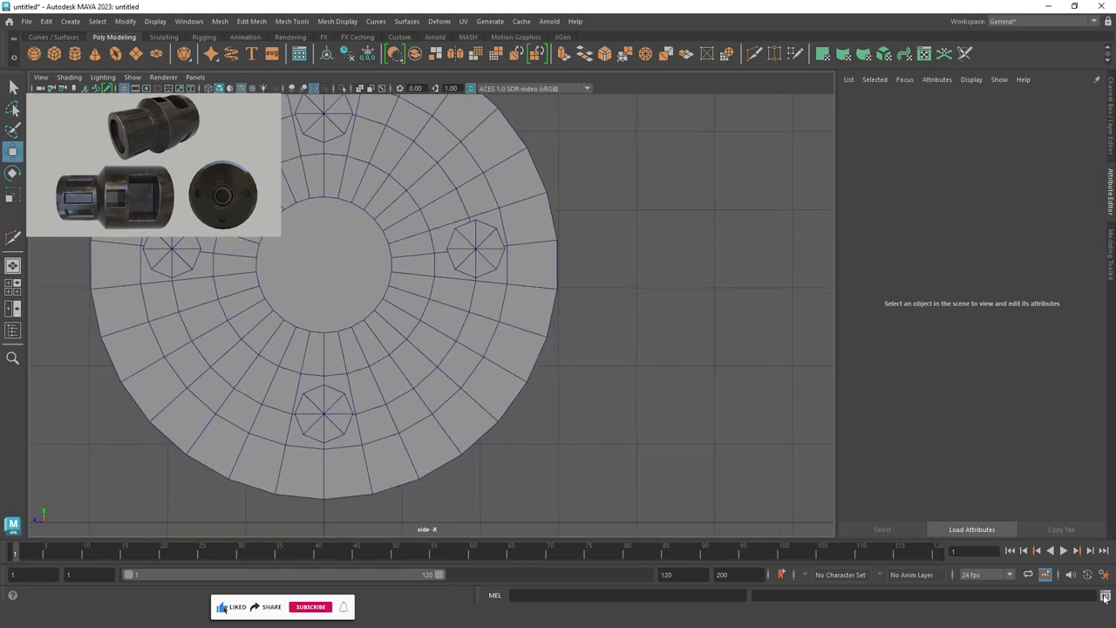
middle_click_drag(483, 312, 486, 381, "alt")
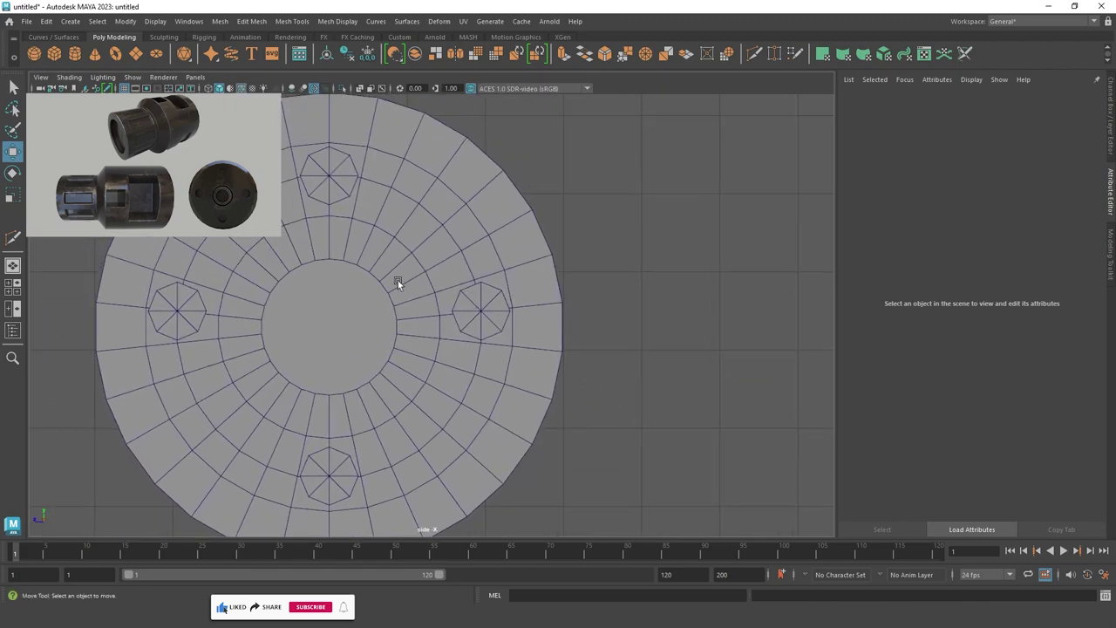
key("a")
key("space")
key("space")
mouse_move(683, 264)
left_mouse_down("alt")
mouse_move(564, 332)
mouse_move(637, 350)
mouse_move(468, 357)
left_mouse_up("alt")
left_click(468, 356)
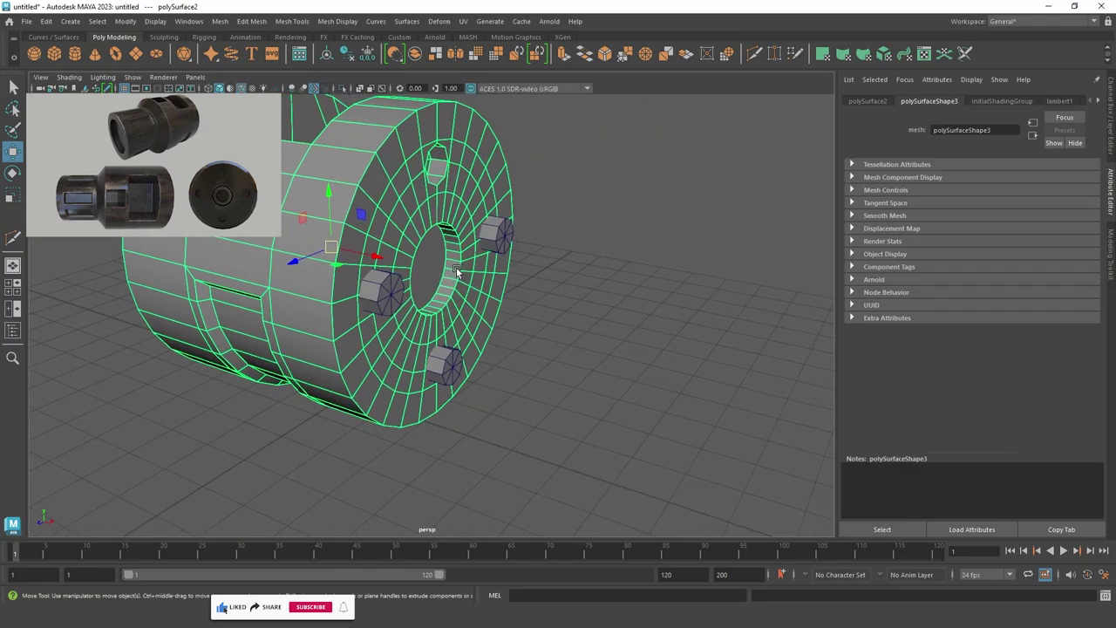
scroll(513, 317, "up", 5)
left_click(343, 279)
Subtract the first two octagonal cutters from the connector body with Boolean Difference.
right_click_drag(344, 279, 437, 523, "shift")
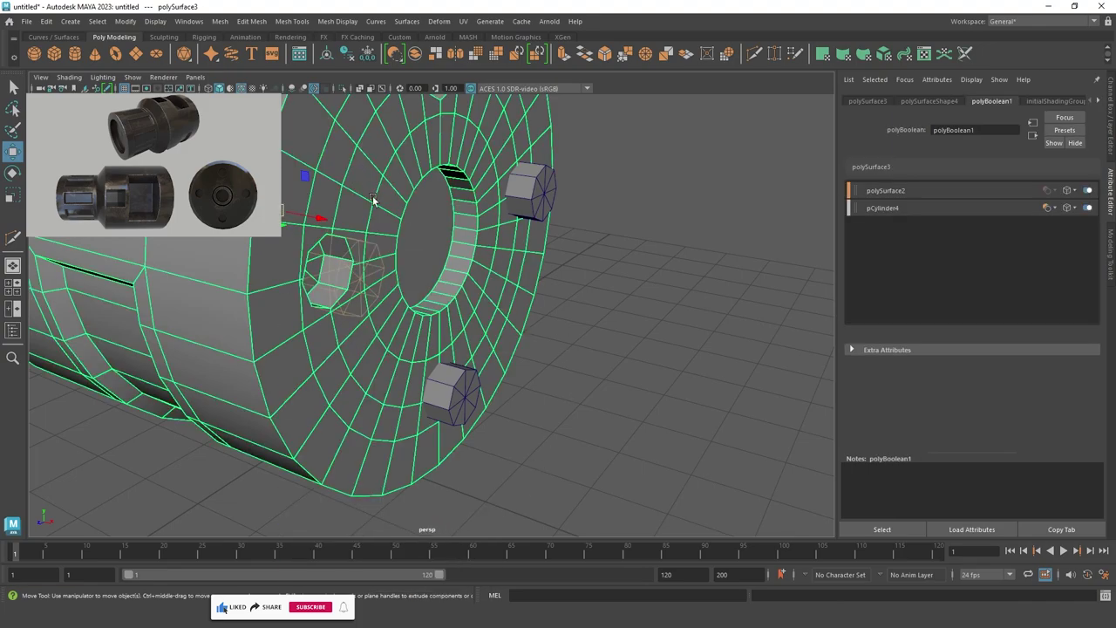
left_click(662, 282)
left_click(464, 380)
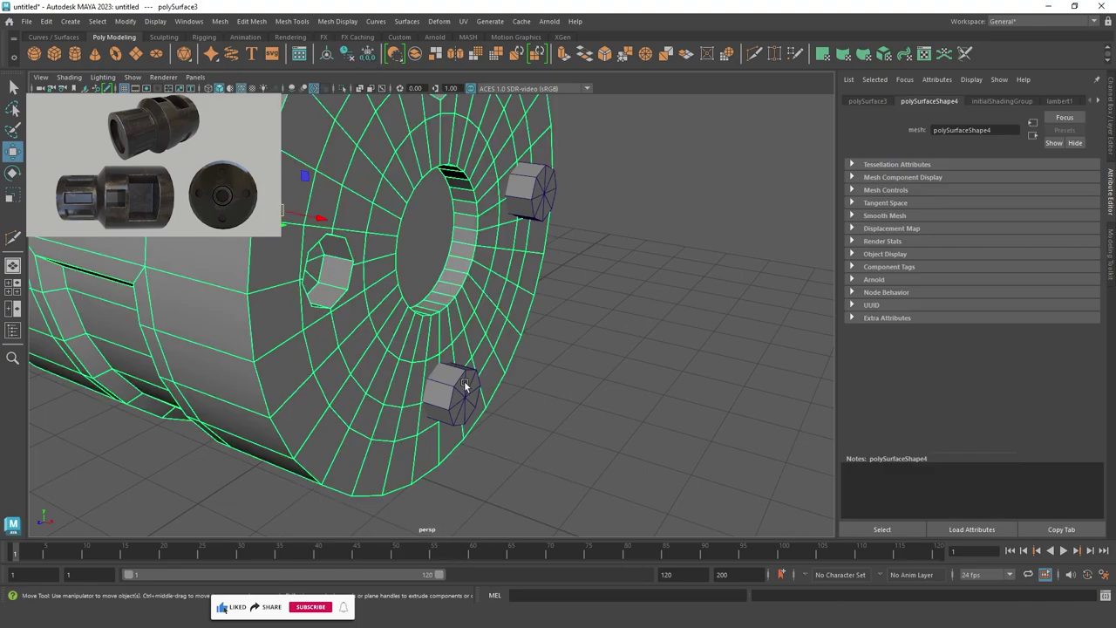
right_click_drag(461, 284, 578, 523, "shift")
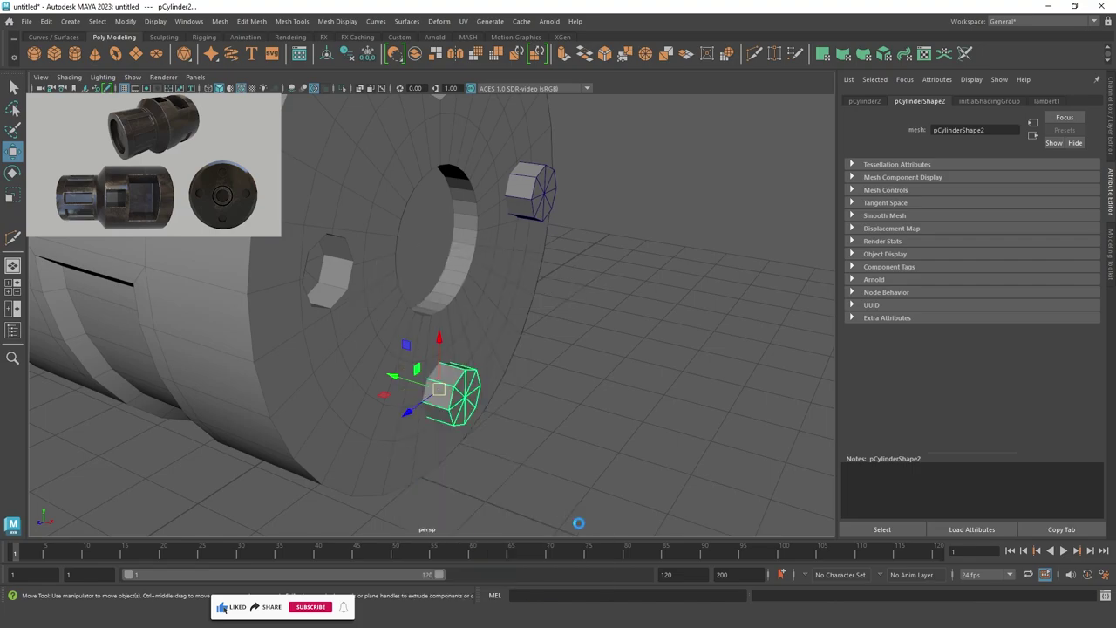
left_click(500, 261)
Select the body and the last cutter and cut the final hole with Boolean Difference.
left_click(534, 195)
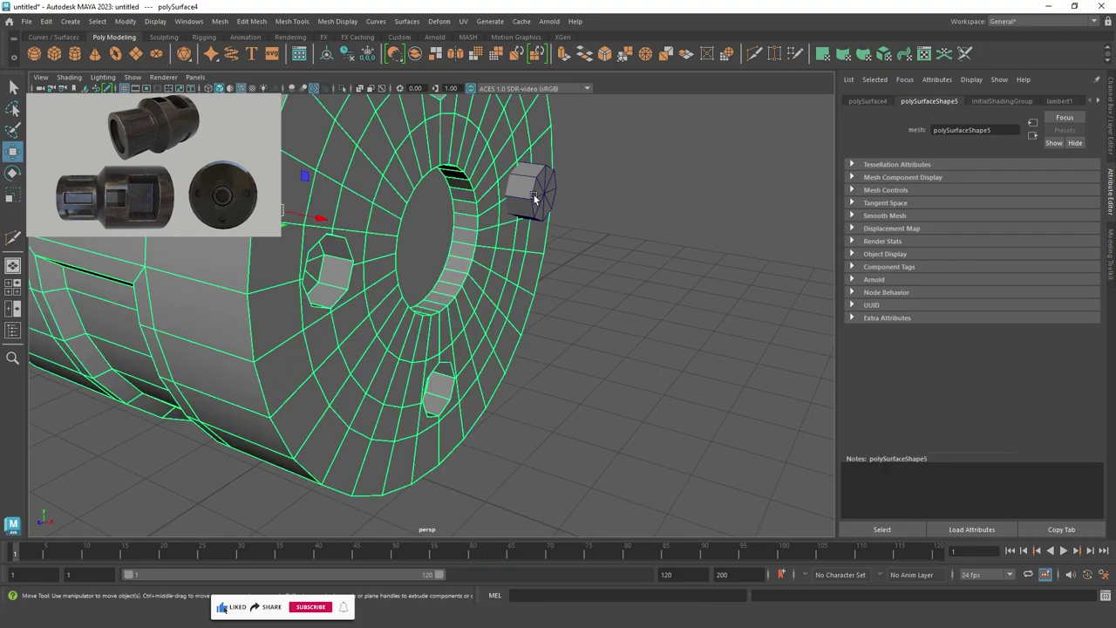
left_click(534, 194)
right_click_drag(534, 195, 618, 456, "shift")
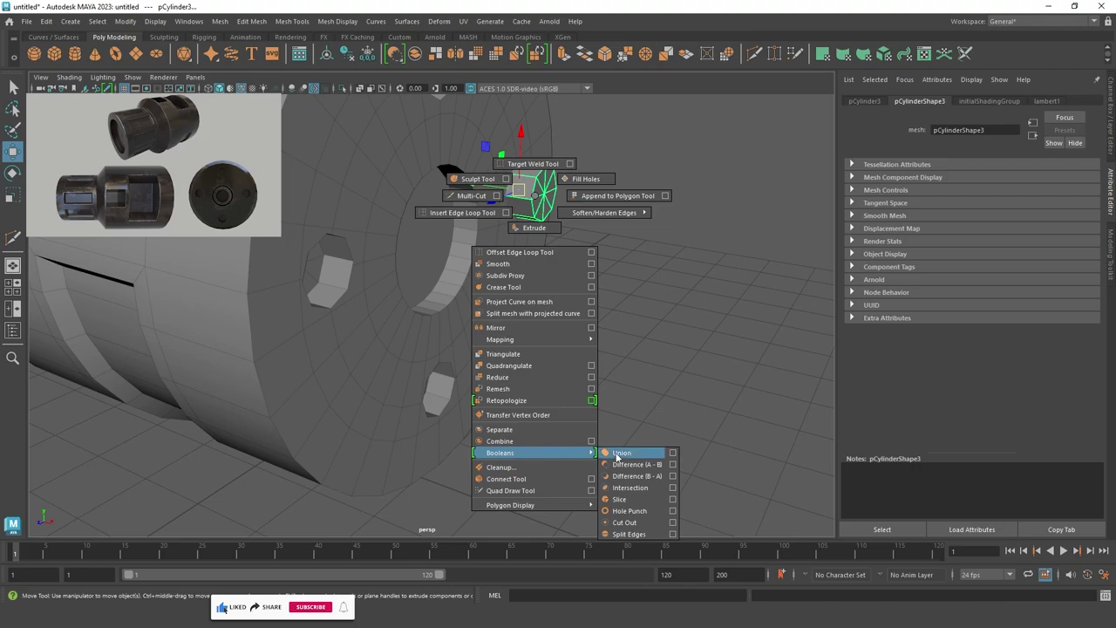
left_click(689, 276)
mouse_move(689, 276)
left_mouse_down("alt")
mouse_move(626, 284)
mouse_move(535, 246)
left_mouse_up("alt")
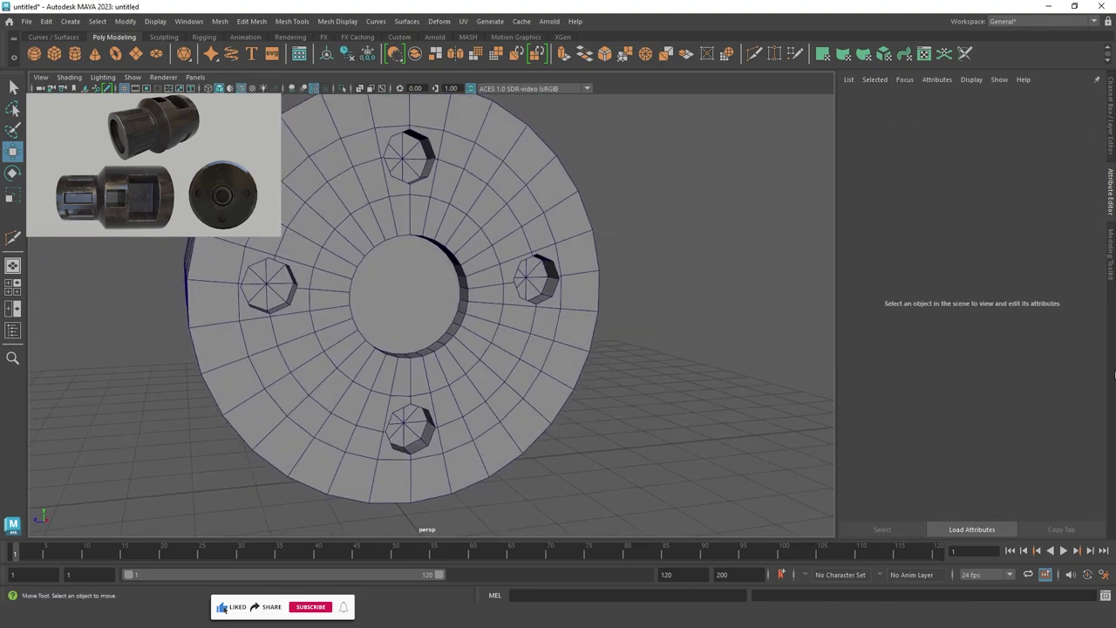
Switch to vertex mode and zoom in on a hole edge of the connector's end face.
left_click(422, 267)
left_click(397, 181, "ctrl")
double_click(399, 199)
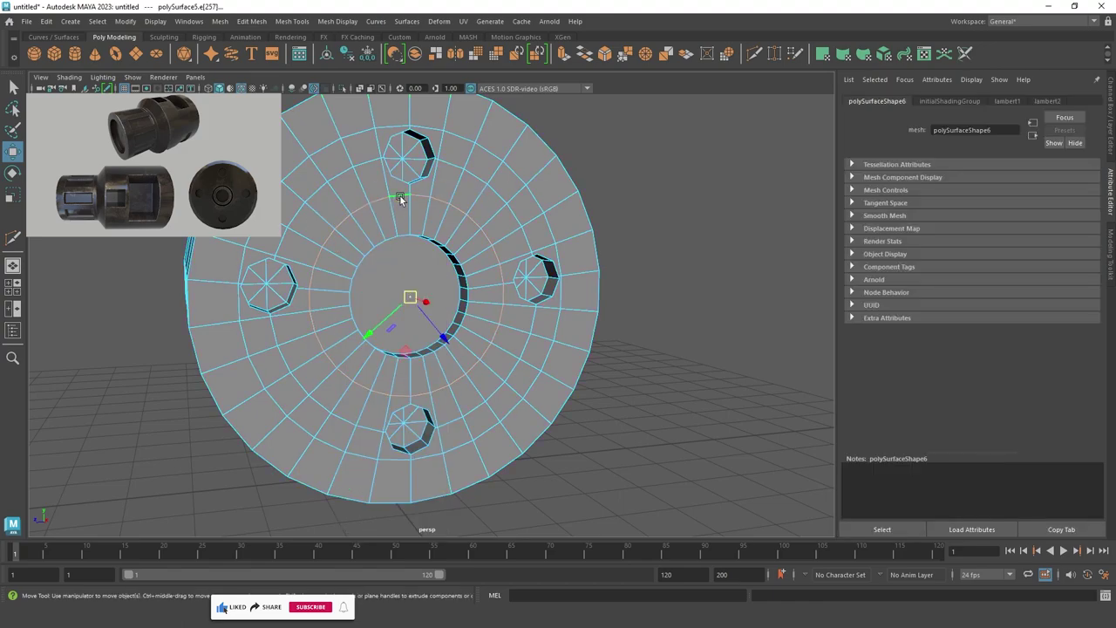
key("F8")
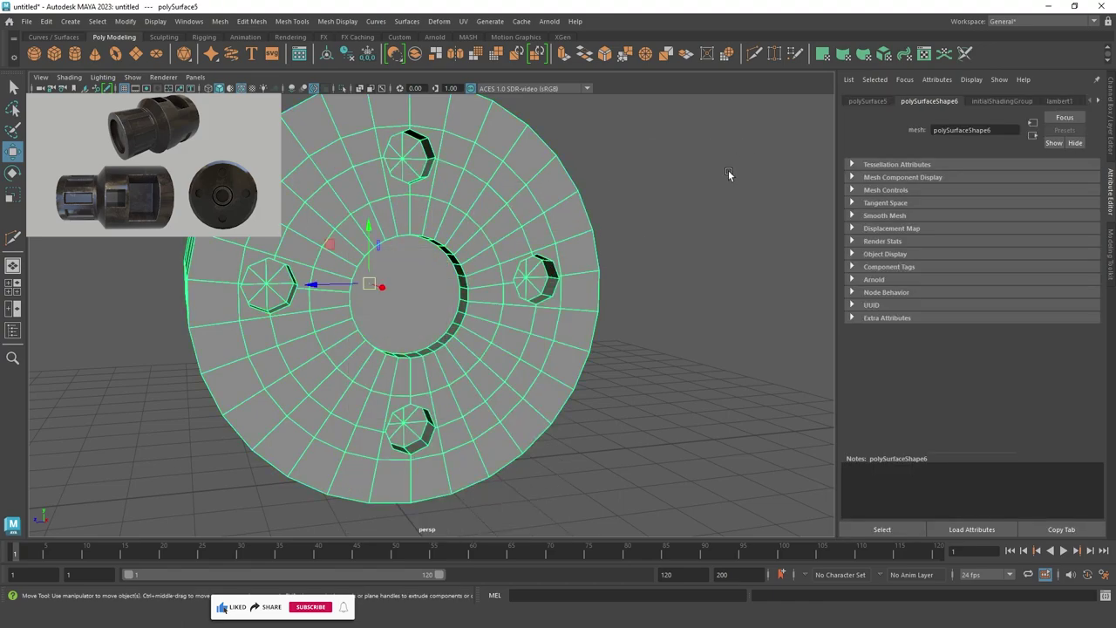
mouse_move(728, 170)
left_mouse_down("alt")
mouse_move(623, 183)
mouse_move(572, 173)
mouse_move(624, 249)
mouse_move(531, 208)
mouse_move(498, 251)
mouse_move(523, 241)
mouse_move(433, 246)
left_mouse_up("alt")
left_click(624, 180)
scroll(511, 241, "up", 2)
scroll(471, 282, "up", 2)
scroll(471, 282, "up", 2)
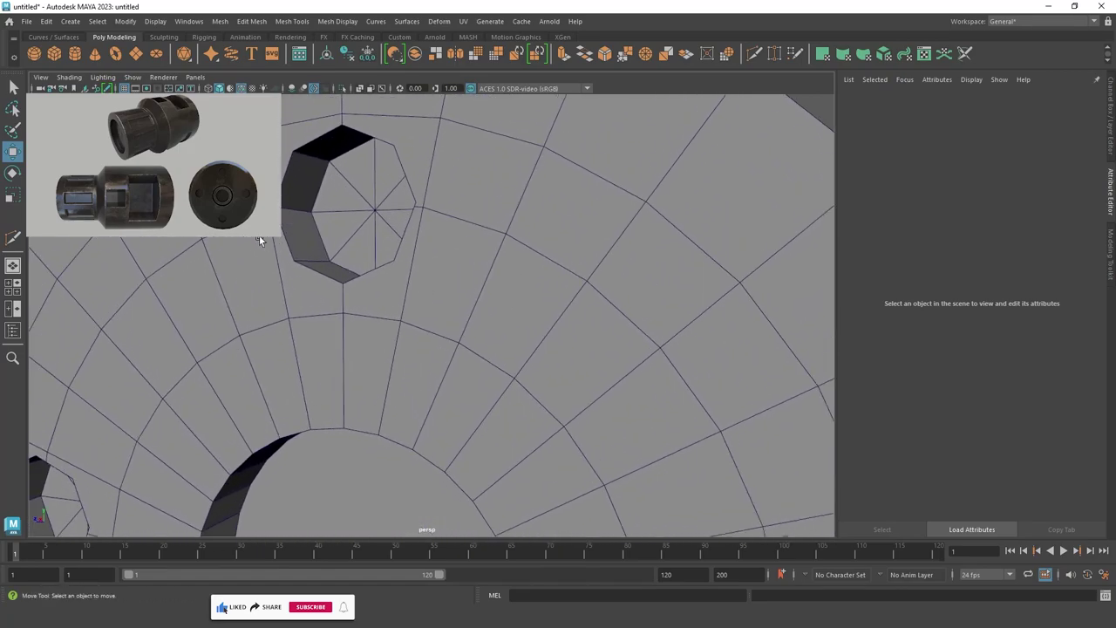
key("F9")
scroll(309, 224, "up", 2)
scroll(361, 248, "up", 3)
scroll(391, 288, "up", 1)
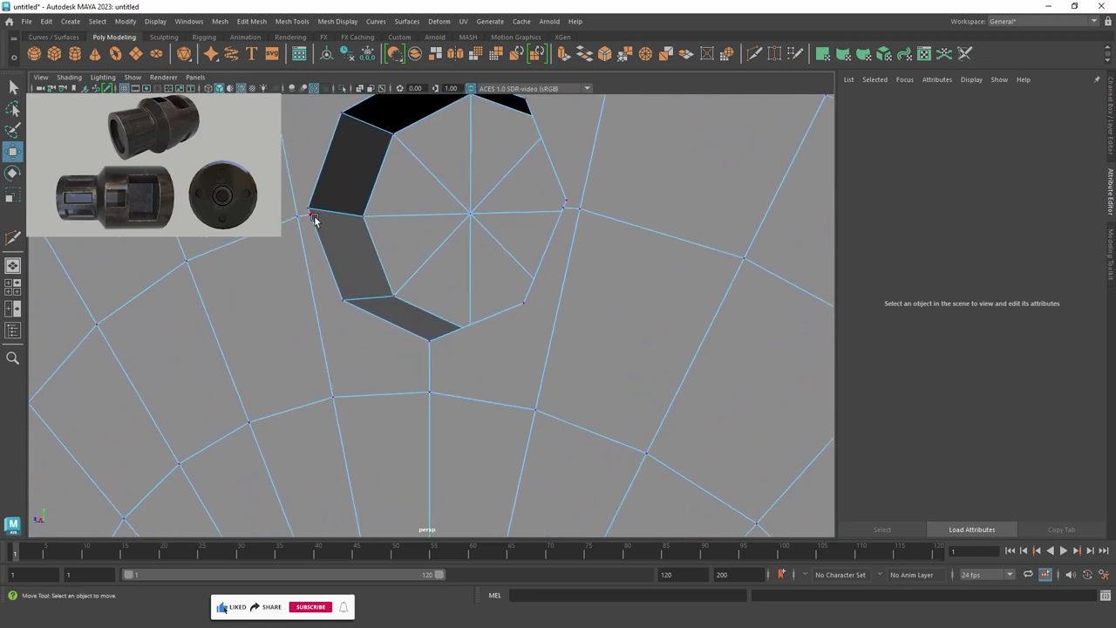
Target Weld a stray vertex at the first hole's edge into the surrounding grid.
left_click(312, 215)
right_click_drag(317, 218, 316, 183, "shift")
left_click_drag(311, 216, 420, 226)
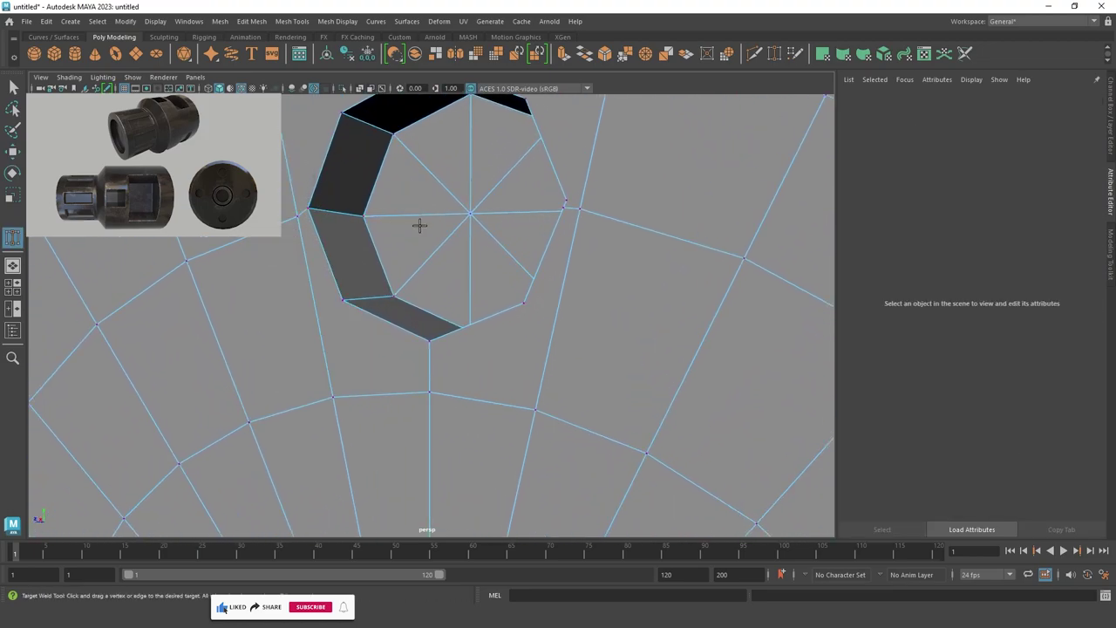
scroll(532, 293, "down", 3)
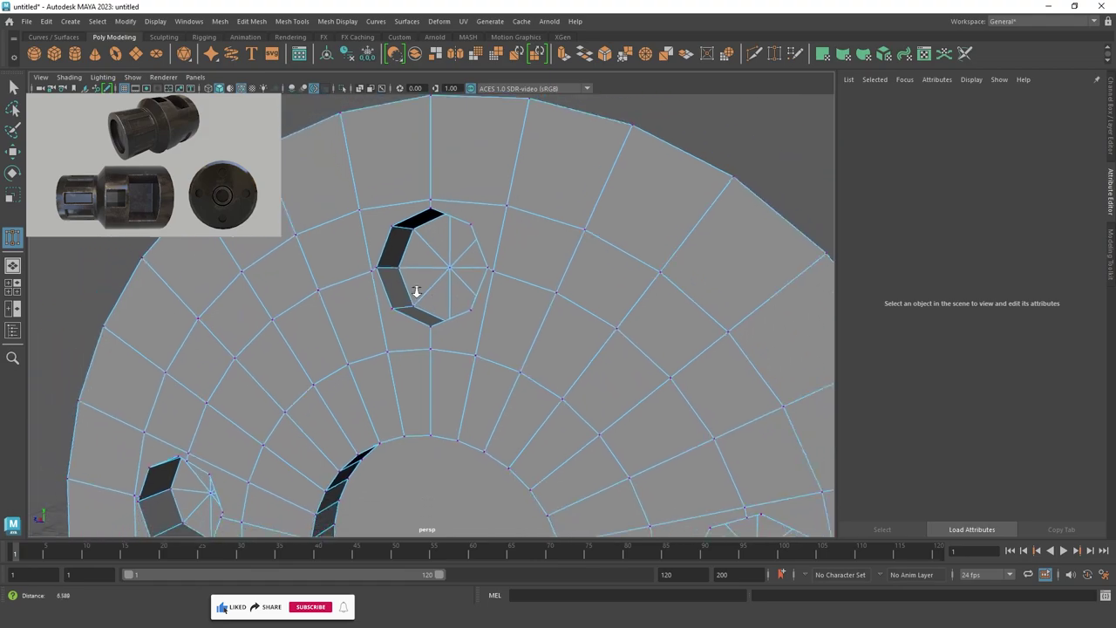
scroll(392, 286, "down", 1)
Weld the second hole's inner-wall vertex onto its outer rim vertex.
middle_click_drag(366, 279, 498, 204, "alt")
scroll(506, 305, "up", 4)
mouse_move(511, 402)
left_mouse_down("alt")
mouse_move(631, 366)
mouse_move(265, 367)
left_mouse_up("alt")
scroll(650, 384, "down", 2)
scroll(609, 355, "up", 2)
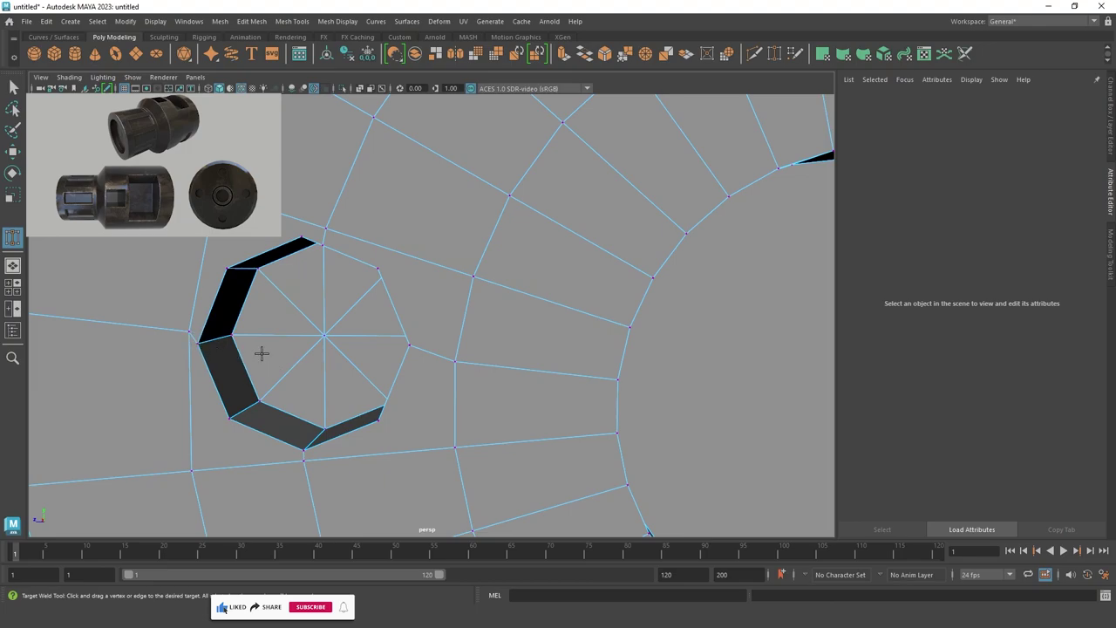
mouse_move(341, 244)
left_mouse_down("alt")
mouse_move(367, 229)
mouse_move(374, 258)
left_mouse_up("alt")
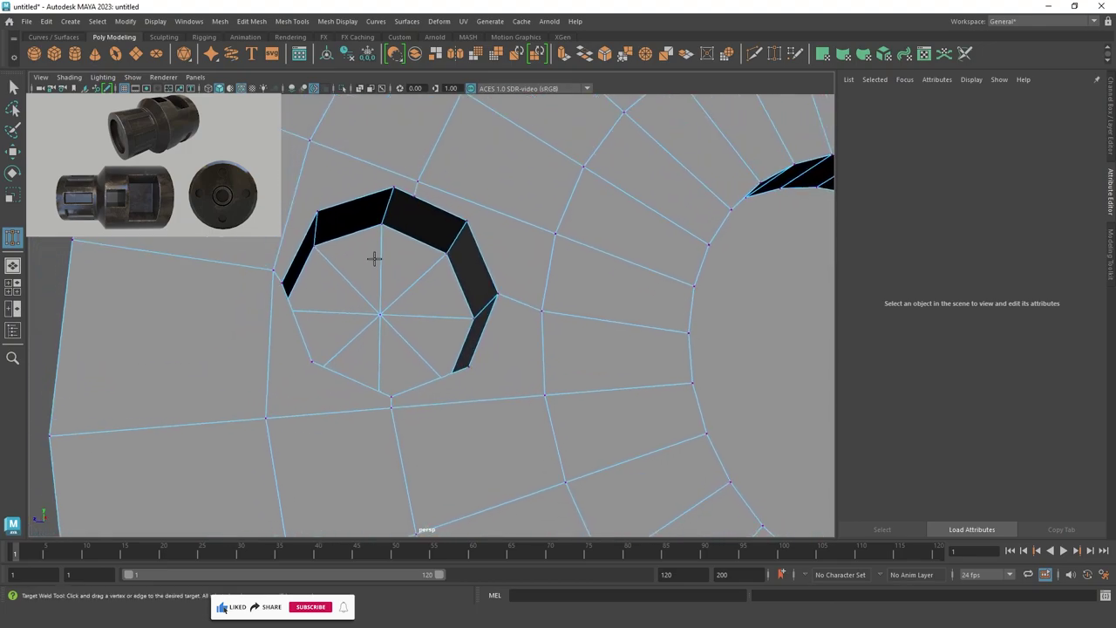
mouse_move(422, 200)
left_mouse_down()
mouse_move(404, 174)
mouse_move(395, 186)
mouse_move(474, 249)
mouse_move(730, 368)
mouse_move(494, 359)
mouse_move(603, 189)
mouse_move(564, 287)
left_mouse_up()
scroll(418, 180, "down", 5)
scroll(634, 343, "up", 3)
right_click_drag(633, 343, 434, 263, "shift")
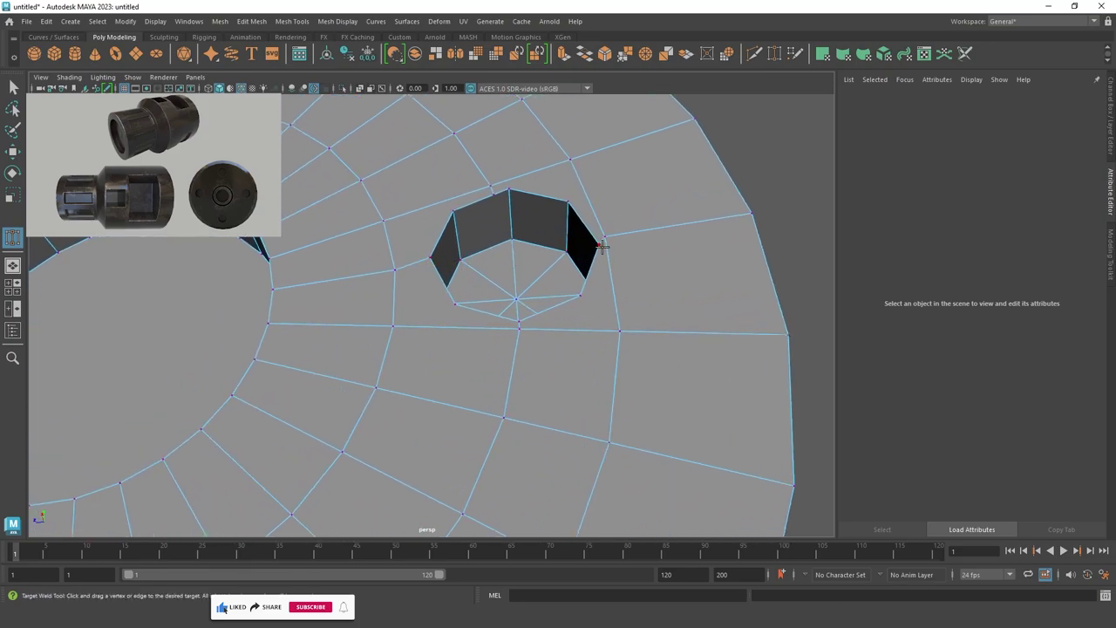
Inspect the welded hole rims around the cylinder, then return to the Select Tool with Q.
scroll(546, 374, "down", 3)
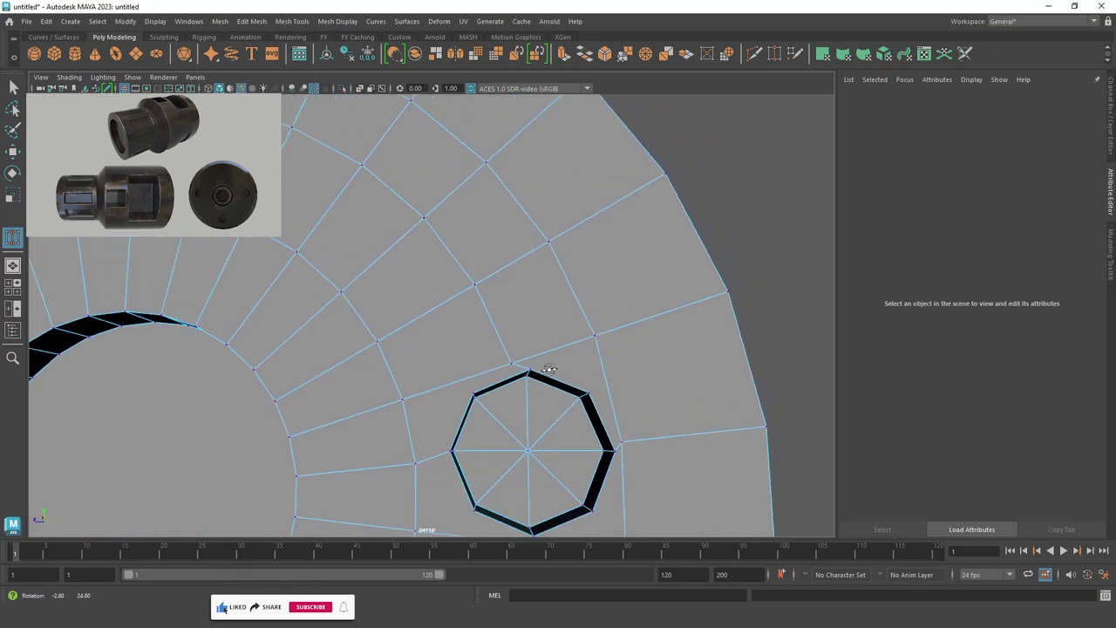
mouse_move(546, 374)
left_mouse_down("alt")
mouse_move(543, 281)
mouse_move(544, 369)
mouse_move(526, 256)
mouse_move(529, 306)
left_mouse_up("alt")
scroll(515, 331, "down", 2)
scroll(511, 337, "down", 3)
scroll(529, 306, "up", 3)
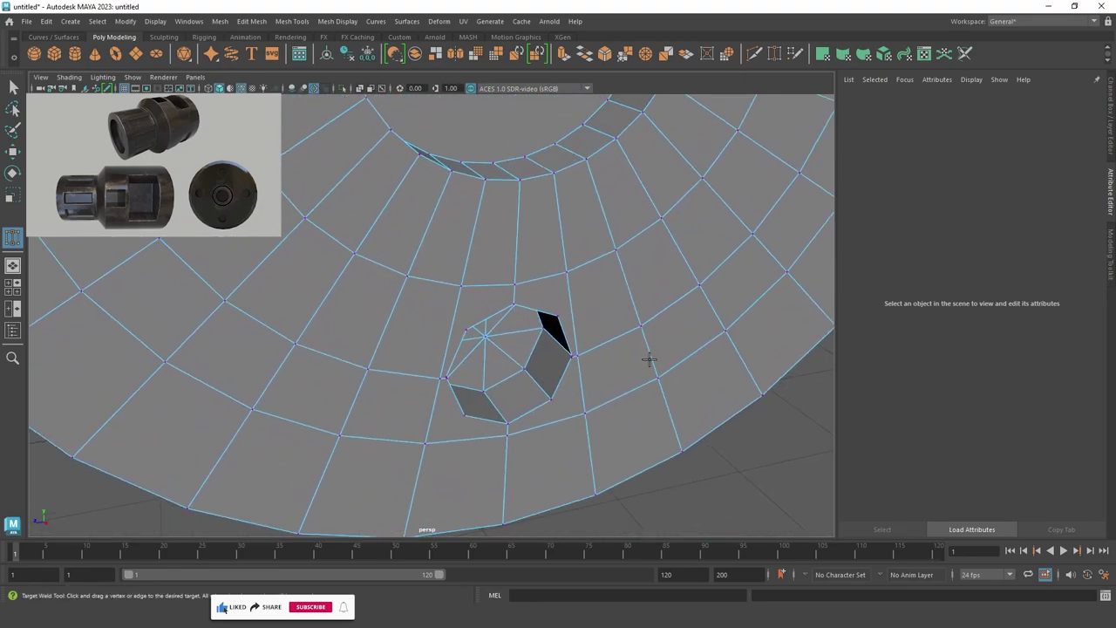
scroll(648, 361, "up", 3)
scroll(515, 292, "up", 3)
scroll(723, 371, "up", 2)
middle_click_drag(695, 344, 663, 279, "alt")
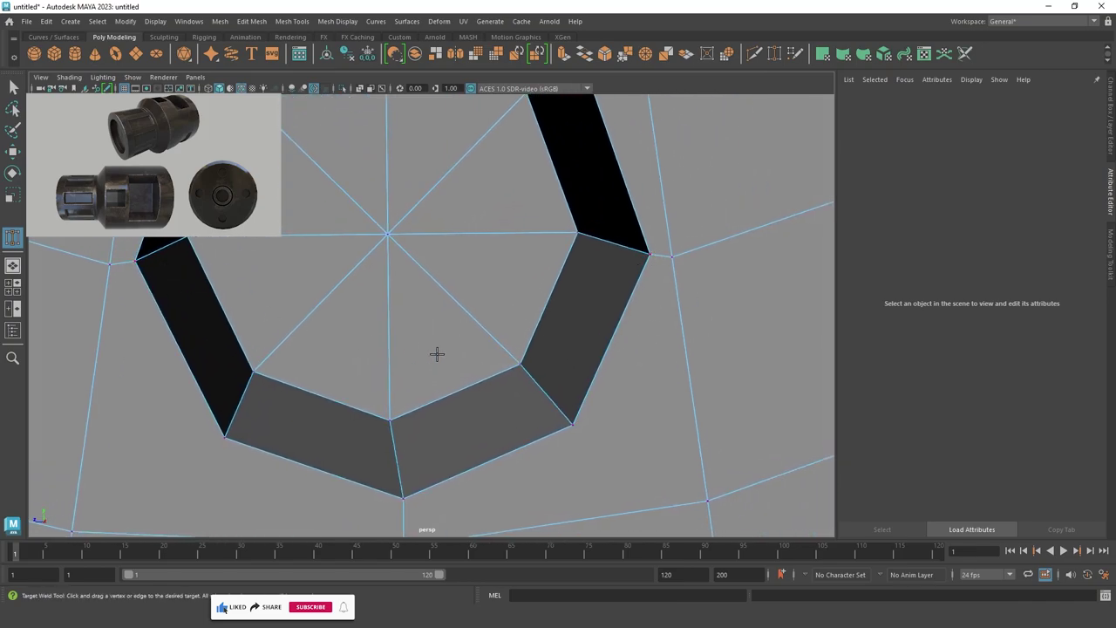
scroll(437, 353, "down", 3)
middle_click_drag(437, 353, 470, 408, "alt")
left_click_drag(451, 384, 393, 311, "alt")
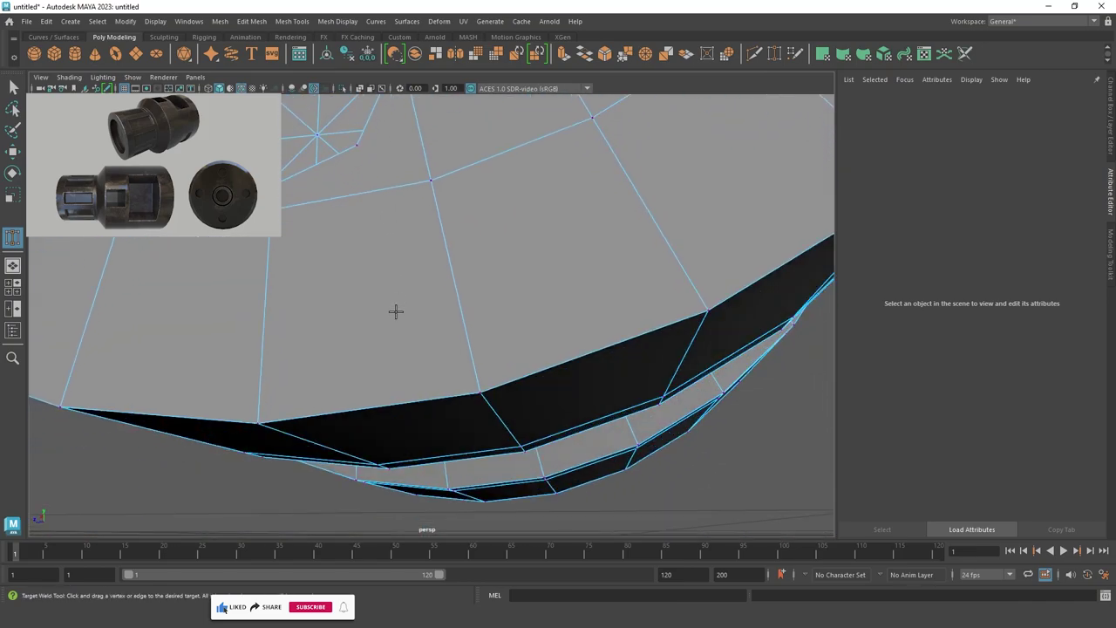
scroll(434, 424, "down", 3)
mouse_move(433, 424)
left_mouse_down("alt")
mouse_move(472, 425)
mouse_move(428, 429)
mouse_move(463, 428)
left_mouse_up("alt")
scroll(491, 498, "up", 3)
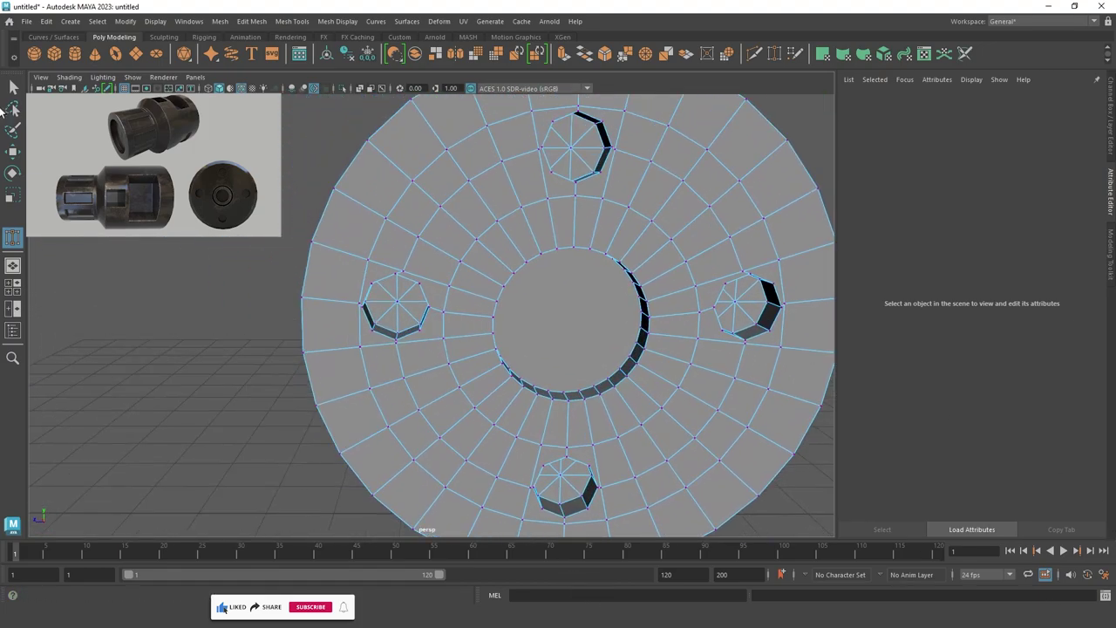
key("q")
scroll(381, 243, "up", 3)
scroll(461, 252, "up", 2)
Nudge the vertices beside the left octagonal hole, setting the Move Tool to Object axis.
left_click(367, 230)
key("w")
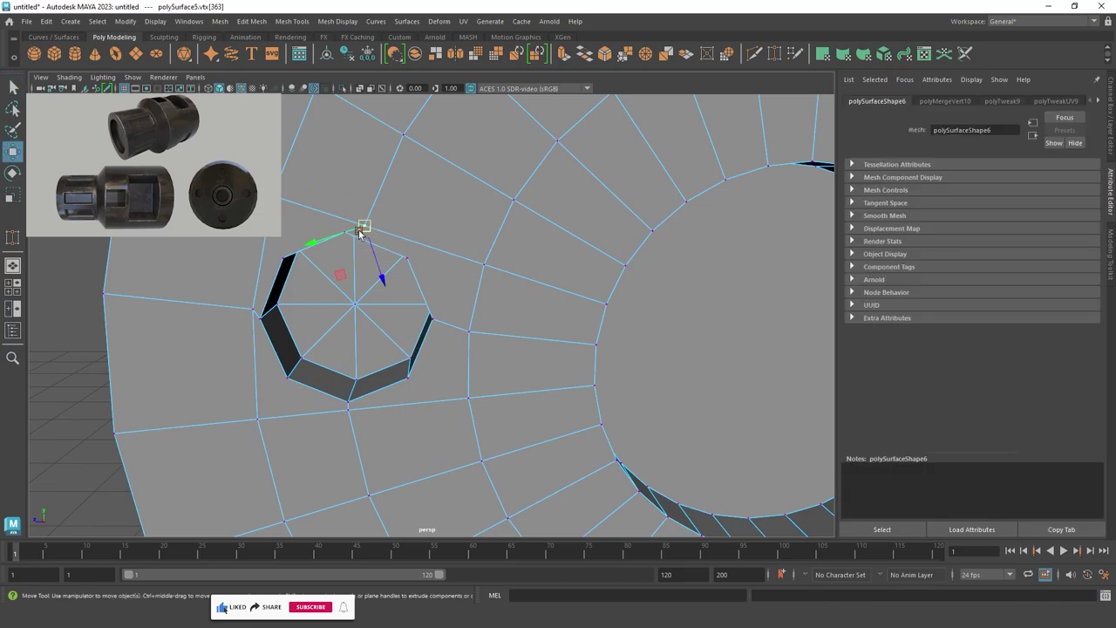
mouse_move(360, 234)
left_mouse_down()
mouse_move(352, 217)
mouse_move(511, 274)
mouse_move(411, 292)
mouse_move(393, 256)
mouse_move(354, 278)
left_mouse_up()
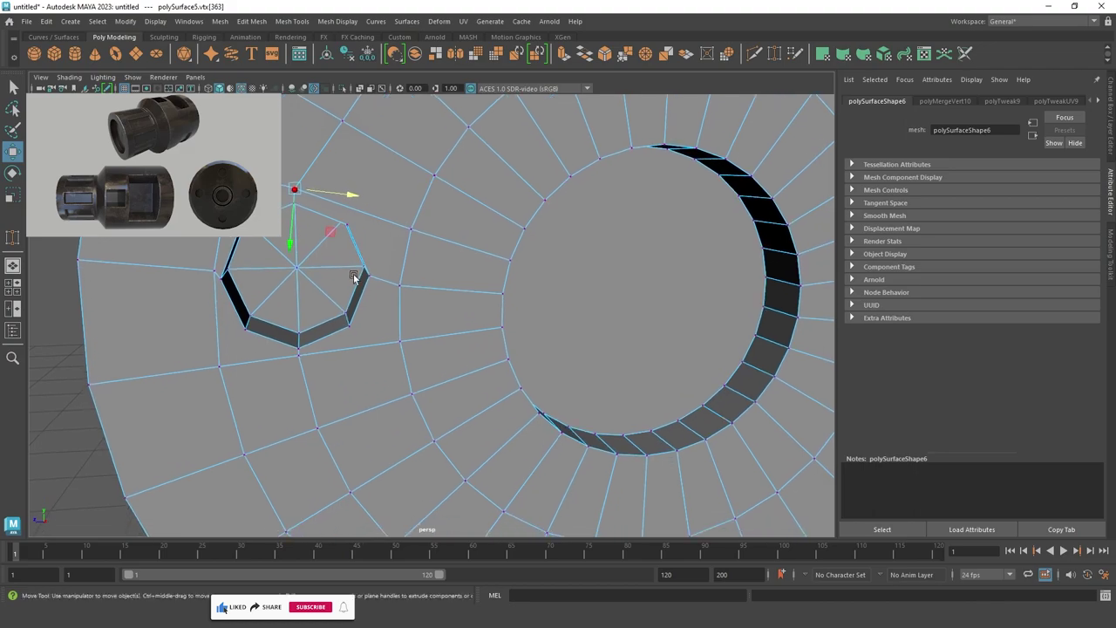
left_click(212, 271)
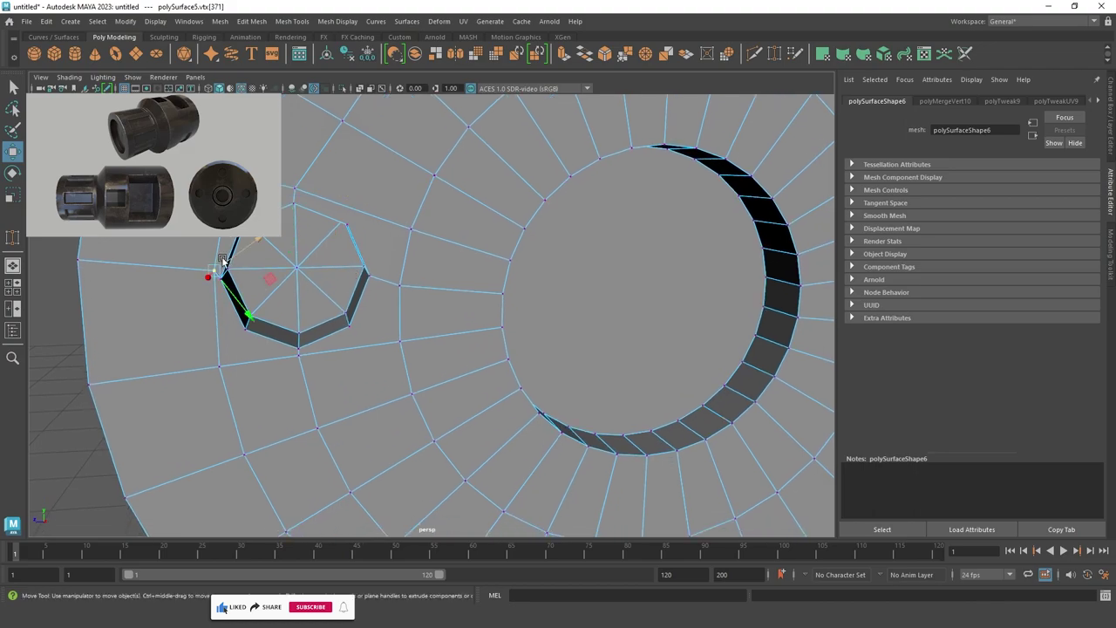
left_click(219, 260)
left_click(167, 246)
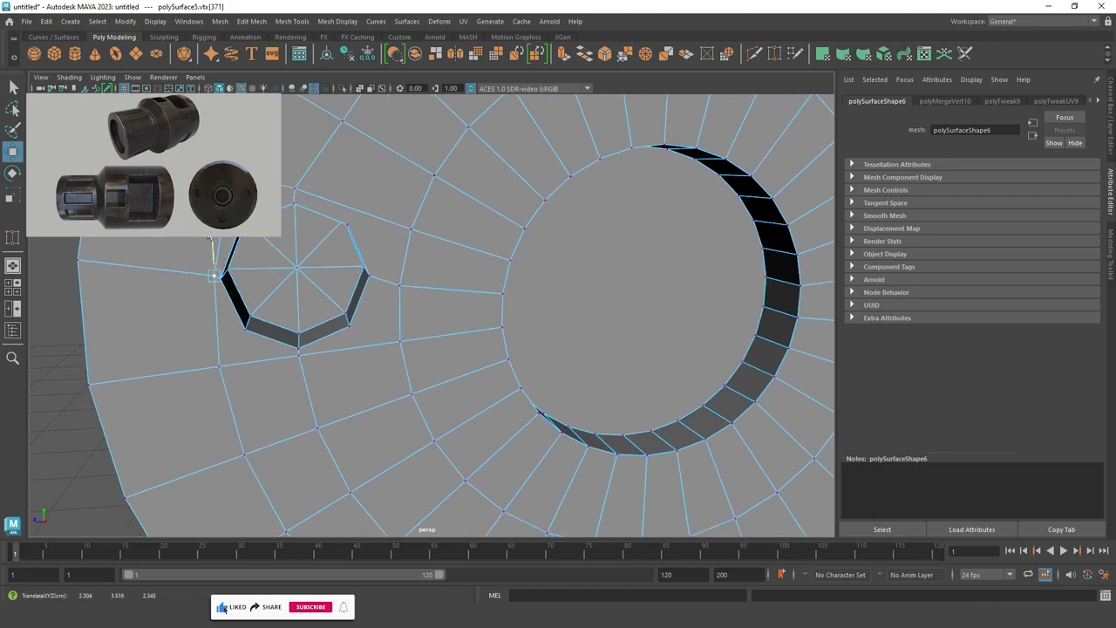
left_click_drag(186, 277, 171, 278)
middle_click_drag(200, 244, 205, 241)
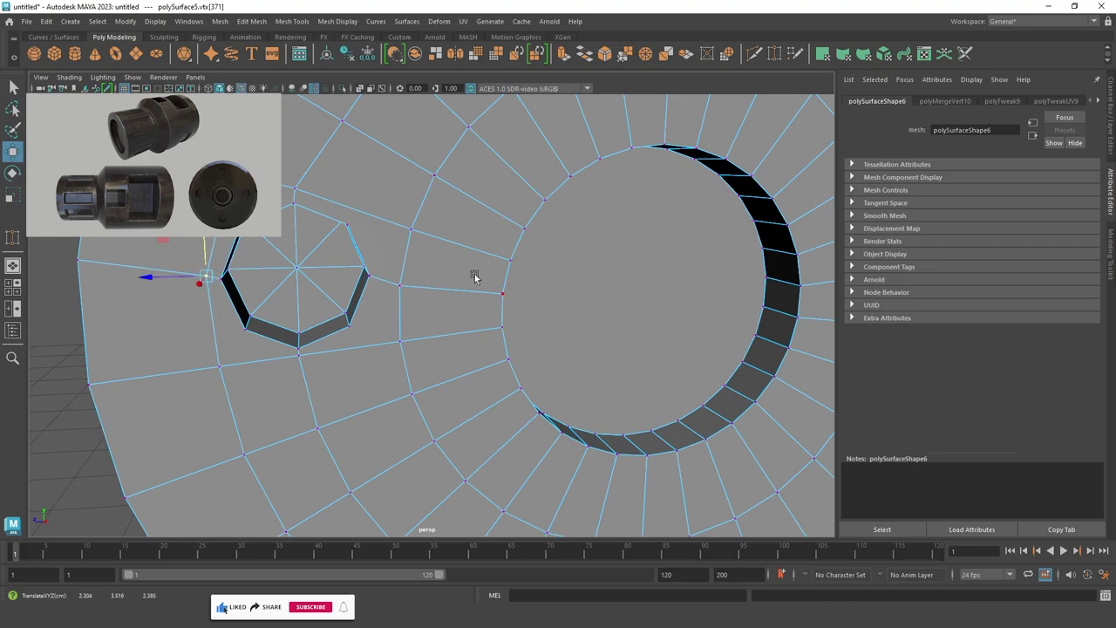
Align the vertex right of the lower hole by sliding it along X and Y.
left_click(399, 280)
mouse_move(400, 249)
left_mouse_down("alt")
mouse_move(340, 280)
mouse_move(315, 240)
left_mouse_up("alt")
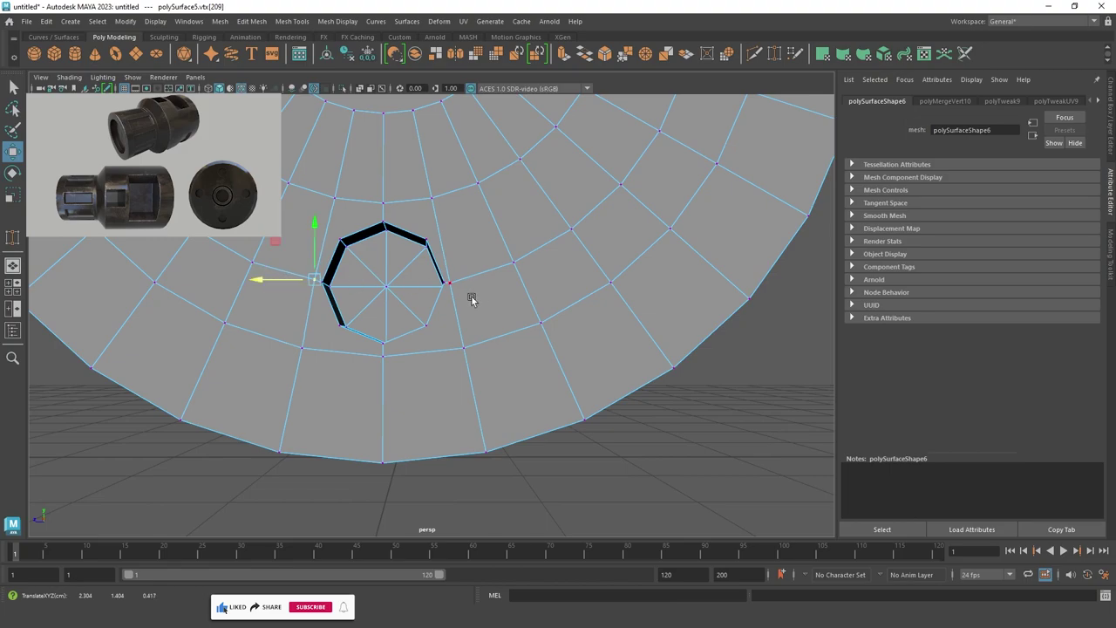
left_click(448, 281)
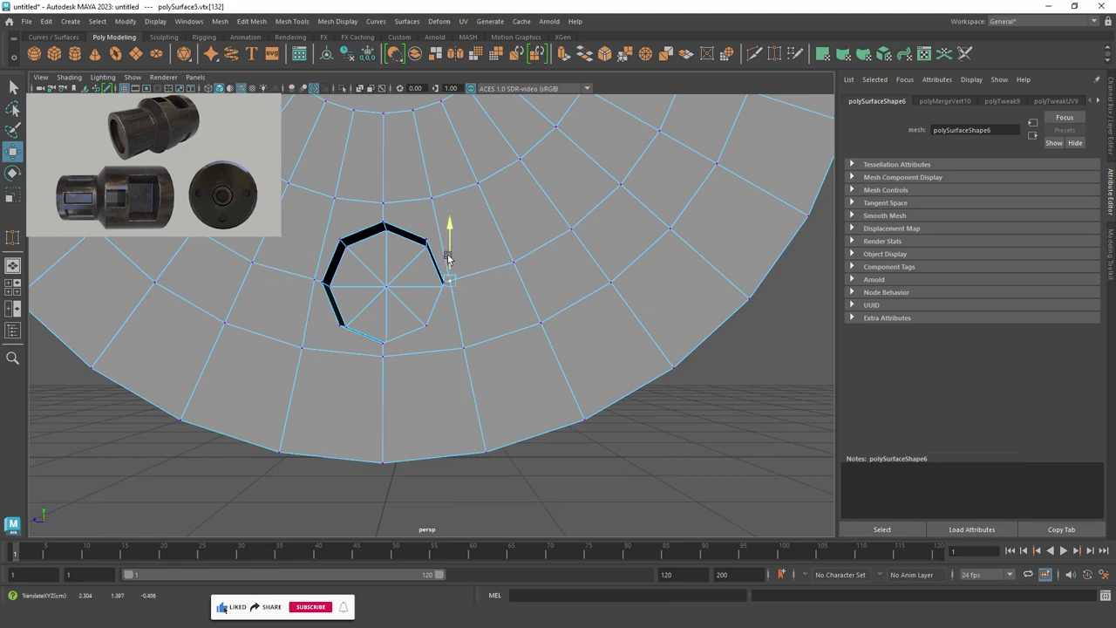
left_click_drag(424, 279, 417, 281)
scroll(346, 327, "down", 3)
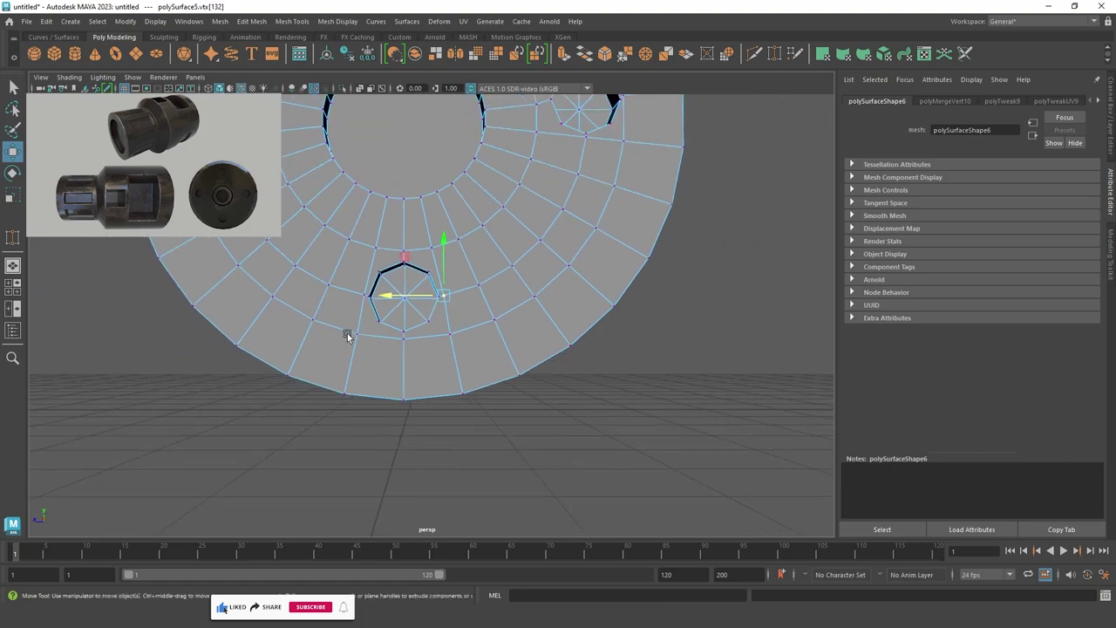
scroll(568, 324, "down", 2)
scroll(393, 311, "up", 3)
scroll(499, 333, "up", 3)
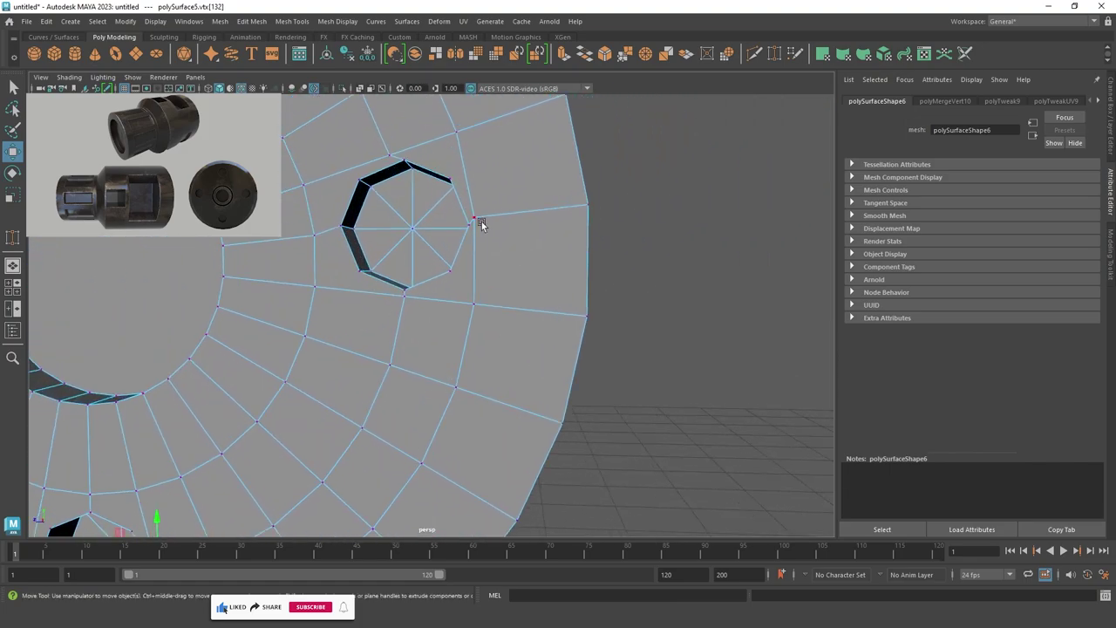
left_click_drag(474, 202, 422, 248)
Adjust the vertex above the right hole and slide the top hole's left vertex along X.
left_click(399, 211)
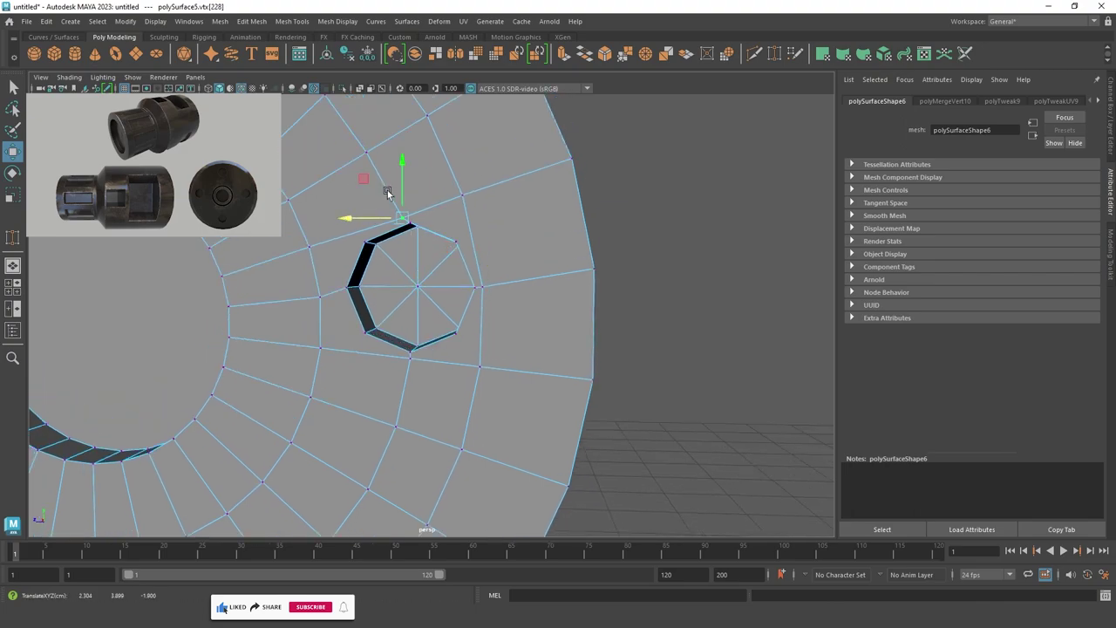
left_click_drag(402, 179, 400, 171)
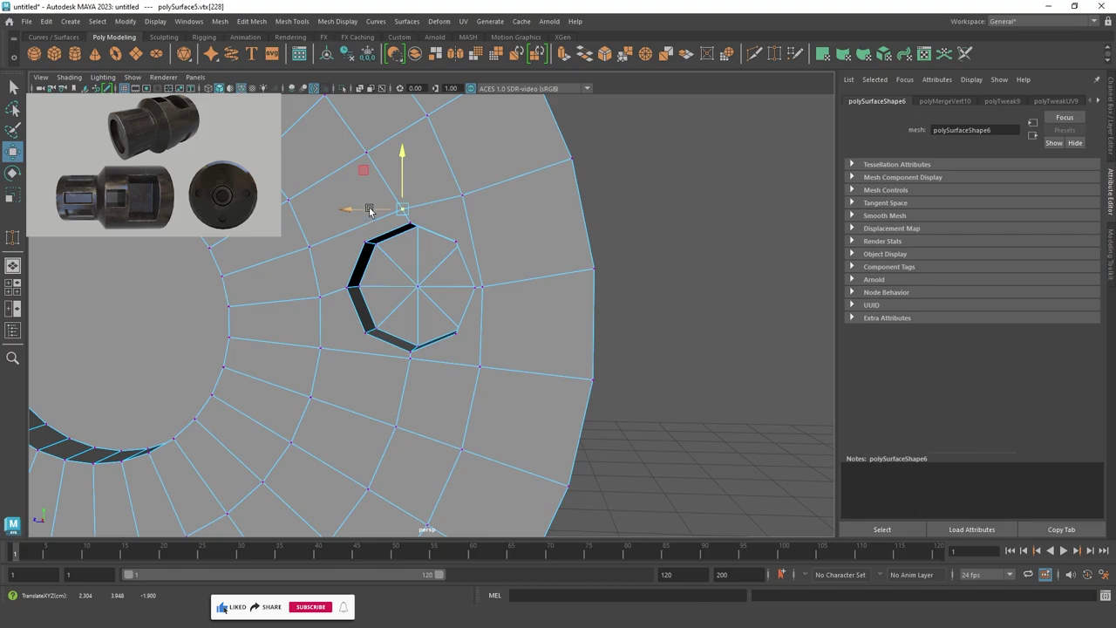
scroll(370, 210, "down", 3)
middle_click_drag(443, 274, 543, 486, "alt")
left_click_drag(544, 486, 370, 356, "alt")
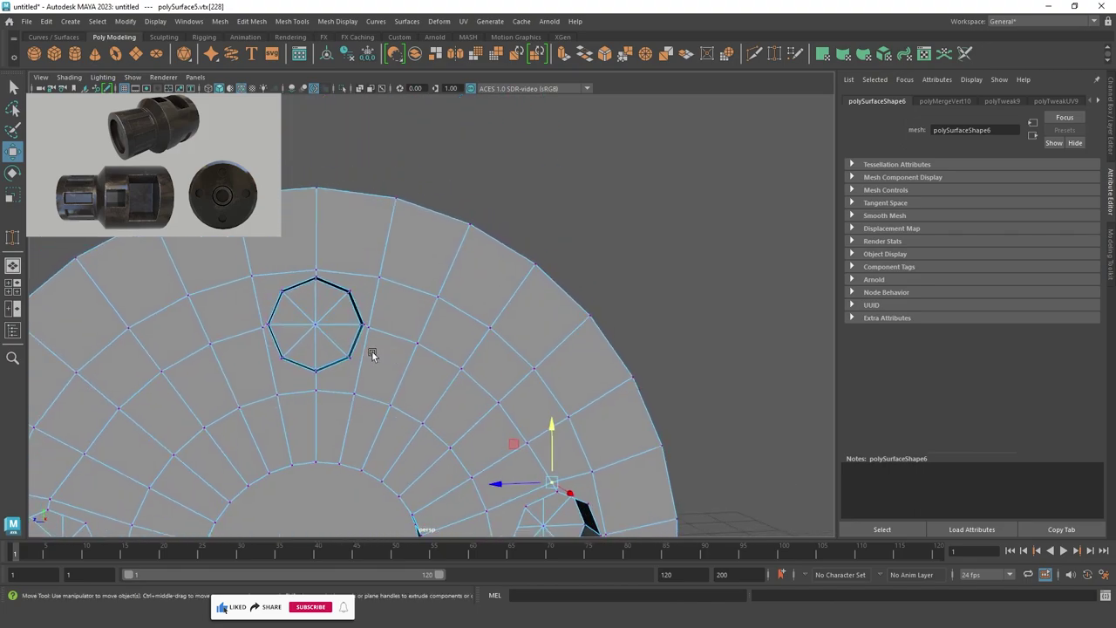
scroll(372, 354, "up", 3)
left_click(449, 314)
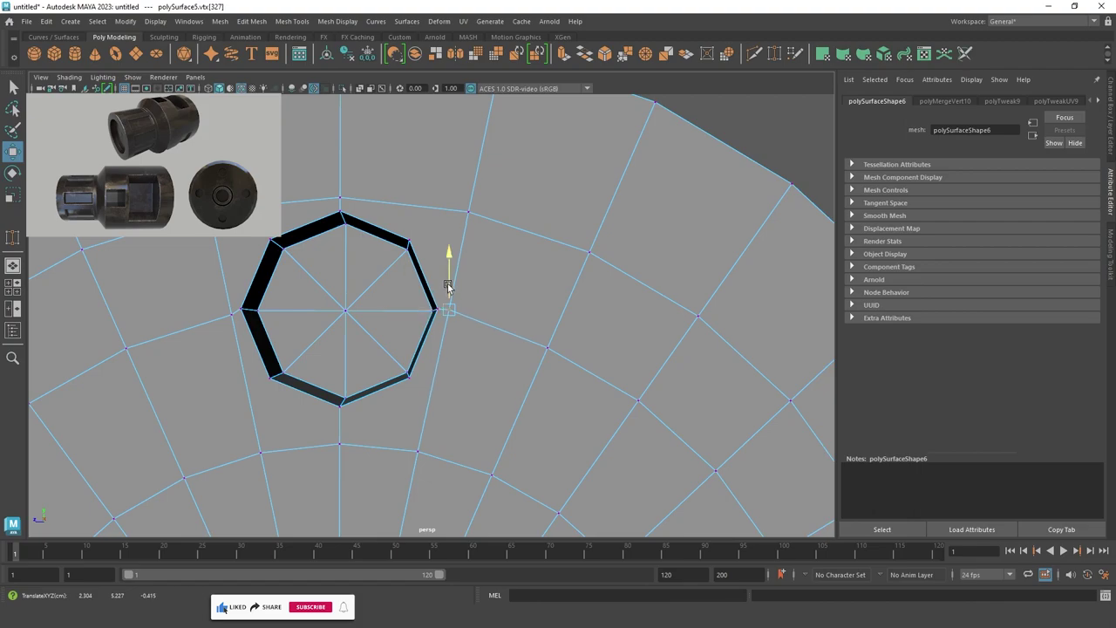
left_click(234, 313)
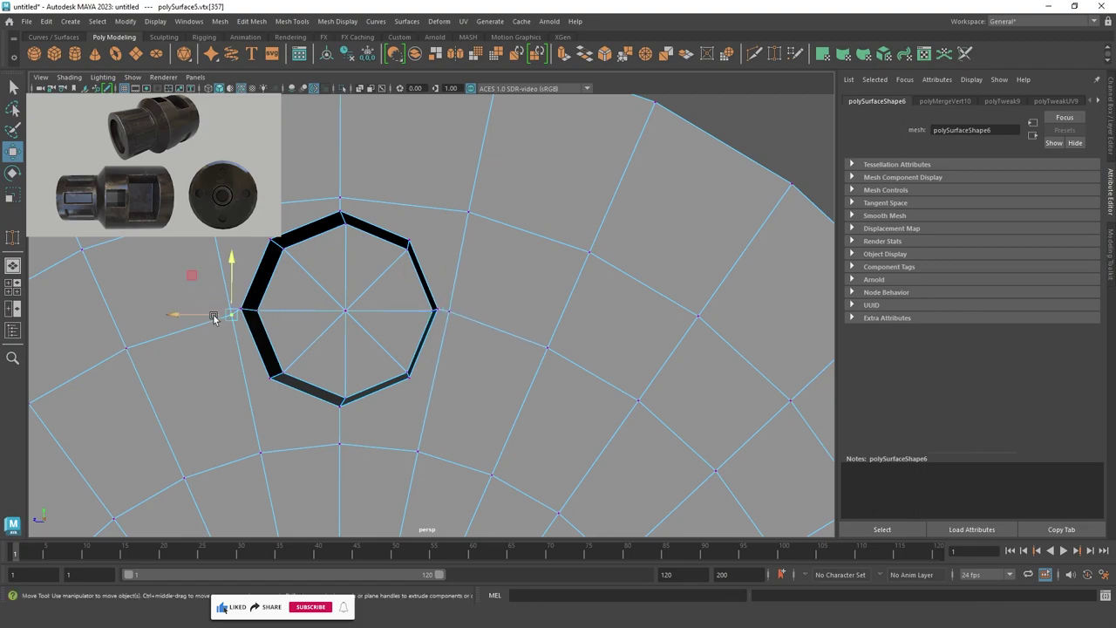
mouse_move(214, 319)
left_mouse_down()
mouse_move(206, 314)
mouse_move(361, 287)
mouse_move(428, 369)
left_mouse_up()
scroll(228, 281, "down", 5)
left_click(737, 358)
left_click_drag(736, 358, 723, 269, "alt")
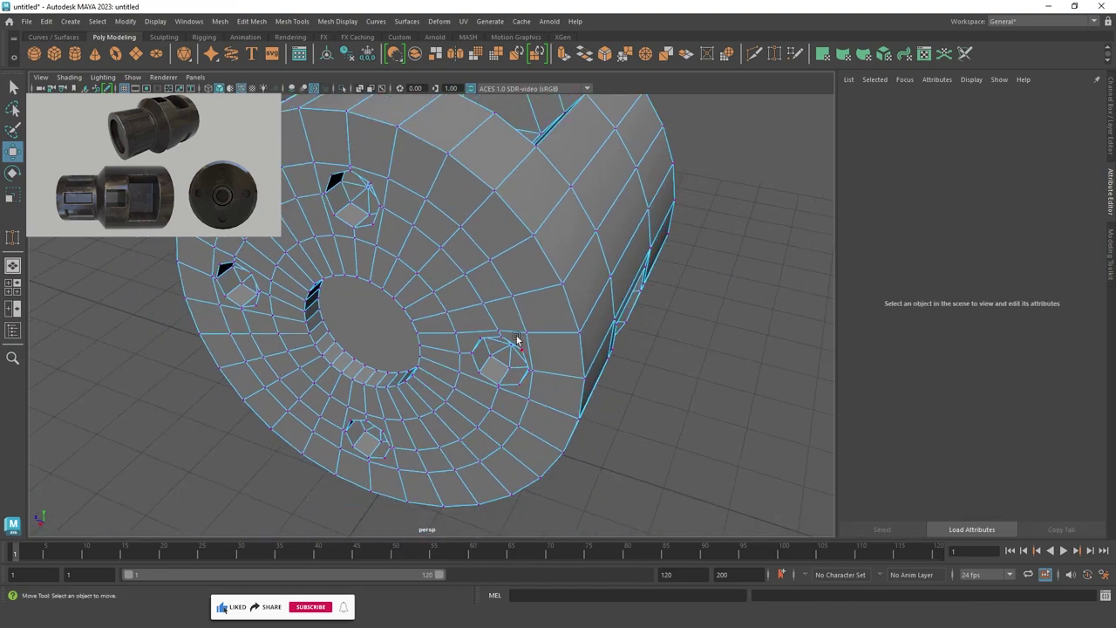
key("F8")
left_click(398, 349)
left_click_drag(398, 348, 643, 460, "alt")
scroll(644, 460, "down", 3)
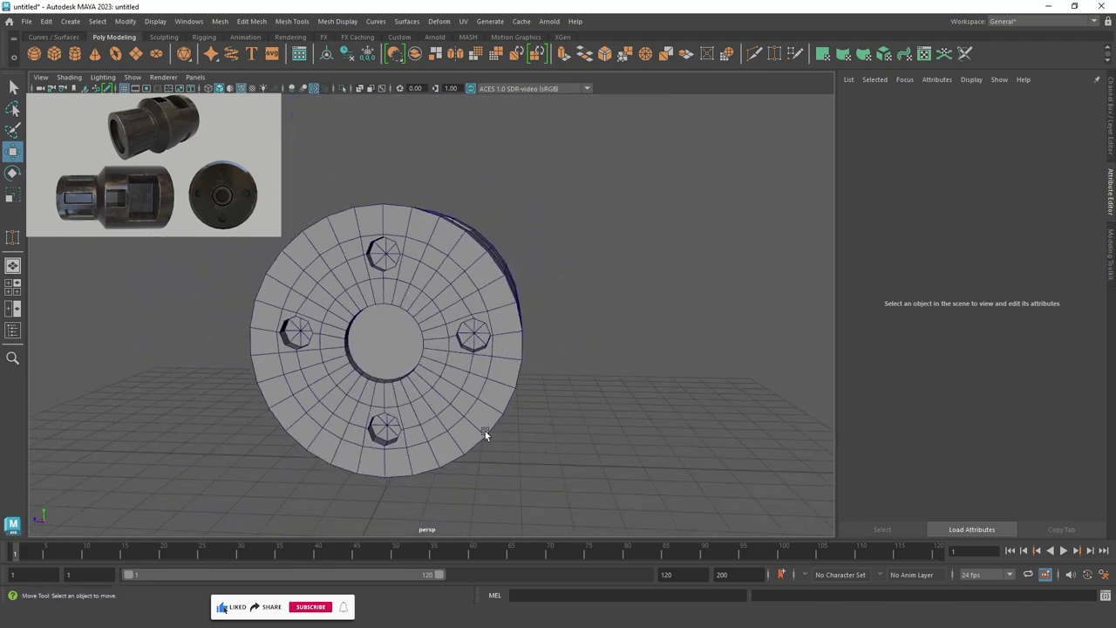
scroll(558, 431, "up", 3)
left_click(556, 430)
scroll(554, 426, "down", 3)
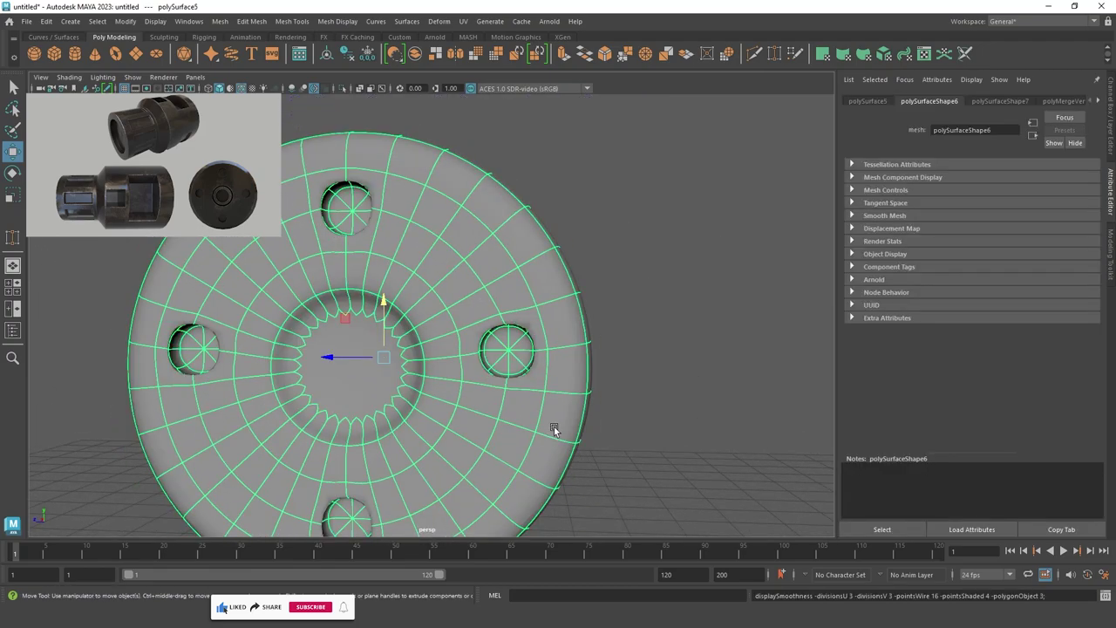
left_click(626, 379, "ctrl")
scroll(626, 380, "down", 3)
mouse_move(626, 380)
left_mouse_down("alt")
mouse_move(489, 394)
mouse_move(519, 329)
mouse_move(547, 393)
left_mouse_up("alt")
mouse_move(548, 394)
right_mouse_down("alt")
mouse_move(746, 434)
mouse_move(423, 280)
right_mouse_up("alt")
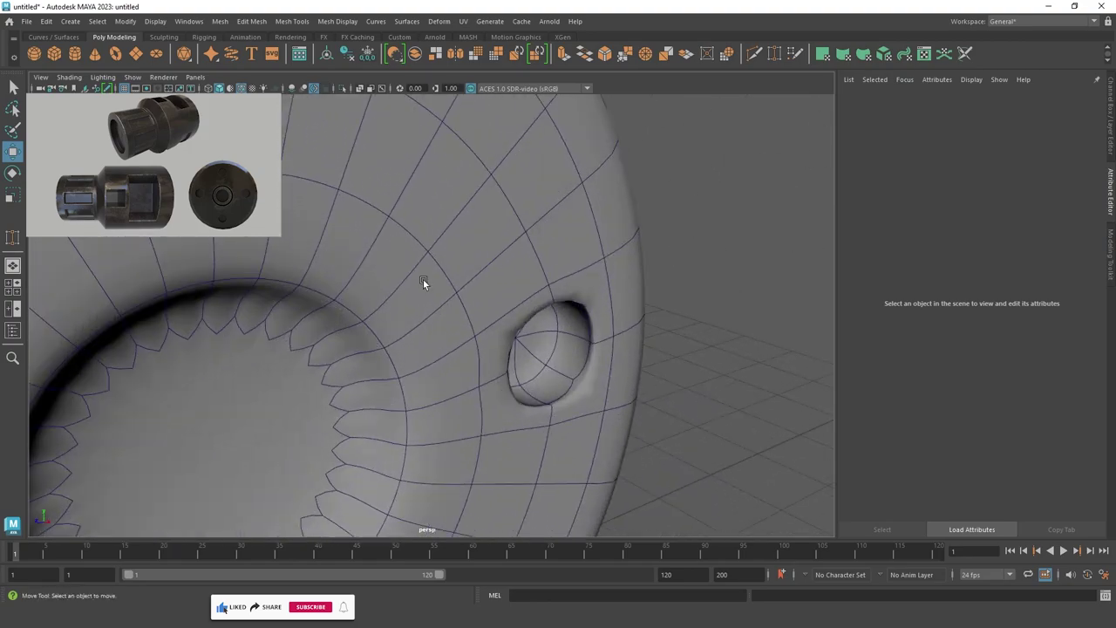
left_click(423, 280)
key("1")
scroll(570, 421, "down", 2)
scroll(570, 422, "down", 2)
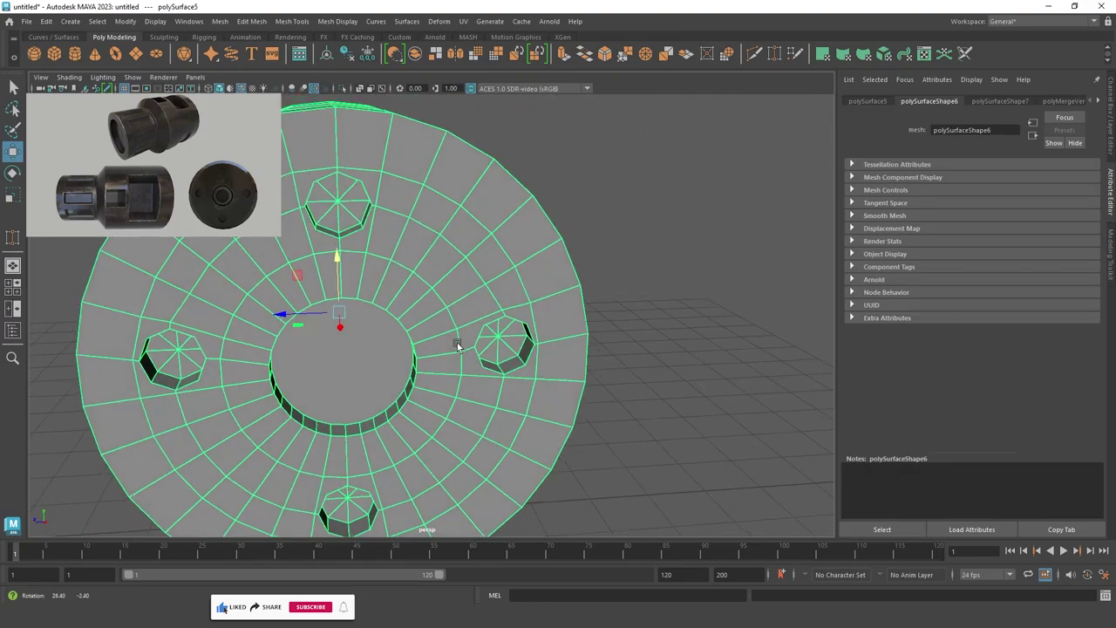
mouse_move(506, 348)
left_mouse_down("alt")
mouse_move(447, 284)
mouse_move(435, 323)
mouse_move(490, 397)
left_mouse_up("alt")
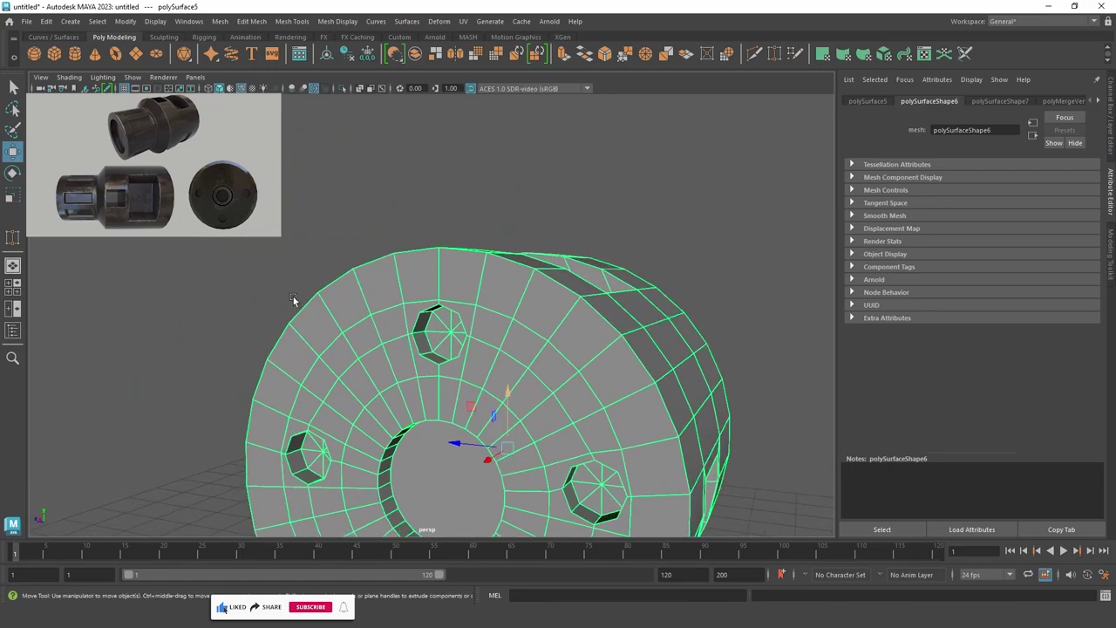
scroll(490, 396, "up", 3)
scroll(434, 357, "up", 2)
left_click_drag(434, 357, 470, 323, "alt")
Return to object selection and start the Multi-Cut tool from the Modeling Toolkit.
right_click_drag(437, 271, 436, 244)
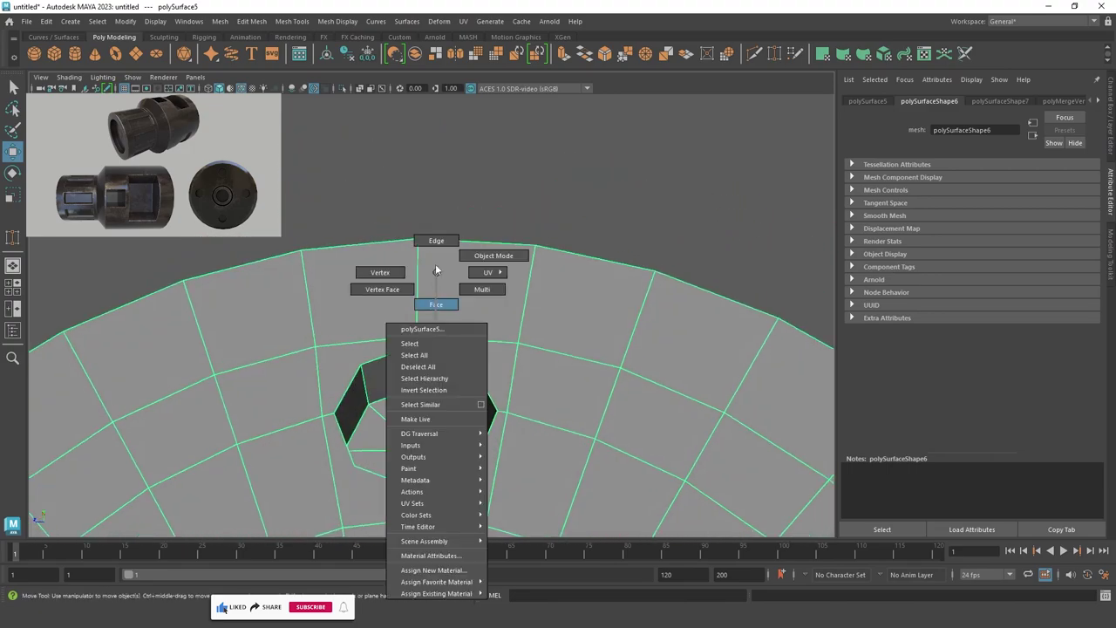
left_click(449, 352)
mouse_move(447, 352)
left_mouse_down("alt")
mouse_move(381, 361)
mouse_move(628, 279)
left_mouse_up("alt")
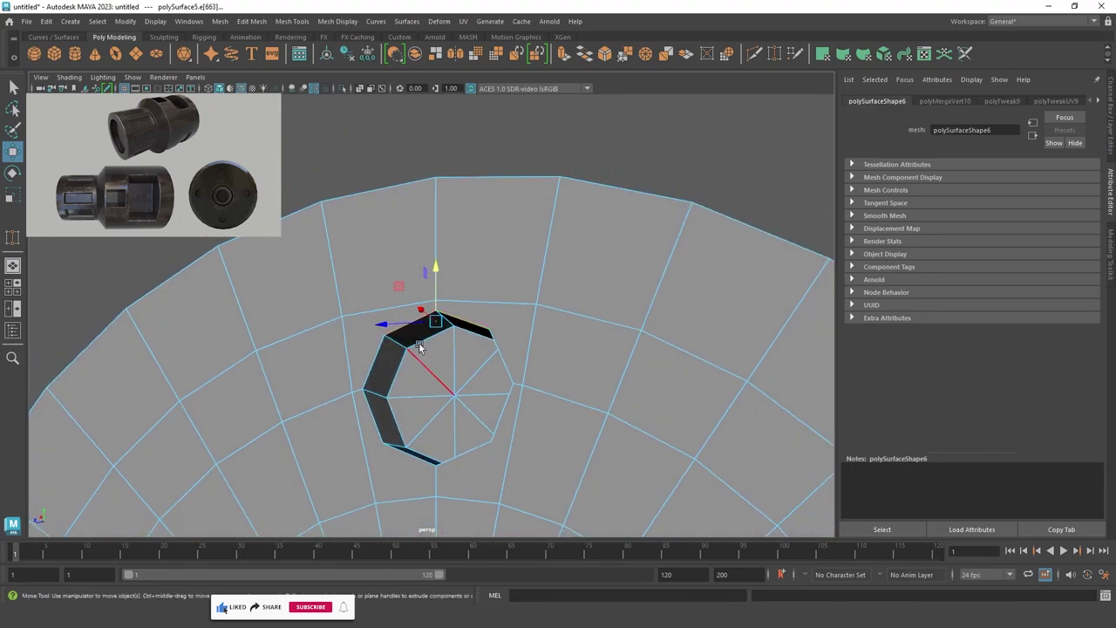
right_click_drag(628, 279, 694, 213)
left_click_drag(434, 217, 462, 202, "alt")
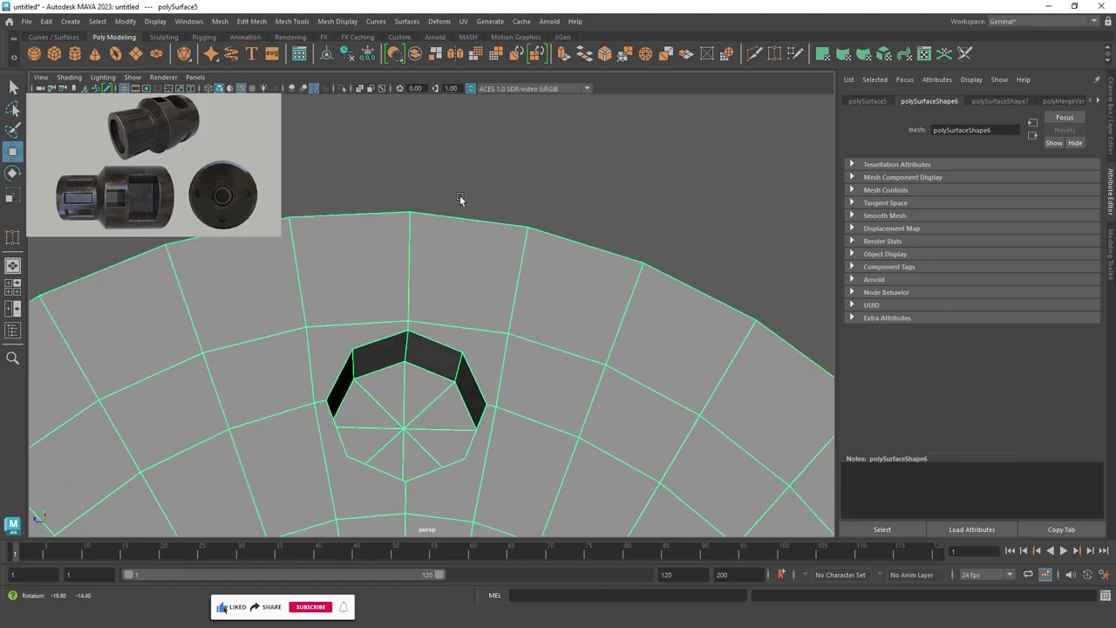
left_click(1112, 257)
left_click(991, 419)
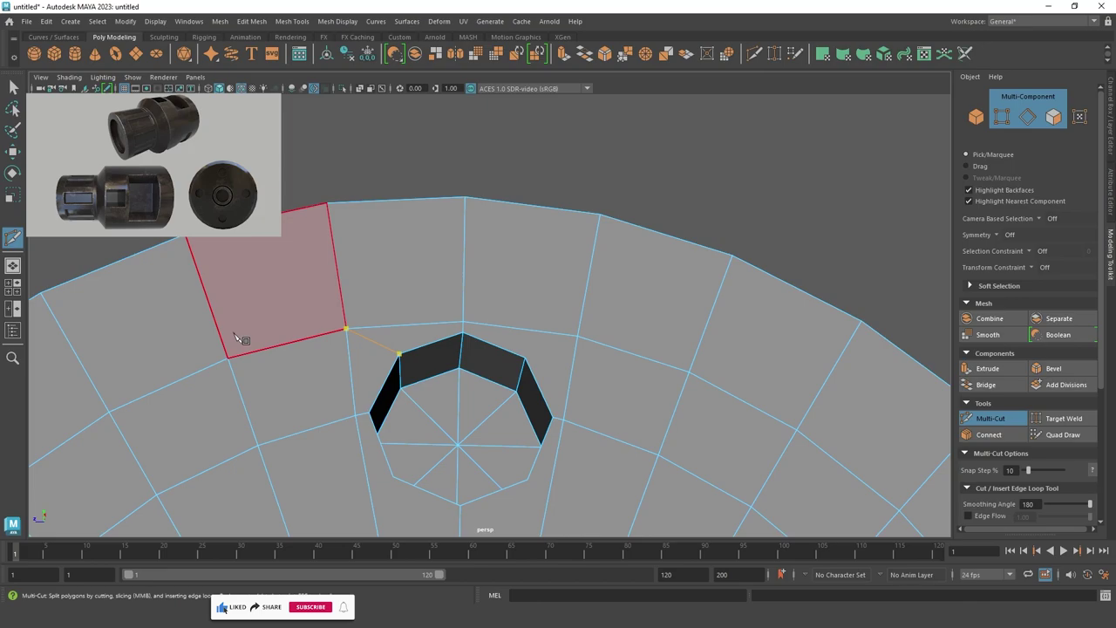
Cut edges from the first hole outward and beside the right hole.
left_click_drag(312, 354, 508, 386, "alt")
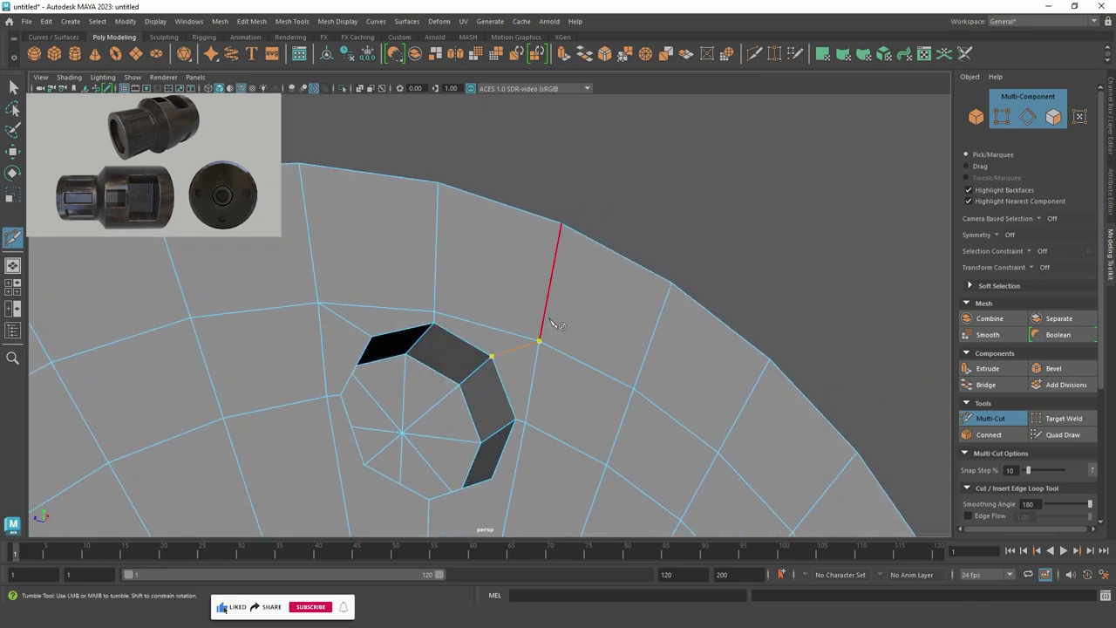
mouse_move(554, 323)
left_mouse_down("alt")
mouse_move(491, 378)
mouse_move(504, 385)
mouse_move(516, 355)
mouse_move(521, 401)
mouse_move(491, 381)
left_mouse_up("alt")
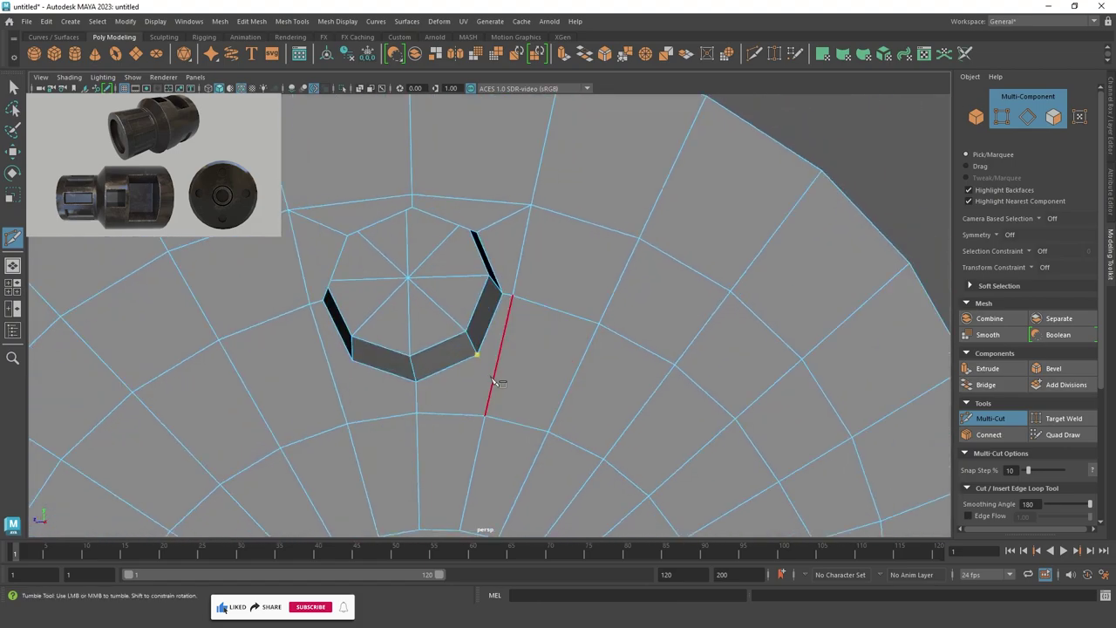
key("Return")
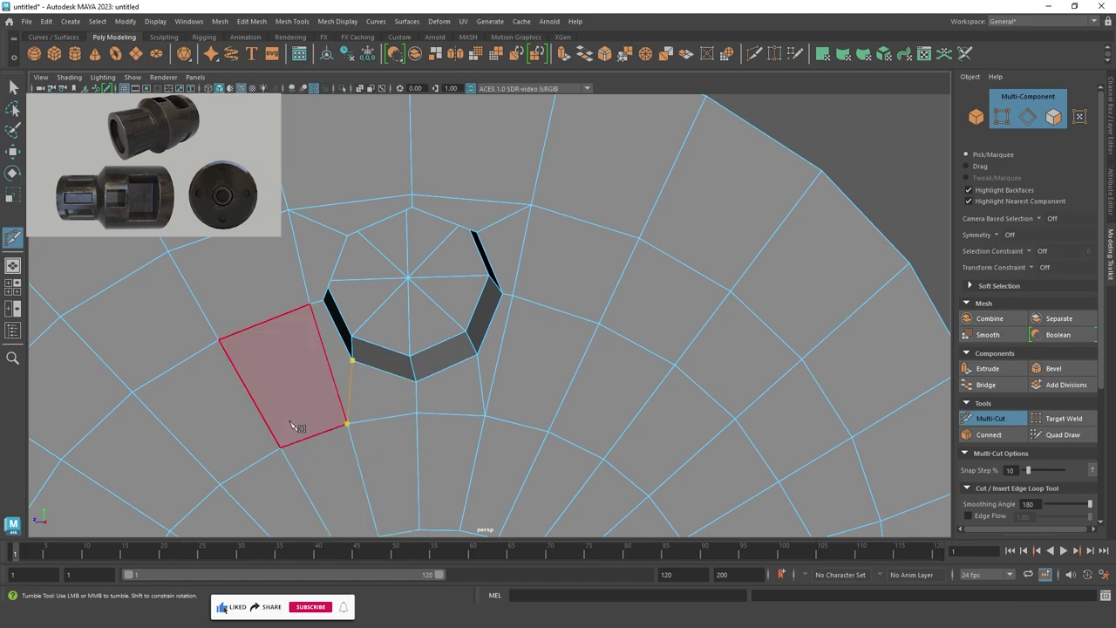
left_click(280, 447)
scroll(297, 427, "down", 5)
left_click_drag(793, 530, 611, 453, "alt")
middle_click_drag(611, 453, 348, 401, "alt")
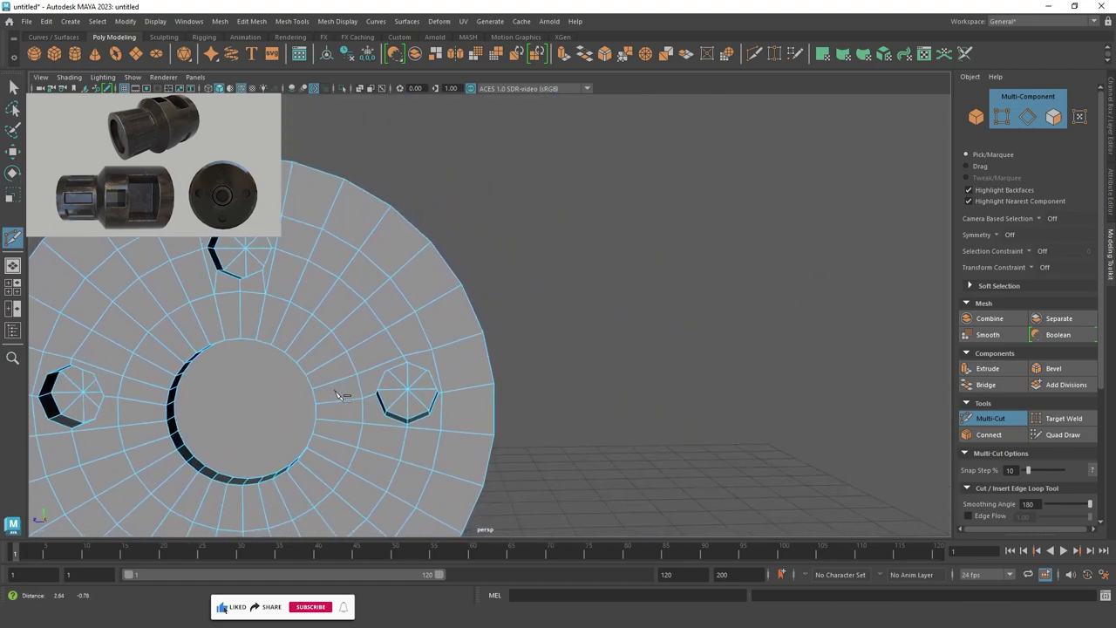
right_click_drag(348, 401, 436, 330, "alt")
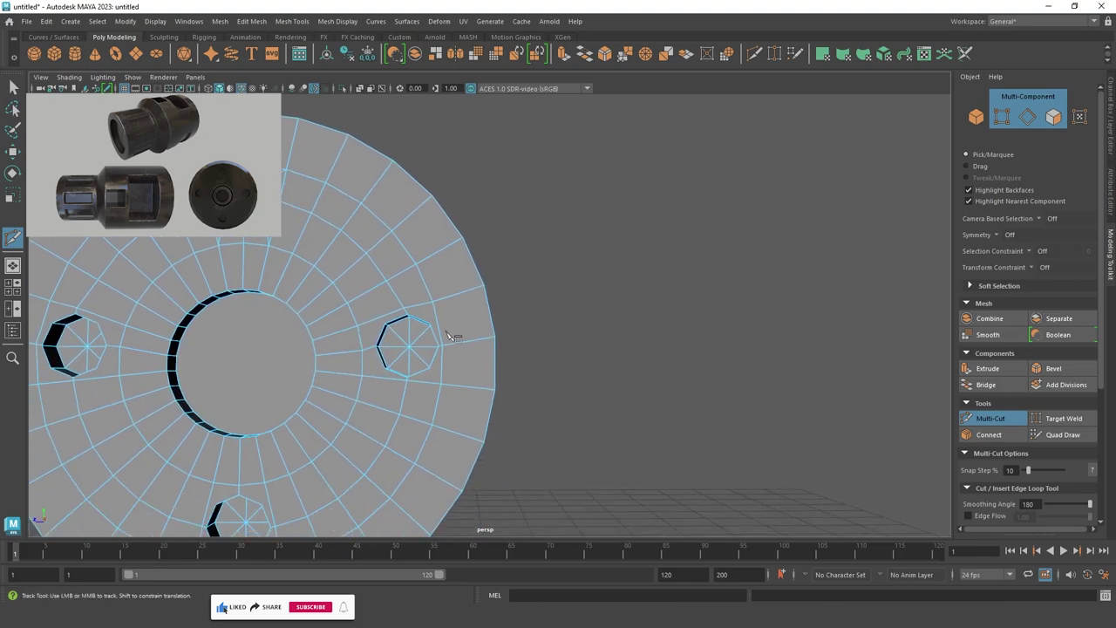
left_click_drag(431, 327, 411, 336, "alt")
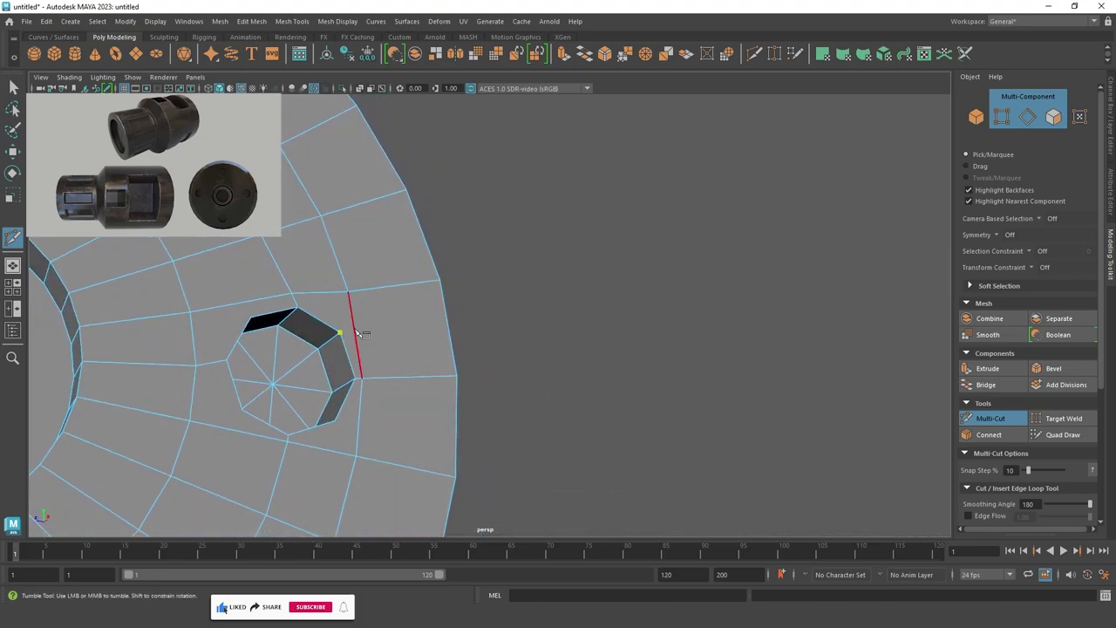
left_click_drag(353, 298, 330, 354, "alt")
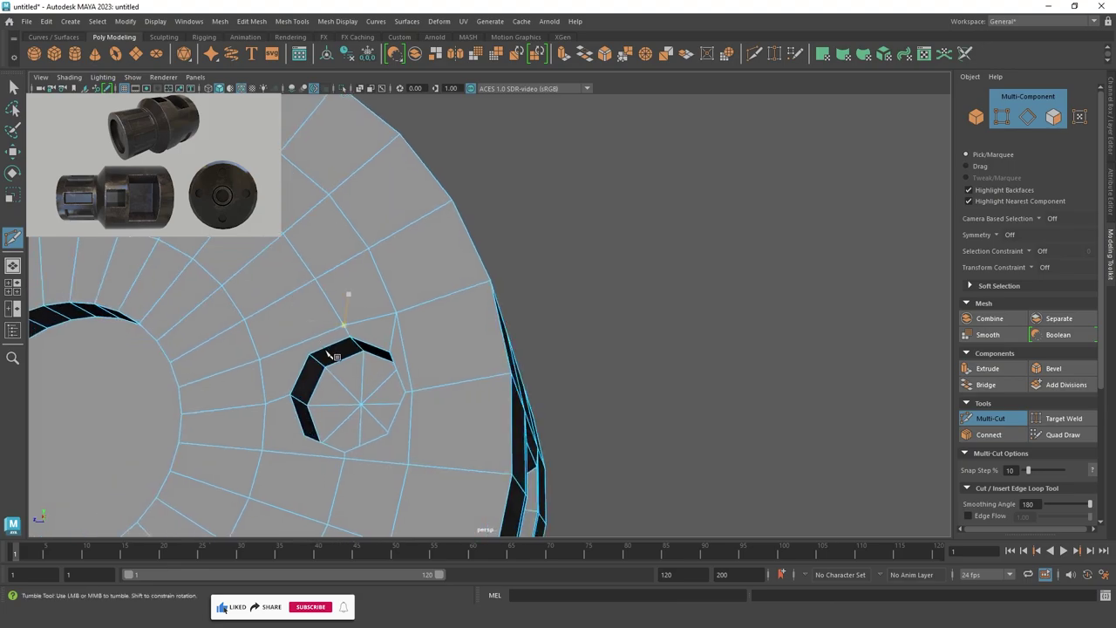
key("Return")
Cut a new edge from a nearby edge to a hole corner.
left_click_drag(250, 503, 353, 388, "alt")
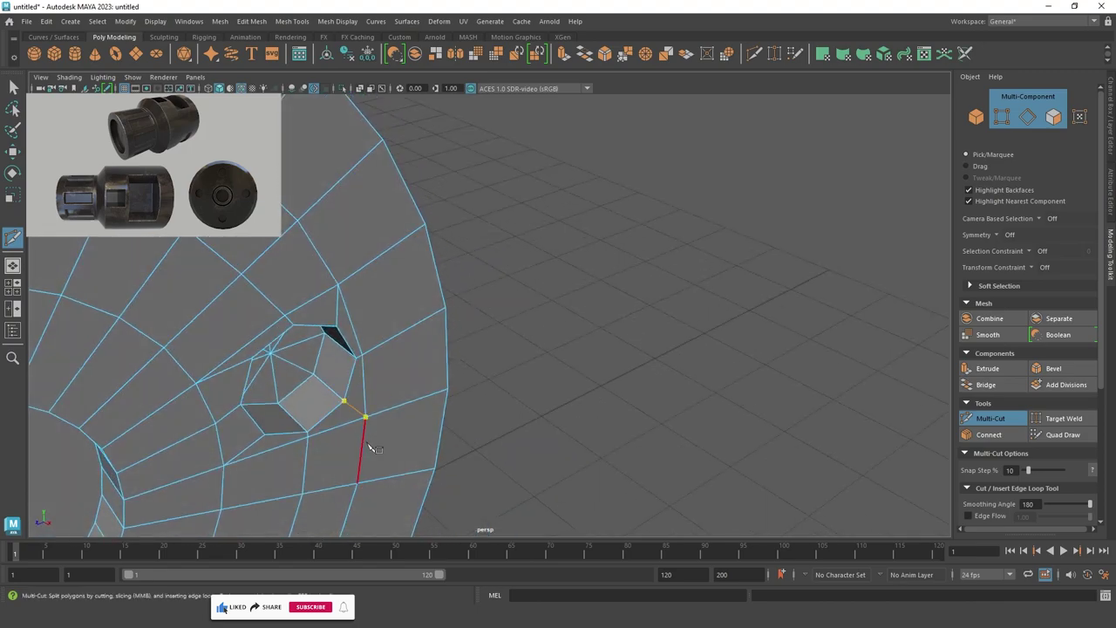
scroll(371, 448, "down", 5)
mouse_move(371, 448)
left_mouse_down("alt")
mouse_move(341, 428)
mouse_move(373, 407)
left_mouse_up("alt")
scroll(340, 427, "up", 2)
scroll(330, 420, "up", 3)
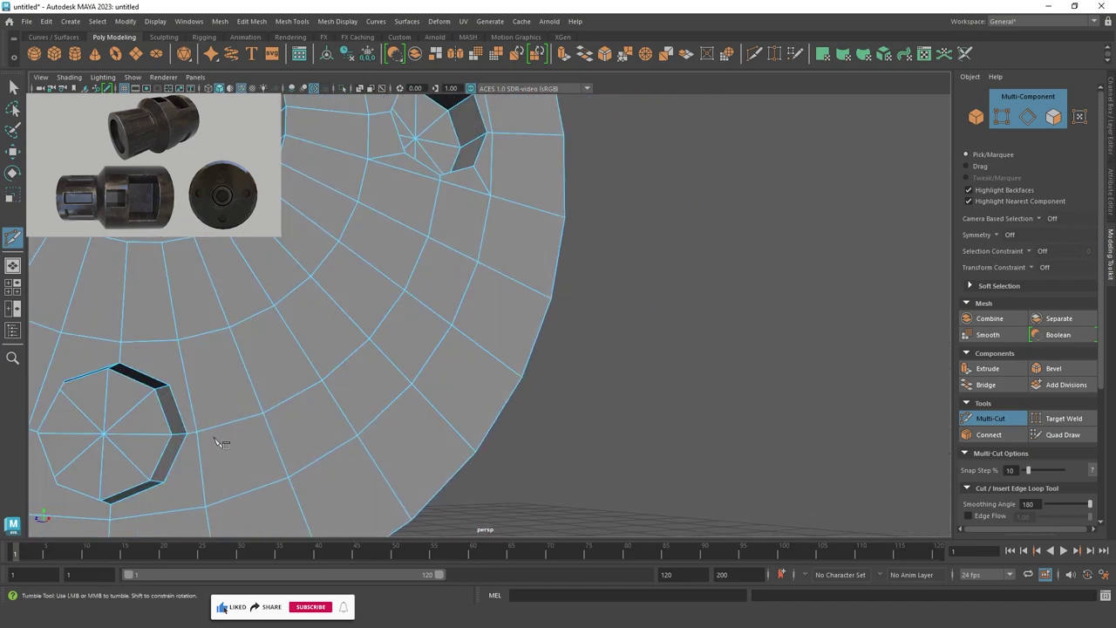
middle_click_drag(224, 444, 307, 405, "alt")
left_click_drag(307, 406, 287, 389, "alt")
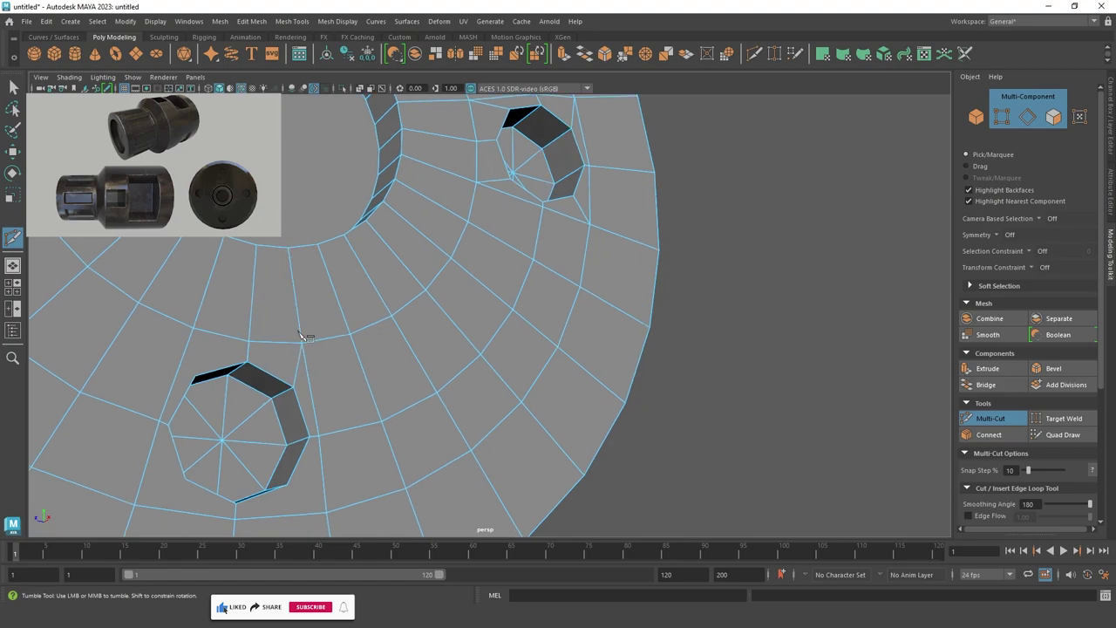
left_click_drag(300, 335, 319, 414, "alt")
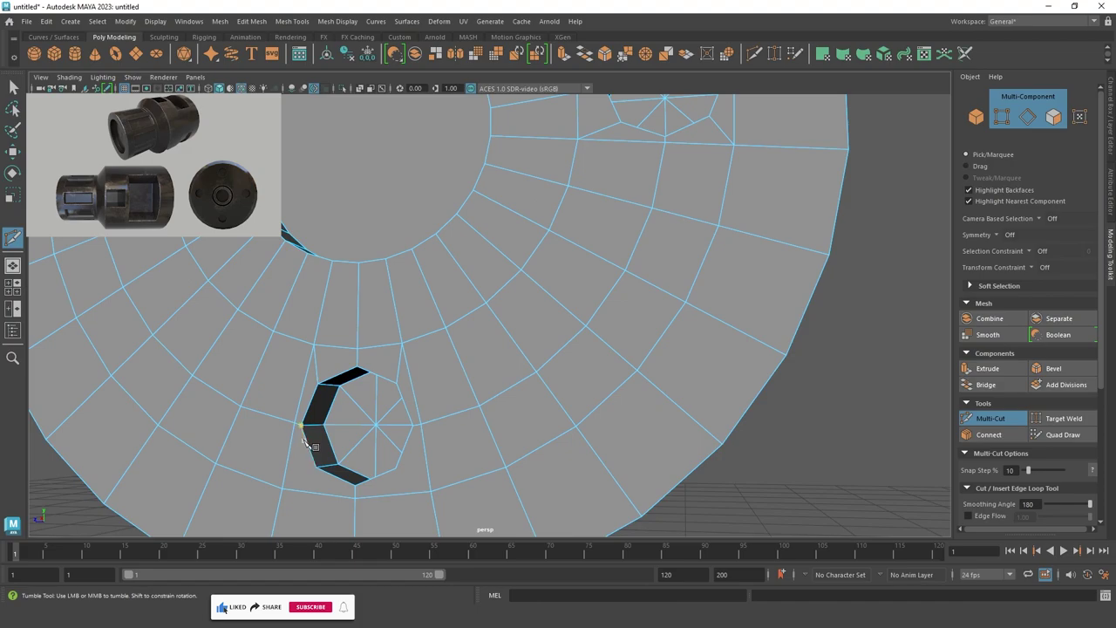
left_click(317, 494)
left_click_drag(279, 496, 368, 508, "alt")
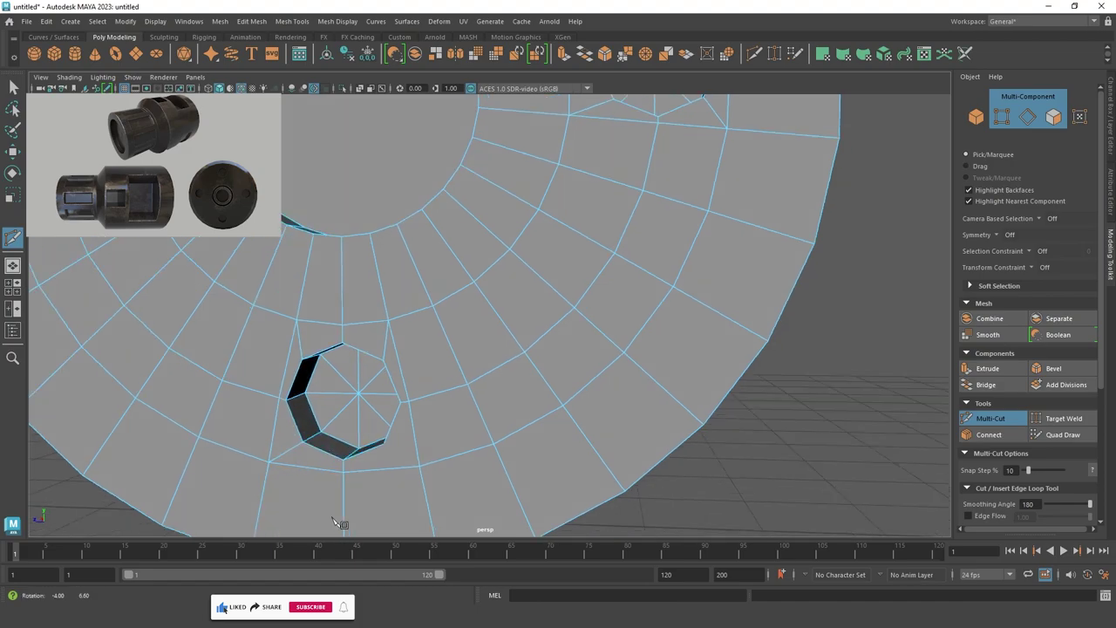
left_click(301, 445)
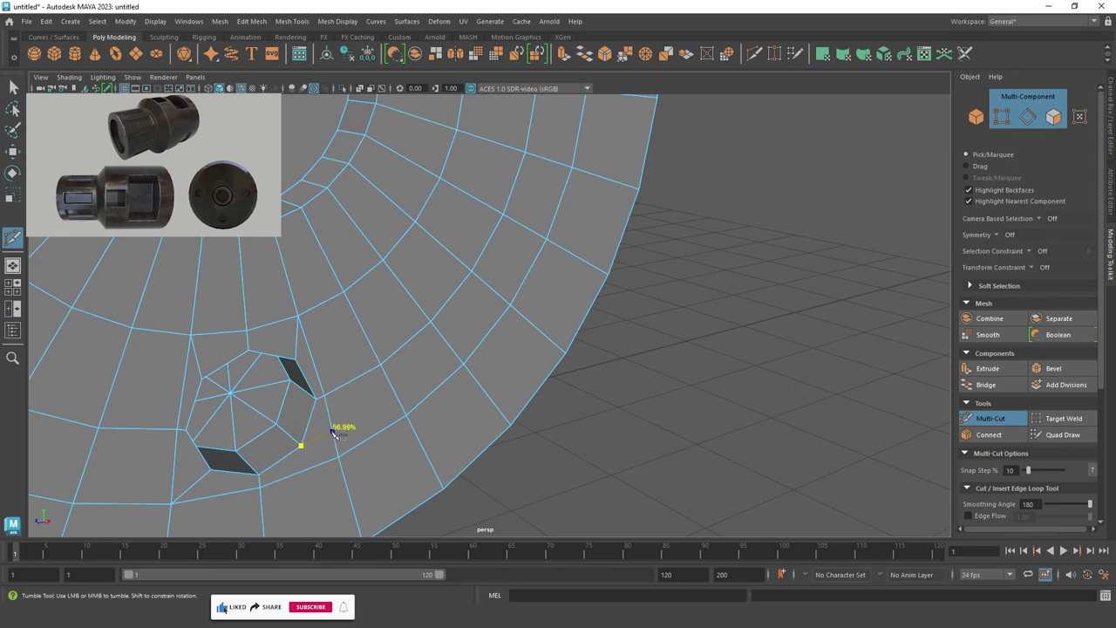
Link the centre-side hole's corner to the outer edge, cancel the unfinished cut, and reselect Select.
scroll(688, 441, "down", 5)
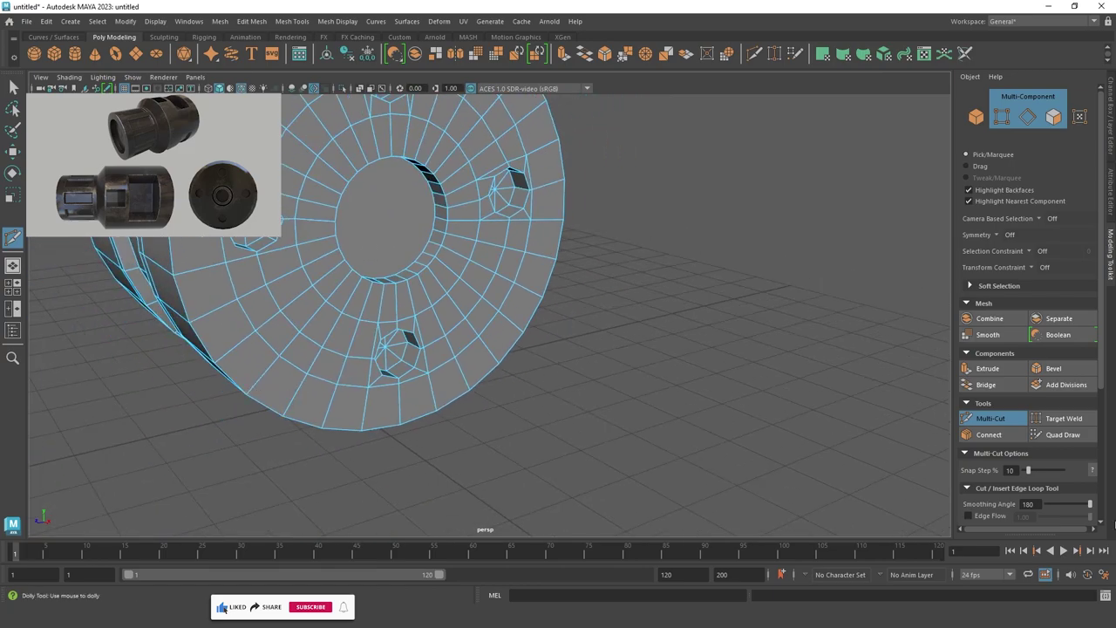
mouse_move(688, 440)
left_mouse_down("alt")
mouse_move(563, 446)
mouse_move(462, 367)
mouse_move(456, 279)
mouse_move(497, 302)
left_mouse_up("alt")
scroll(685, 409, "up", 5)
middle_click_drag(685, 409, 719, 487, "alt")
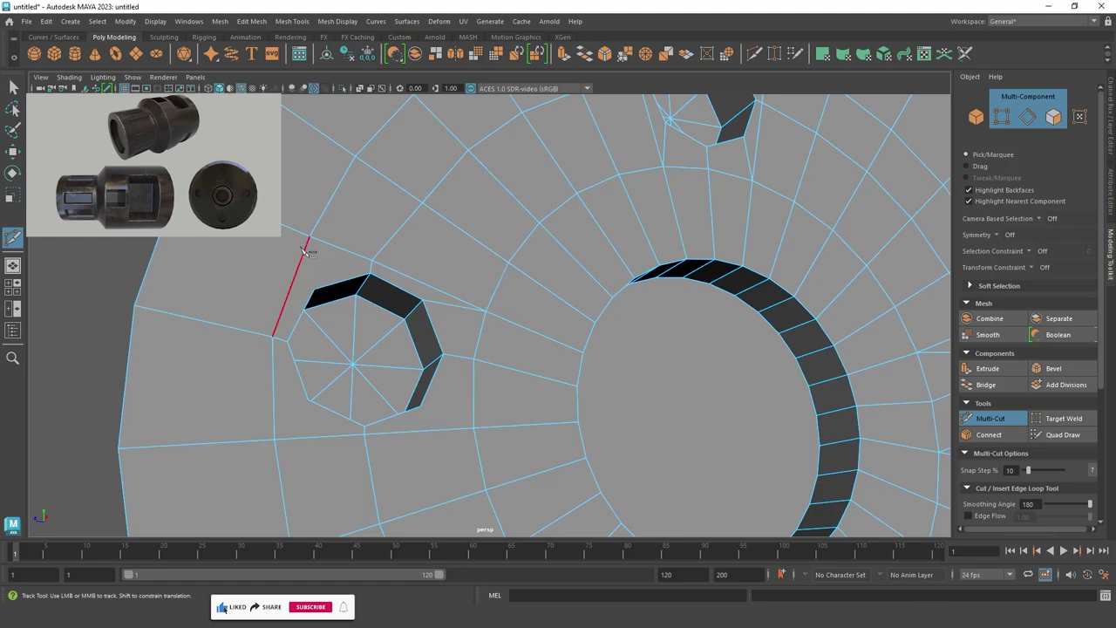
left_click(316, 289)
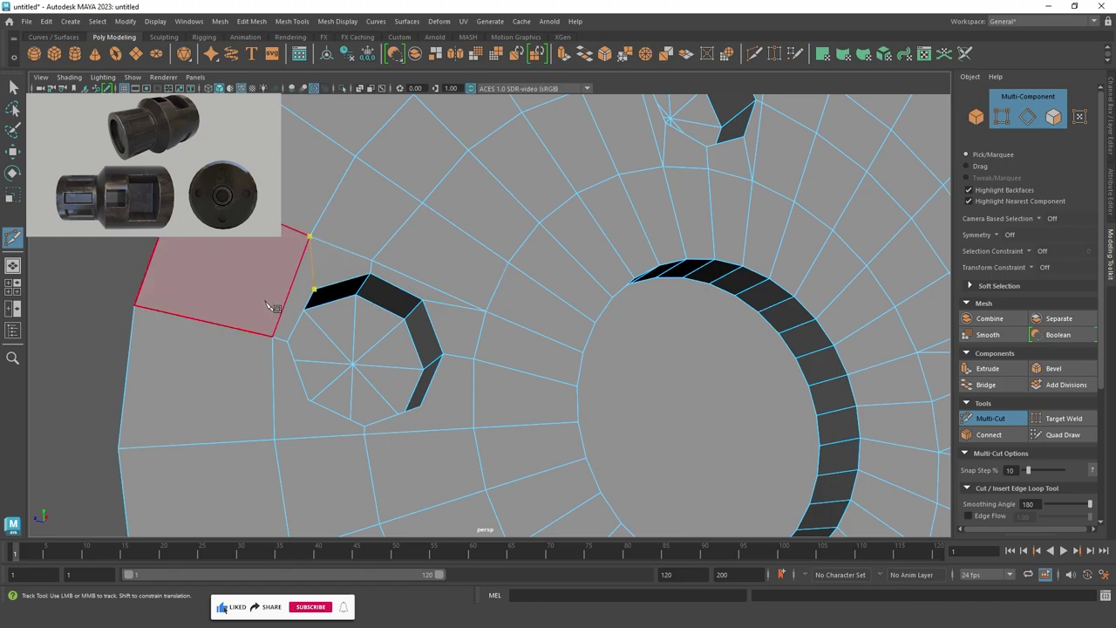
mouse_move(273, 307)
left_mouse_down("alt")
mouse_move(300, 312)
mouse_move(370, 408)
left_mouse_up("alt")
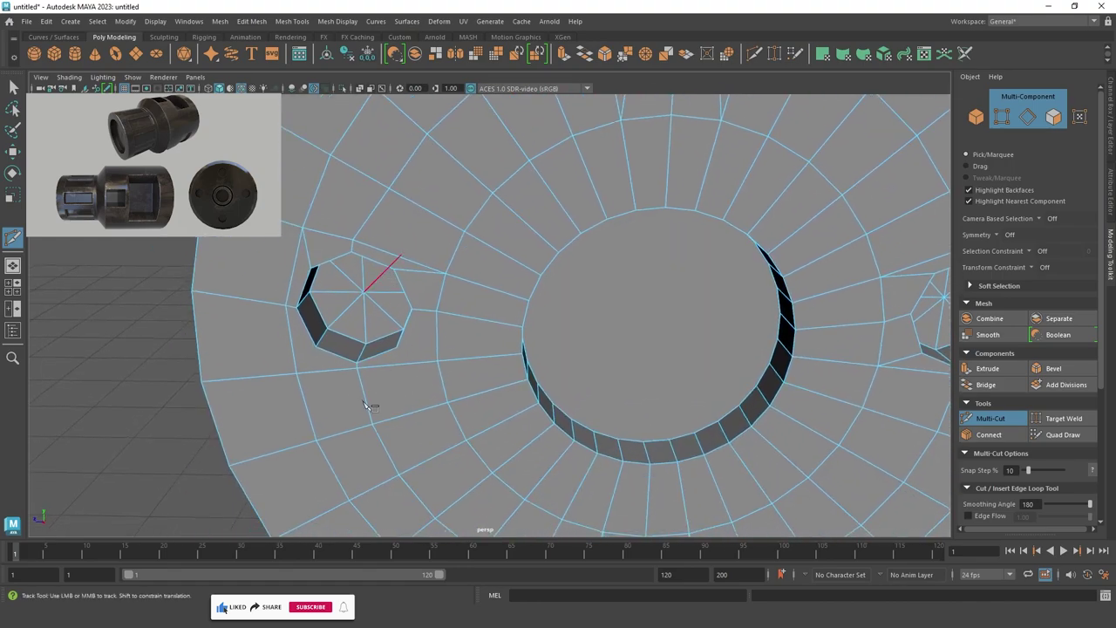
left_click_drag(397, 367, 454, 356, "alt")
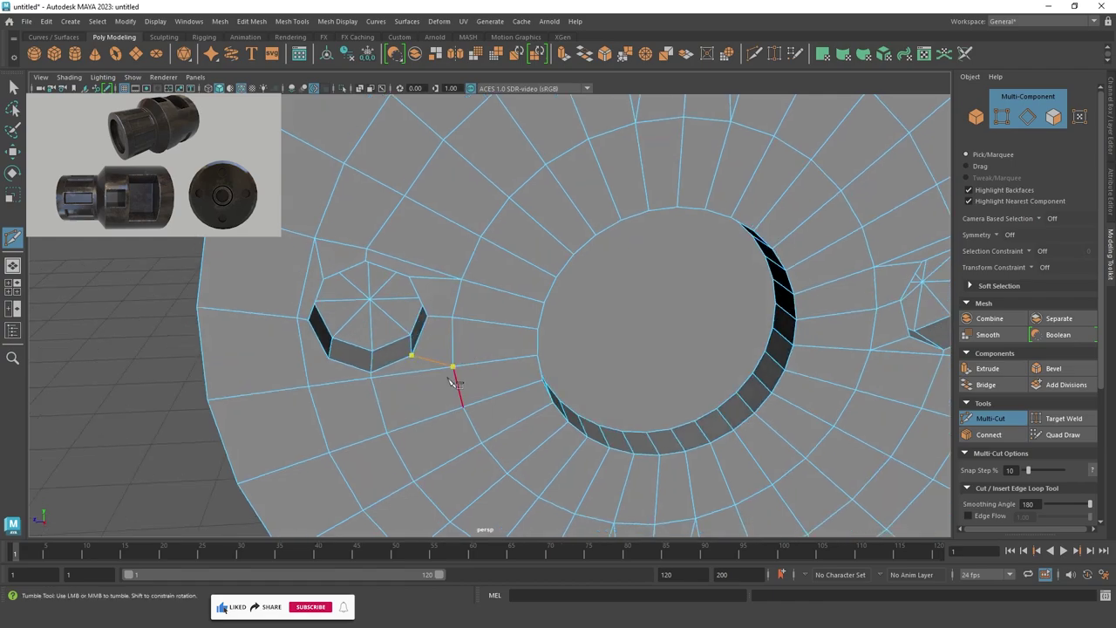
key("Escape")
mouse_move(251, 400)
left_mouse_down("alt")
mouse_move(287, 337)
mouse_move(214, 407)
mouse_move(399, 424)
left_mouse_up("alt")
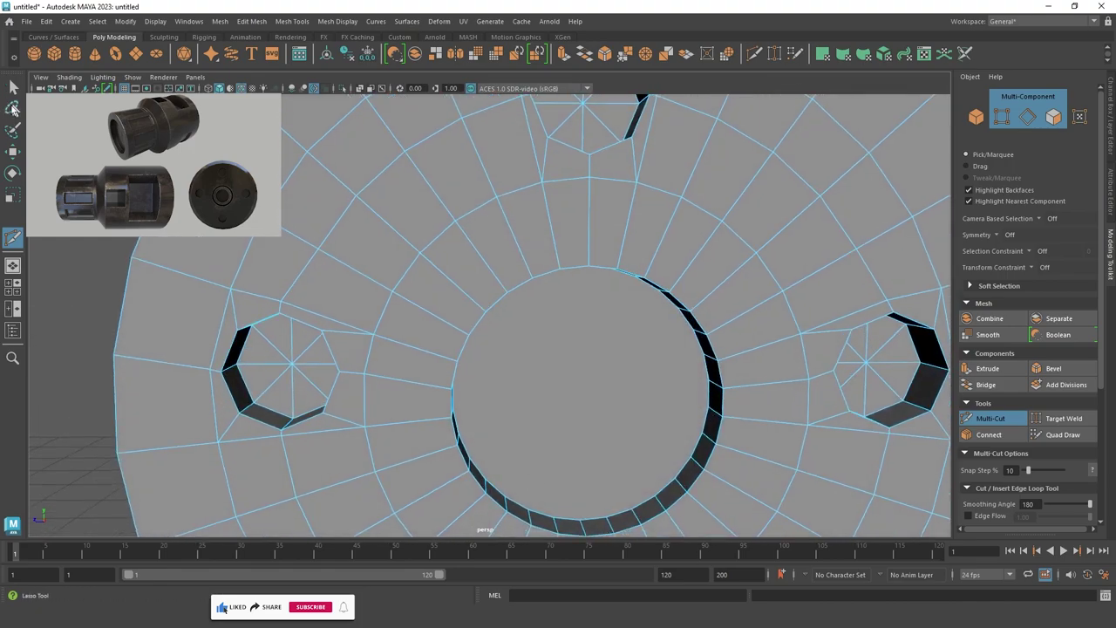
left_click(13, 87)
Raise a vertex beside the left hole slightly along Y with the Move Tool.
left_click(372, 335)
key("w")
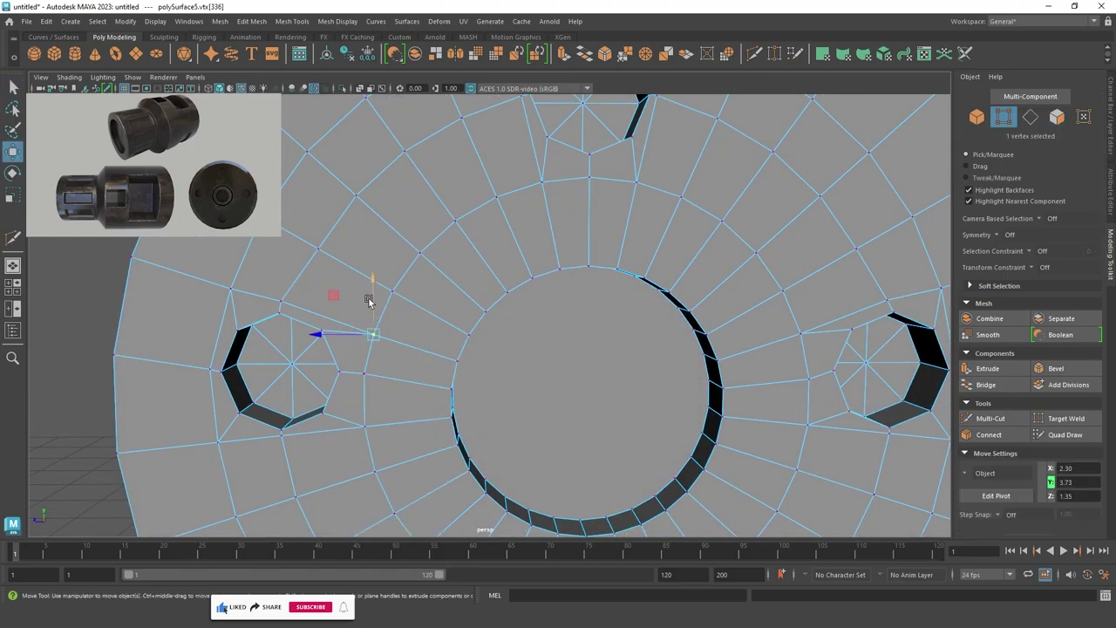
left_click_drag(373, 295, 372, 286)
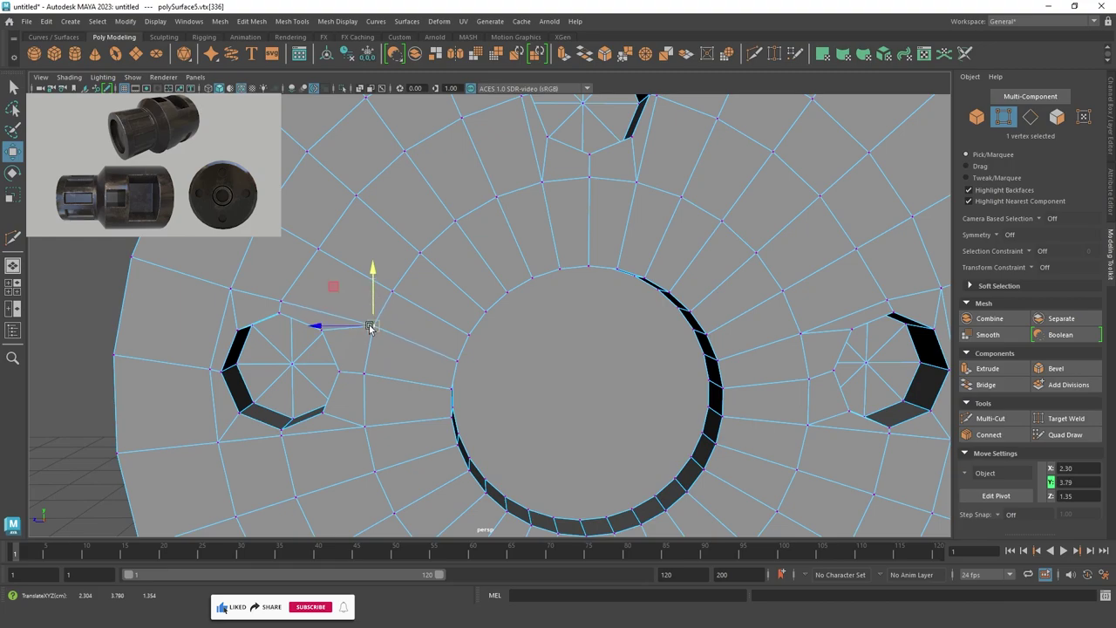
middle_click_drag(396, 362, 386, 290, "alt")
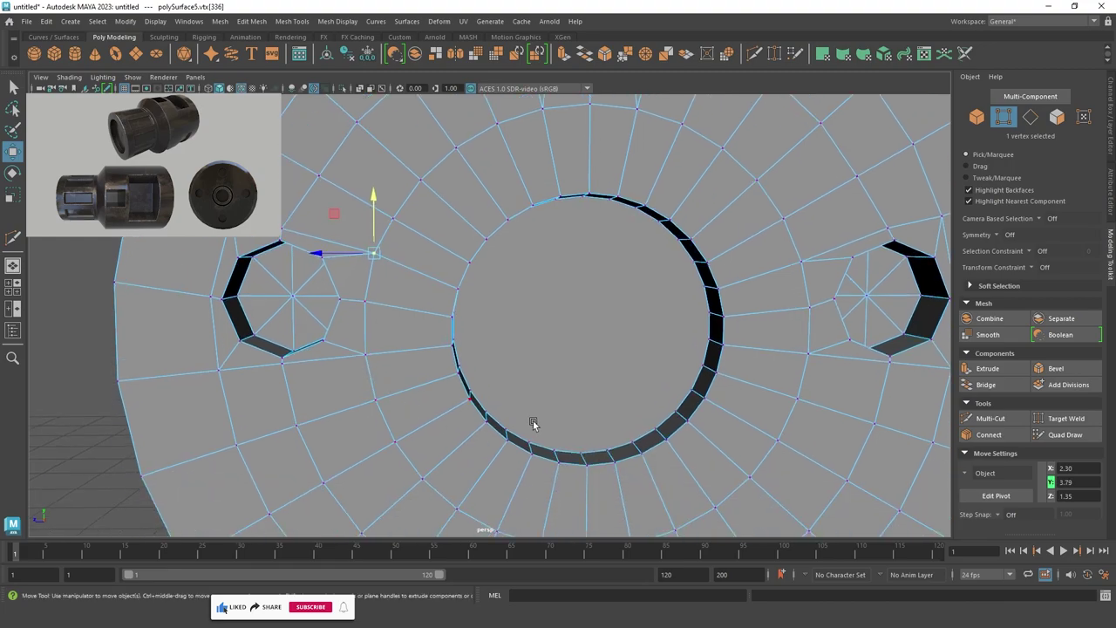
mouse_move(534, 424)
left_mouse_down("alt")
mouse_move(321, 261)
mouse_move(464, 339)
left_mouse_up("alt")
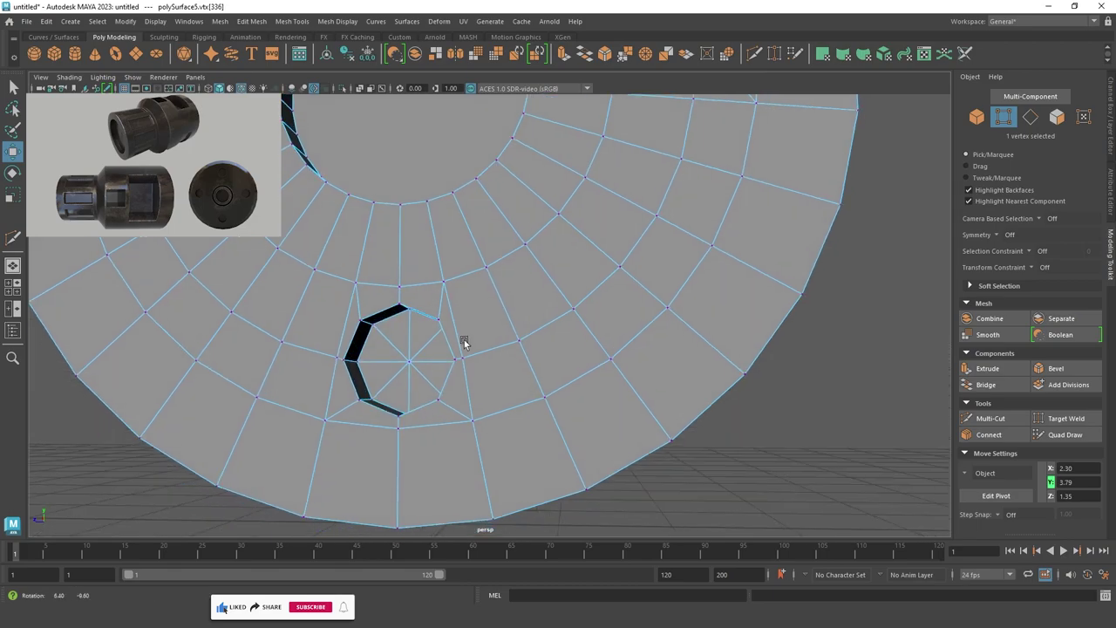
right_click_drag(546, 364, 428, 257, "alt")
left_click_drag(429, 256, 323, 256, "alt")
right_click_drag(323, 256, 462, 339, "alt")
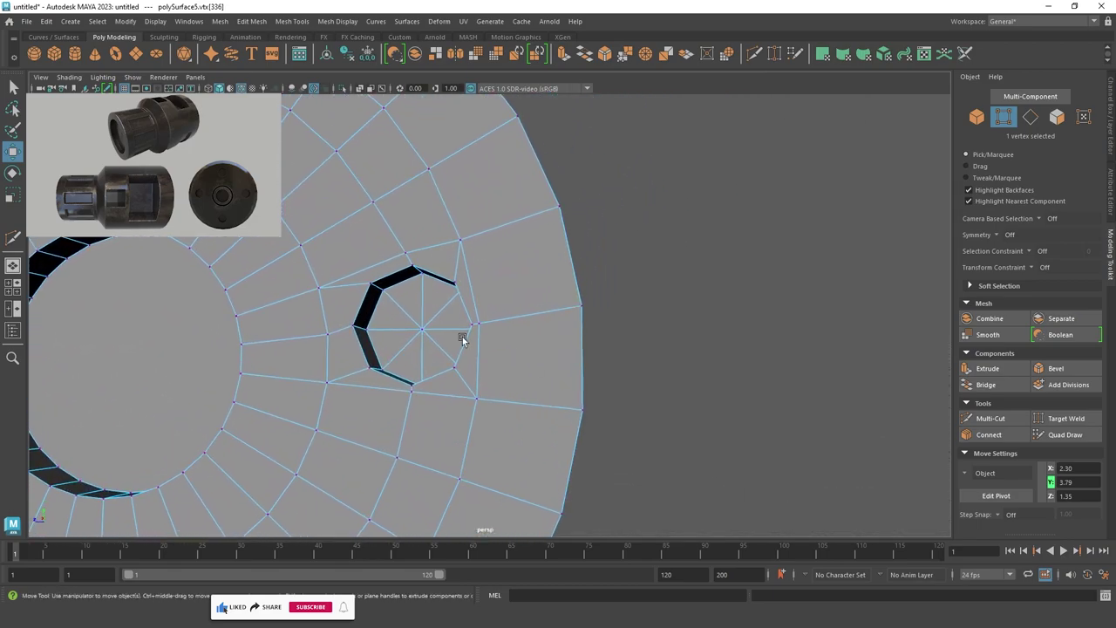
mouse_move(462, 339)
left_mouse_down("alt")
mouse_move(336, 311)
mouse_move(327, 247)
left_mouse_up("alt")
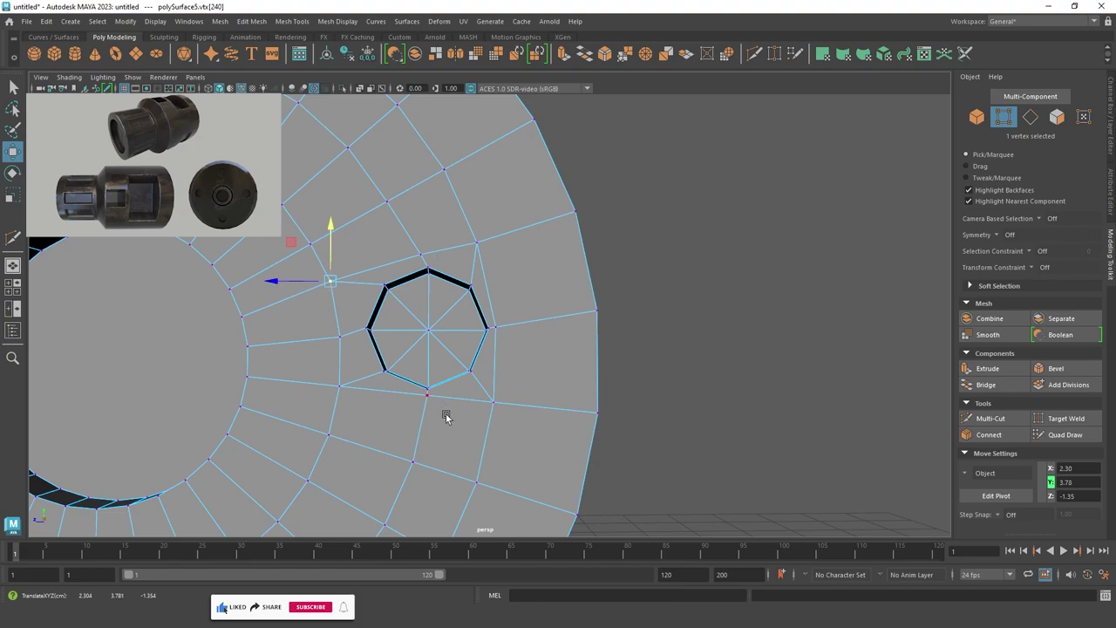
Lower a vertex beside the next hole to even its faces, then return to object mode.
left_click_drag(486, 387, 437, 288, "alt")
left_click_drag(353, 252, 354, 256)
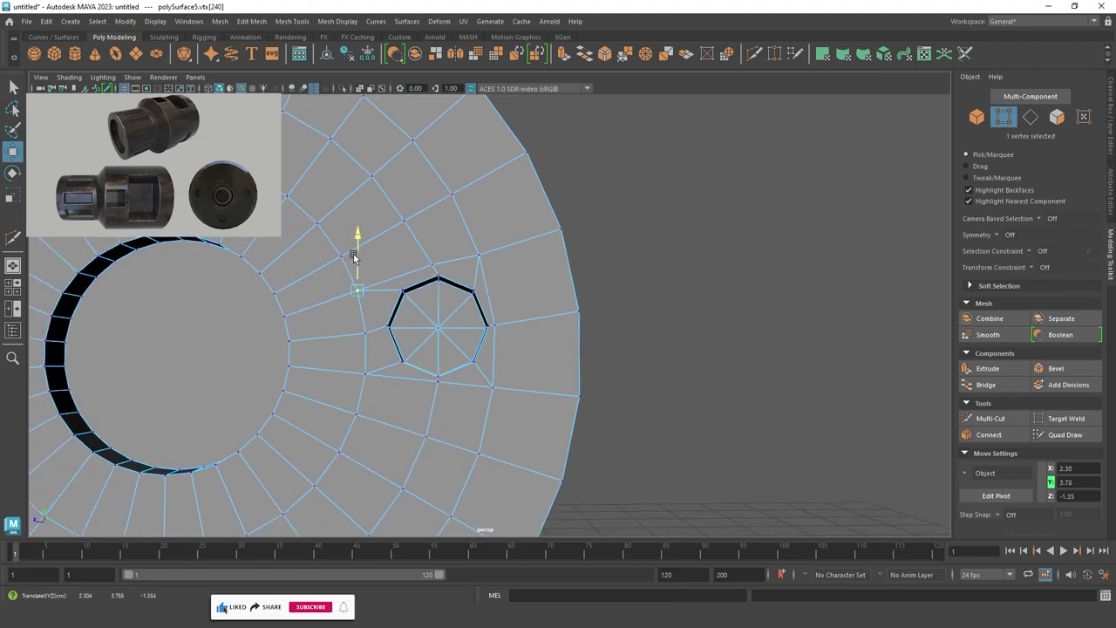
left_click(479, 252)
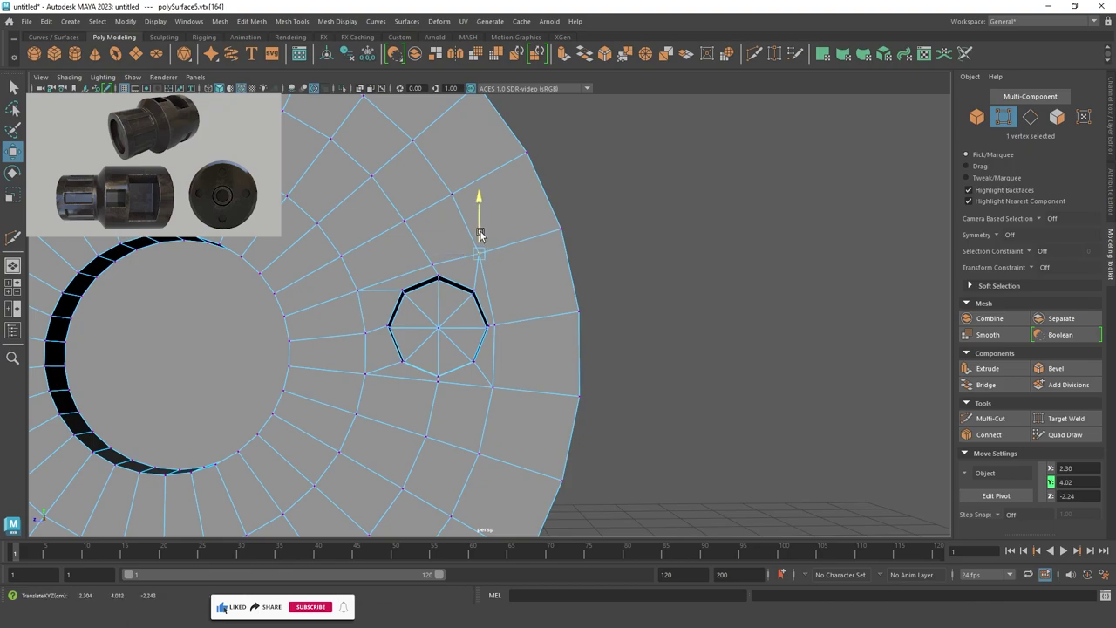
scroll(480, 234, "down", 2)
scroll(326, 309, "down", 2)
scroll(341, 308, "down", 1)
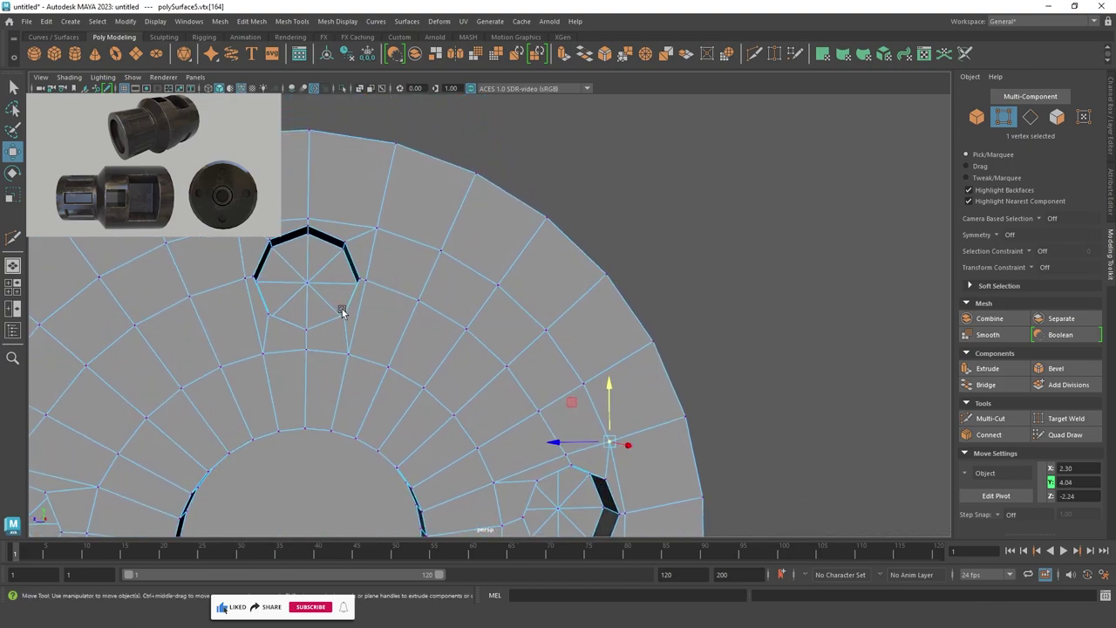
scroll(341, 309, "down", 3)
left_click_drag(37, 278, 625, 215, "alt")
key("F8")
left_click(626, 215)
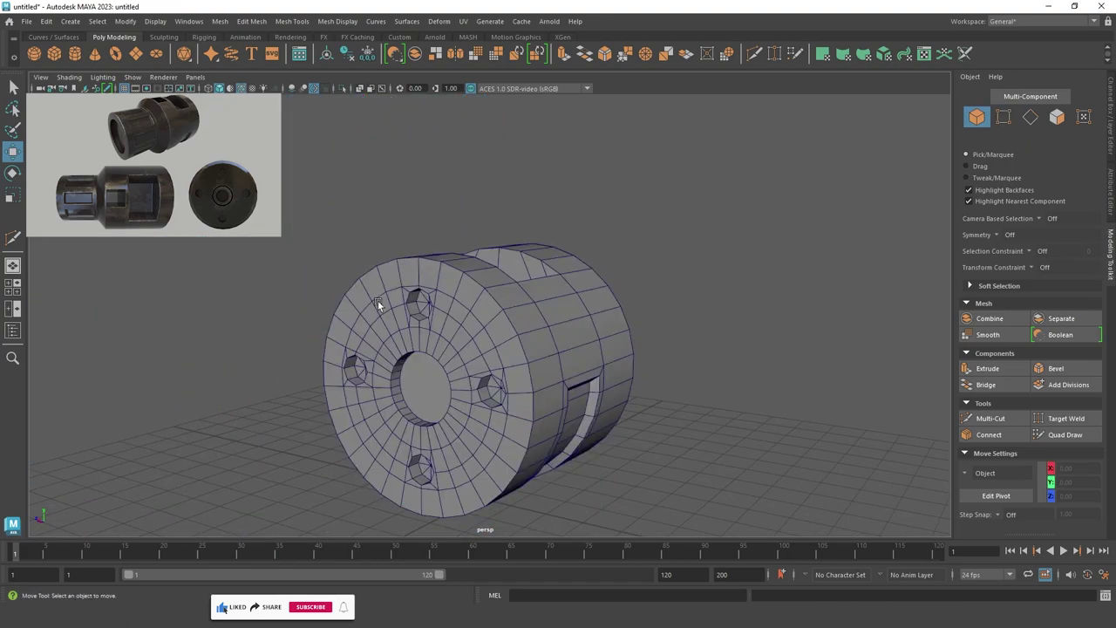
left_click_drag(378, 300, 503, 304, "alt")
left_click(503, 305)
key("3")
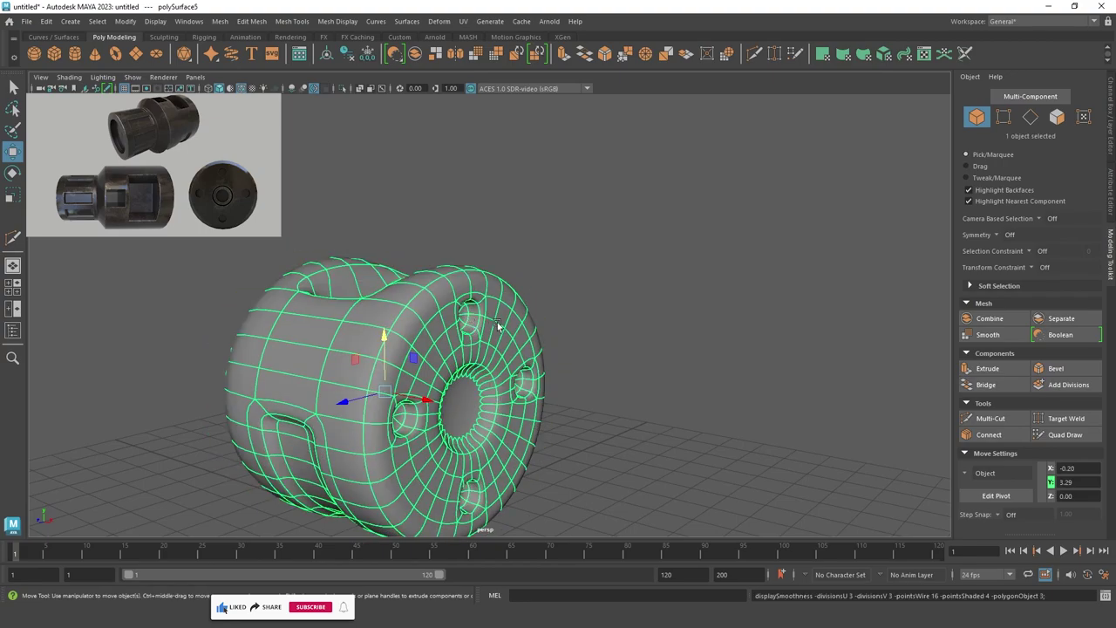
left_click(770, 252)
left_click_drag(770, 252, 610, 262, "alt")
left_click(241, 88)
left_click_drag(284, 155, 459, 209, "alt")
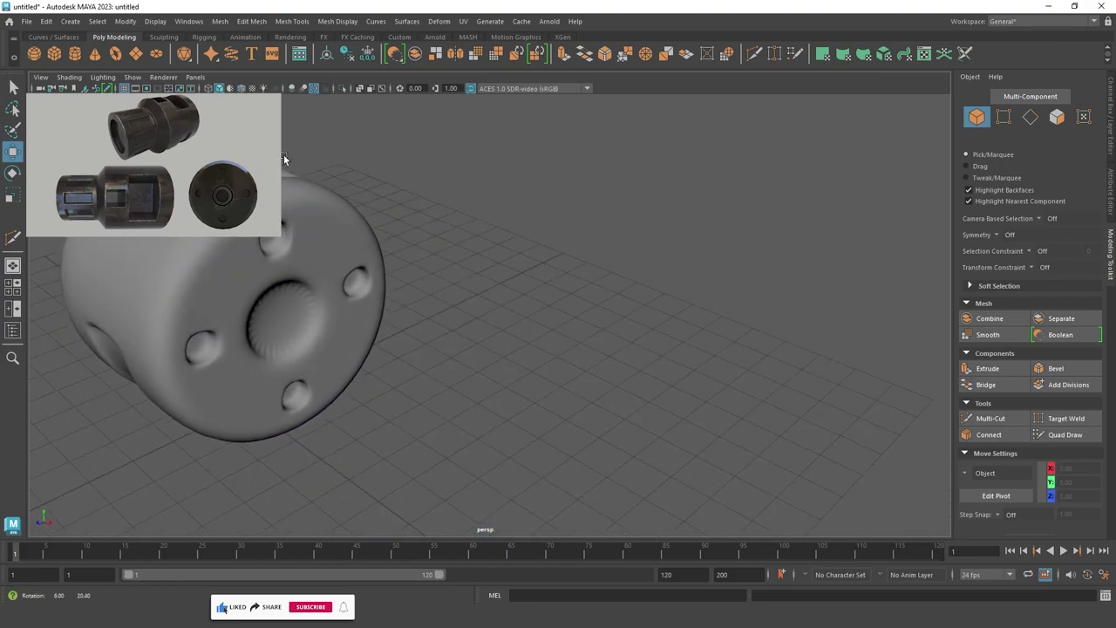
left_click(460, 209)
key("1")
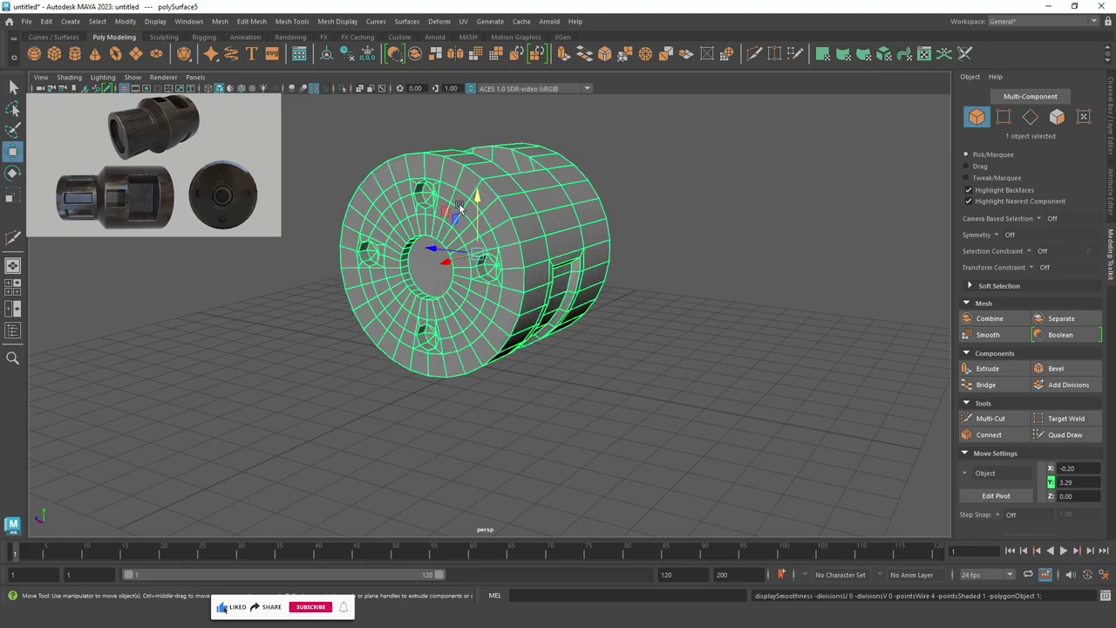
right_click_drag(455, 211, 384, 218)
left_click_drag(384, 218, 325, 235, "alt")
Select the edge loops around the top, upper-right, lower and left holes.
scroll(423, 205, "up", 5)
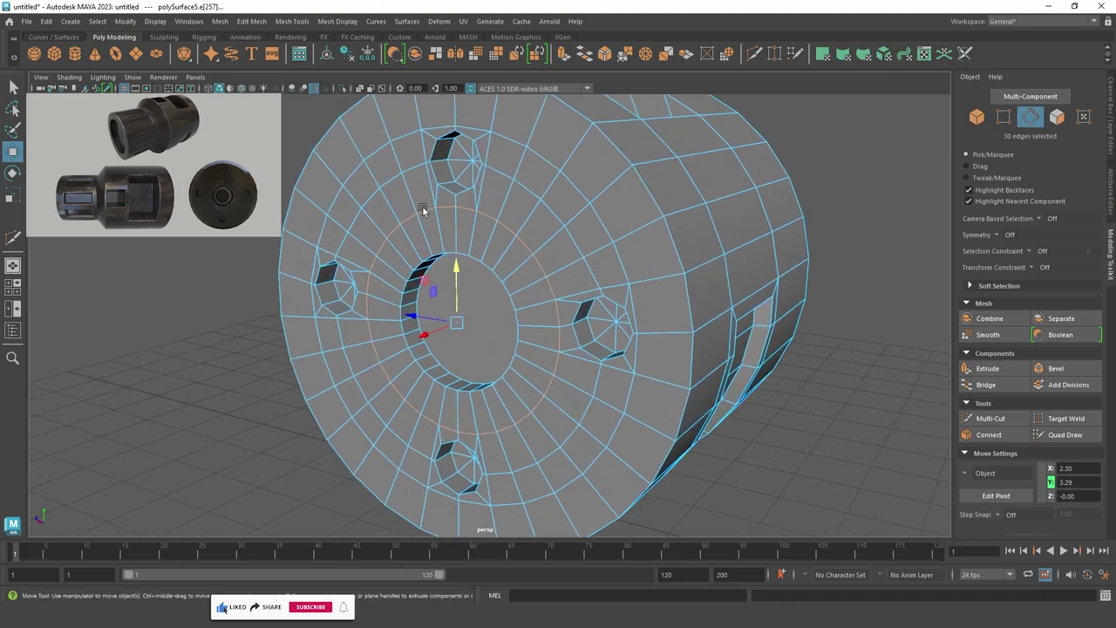
mouse_move(422, 205)
left_mouse_down("alt")
mouse_move(387, 221)
mouse_move(361, 261)
left_mouse_up("alt")
scroll(361, 262, "down", 2)
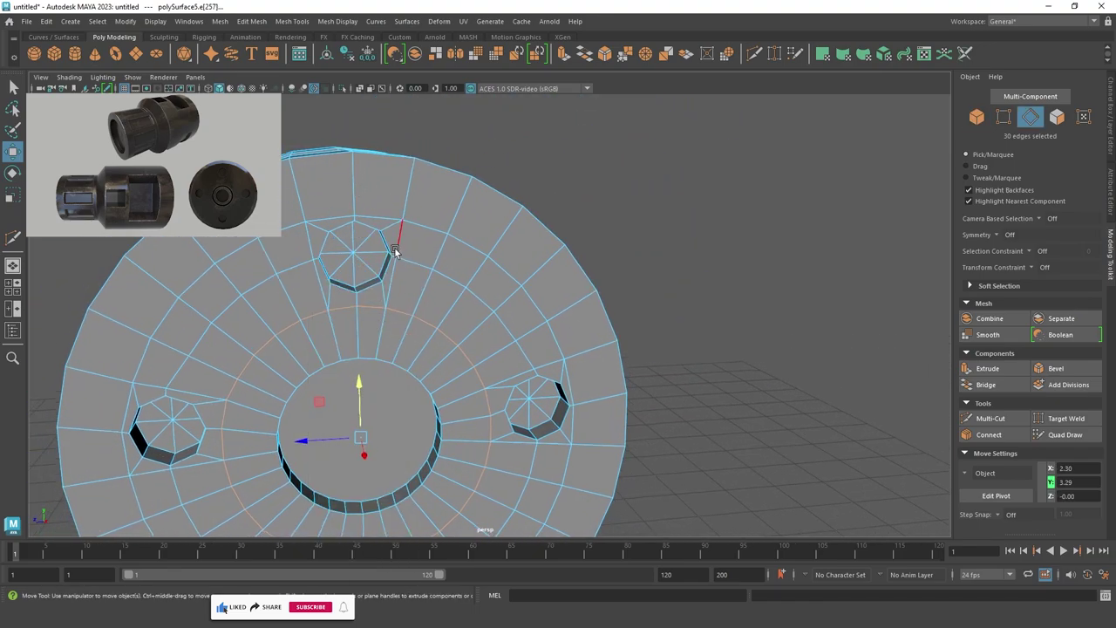
middle_click_drag(361, 261, 440, 319, "alt")
double_click(441, 319)
left_click_drag(424, 311, 538, 356, "alt")
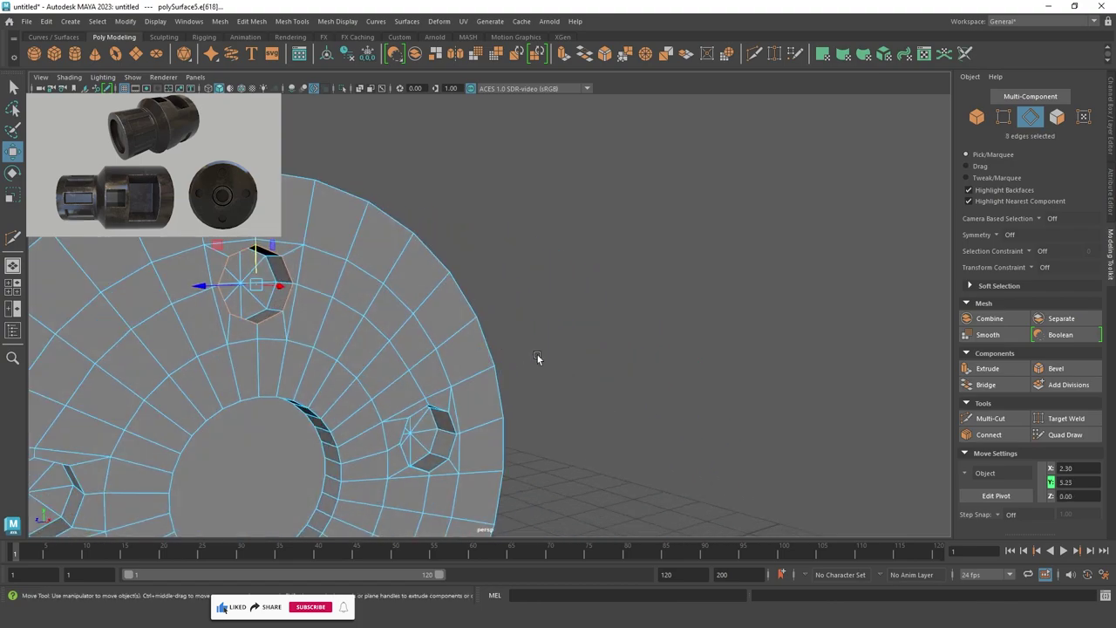
right_click_drag(538, 357, 524, 349, "alt")
scroll(539, 270, "up", 5)
double_click(409, 178, "shift")
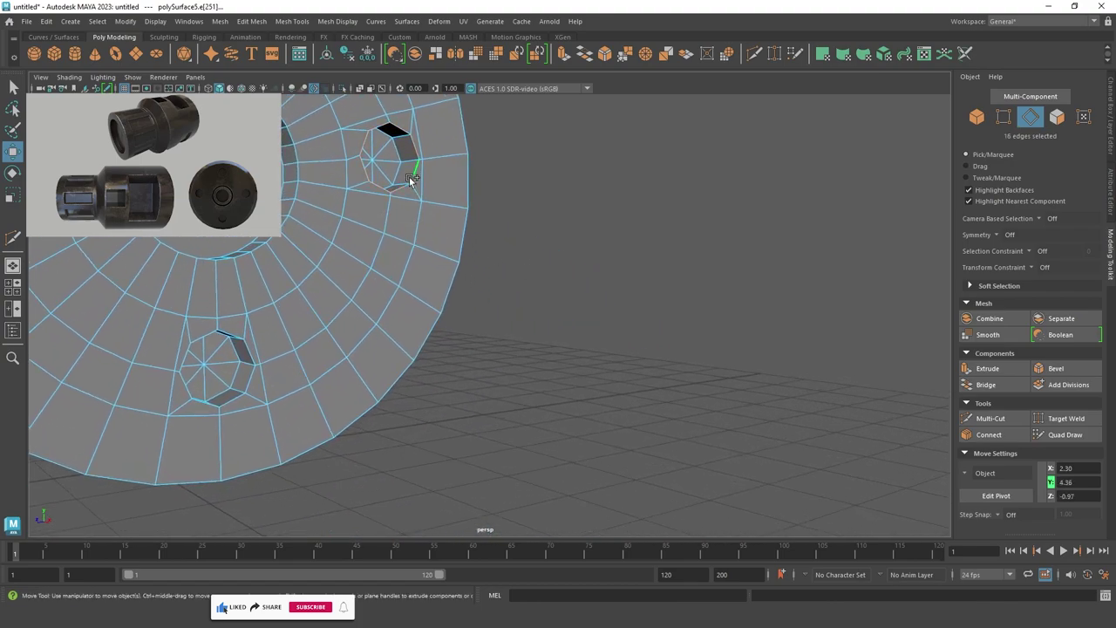
double_click(253, 377, "shift")
middle_click_drag(253, 377, 587, 406, "alt")
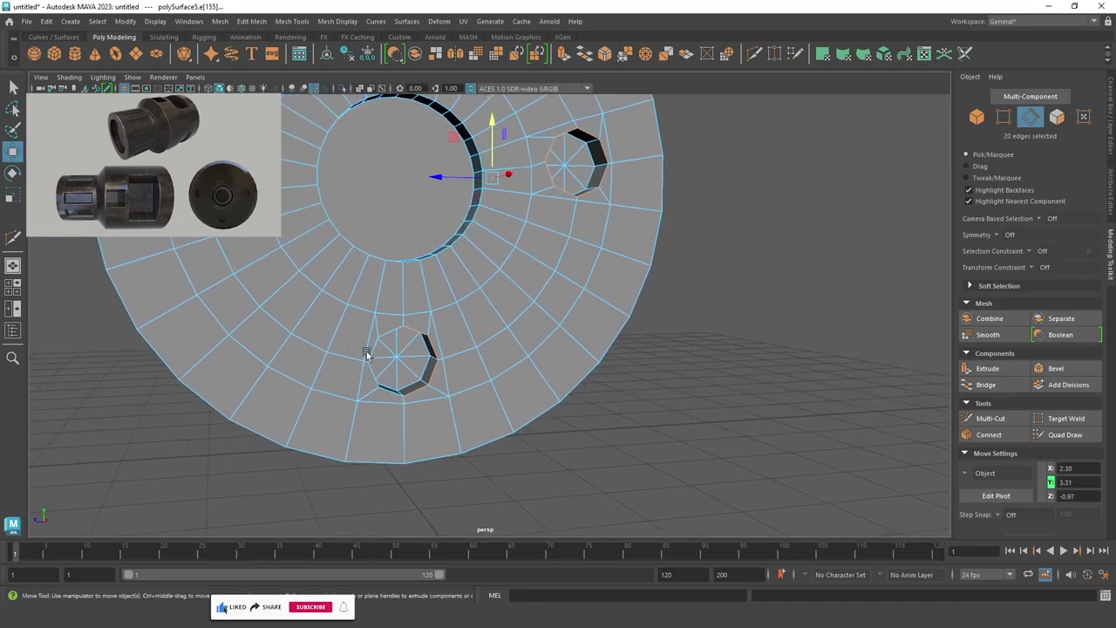
left_click(600, 366, "shift")
key("ctrl+z")
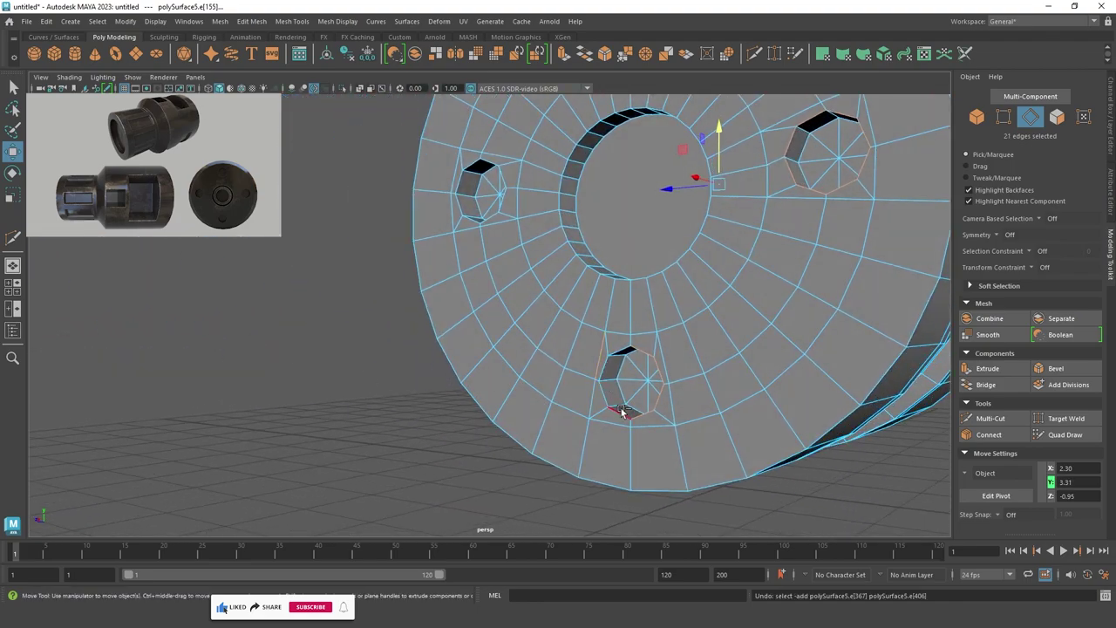
double_click(491, 217, "shift")
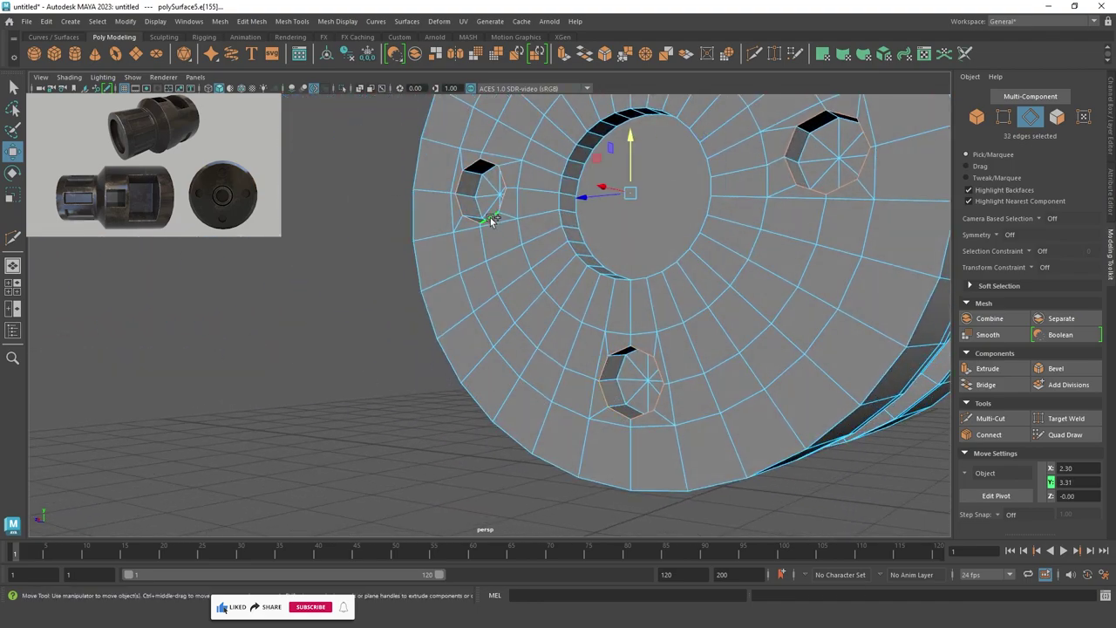
Bevel the selected hole edge loops from the shelf.
left_click(608, 53)
left_click_drag(517, 118, 400, 300, "alt")
scroll(399, 300, "down", 5)
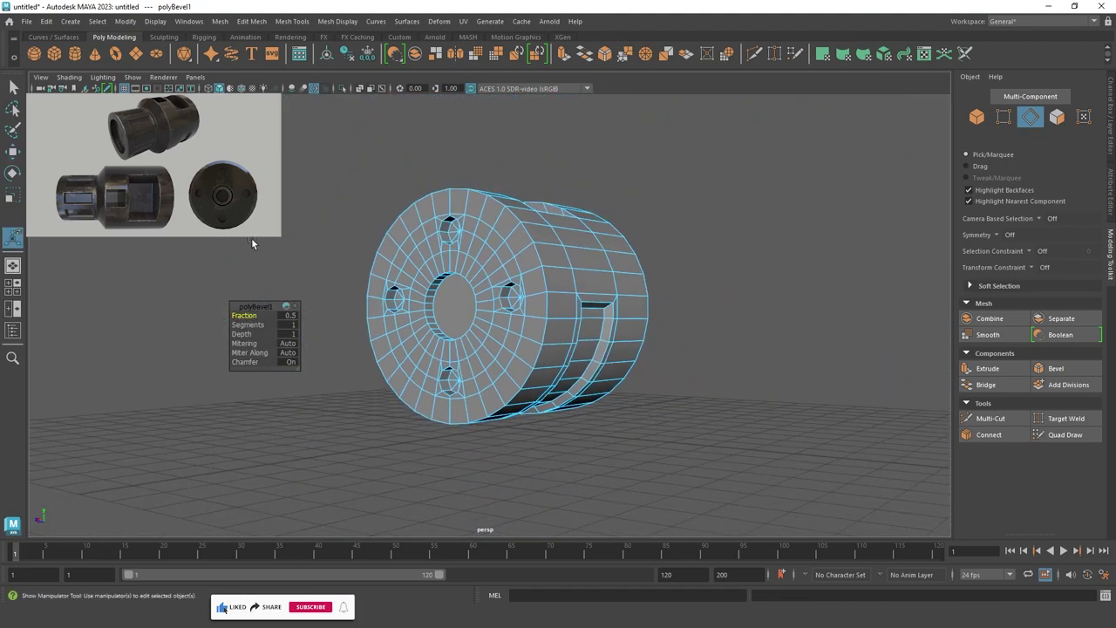
Merge the mesh's overlapping vertices with a 0.001 distance threshold.
left_click_drag(436, 253, 504, 246, "alt")
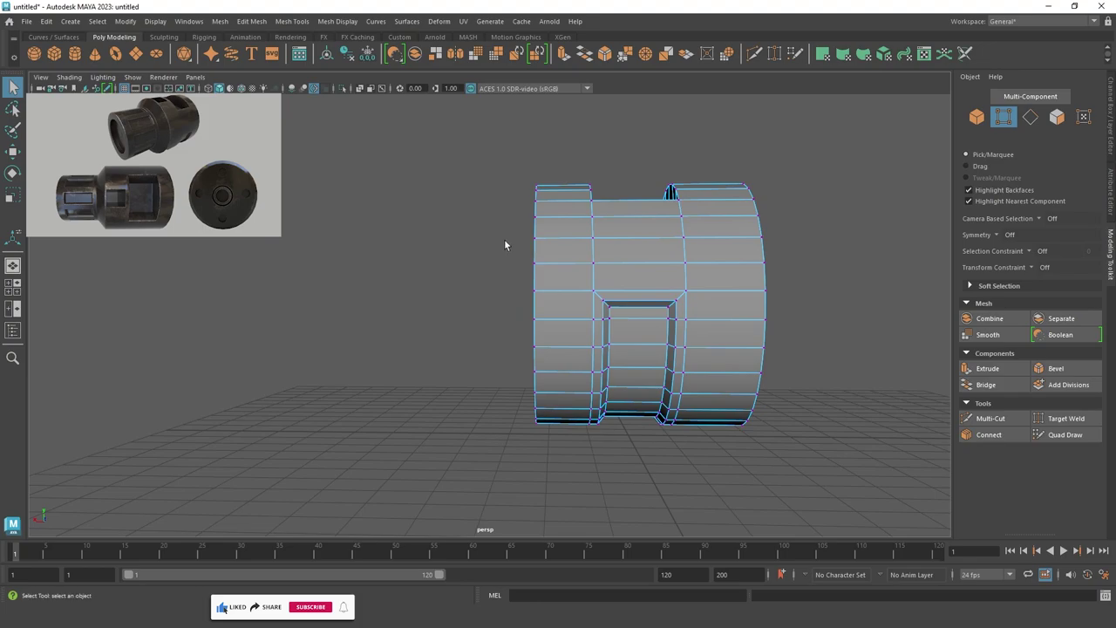
right_click_drag(576, 223, 610, 129, "shift")
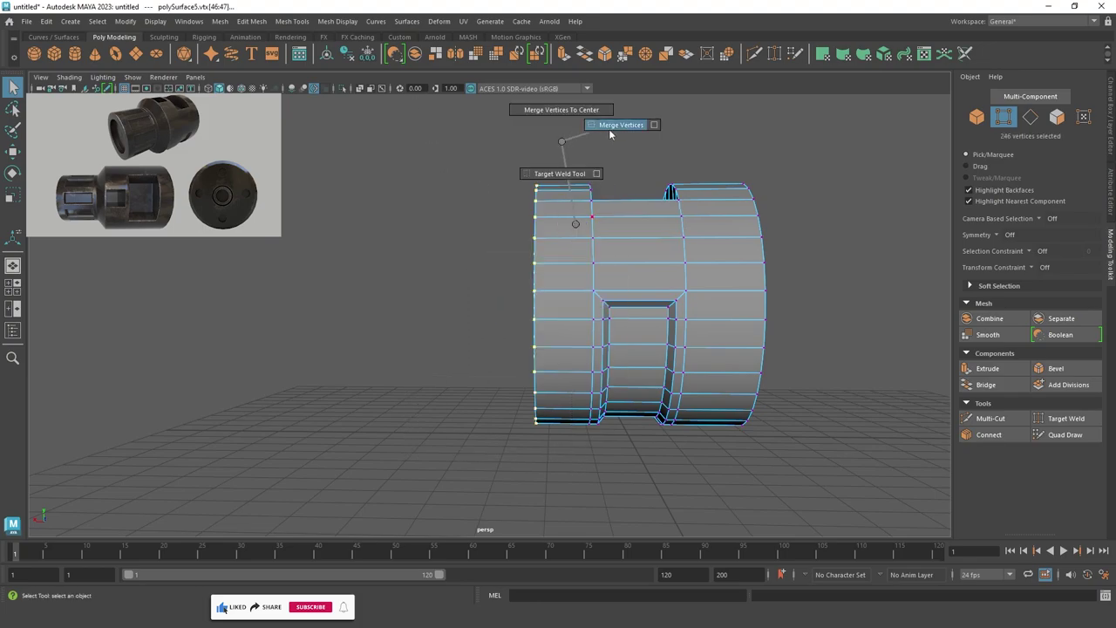
left_click_drag(610, 129, 559, 200, "alt")
scroll(523, 218, "up", 5)
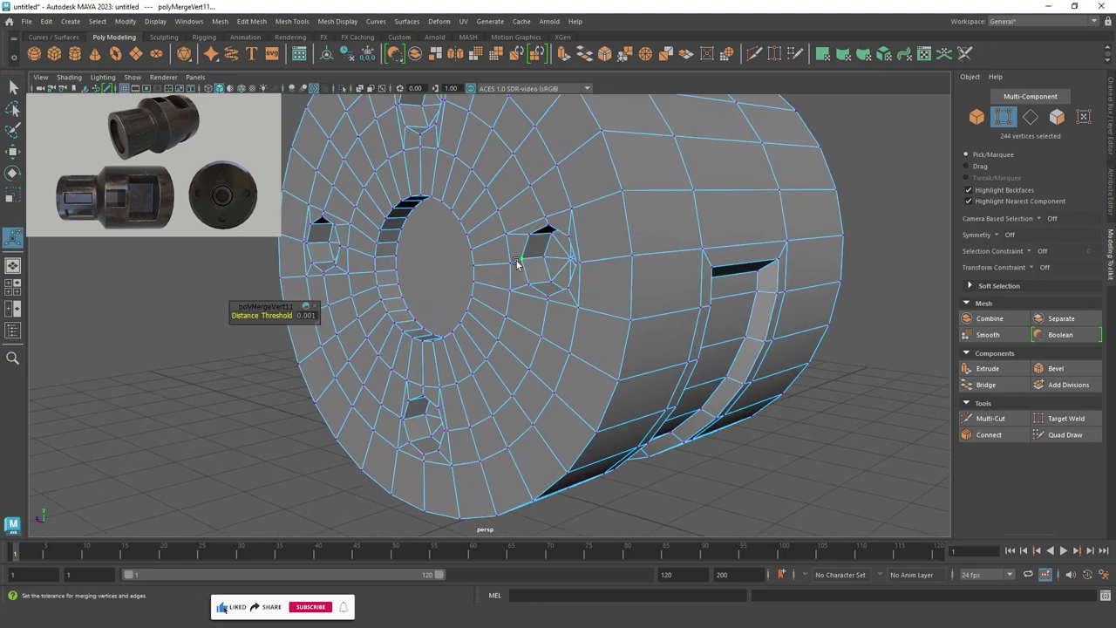
left_click_drag(504, 222, 518, 253, "alt")
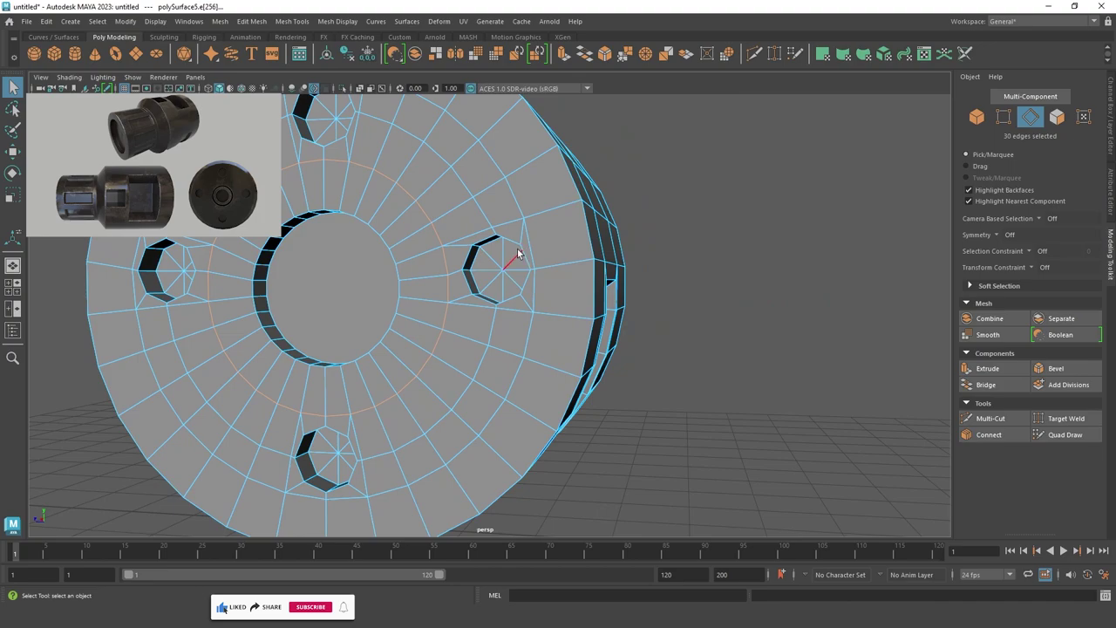
Add the top hole's edge loop and bevel the rims at fraction 0.67 with 2 segments.
double_click(311, 138, "shift")
key("ctrl+b")
left_click_drag(447, 371, 244, 254, "alt")
scroll(336, 293, "up", 3)
left_click_drag(337, 292, 314, 217, "alt")
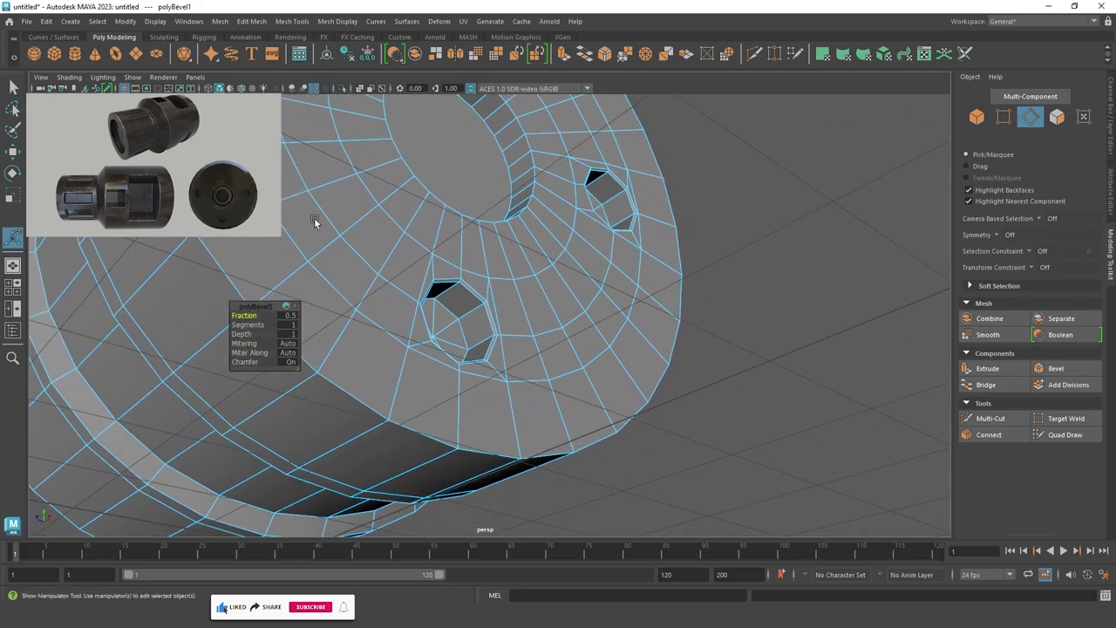
scroll(477, 337, "up", 3)
left_click_drag(245, 313, 321, 372)
scroll(247, 314, "down", 5)
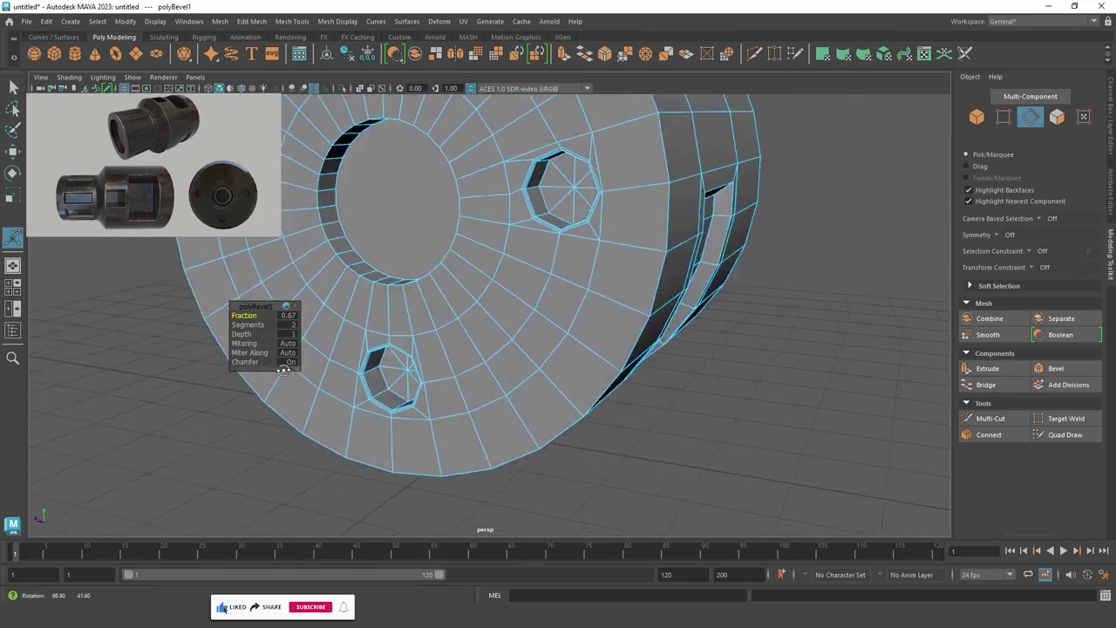
left_click_drag(324, 332, 348, 297, "alt")
scroll(329, 326, "up", 3)
scroll(348, 297, "up", 2)
mouse_move(428, 332)
left_mouse_down("alt")
mouse_move(410, 316)
mouse_move(349, 320)
left_mouse_up("alt")
In vertex mode, pick a vertex beside a hole with the Move tool active.
key("q")
key("F9")
left_click(384, 316)
key("w")
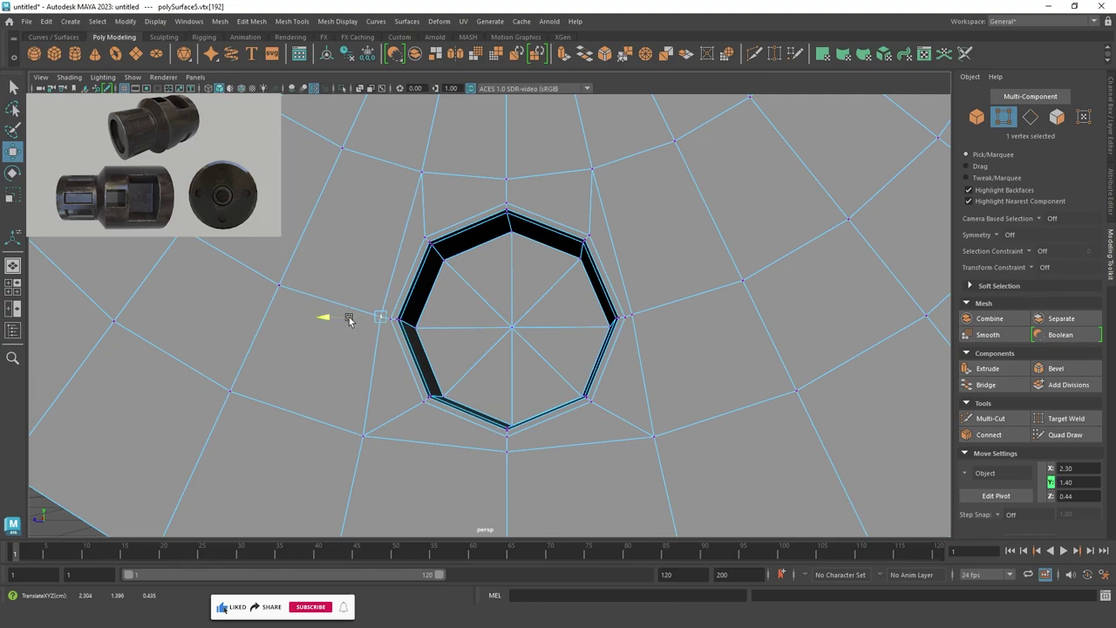
Nudge the vertex down toward the hole's rim, then undo the nudge.
scroll(625, 362, "down", 5)
left_click_drag(436, 323, 543, 518, "alt")
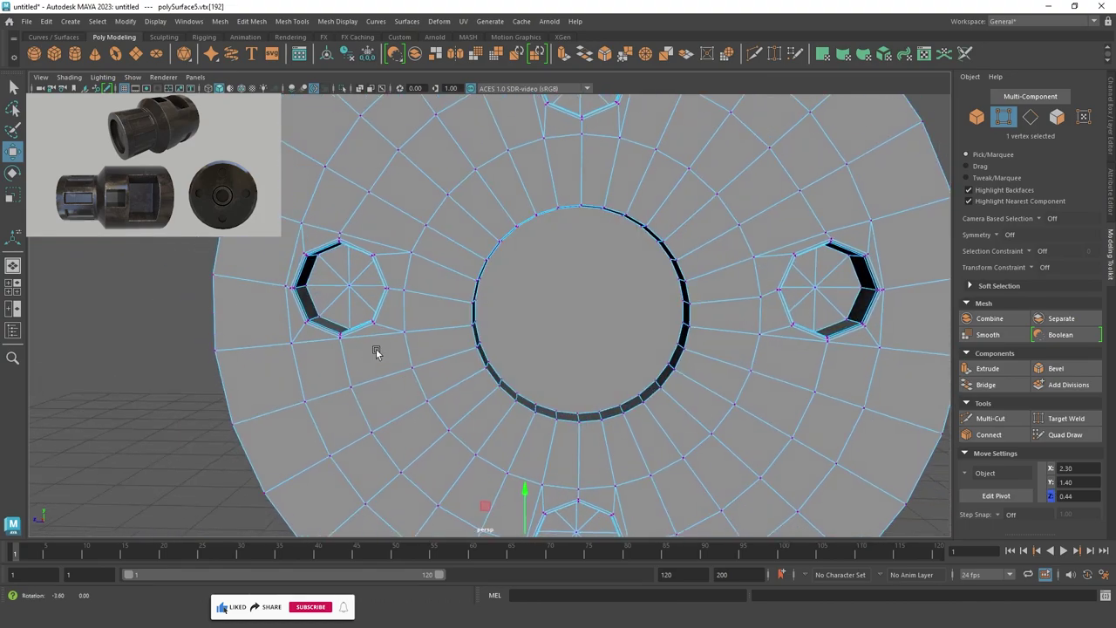
scroll(390, 352, "up", 2)
mouse_move(390, 352)
left_mouse_down("alt")
mouse_move(194, 349)
mouse_move(480, 287)
left_mouse_up("alt")
scroll(343, 263, "up", 3)
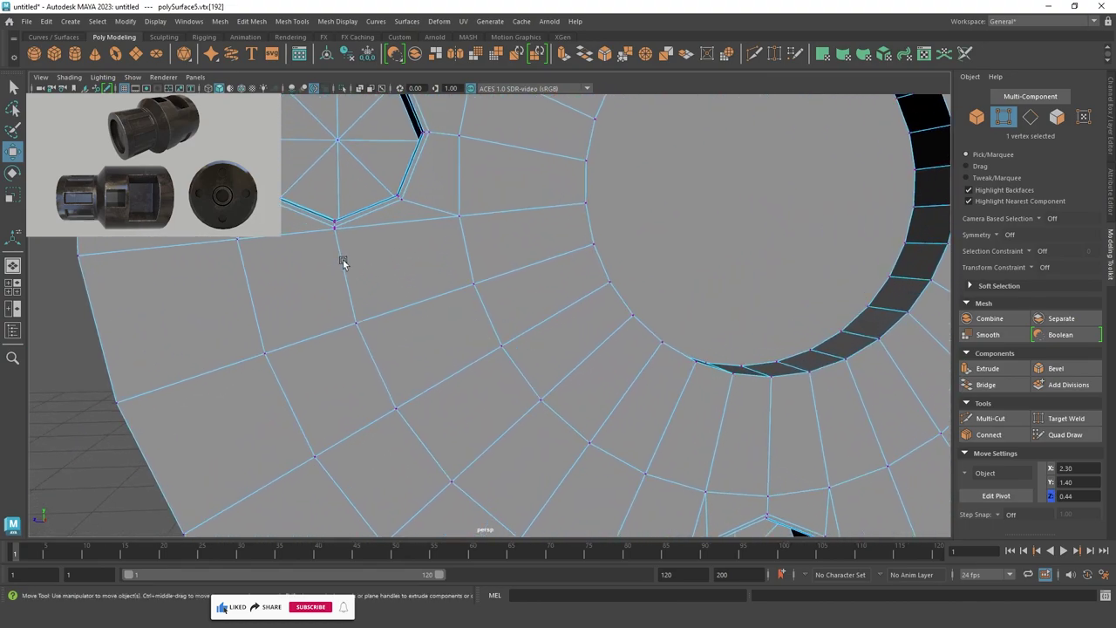
scroll(304, 236, "up", 3)
scroll(320, 291, "up", 2)
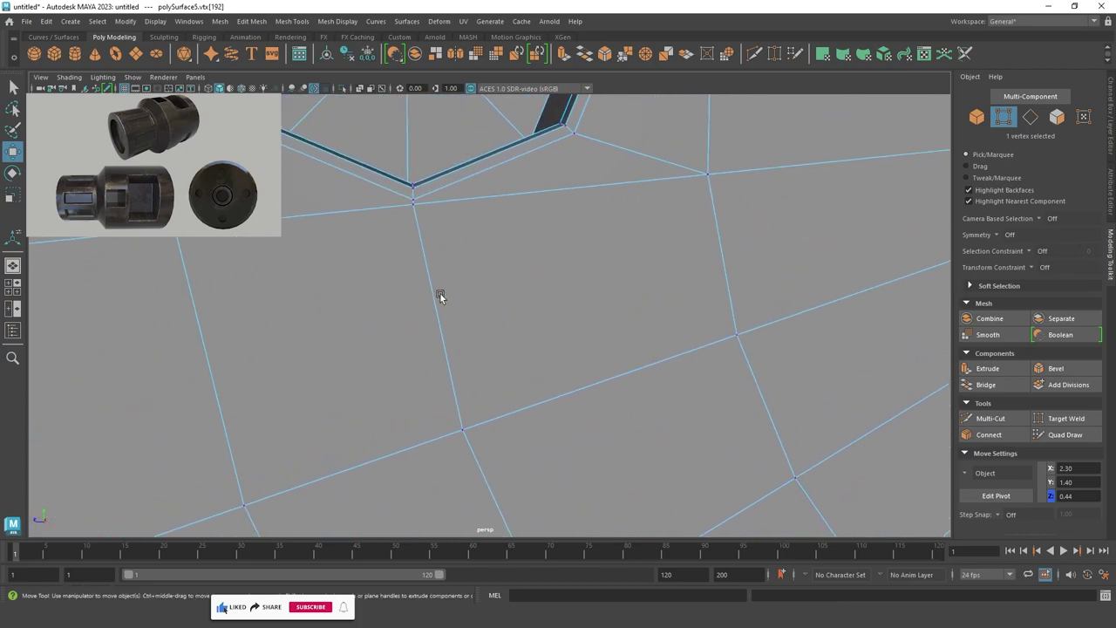
left_click_drag(413, 178, 413, 186)
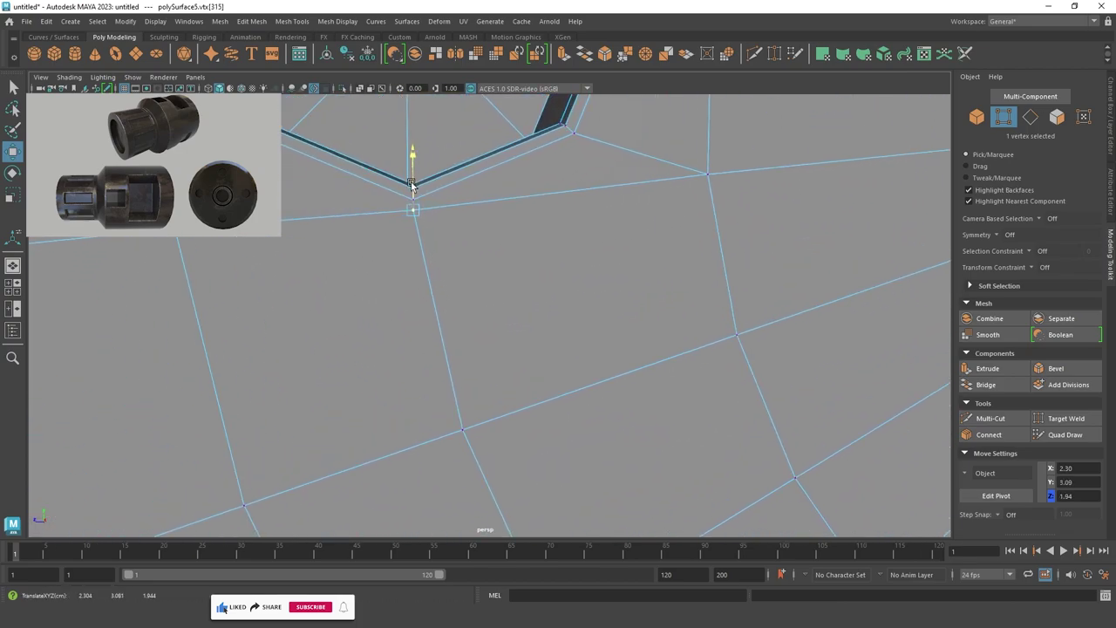
key("ctrl+z")
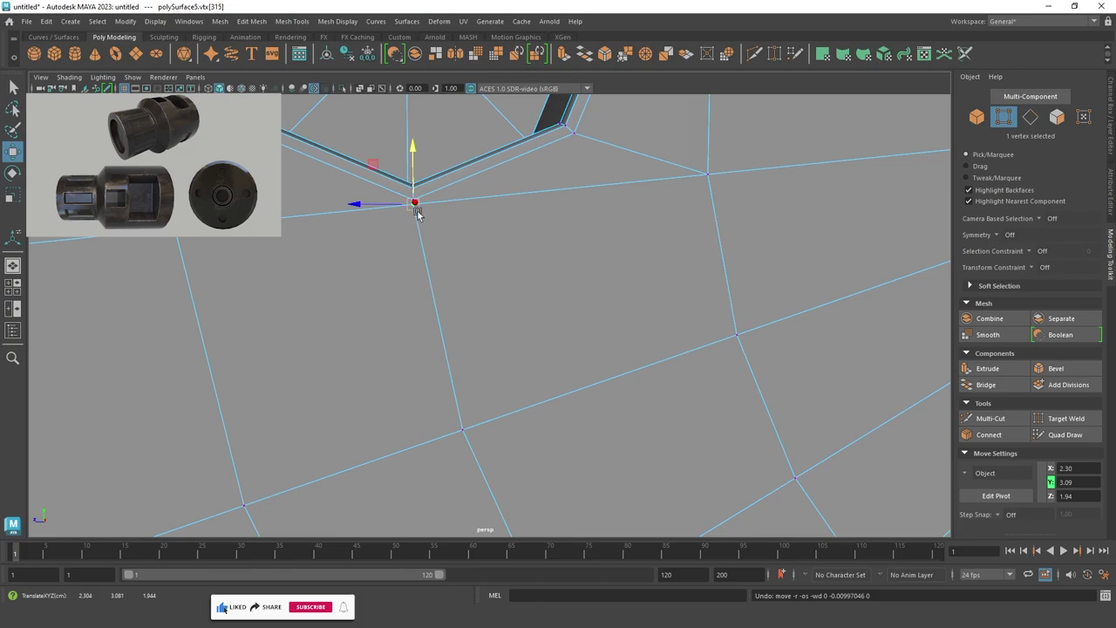
Reframe the view on the central bore and the three small holes.
scroll(497, 268, "down", 3)
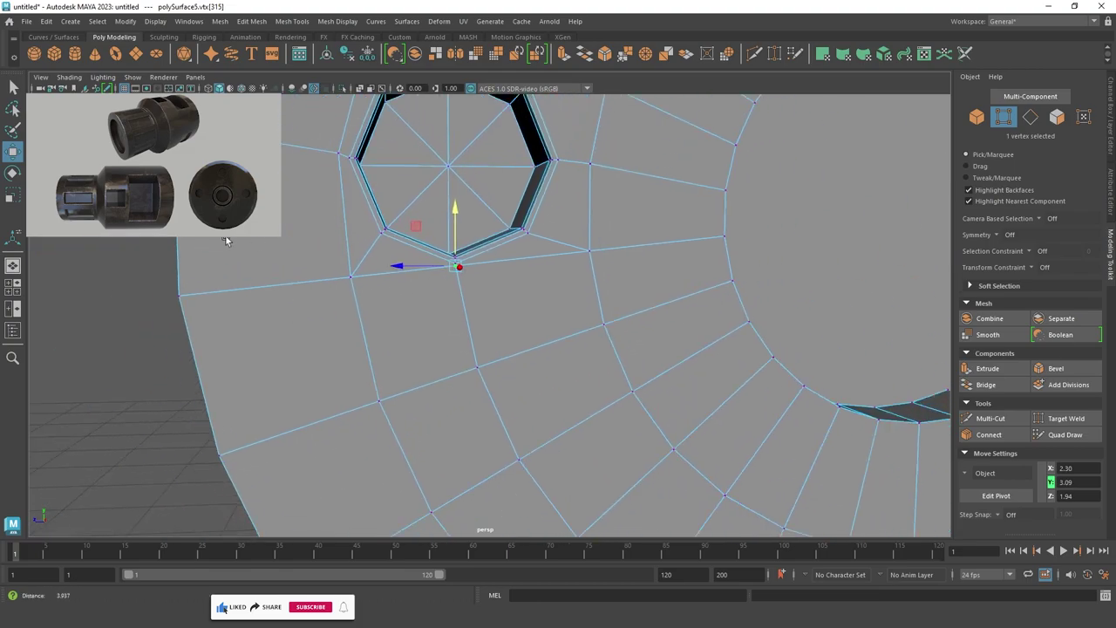
scroll(497, 268, "down", 1)
scroll(536, 357, "down", 3)
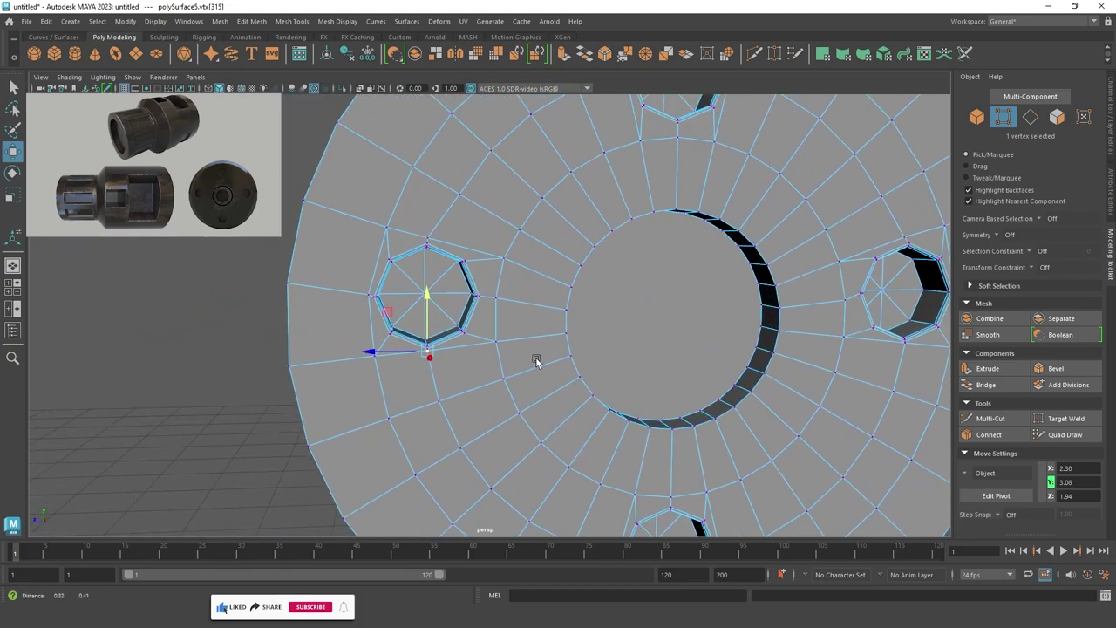
middle_click_drag(677, 313, 563, 426, "alt")
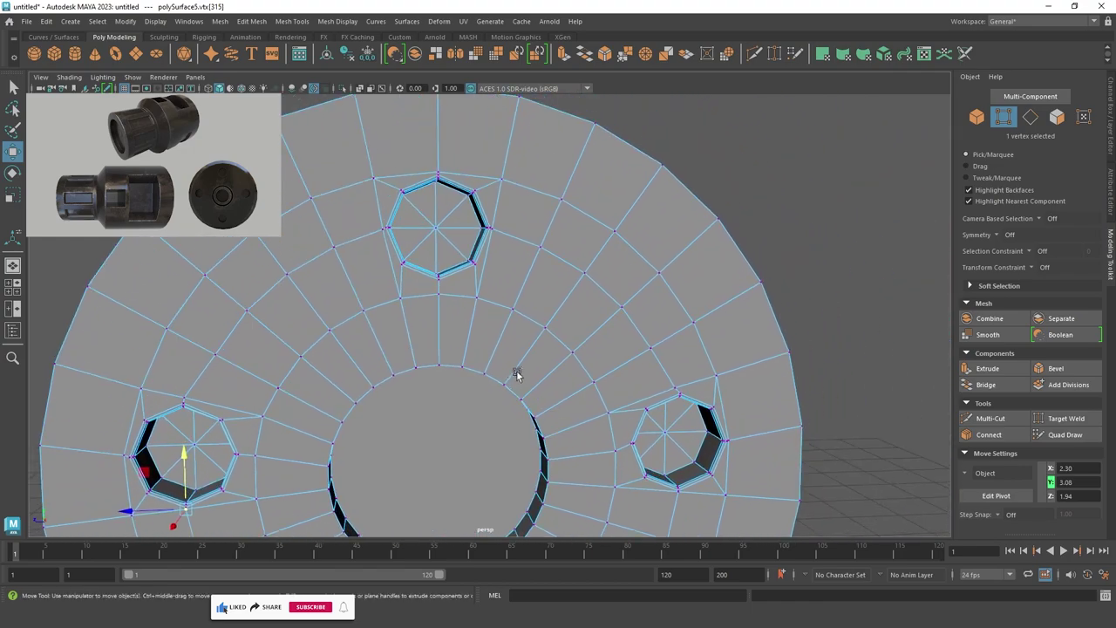
left_click_drag(552, 365, 539, 188, "alt")
right_click_drag(574, 253, 574, 220)
Select the full ring of vertices around the central bore.
double_click(578, 211)
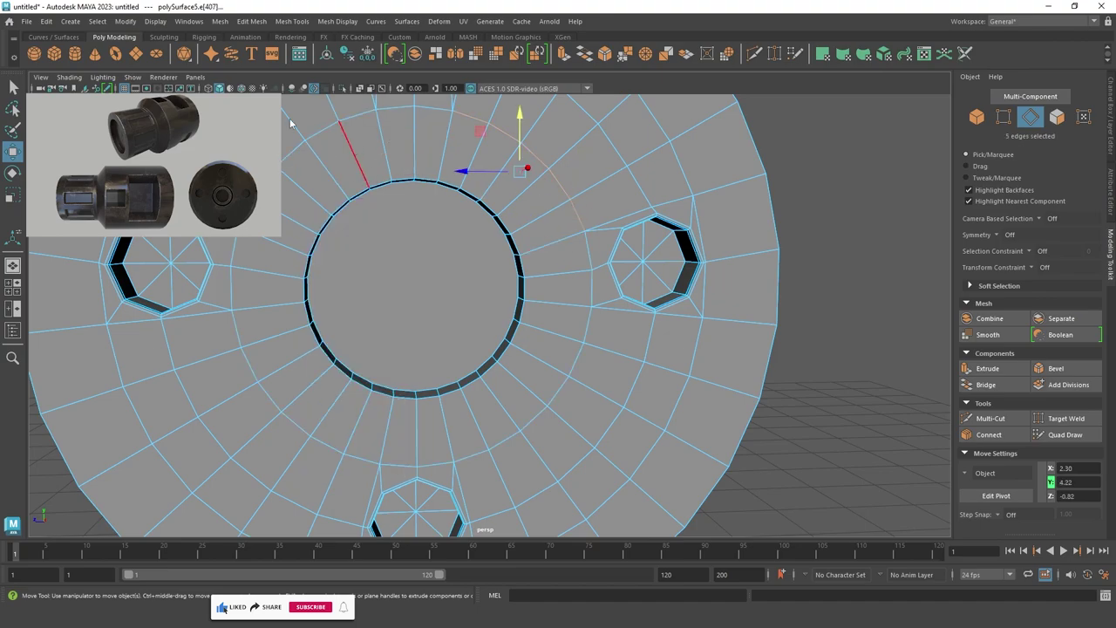
key("F9")
left_click(376, 108)
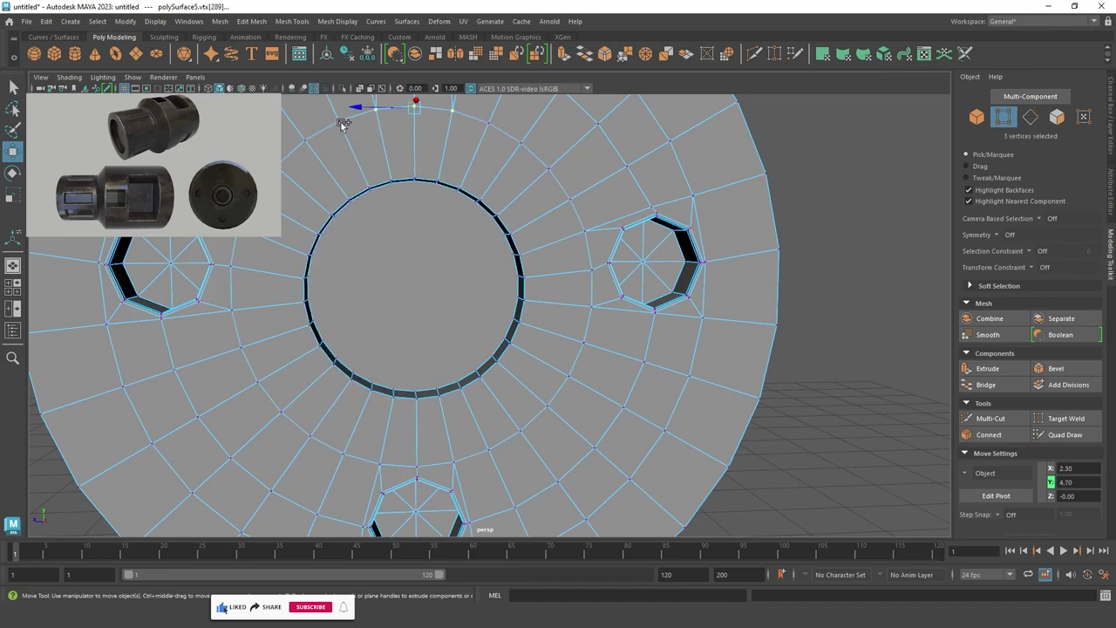
left_click(316, 140, "shift")
left_click(230, 265, "shift")
left_click(233, 310, "shift")
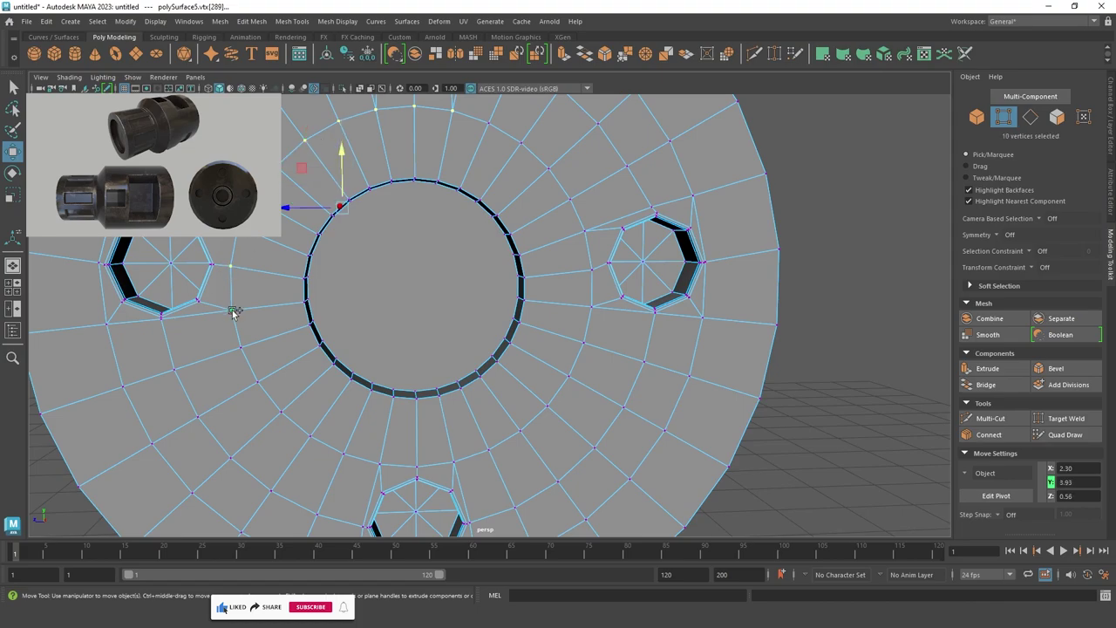
left_click(241, 347, "shift")
double_click(382, 463, "shift")
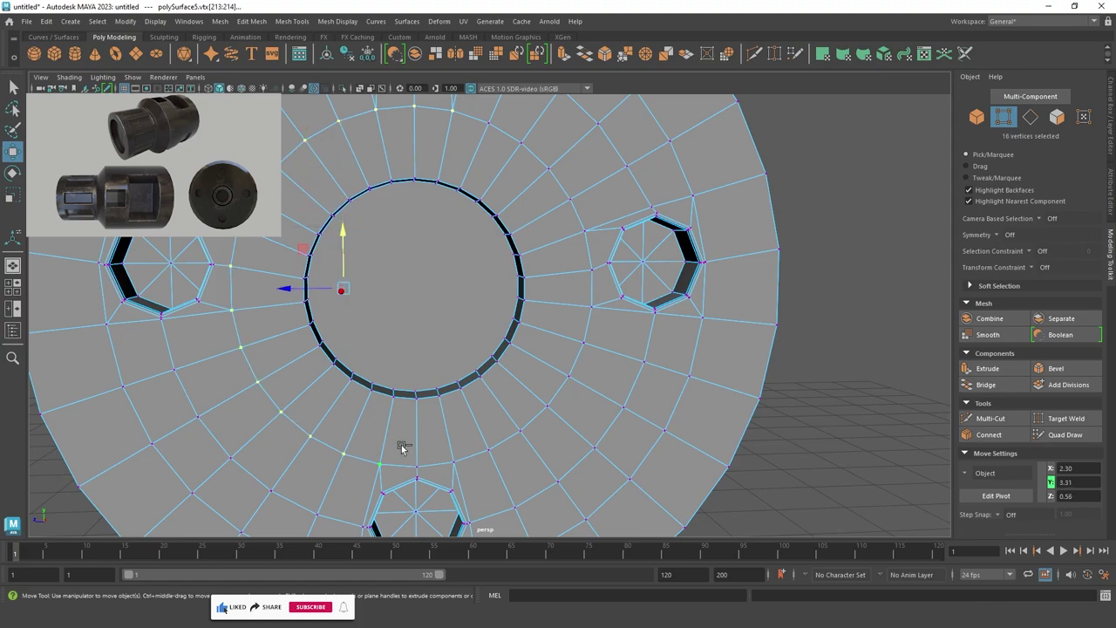
left_click(454, 462, "shift")
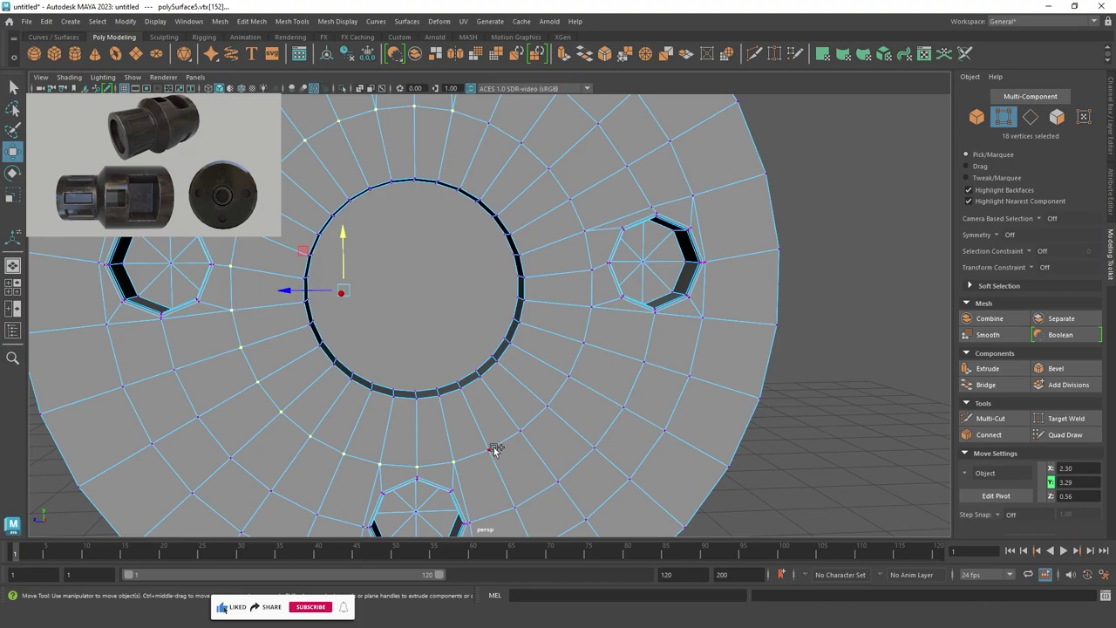
left_click(522, 431, "shift")
double_click(579, 267, "shift")
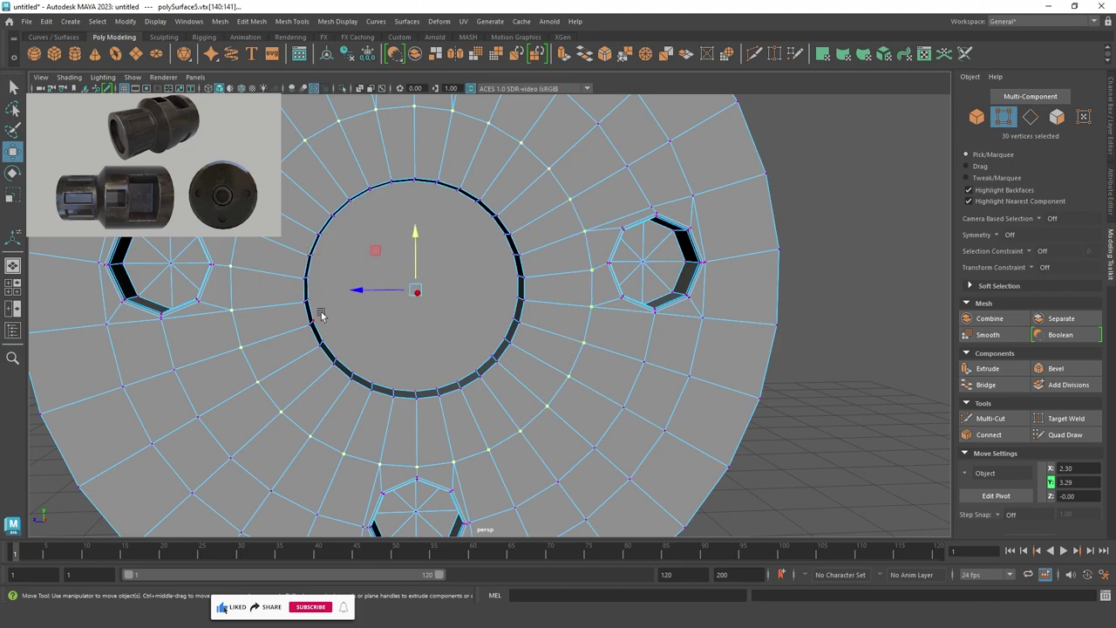
Scale the bore's vertex ring outward by about 1.02.
key("r")
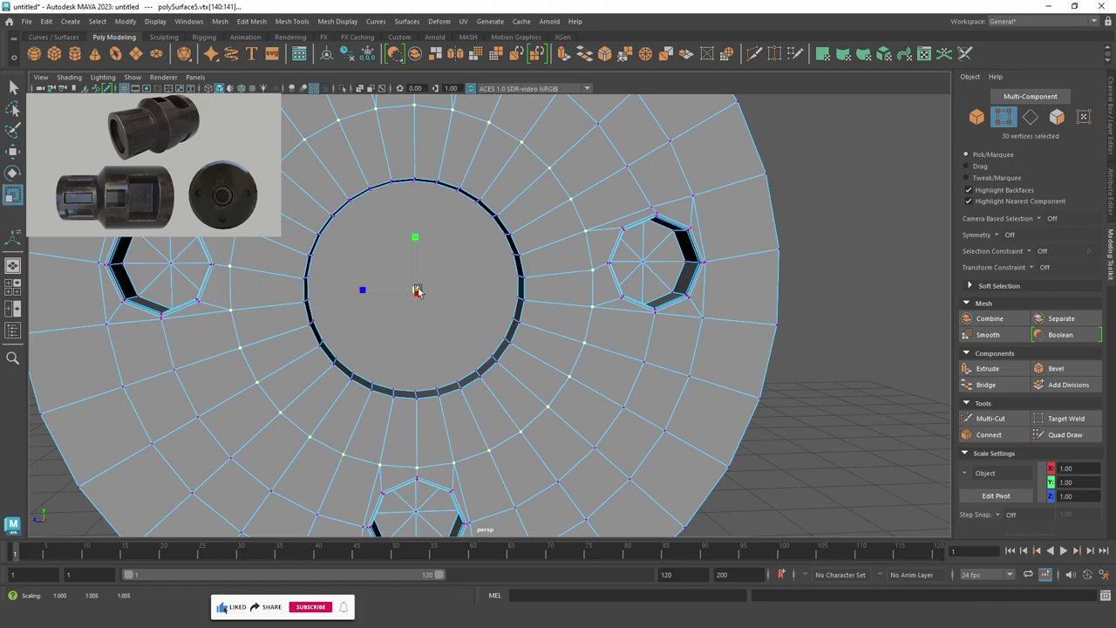
left_click_drag(417, 292, 392, 311)
scroll(484, 311, "down", 5)
scroll(480, 323, "up", 5)
scroll(612, 370, "up", 3)
scroll(611, 369, "down", 6)
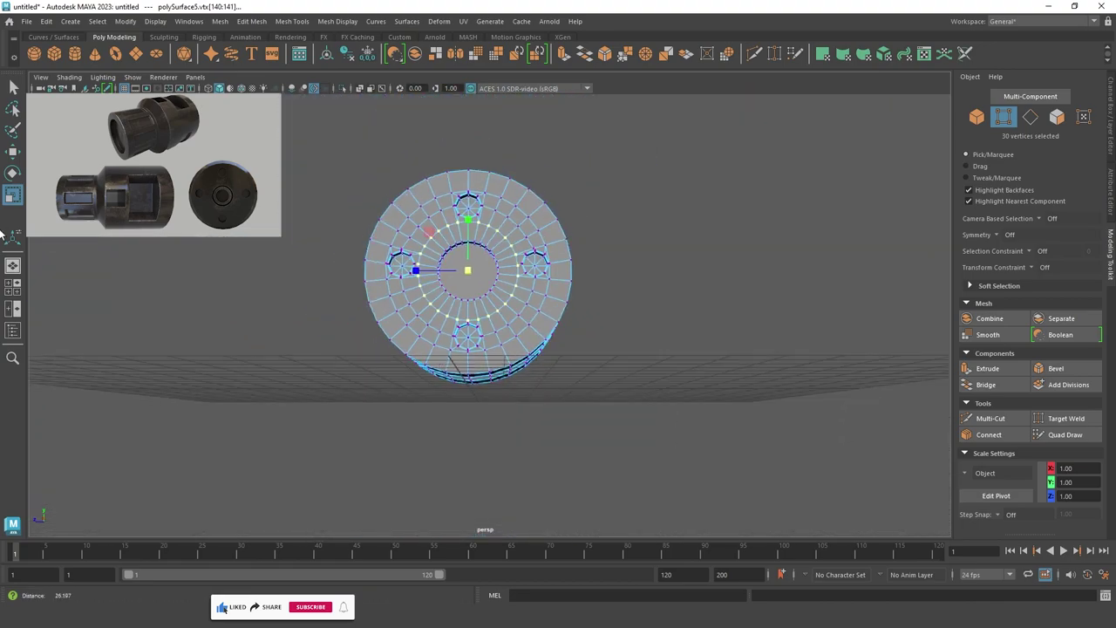
left_click_drag(612, 370, 304, 242, "alt")
key("F8")
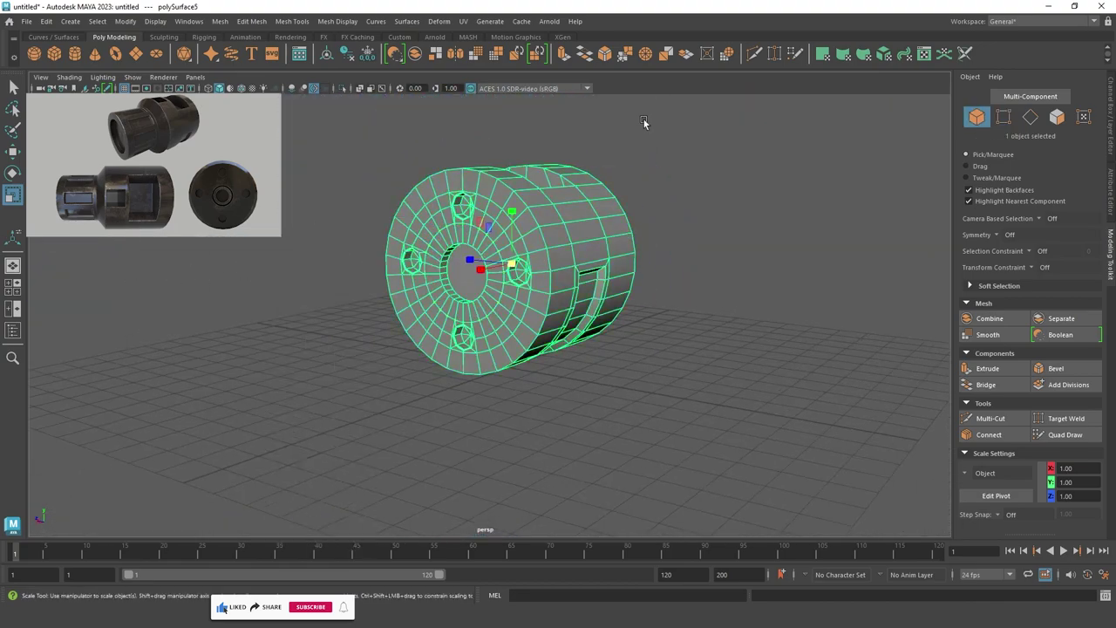
mouse_move(7, 304)
left_mouse_down("alt")
mouse_move(150, 273)
mouse_move(183, 289)
mouse_move(188, 310)
mouse_move(131, 328)
left_mouse_up("alt")
left_click(150, 274)
left_click(241, 88)
mouse_move(425, 179)
left_mouse_down("alt")
mouse_move(363, 213)
mouse_move(463, 253)
mouse_move(403, 265)
mouse_move(574, 245)
left_mouse_up("alt")
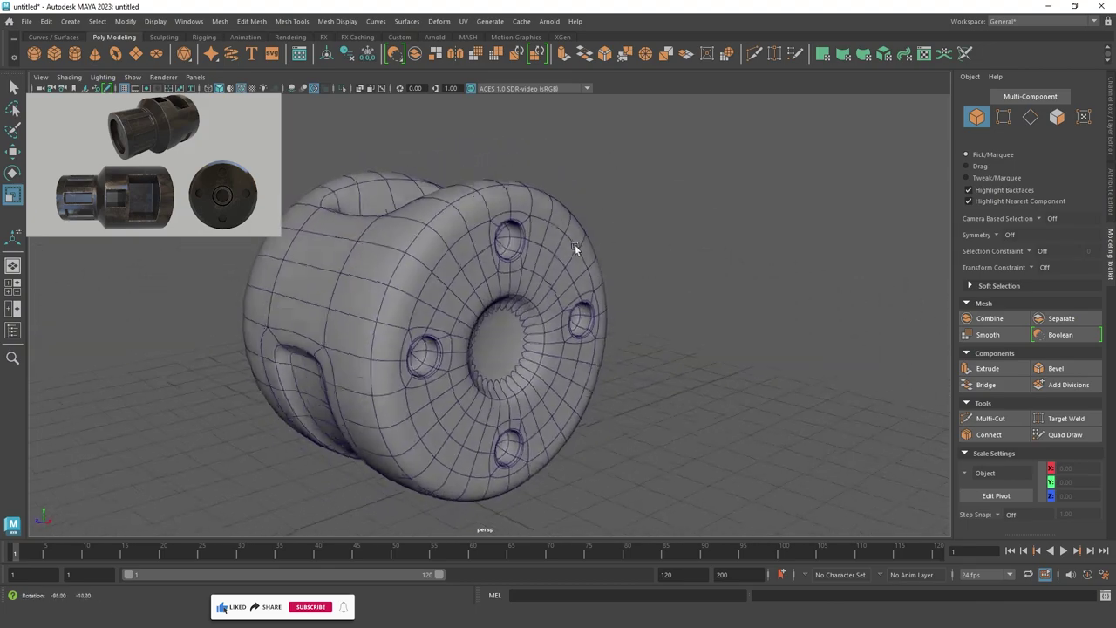
scroll(575, 244, "up", 3)
scroll(595, 237, "up", 3)
left_click(595, 237)
key("1")
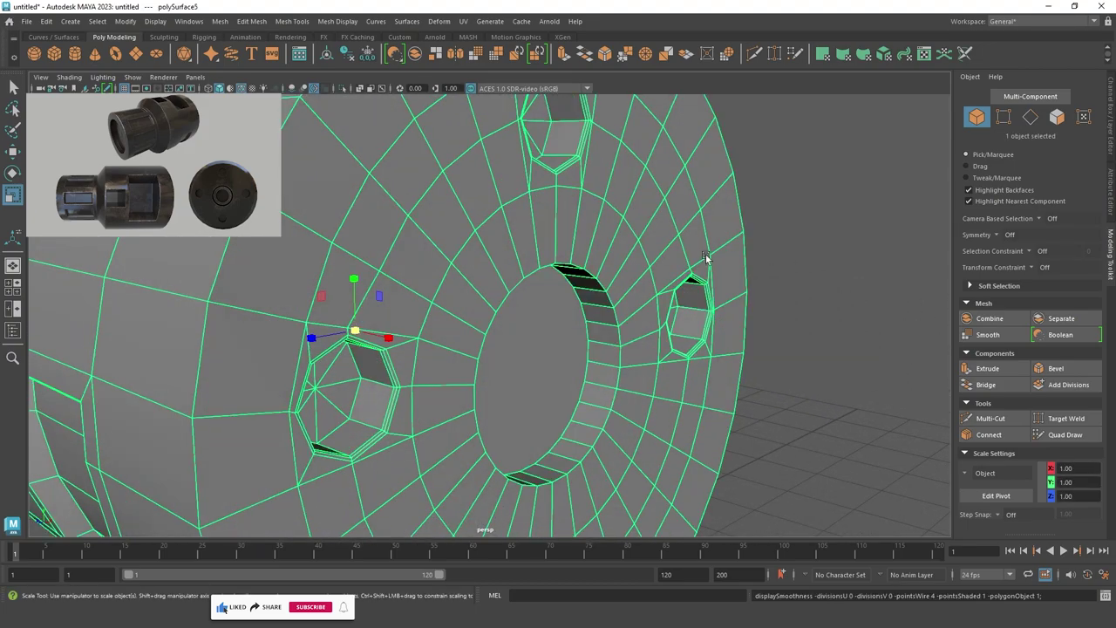
scroll(553, 314, "down", 3)
Select the cap face inside the central bore.
key("F11")
left_click(453, 160)
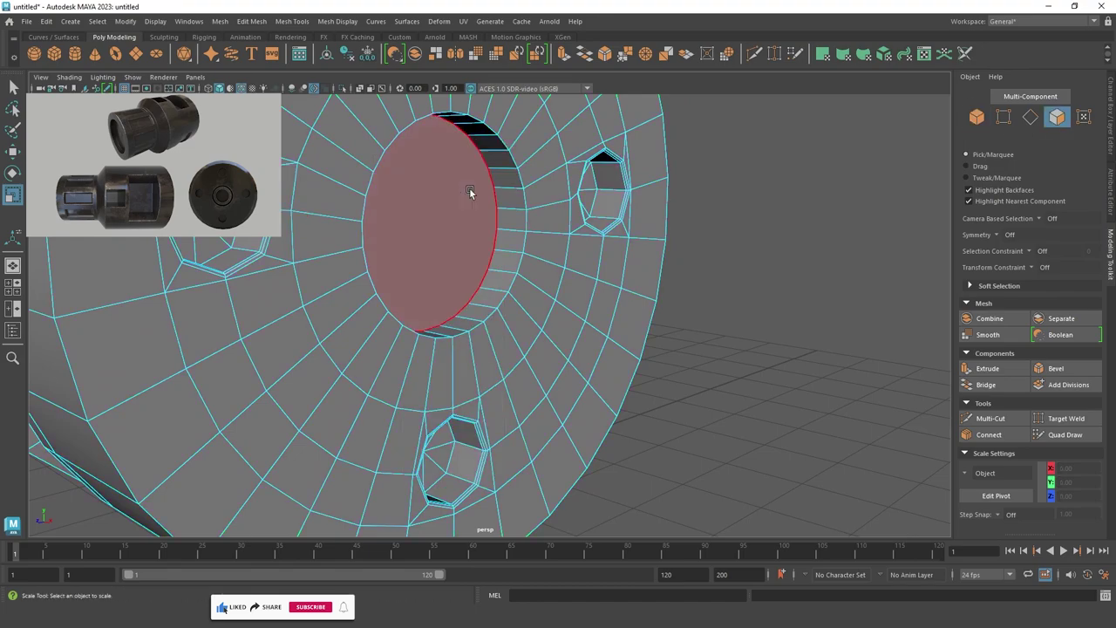
mouse_move(469, 195)
left_mouse_down("alt")
mouse_move(400, 203)
mouse_move(424, 222)
left_mouse_up("alt")
left_click(401, 203)
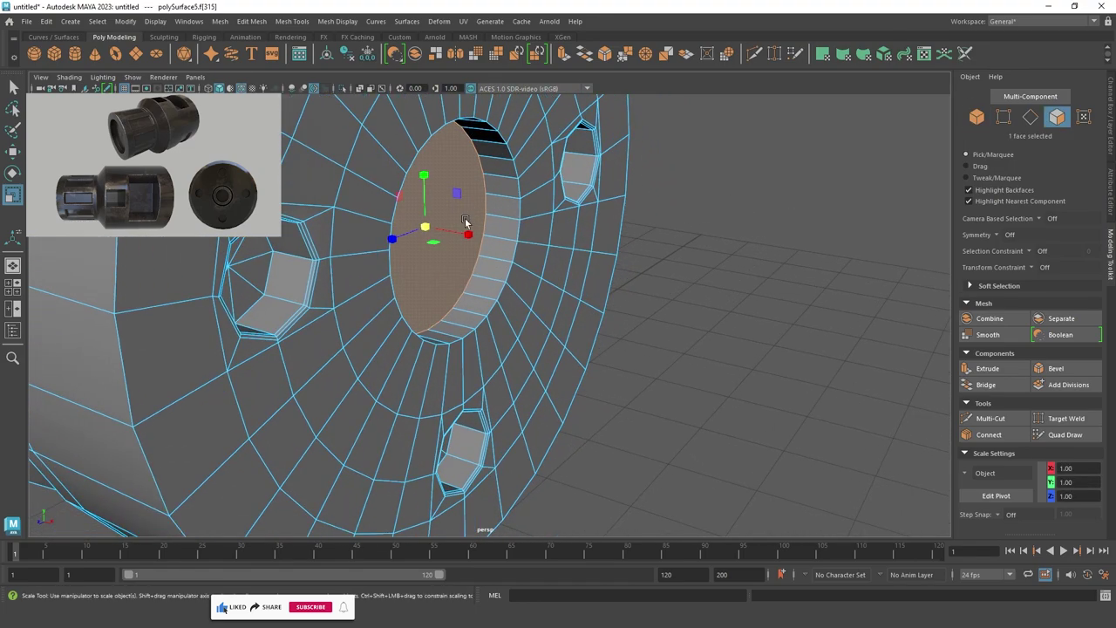
left_click_drag(517, 220, 469, 241, "alt")
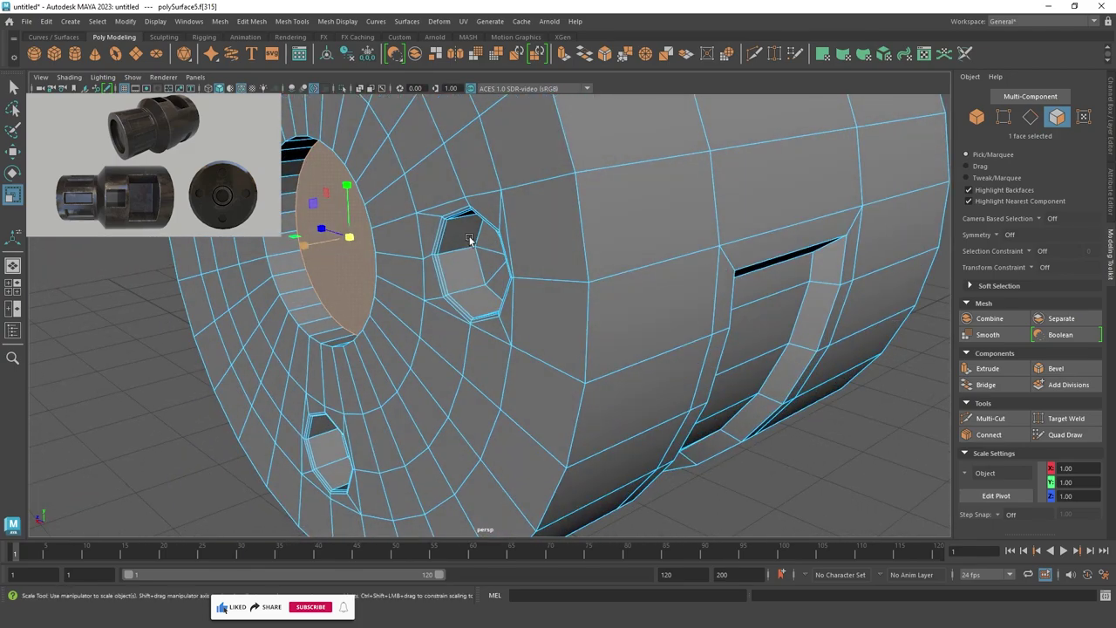
Extrude the bore face and shrink it, then extrude again and push it deeper.
key("ctrl+e")
mouse_move(349, 239)
left_mouse_down()
mouse_move(326, 237)
mouse_move(423, 242)
mouse_move(349, 155)
mouse_move(304, 209)
mouse_move(327, 214)
left_mouse_up()
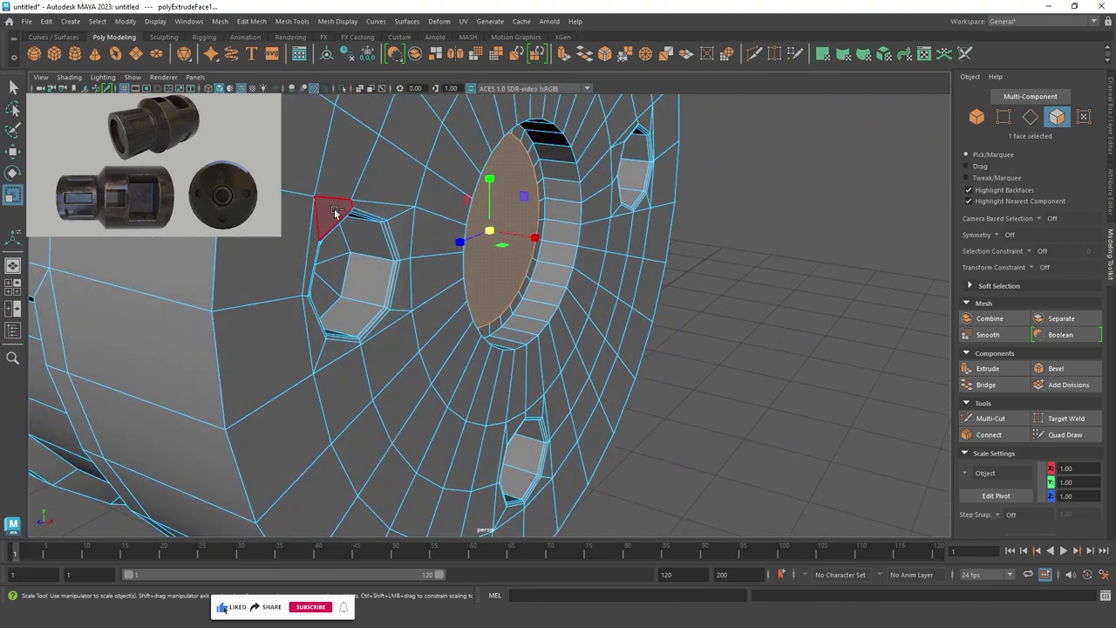
key("ctrl+e")
key("w")
left_click_drag(523, 246, 573, 242)
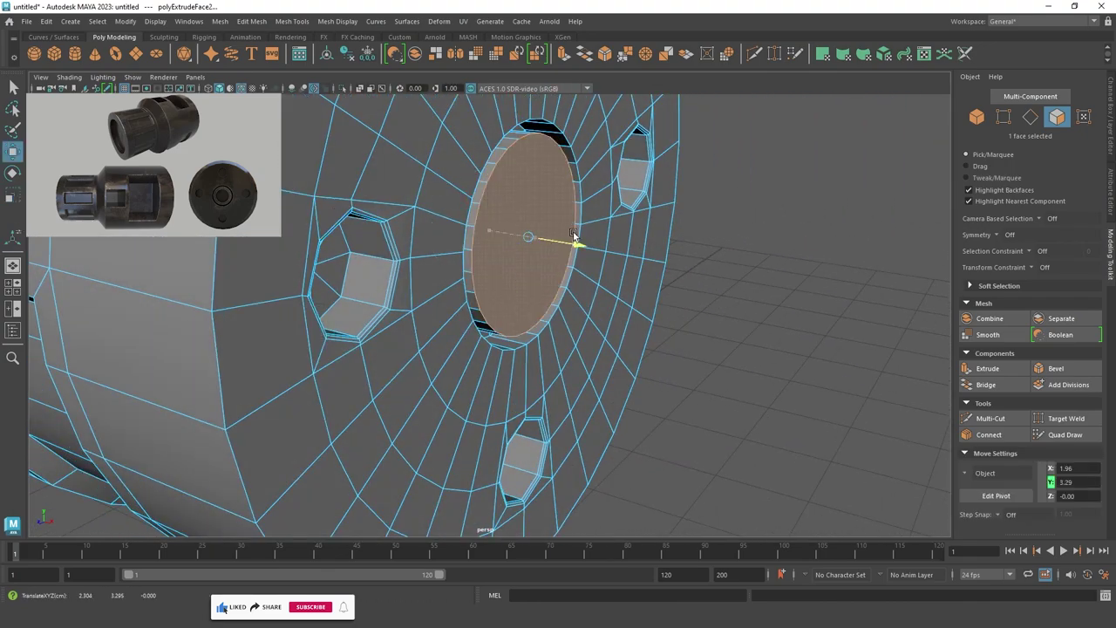
left_click(757, 269)
Select the centre-hole face, extrude it and scale it smaller.
scroll(503, 260, "down", 5)
left_click_drag(503, 260, 463, 228, "alt")
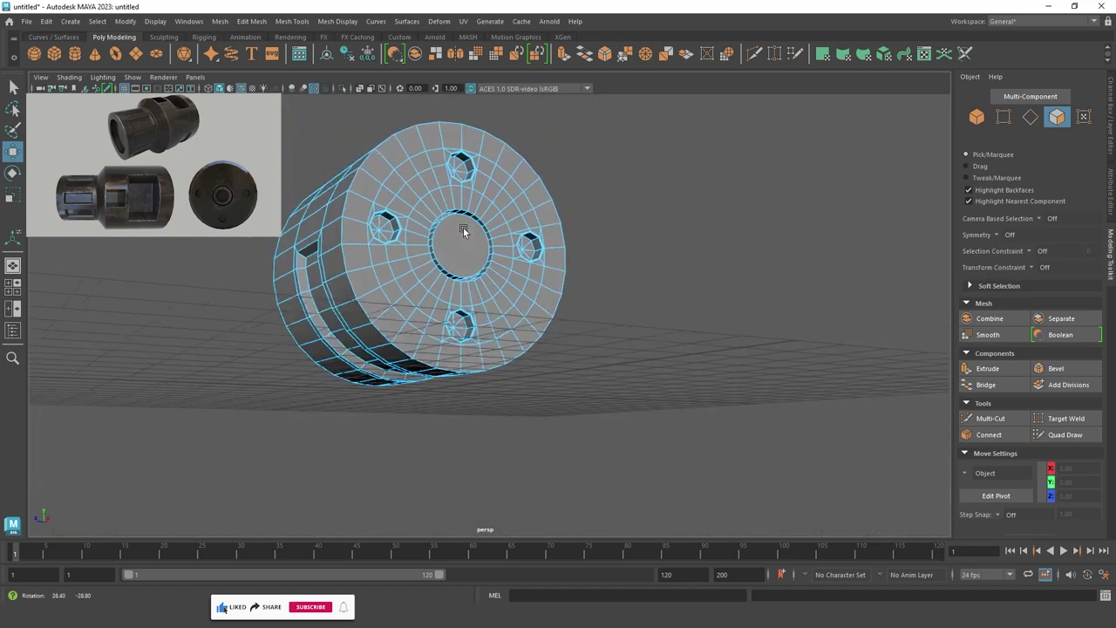
scroll(463, 228, "up", 5)
left_click(418, 157)
key("f")
key("ctrl+e")
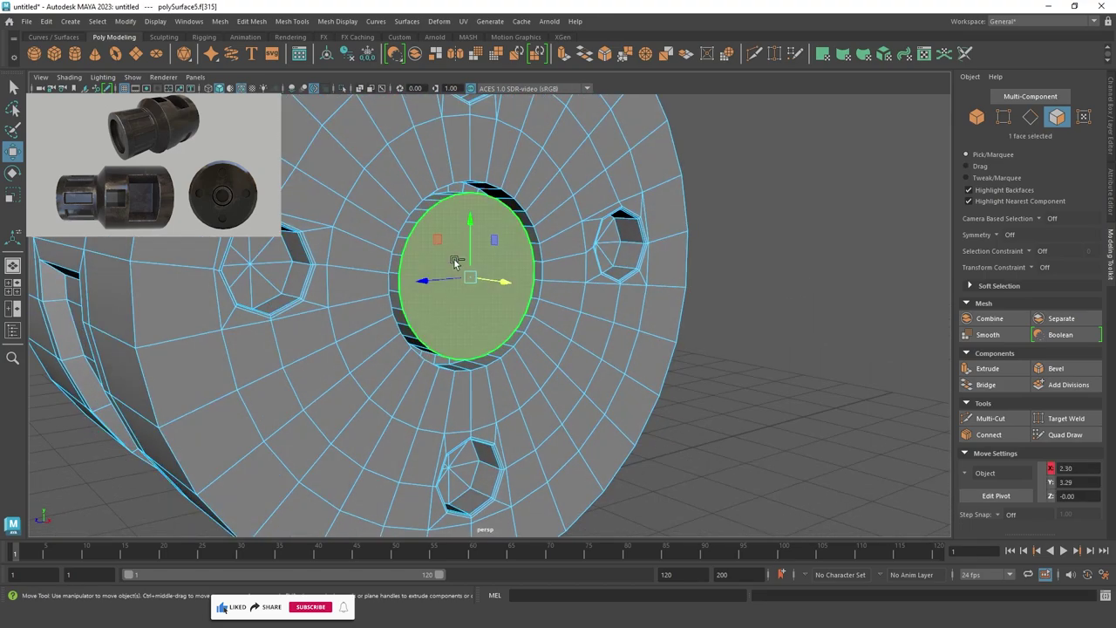
key("r")
mouse_move(466, 274)
left_mouse_down()
mouse_move(435, 268)
mouse_move(512, 279)
mouse_move(496, 256)
left_mouse_up()
Extrude the inner face again and collapse it to a single centre point.
key("ctrl+e")
key("w")
left_click_drag(542, 275, 488, 274, "alt")
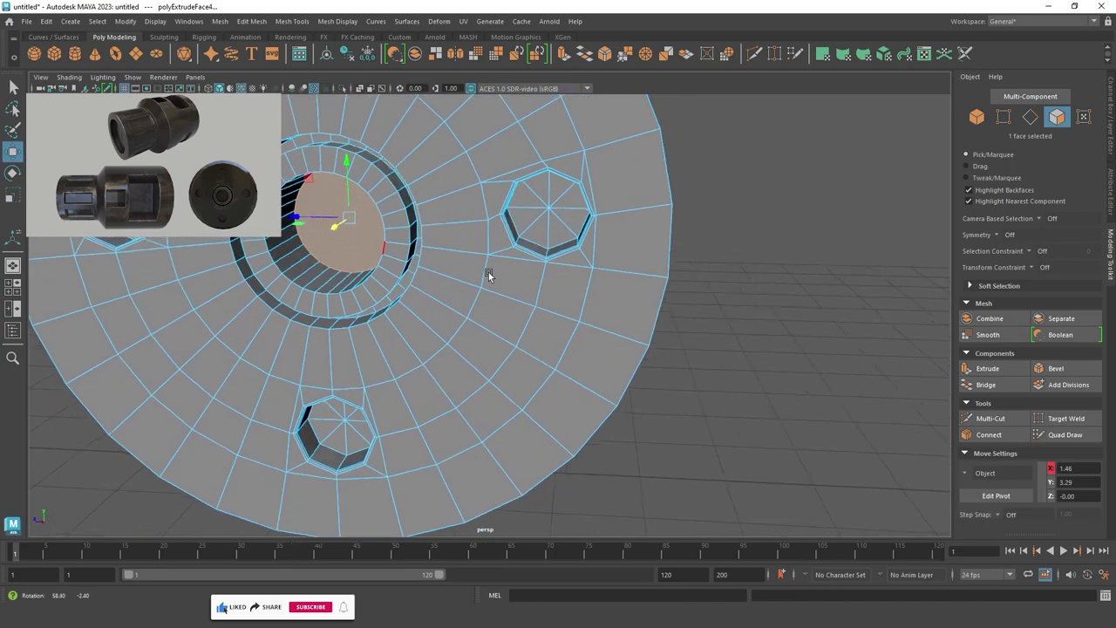
right_click(362, 220, "shift")
left_click(362, 220)
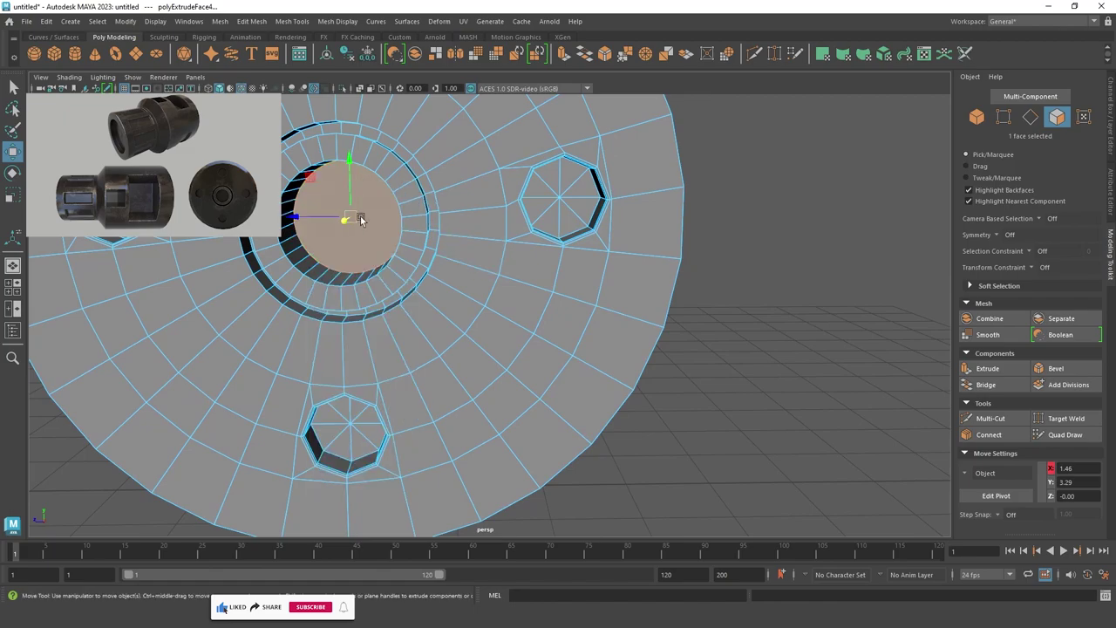
key("ctrl+e")
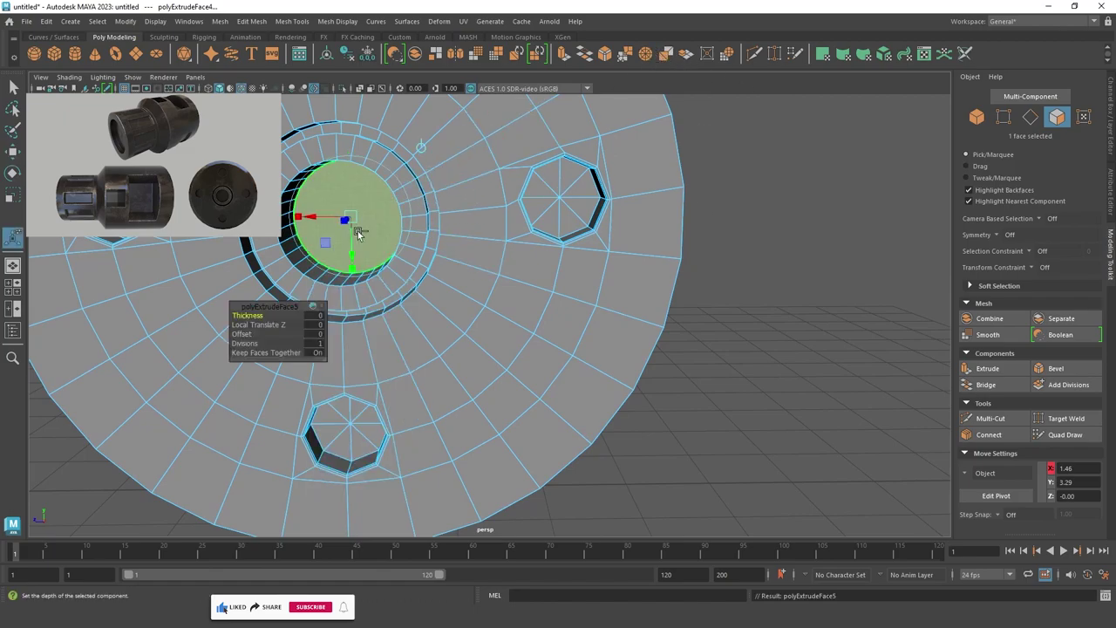
key("r")
left_click_drag(353, 218, 297, 218)
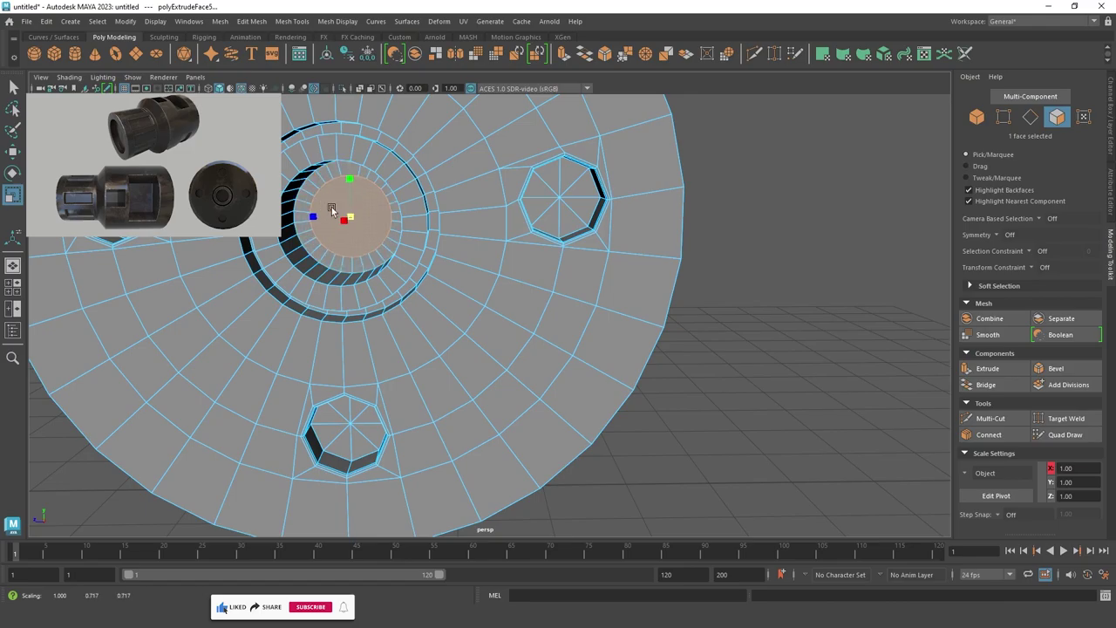
left_click_drag(463, 229, 406, 229, "alt")
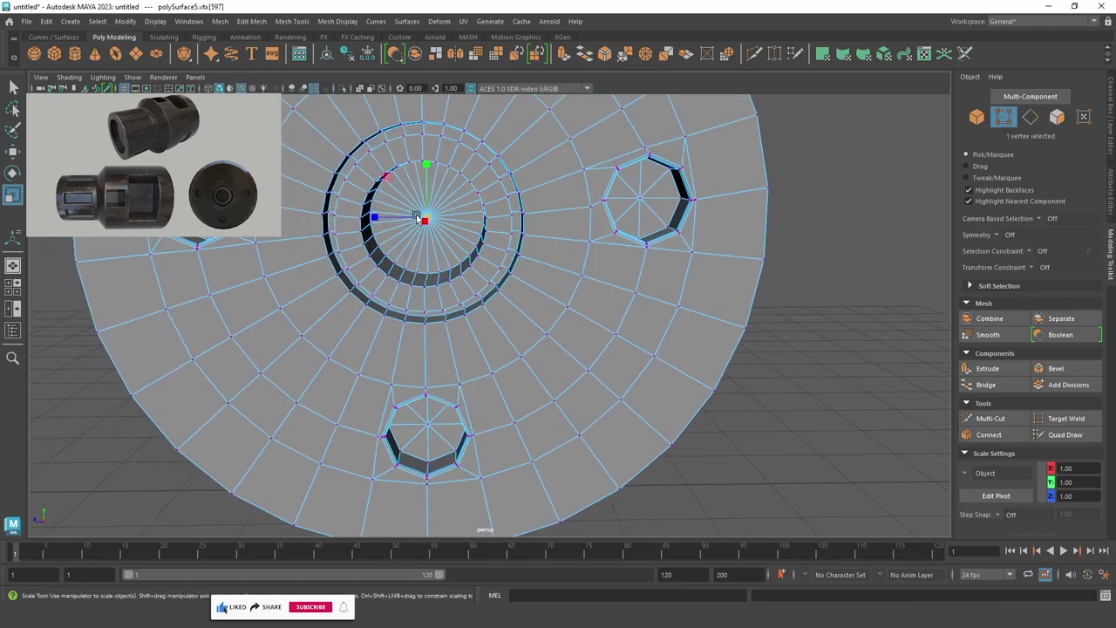
Select the two rim edge loops of the stepped central bore.
key("F8")
left_click(827, 243)
mouse_move(827, 243)
left_mouse_down("alt")
mouse_move(379, 252)
mouse_move(401, 253)
left_mouse_up("alt")
right_click_drag(401, 253, 475, 220)
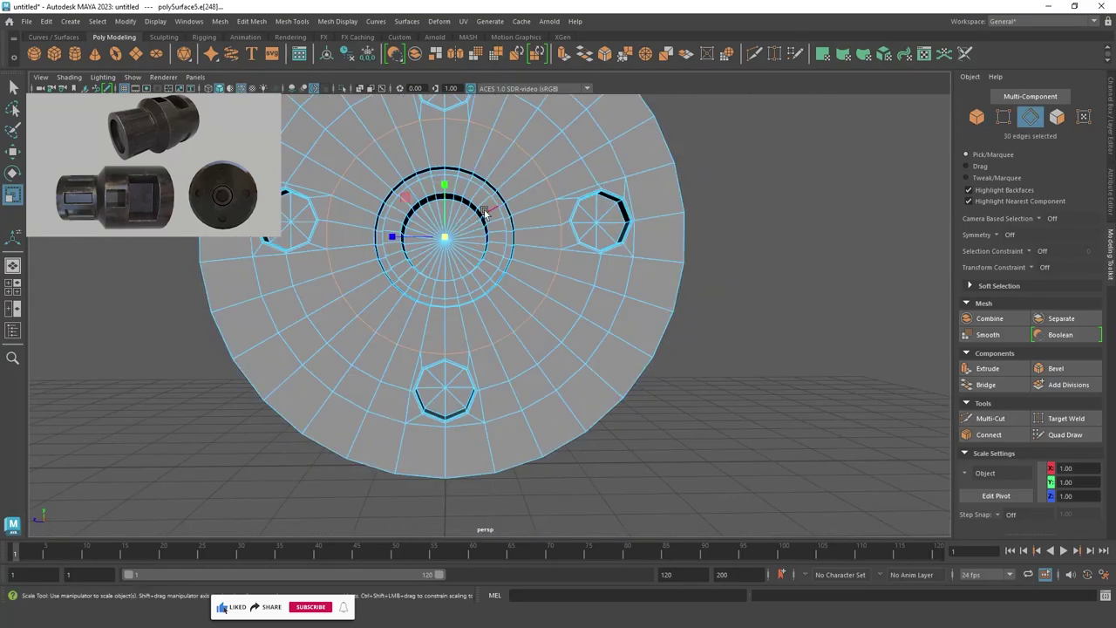
left_click_drag(485, 213, 559, 248, "alt")
scroll(559, 247, "up", 3)
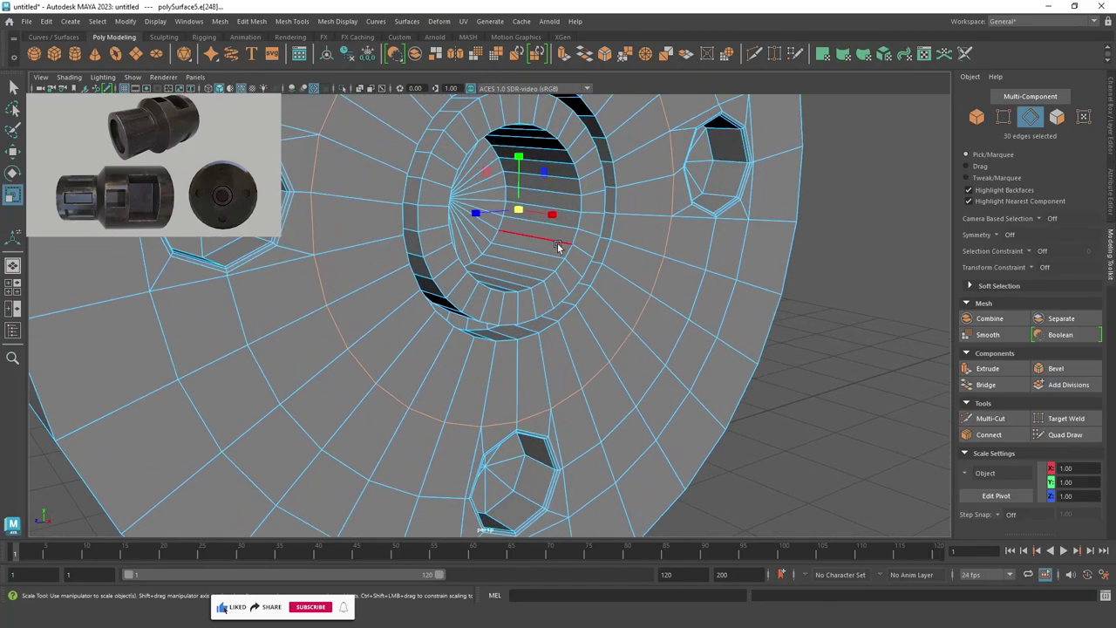
double_click(597, 278, "shift")
left_click_drag(478, 268, 404, 326, "alt")
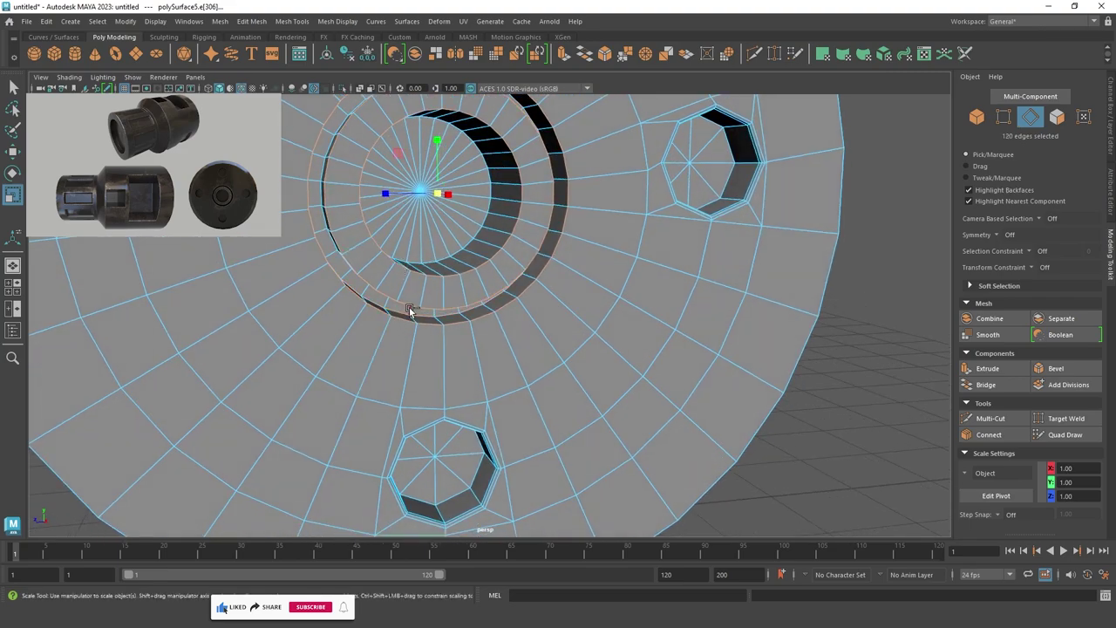
double_click(485, 208, "shift")
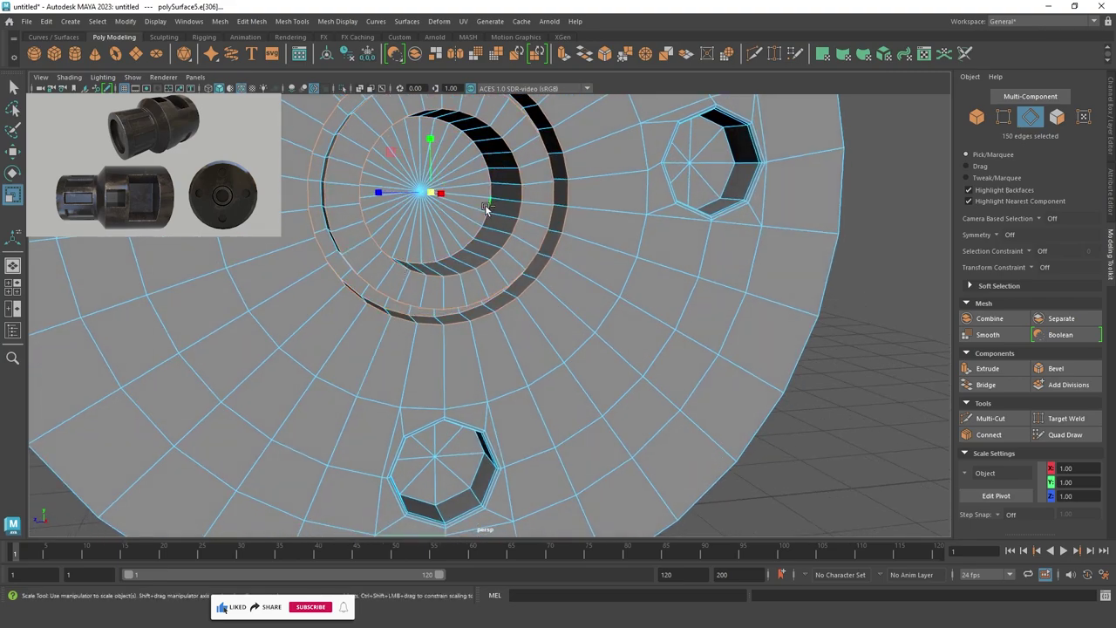
Bevel the bore rims with 2 segments at fraction 0.36.
key("ctrl+b")
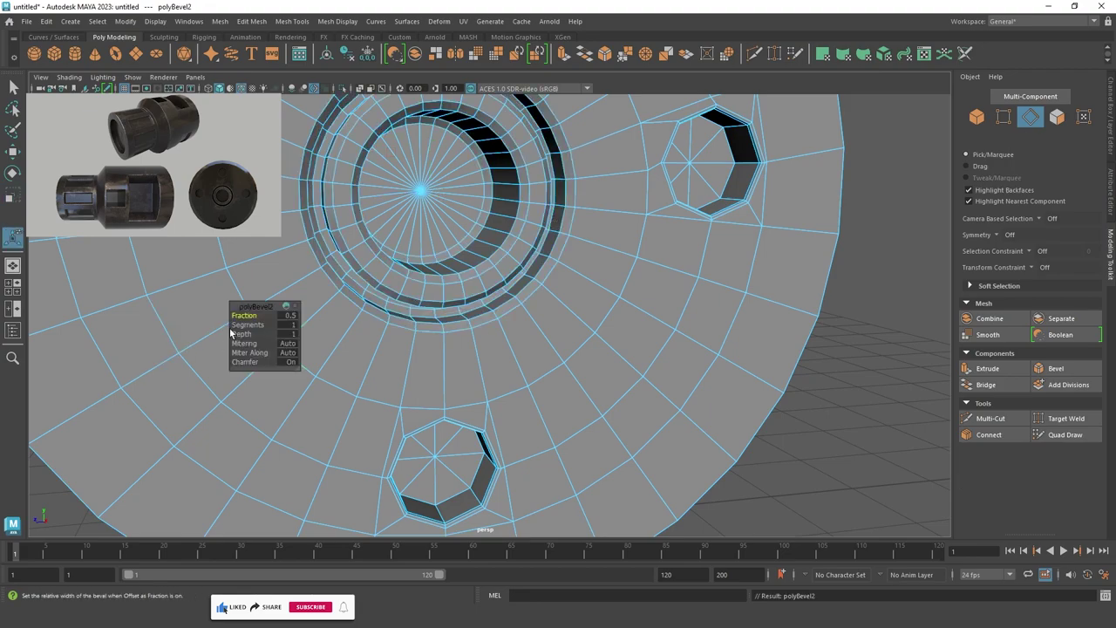
left_click_drag(249, 325, 379, 337)
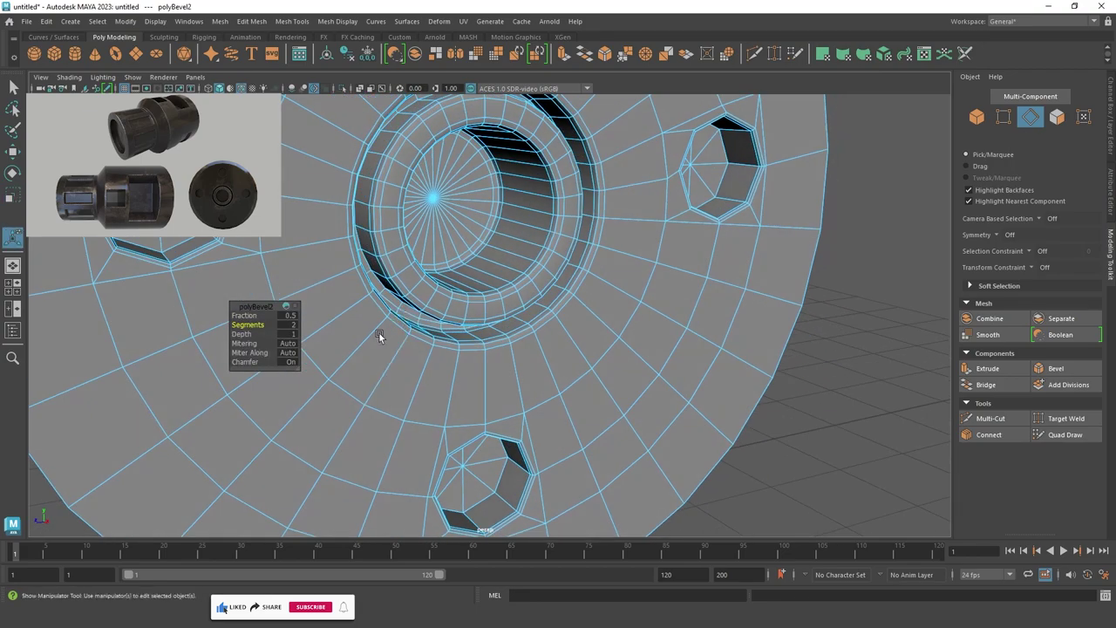
left_click_drag(249, 314, 247, 315)
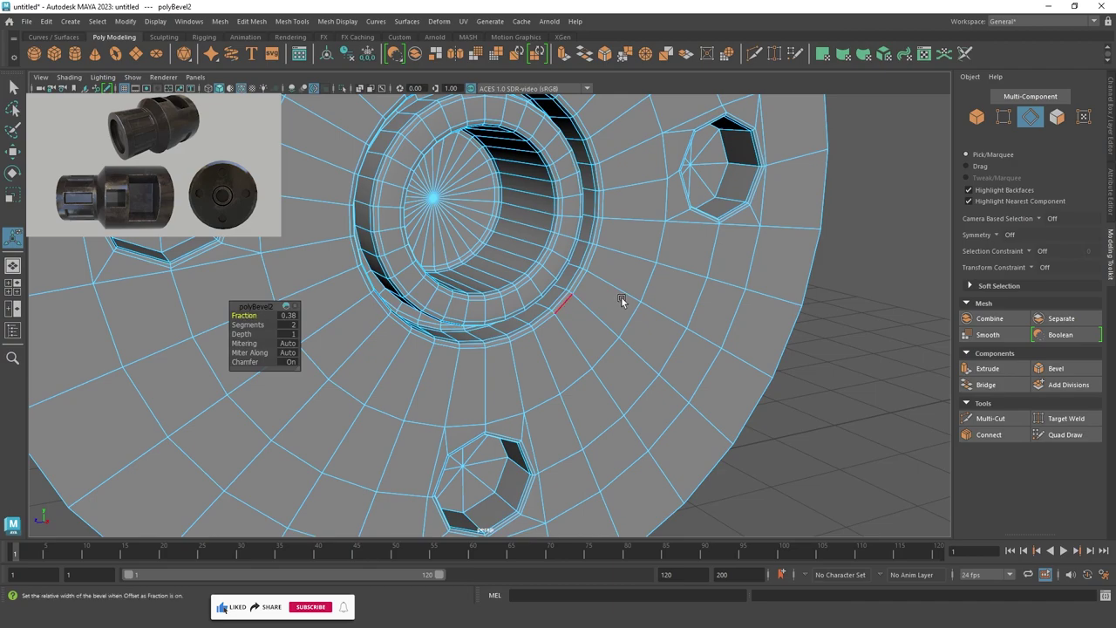
scroll(622, 301, "down", 5)
key("F8")
Preview the part smoothed and inspect it from several angles.
key("3")
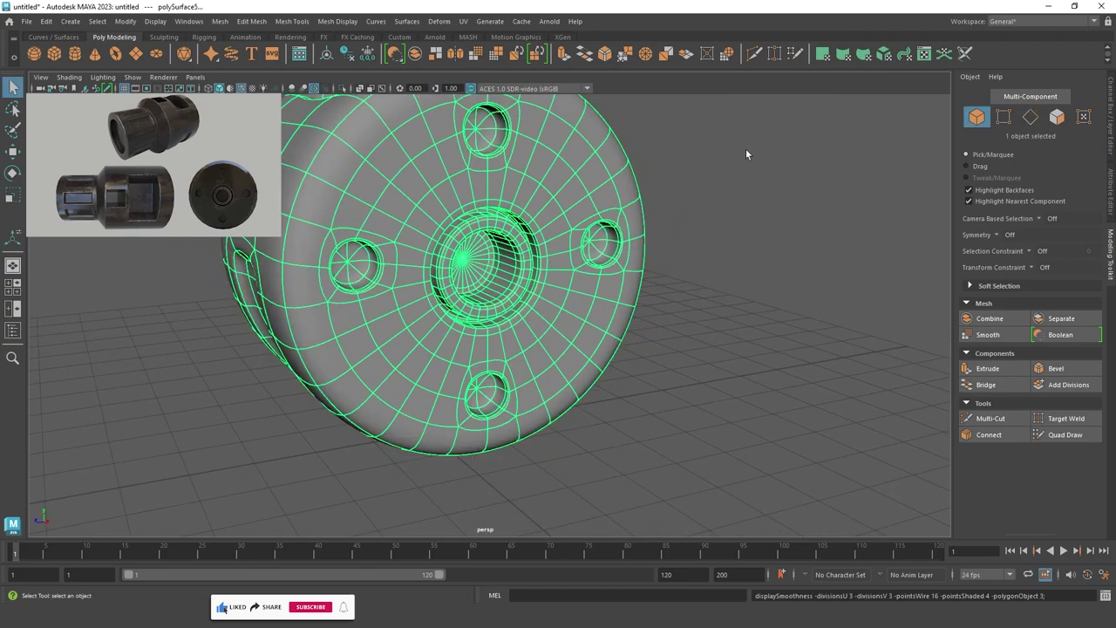
left_click(746, 155)
left_click_drag(623, 244, 573, 212, "alt")
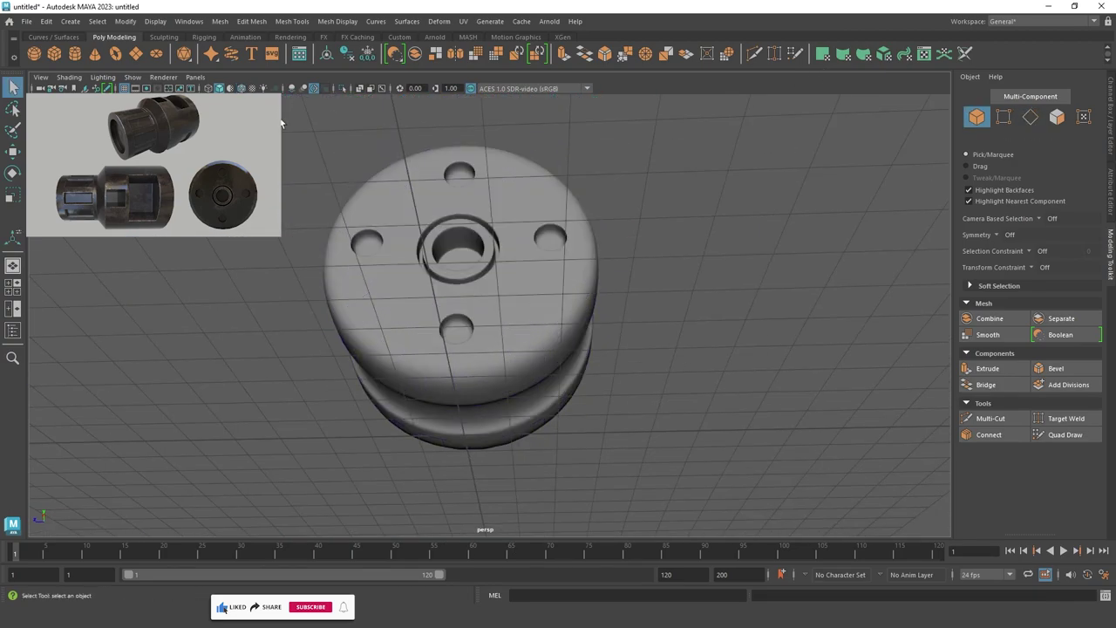
mouse_move(280, 122)
left_mouse_down("alt")
mouse_move(461, 238)
mouse_move(425, 266)
left_mouse_up("alt")
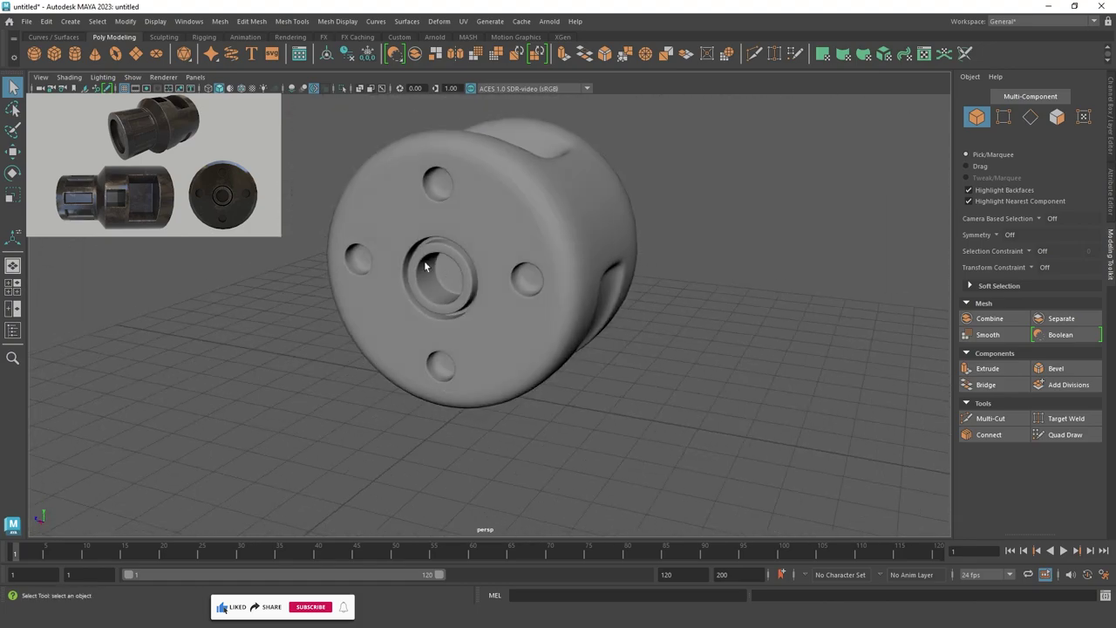
scroll(424, 266, "up", 4)
left_click_drag(661, 304, 536, 216, "alt")
Return to the unsmoothed display and select the outer holes' rim edge loops.
left_click(537, 216)
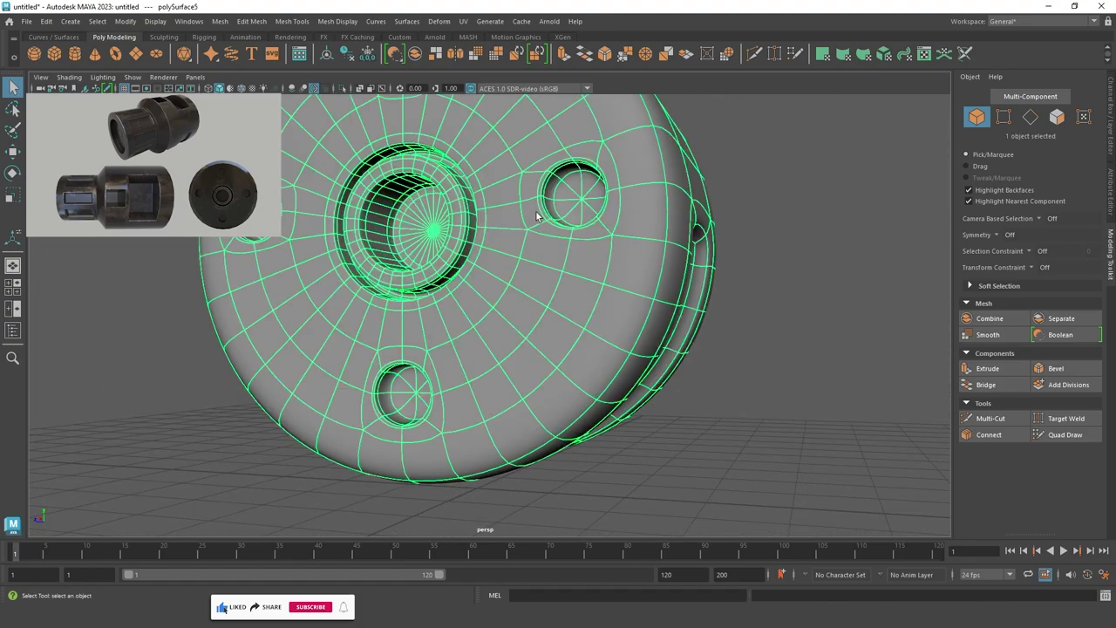
key("1")
key("F10")
double_click(571, 168)
mouse_move(571, 169)
left_mouse_down("alt")
mouse_move(613, 210)
mouse_move(637, 206)
left_mouse_up("alt")
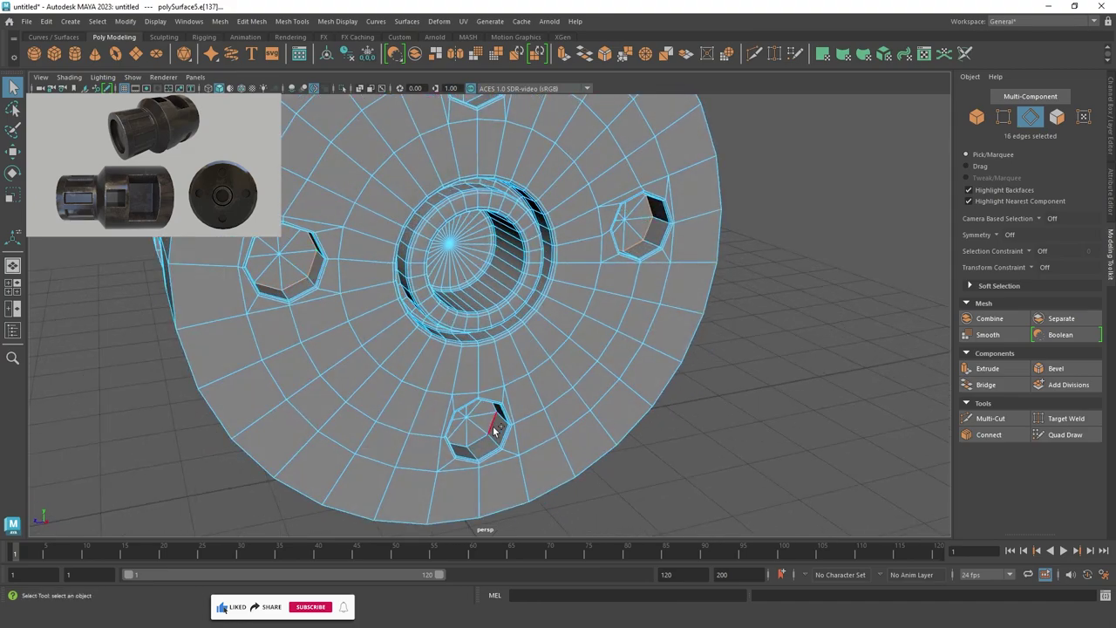
left_click_drag(491, 419, 465, 412, "alt")
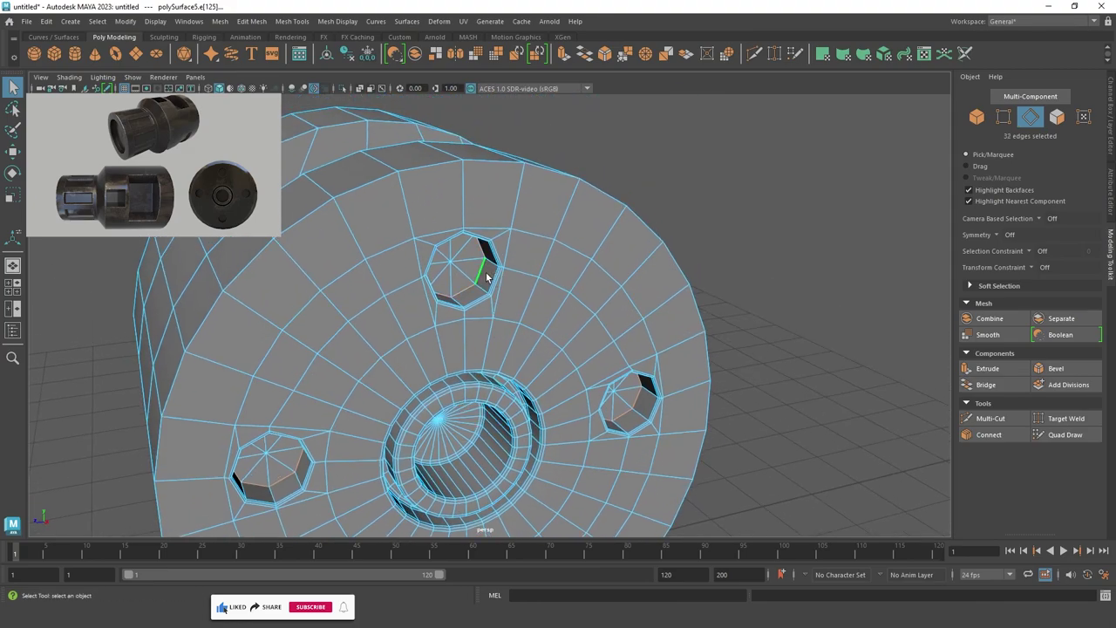
Bevel the hole rims with 2 segments at fraction 0.09.
key("ctrl+b")
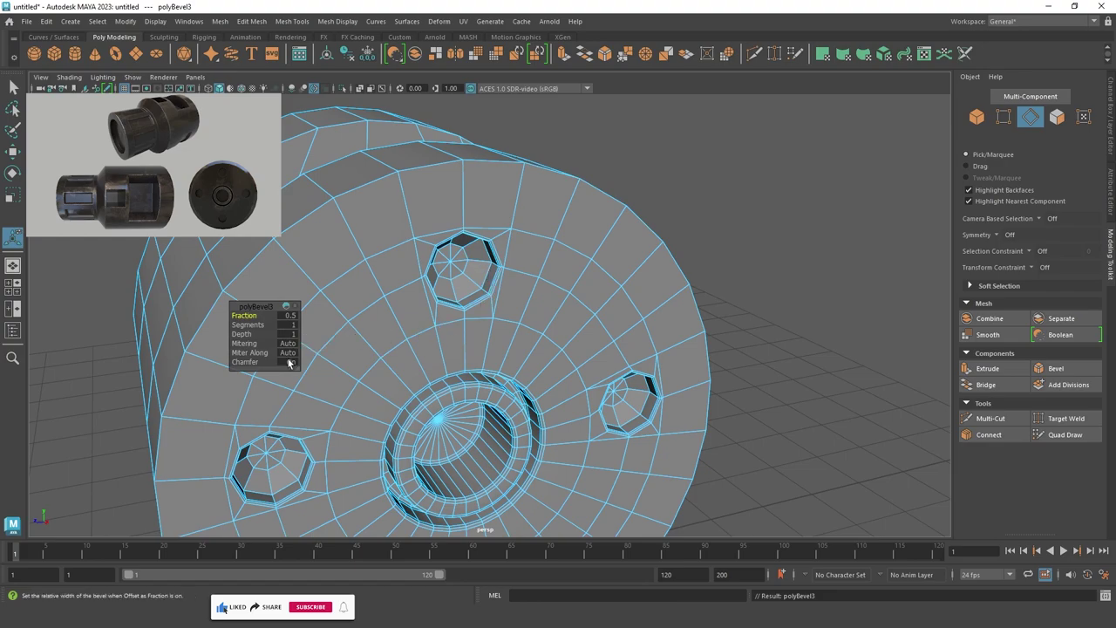
mouse_move(269, 324)
left_mouse_down()
mouse_move(226, 323)
mouse_move(287, 247)
left_mouse_up()
scroll(287, 246, "down", 3)
scroll(287, 247, "up", 4)
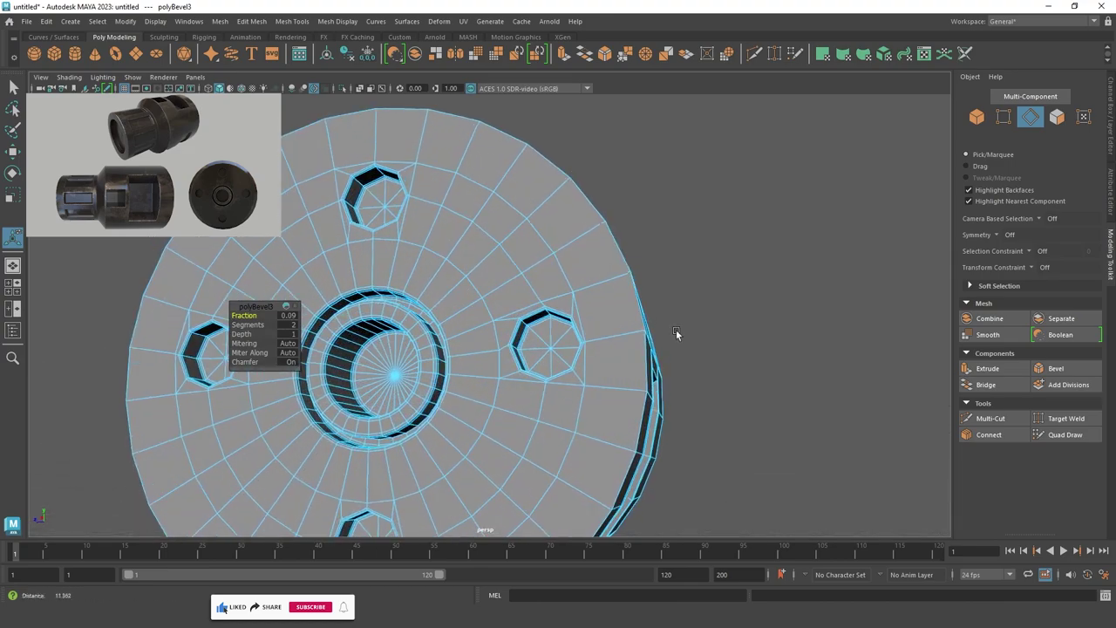
Inspect the smoothed holes in object mode from an angled view.
key("F8")
left_click(702, 156)
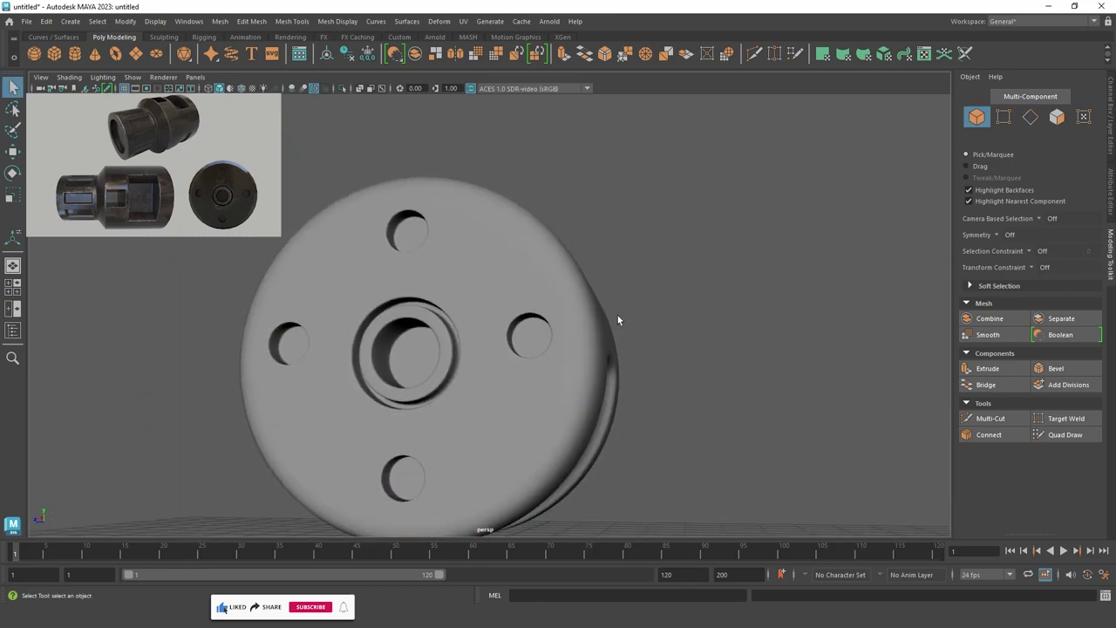
mouse_move(702, 156)
left_mouse_down("alt")
mouse_move(572, 323)
mouse_move(605, 342)
left_mouse_up("alt")
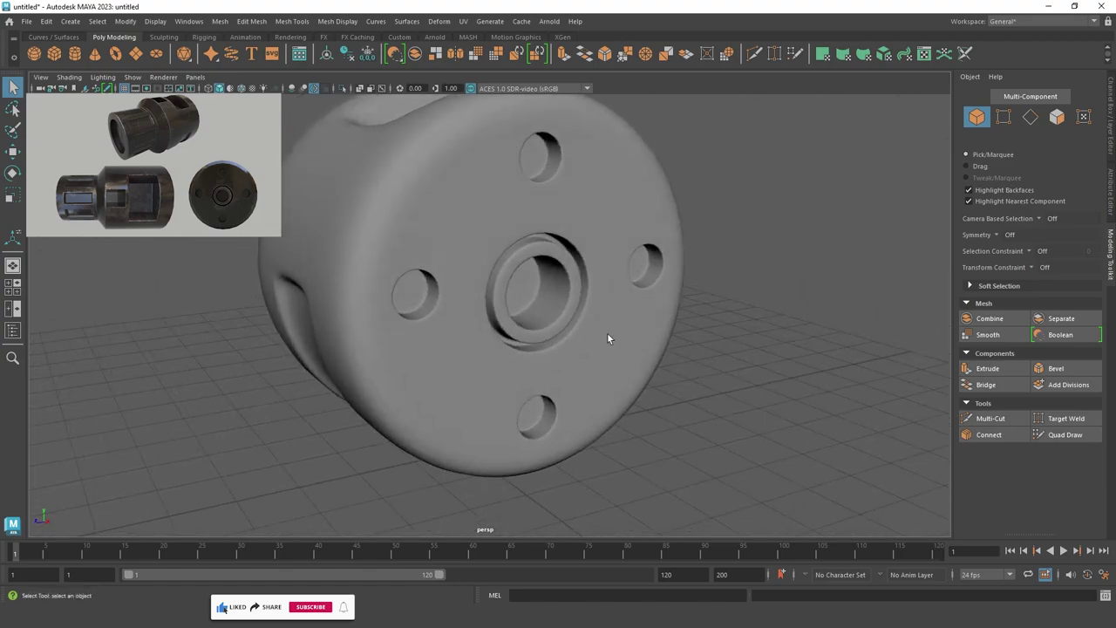
scroll(627, 323, "up", 5)
scroll(627, 323, "down", 3)
left_click(421, 295)
scroll(420, 296, "down", 3)
left_click(792, 289)
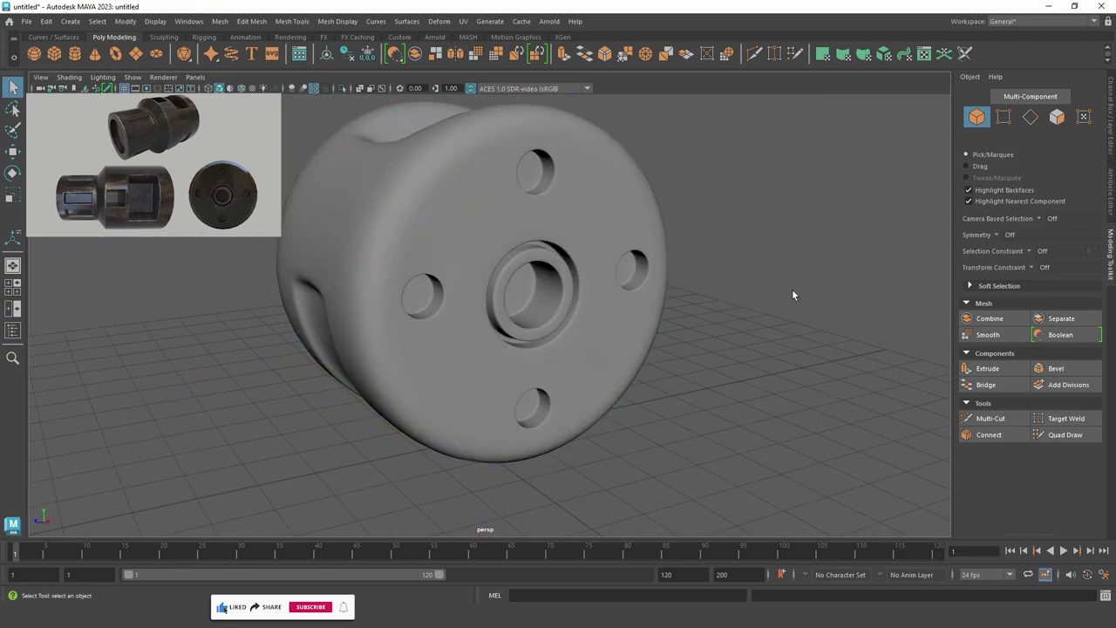
mouse_move(792, 289)
left_mouse_down("alt")
mouse_move(602, 243)
mouse_move(468, 349)
mouse_move(526, 369)
mouse_move(473, 314)
left_mouse_up("alt")
Undo the last change and return from the smoothed wireframe to the unsmoothed shaded display.
key("ctrl+z")
key("ctrl+z")
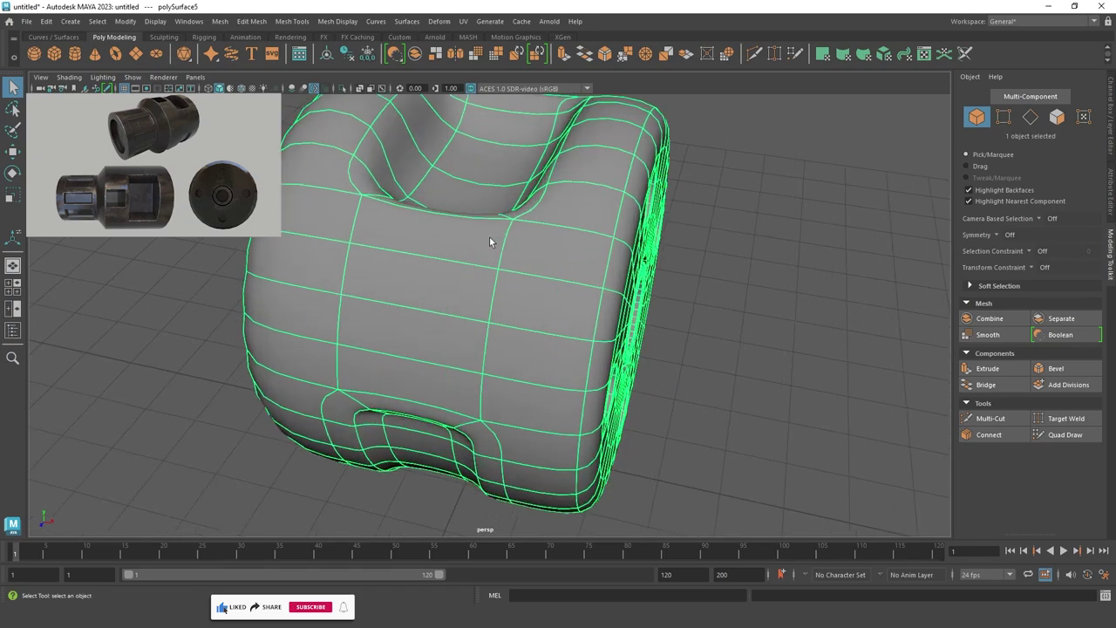
key("4")
key("5")
key("1")
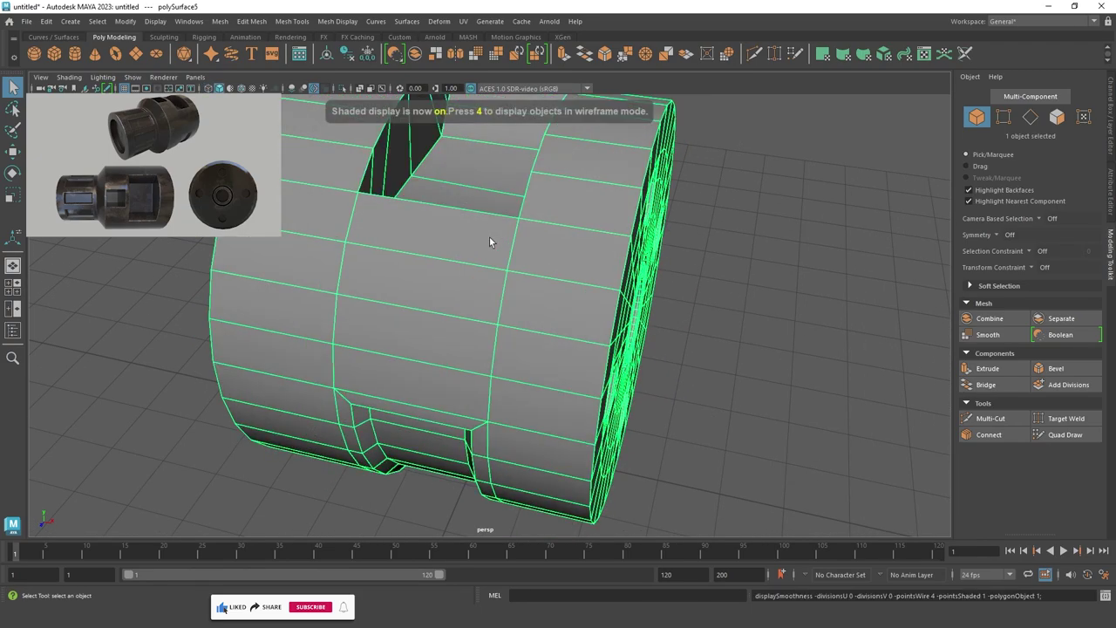
Select the side slot's rim edge loops and its vertical edges.
left_click_drag(547, 232, 400, 307, "alt")
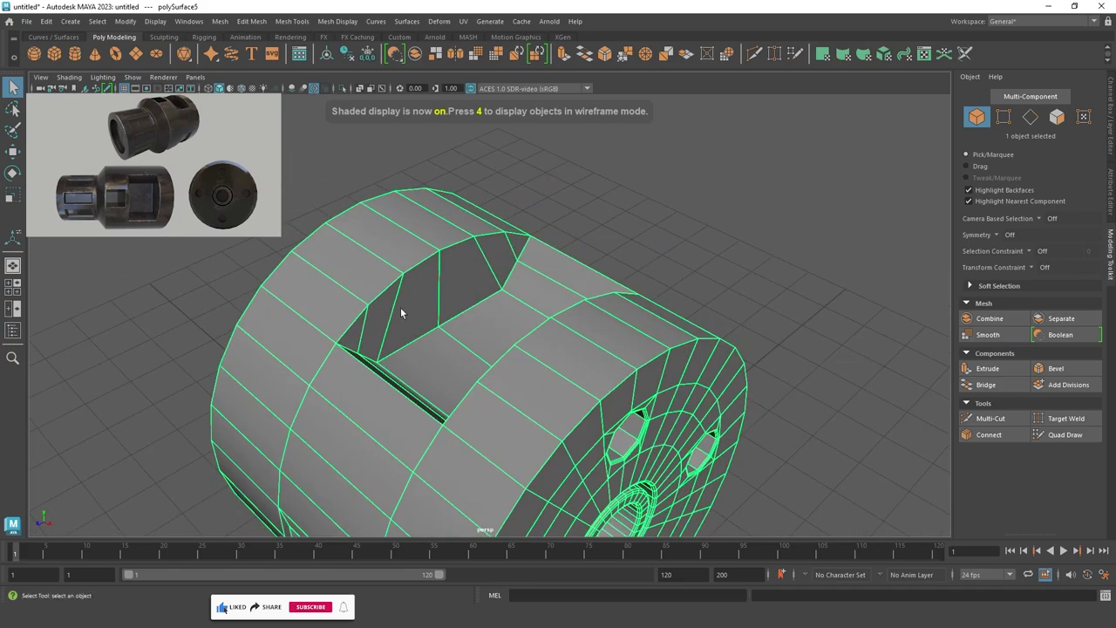
right_click_drag(401, 307, 407, 213)
double_click(406, 212)
left_click_drag(373, 282, 256, 349, "alt")
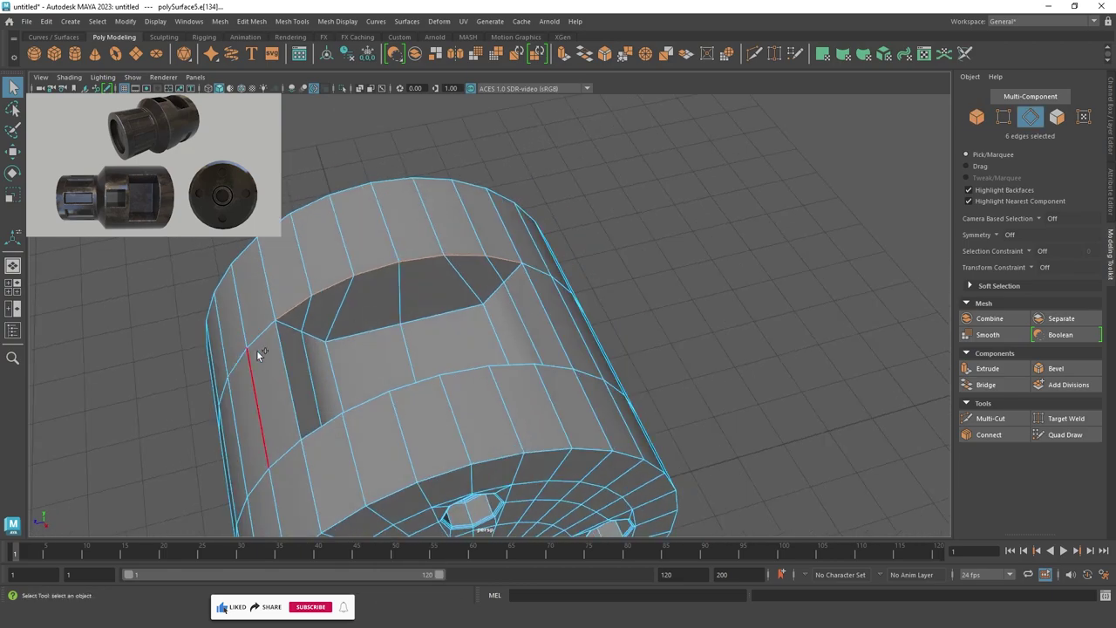
left_click(290, 342, "shift")
left_click_drag(429, 378, 596, 368, "alt")
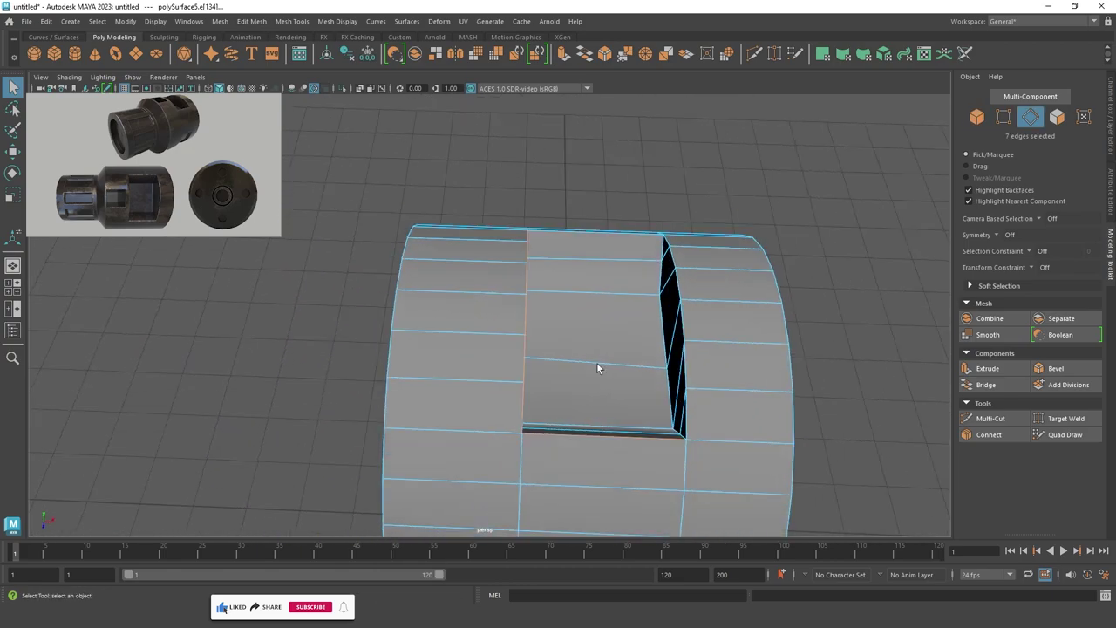
mouse_move(628, 297)
left_mouse_down("alt")
mouse_move(418, 309)
mouse_move(354, 245)
mouse_move(436, 268)
mouse_move(785, 270)
left_mouse_up("alt")
double_click(427, 331, "shift")
double_click(468, 300, "shift")
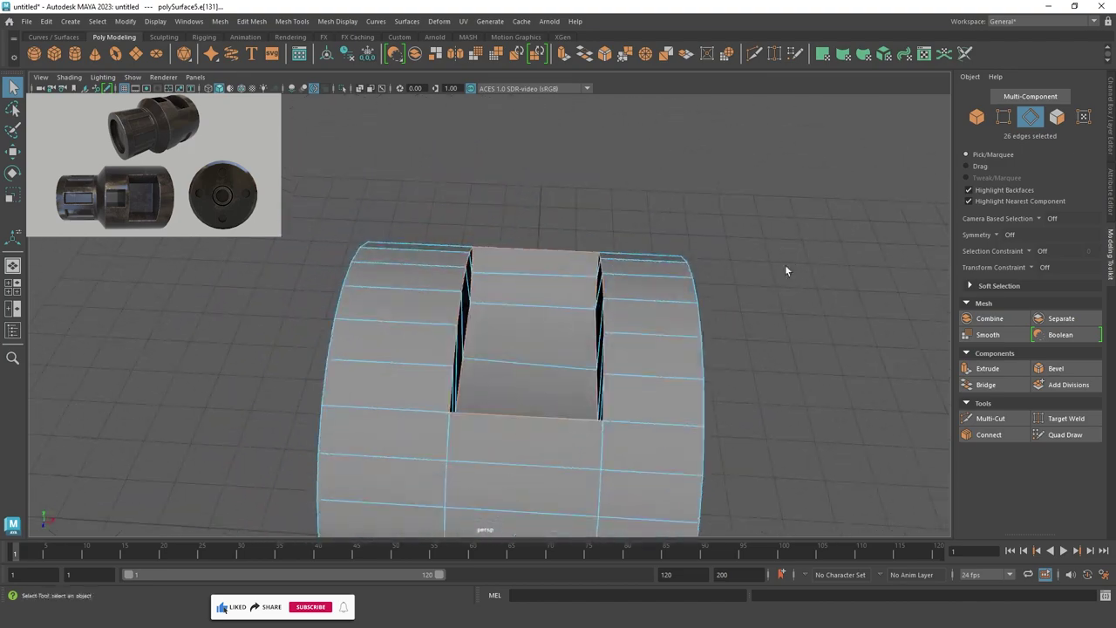
left_click_drag(390, 393, 263, 283, "alt")
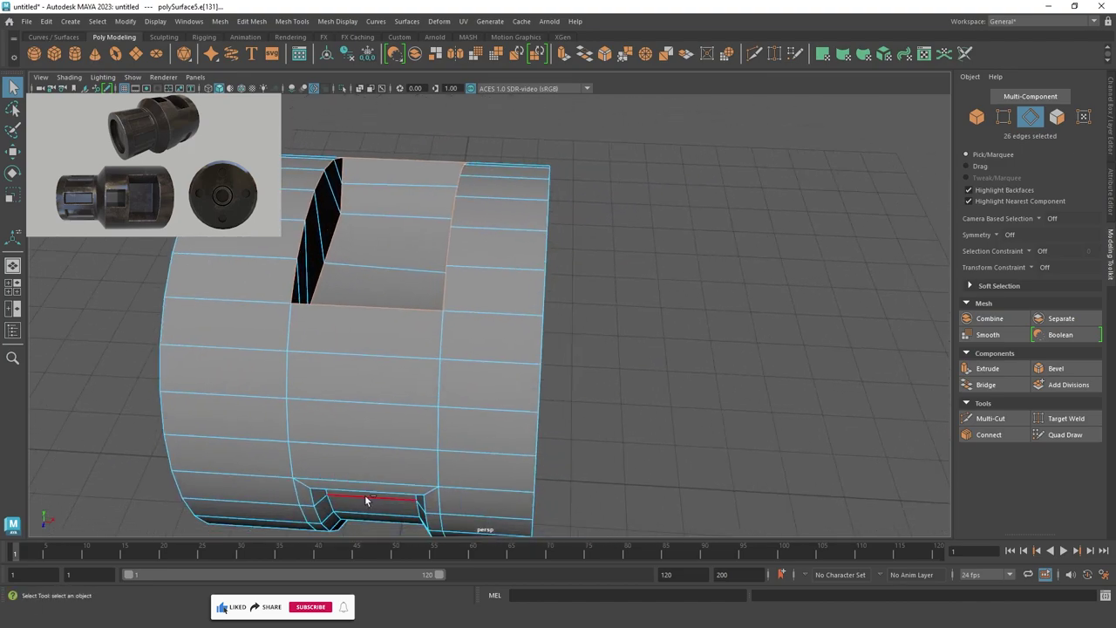
Bevel the slot edges with 2 segments at fraction 0.26, then return to object mode and deselect.
key("ctrl+b")
mouse_move(351, 362)
left_mouse_down("alt")
mouse_move(324, 363)
mouse_move(369, 304)
mouse_move(371, 314)
left_mouse_up("alt")
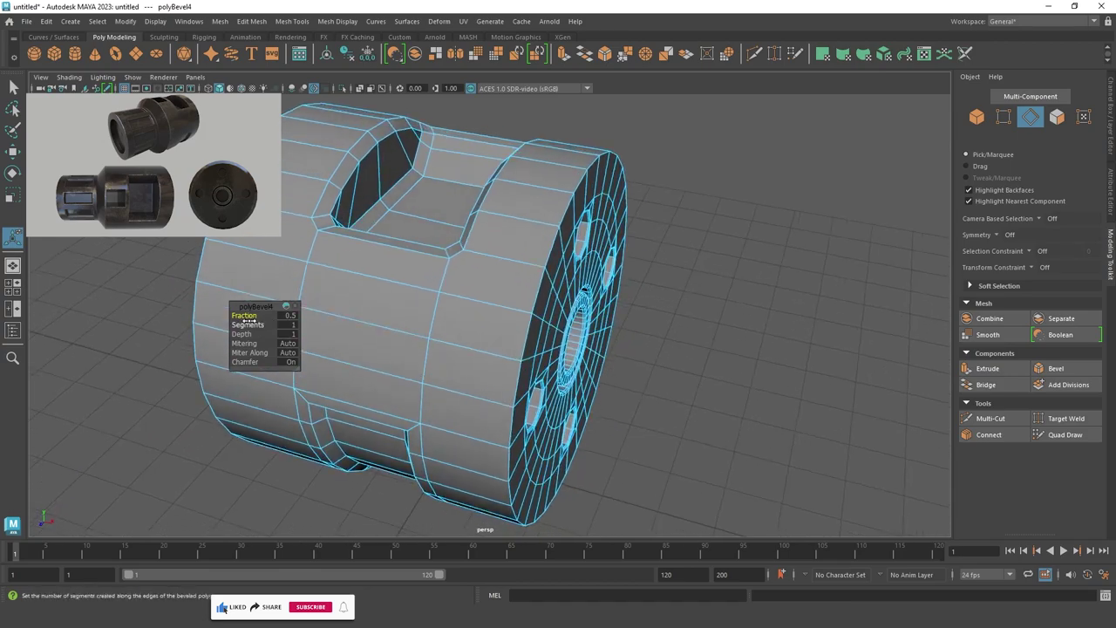
left_click_drag(247, 324, 245, 315)
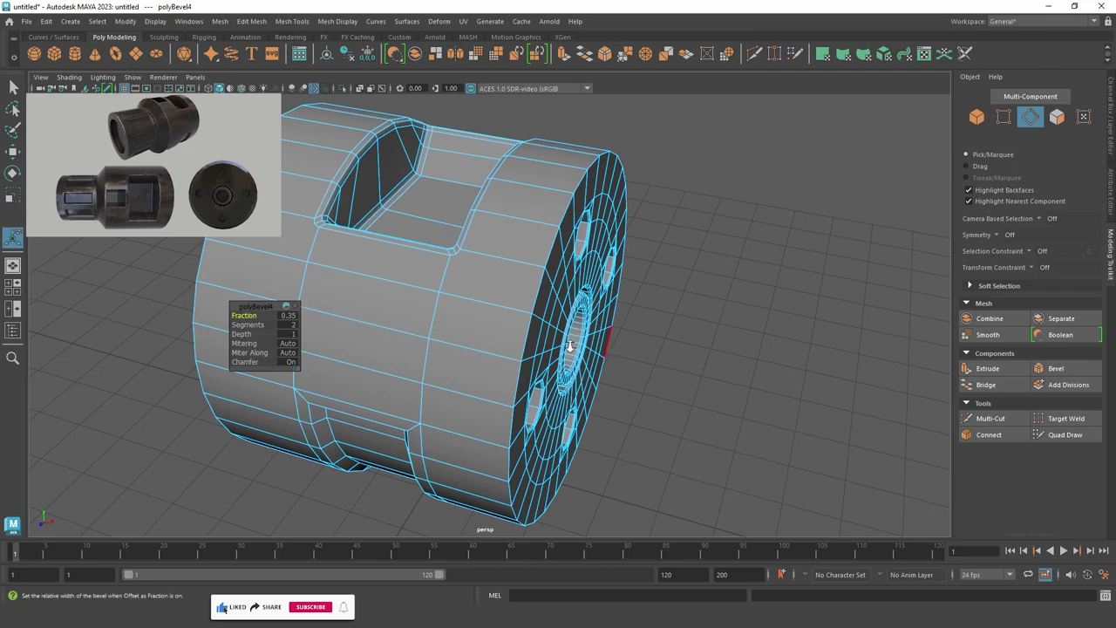
mouse_move(569, 346)
left_mouse_down("alt")
mouse_move(167, 319)
mouse_move(586, 331)
mouse_move(197, 331)
mouse_move(247, 315)
left_mouse_up("alt")
scroll(167, 319, "up", 5)
scroll(262, 349, "up", 5)
scroll(596, 390, "down", 5)
mouse_move(595, 390)
left_mouse_down("alt")
mouse_move(697, 367)
mouse_move(611, 349)
left_mouse_up("alt")
key("q")
key("F8")
key("F8")
left_click(824, 138)
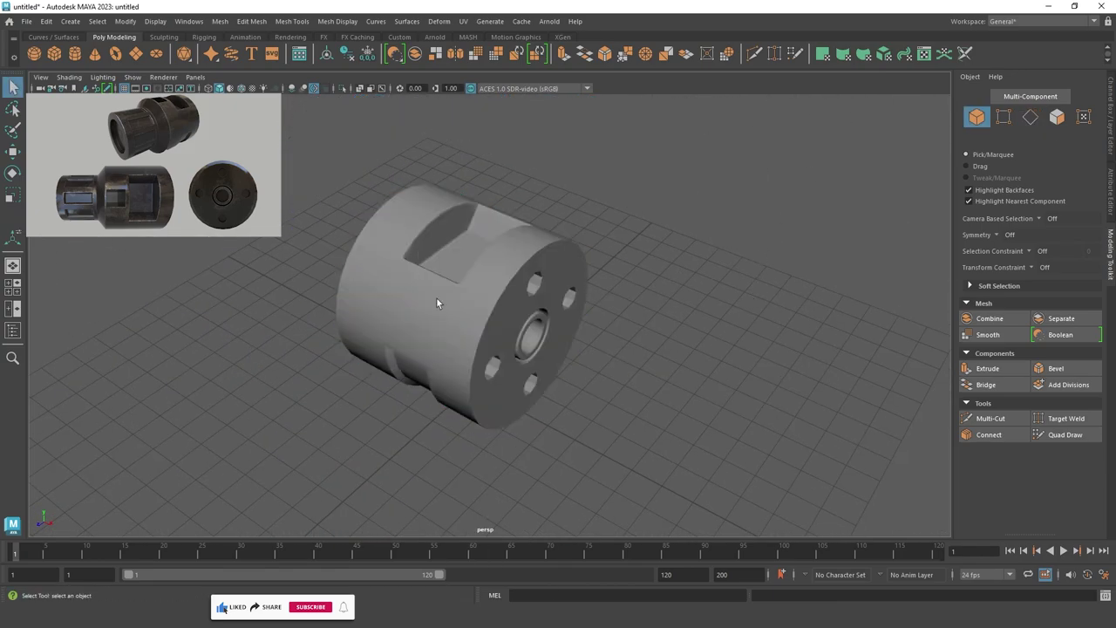
Select the connector and pick the side recess edges in edge mode.
left_click(437, 303)
mouse_move(437, 302)
left_mouse_down("alt")
mouse_move(397, 310)
mouse_move(373, 249)
left_mouse_up("alt")
scroll(372, 302, "up", 3)
right_click_drag(373, 249, 373, 219)
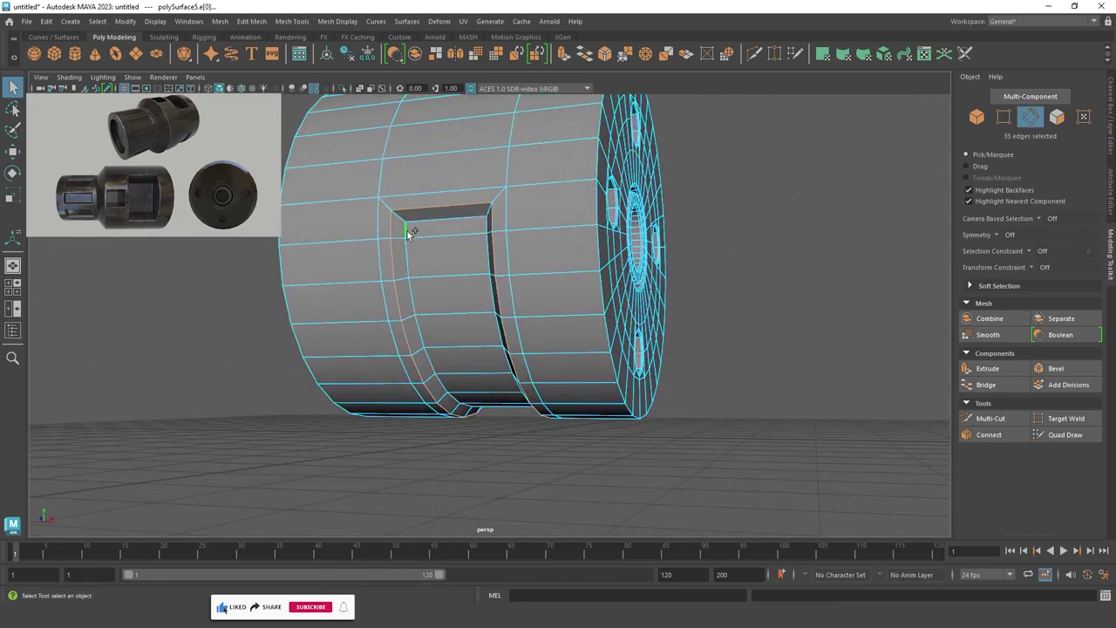
left_click_drag(485, 236, 582, 232, "alt")
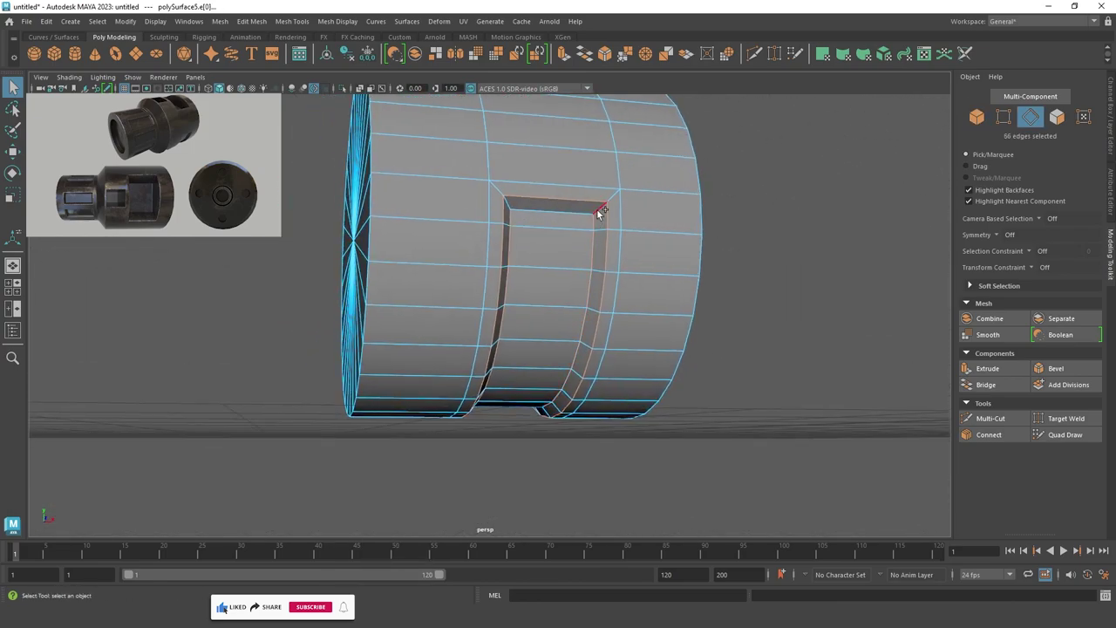
mouse_move(586, 242)
left_mouse_down("alt")
mouse_move(529, 206)
mouse_move(550, 195)
mouse_move(440, 162)
mouse_move(573, 363)
left_mouse_up("alt")
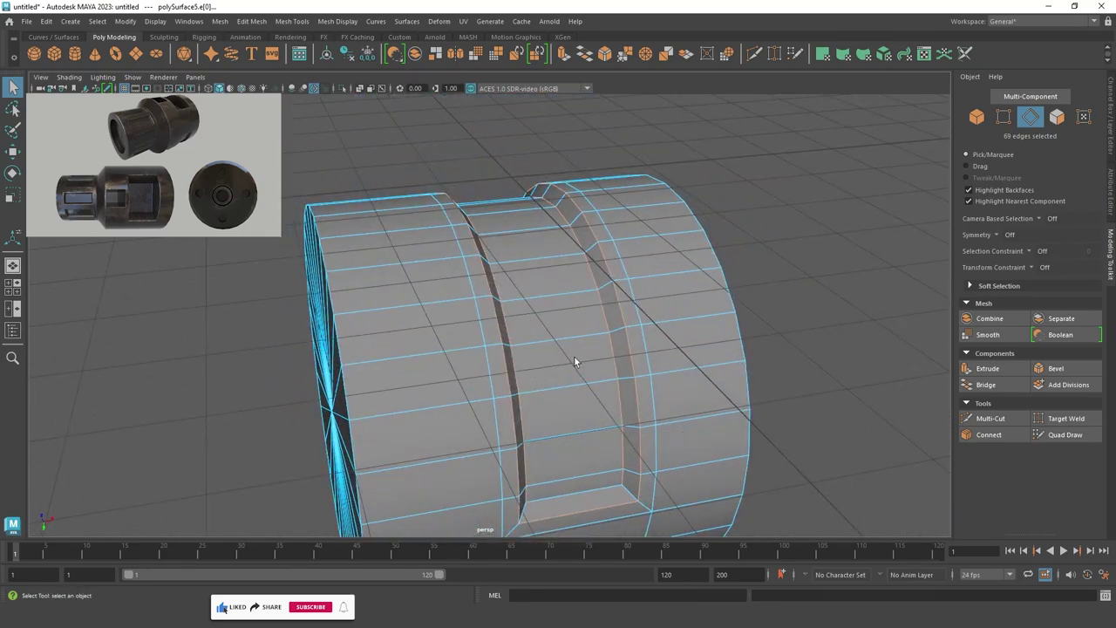
scroll(506, 267, "up", 3)
scroll(419, 342, "down", 2)
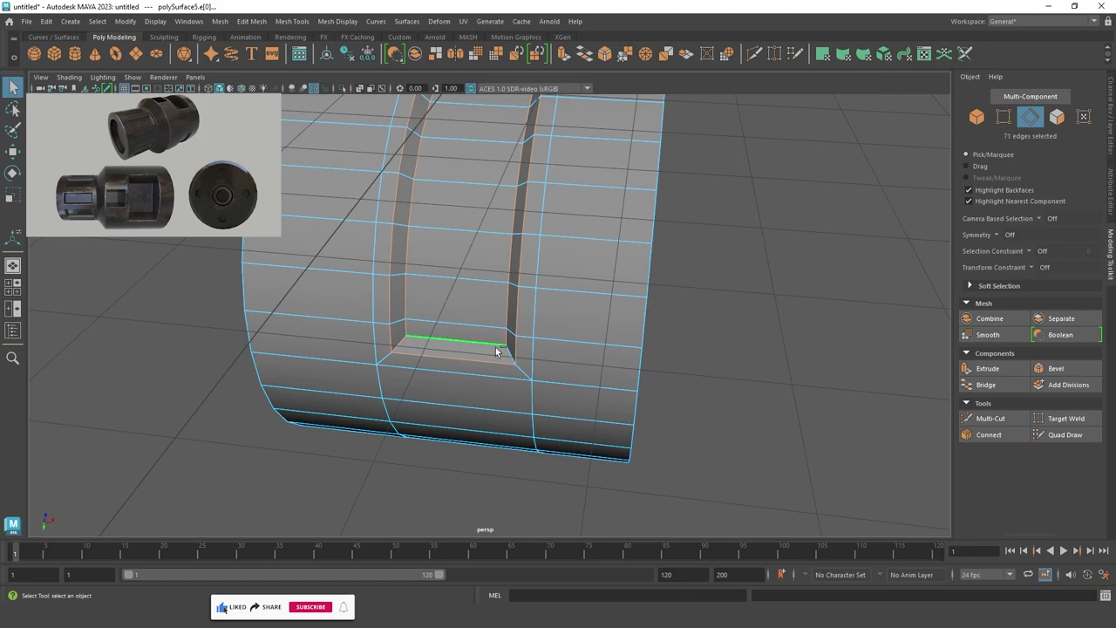
Bevel the recess edges with 2 segments, tuning the fraction to 0.3.
key("ctrl+b")
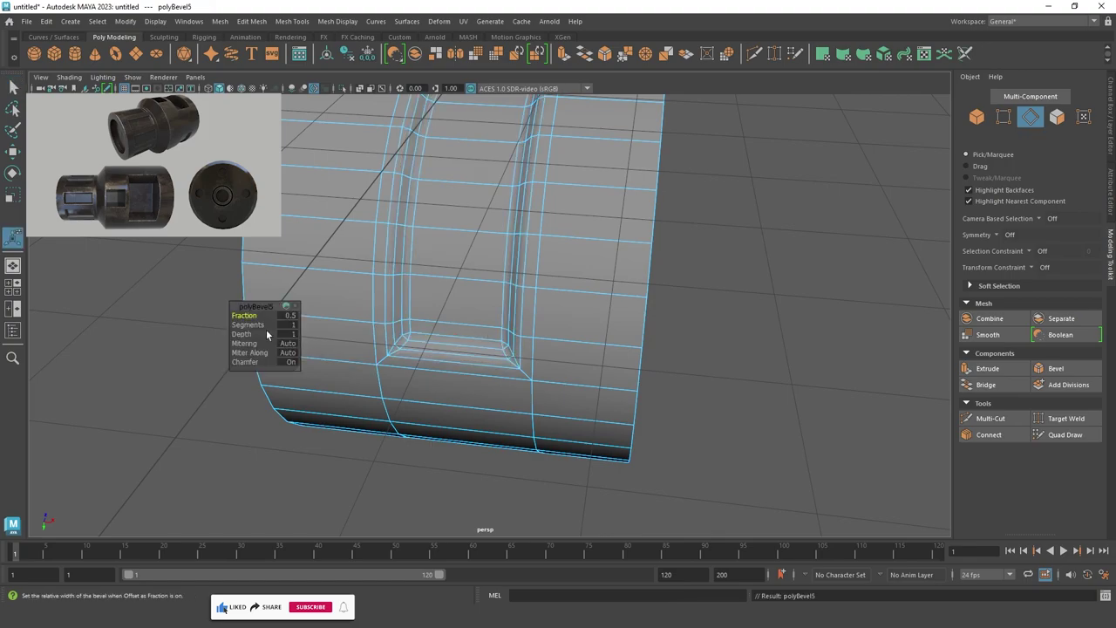
mouse_move(251, 325)
left_mouse_down()
mouse_move(237, 316)
mouse_move(428, 409)
mouse_move(370, 348)
left_mouse_up()
right_click_drag(370, 348, 631, 370, "alt")
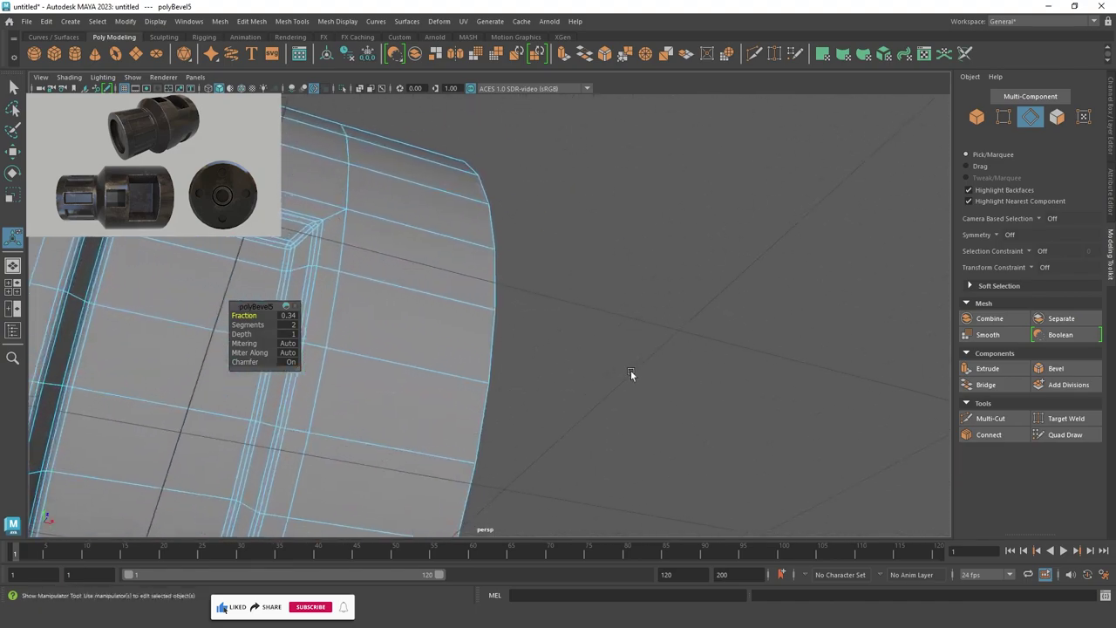
mouse_move(630, 370)
left_mouse_down("alt")
mouse_move(424, 332)
mouse_move(476, 369)
mouse_move(367, 325)
left_mouse_up("alt")
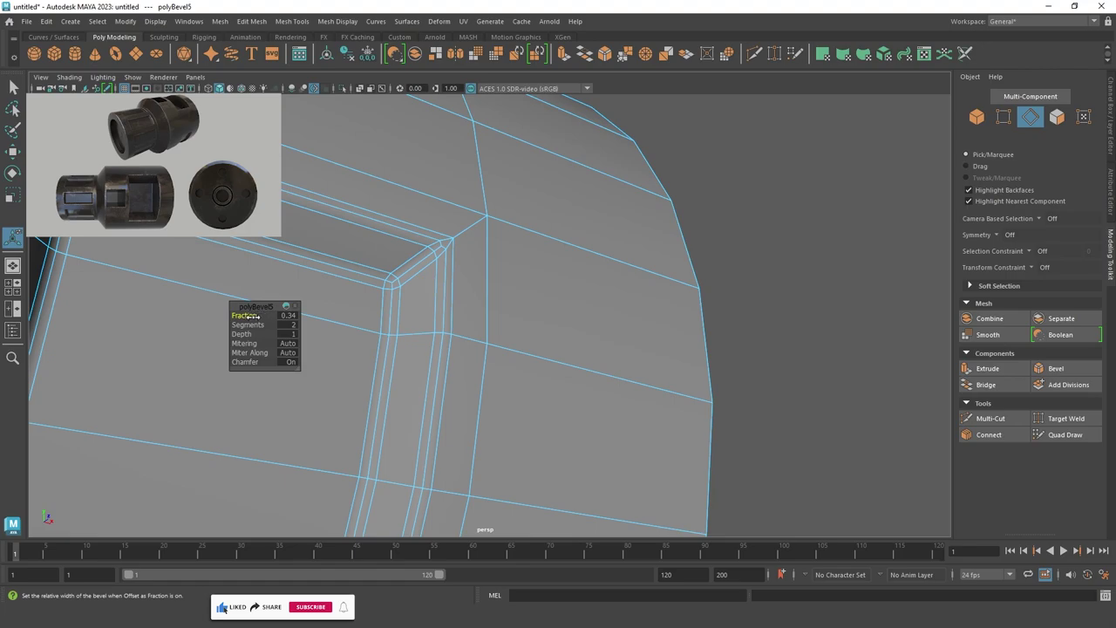
mouse_move(253, 317)
left_mouse_down()
mouse_move(232, 316)
mouse_move(260, 324)
left_mouse_up()
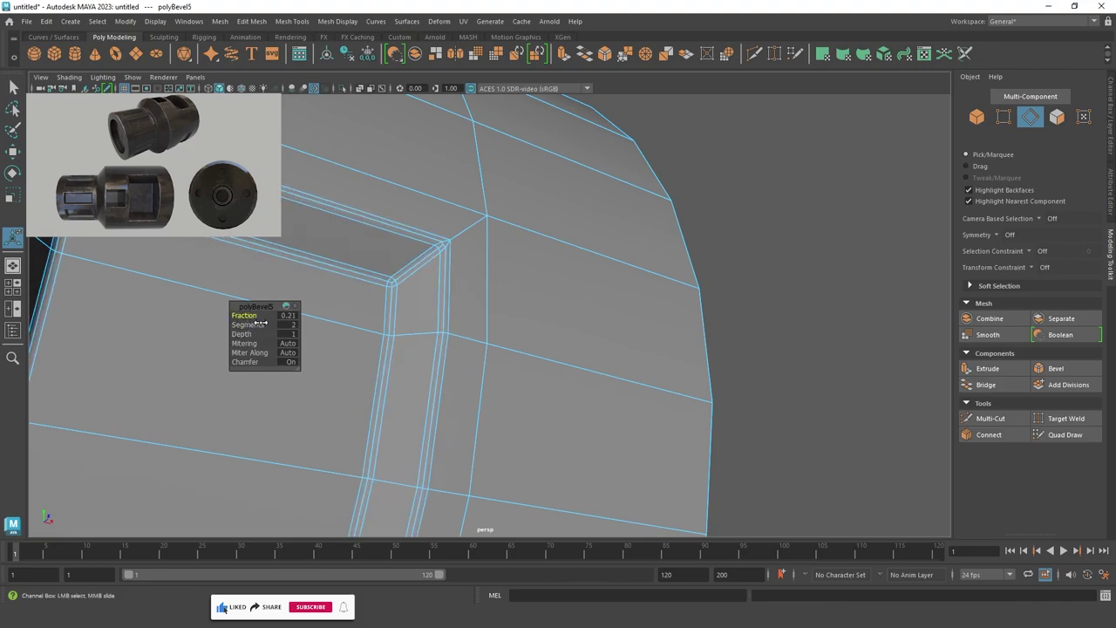
mouse_move(393, 341)
left_mouse_down("alt")
mouse_move(357, 276)
mouse_move(340, 331)
mouse_move(364, 319)
mouse_move(399, 339)
mouse_move(433, 265)
mouse_move(341, 302)
left_mouse_up("alt")
right_click_drag(341, 302, 444, 346, "alt")
left_click_drag(444, 346, 349, 291, "alt")
right_click_drag(349, 291, 481, 335, "alt")
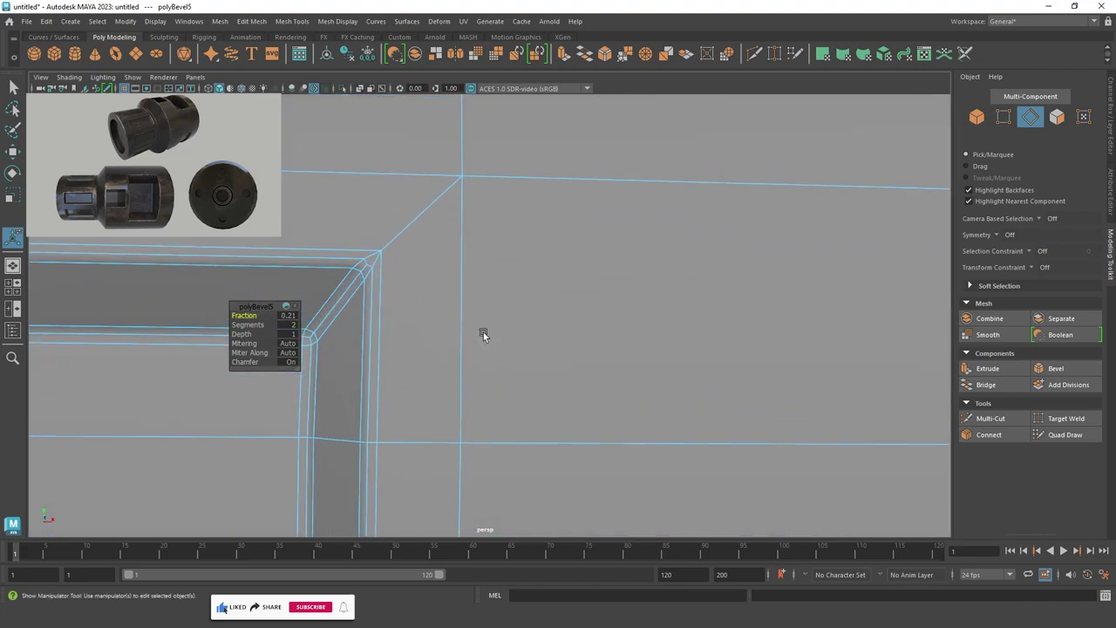
mouse_move(481, 334)
left_mouse_down("alt")
mouse_move(391, 299)
mouse_move(513, 337)
left_mouse_up("alt")
mouse_move(514, 337)
right_mouse_down("alt")
mouse_move(355, 326)
mouse_move(444, 297)
right_mouse_up("alt")
middle_click_drag(445, 295, 270, 305)
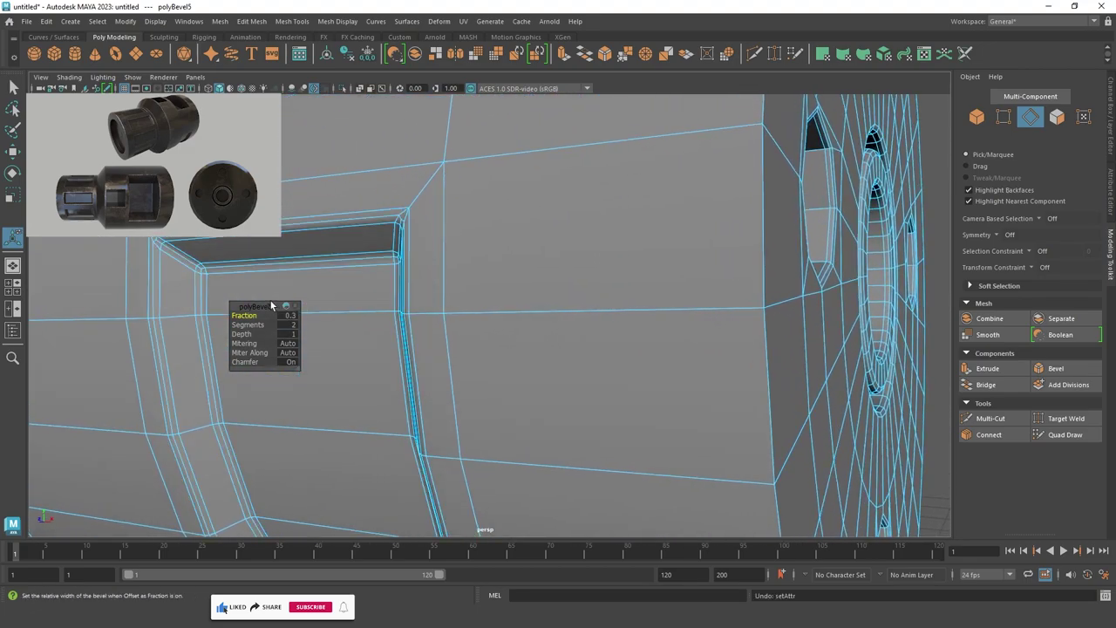
Select the edges around the top slot opening, removing a stray edge.
left_click_drag(268, 299, 261, 256, "alt")
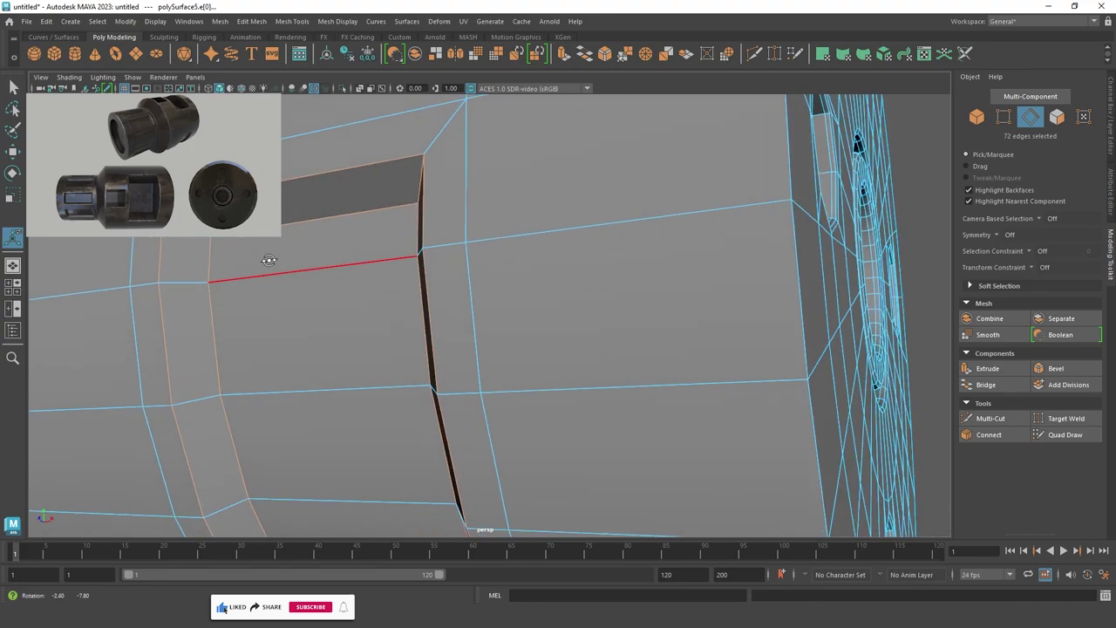
right_click_drag(261, 256, 266, 281, "alt")
mouse_move(266, 281)
left_mouse_down("alt")
mouse_move(345, 273)
mouse_move(250, 254)
left_mouse_up("alt")
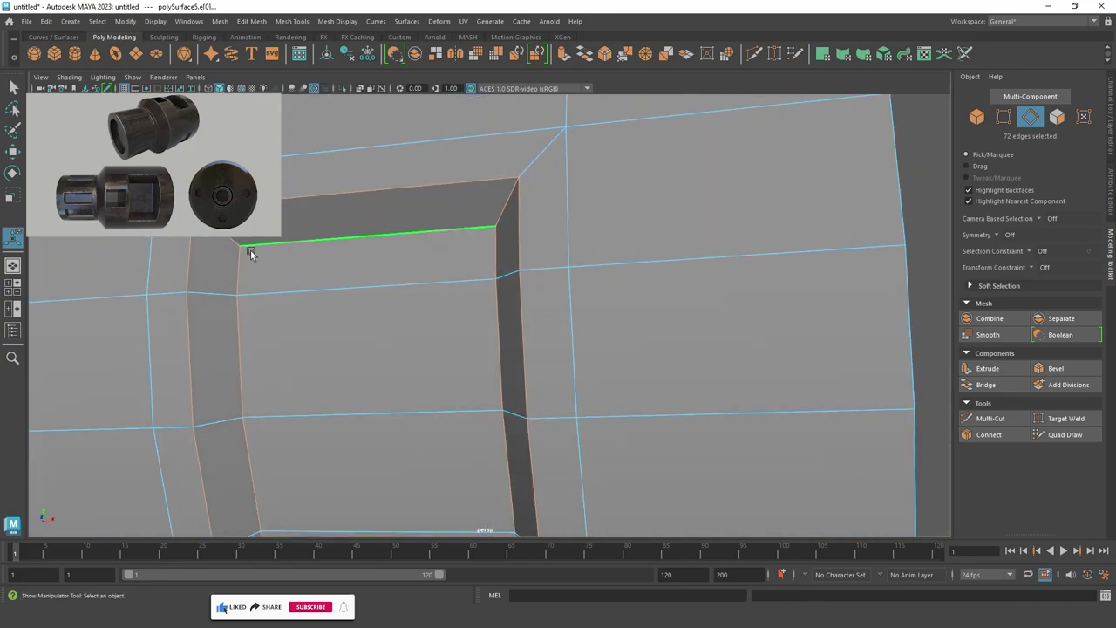
left_click(503, 202, "ctrl")
mouse_move(503, 202)
left_mouse_down("alt")
mouse_move(443, 195)
mouse_move(369, 285)
mouse_move(299, 207)
mouse_move(223, 608)
mouse_move(125, 274)
mouse_move(369, 267)
left_mouse_up("alt")
scroll(369, 267, "up", 2)
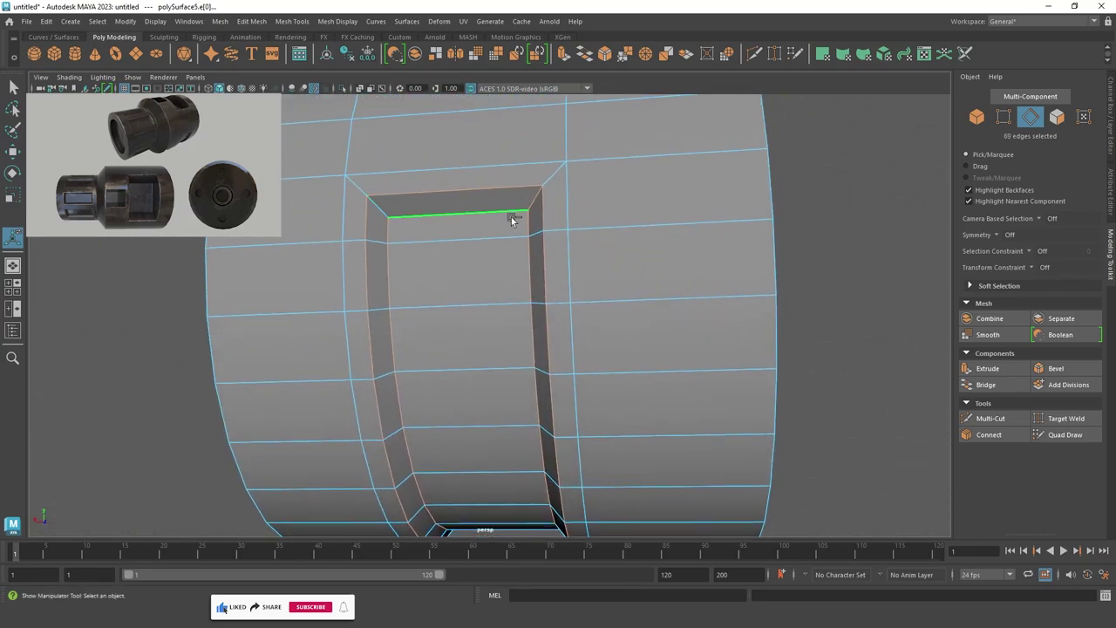
scroll(571, 224, "down", 3)
left_click_drag(571, 224, 564, 227, "alt")
scroll(558, 227, "up", 3)
Bevel the opening edges with 2 segments at fraction 0.28 and return to object mode.
key("ctrl+b")
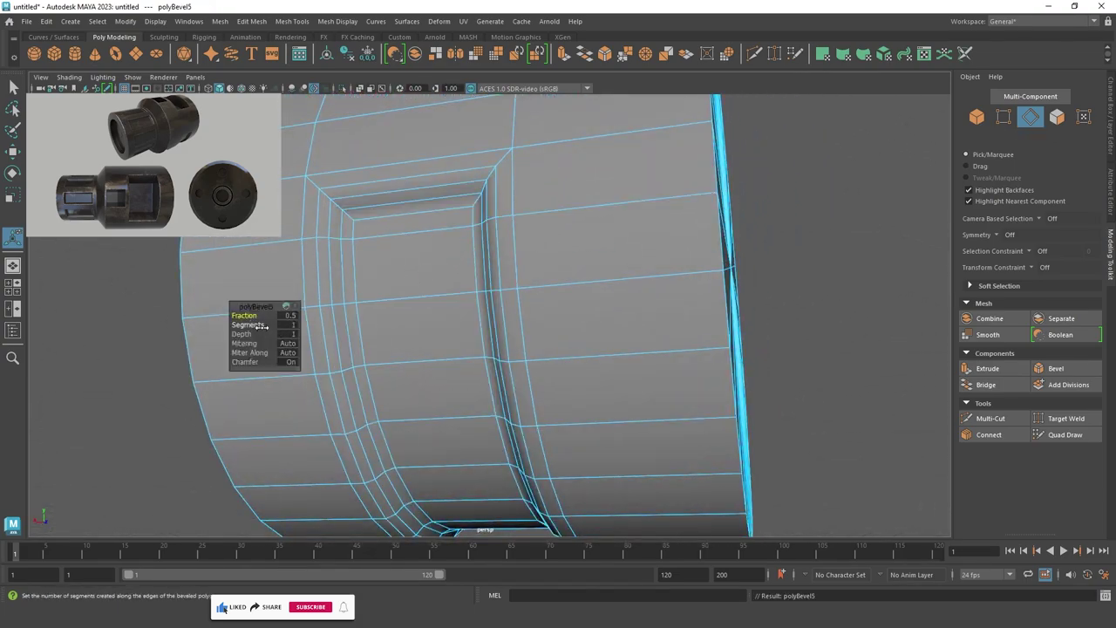
left_click_drag(262, 325, 233, 321)
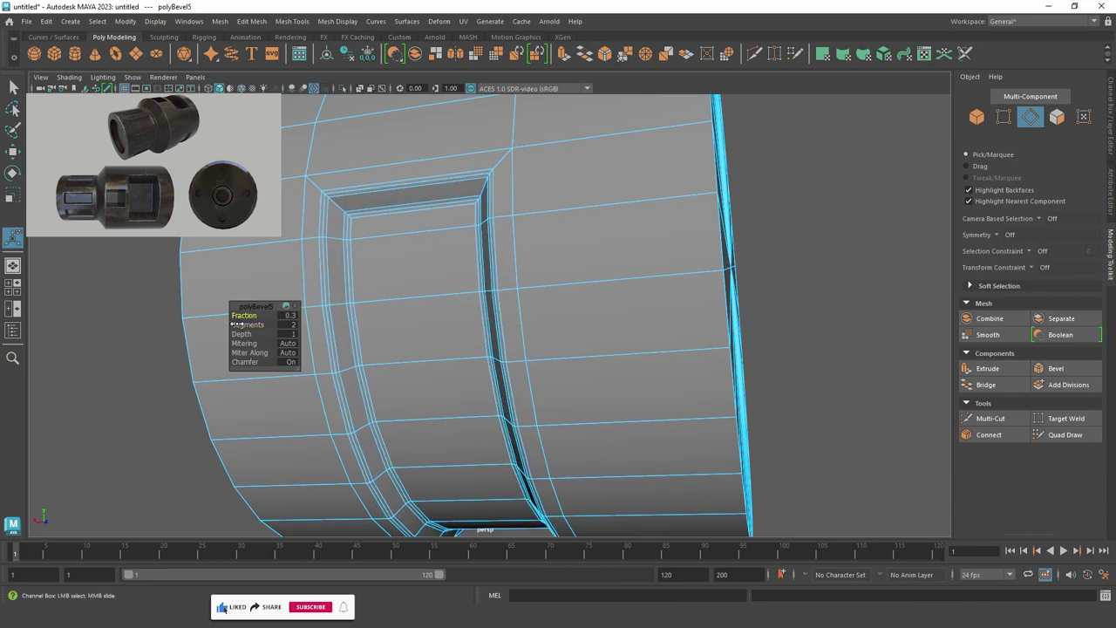
scroll(334, 298, "down", 5)
mouse_move(393, 184)
left_mouse_down("alt")
mouse_move(451, 281)
mouse_move(523, 236)
mouse_move(413, 219)
mouse_move(491, 204)
mouse_move(425, 116)
mouse_move(379, 102)
mouse_move(413, 187)
left_mouse_up("alt")
scroll(468, 272, "up", 3)
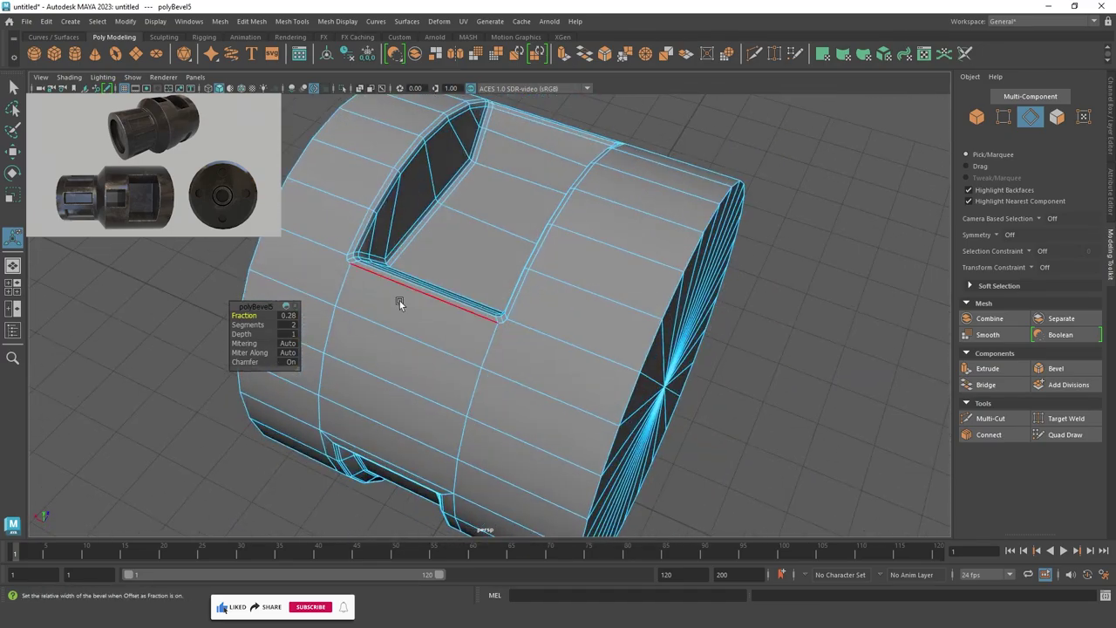
right_click_drag(399, 301, 613, 99)
Preview the part smoothed, then reselect it and turn the smooth preview off.
key("3")
left_click(715, 146)
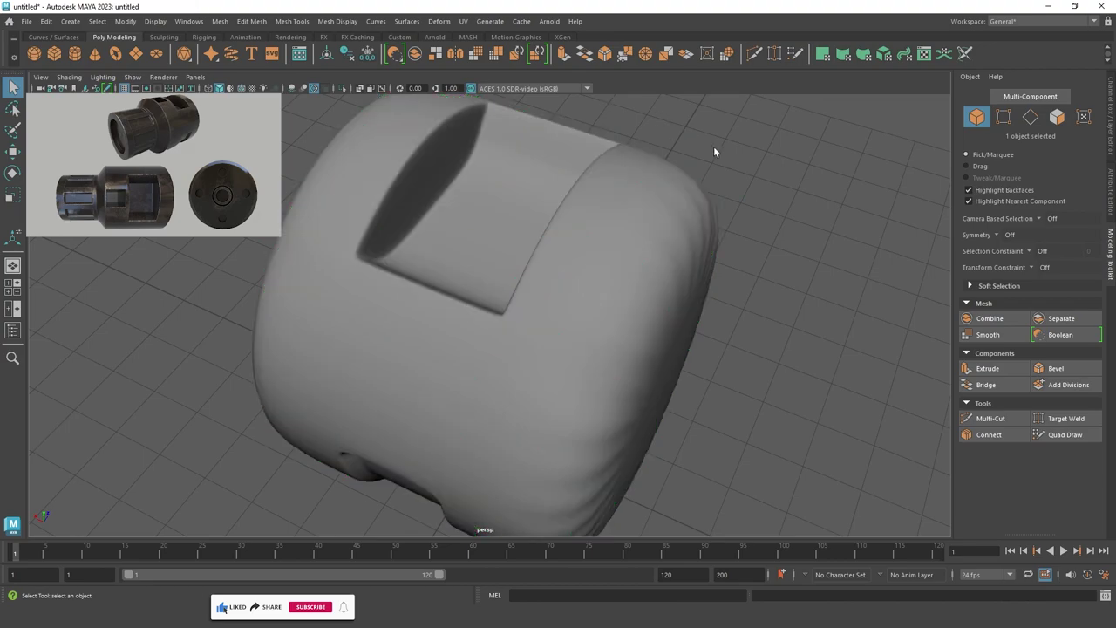
mouse_move(716, 145)
left_mouse_down("alt")
mouse_move(605, 186)
mouse_move(617, 130)
mouse_move(610, 149)
mouse_move(713, 187)
mouse_move(587, 234)
mouse_move(577, 216)
mouse_move(658, 222)
left_mouse_up("alt")
left_click(577, 216)
scroll(607, 226, "up", 3)
key("1")
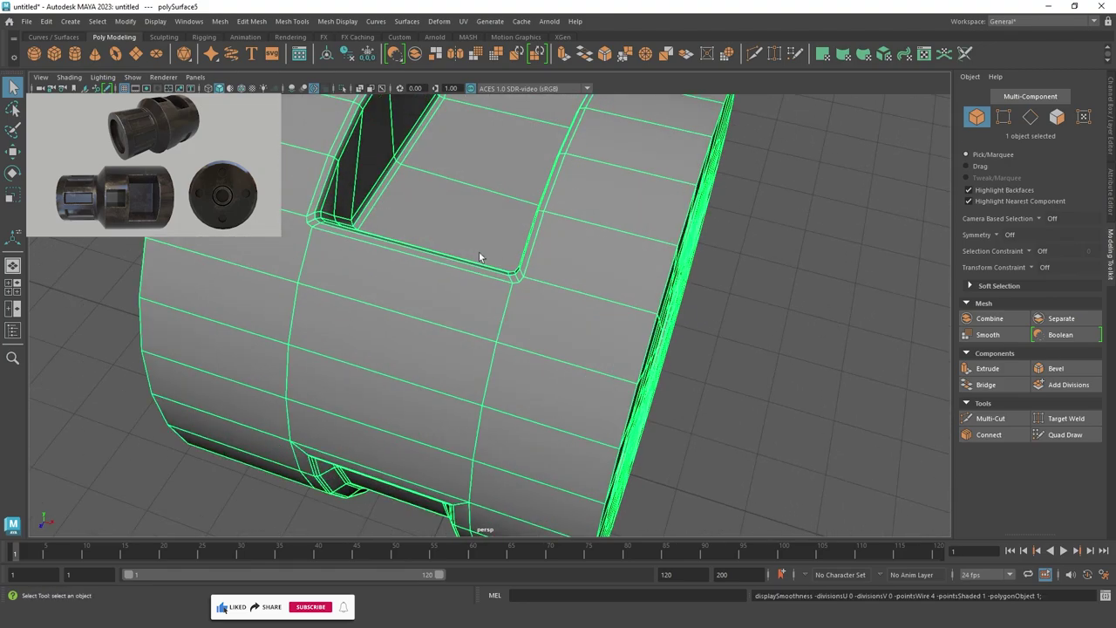
Use Multi-Cut to add an edge loop across the body and a cut from the slot corner.
left_click(991, 419)
left_click(449, 309, "ctrl")
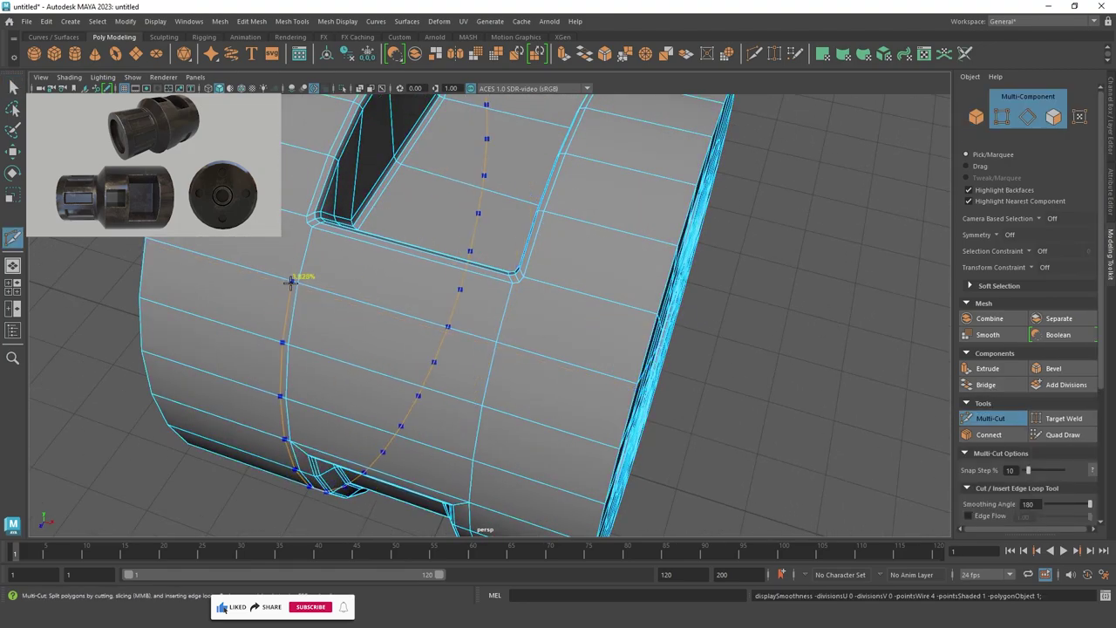
mouse_move(287, 278)
left_mouse_down("alt")
mouse_move(488, 269)
mouse_move(301, 265)
left_mouse_up("alt")
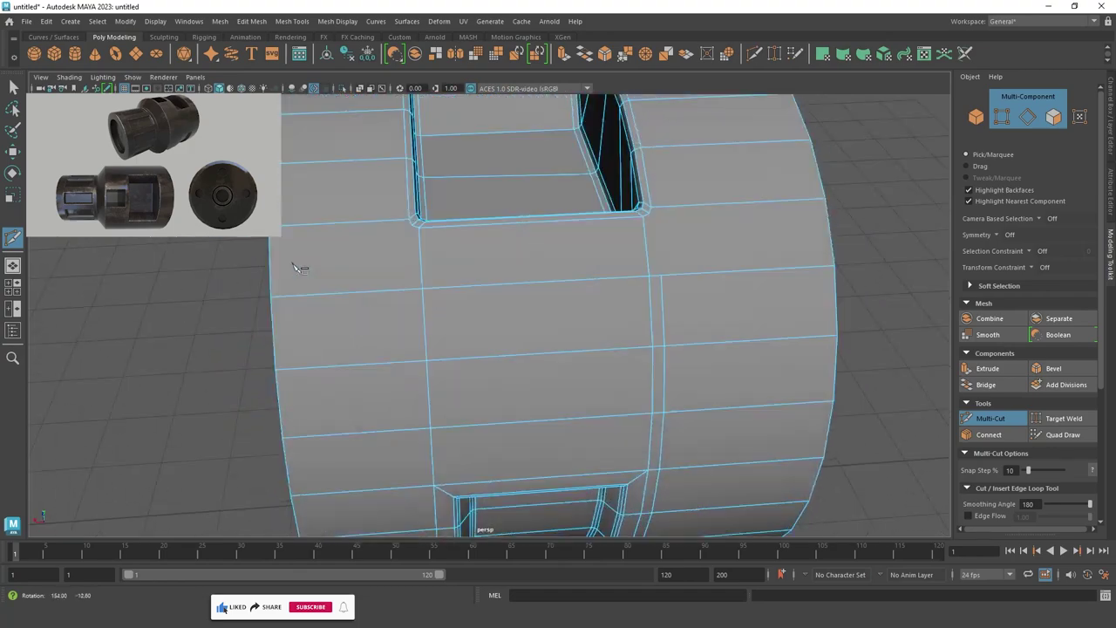
mouse_move(641, 286)
right_mouse_down("alt")
mouse_move(648, 304)
mouse_move(606, 342)
mouse_move(515, 293)
right_mouse_up("alt")
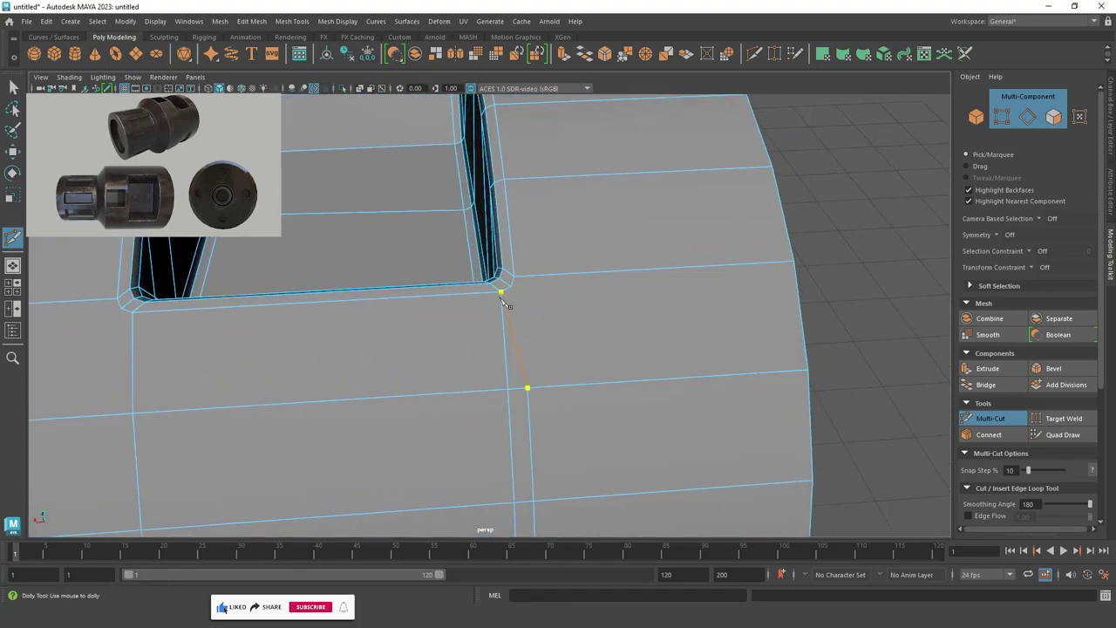
right_click_drag(515, 291, 349, 267, "alt")
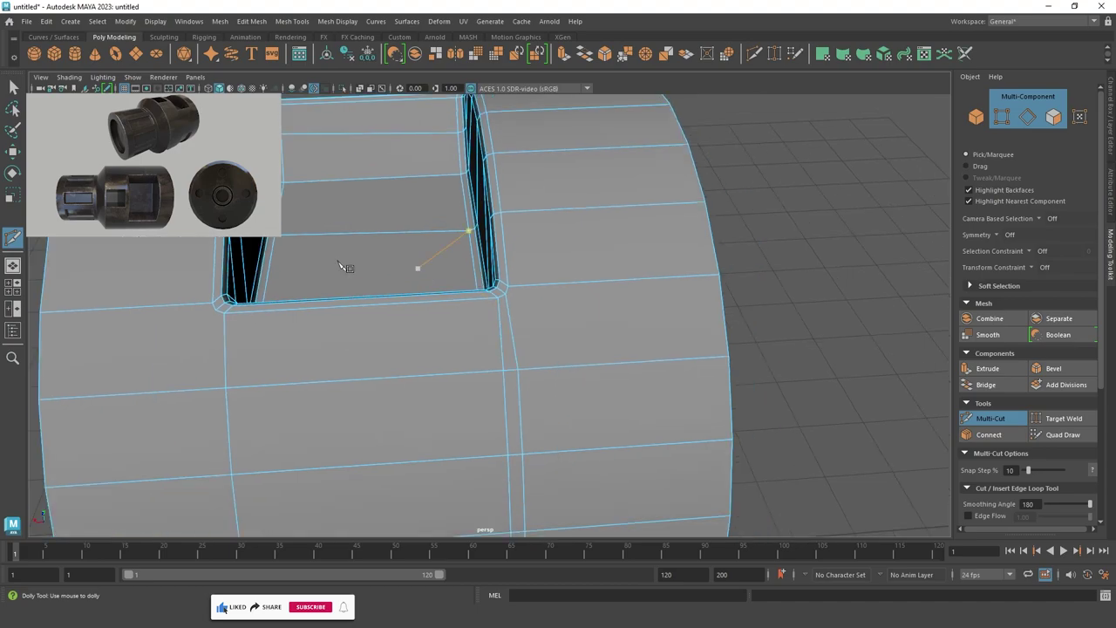
mouse_move(349, 267)
left_mouse_down("alt")
mouse_move(511, 287)
mouse_move(453, 292)
left_mouse_up("alt")
right_click_drag(453, 291, 443, 334, "alt")
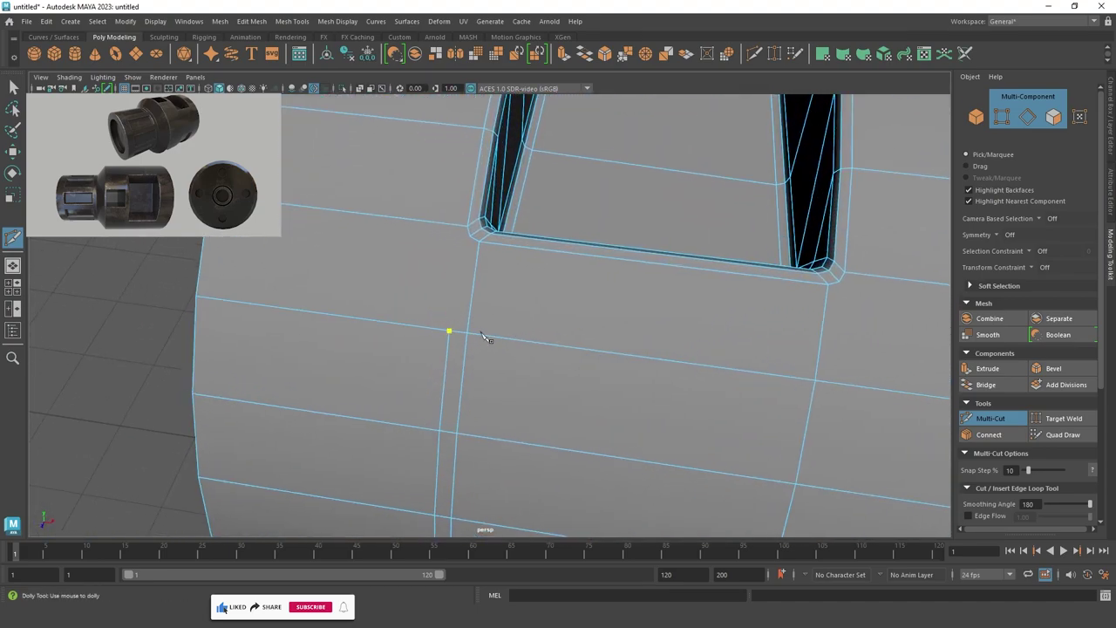
left_click(469, 333)
left_click(13, 87)
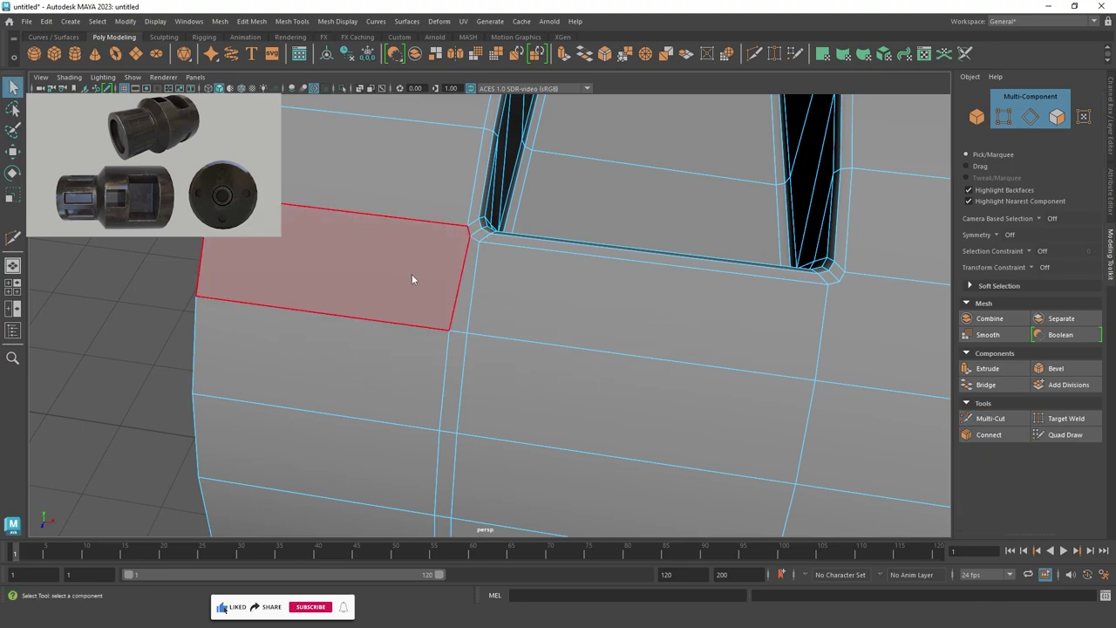
Select the edges beside the slot, dropping one from the selection.
left_click(462, 290)
left_click_drag(476, 266, 391, 325, "alt")
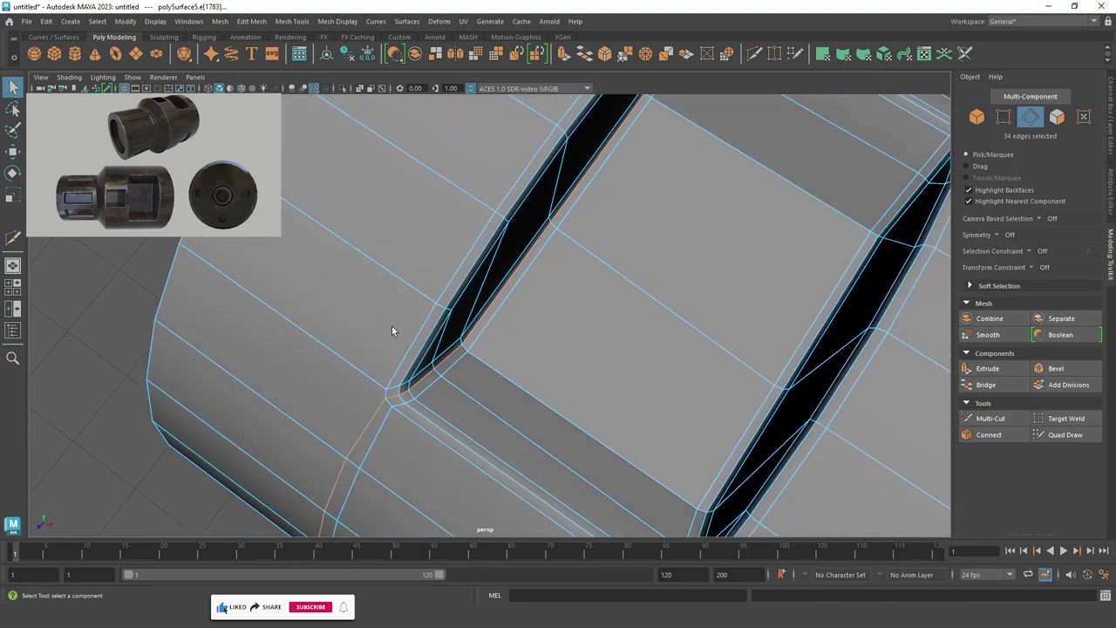
left_click(404, 402, "ctrl")
left_click_drag(395, 397, 312, 204, "alt")
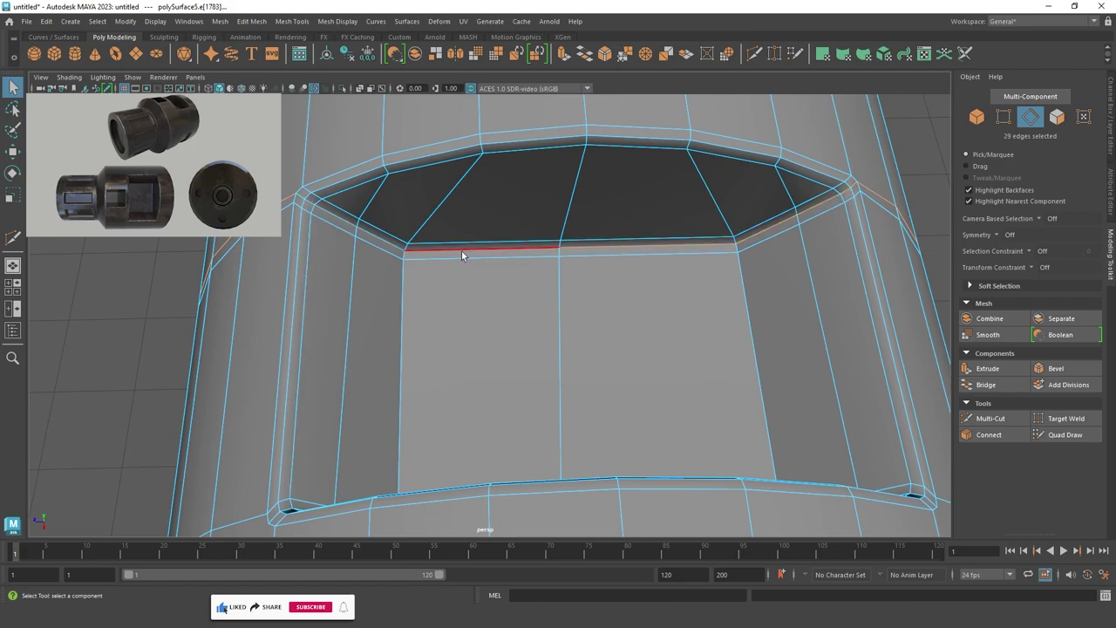
Drop the short corner edge from the selection and scale the remaining edges flat to 0 along X.
left_click_drag(462, 254, 347, 299, "alt")
right_click_drag(346, 300, 527, 333, "alt")
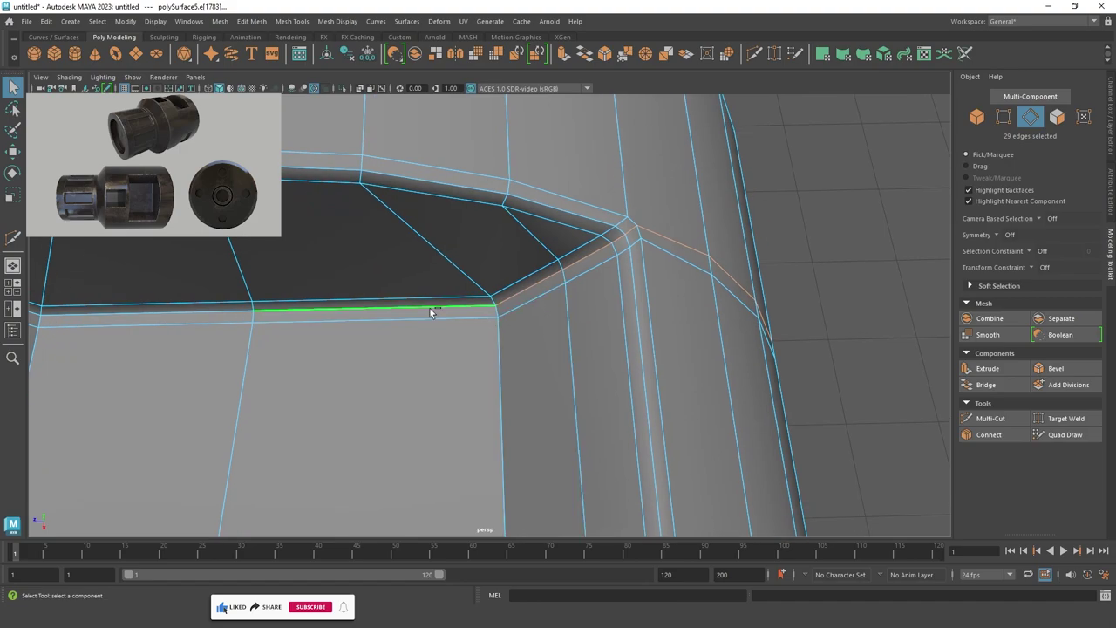
left_click(634, 235, "ctrl")
scroll(628, 228, "down", 5)
scroll(658, 312, "down", 4)
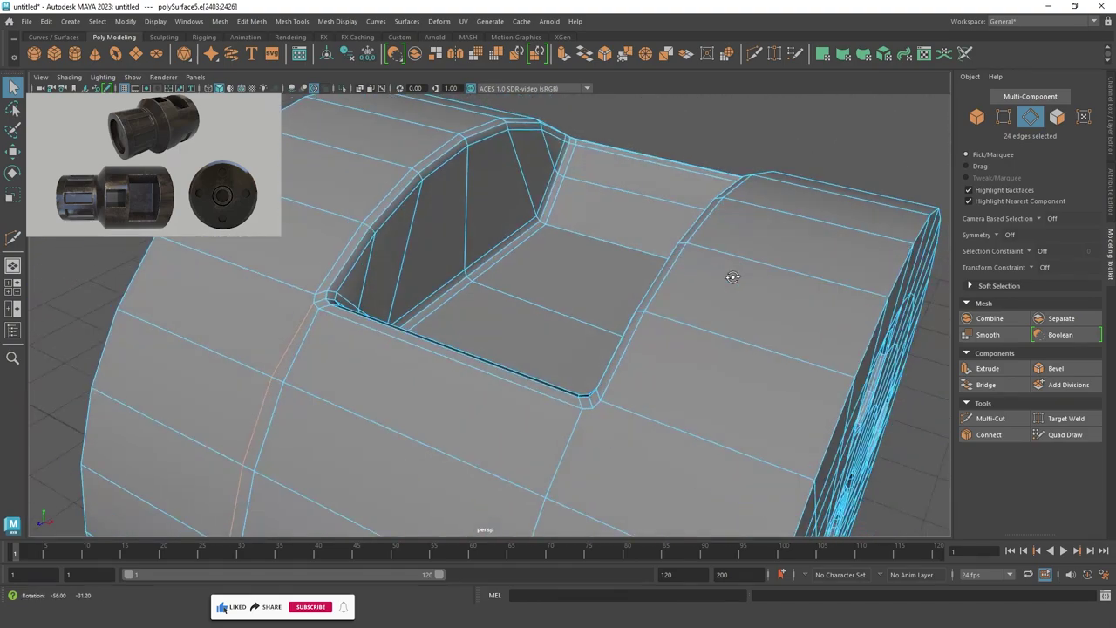
scroll(730, 274, "down", 3)
scroll(688, 340, "down", 4)
left_click_drag(515, 307, 481, 258, "alt")
key("r")
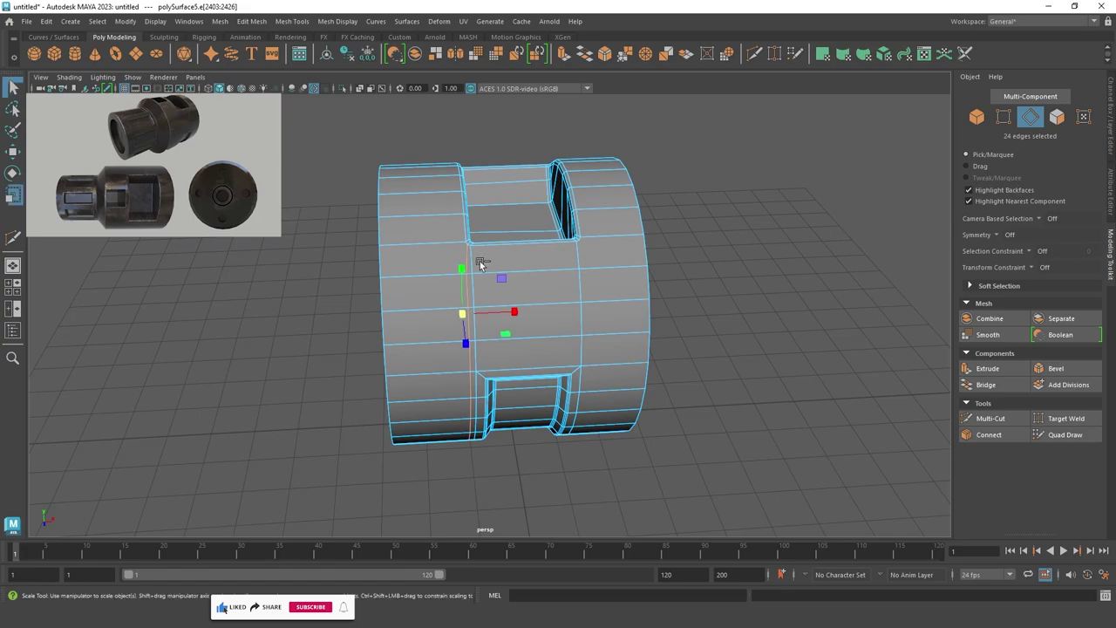
left_click_drag(512, 314, 420, 315)
scroll(510, 310, "up", 4)
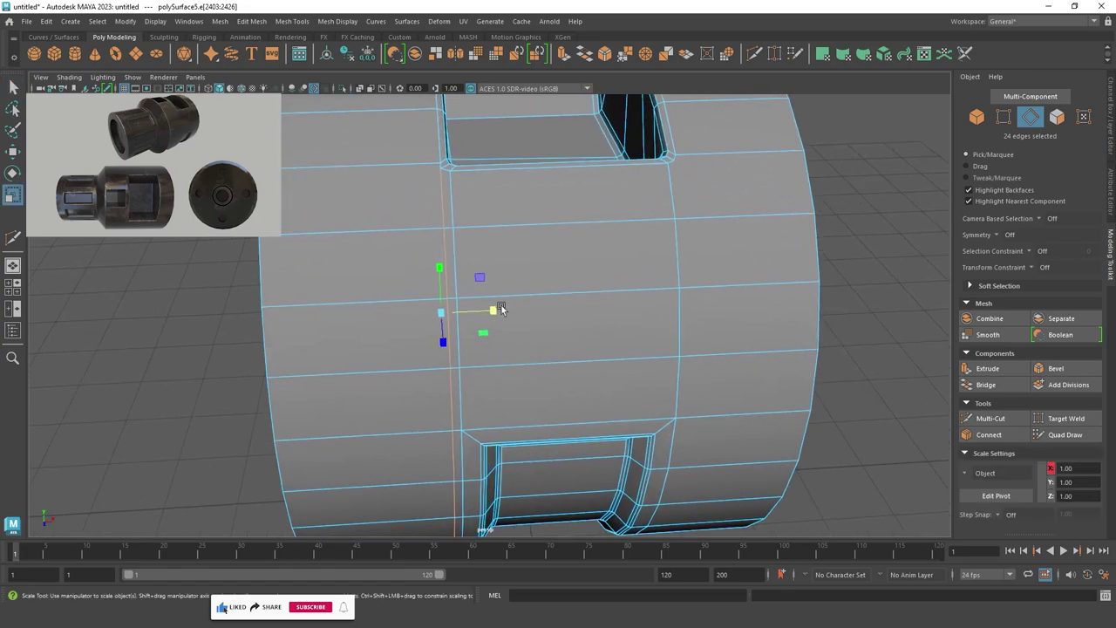
Select a single edge on the cylinder's side in move mode.
key("w")
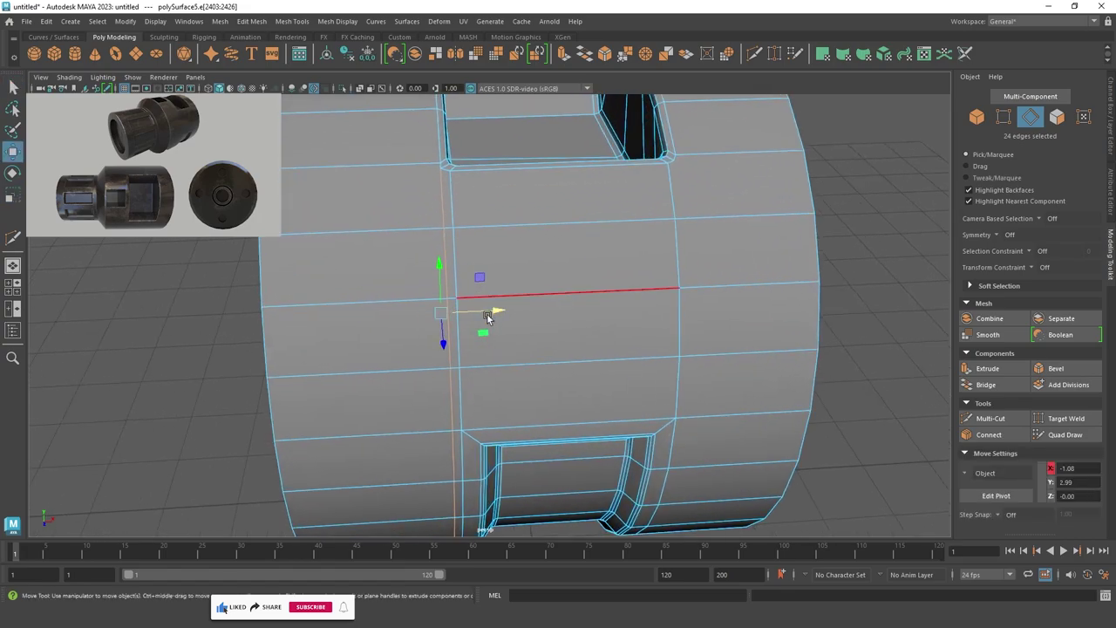
left_click(489, 317)
scroll(475, 295, "down", 3)
scroll(490, 350, "up", 3)
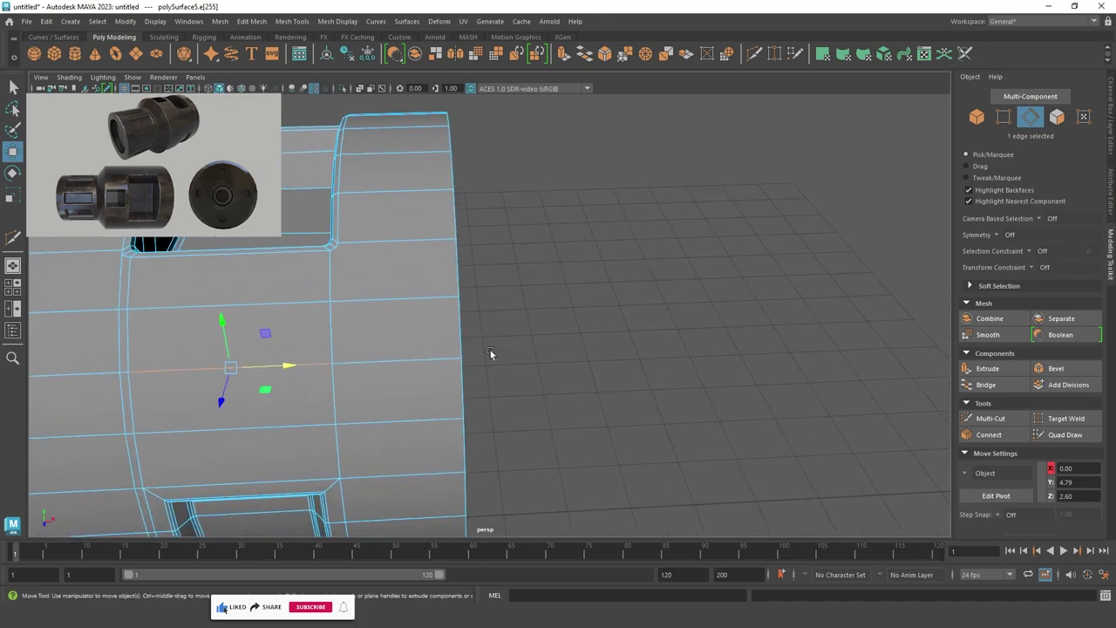
scroll(663, 348, "down", 2)
scroll(588, 371, "up", 3)
scroll(338, 439, "up", 3)
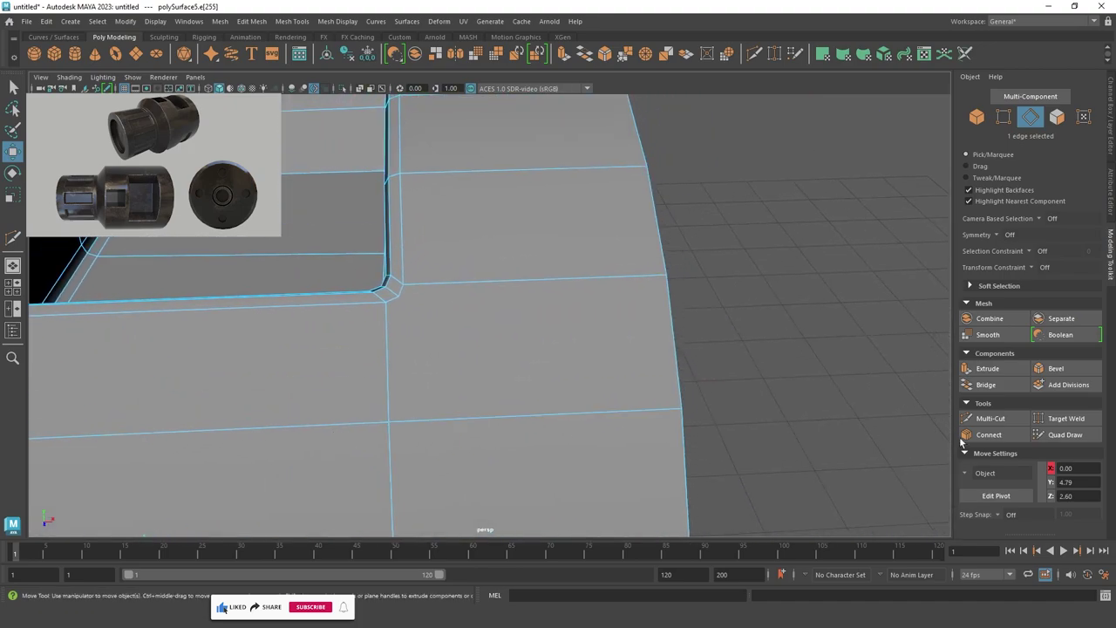
Multi-Cut a new edge below the slot corner.
left_click(990, 419)
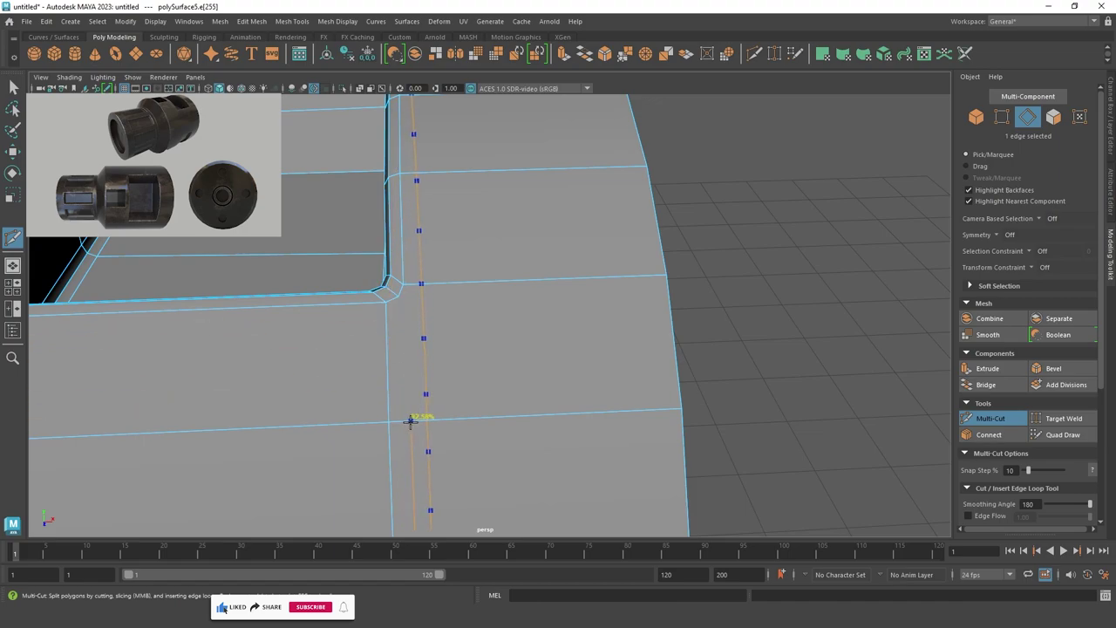
left_click(377, 425)
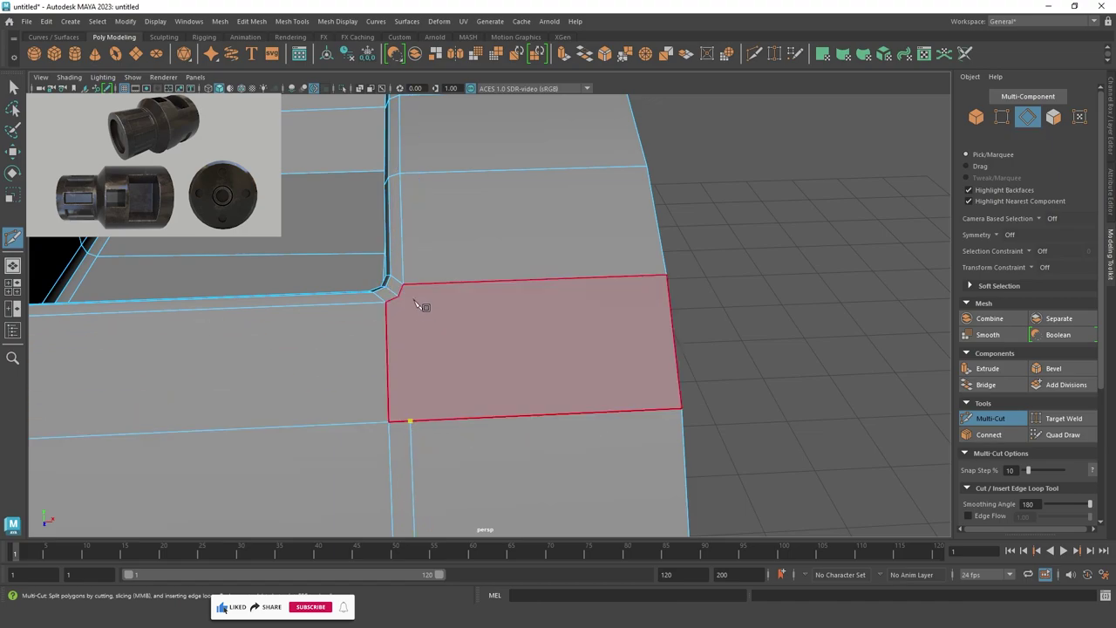
scroll(384, 319, "down", 5)
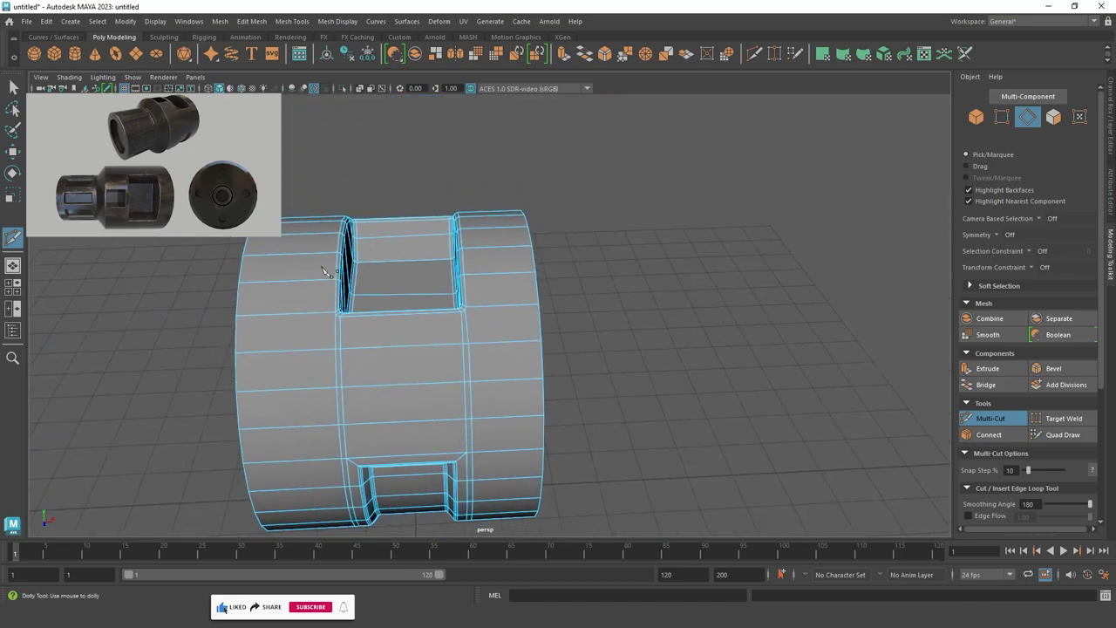
mouse_move(383, 320)
left_mouse_down("alt")
mouse_move(194, 294)
mouse_move(480, 312)
left_mouse_up("alt")
scroll(480, 311, "up", 5)
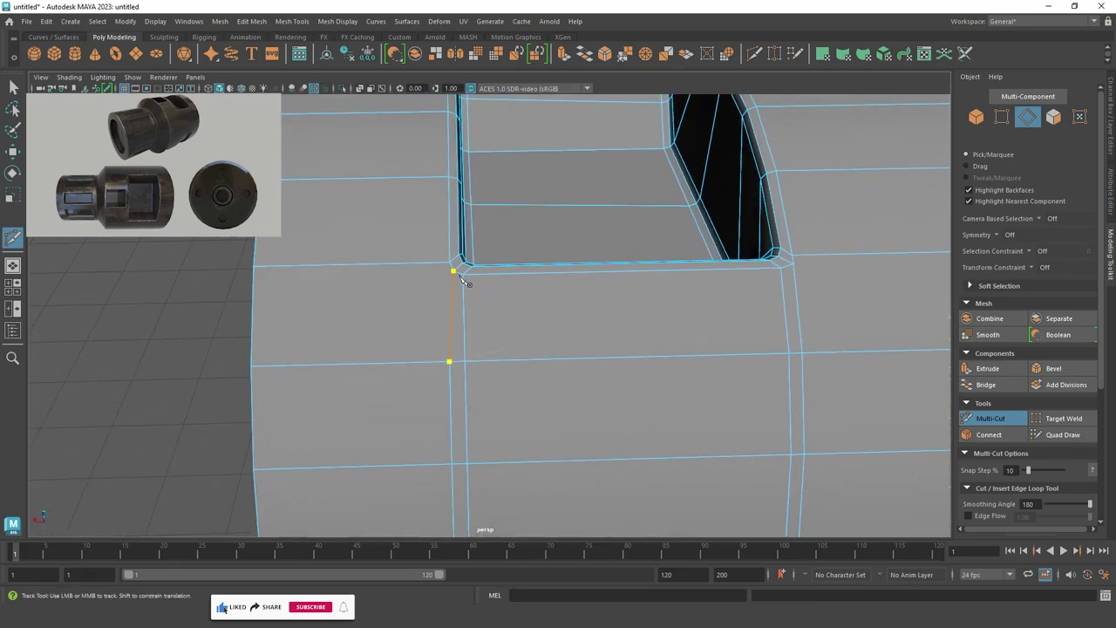
Exit the cut tool and select the vertical edge beside the slot.
left_click(5, 84)
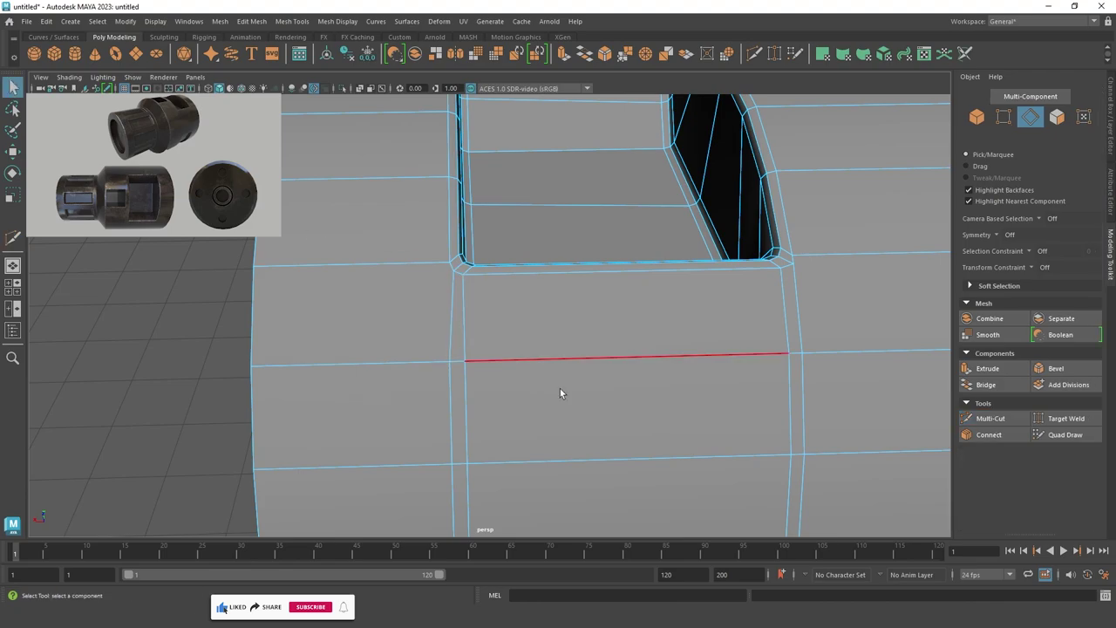
right_click(463, 296)
left_click(454, 308)
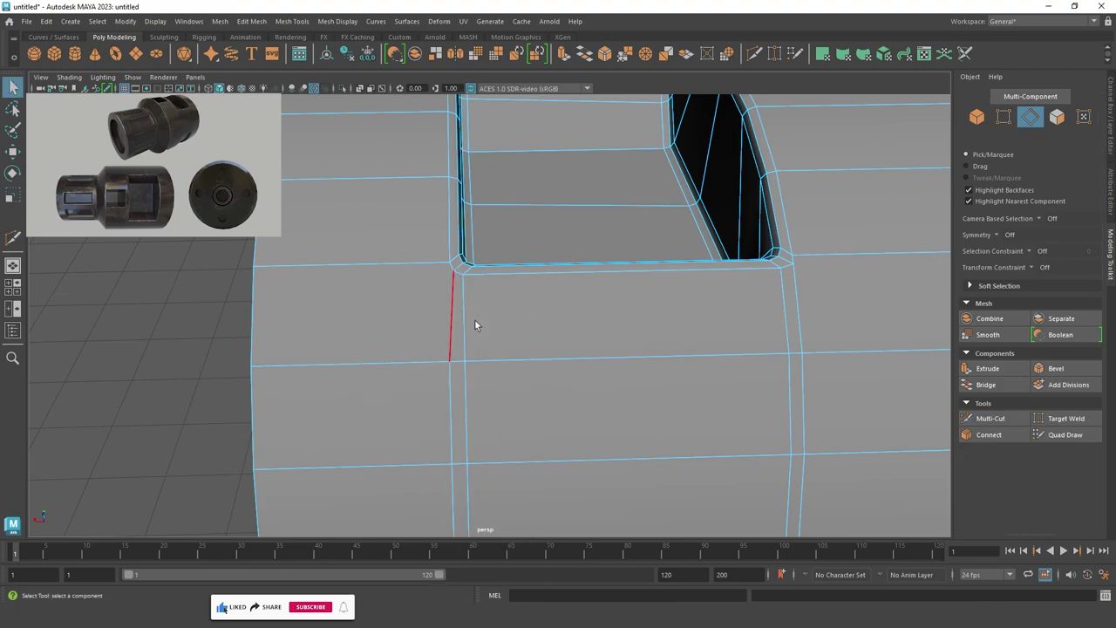
mouse_move(541, 353)
left_mouse_down("alt")
mouse_move(367, 367)
mouse_move(401, 408)
left_mouse_up("alt")
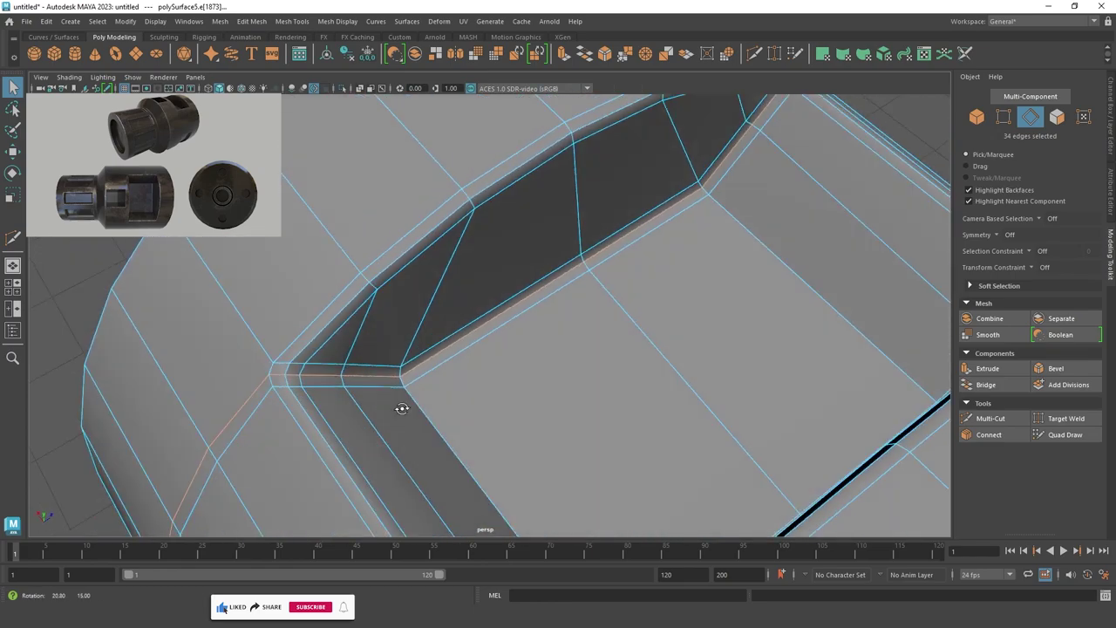
Undo the last selection toggle and add the neighbouring edge to the loop selection.
key("ctrl+z")
left_click(669, 205, "shift")
mouse_move(276, 377)
left_mouse_down("alt")
mouse_move(463, 326)
mouse_move(441, 309)
mouse_move(580, 353)
left_mouse_up("alt")
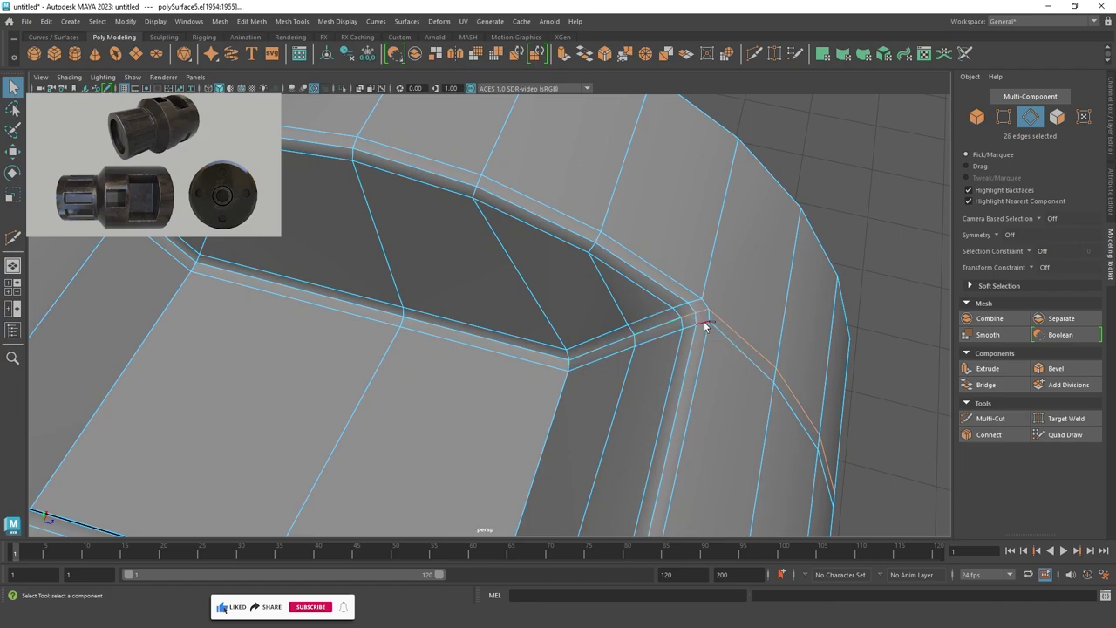
scroll(722, 327, "down", 5)
left_click_drag(722, 327, 620, 273, "alt")
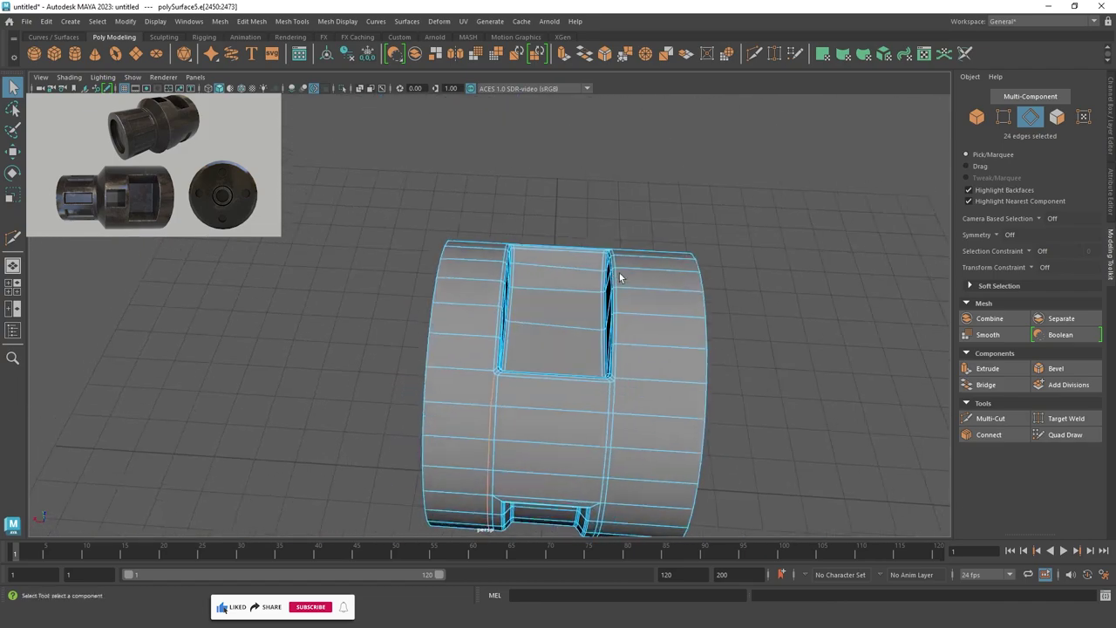
Scale the selected edge loop to 0 along X and inspect the flattened edges.
key("r")
left_click_drag(470, 390, 674, 404)
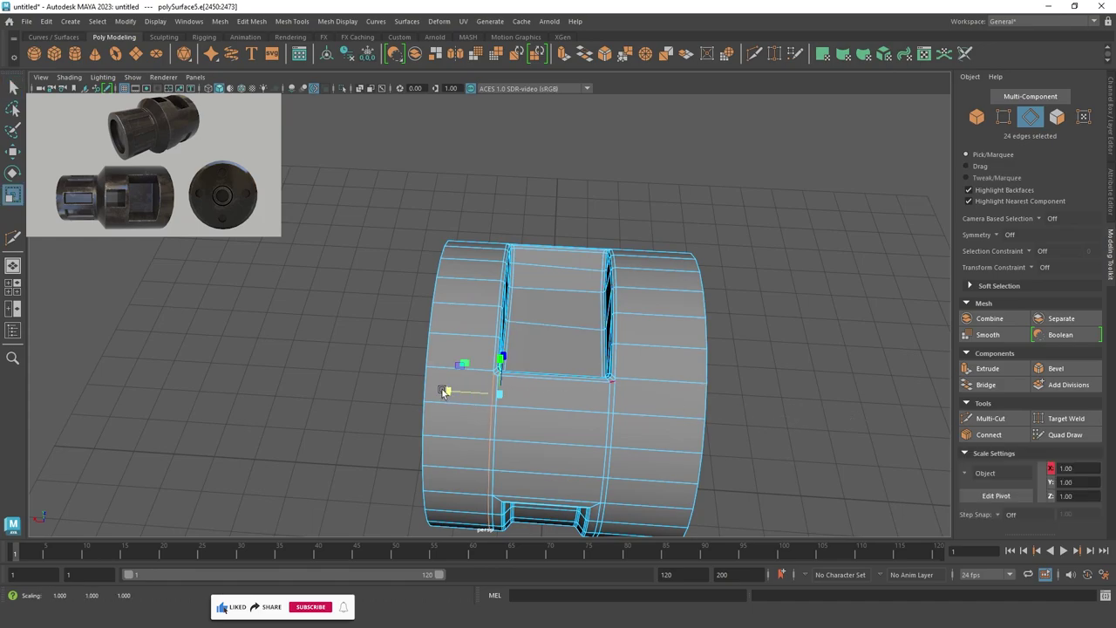
right_click_drag(444, 390, 647, 447, "alt")
left_click_drag(309, 378, 601, 367, "alt")
right_click_drag(601, 367, 269, 298, "alt")
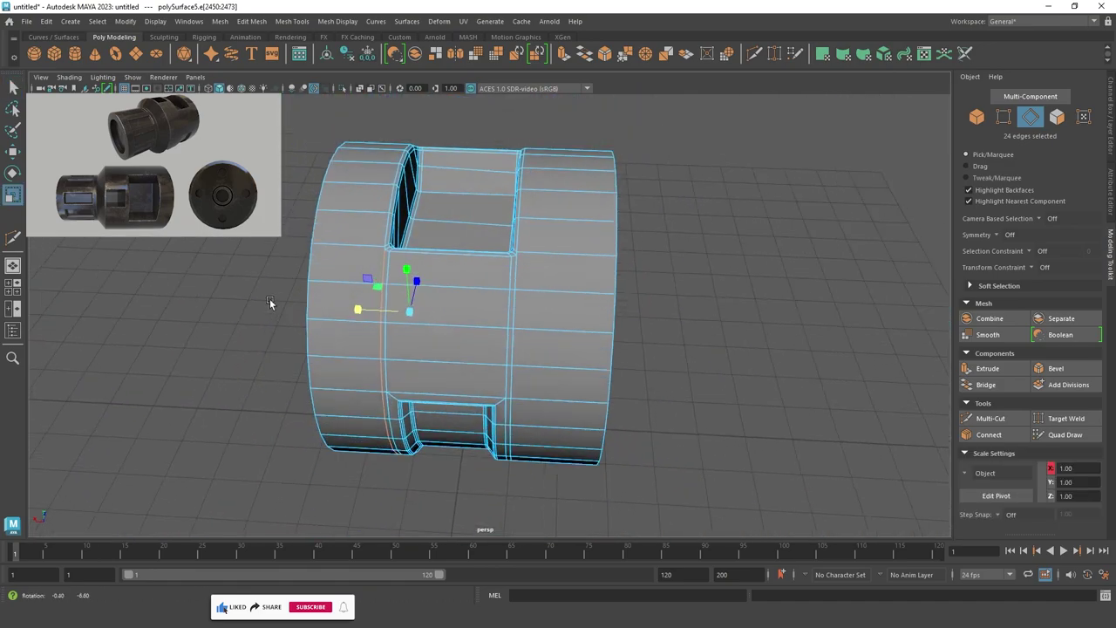
left_click_drag(269, 298, 274, 264, "alt")
Select the cylinder in object mode and preview it smoothed with key 3.
key("F8")
left_click(699, 300)
left_click_drag(698, 300, 796, 306, "alt")
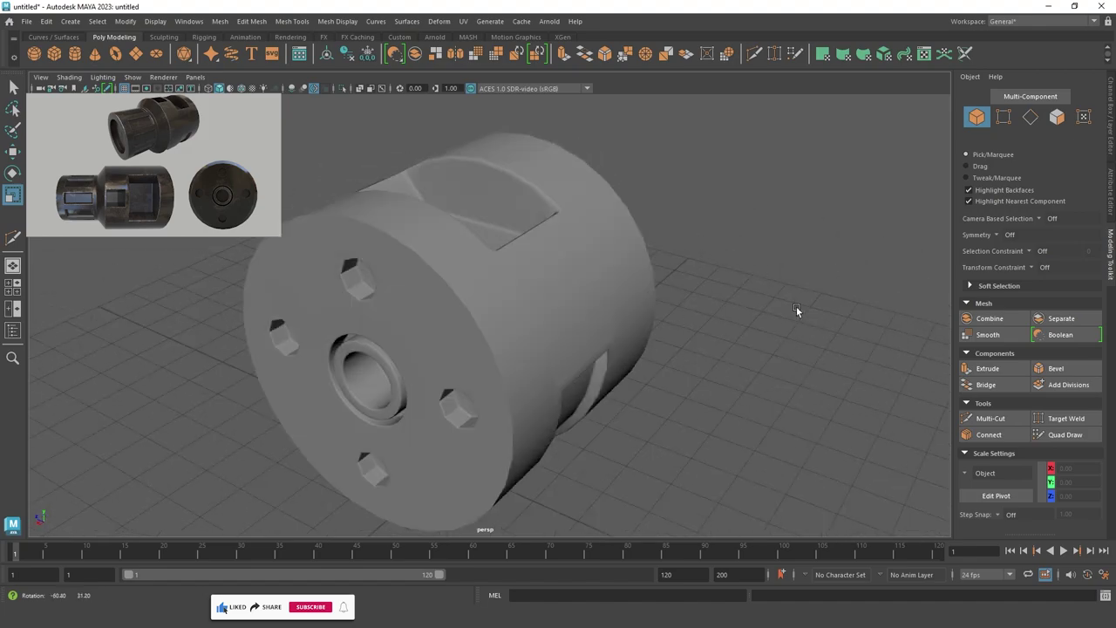
left_click(608, 277)
key("3")
left_click(649, 277)
mouse_move(649, 276)
left_mouse_down("alt")
mouse_move(485, 294)
mouse_move(309, 166)
mouse_move(363, 225)
mouse_move(565, 252)
mouse_move(407, 254)
mouse_move(415, 218)
mouse_move(328, 228)
mouse_move(427, 260)
left_mouse_up("alt")
Turn on wireframe on shaded and return the mesh to its low-poly display.
left_click(242, 89)
left_click(427, 260)
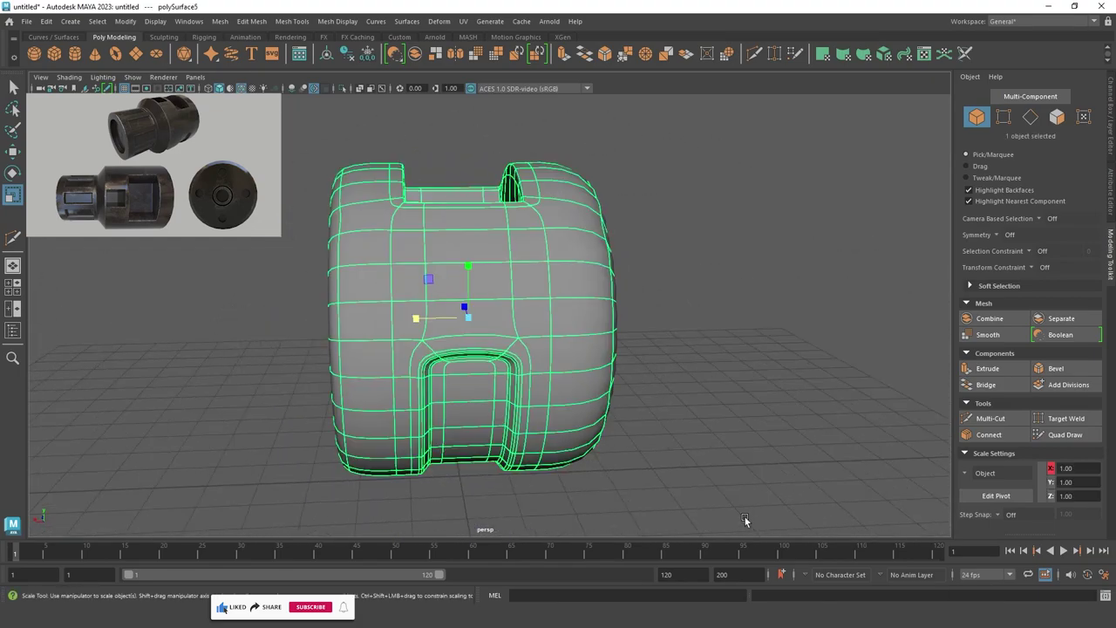
key("1")
key("4")
key("5")
left_click(795, 332)
mouse_move(795, 333)
left_mouse_down("alt")
mouse_move(669, 382)
mouse_move(578, 322)
mouse_move(726, 305)
left_mouse_up("alt")
left_click(578, 323)
left_click(768, 350)
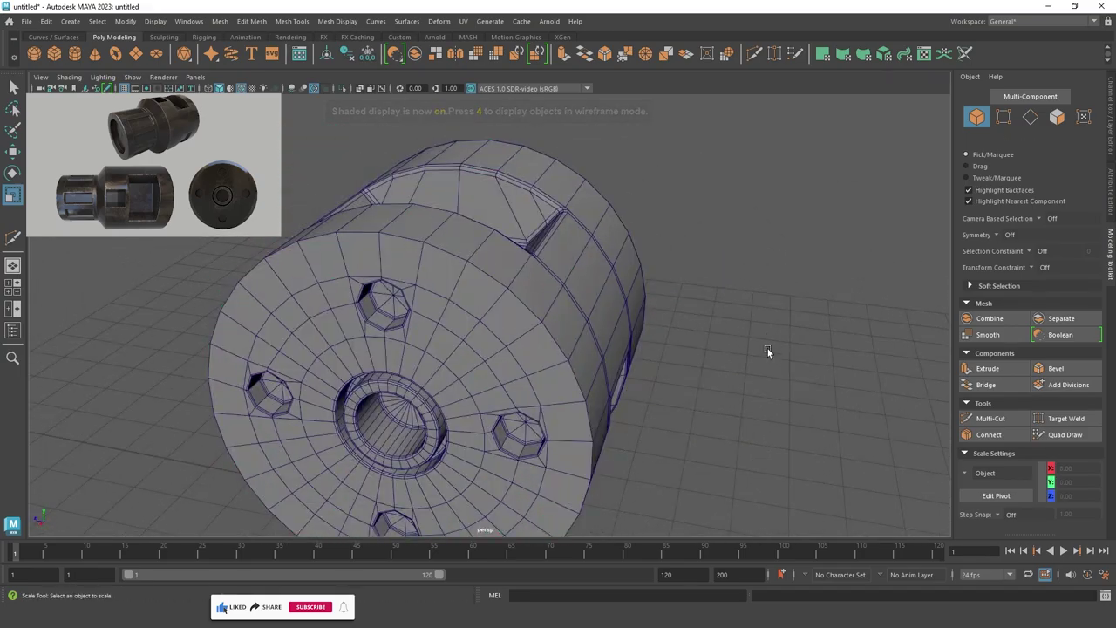
mouse_move(767, 350)
left_mouse_down("alt")
mouse_move(774, 390)
mouse_move(858, 365)
mouse_move(707, 350)
mouse_move(724, 321)
mouse_move(767, 327)
mouse_move(756, 349)
left_mouse_up("alt")
Bevel the end-face rim edge loop and widen the bevel slightly.
right_click_drag(543, 267, 466, 285)
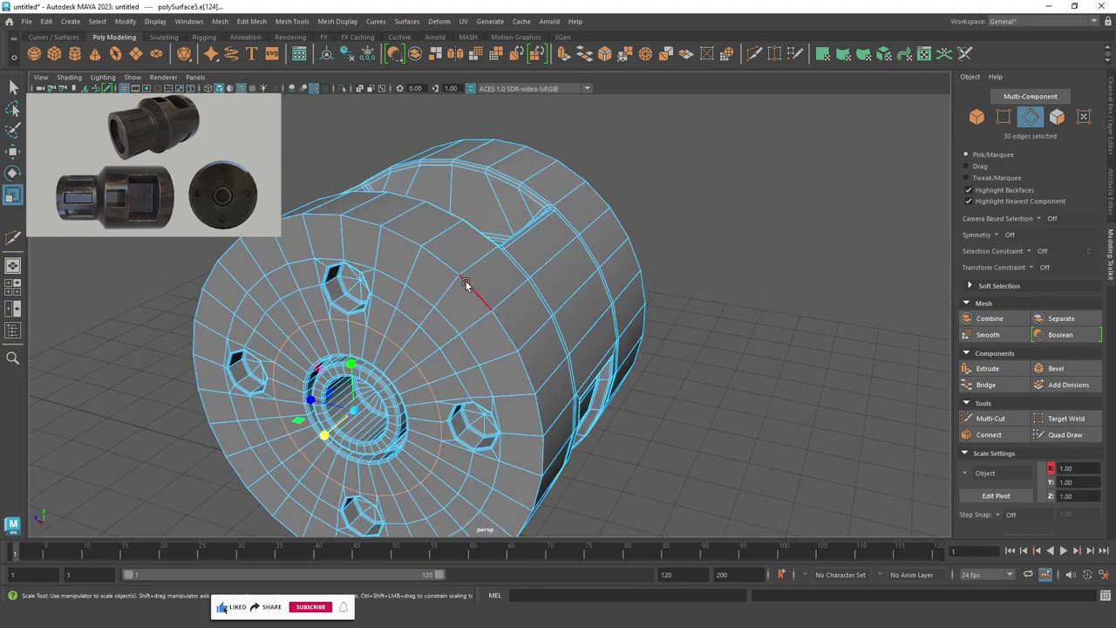
mouse_move(440, 289)
left_mouse_down("alt")
mouse_move(543, 286)
mouse_move(553, 152)
mouse_move(506, 142)
left_mouse_up("alt")
right_click_drag(506, 143, 583, 194, "alt")
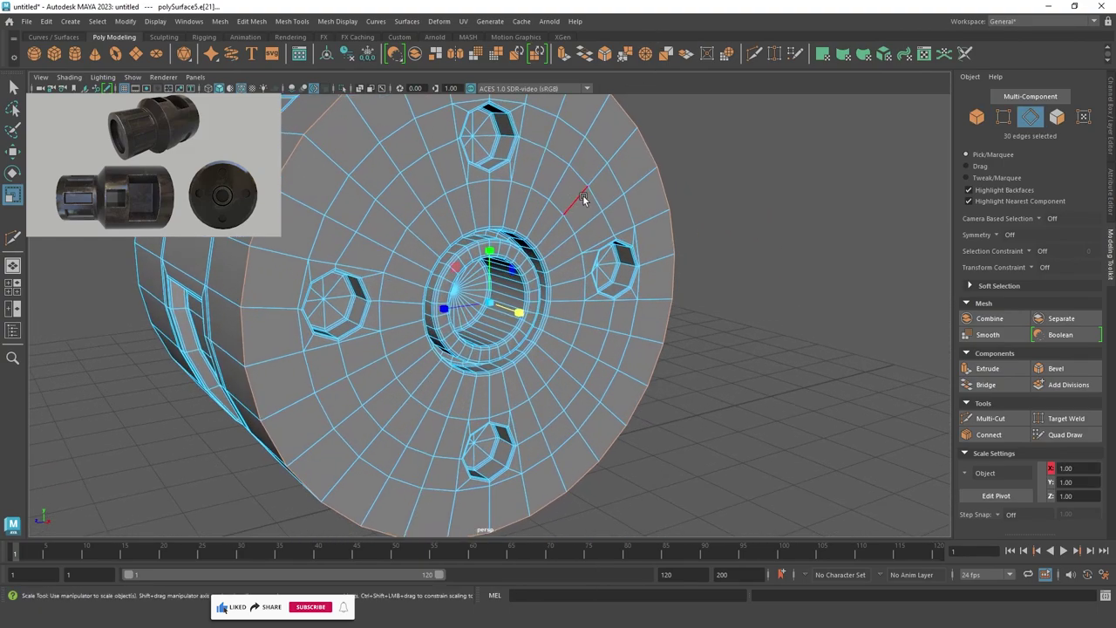
left_click(606, 60)
mouse_move(654, 241)
left_mouse_down("alt")
mouse_move(528, 285)
mouse_move(614, 311)
left_mouse_up("alt")
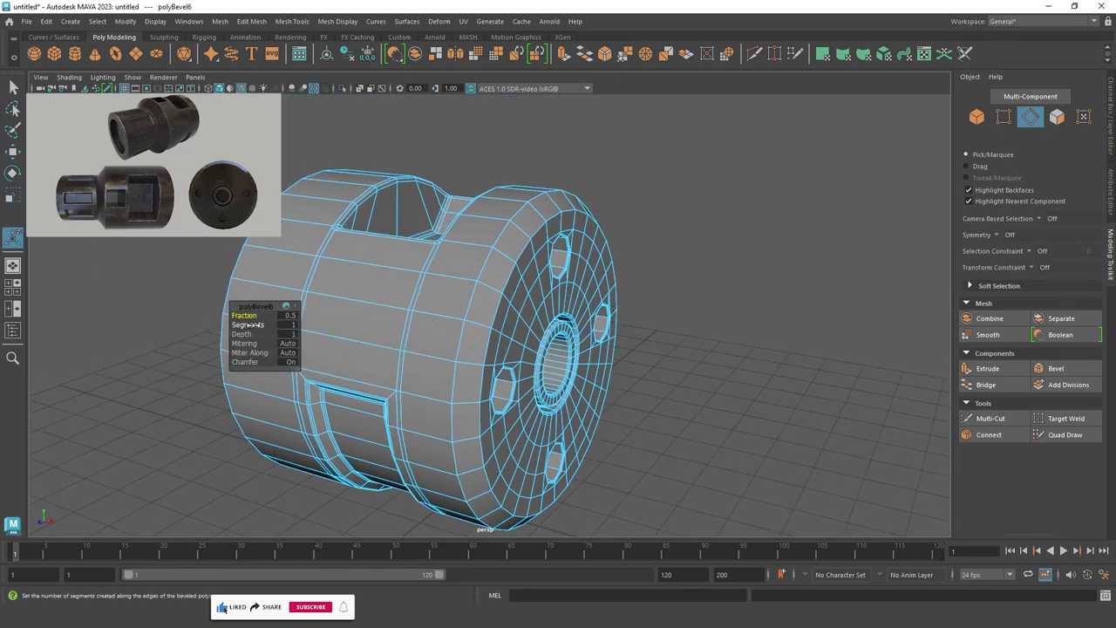
left_click_drag(245, 314, 578, 272)
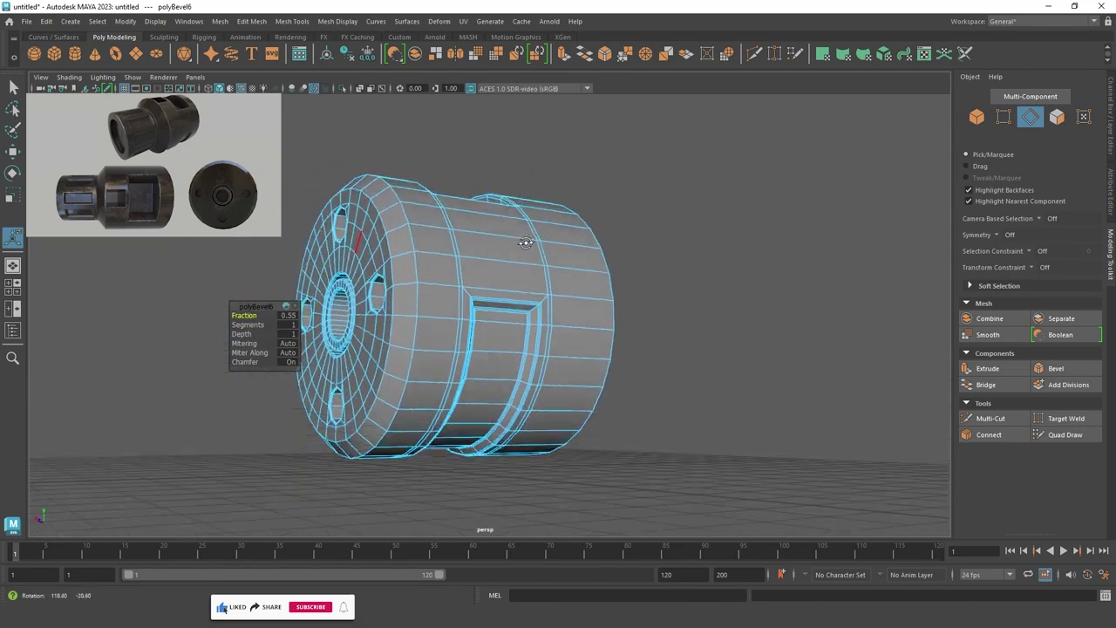
Bevel an edge loop around the cylinder with fraction 0.15 and 2 segments.
key("F8")
left_click(795, 160)
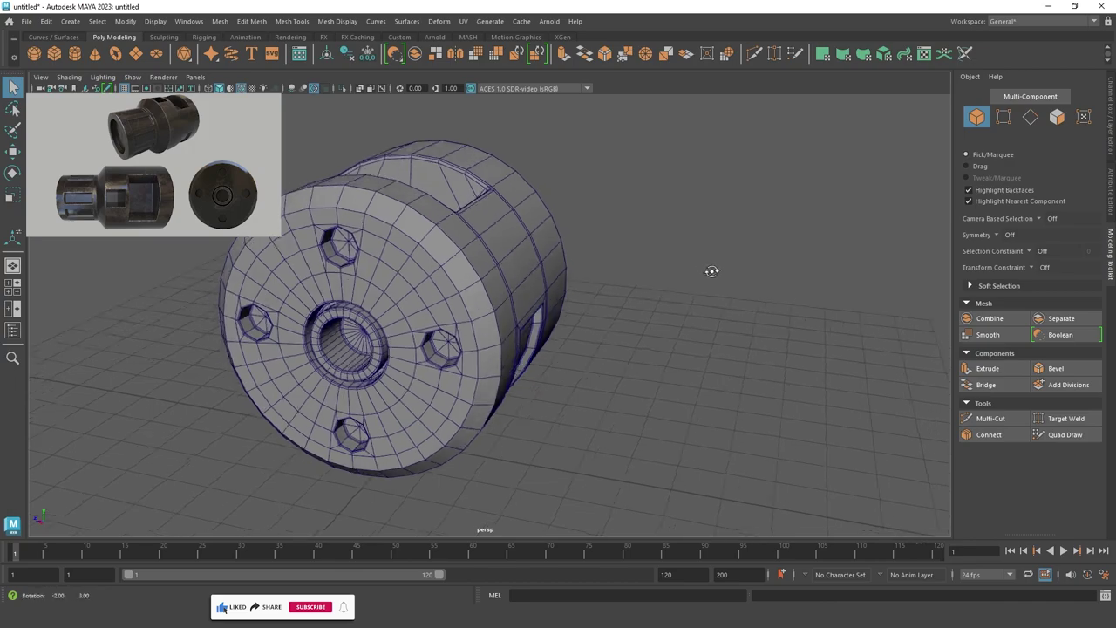
mouse_move(795, 161)
left_mouse_down("alt")
mouse_move(736, 252)
mouse_move(504, 273)
left_mouse_up("alt")
key("F10")
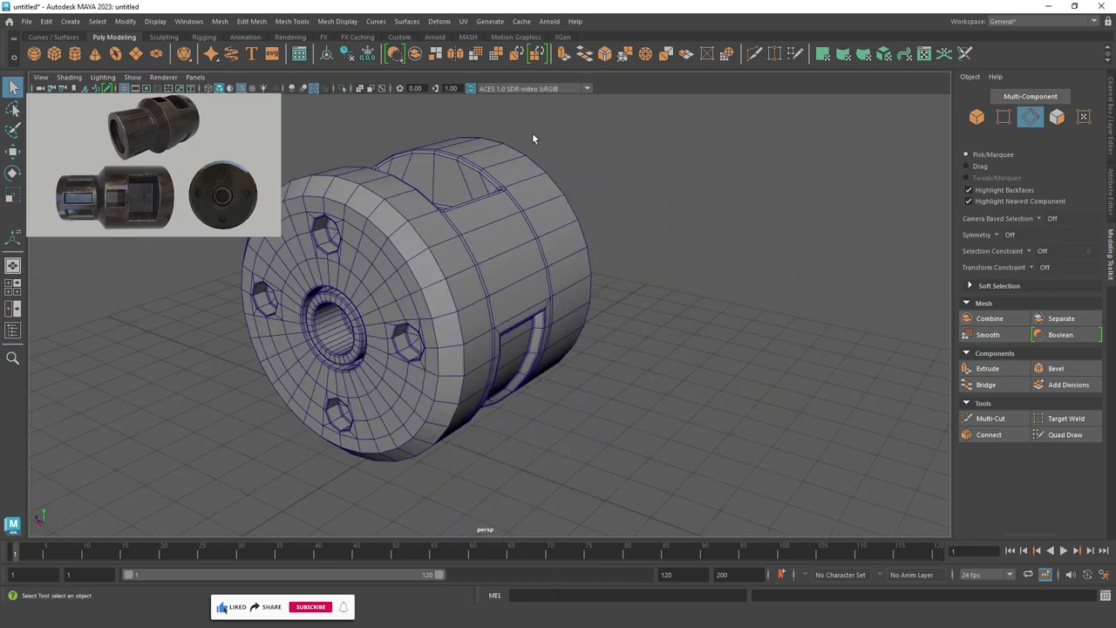
left_click(378, 245)
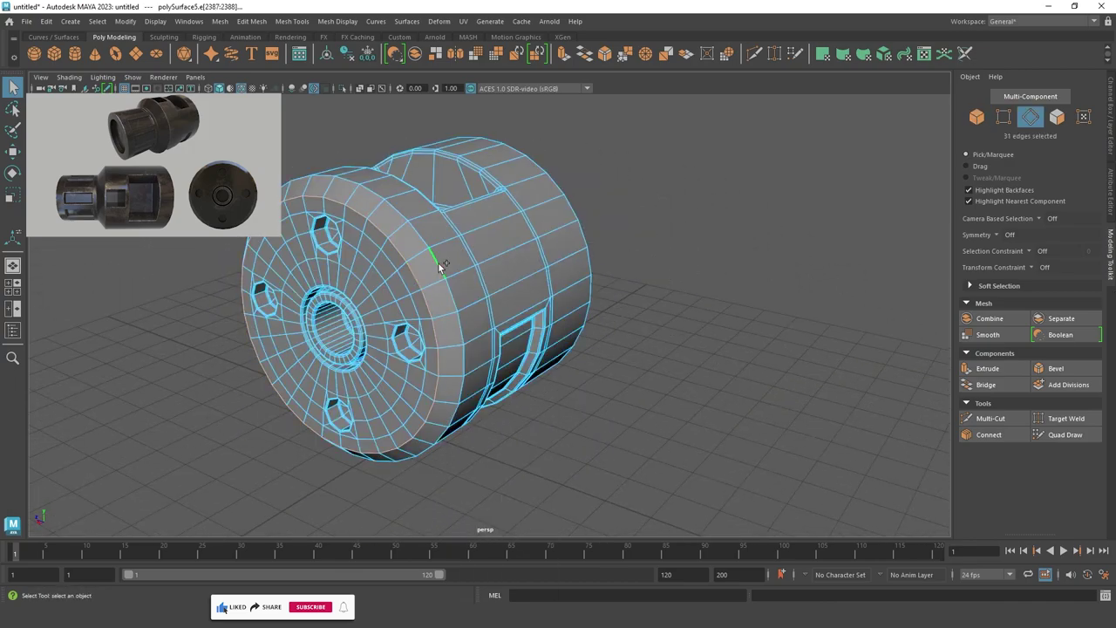
left_click(605, 54)
left_click_drag(523, 262, 366, 297, "alt")
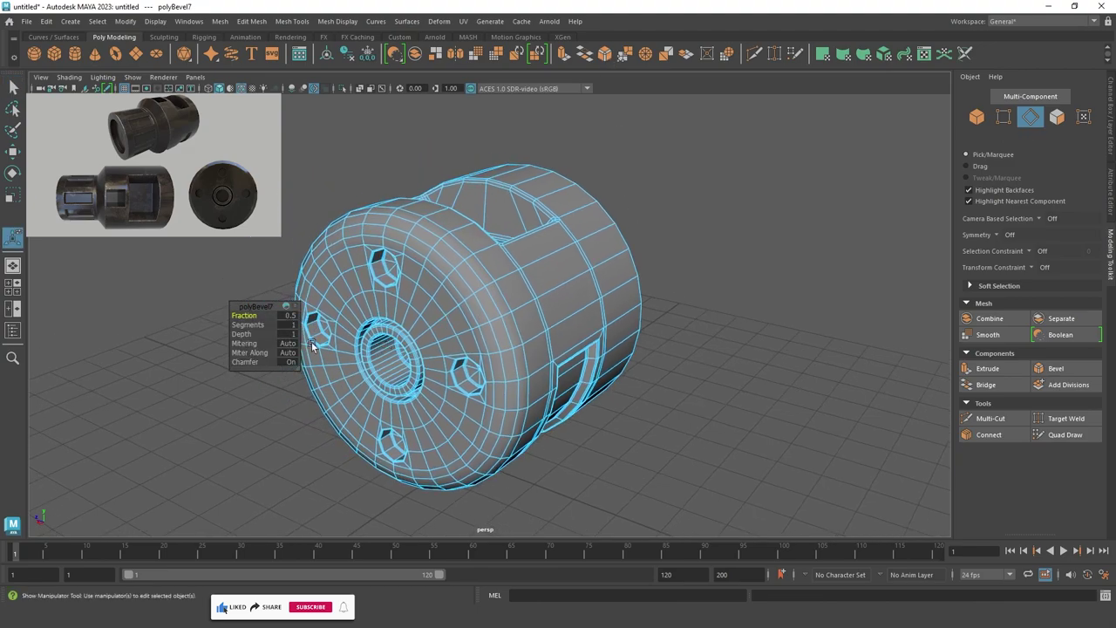
mouse_move(248, 325)
left_mouse_down()
mouse_move(258, 324)
mouse_move(230, 318)
left_mouse_up()
scroll(463, 224, "down", 3)
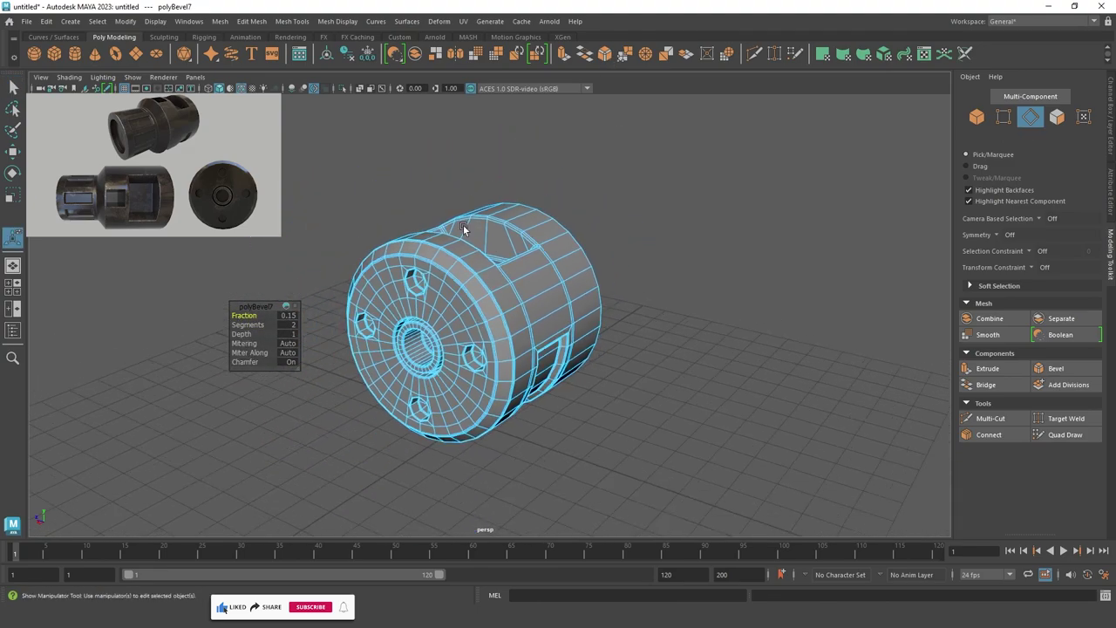
left_click_drag(463, 224, 496, 246, "alt")
Turn off the wireframe overlay and inspect the beveled part from several angles.
key("F8")
mouse_move(653, 158)
left_mouse_down("alt")
mouse_move(679, 236)
mouse_move(698, 239)
left_mouse_up("alt")
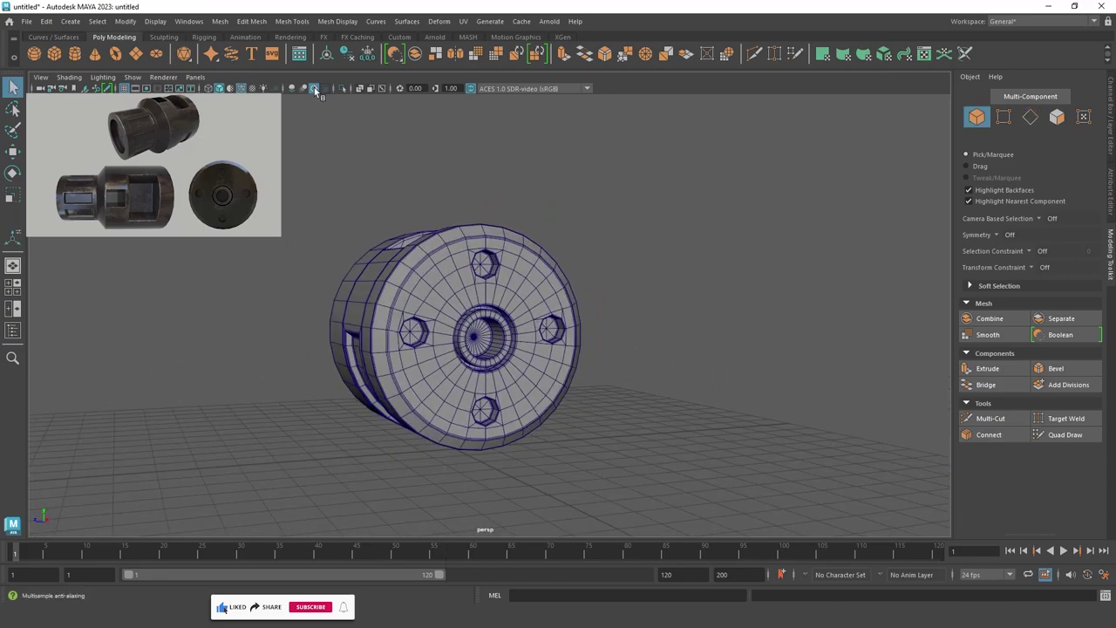
left_click(241, 88)
left_click_drag(419, 194, 400, 196, "alt")
scroll(399, 196, "up", 3)
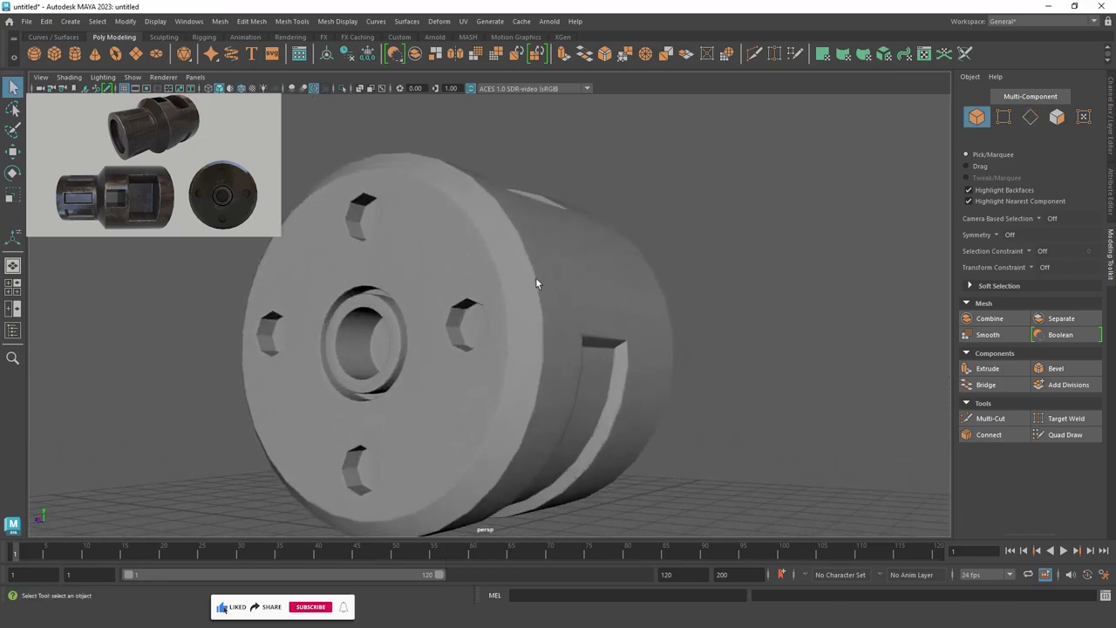
left_click(536, 281)
left_click_drag(537, 280, 763, 180, "alt")
left_click(628, 241)
mouse_move(628, 241)
left_mouse_down("alt")
mouse_move(628, 277)
mouse_move(721, 277)
mouse_move(551, 269)
mouse_move(509, 227)
mouse_move(429, 294)
mouse_move(296, 130)
left_mouse_up("alt")
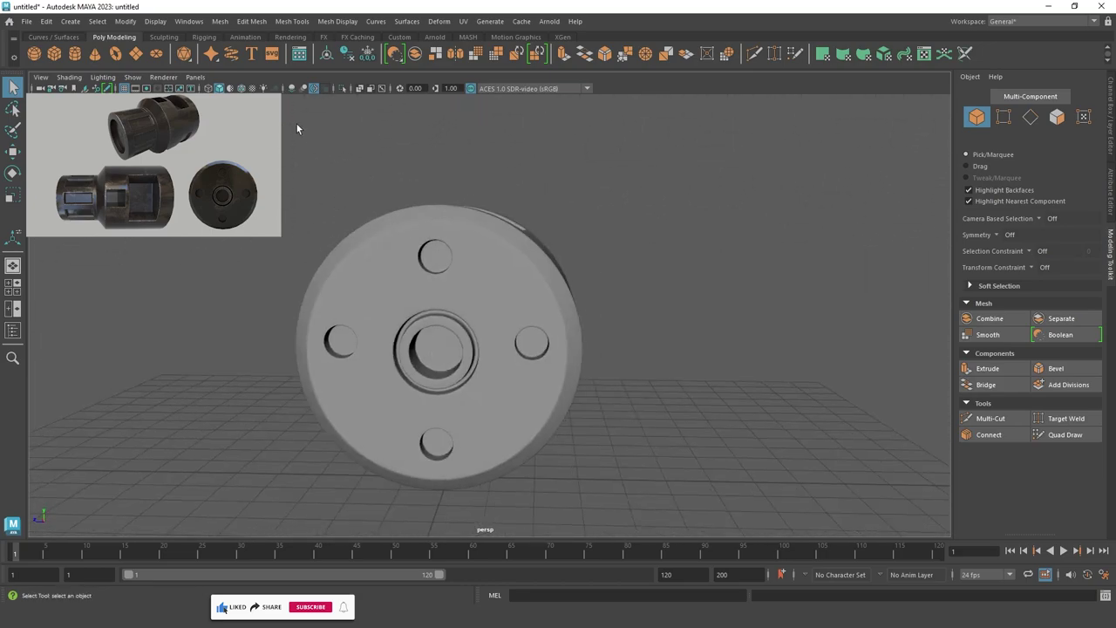
Turn the wireframe overlay back on and select the part from a side view.
left_click(241, 88)
mouse_move(369, 174)
left_mouse_down("alt")
mouse_move(488, 192)
mouse_move(369, 188)
mouse_move(347, 149)
mouse_move(298, 181)
mouse_move(416, 182)
left_mouse_up("alt")
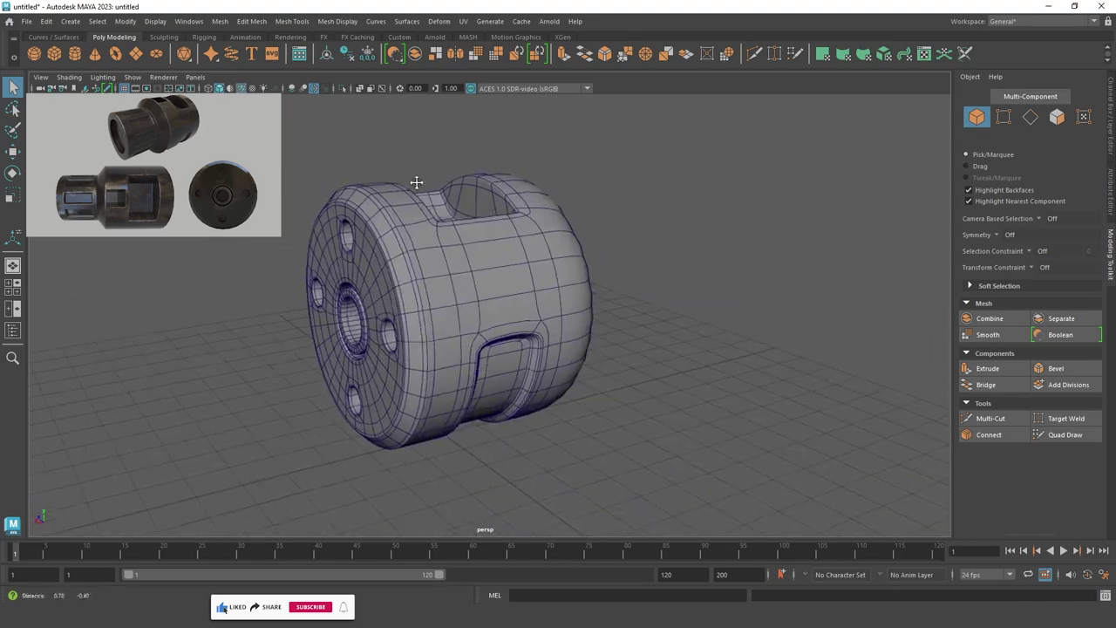
scroll(595, 247, "up", 3)
left_click_drag(595, 240, 495, 250, "alt")
left_click(496, 251)
Turn off smooth preview and reselect the part from the end-cap side.
key("1")
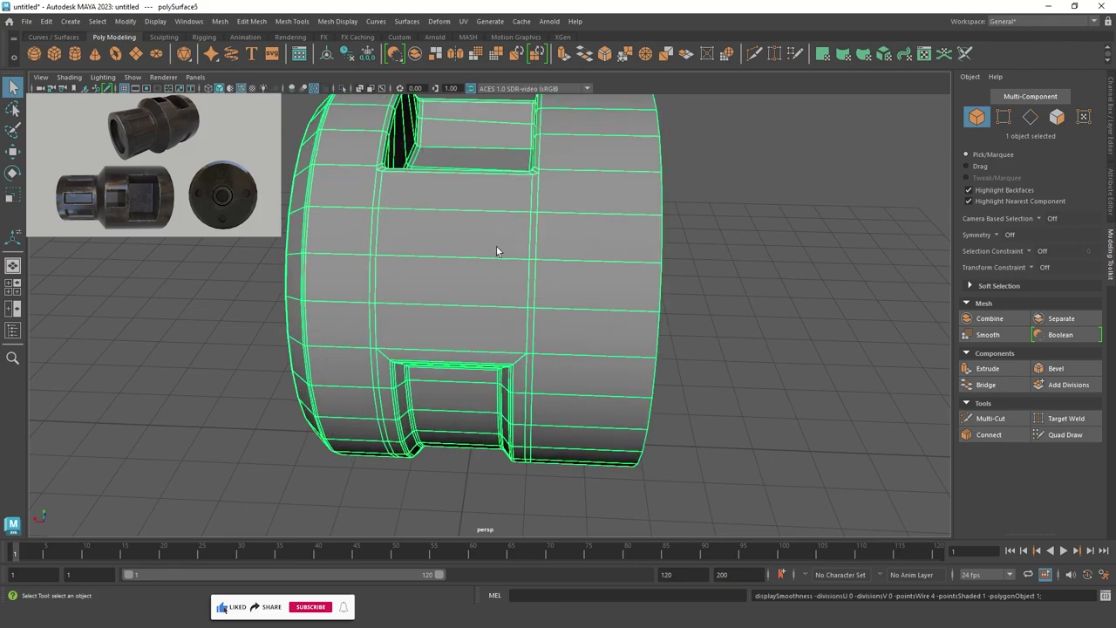
scroll(560, 236, "down", 2)
left_click(683, 221)
mouse_move(683, 221)
left_mouse_down("alt")
mouse_move(529, 204)
mouse_move(544, 239)
mouse_move(644, 257)
mouse_move(518, 319)
mouse_move(489, 255)
mouse_move(623, 259)
mouse_move(512, 241)
mouse_move(490, 222)
mouse_move(429, 261)
mouse_move(538, 249)
mouse_move(530, 236)
left_mouse_up("alt")
left_click(544, 239)
Select only the round end-cap faces of the part.
right_click_drag(361, 219, 410, 196)
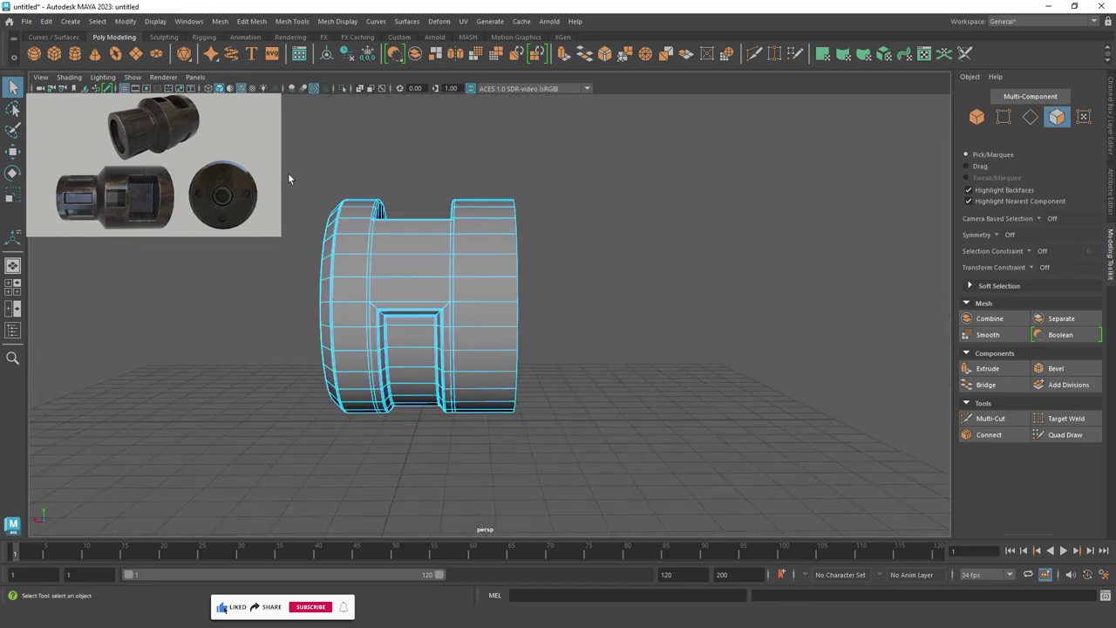
key("ctrl+shift+a")
left_click_drag(475, 475, 477, 476)
left_click_drag(600, 267, 693, 271, "alt")
right_click_drag(607, 285, 645, 296, "alt")
left_click_drag(646, 297, 481, 319, "alt")
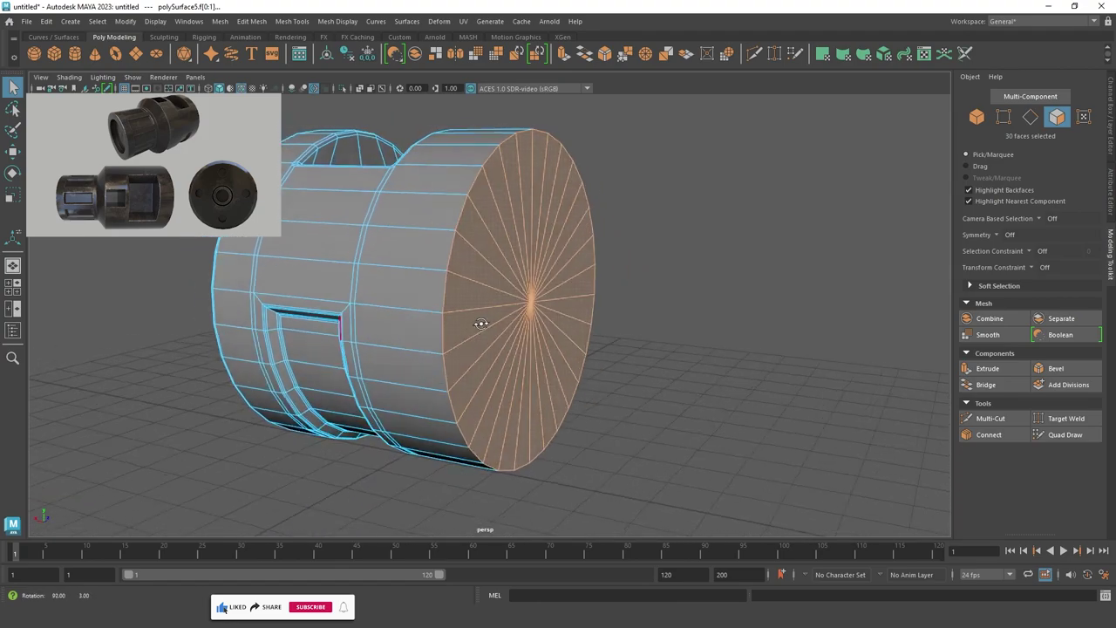
right_click_drag(600, 319, 503, 290, "alt")
left_click_drag(503, 290, 331, 314, "alt")
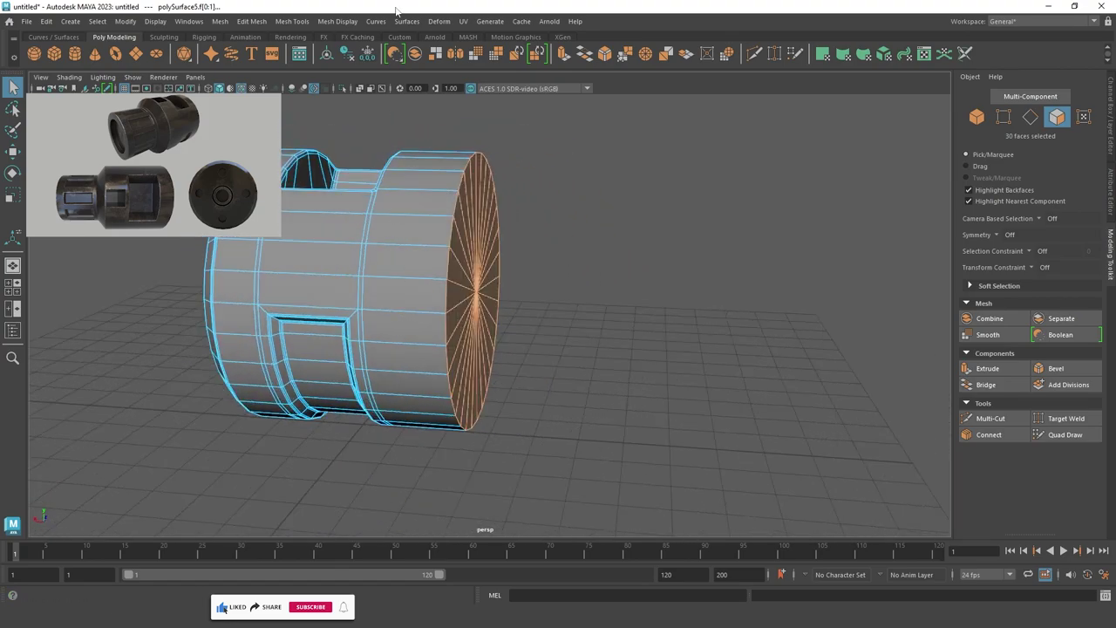
left_click_drag(597, 323, 613, 291, "alt")
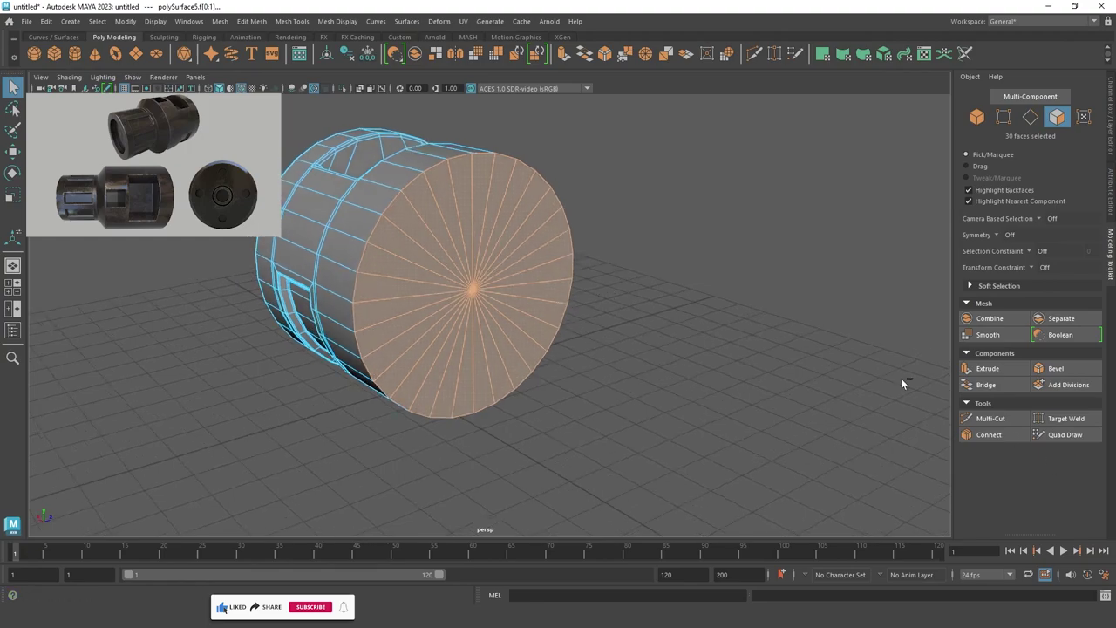
Extrude the end-cap faces, then undo the trial shrink.
key("ctrl+e")
key("r")
double_click(478, 293)
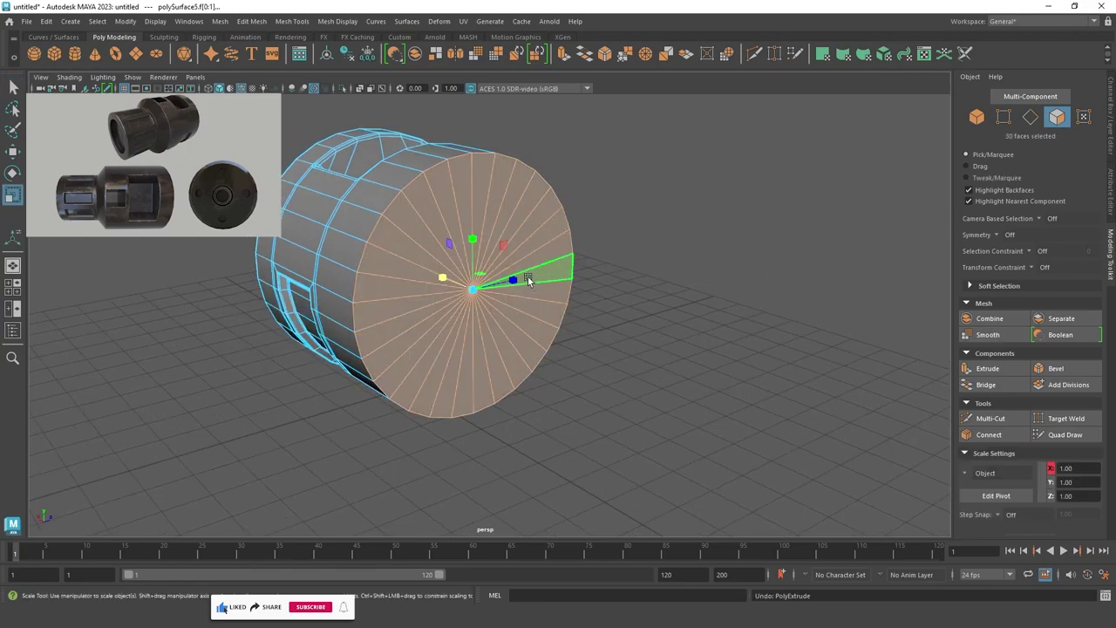
left_click_drag(471, 288, 451, 288)
key("ctrl+z")
key("ctrl+z")
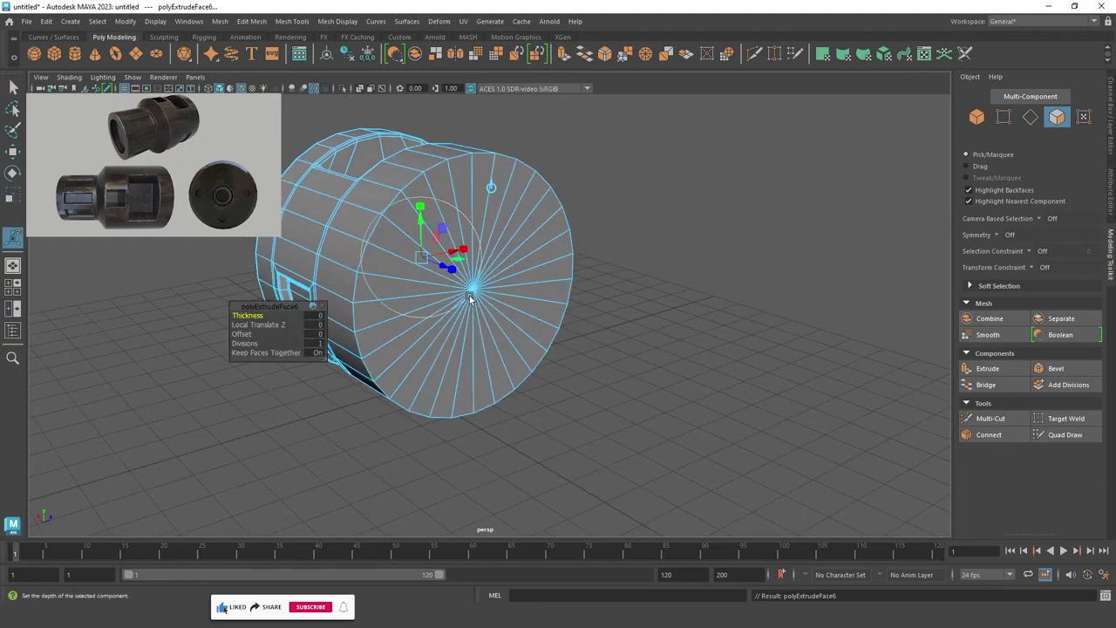
double_click(576, 281)
Reselect just the end-cap faces in the four-view layout's front view.
mouse_move(568, 274)
left_mouse_down("alt")
mouse_move(513, 226)
mouse_move(317, 389)
left_mouse_up("alt")
scroll(410, 371, "down", 3)
key("space")
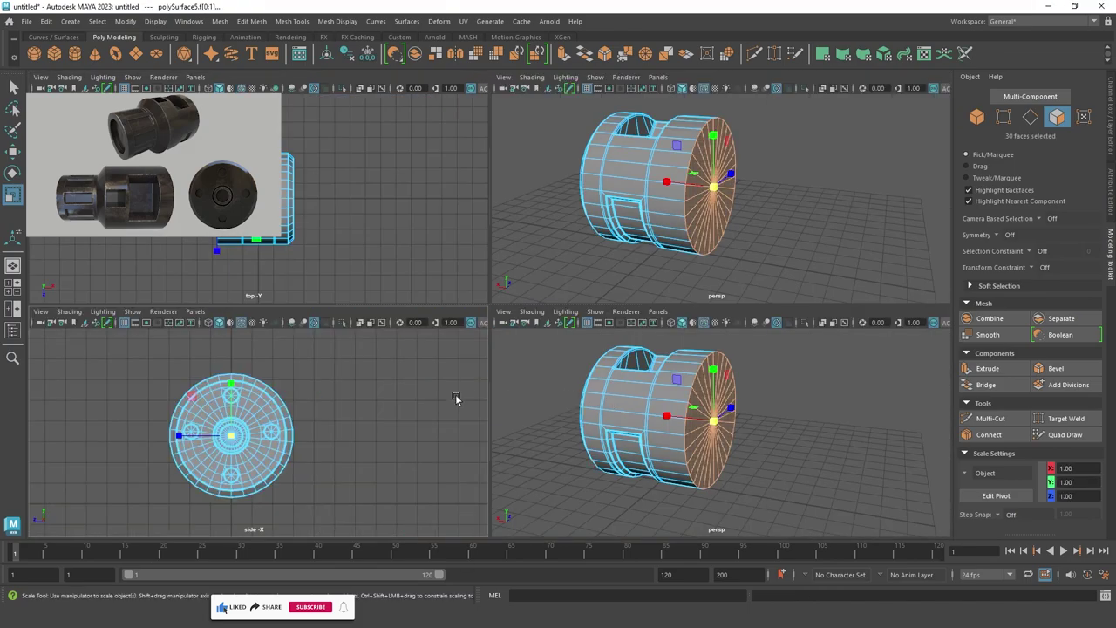
left_click_drag(249, 427, 250, 471)
scroll(229, 412, "down", 2)
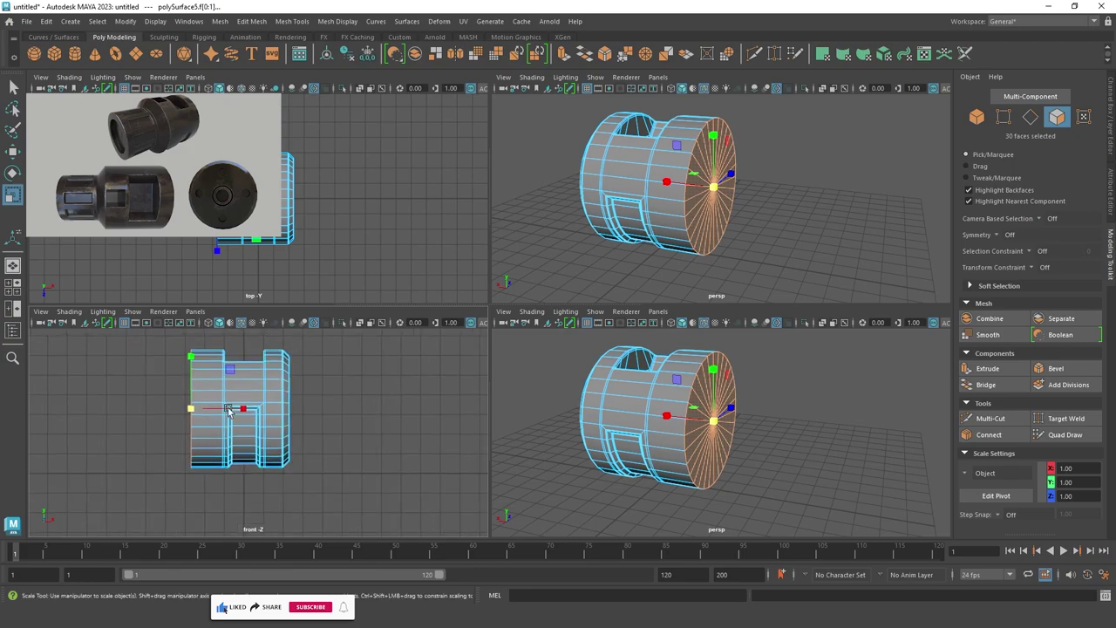
mouse_move(259, 272)
right_mouse_down()
mouse_move(316, 255)
mouse_move(259, 310)
right_mouse_up()
left_click(381, 419)
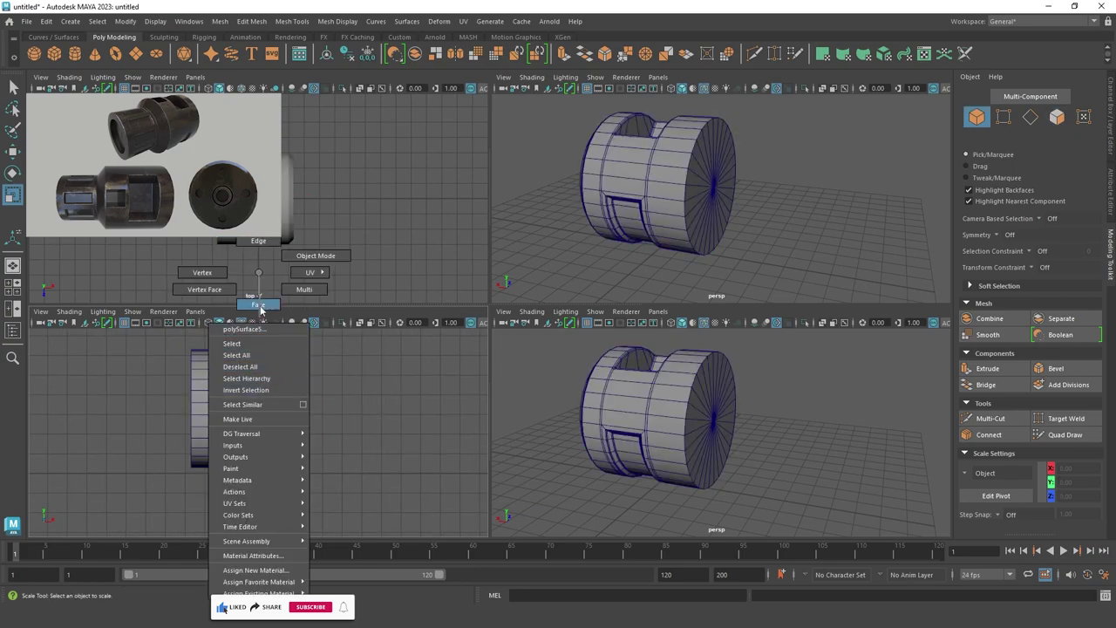
left_click_drag(170, 336, 369, 506)
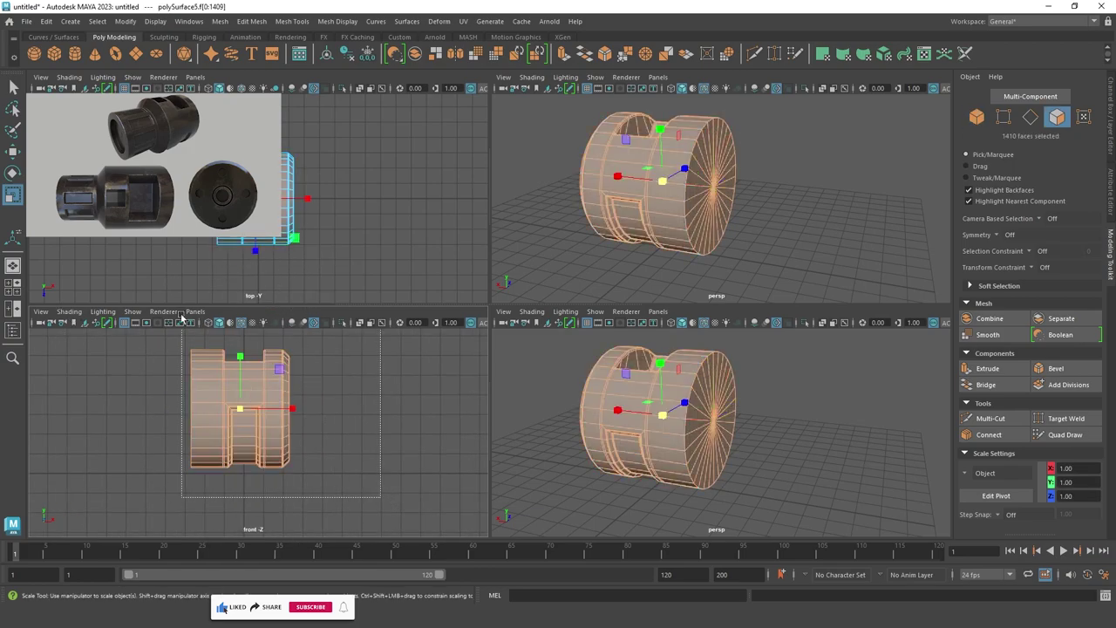
left_click_drag(181, 316, 213, 325)
key("space")
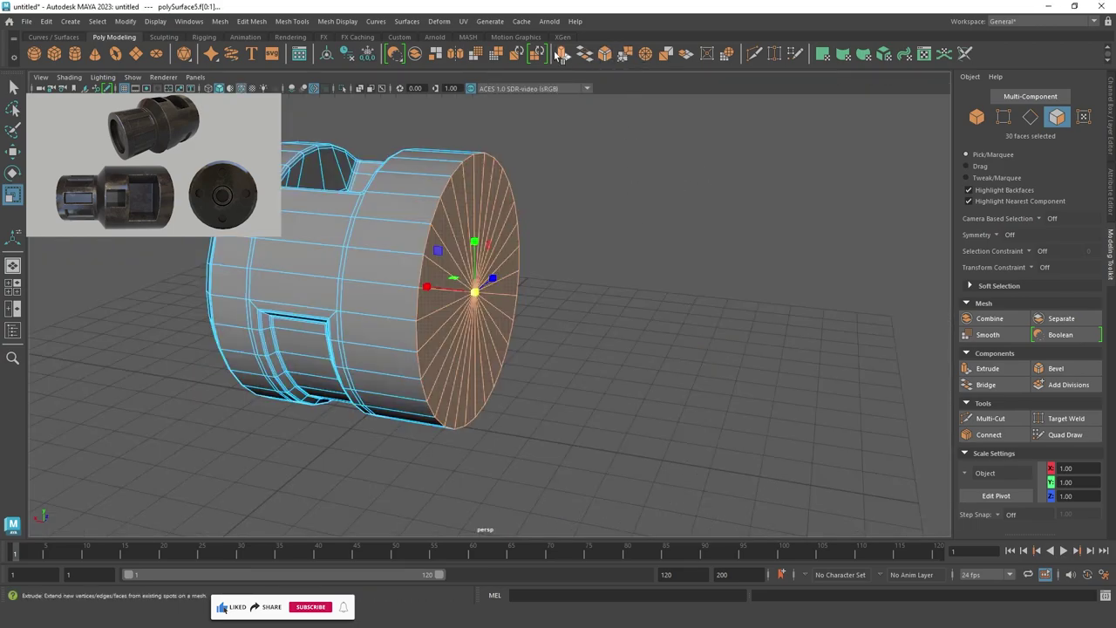
Extrude the end cap and merge the overlapping end vertices at threshold 0.001.
left_click(562, 54)
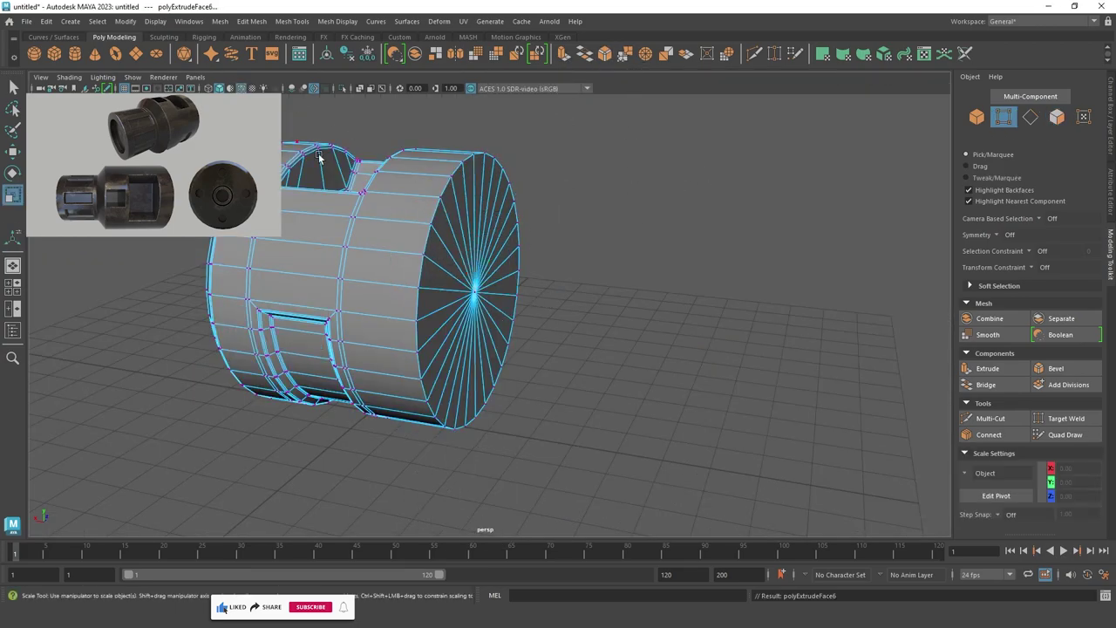
left_click_drag(320, 158, 603, 244, "alt")
mouse_move(603, 244)
right_mouse_down("alt")
mouse_move(400, 211)
mouse_move(563, 290)
right_mouse_up("alt")
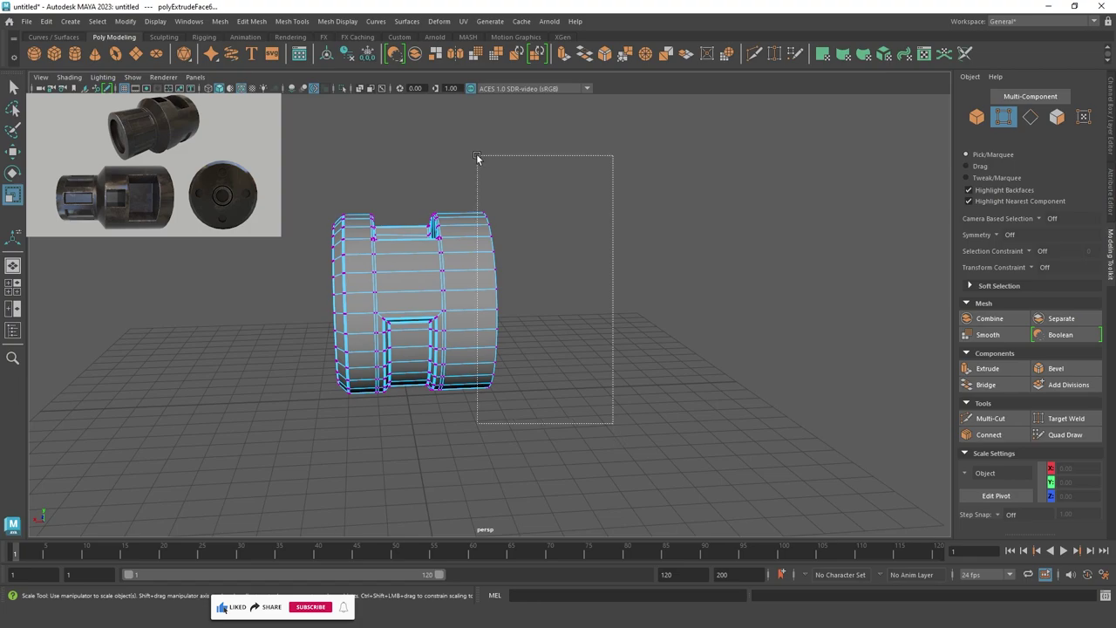
left_click_drag(477, 157, 477, 157)
left_click_drag(577, 208, 502, 224, "alt")
right_click_drag(490, 128, 549, 111, "shift")
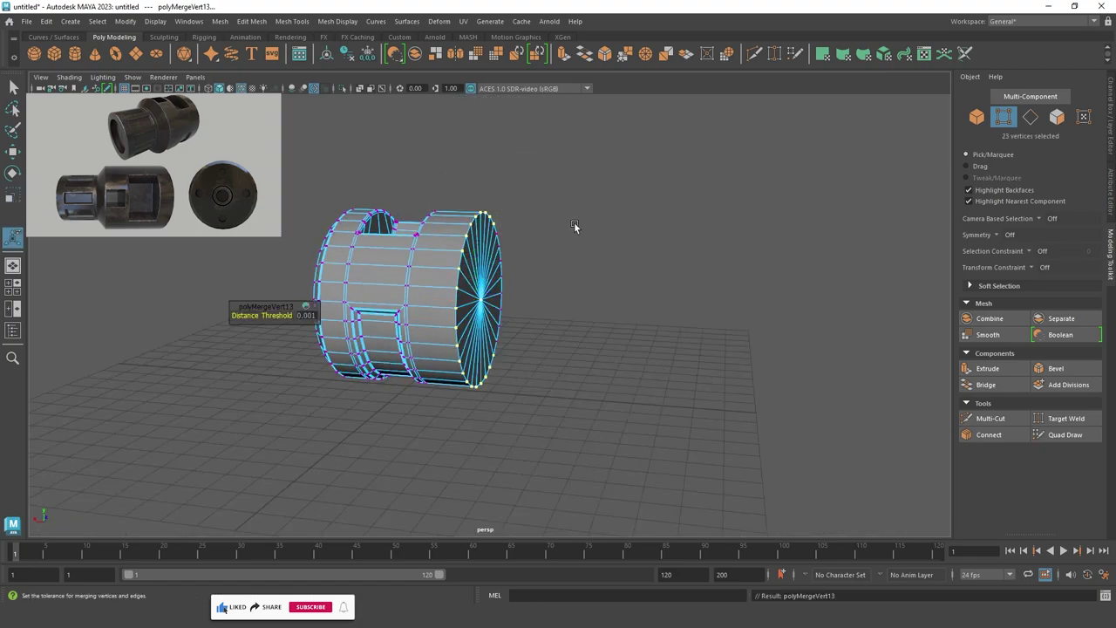
mouse_move(574, 225)
left_mouse_down("alt")
mouse_move(478, 262)
mouse_move(287, 232)
mouse_move(326, 200)
mouse_move(314, 195)
mouse_move(331, 210)
left_mouse_up("alt")
scroll(480, 234, "up", 5)
Return to face selection and select every face of the part.
key("q")
key("F11")
scroll(484, 255, "down", 6)
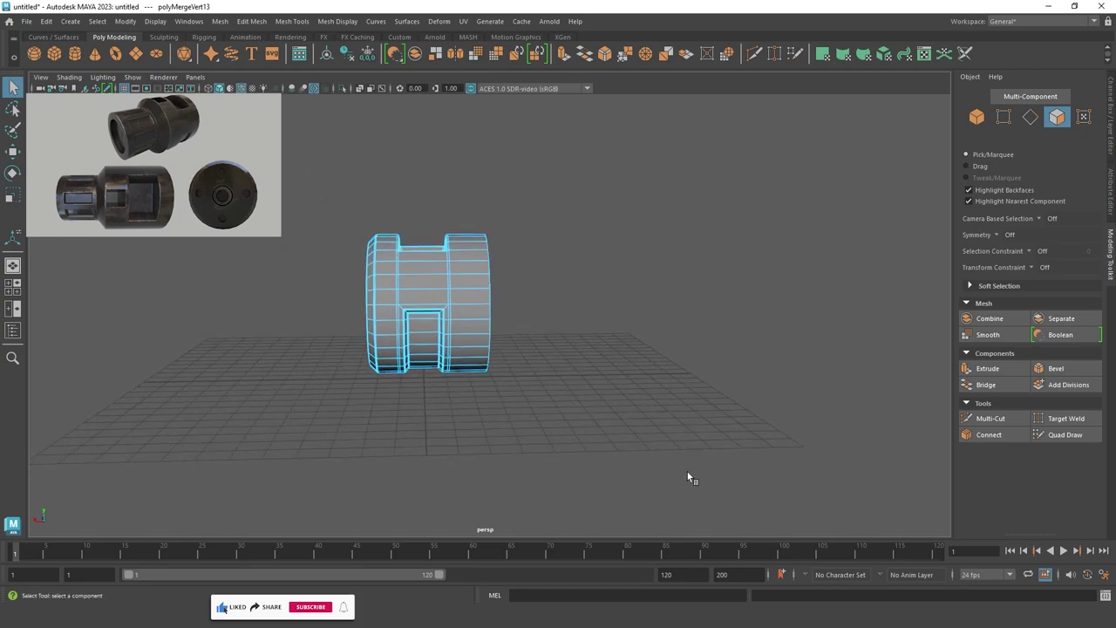
key("ctrl+shift+a")
Extrude the round end-cap faces and rescale the new cap slightly.
left_click_drag(472, 430, 472, 430, "ctrl")
mouse_move(472, 430)
left_mouse_down("alt")
mouse_move(544, 316)
mouse_move(460, 301)
left_mouse_up("alt")
key("ctrl+e")
key("r")
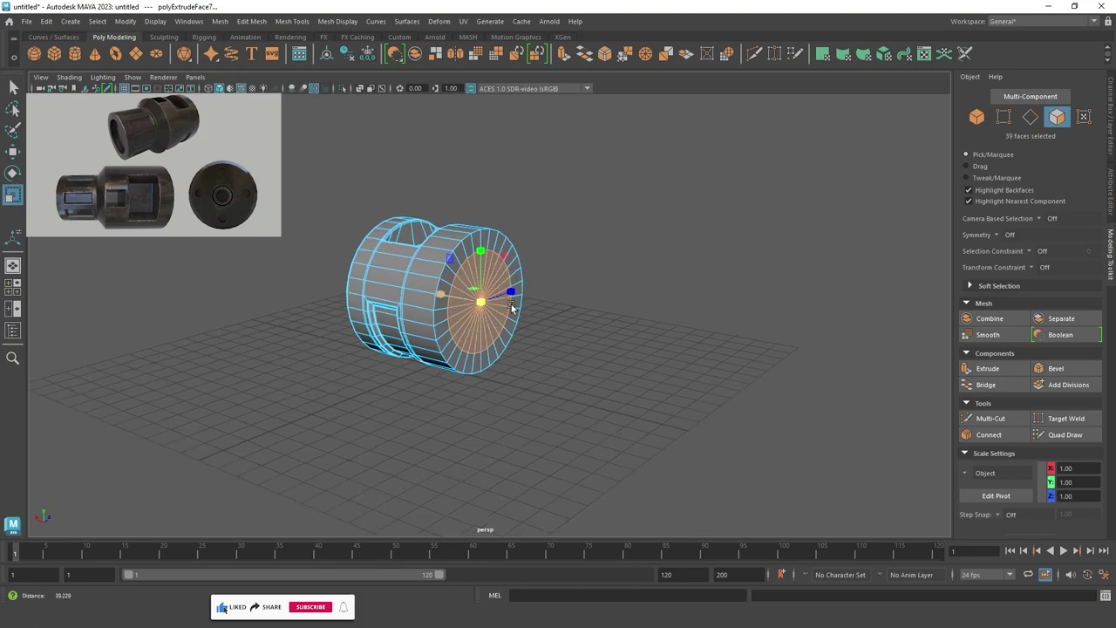
scroll(667, 365, "up", 3)
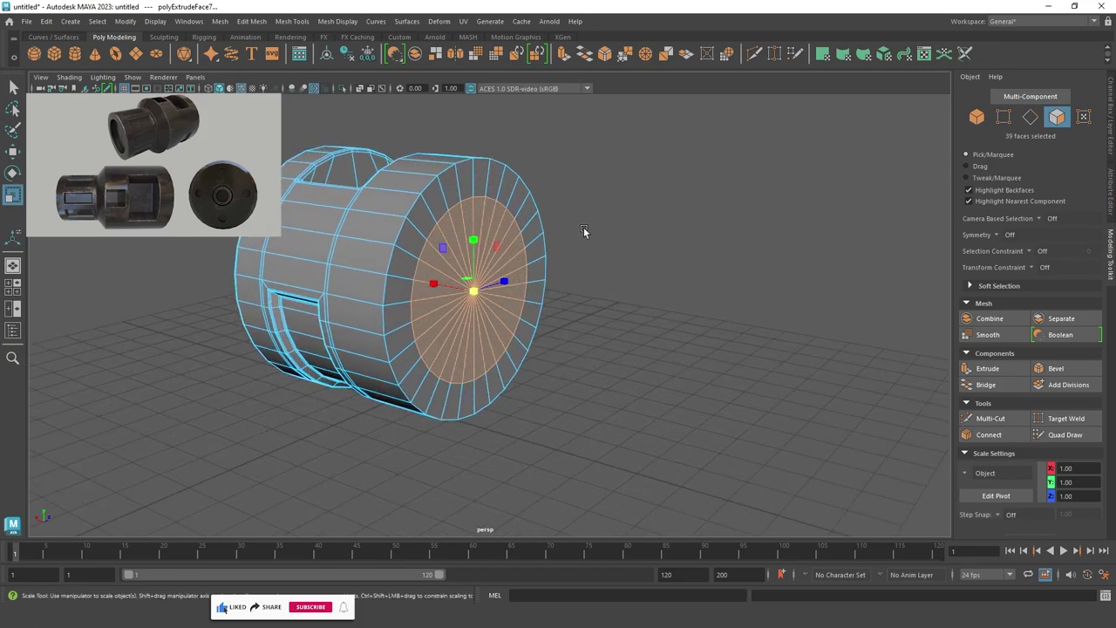
left_click_drag(455, 231, 478, 292, "alt")
mouse_move(506, 256)
left_mouse_down("alt")
mouse_move(510, 278)
mouse_move(501, 260)
mouse_move(541, 271)
left_mouse_up("alt")
Pull the extruded cap outward along X to about -6.36 to lengthen the barrel.
key("w")
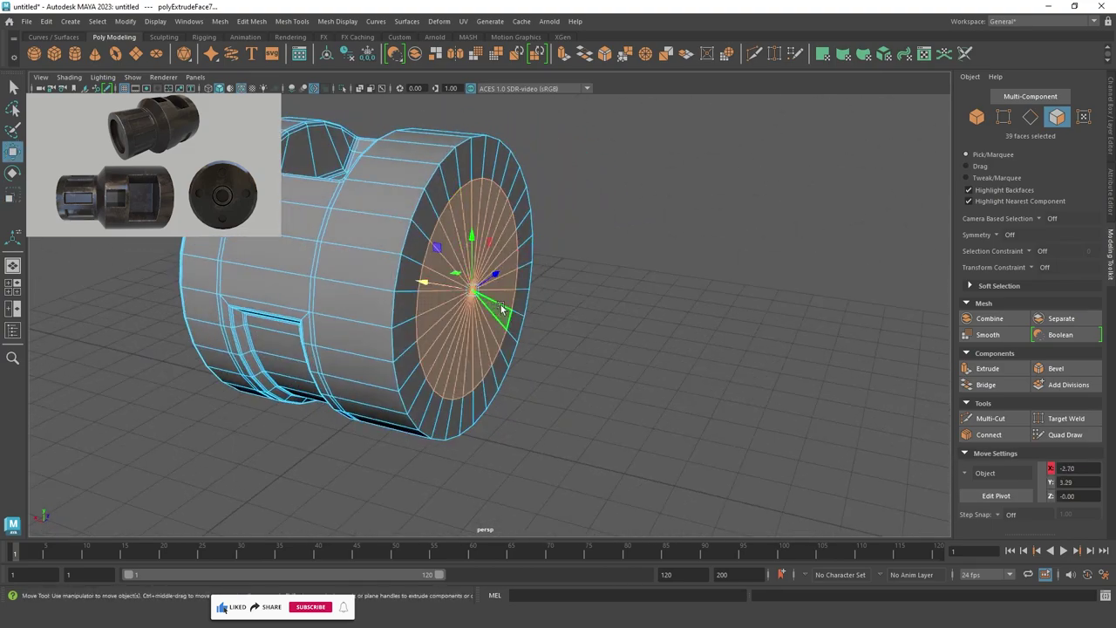
left_click_drag(436, 285, 520, 280)
left_click_drag(520, 281, 535, 314, "alt")
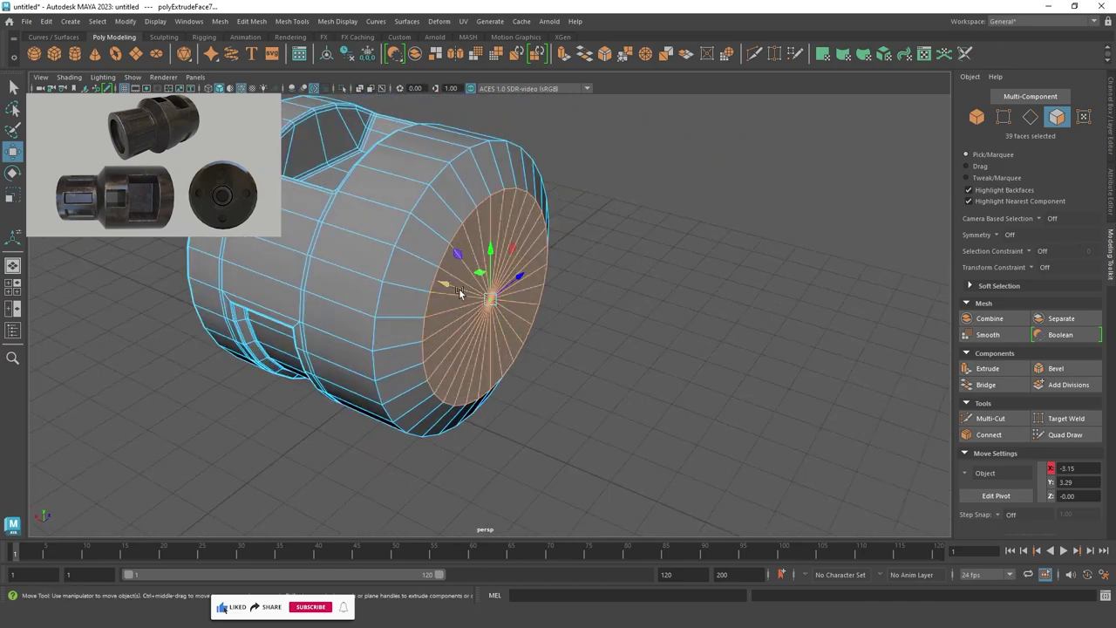
mouse_move(459, 293)
left_mouse_down()
mouse_move(503, 211)
mouse_move(410, 300)
mouse_move(507, 304)
mouse_move(374, 304)
left_mouse_up()
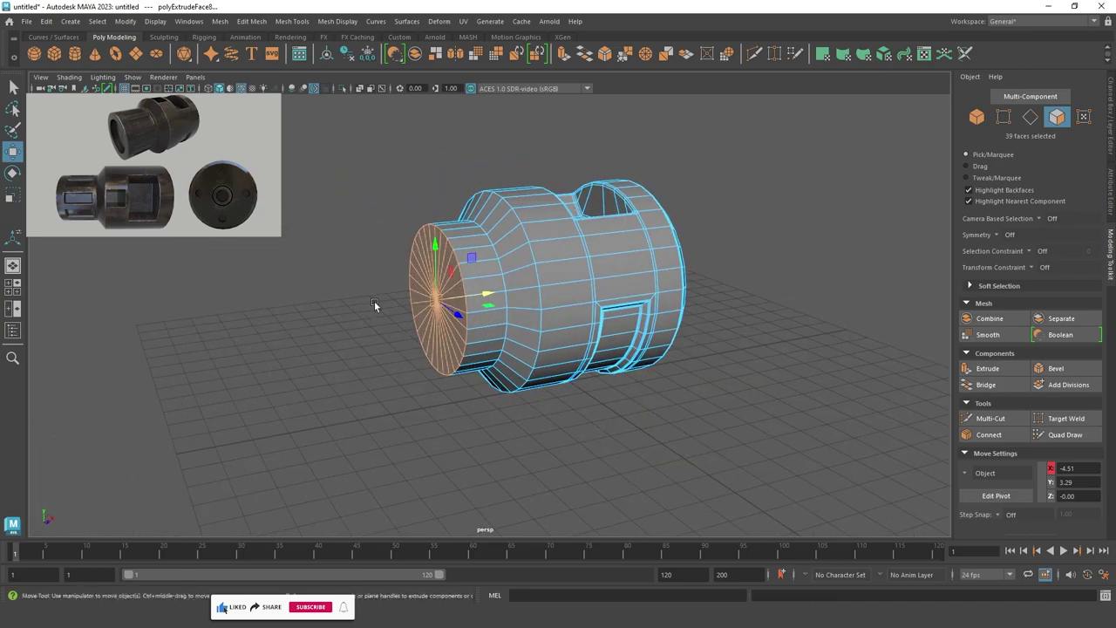
mouse_move(485, 297)
left_mouse_down("alt")
mouse_move(611, 305)
mouse_move(536, 314)
mouse_move(550, 314)
left_mouse_up("alt")
left_click_drag(606, 235, 426, 298, "alt")
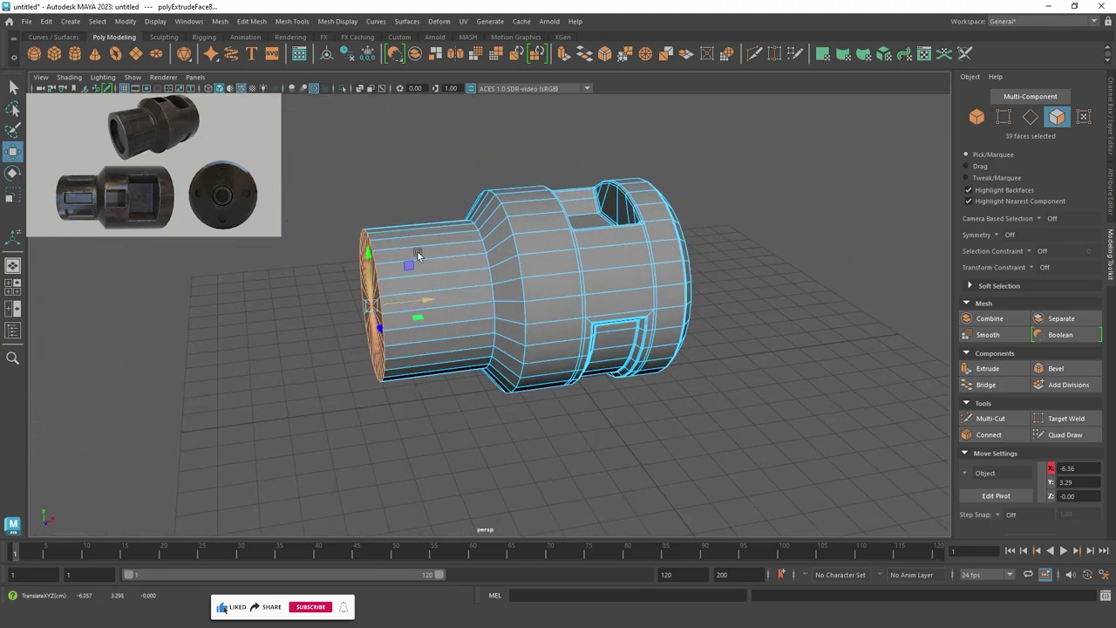
left_click_drag(417, 250, 475, 253, "alt")
scroll(558, 287, "up", 3)
scroll(546, 295, "up", 3)
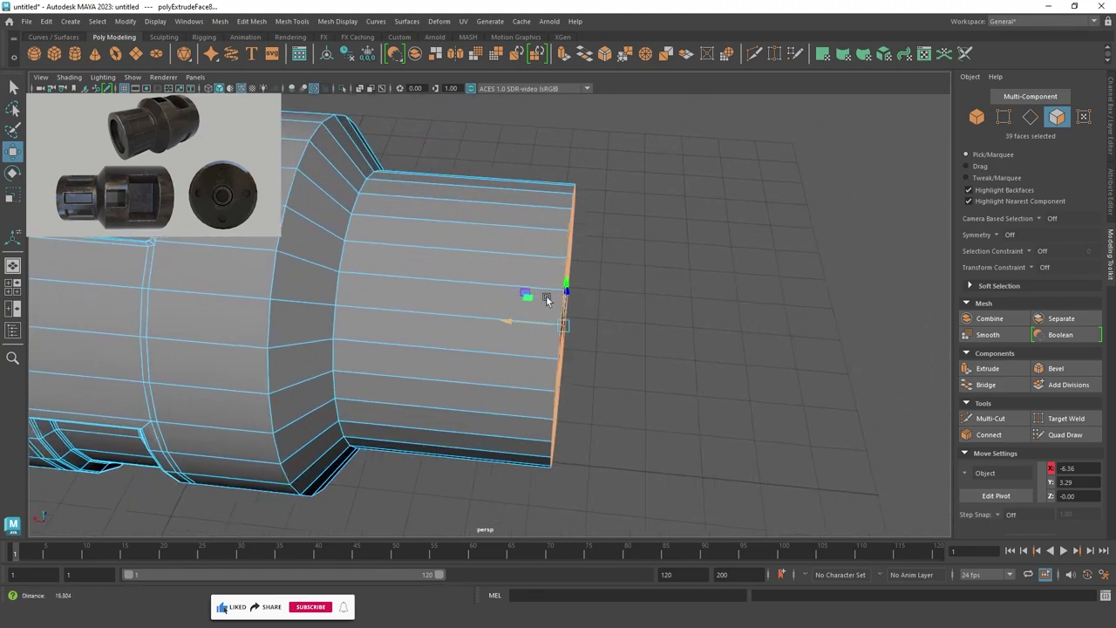
Leave Multi-Cut, switch the mesh to face mode and pick a first front-barrel face.
left_click(991, 418)
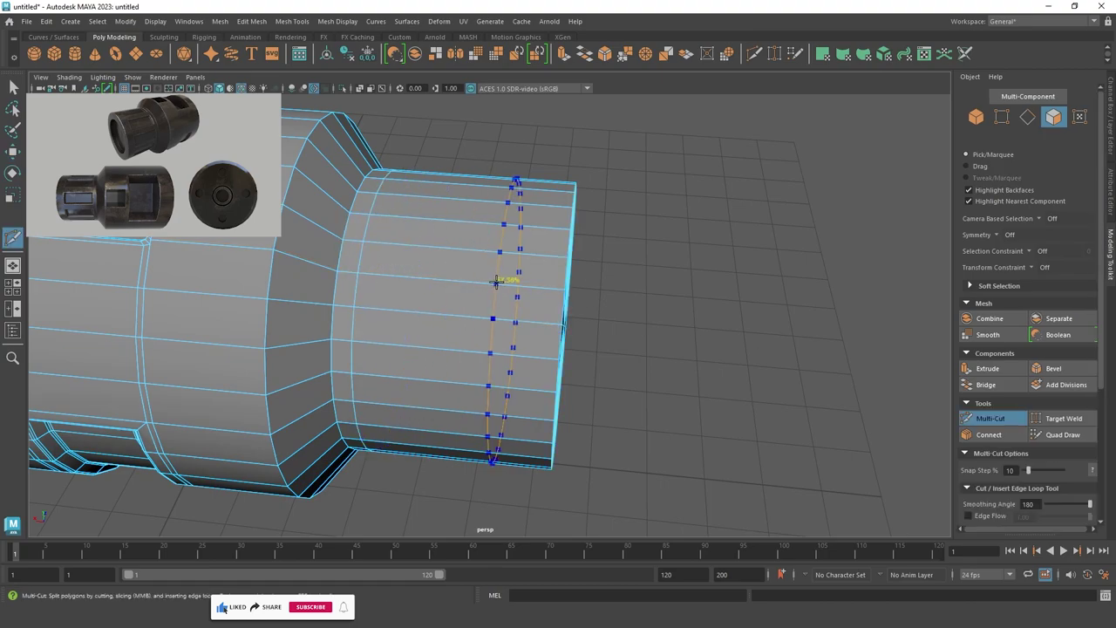
left_click_drag(643, 287, 488, 288, "alt")
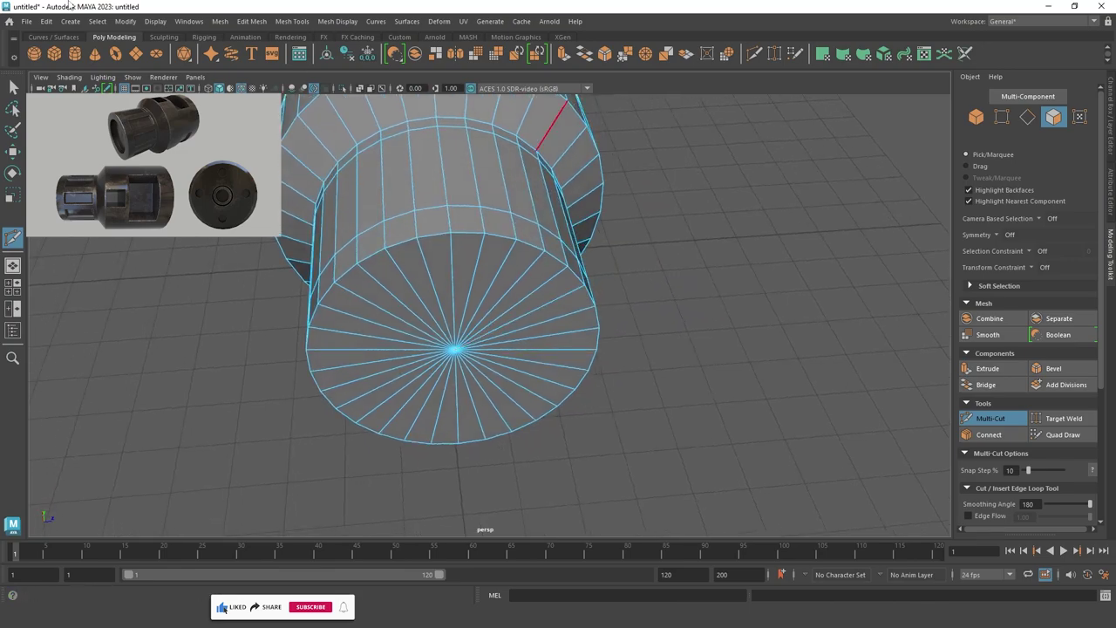
key("q")
right_click(425, 155)
left_click(455, 149)
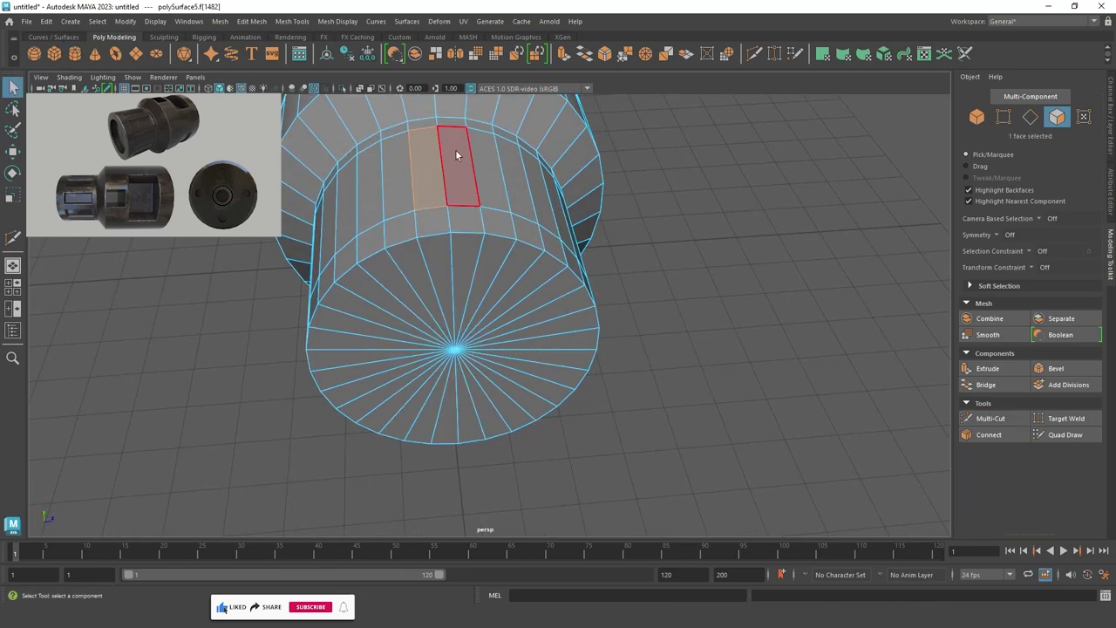
Add the lower and side face strips of the front barrel to the selection.
left_click_drag(610, 182, 562, 218, "alt")
left_click(544, 203, "shift")
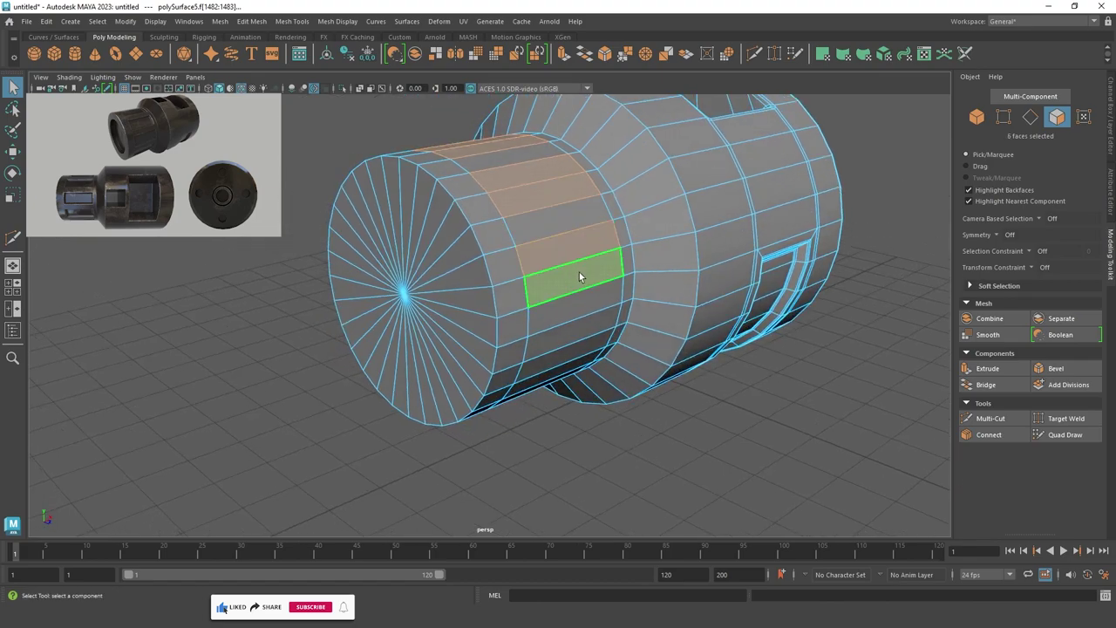
left_click_drag(579, 276, 531, 217, "alt")
left_click(546, 319, "shift")
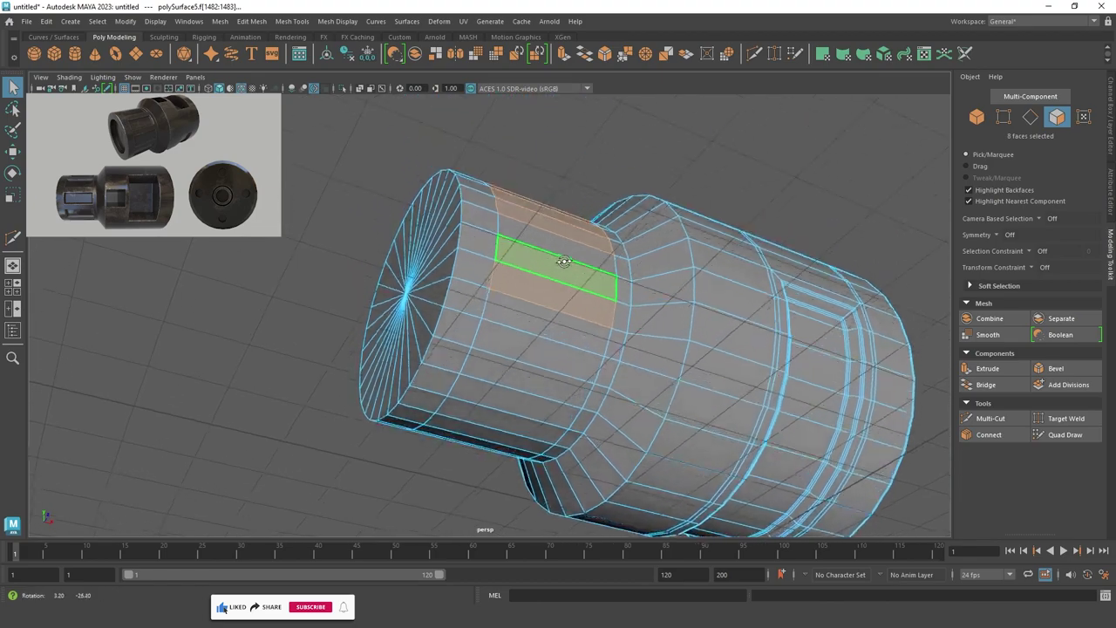
mouse_move(546, 318)
left_mouse_down("alt")
mouse_move(518, 349)
mouse_move(603, 269)
mouse_move(490, 343)
left_mouse_up("alt")
left_click(518, 349, "shift")
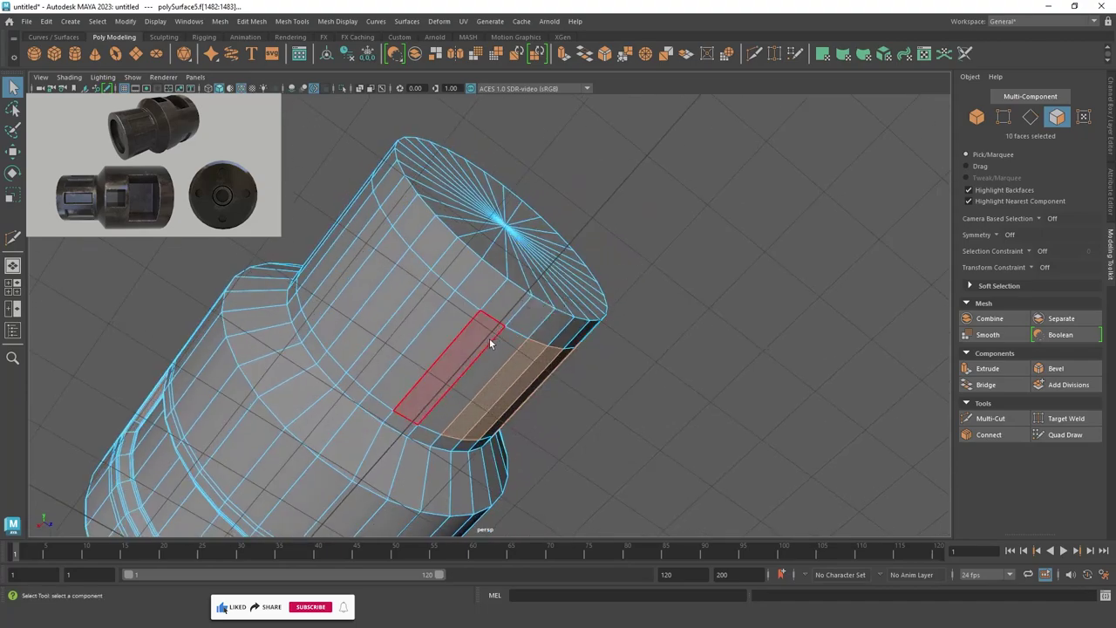
Add the upper and top barrel strips until 20 faces are selected.
left_click(471, 336, "shift")
left_click(424, 315, "shift")
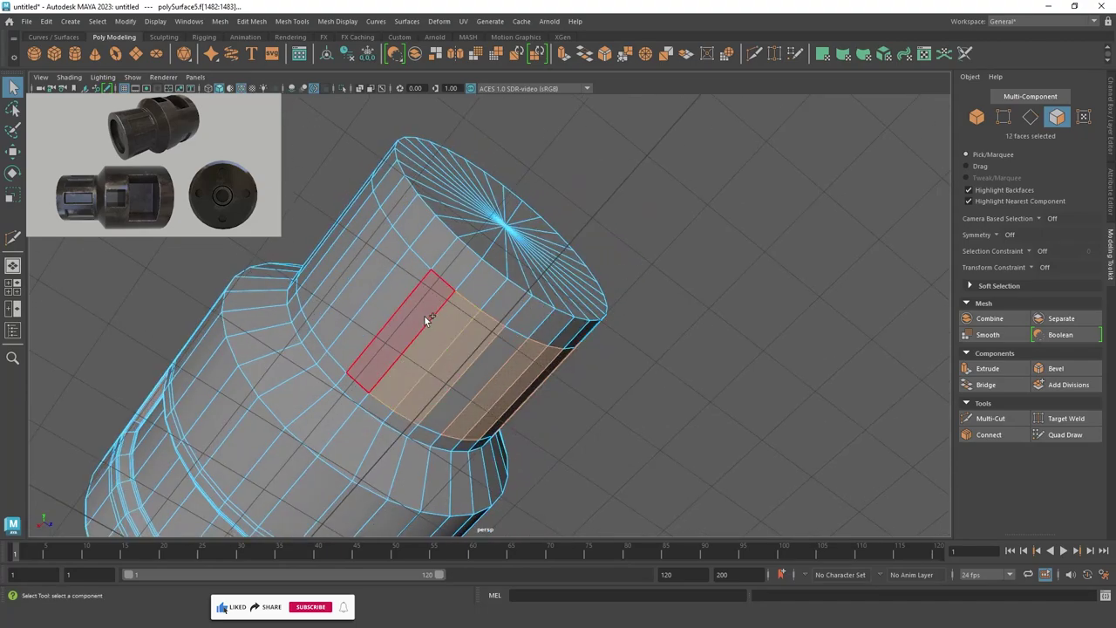
left_click(388, 285, "shift")
left_click(357, 305, "shift")
left_click_drag(483, 332, 411, 303, "alt")
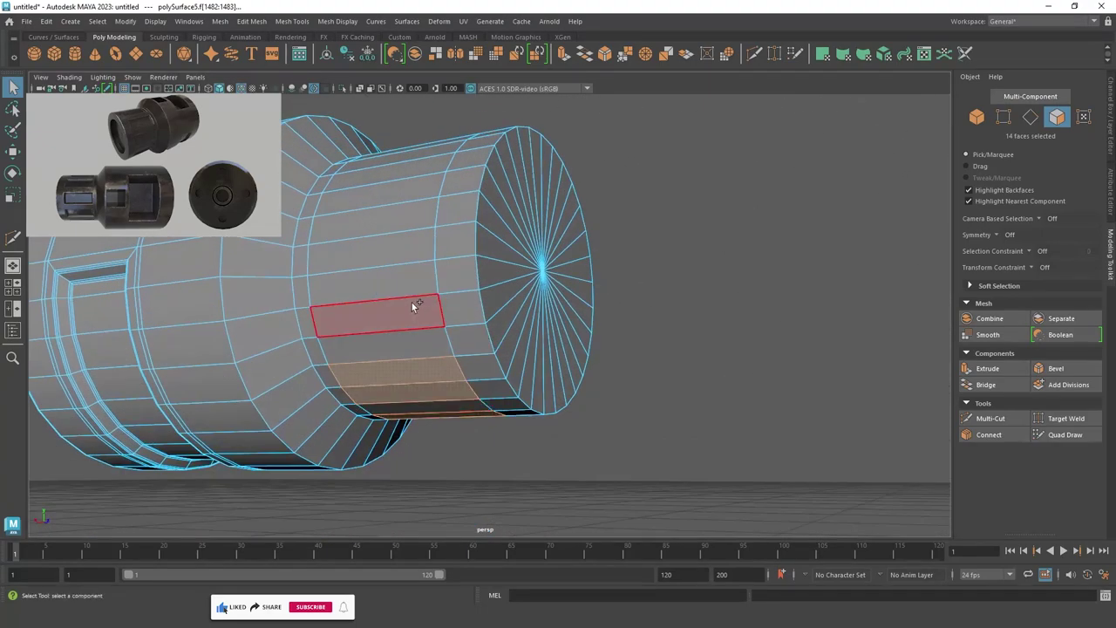
left_click(410, 189, "shift")
mouse_move(410, 188)
left_mouse_down("alt")
mouse_move(452, 284)
mouse_move(526, 240)
mouse_move(499, 285)
mouse_move(585, 123)
left_mouse_up("alt")
left_click(404, 307, "shift")
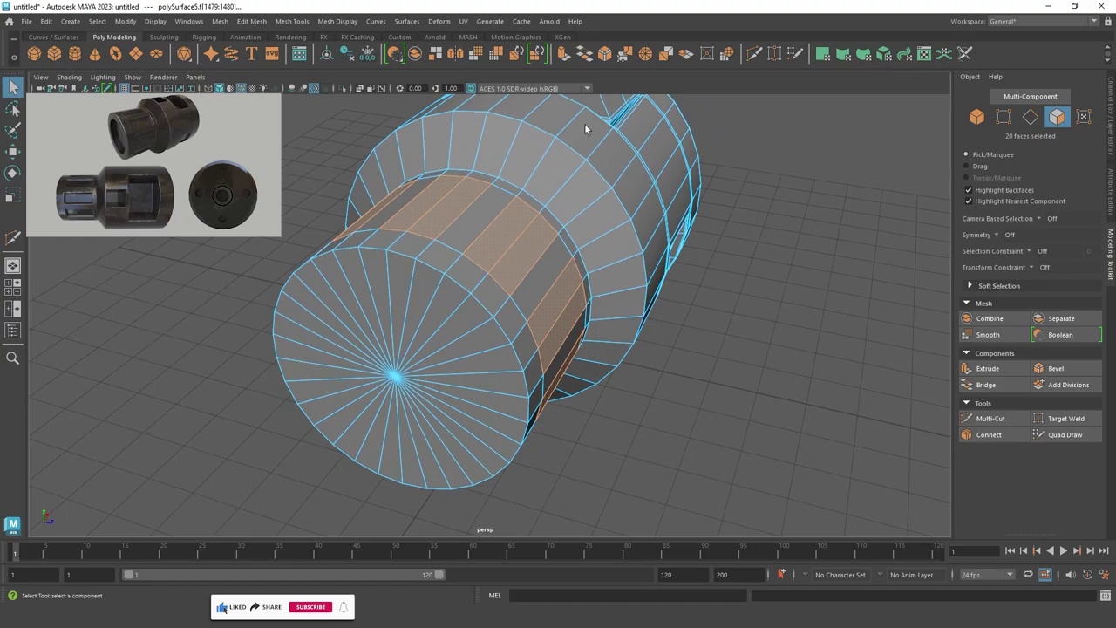
Extrude the selected strips inward with thickness -0.13 and offset 0.08.
left_click(565, 55)
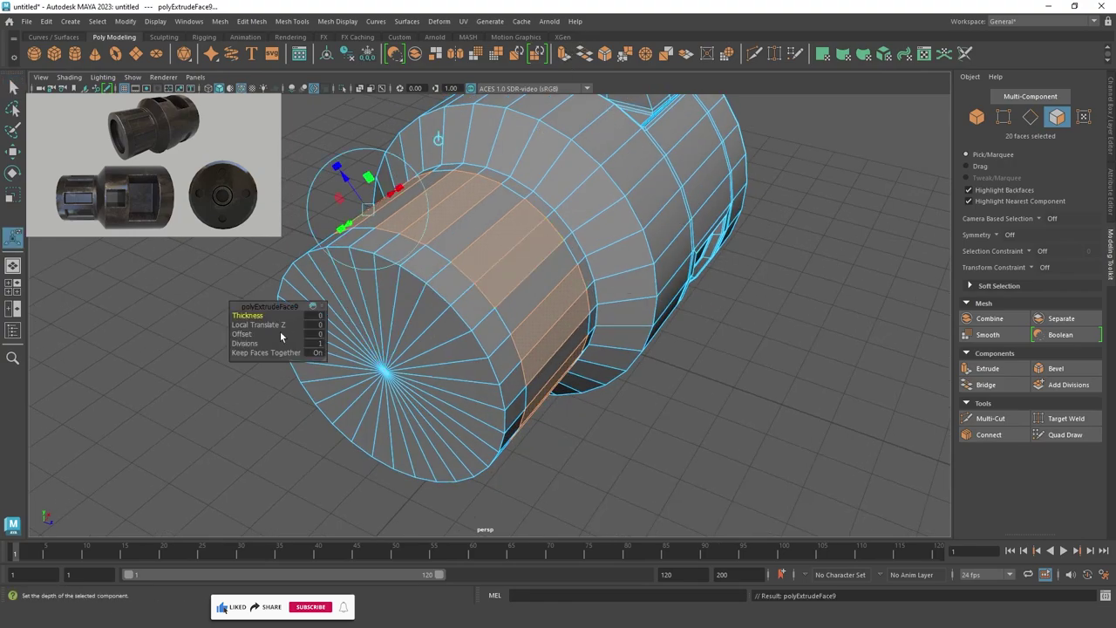
left_click_drag(247, 314, 223, 316)
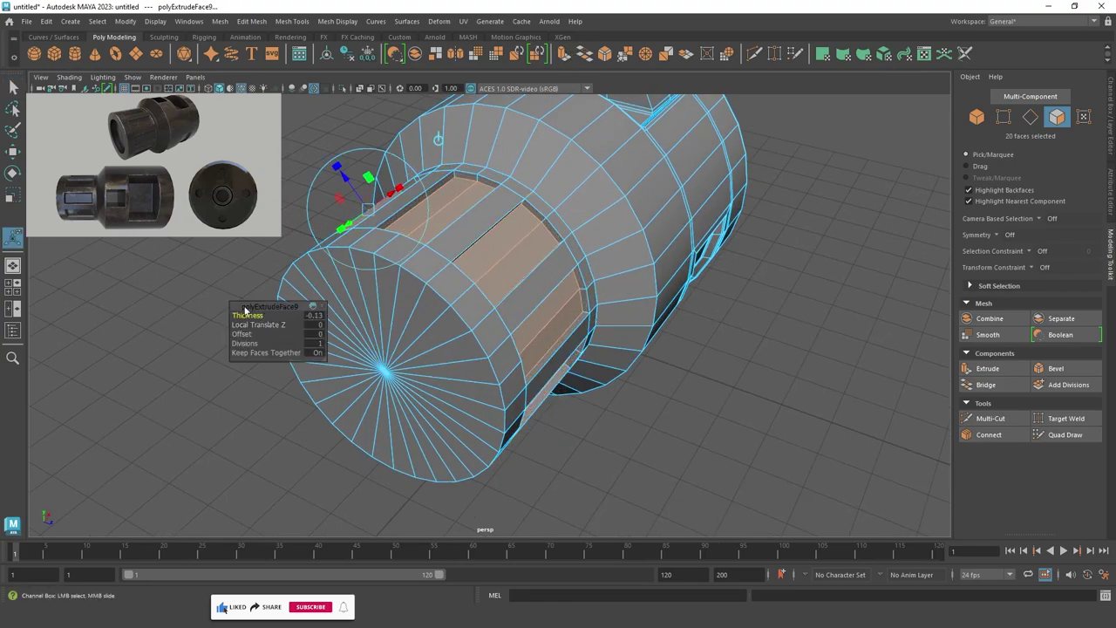
mouse_move(454, 288)
left_mouse_down("alt")
mouse_move(529, 248)
mouse_move(559, 253)
left_mouse_up("alt")
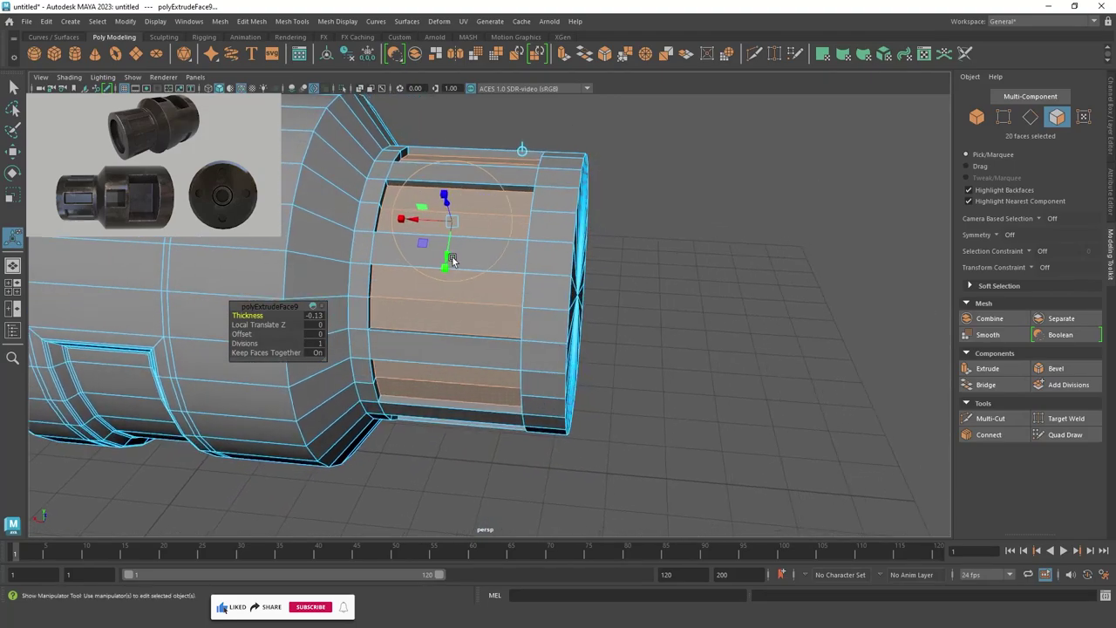
right_click_drag(559, 253, 564, 253, "alt")
left_click_drag(564, 253, 515, 294, "alt")
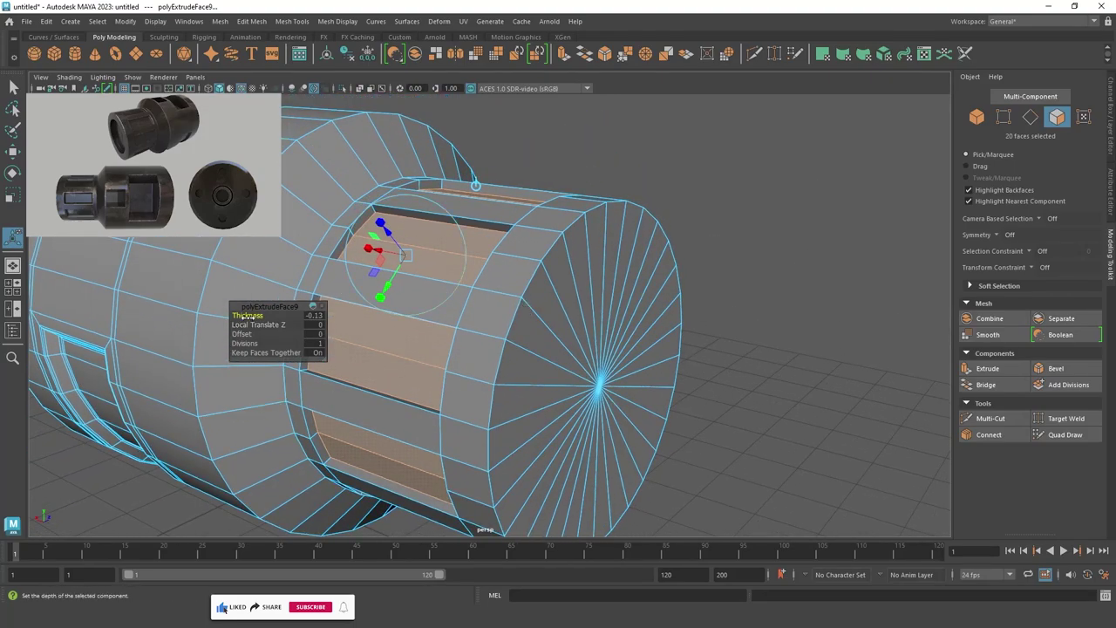
mouse_move(247, 315)
left_mouse_down()
mouse_move(241, 335)
mouse_move(245, 315)
left_mouse_up()
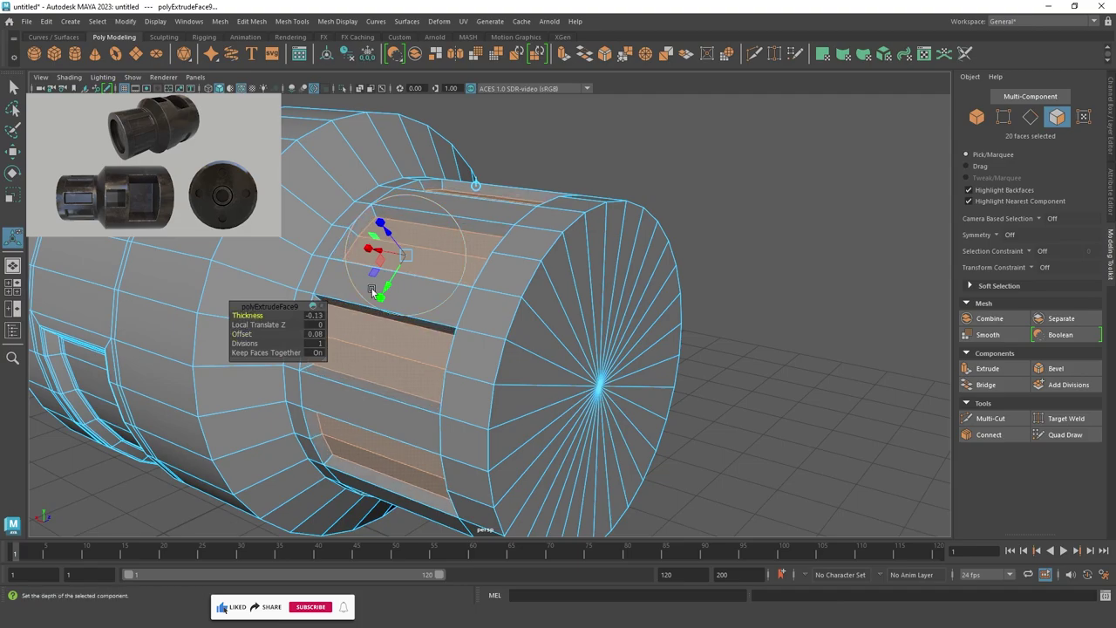
Return to object mode, deselect the mesh and inspect the new slots up close.
mouse_move(372, 293)
left_mouse_down("alt")
mouse_move(282, 327)
mouse_move(526, 231)
left_mouse_up("alt")
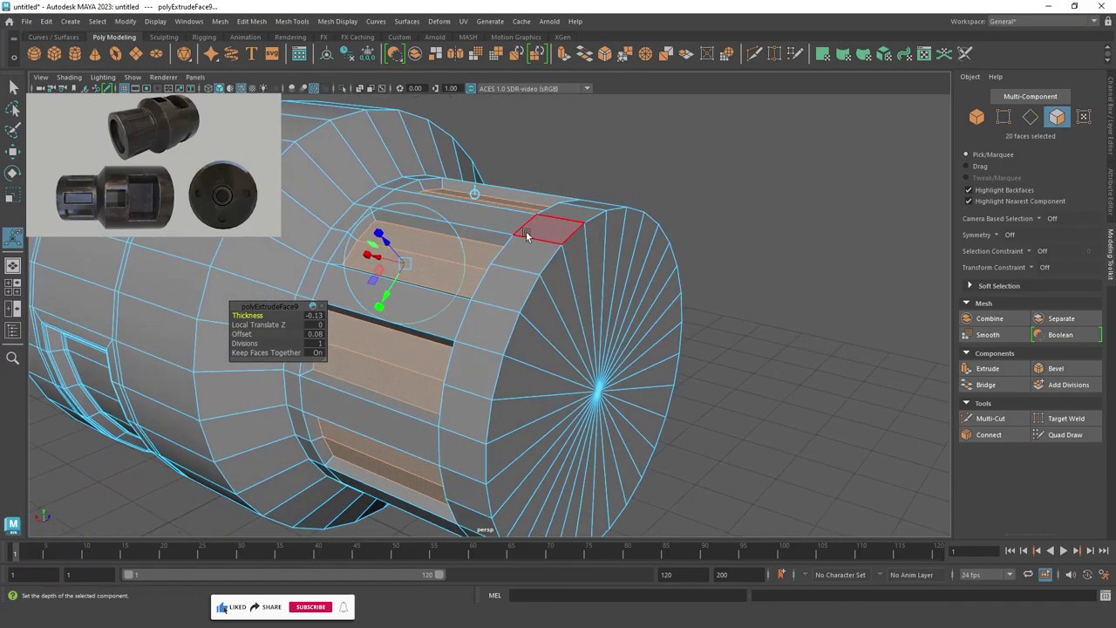
key("F8")
key("q")
left_click(807, 227)
mouse_move(808, 227)
left_mouse_down("alt")
mouse_move(578, 230)
mouse_move(548, 211)
left_mouse_up("alt")
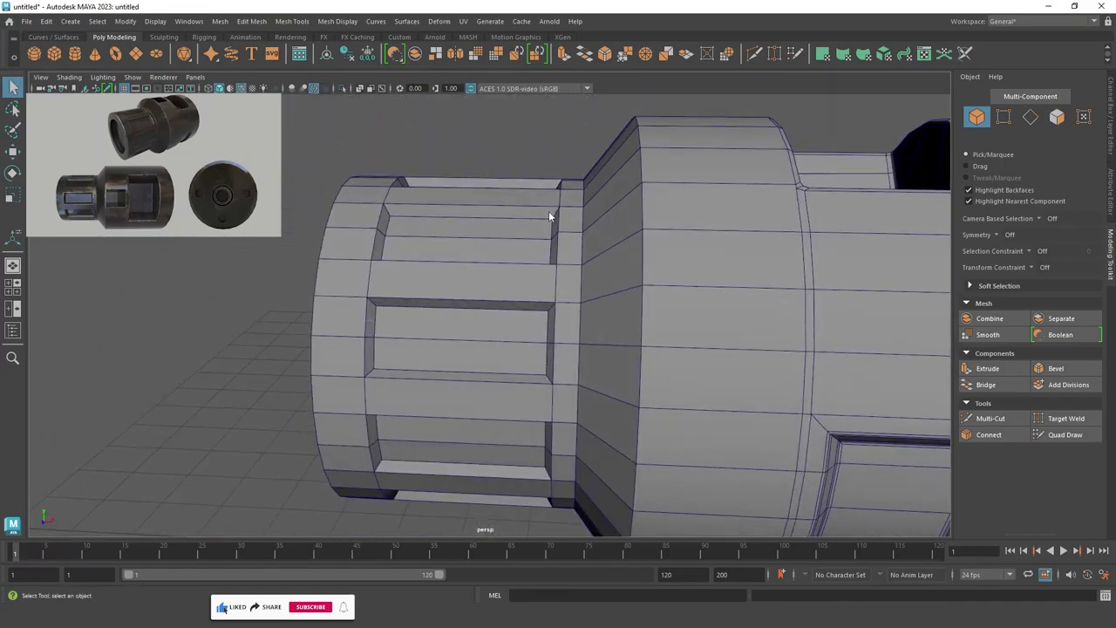
right_click_drag(549, 211, 604, 242)
scroll(605, 241, "up", 3)
scroll(566, 245, "up", 2)
double_click(506, 272)
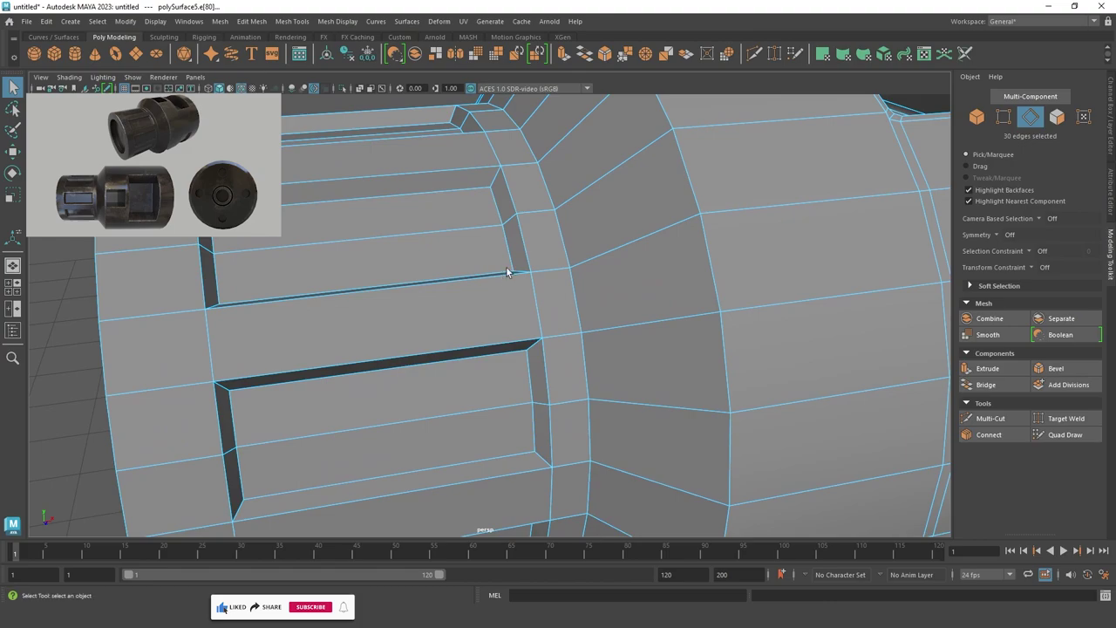
scroll(707, 264, "down", 3)
mouse_move(707, 264)
left_mouse_down("alt")
mouse_move(553, 199)
mouse_move(704, 332)
mouse_move(561, 273)
mouse_move(540, 292)
mouse_move(577, 302)
mouse_move(540, 270)
mouse_move(616, 280)
mouse_move(569, 299)
mouse_move(482, 234)
left_mouse_up("alt")
Position the cube above the mesh using the side and four-pane orthographic views.
key("F8")
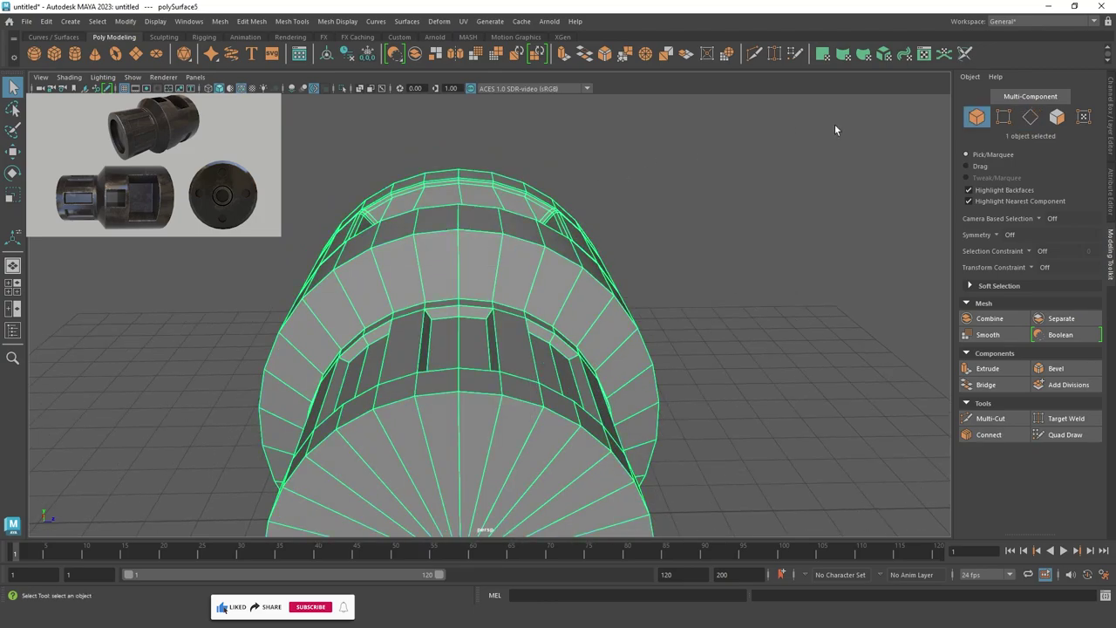
key("space")
left_click_drag(564, 196, 575, 262)
left_click_drag(710, 241, 609, 241)
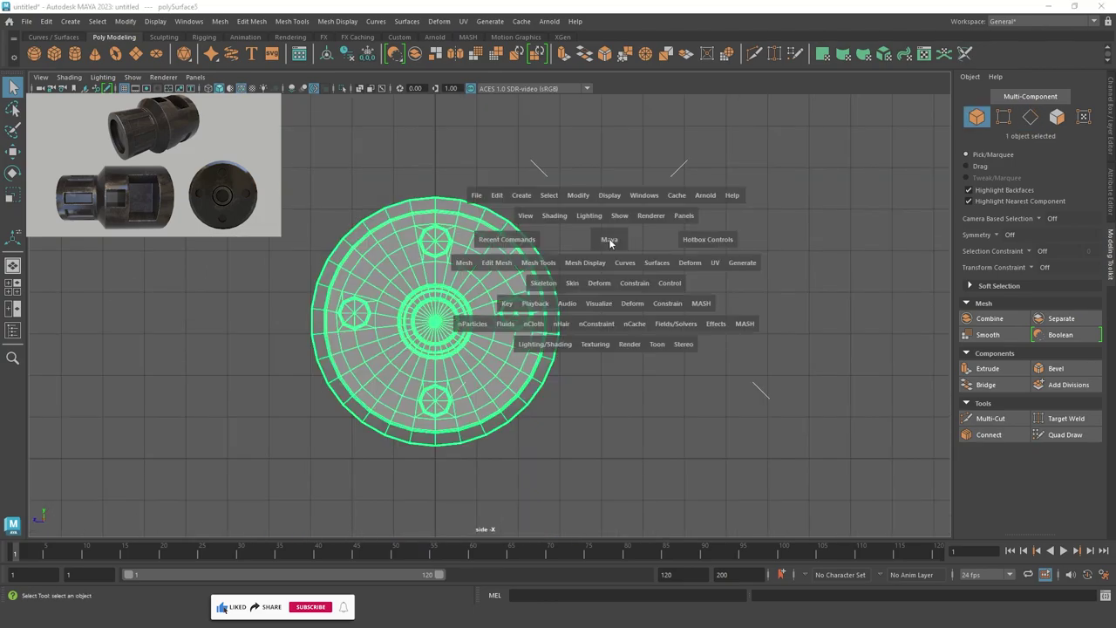
key("space")
key("space")
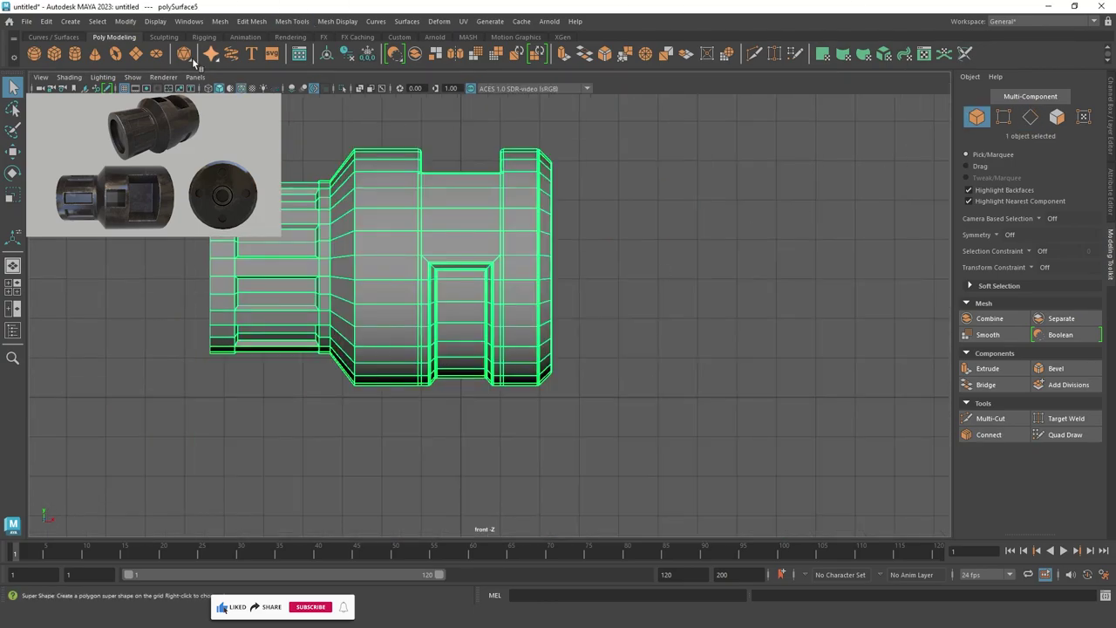
key("w")
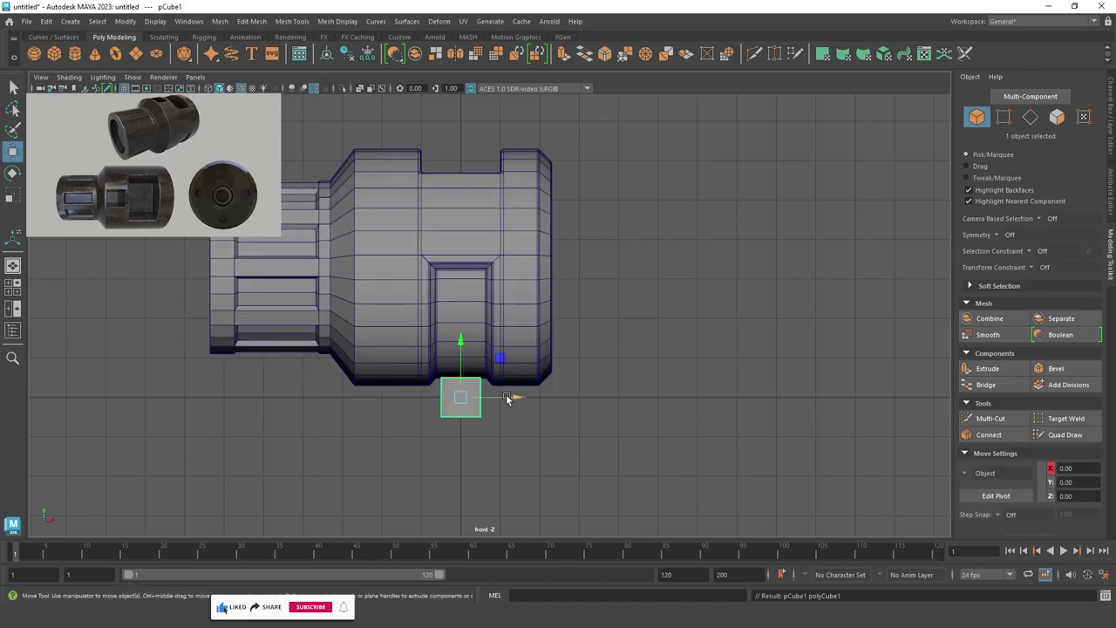
left_click_drag(506, 394, 406, 397)
left_click_drag(362, 367, 389, 150)
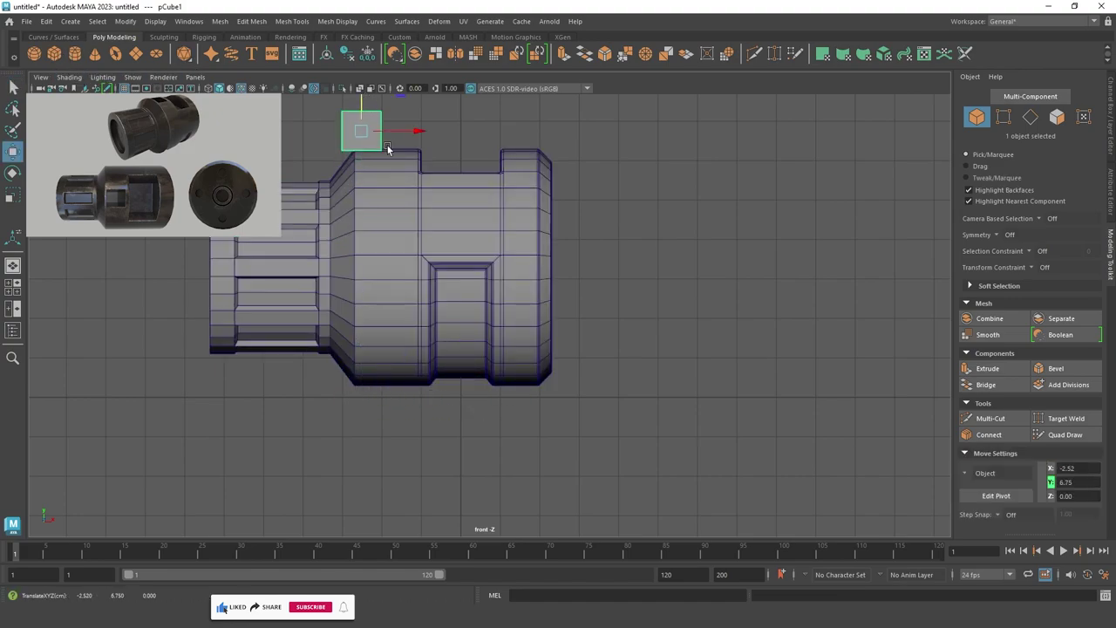
key("space")
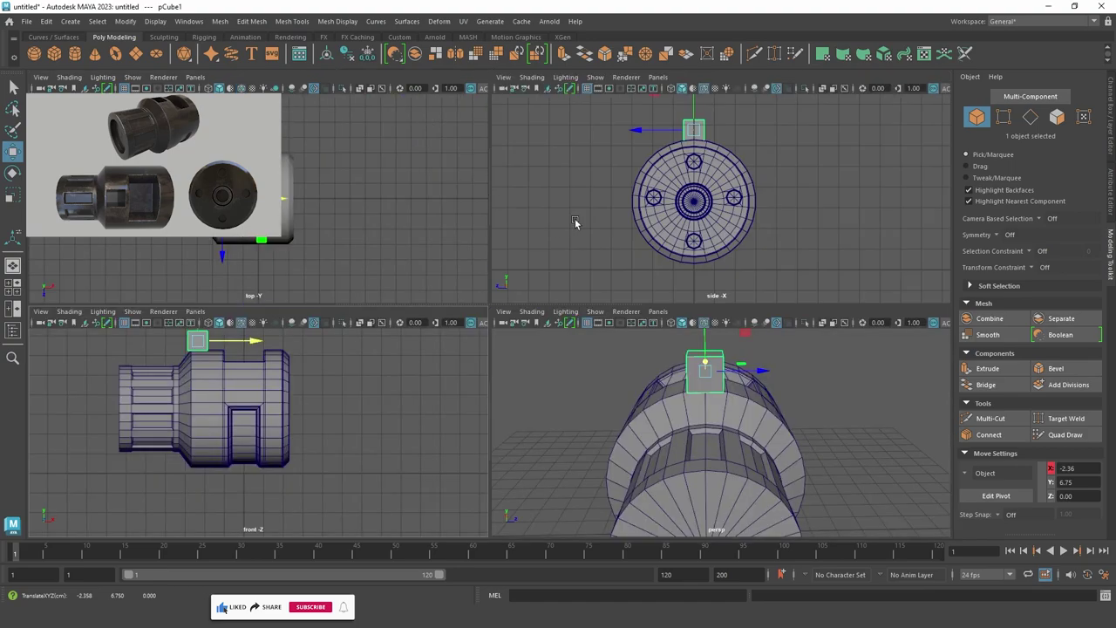
key("space")
scroll(369, 224, "up", 3)
Resize the cube, move it along the barrel and lower it onto the mesh top.
key("r")
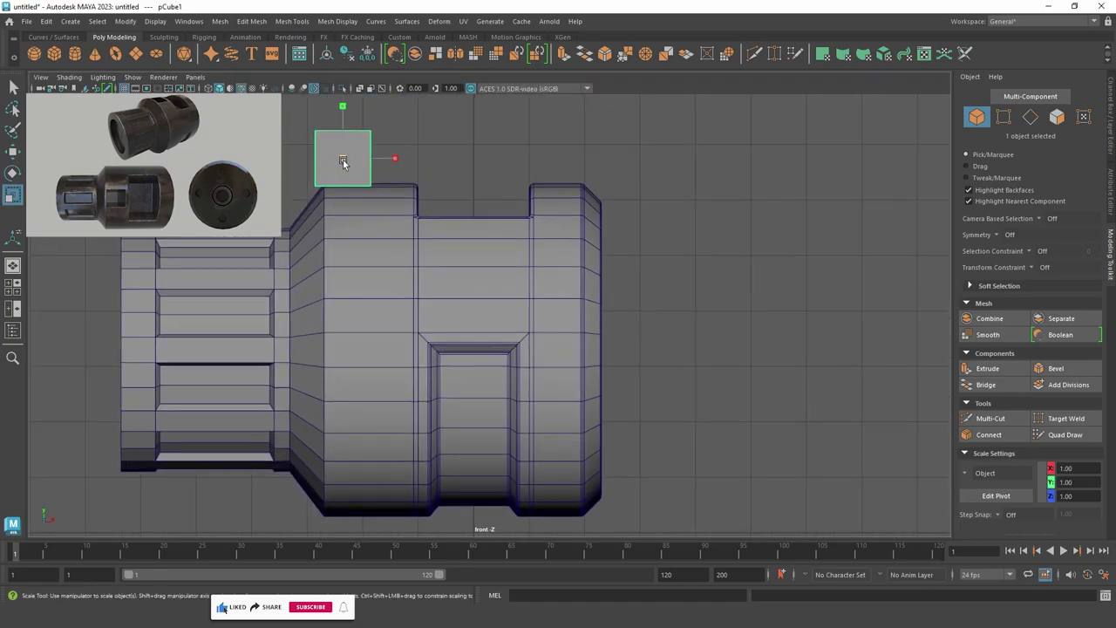
left_click_drag(345, 159, 363, 175)
key("space")
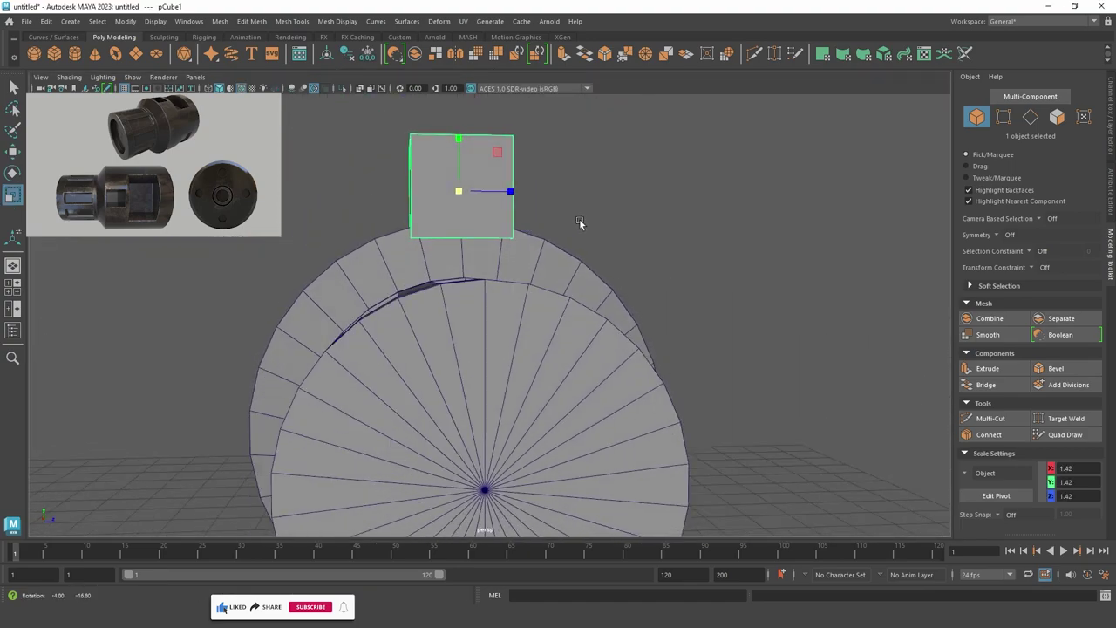
mouse_move(581, 226)
left_mouse_down("alt")
mouse_move(558, 318)
mouse_move(592, 279)
mouse_move(559, 277)
mouse_move(568, 300)
left_mouse_up("alt")
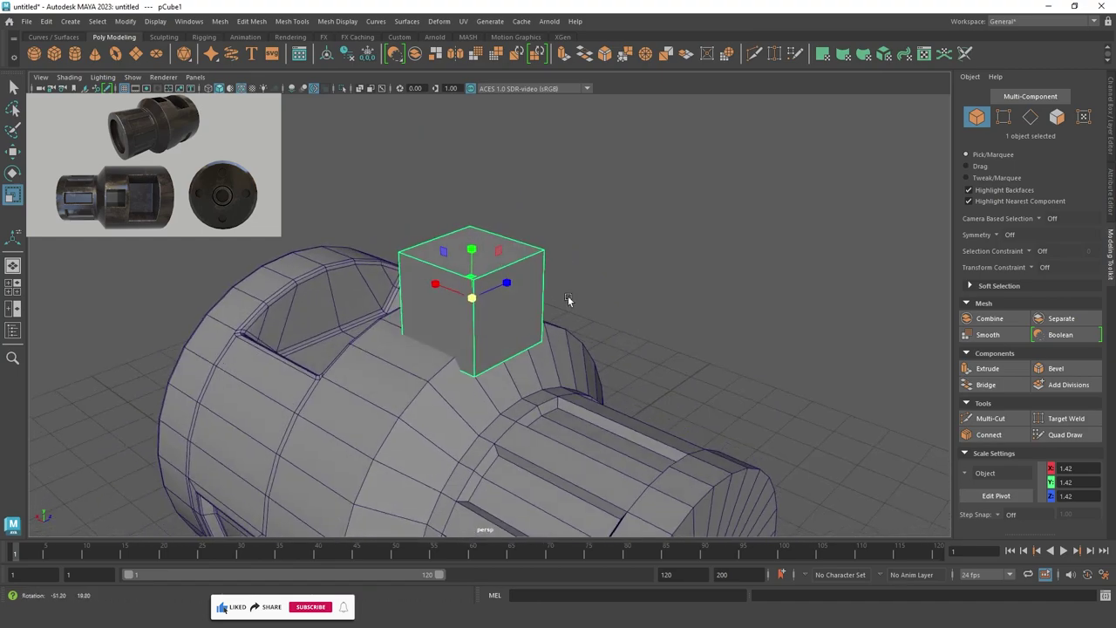
mouse_move(489, 349)
left_mouse_down("alt")
mouse_move(452, 283)
mouse_move(573, 326)
mouse_move(506, 320)
left_mouse_up("alt")
key("w")
mouse_move(495, 276)
left_mouse_down()
mouse_move(539, 276)
mouse_move(462, 253)
mouse_move(656, 304)
left_mouse_up()
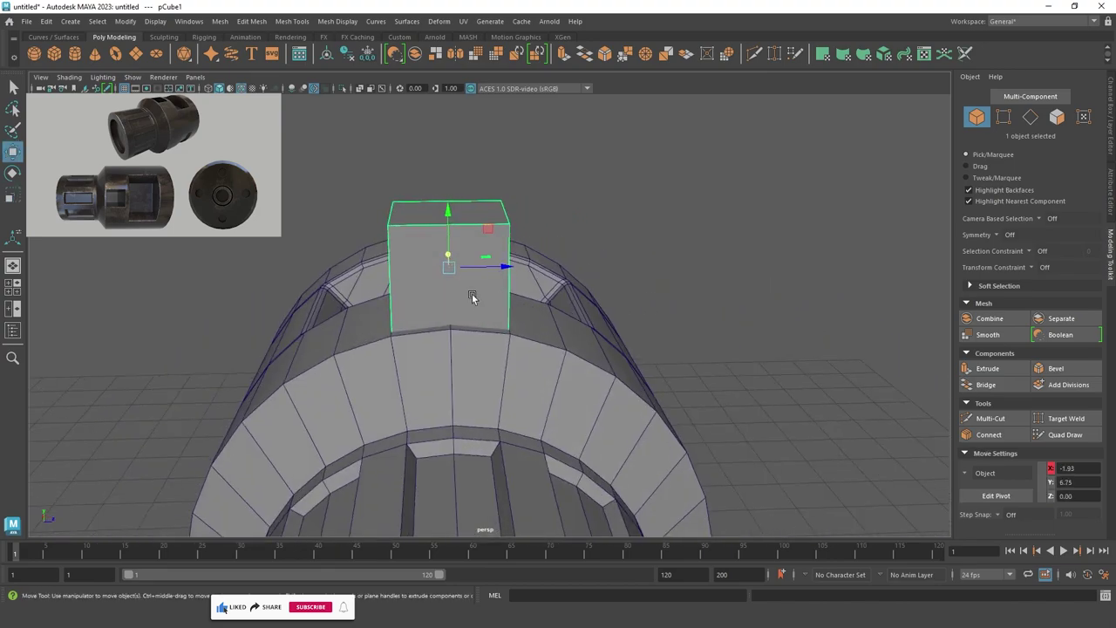
mouse_move(471, 298)
left_mouse_down("alt")
mouse_move(486, 312)
mouse_move(454, 288)
mouse_move(515, 314)
mouse_move(525, 299)
mouse_move(422, 279)
mouse_move(446, 257)
left_mouse_up("alt")
mouse_move(451, 217)
left_mouse_down()
mouse_move(451, 262)
mouse_move(532, 288)
mouse_move(471, 301)
mouse_move(442, 182)
left_mouse_up()
Stretch the box tall through the cylinder, then Boolean Difference it from the cylinder.
key("r")
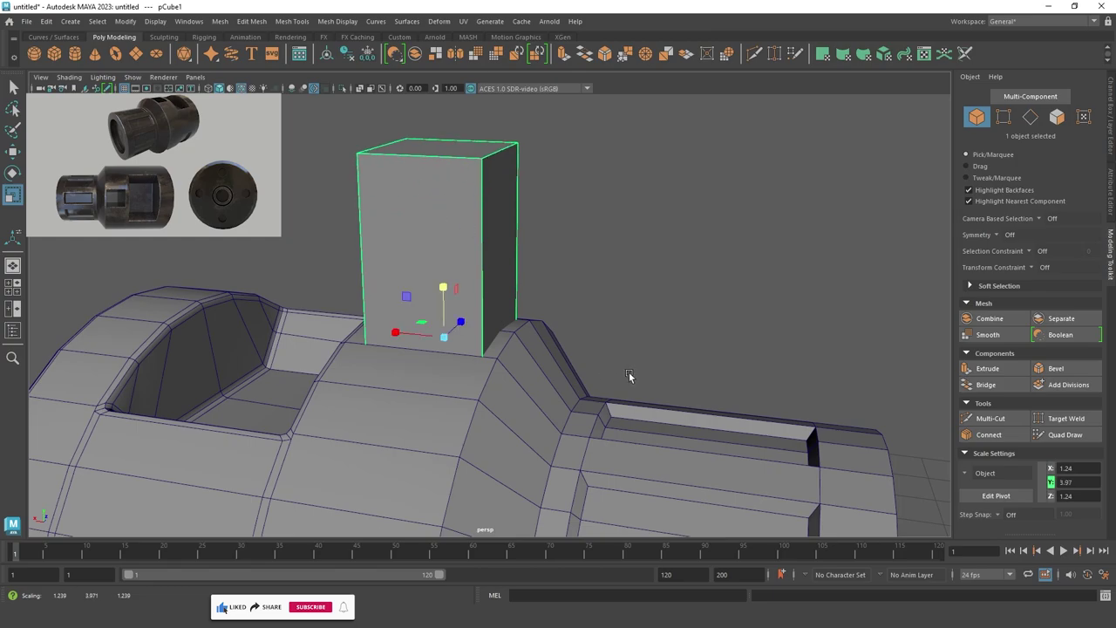
right_click_drag(628, 375, 367, 233, "alt")
mouse_move(367, 232)
left_mouse_down("alt")
mouse_move(364, 283)
mouse_move(316, 273)
left_mouse_up("alt")
right_click_drag(316, 273, 503, 345, "alt")
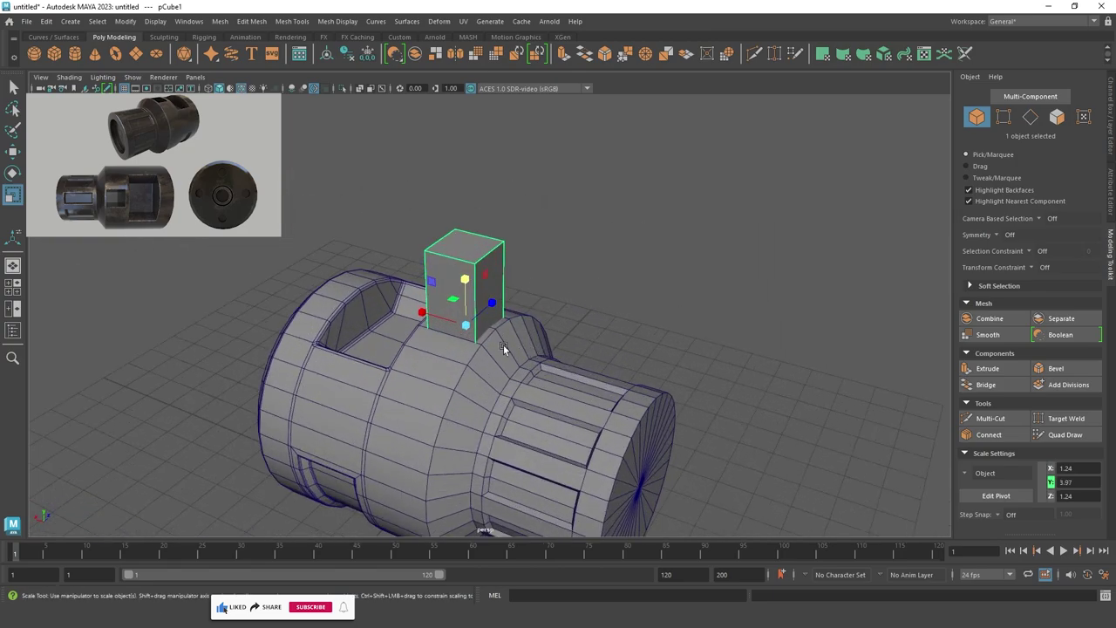
left_click_drag(462, 288, 463, 157)
key("w")
left_click_drag(466, 301, 482, 438)
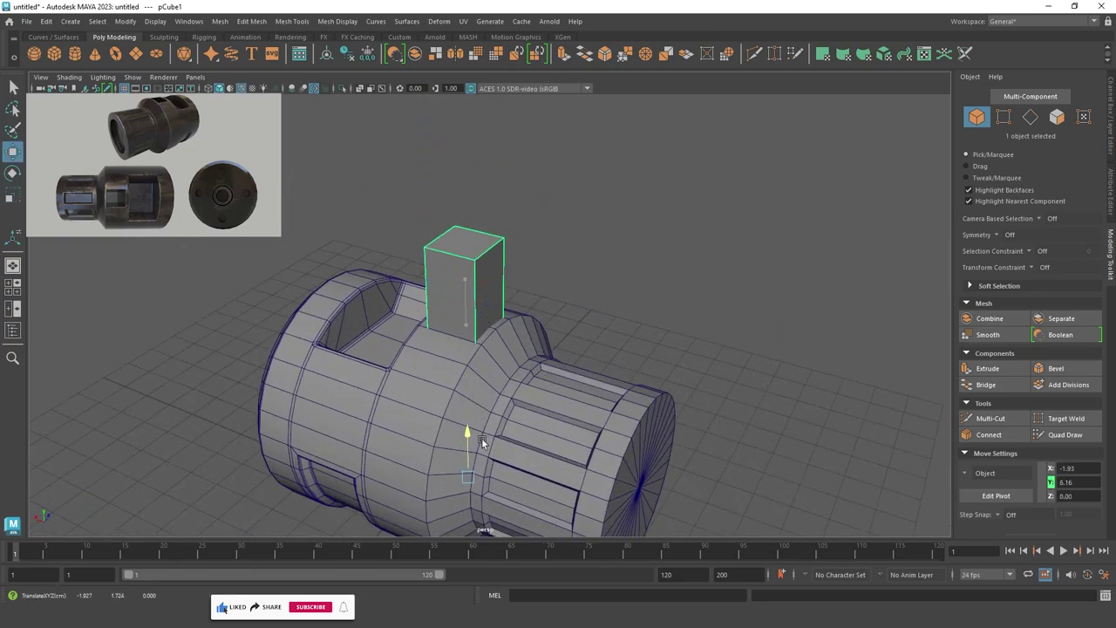
right_click_drag(482, 438, 401, 280, "alt")
mouse_move(400, 285)
left_mouse_down("alt")
mouse_move(274, 268)
mouse_move(349, 288)
left_mouse_up("alt")
mouse_move(482, 410)
left_mouse_down()
mouse_move(481, 319)
mouse_move(394, 332)
mouse_move(633, 436)
mouse_move(473, 306)
mouse_move(418, 333)
left_mouse_up()
left_click(418, 333, "shift")
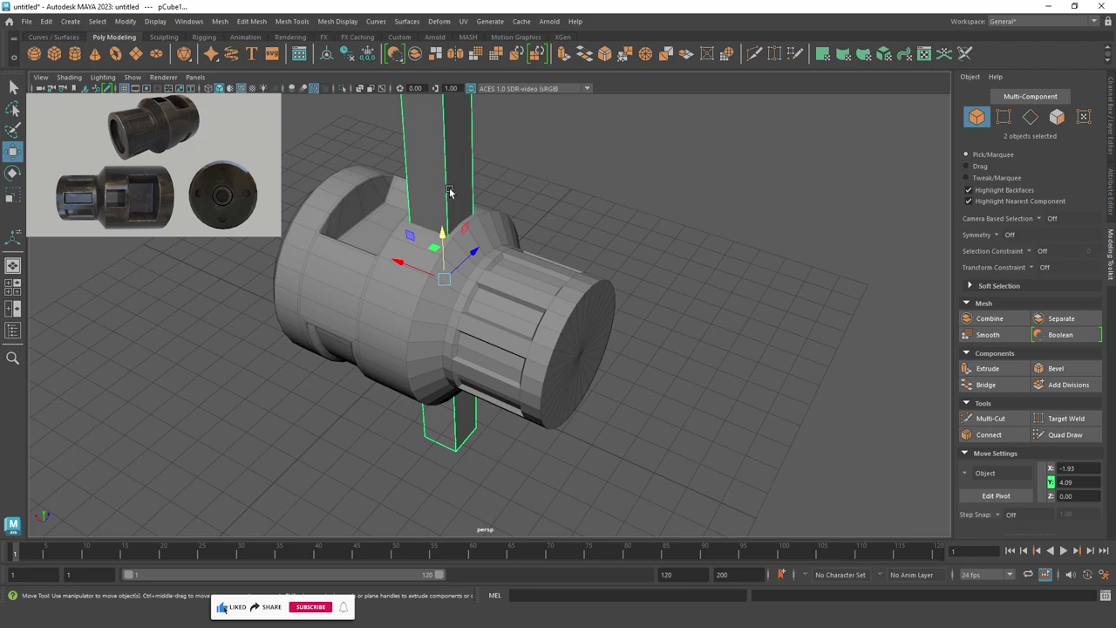
right_click_drag(449, 192, 536, 455, "shift")
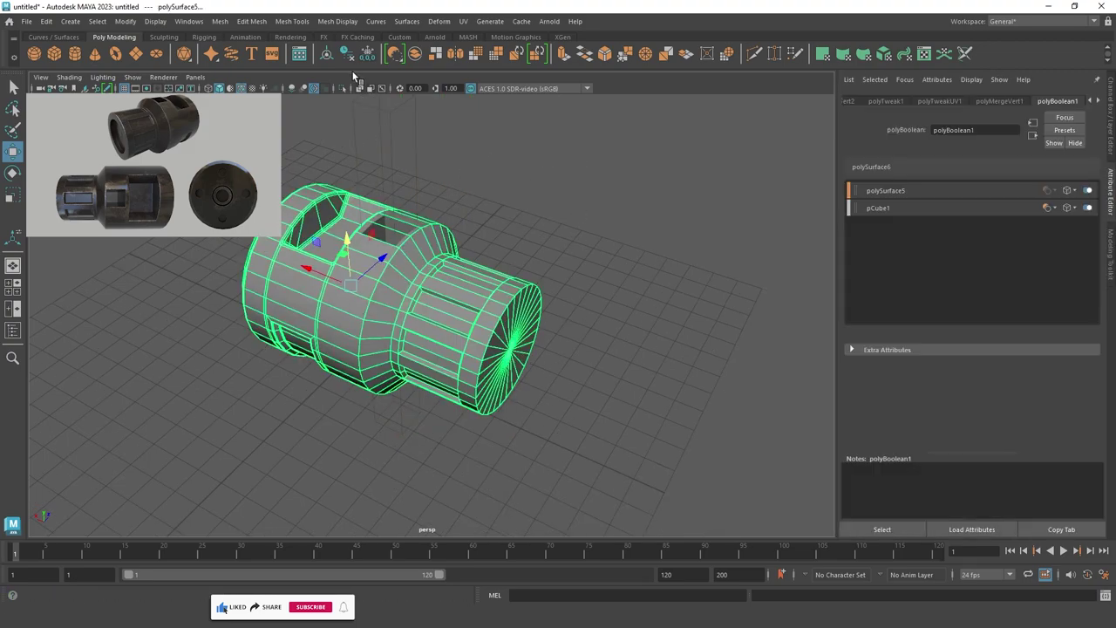
Reselect the merged mesh, enable Multi-Cut, and tumble around to inspect the square opening.
left_click(489, 131)
mouse_move(497, 164)
left_mouse_down("alt")
mouse_move(544, 245)
mouse_move(77, 310)
mouse_move(456, 299)
mouse_move(462, 287)
mouse_move(423, 300)
mouse_move(343, 287)
mouse_move(351, 248)
mouse_move(336, 377)
mouse_move(314, 314)
mouse_move(407, 373)
mouse_move(421, 261)
mouse_move(426, 332)
left_mouse_up("alt")
left_click(468, 338)
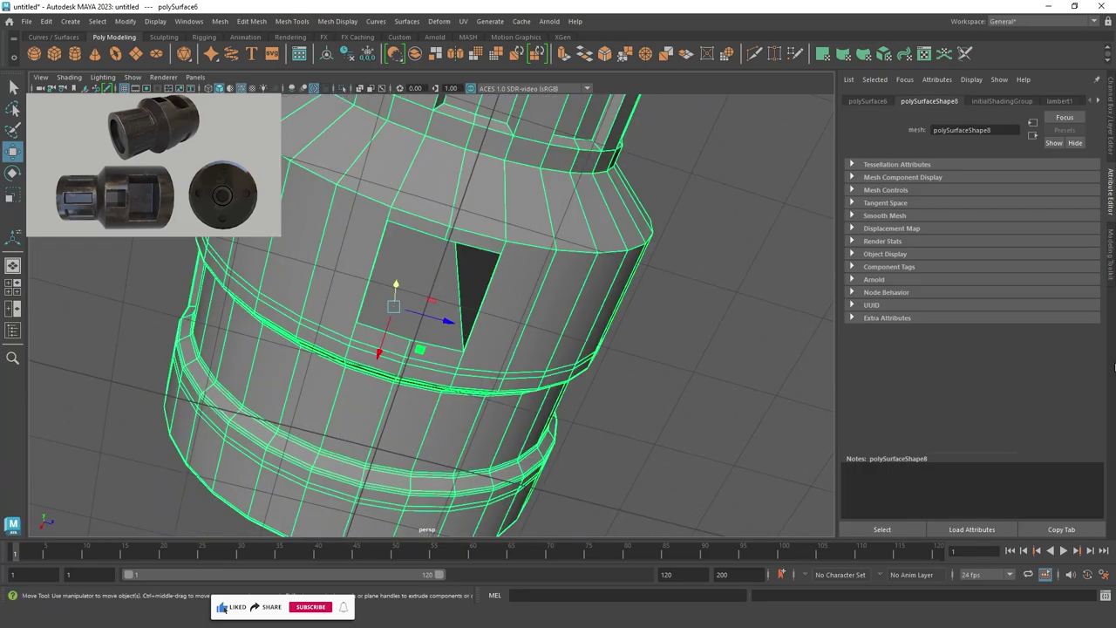
left_click(1112, 261)
left_click(990, 419)
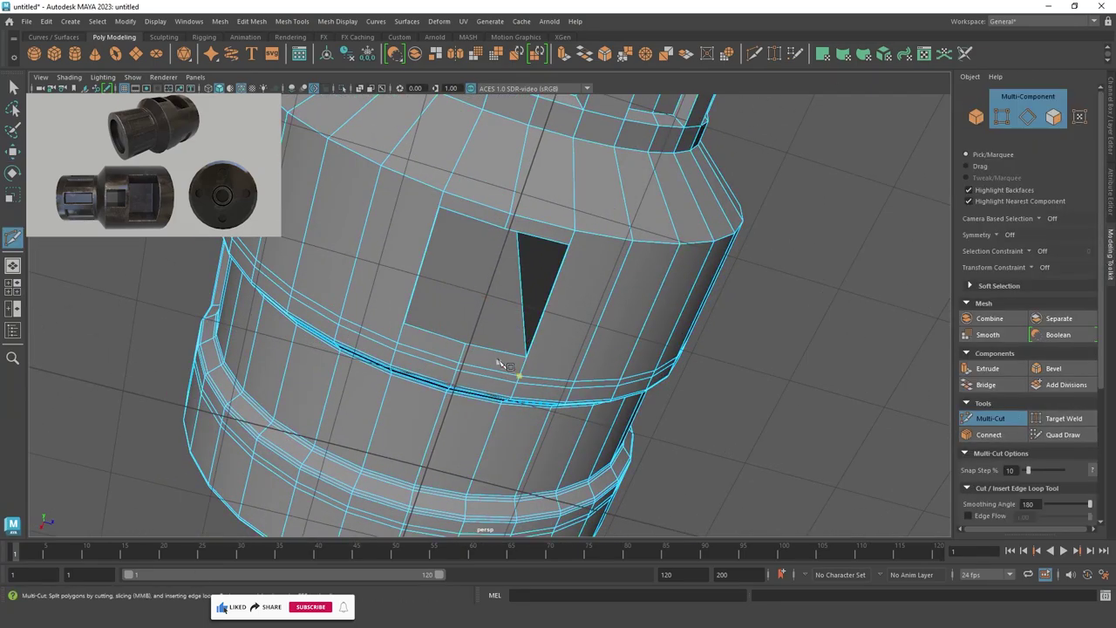
mouse_move(461, 344)
left_mouse_down("alt")
mouse_move(491, 456)
mouse_move(468, 467)
left_mouse_up("alt")
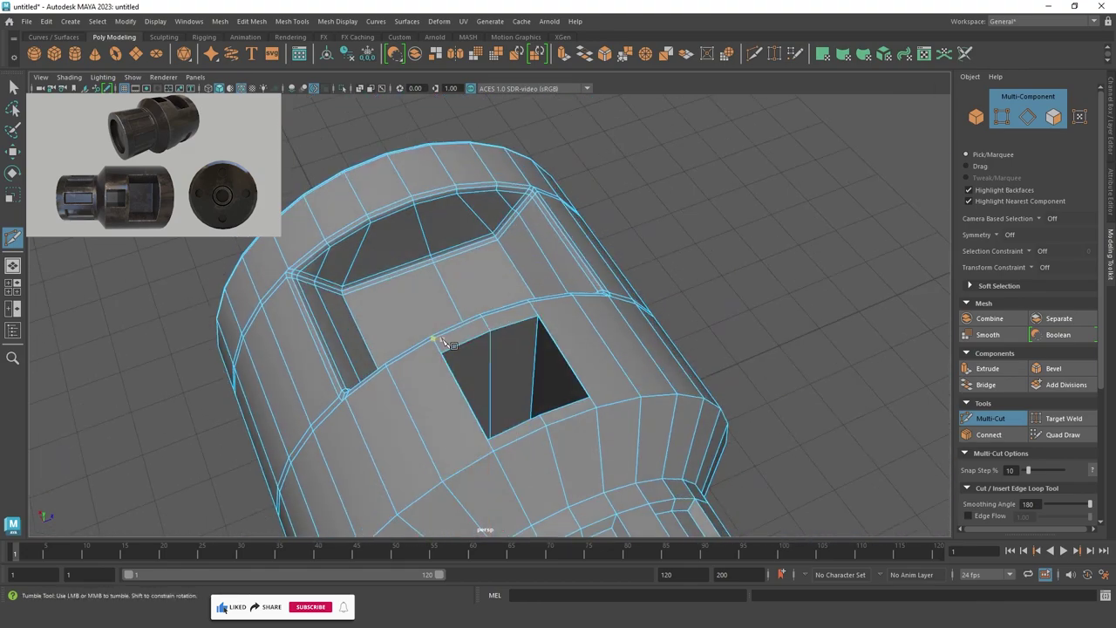
left_click_drag(478, 352, 680, 339, "alt")
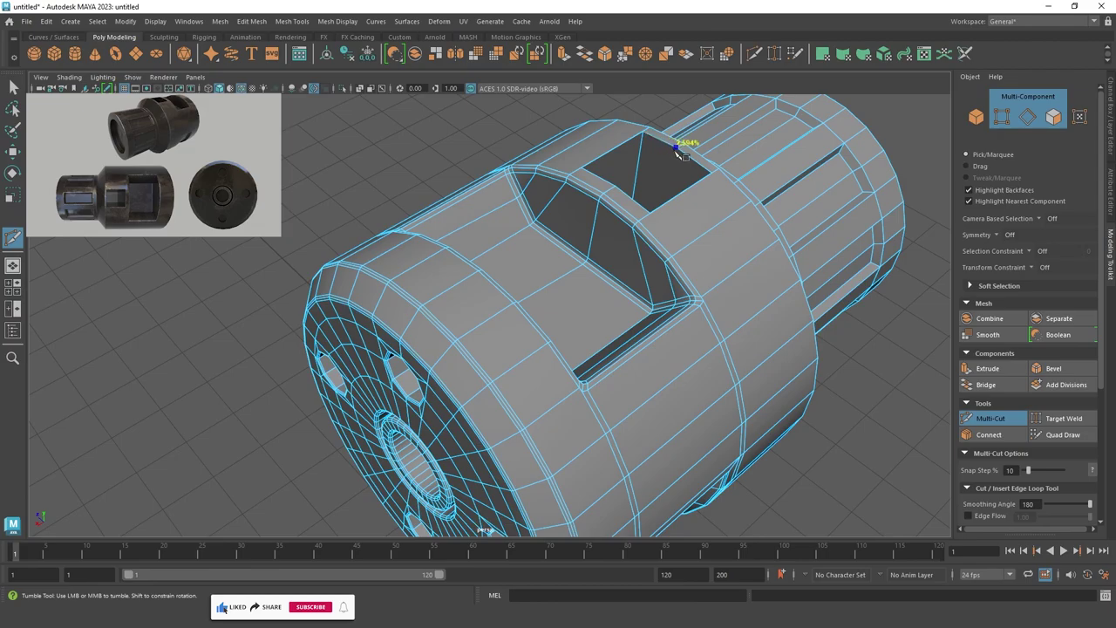
mouse_move(737, 218)
left_mouse_down("alt")
mouse_move(747, 125)
mouse_move(611, 375)
mouse_move(628, 349)
left_mouse_up("alt")
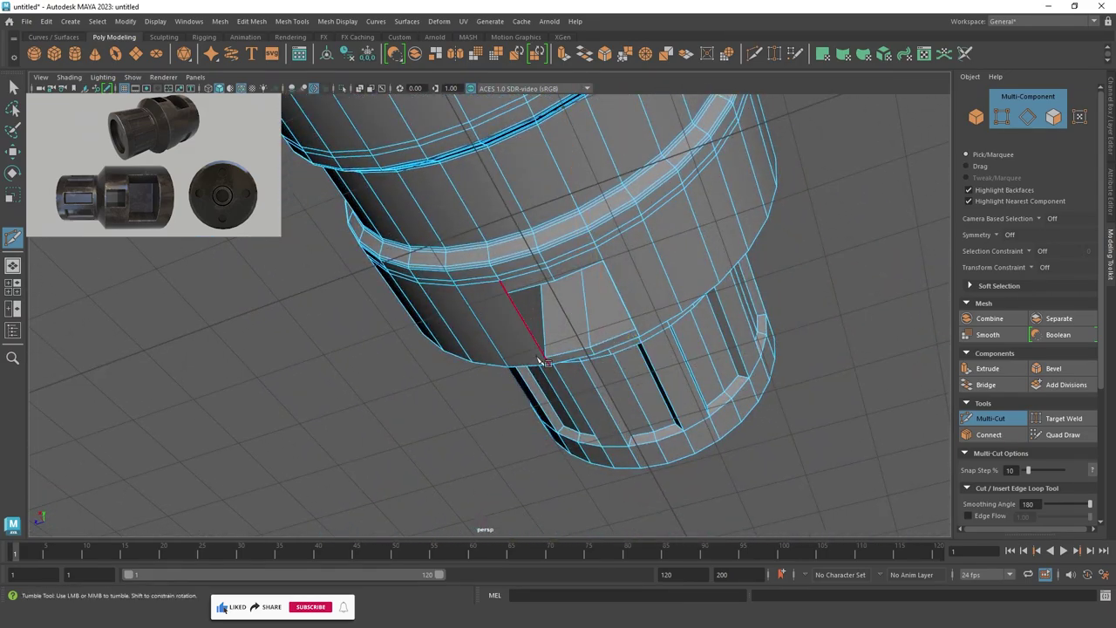
mouse_move(541, 360)
left_mouse_down("alt")
mouse_move(611, 375)
mouse_move(514, 410)
mouse_move(434, 370)
mouse_move(488, 392)
mouse_move(349, 407)
left_mouse_up("alt")
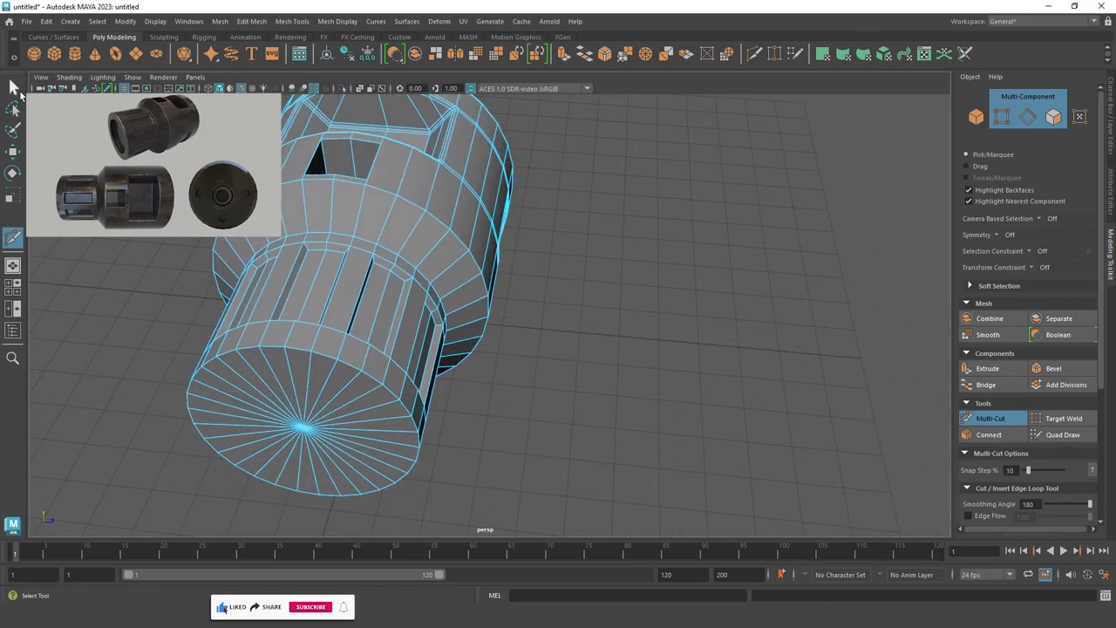
Select the top edge of the square opening and its neighbouring edge.
left_click(16, 87)
left_click_drag(400, 139, 381, 252, "alt")
scroll(381, 252, "up", 3)
scroll(414, 341, "up", 3)
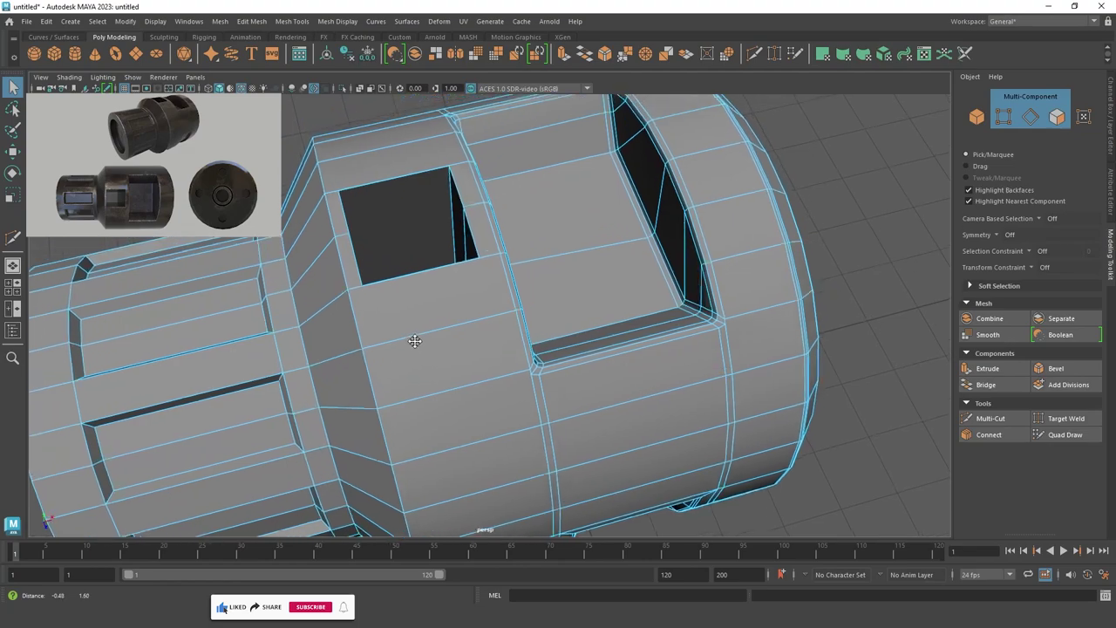
mouse_move(414, 340)
left_mouse_down("alt")
mouse_move(441, 249)
mouse_move(429, 218)
mouse_move(340, 212)
left_mouse_up("alt")
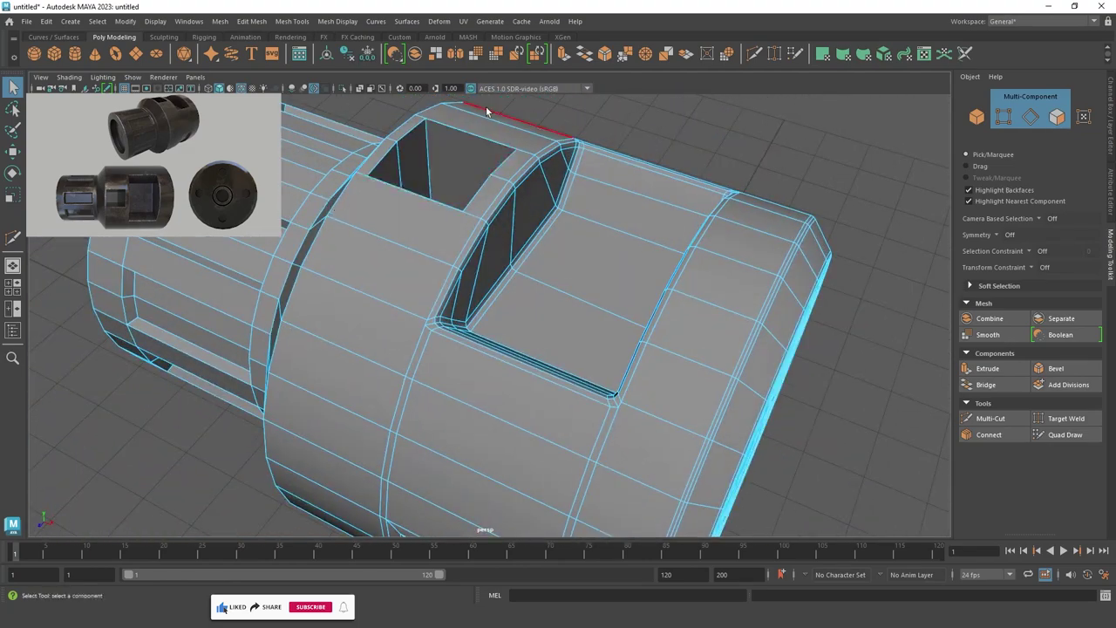
left_click(461, 127)
left_click(404, 145, "shift")
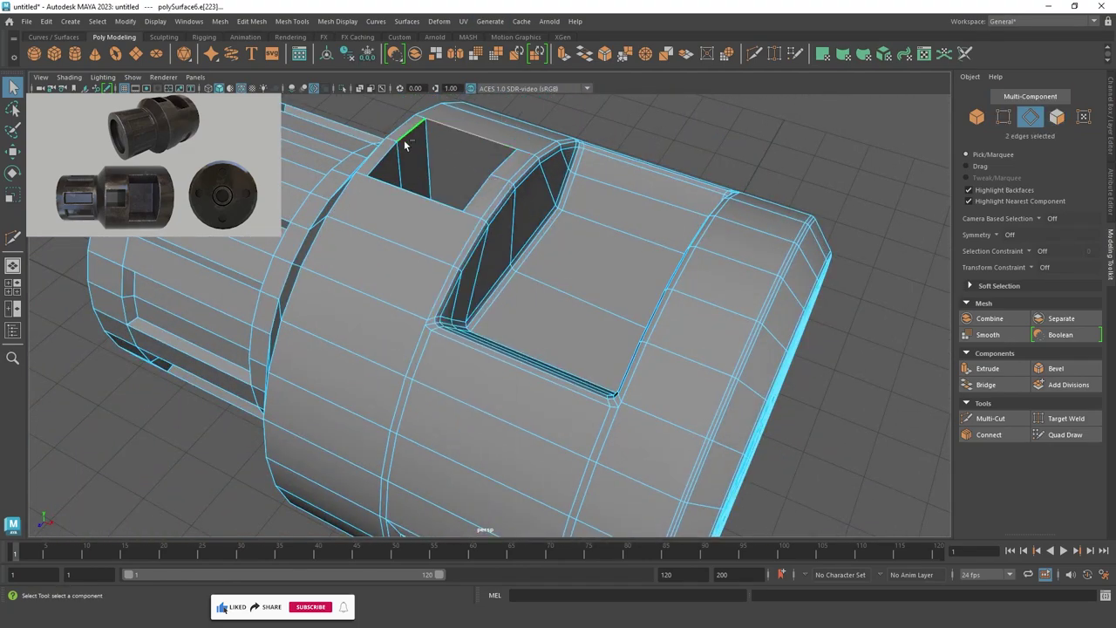
Cut new edges from the opening's corners down to the surrounding edges with Multi-Cut.
mouse_move(448, 210)
left_mouse_down("alt")
mouse_move(668, 217)
mouse_move(186, 268)
left_mouse_up("alt")
mouse_move(635, 155)
left_mouse_down("alt")
mouse_move(489, 142)
mouse_move(418, 157)
left_mouse_up("alt")
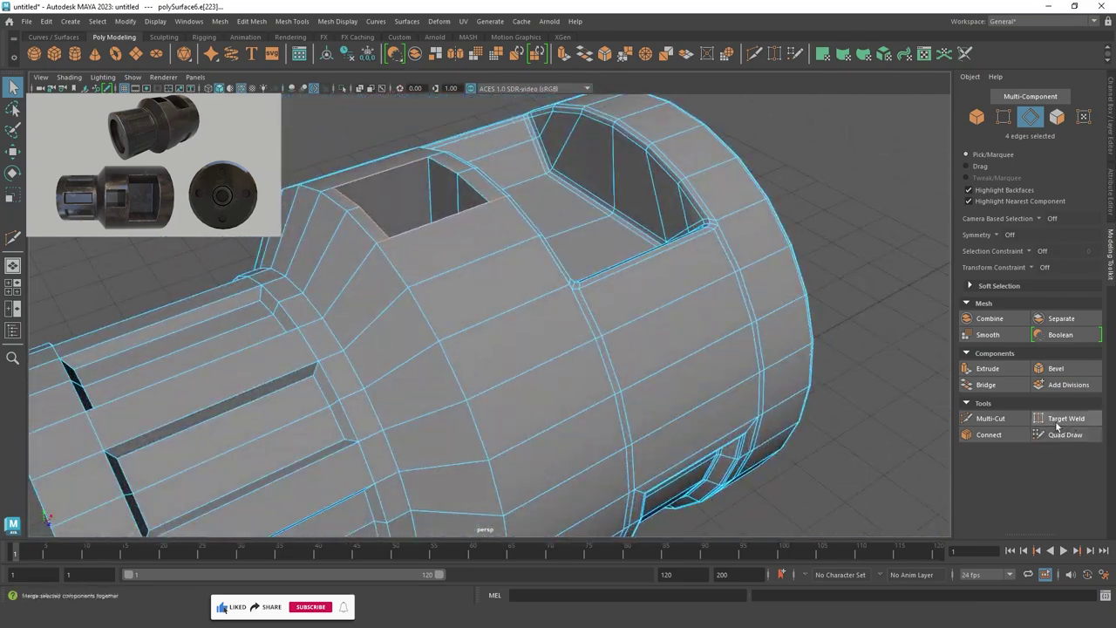
left_click(990, 418)
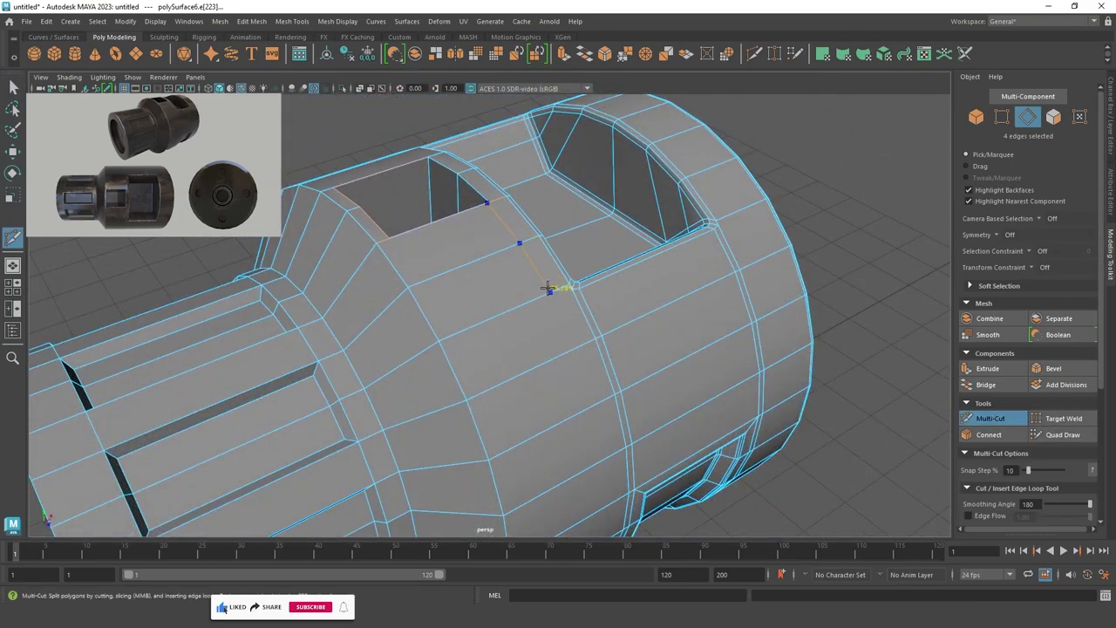
left_click(13, 88)
key("F8")
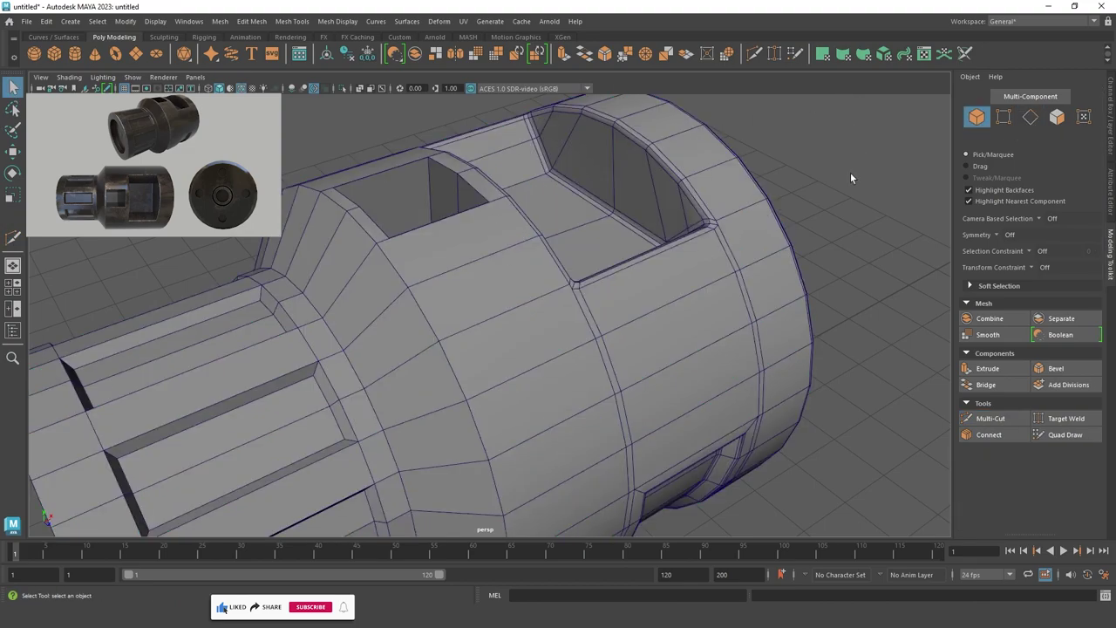
left_click(995, 419)
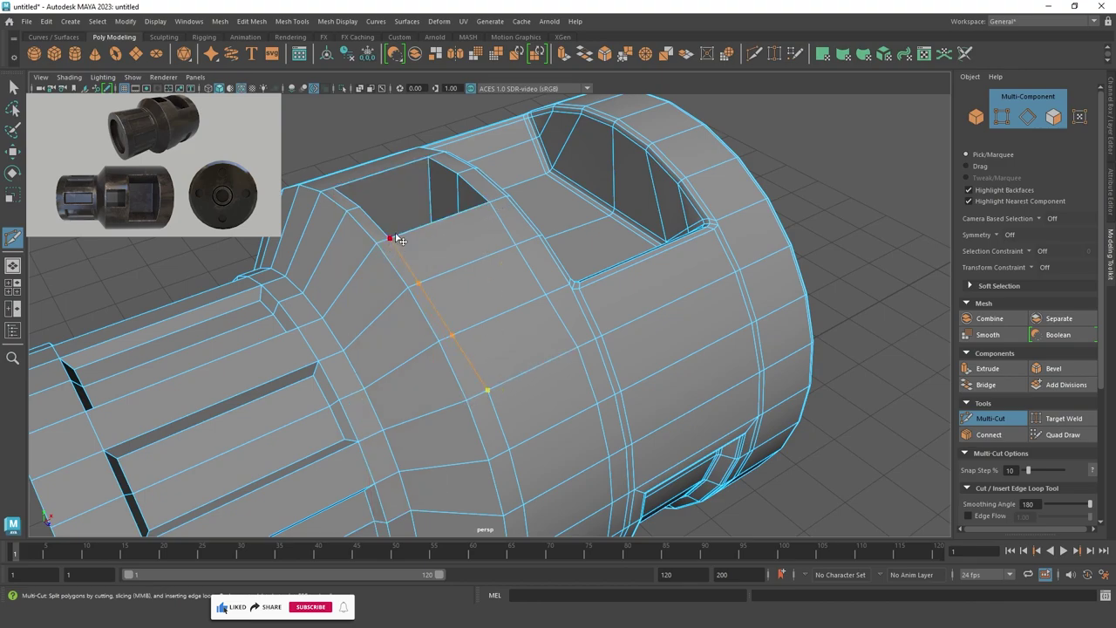
Commit the cut, select the new edge loop and slide it along X toward the opening.
key("q")
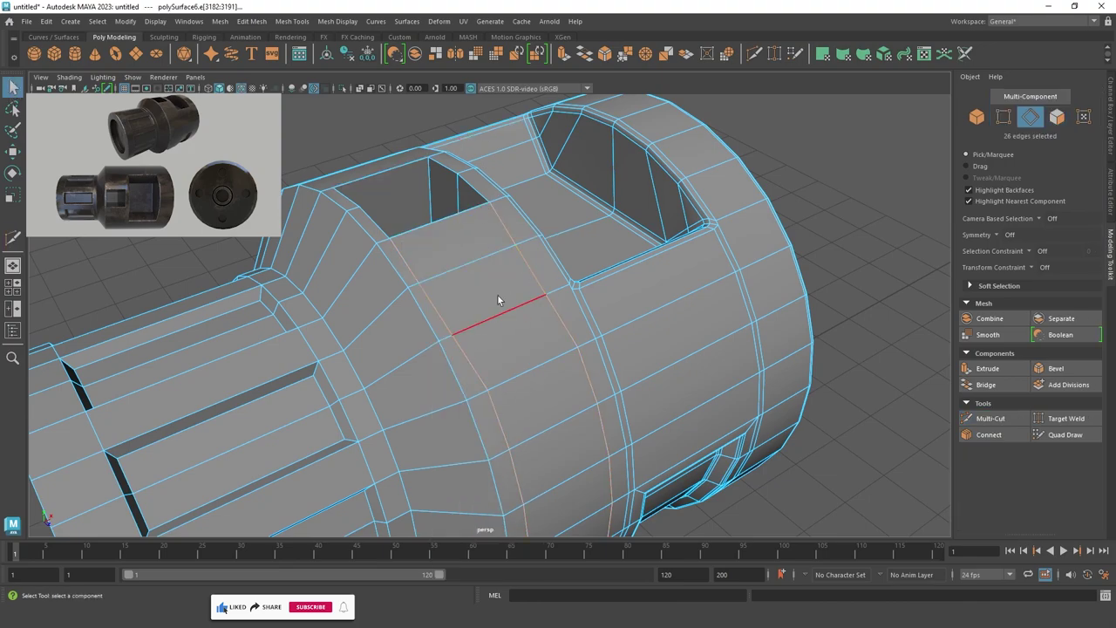
double_click(442, 323)
key("r")
mouse_move(442, 321)
left_mouse_down("alt")
mouse_move(510, 429)
mouse_move(352, 486)
left_mouse_up("alt")
key("w")
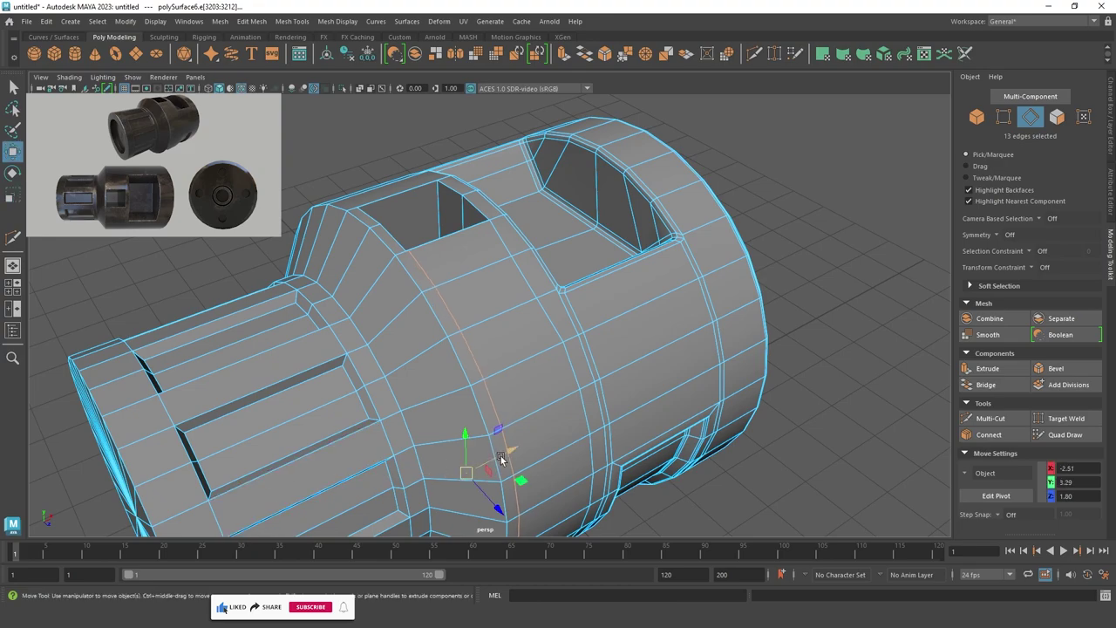
left_click_drag(502, 459, 450, 324)
middle_click_drag(611, 312, 585, 449)
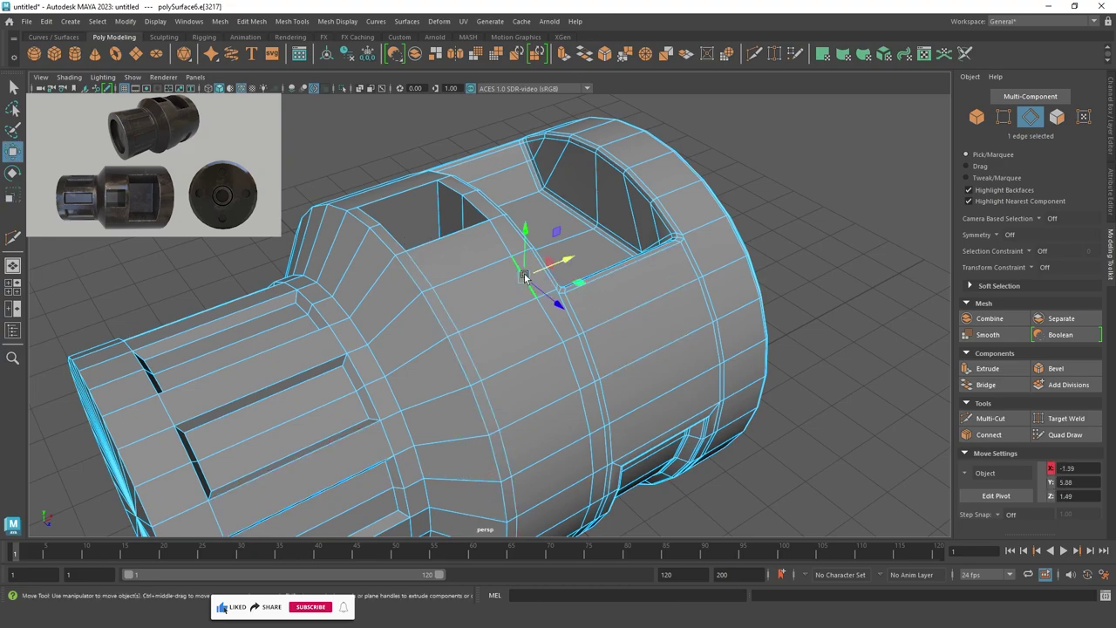
key("r")
key("w")
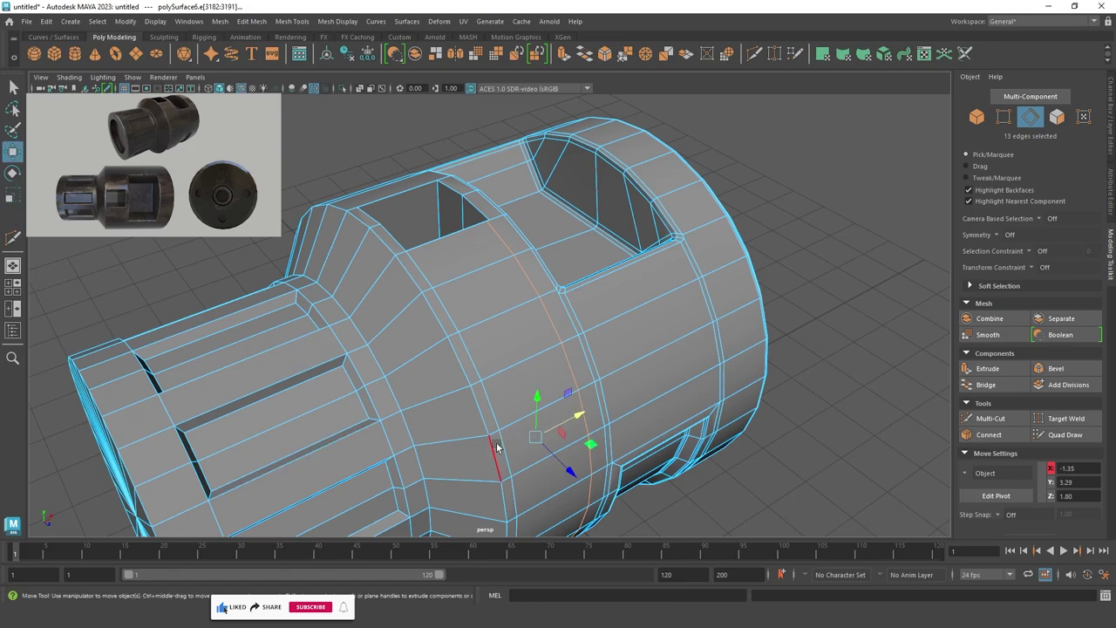
middle_click_drag(547, 436, 493, 227)
left_click(867, 279)
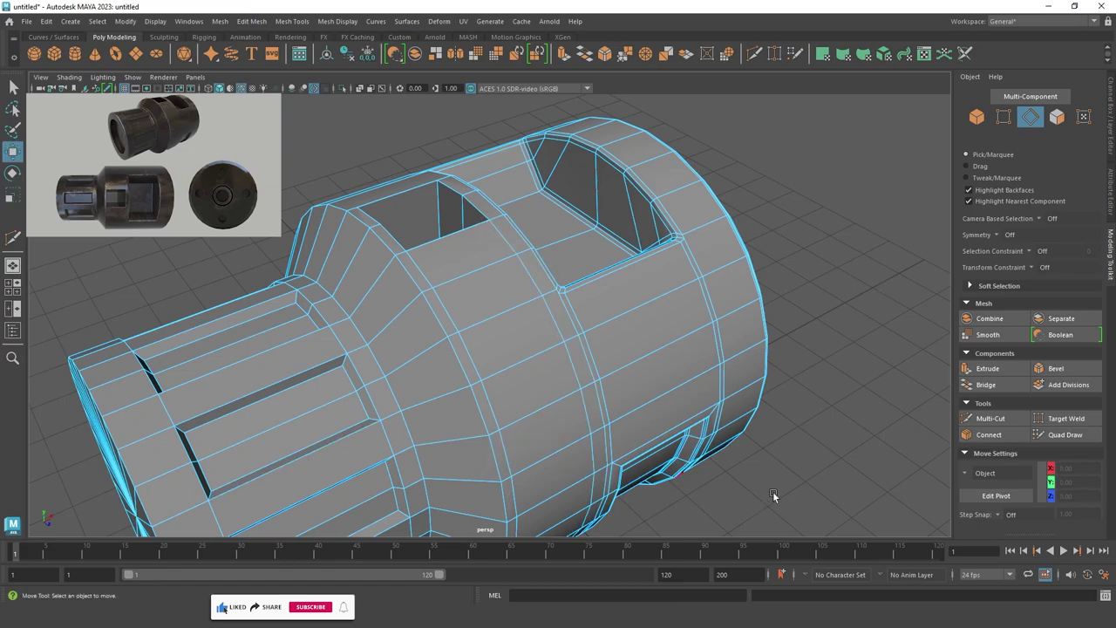
mouse_move(867, 279)
left_mouse_down("alt")
mouse_move(456, 339)
mouse_move(430, 330)
left_mouse_up("alt")
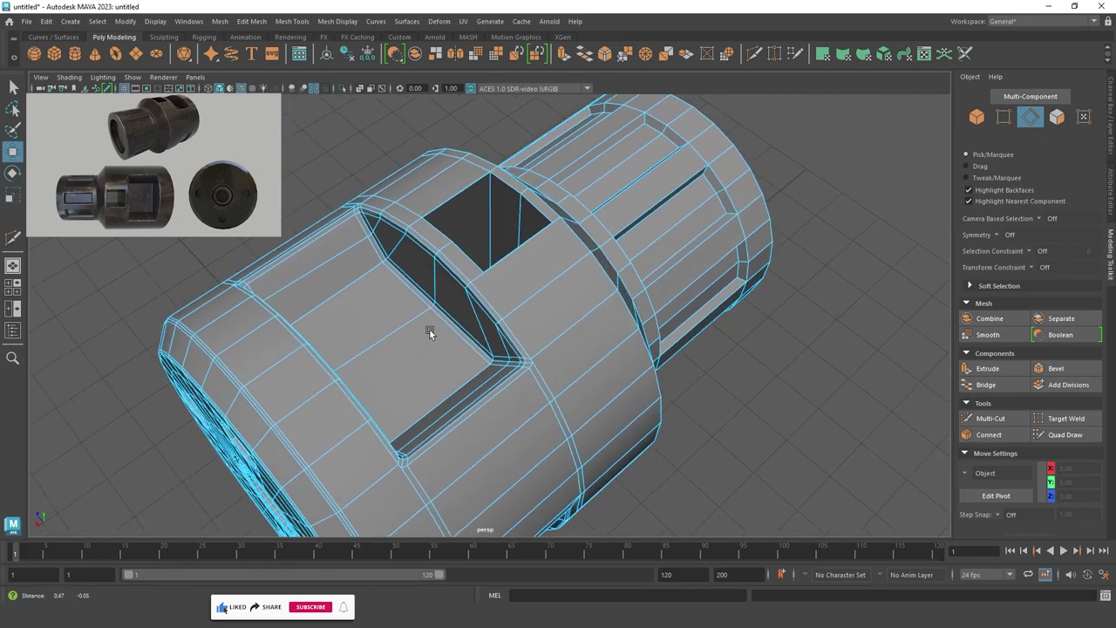
right_click_drag(430, 329, 739, 376, "alt")
Cut supporting edges across the barrel from the square opening's corner down the side.
left_click(991, 418)
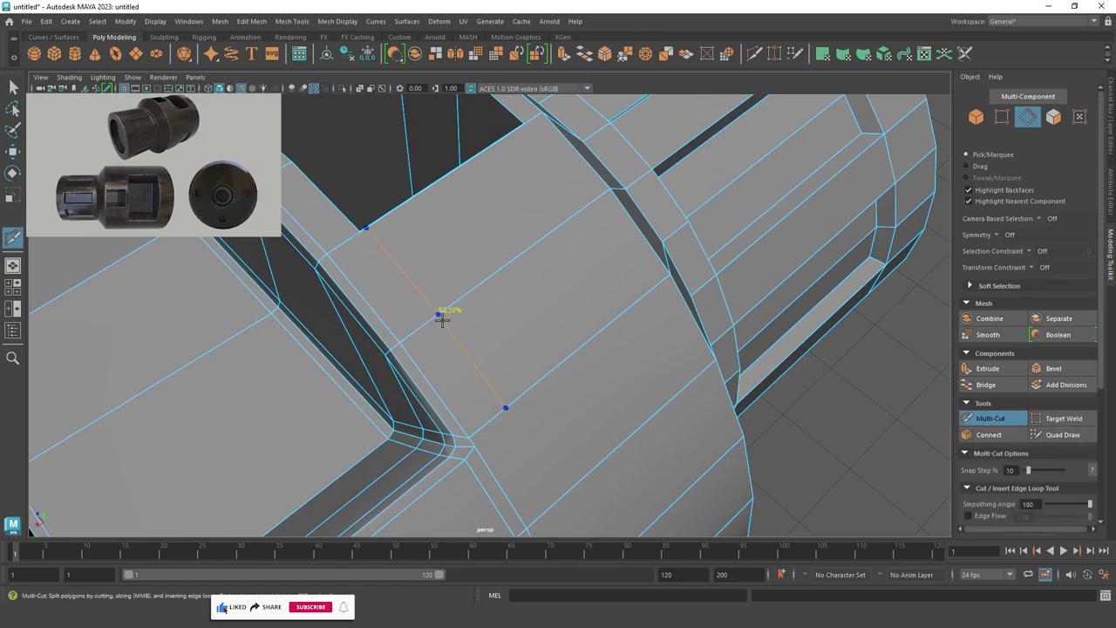
left_click_drag(507, 353, 603, 443, "alt")
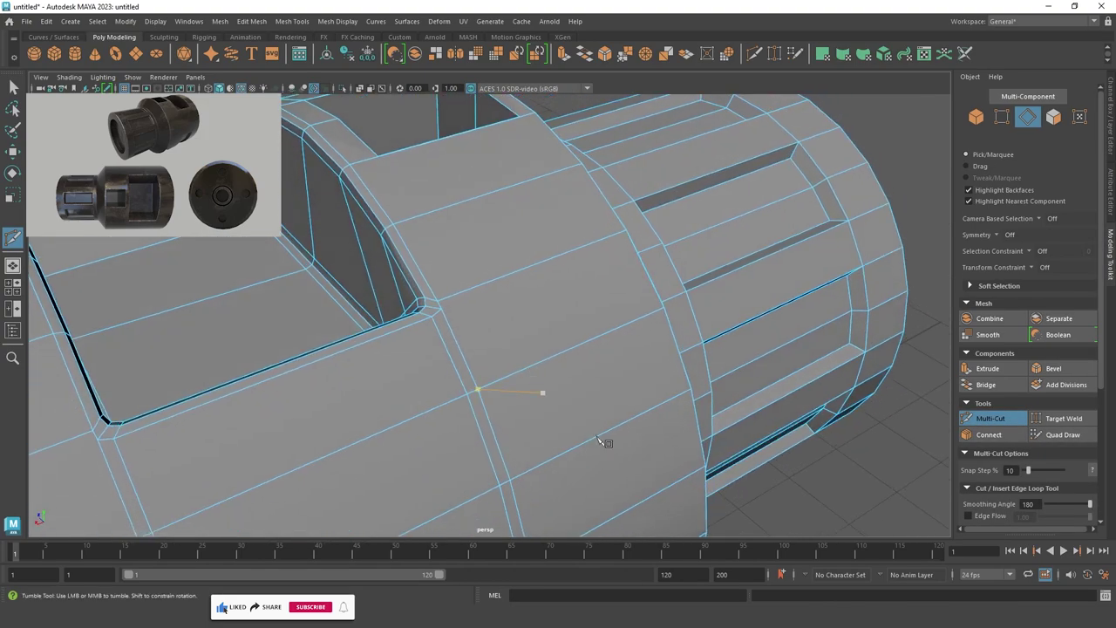
right_click_drag(603, 443, 543, 371, "alt")
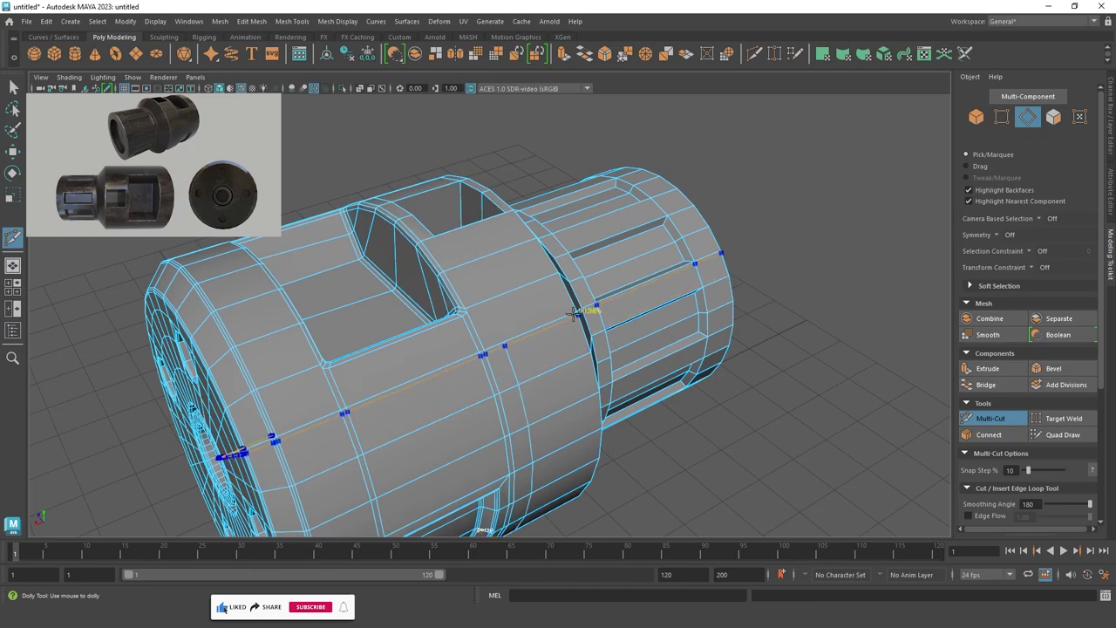
left_click_drag(493, 349, 512, 366, "alt")
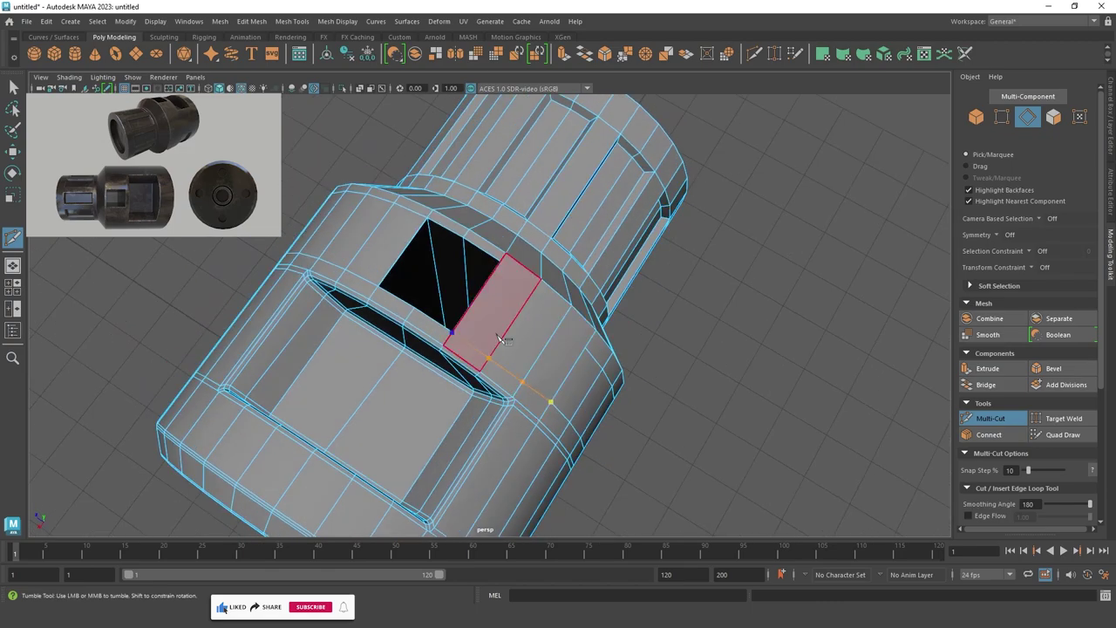
right_click_drag(503, 339, 646, 391, "alt")
left_click_drag(636, 390, 551, 380, "alt")
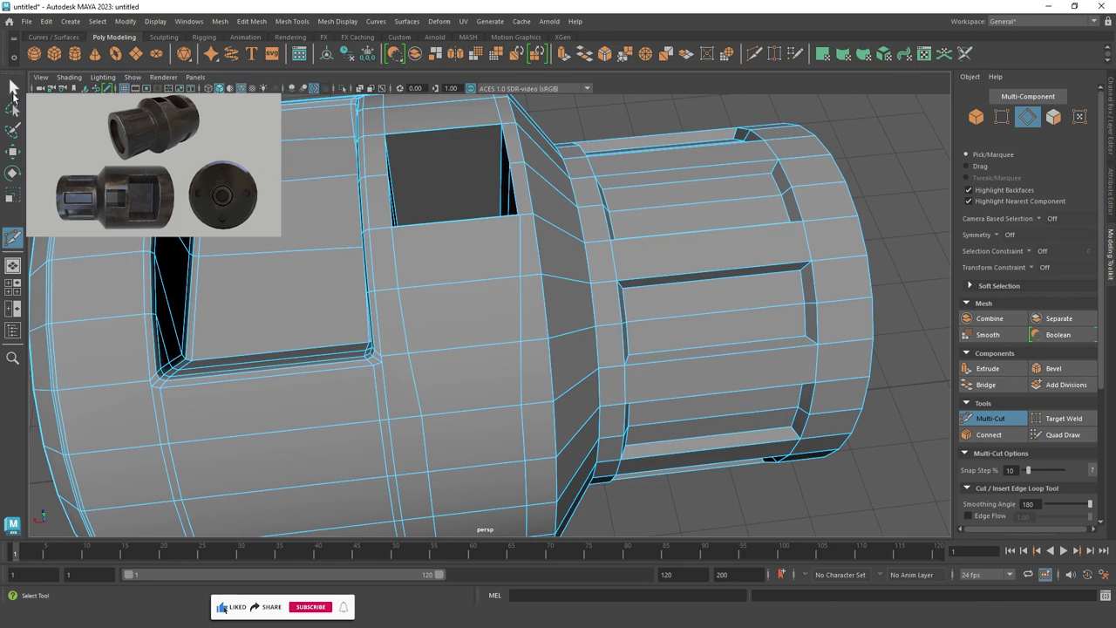
Exit Multi-Cut, frame the mesh and slide the selected edge loop along the barrel.
left_click(13, 90)
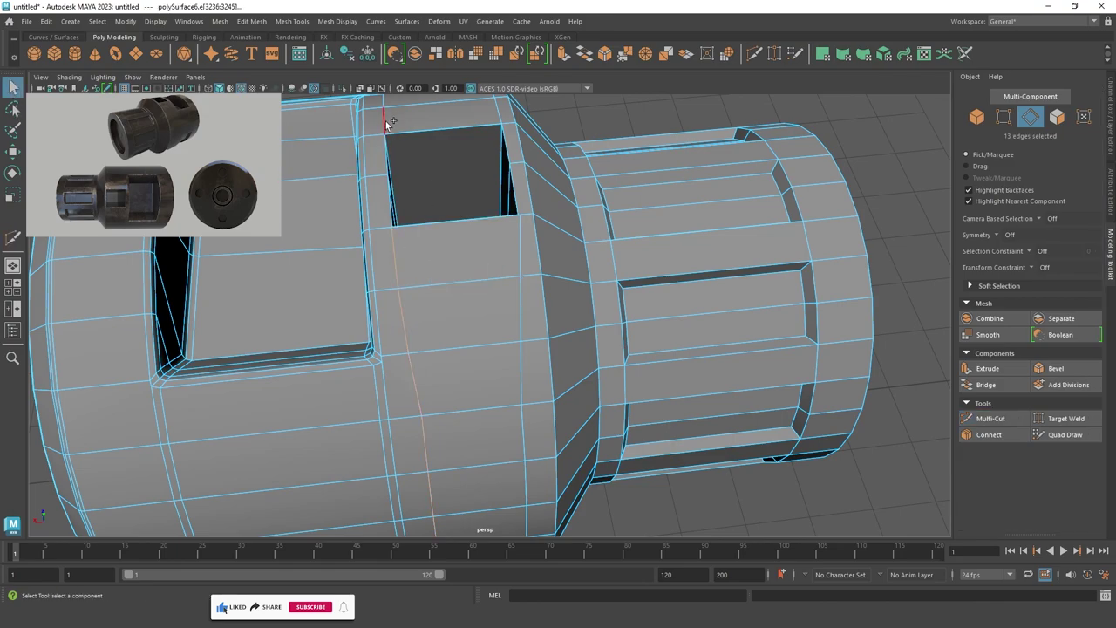
key("f")
key("r")
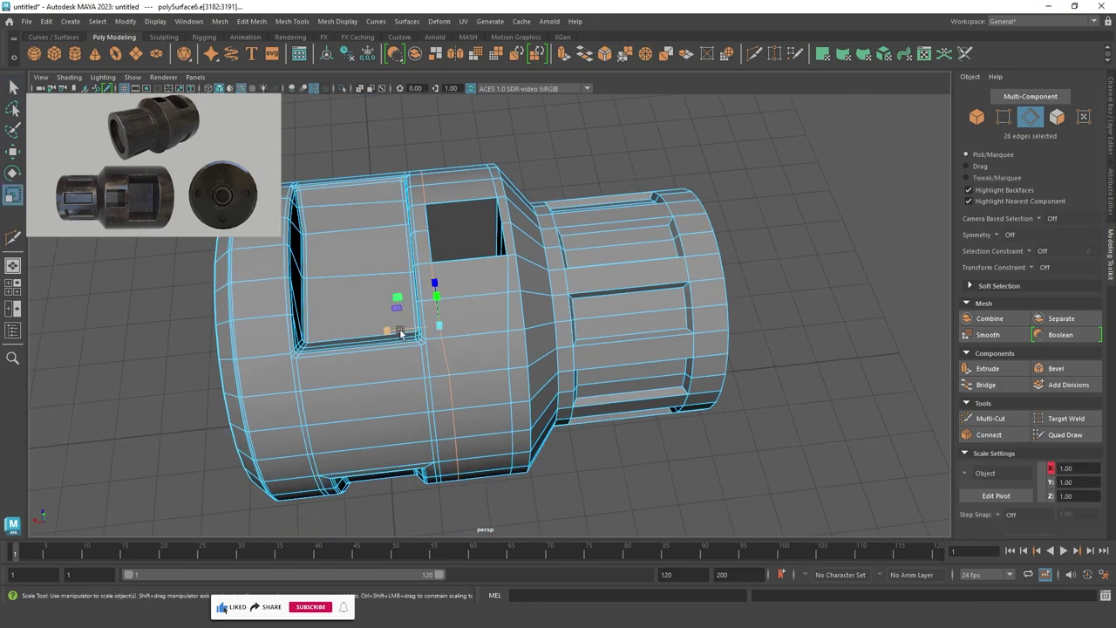
key("w")
left_click_drag(405, 330, 425, 264)
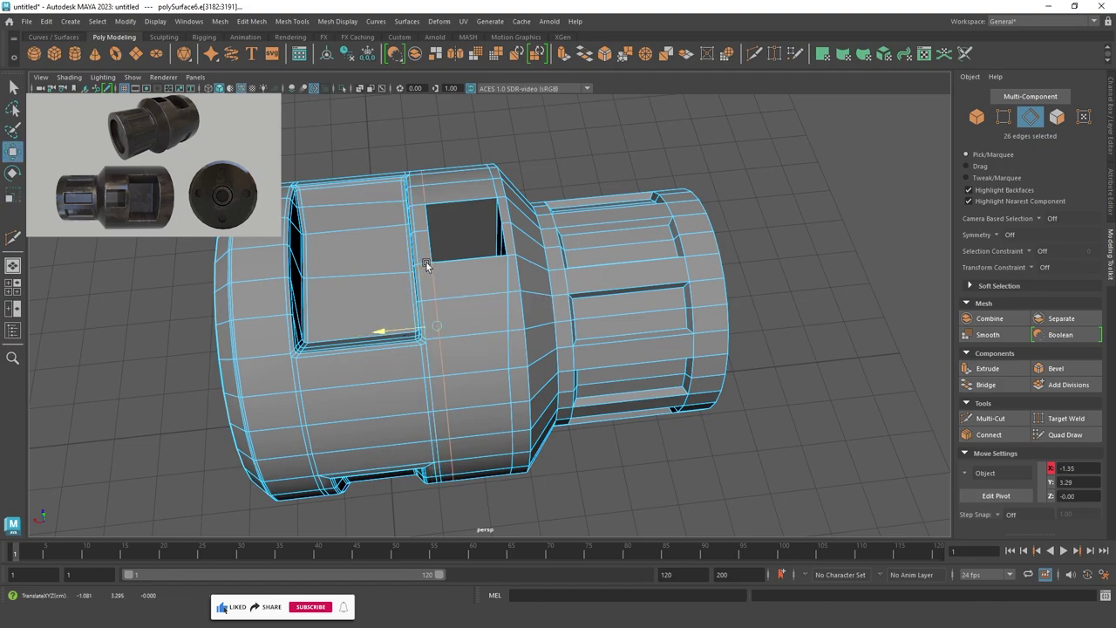
Select the vertical edge loop beside the window and scale it tighter around the opening.
double_click(510, 300)
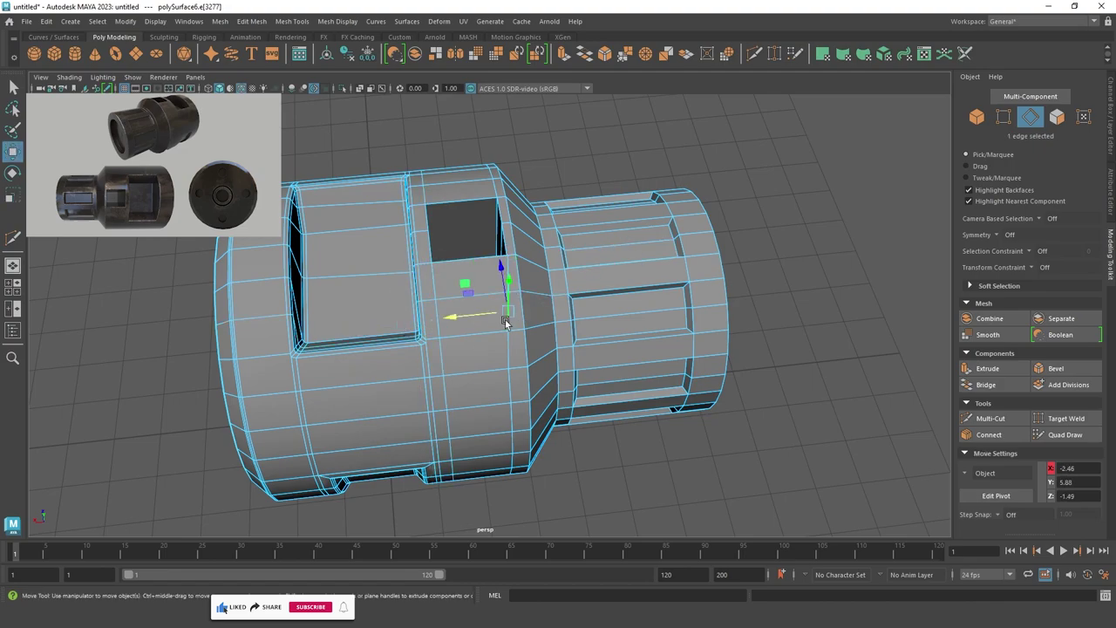
key("r")
left_click_drag(440, 325, 499, 277)
key("w")
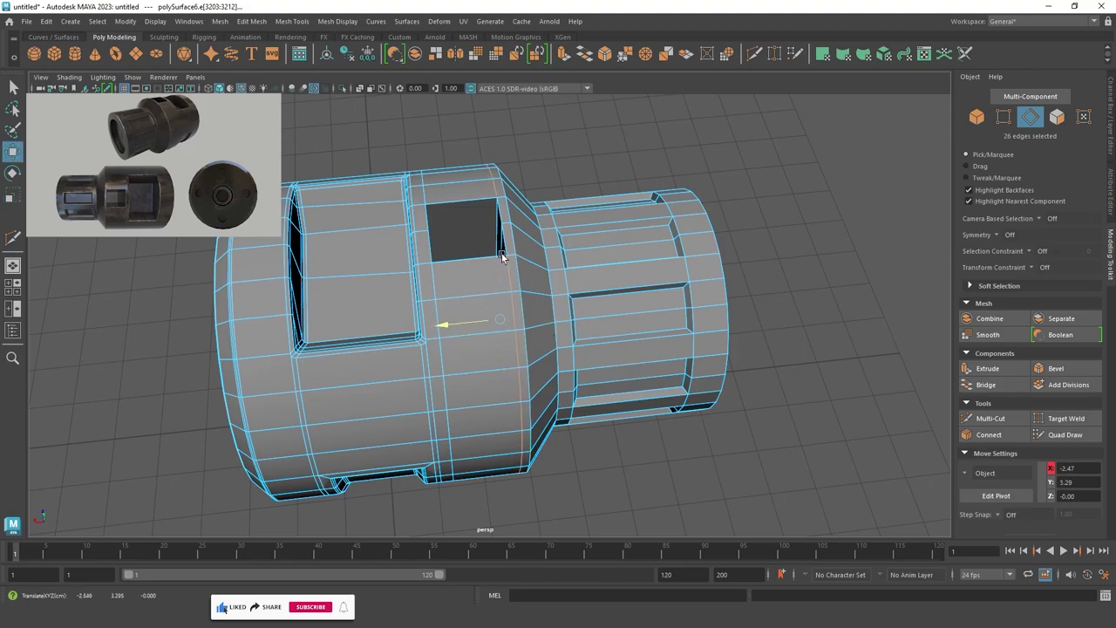
mouse_move(863, 173)
left_mouse_down("alt")
mouse_move(585, 309)
mouse_move(585, 192)
mouse_move(548, 341)
mouse_move(570, 317)
left_mouse_up("alt")
Merge the two doubled corner vertices of the window opening to center.
scroll(525, 259, "up", 5)
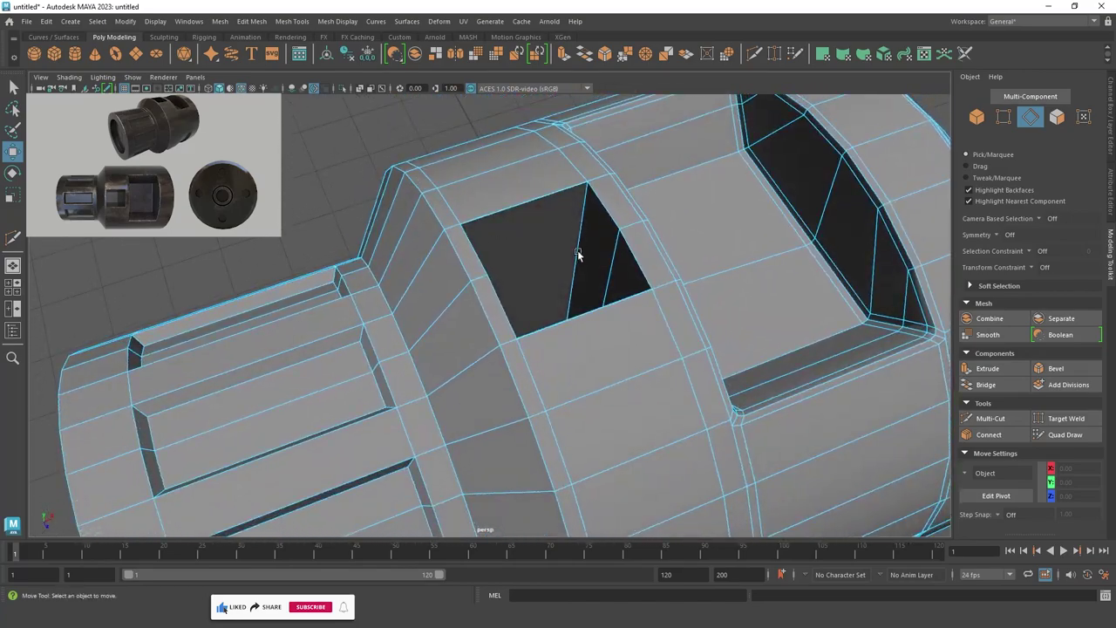
scroll(539, 200, "up", 4)
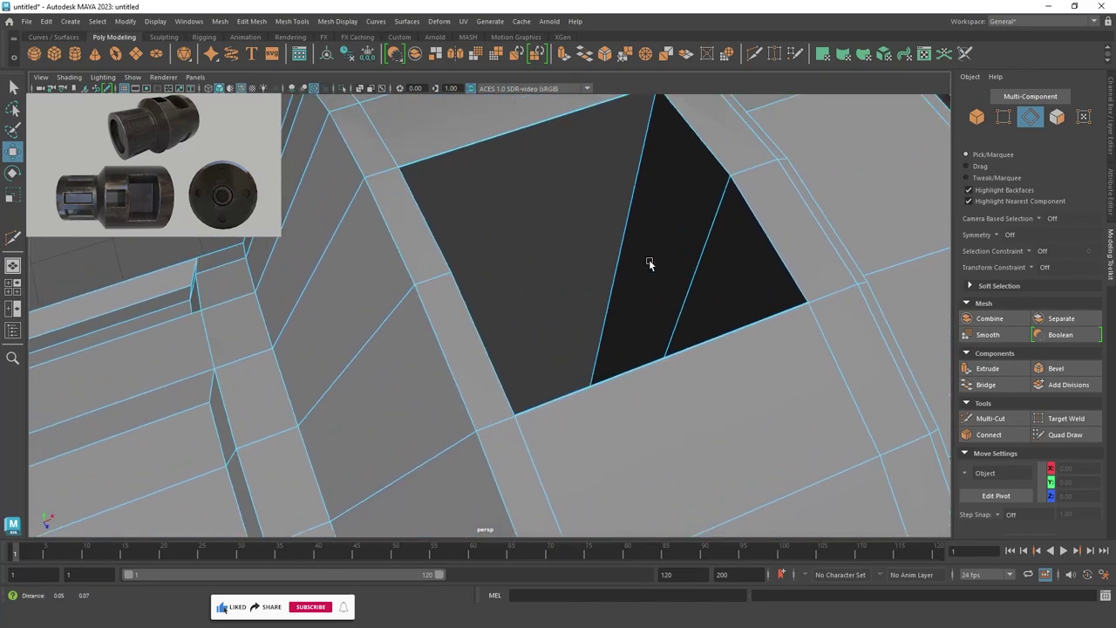
scroll(553, 192, "down", 2)
left_click(542, 197)
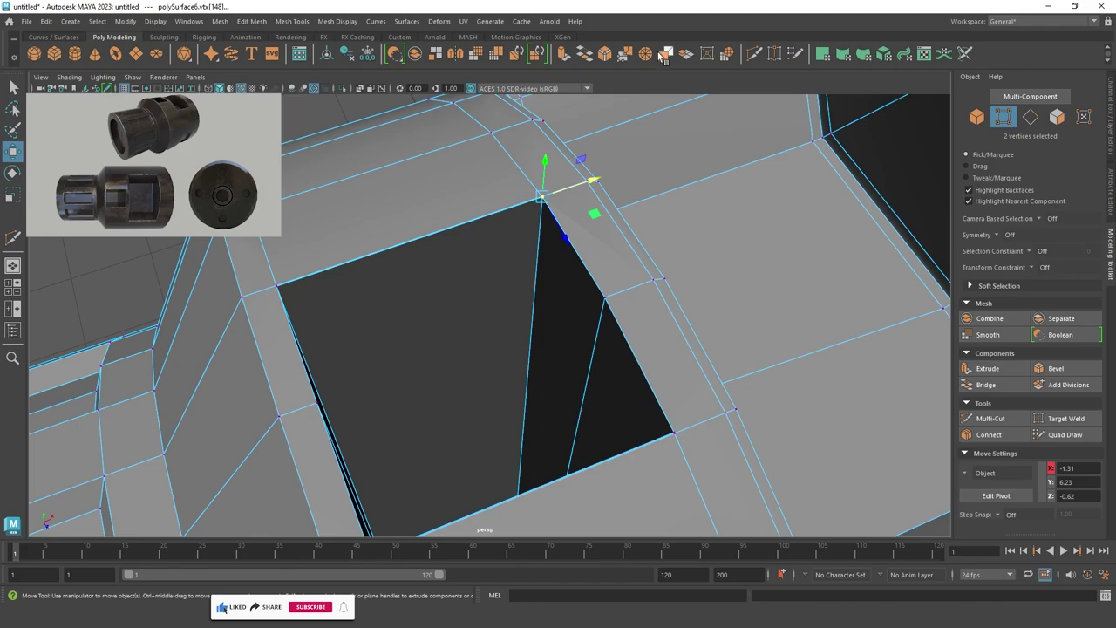
left_click(444, 296, "shift")
mouse_move(533, 229)
left_mouse_down("alt")
mouse_move(283, 158)
mouse_move(561, 287)
mouse_move(511, 204)
mouse_move(511, 334)
mouse_move(464, 351)
mouse_move(504, 419)
left_mouse_up("alt")
left_click(283, 157)
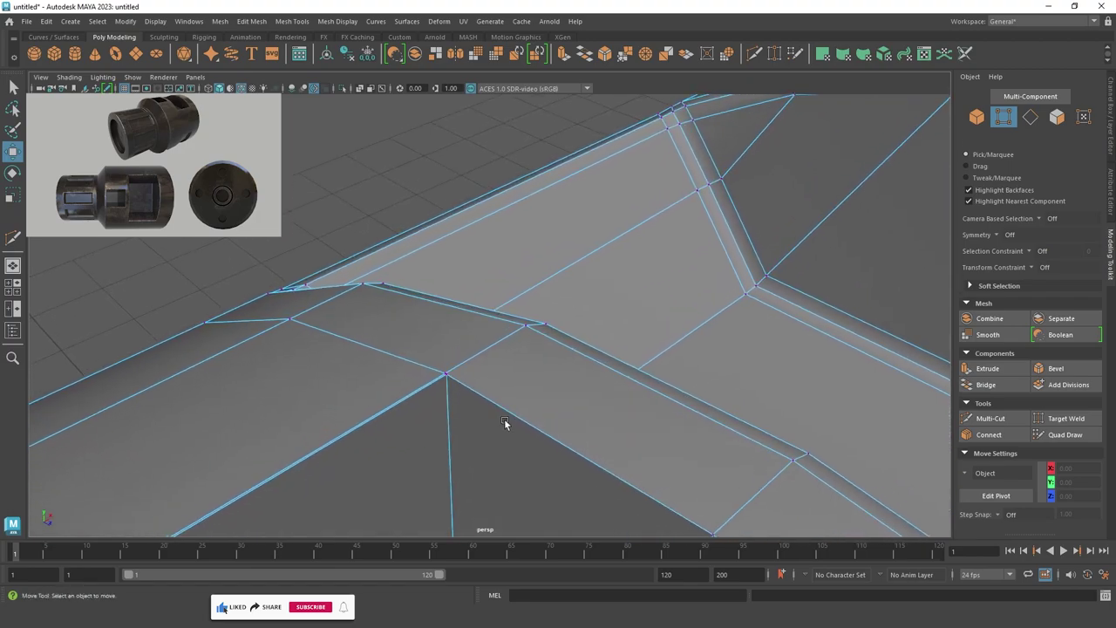
left_click(444, 377)
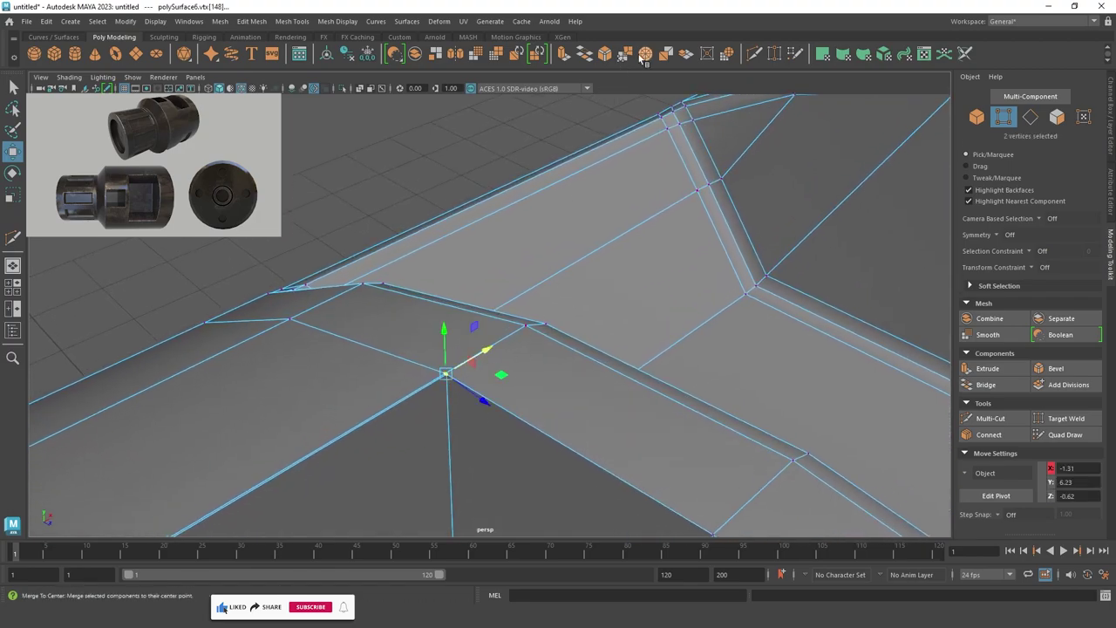
left_click(646, 54)
mouse_move(619, 268)
left_mouse_down("alt")
mouse_move(311, 215)
mouse_move(705, 254)
mouse_move(524, 331)
mouse_move(388, 334)
left_mouse_up("alt")
Frame the object and check the merge in wireframe, then return to shaded display.
key("a")
key("4")
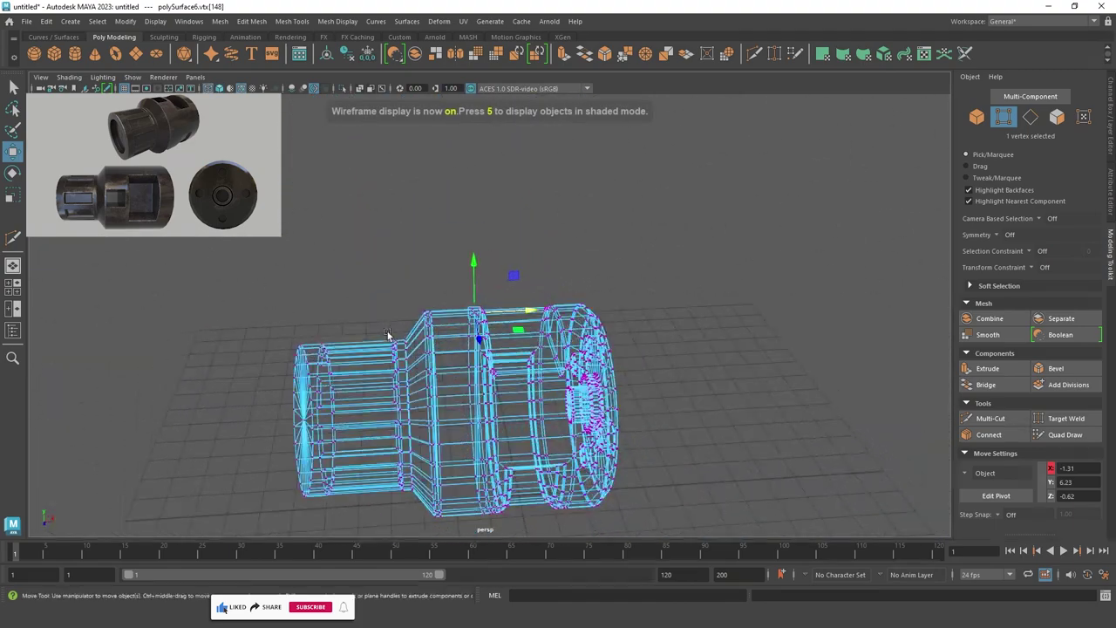
key("ctrl+z")
key("ctrl+z")
key("ctrl+z")
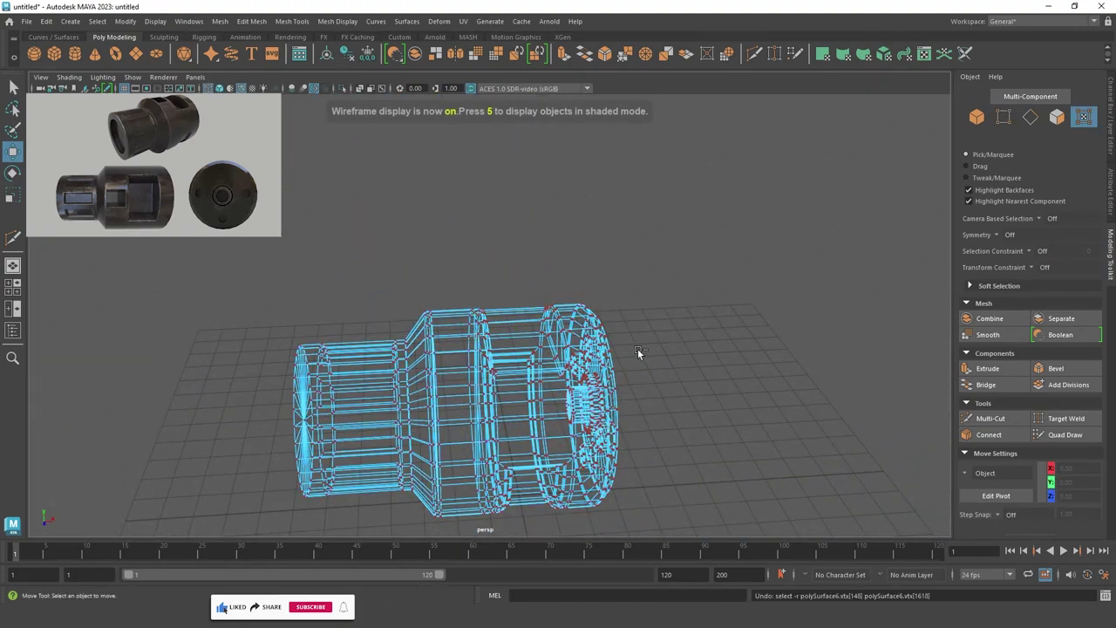
key("5")
Select the vertex at the dark triangle's tip atop the barrel and activate Target Weld.
left_click_drag(572, 338, 536, 307, "alt")
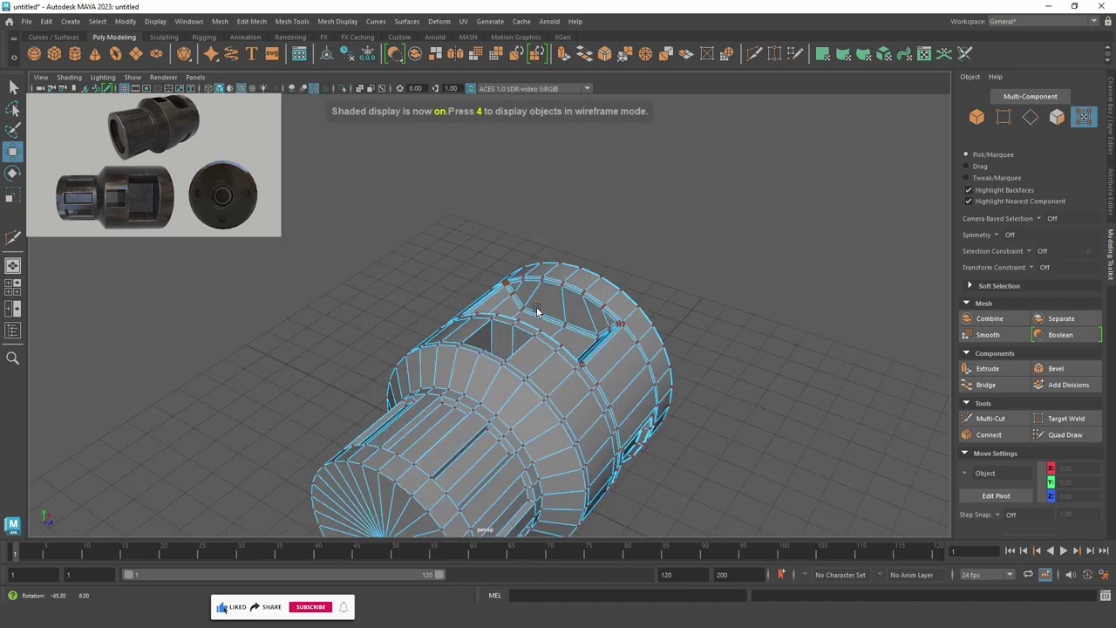
scroll(537, 307, "up", 5)
scroll(703, 444, "up", 4)
scroll(486, 379, "up", 4)
scroll(603, 412, "up", 3)
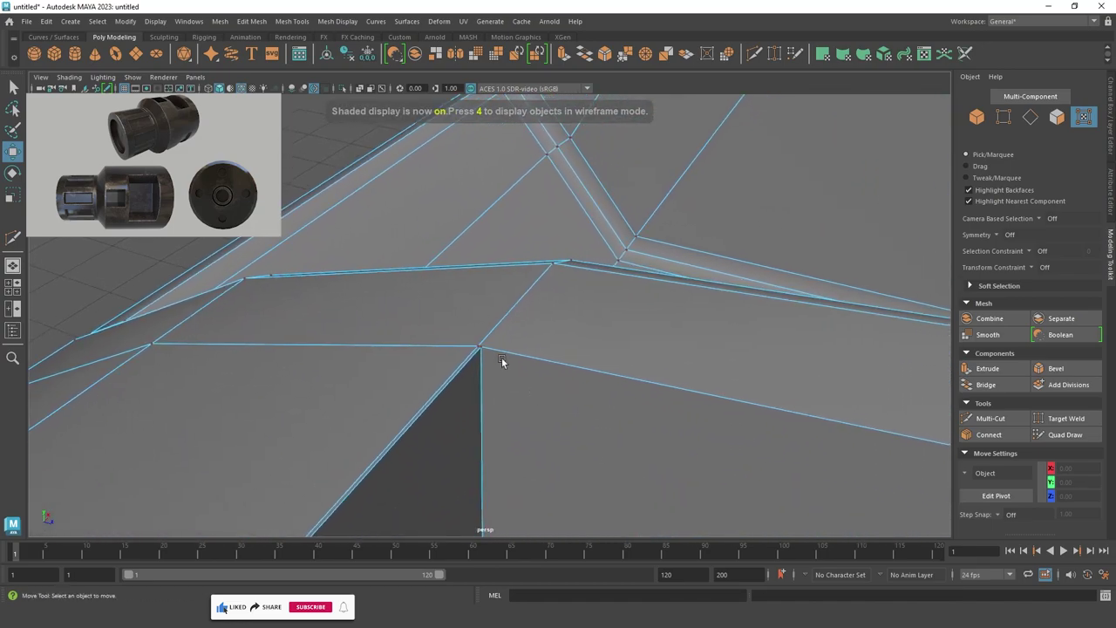
scroll(505, 375, "up", 3)
scroll(488, 314, "up", 3)
scroll(610, 366, "up", 2)
scroll(510, 397, "up", 1)
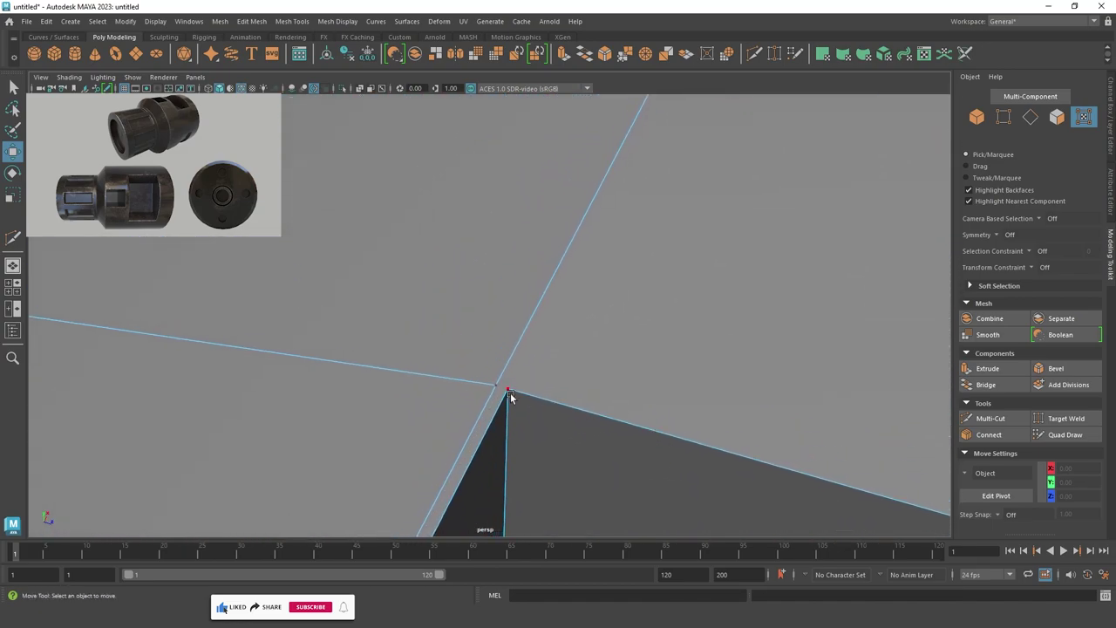
left_click(510, 394)
right_click(513, 389, "shift")
right_click_drag(515, 362, 514, 363, "shift")
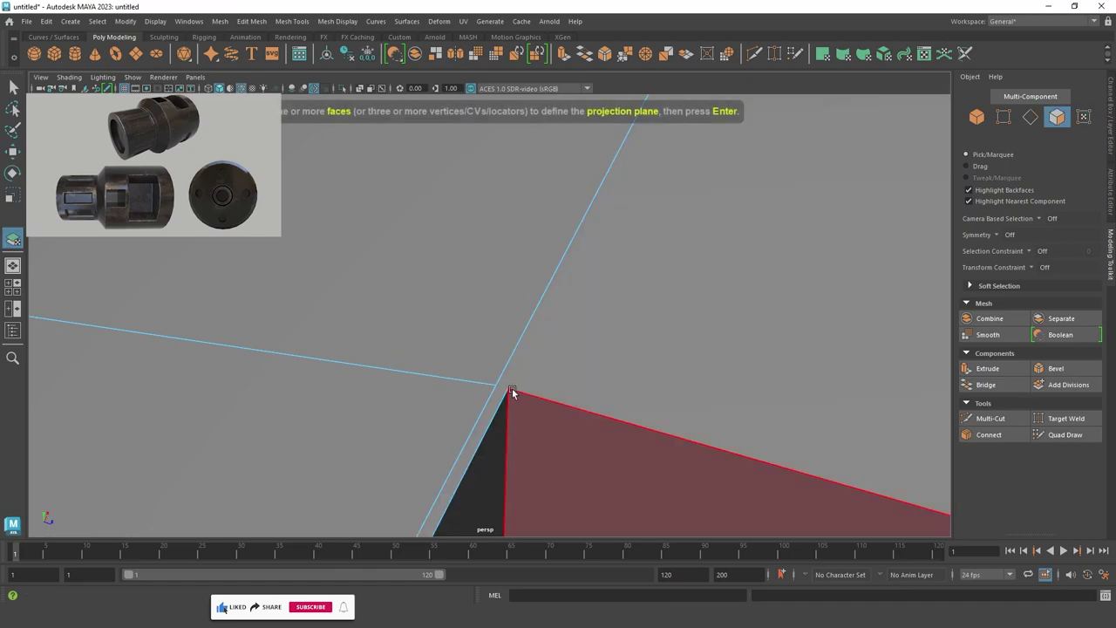
right_click_drag(512, 271, 528, 397)
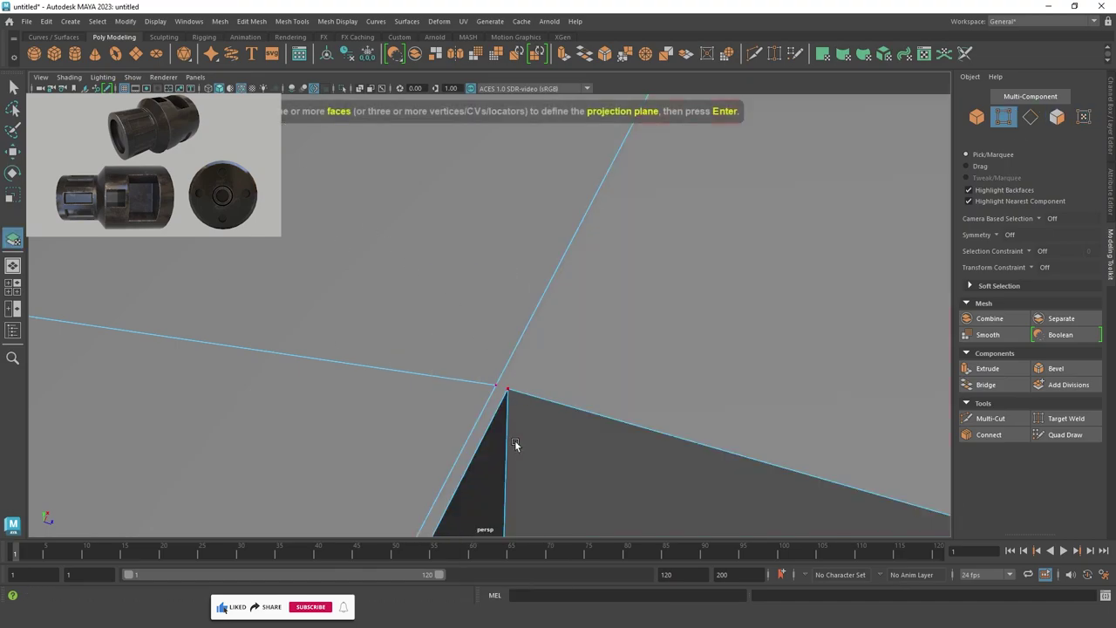
left_click(506, 385)
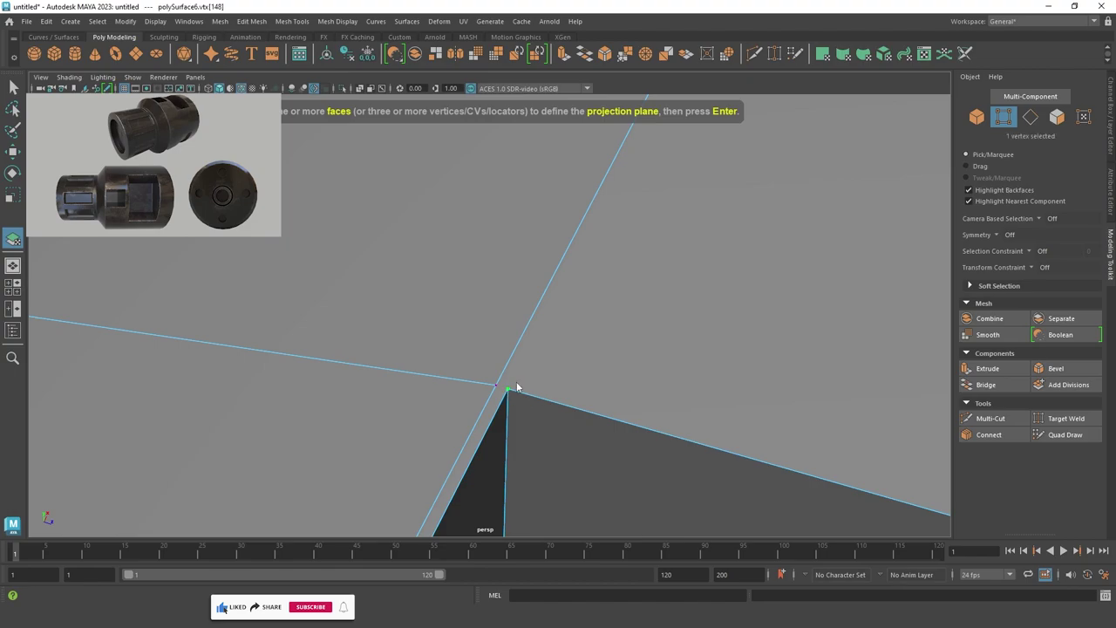
right_click_drag(511, 299, 572, 279, "shift")
Orbit and zoom around the window opening to inspect the dark triangles.
scroll(431, 363, "down", 5)
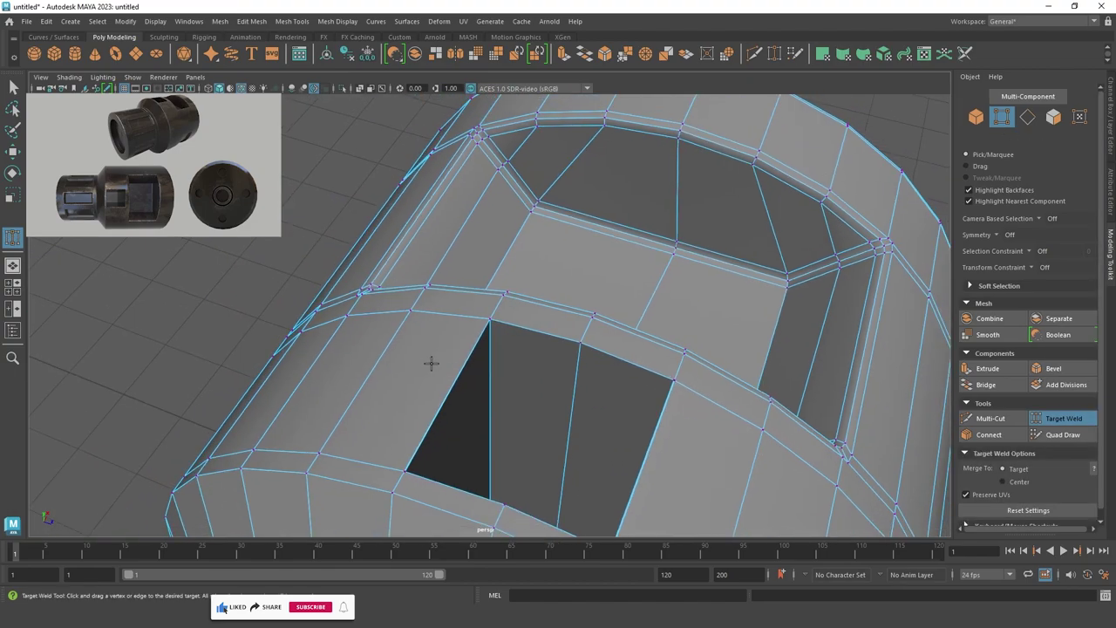
mouse_move(431, 363)
left_mouse_down("alt")
mouse_move(407, 438)
mouse_move(319, 413)
left_mouse_up("alt")
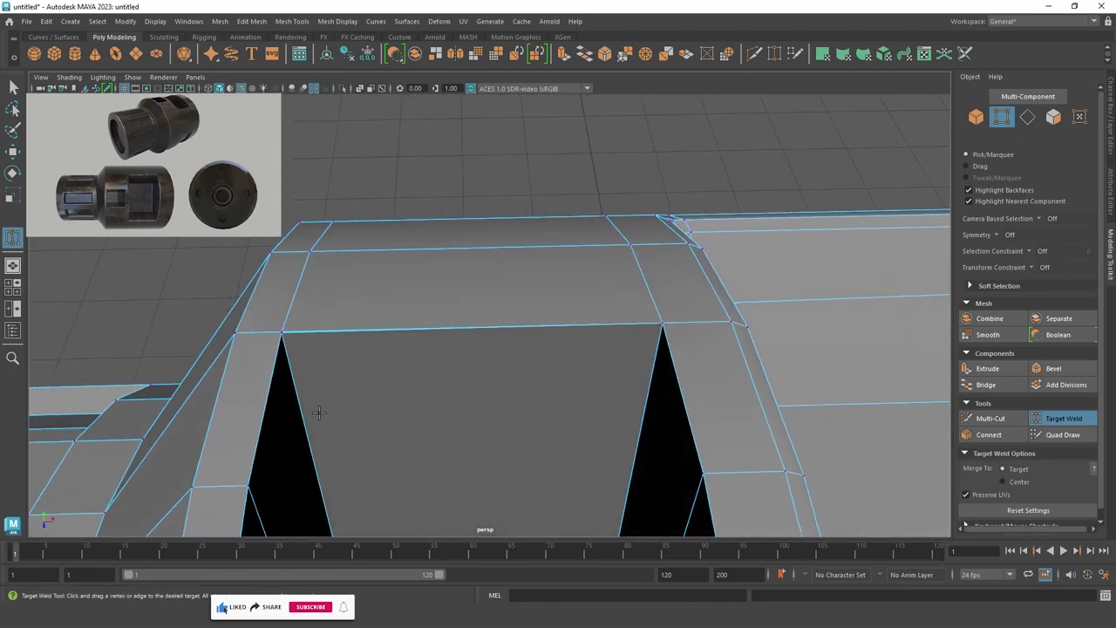
scroll(366, 384, "up", 3)
scroll(421, 352, "up", 2)
left_click_drag(422, 351, 211, 343, "alt")
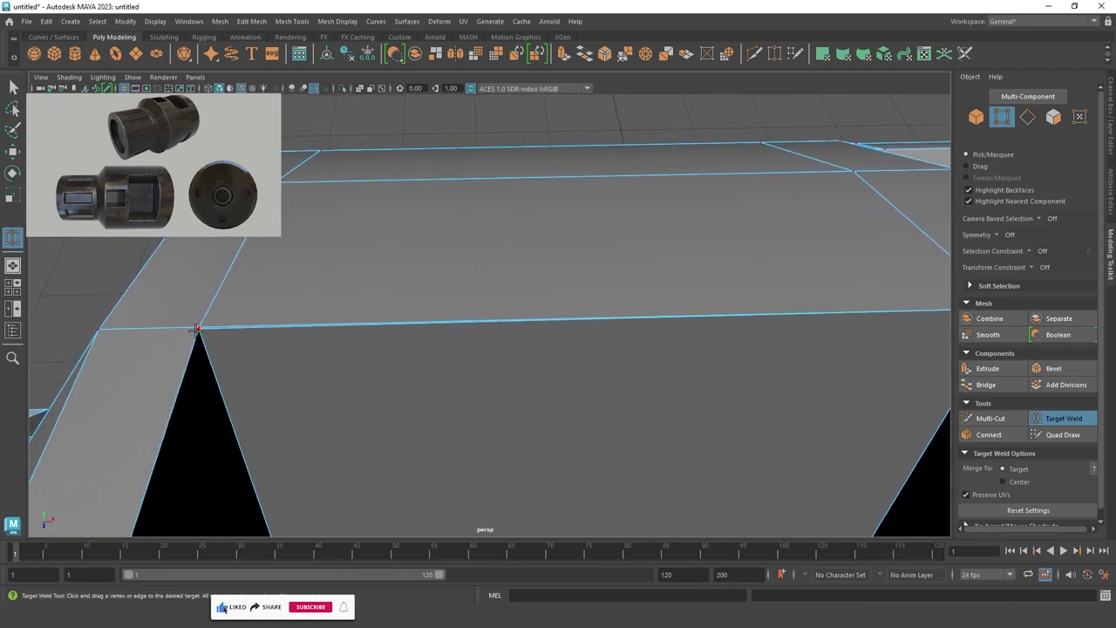
scroll(198, 328, "down", 3)
left_click_drag(189, 379, 436, 402, "alt")
middle_click_drag(436, 401, 575, 452, "alt")
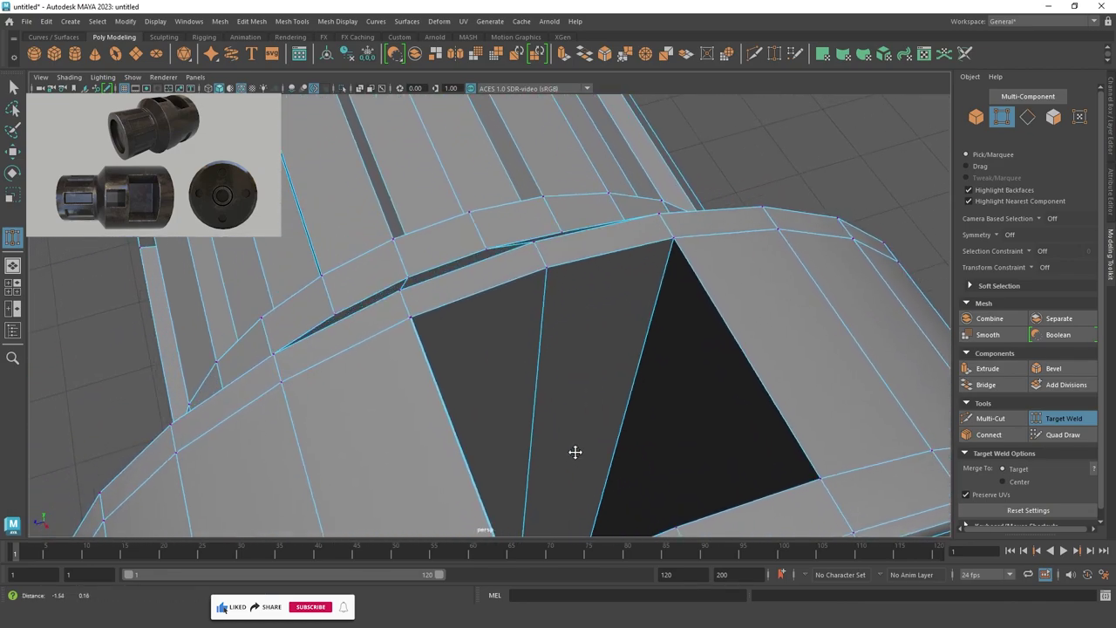
left_click_drag(575, 452, 312, 410, "alt")
scroll(405, 448, "up", 2)
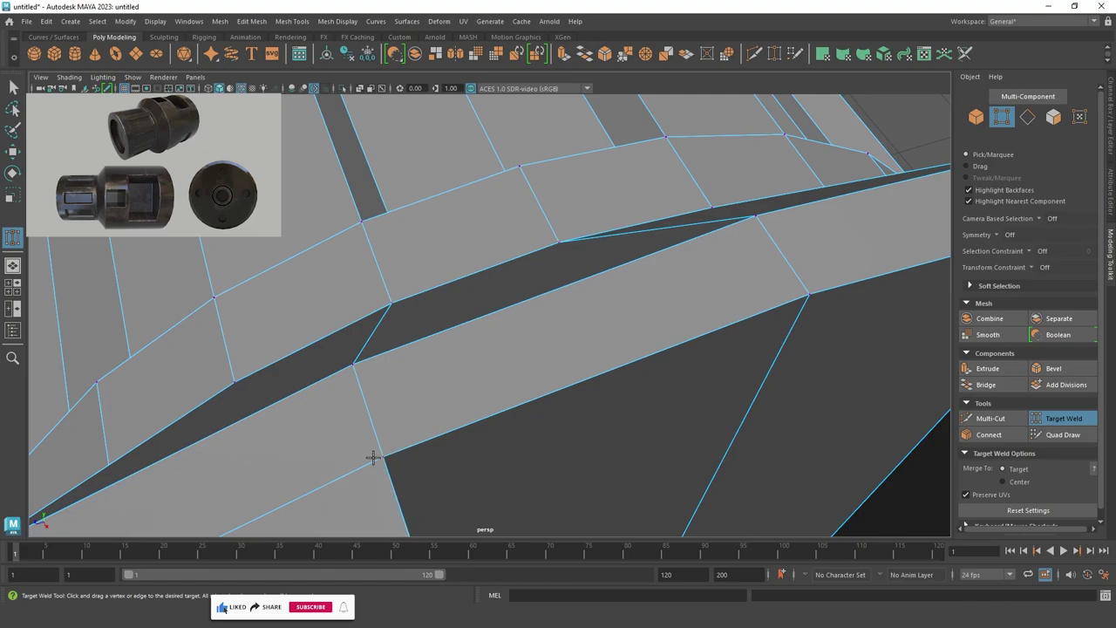
mouse_move(373, 458)
left_mouse_down("alt")
mouse_move(207, 406)
mouse_move(124, 428)
mouse_move(331, 356)
left_mouse_up("alt")
right_click_drag(332, 356, 474, 394, "alt")
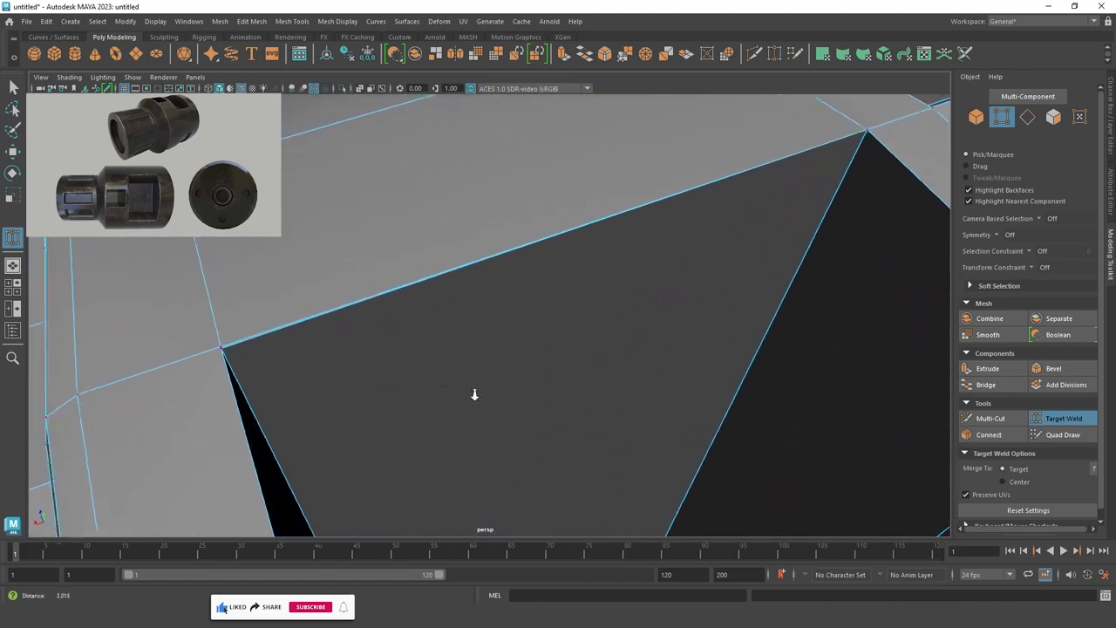
scroll(475, 394, "up", 2)
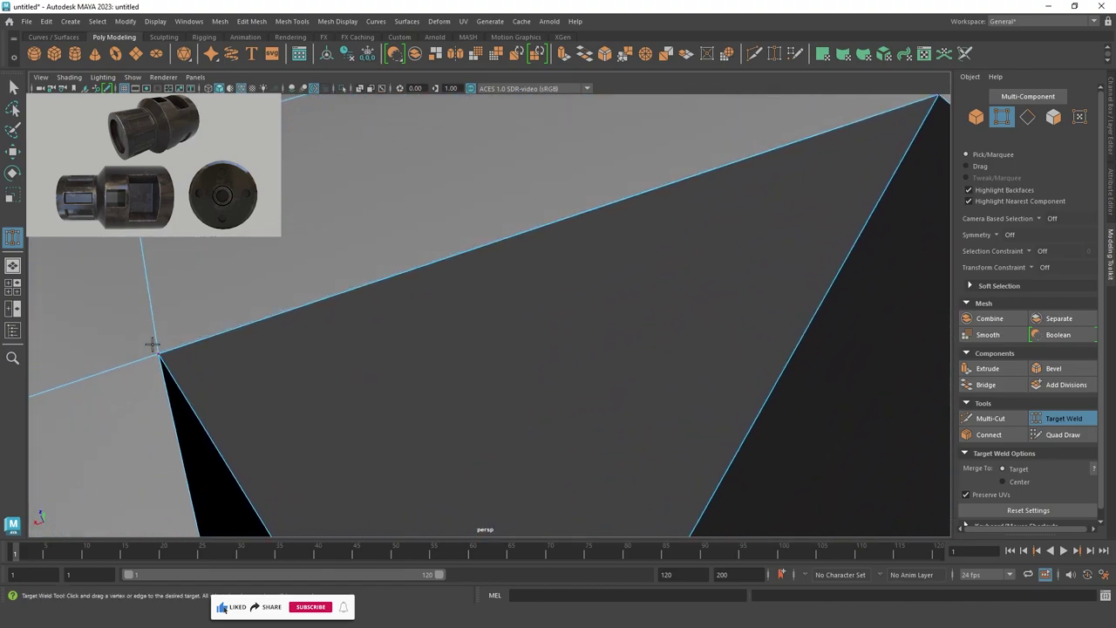
scroll(107, 317, "down", 3)
scroll(443, 349, "down", 2)
scroll(443, 349, "down", 3)
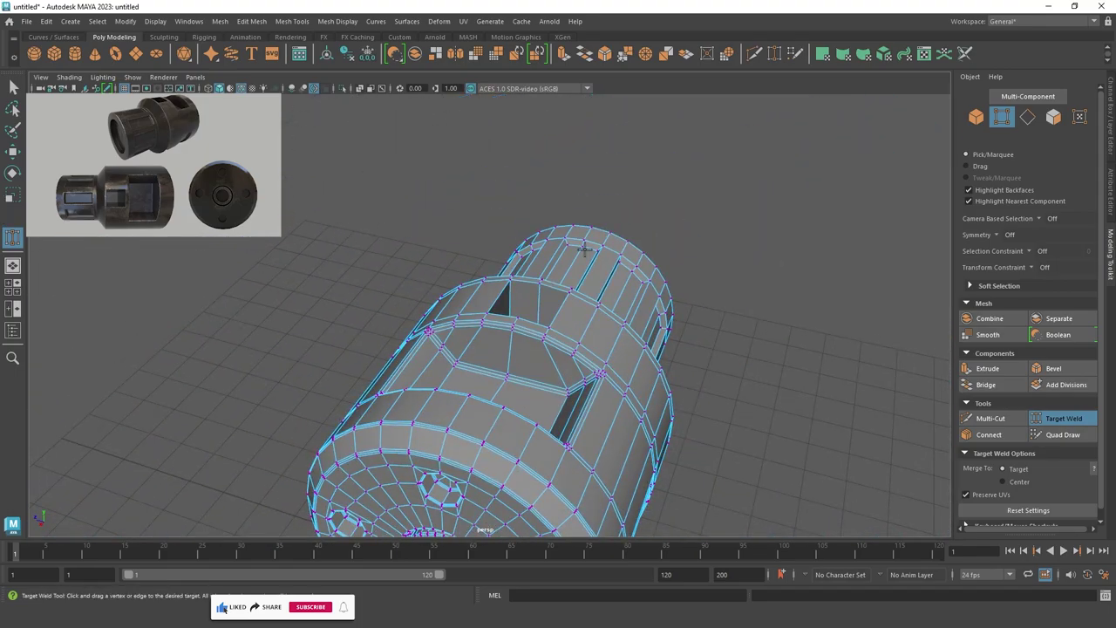
Target-weld the stray vertex into the square opening's corner, then switch to edge selection.
mouse_move(443, 349)
left_mouse_down("alt")
mouse_move(610, 181)
mouse_move(609, 382)
left_mouse_up("alt")
scroll(609, 182, "up", 3)
scroll(609, 375, "up", 5)
scroll(645, 429, "up", 2)
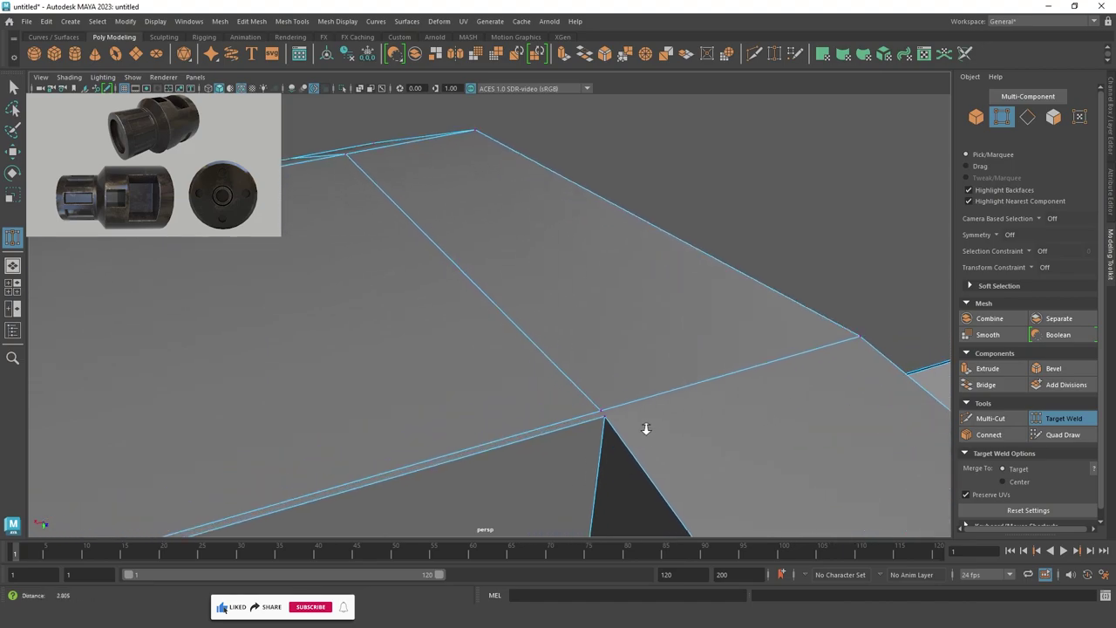
left_click_drag(672, 429, 419, 426, "alt")
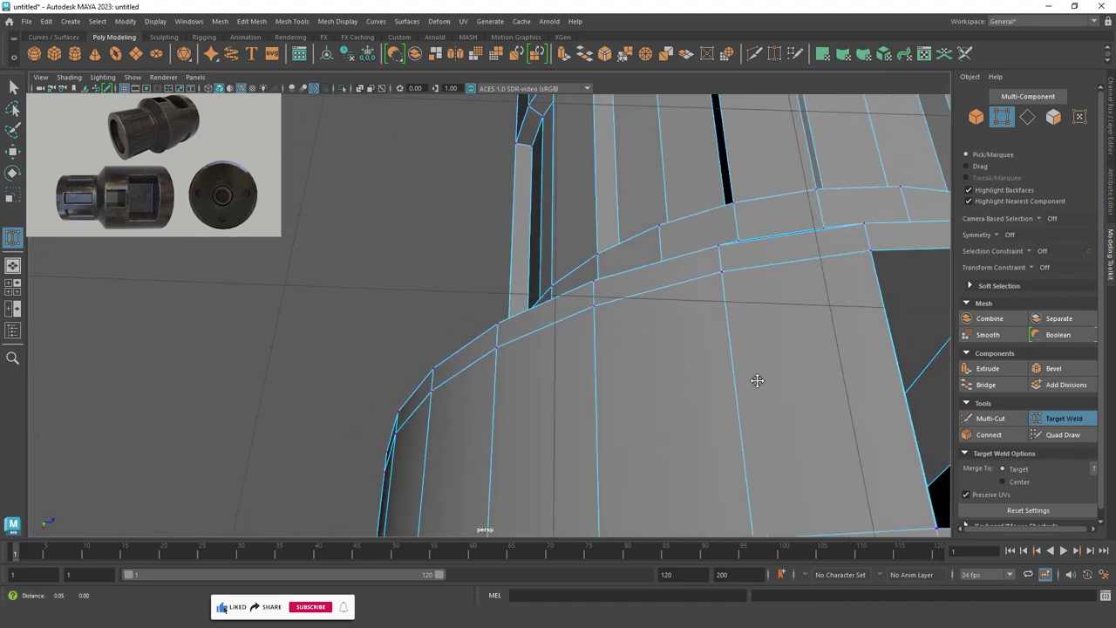
scroll(420, 426, "down", 5)
scroll(420, 425, "up", 5)
mouse_move(842, 436)
left_mouse_down("alt")
mouse_move(598, 401)
mouse_move(776, 387)
mouse_move(621, 336)
left_mouse_up("alt")
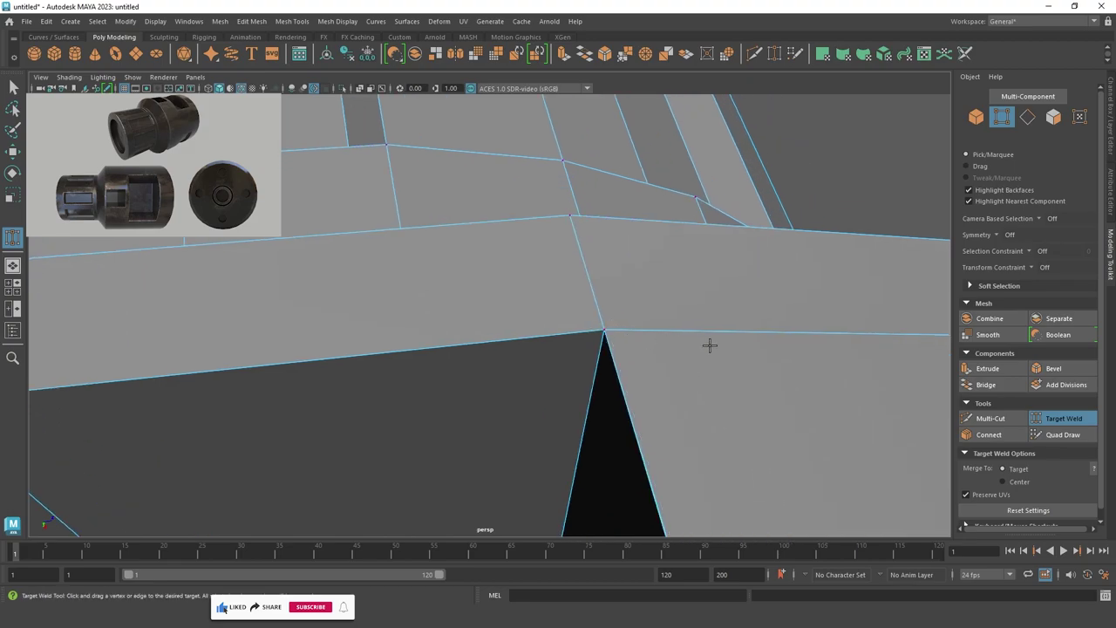
scroll(531, 323, "down", 3)
mouse_move(531, 324)
left_mouse_down("alt")
mouse_move(374, 355)
mouse_move(642, 408)
left_mouse_up("alt")
scroll(374, 355, "up", 5)
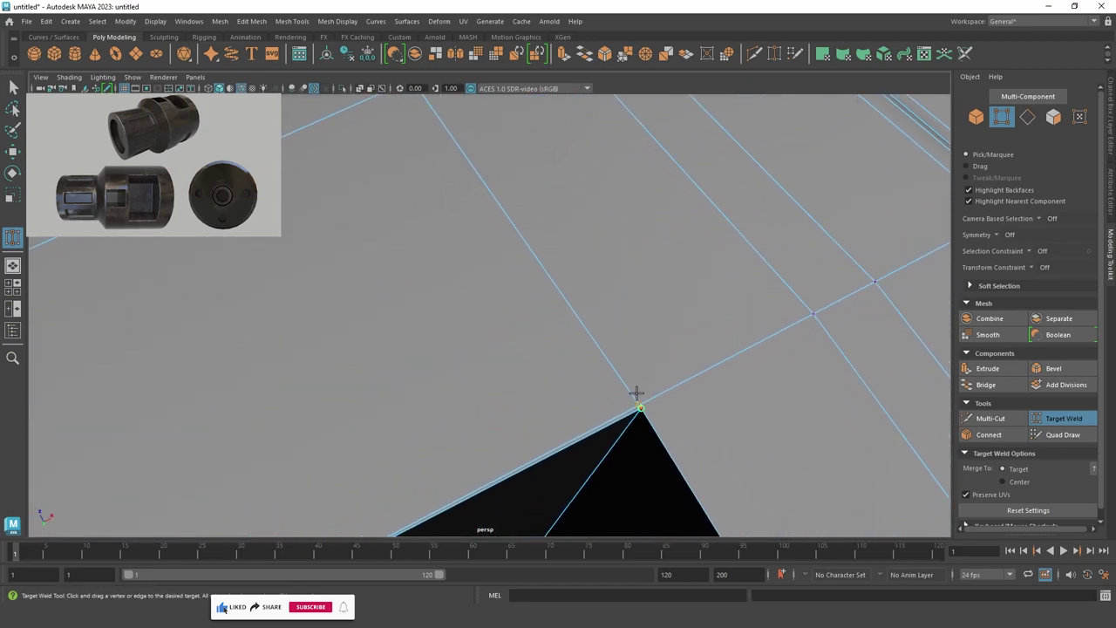
scroll(637, 392, "down", 3)
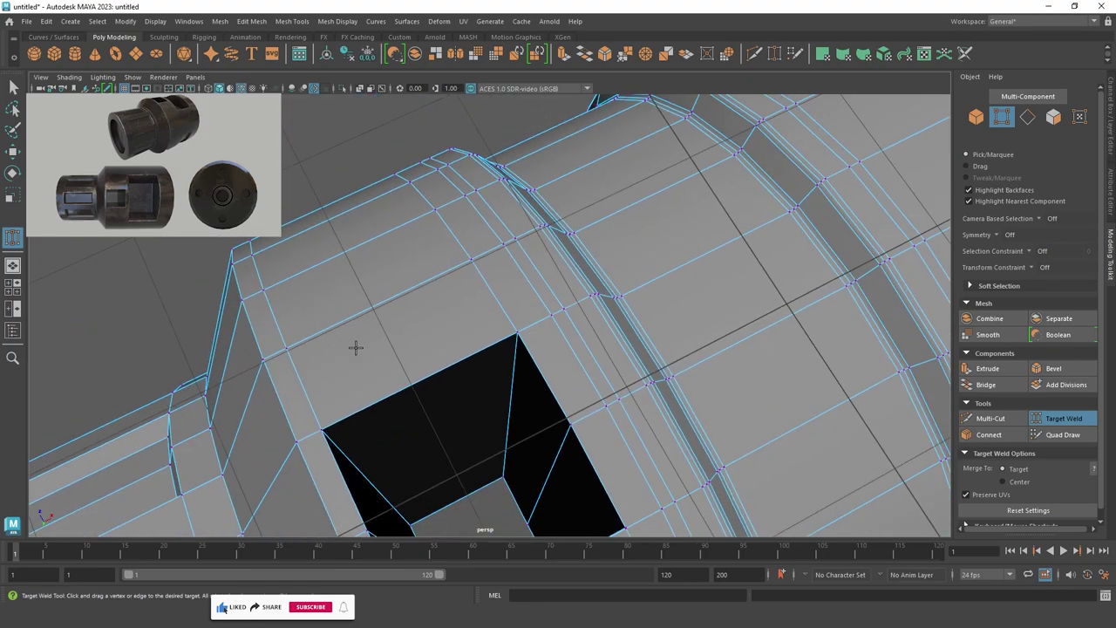
left_click_drag(356, 347, 413, 366, "alt")
scroll(414, 366, "up", 3)
left_click_drag(454, 406, 252, 267, "alt")
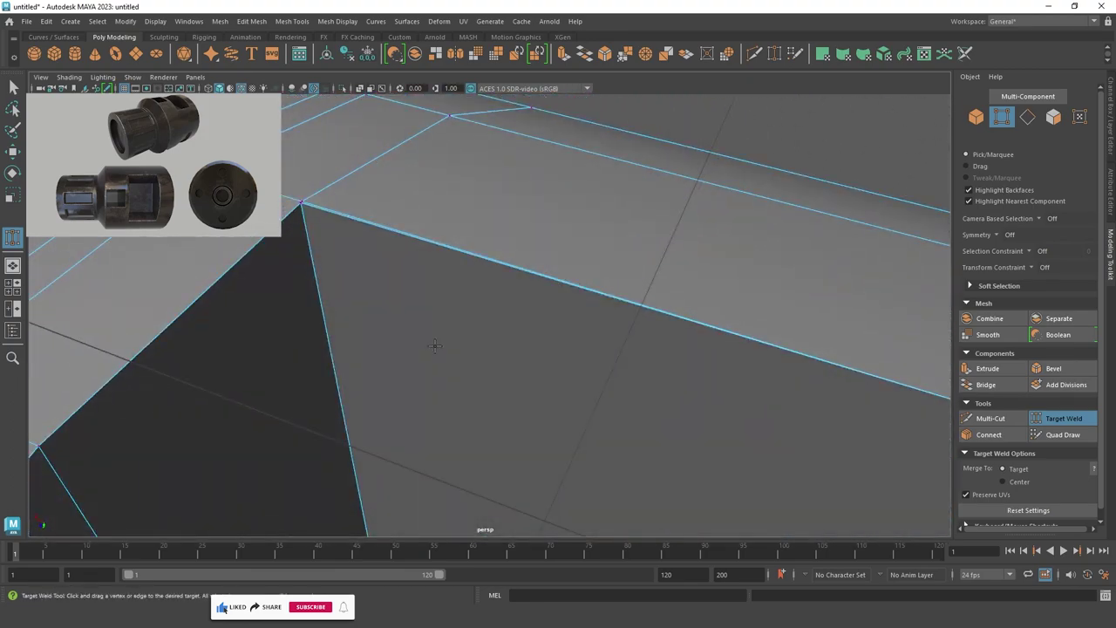
scroll(315, 288, "up", 2)
scroll(315, 273, "down", 5)
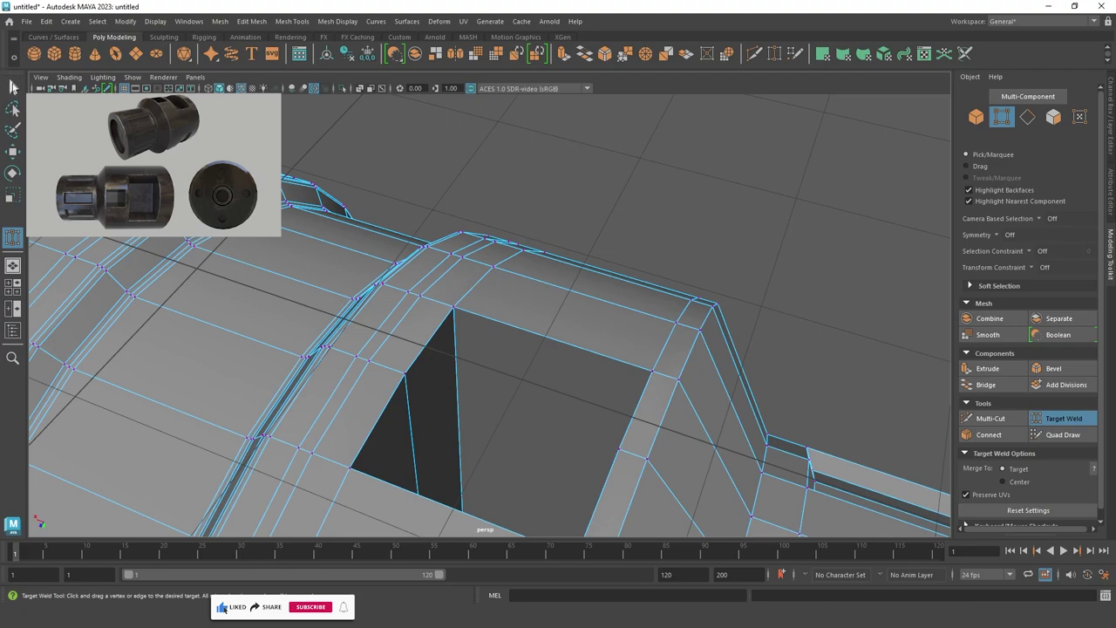
key("q")
key("F10")
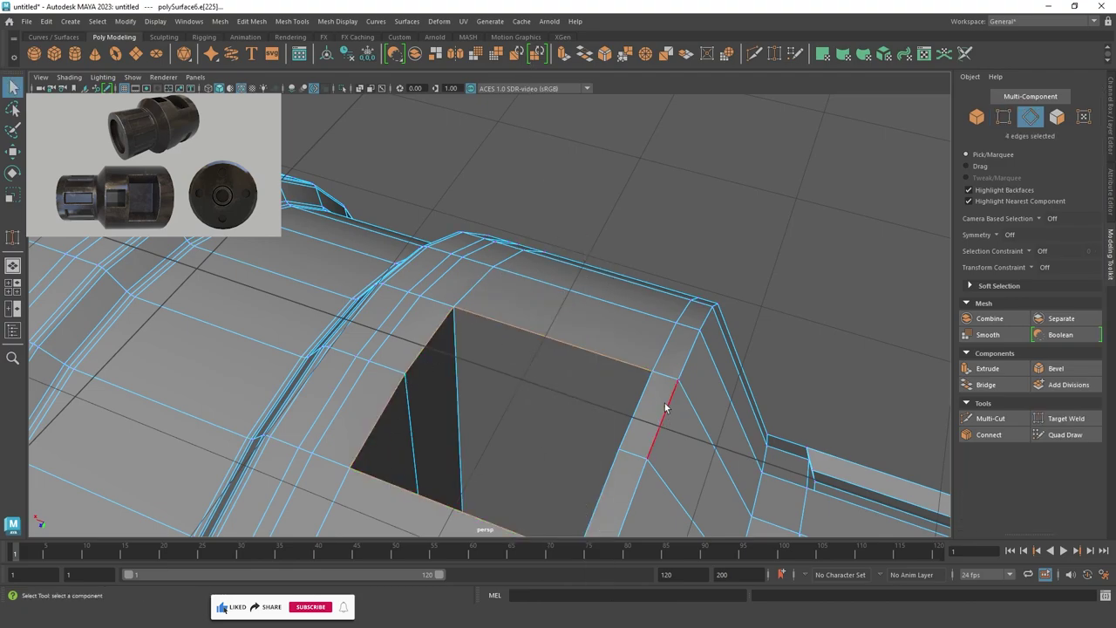
Select the full border edge loop of the window opening.
mouse_move(591, 391)
left_mouse_down("alt")
mouse_move(691, 401)
mouse_move(651, 340)
left_mouse_up("alt")
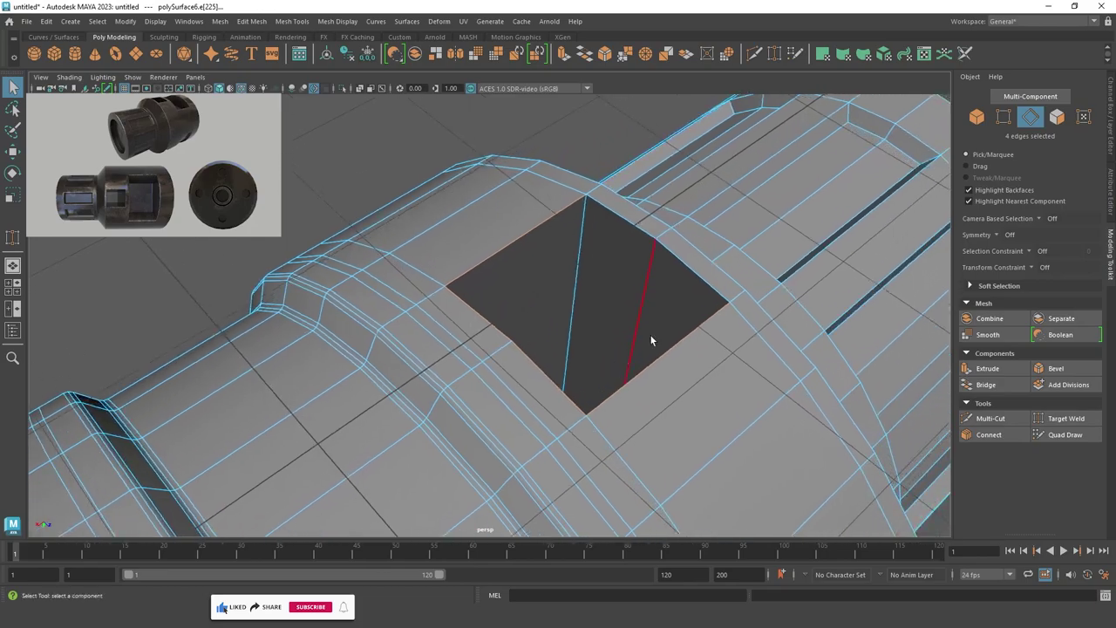
left_click(663, 260, "shift")
left_click_drag(663, 260, 668, 330, "alt")
right_click_drag(668, 330, 589, 325, "alt")
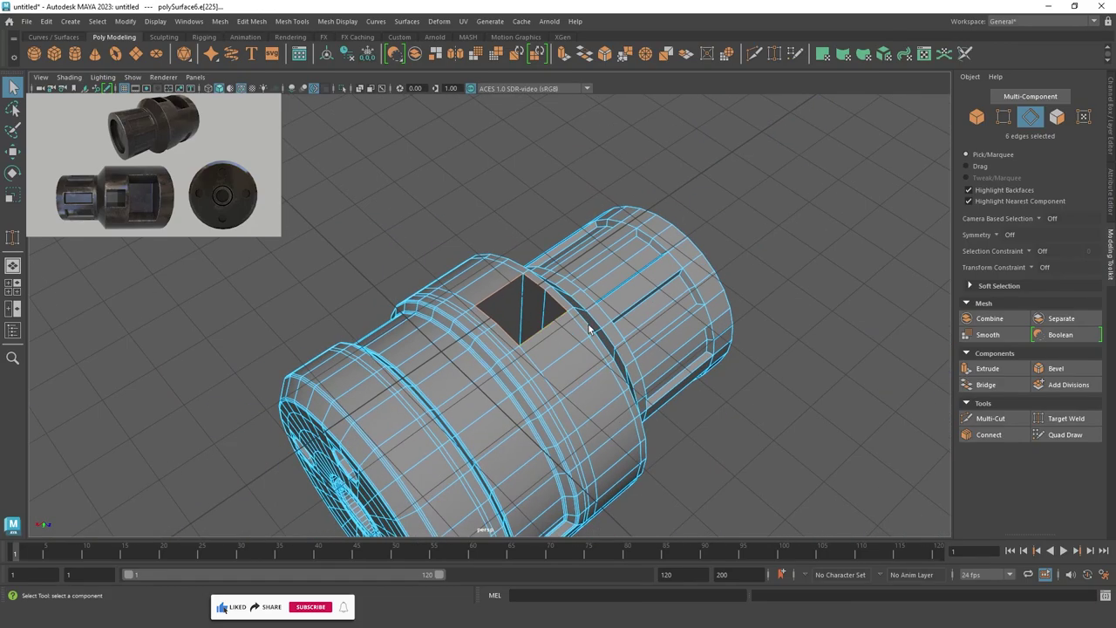
mouse_move(589, 325)
left_mouse_down("alt")
mouse_move(514, 166)
mouse_move(530, 323)
left_mouse_up("alt")
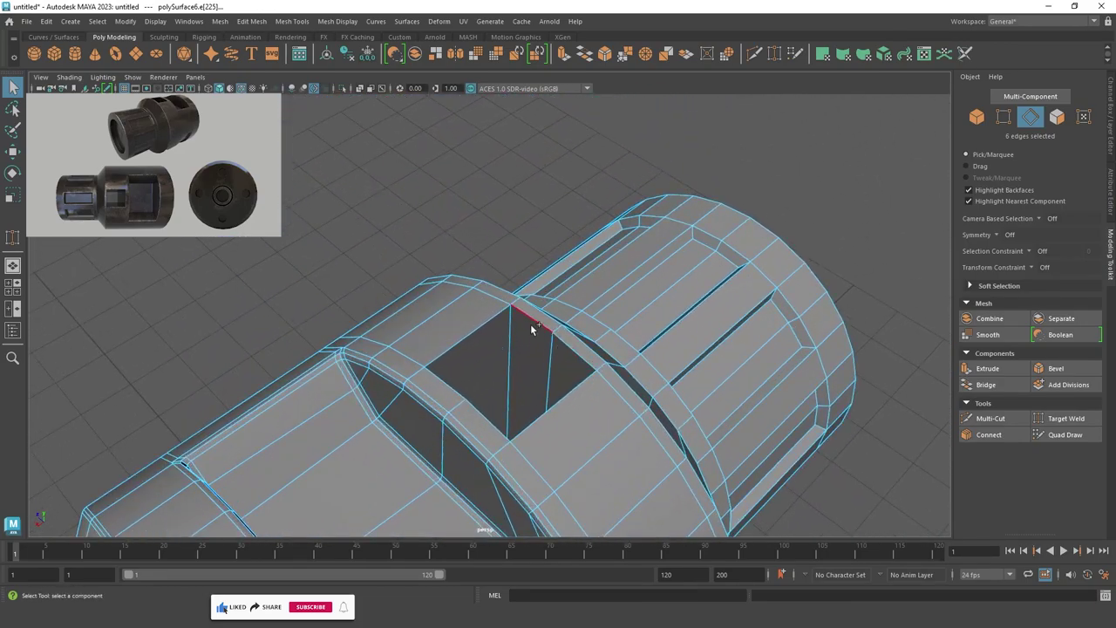
double_click(474, 405, "shift")
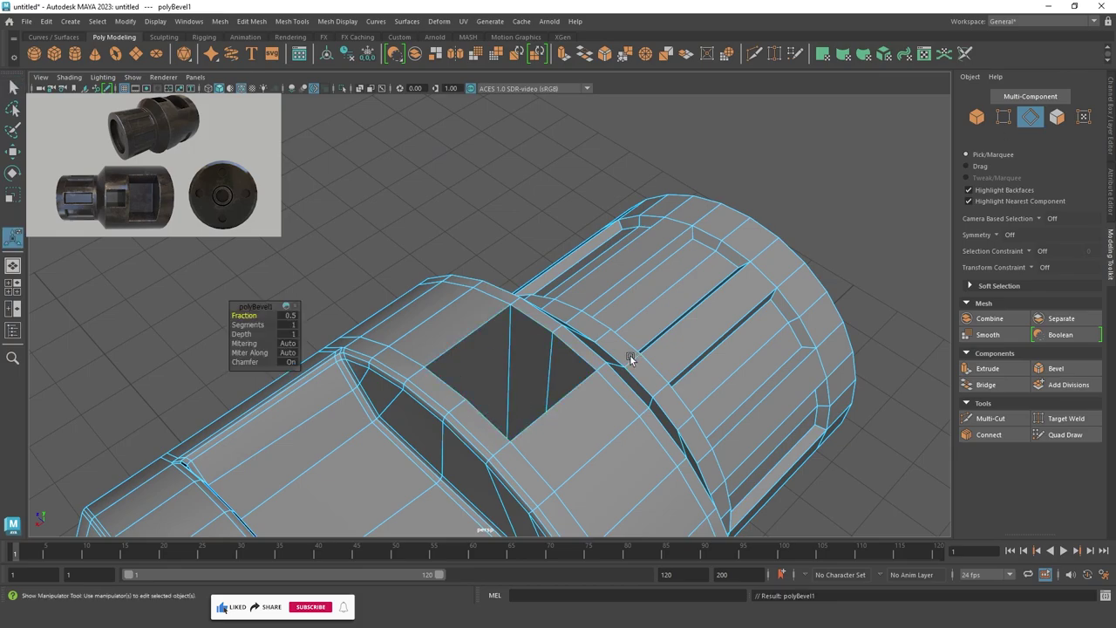
From the front view, marquee-select all 60 vertices across the part's profile.
right_click_drag(631, 356, 575, 350, "alt")
left_click_drag(575, 351, 510, 297, "alt")
key("space")
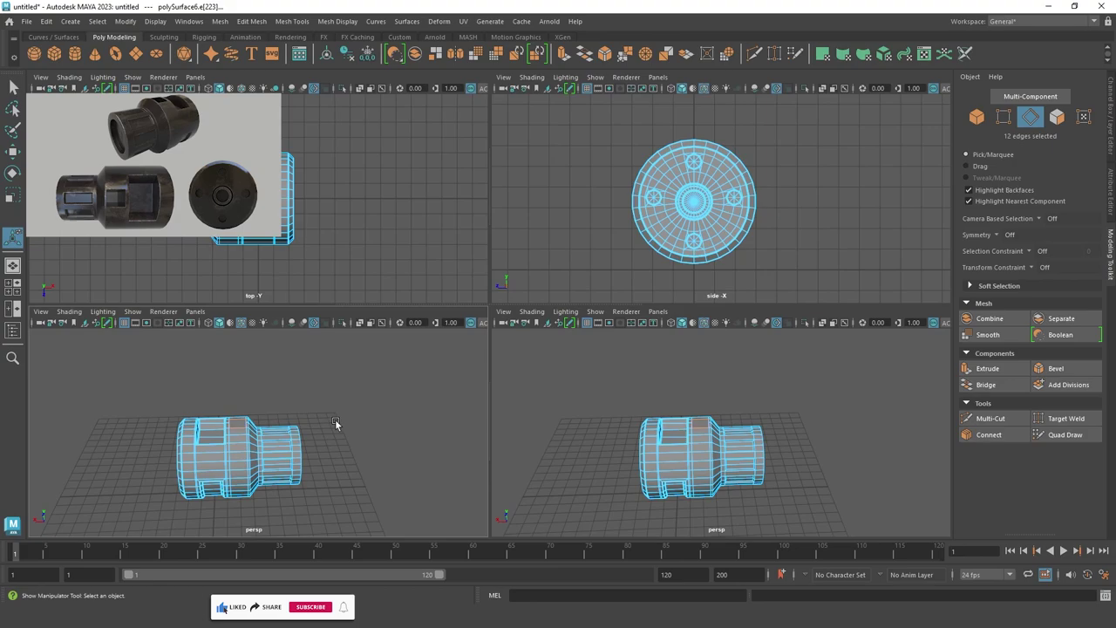
key("space")
middle_click_drag(428, 399, 469, 388, "alt")
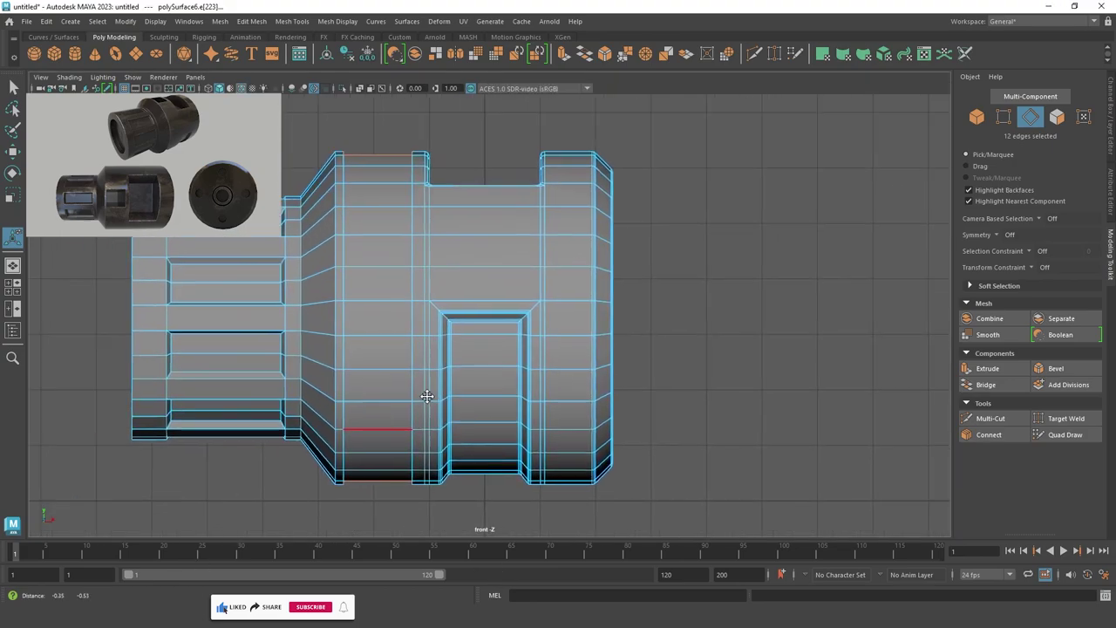
right_click_drag(374, 199, 345, 203)
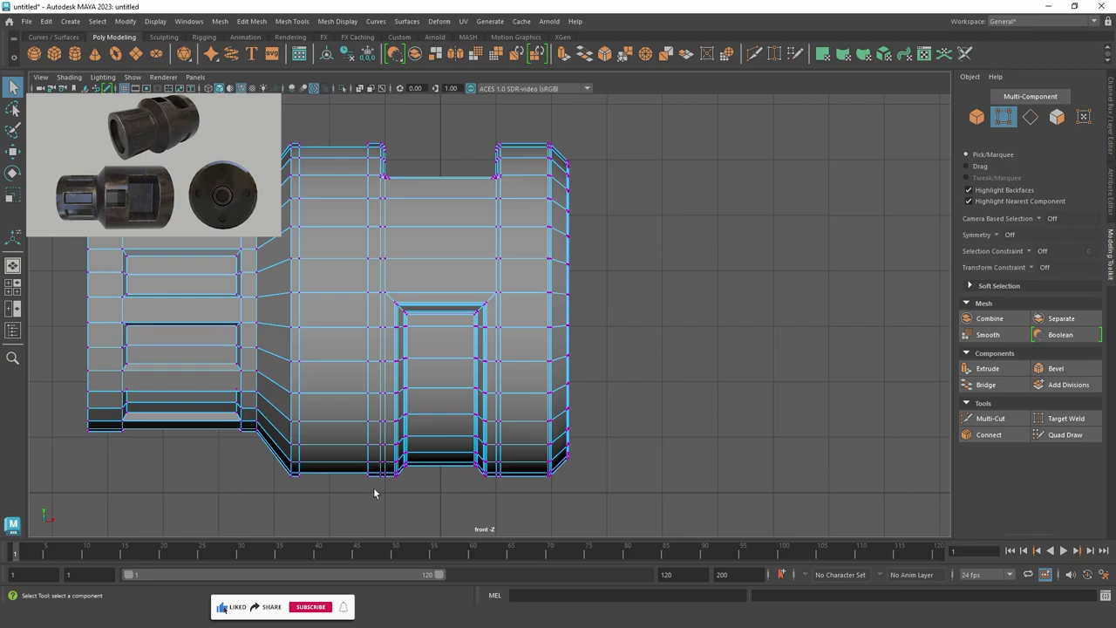
left_click_drag(375, 489, 288, 94)
key("space")
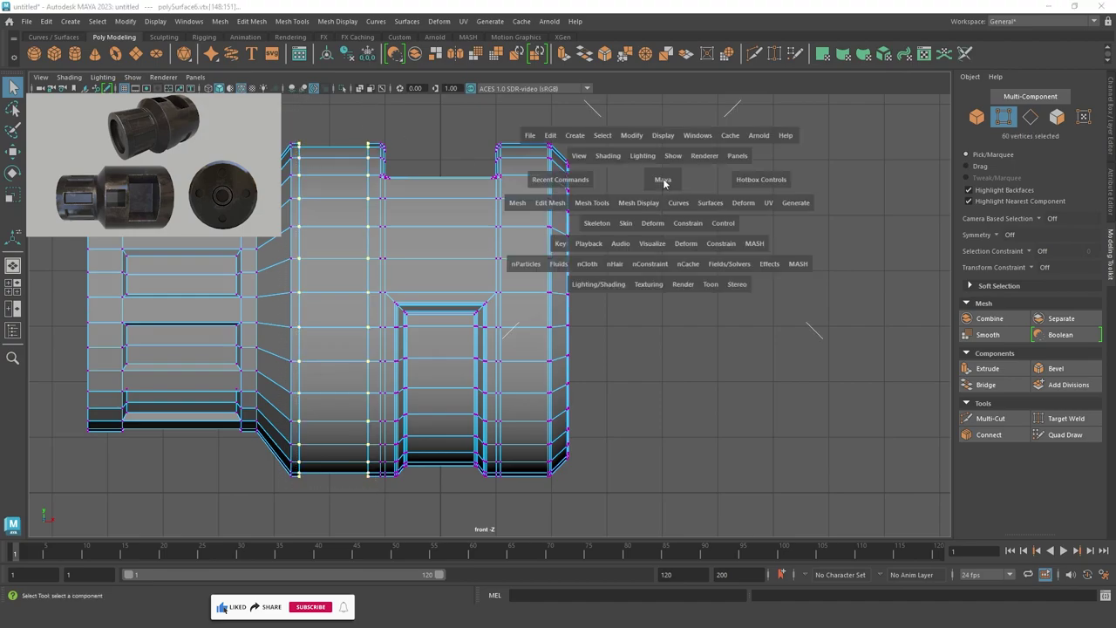
Merge the selected overlapping vertices with a 0.001 distance threshold.
mouse_move(724, 252)
left_mouse_down("alt")
mouse_move(707, 196)
mouse_move(655, 261)
mouse_move(380, 230)
left_mouse_up("alt")
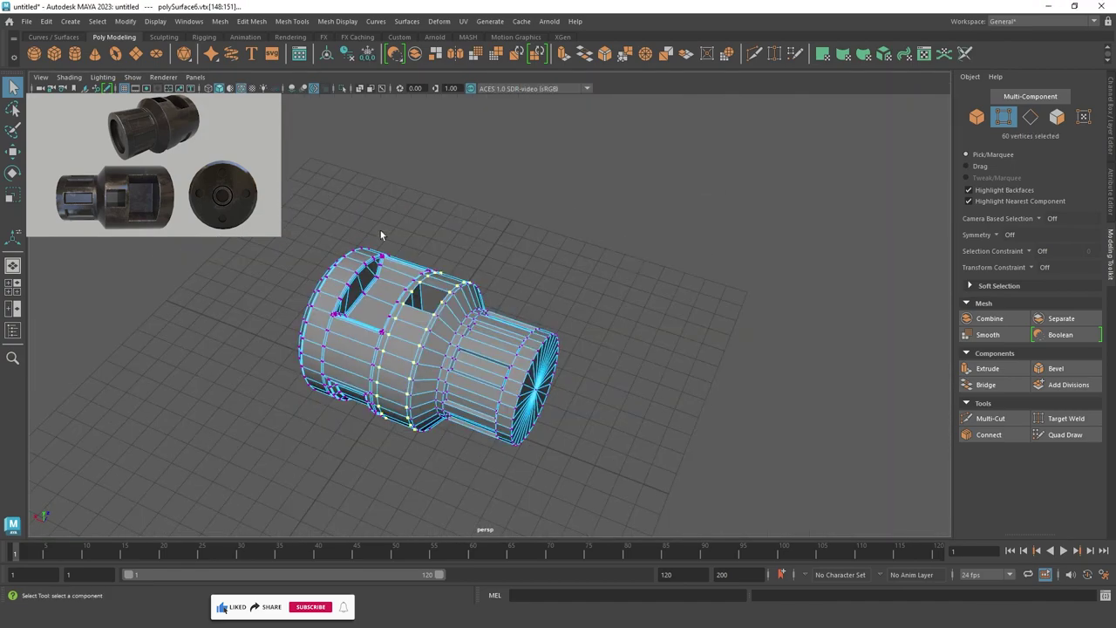
scroll(372, 301, "up", 4)
scroll(349, 244, "up", 4)
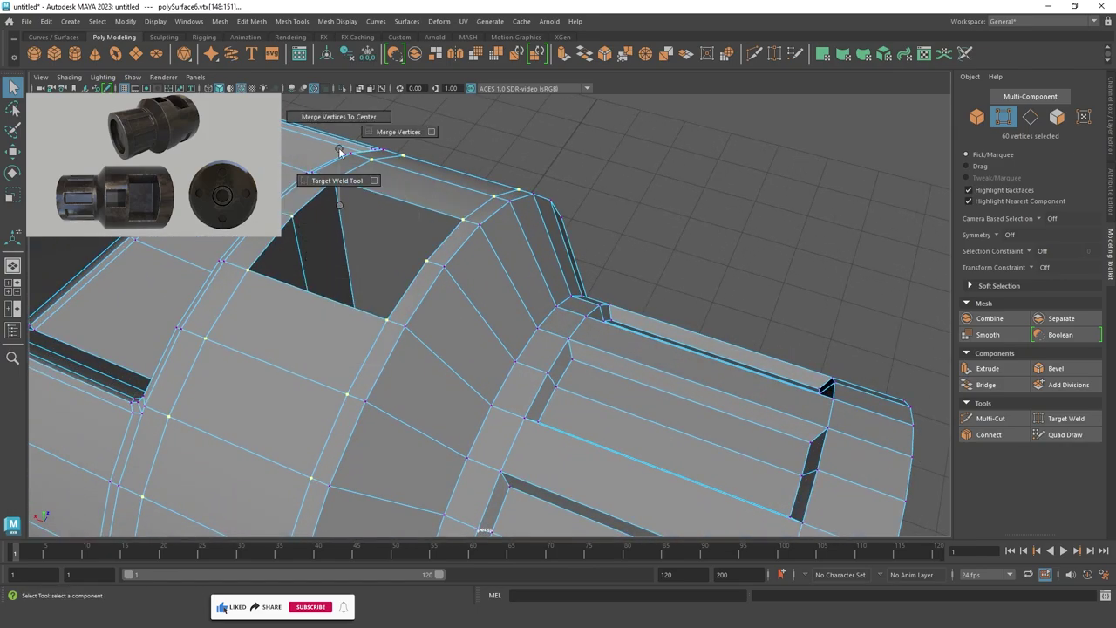
right_click_drag(338, 203, 399, 127, "shift")
Bevel the square opening's top edge, then frame the mesh and return to object selection.
left_click_drag(317, 207, 399, 244, "alt")
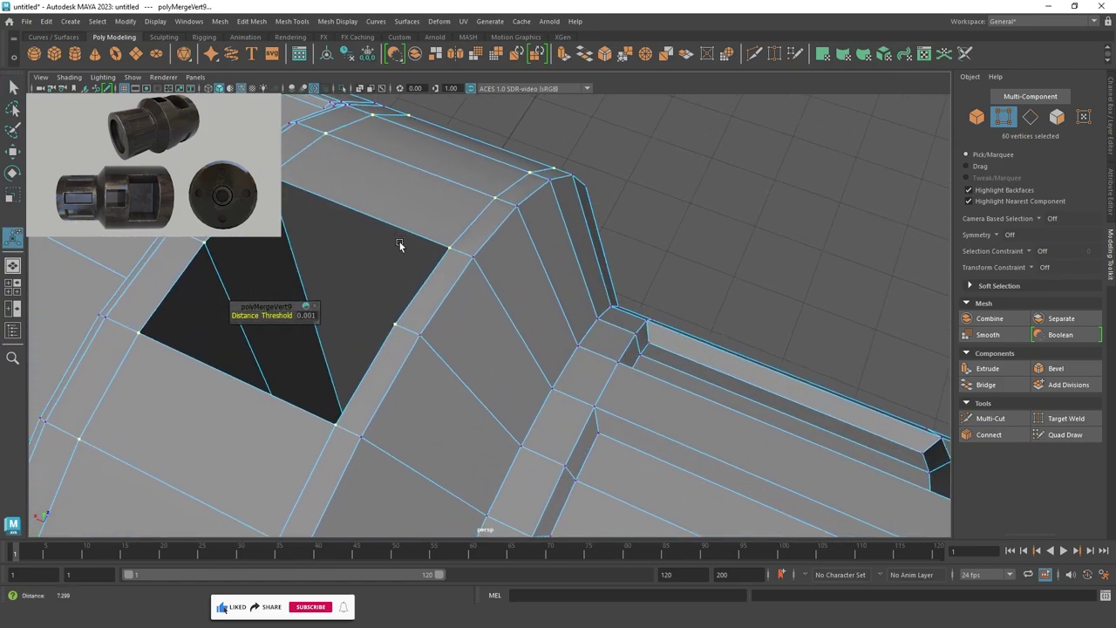
right_click_drag(399, 244, 368, 129)
left_click(355, 207)
right_click_drag(364, 211, 288, 349, "shift")
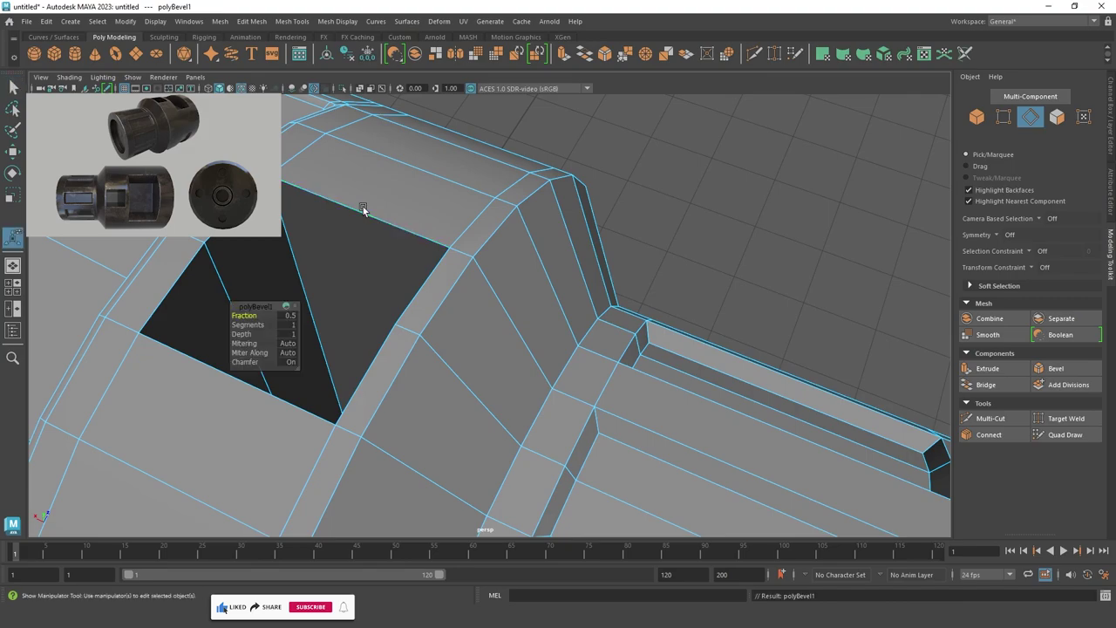
left_click_drag(510, 207, 454, 227, "alt")
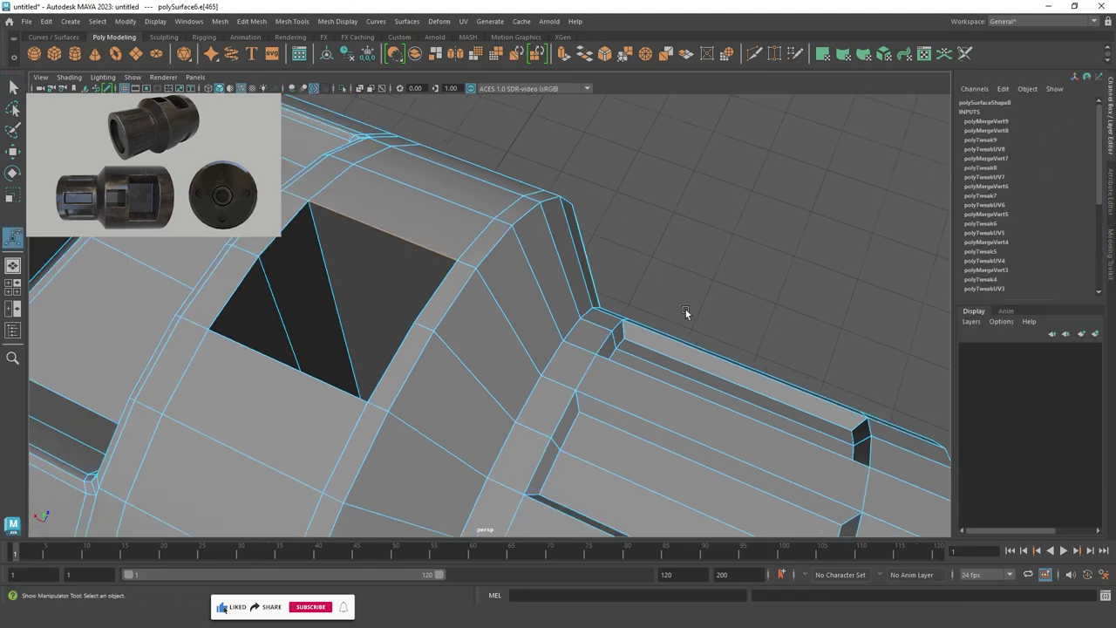
key("a")
key("q")
key("F8")
Delete the construction history of the whole muzzle-device mesh.
left_click(713, 257)
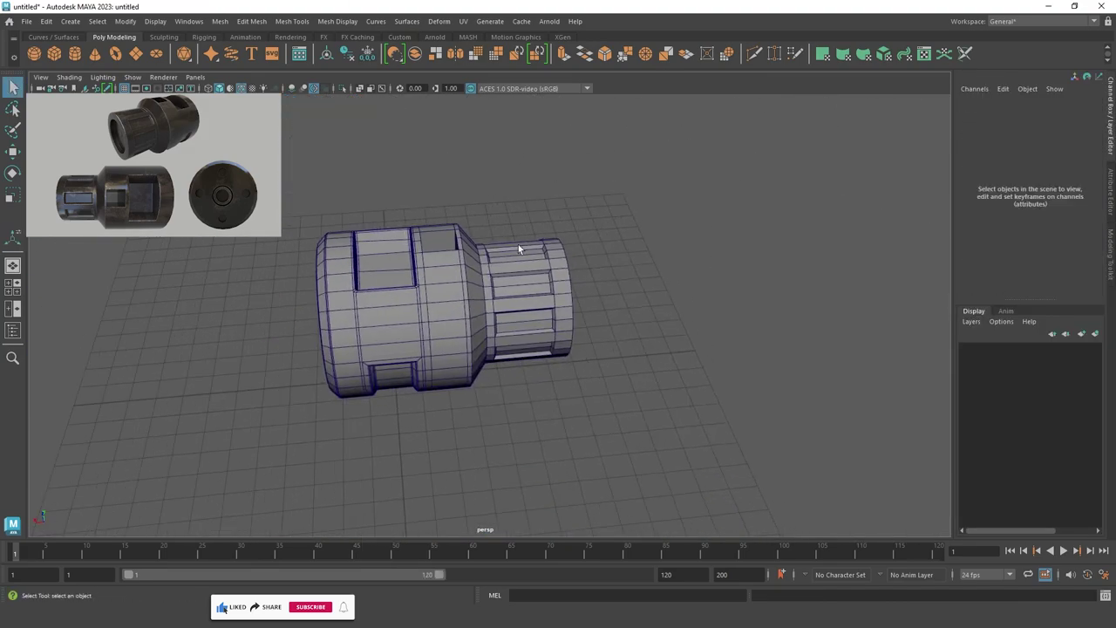
left_click(438, 270)
left_click(346, 54)
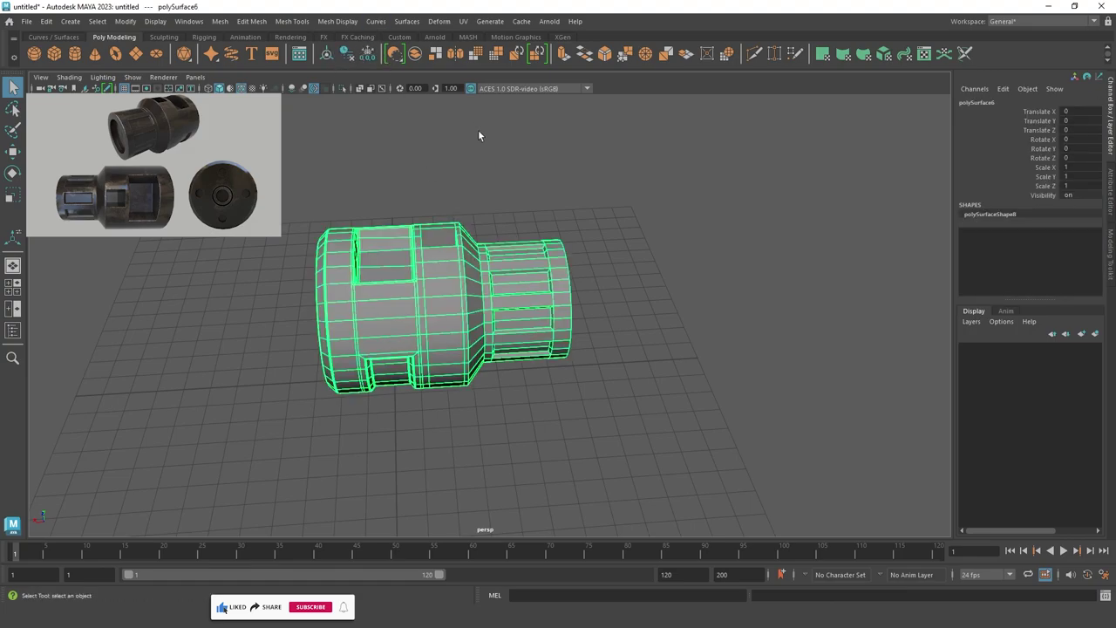
Bevel the square opening's top edge with Ctrl+B and delete the bevel's history.
scroll(478, 130, "up", 5)
left_click_drag(603, 236, 635, 327, "alt")
scroll(339, 153, "up", 3)
key("F10")
left_click(338, 152)
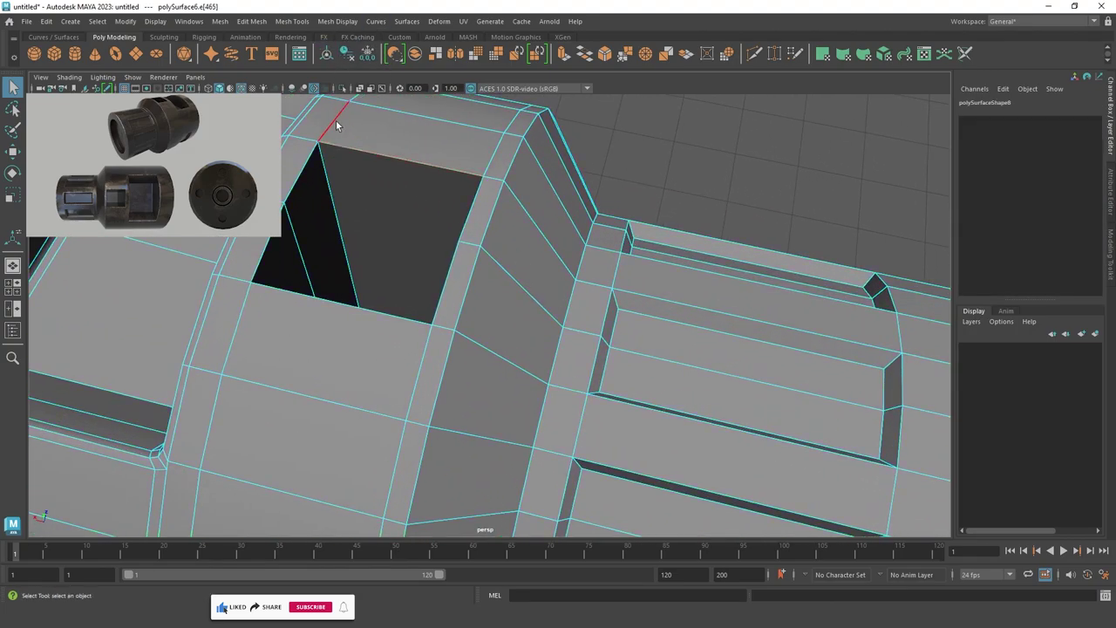
key("ctrl+b")
key("alt+shift+d")
Inspect the beveled edge around the square hole from the side and up close.
scroll(458, 174, "down", 5)
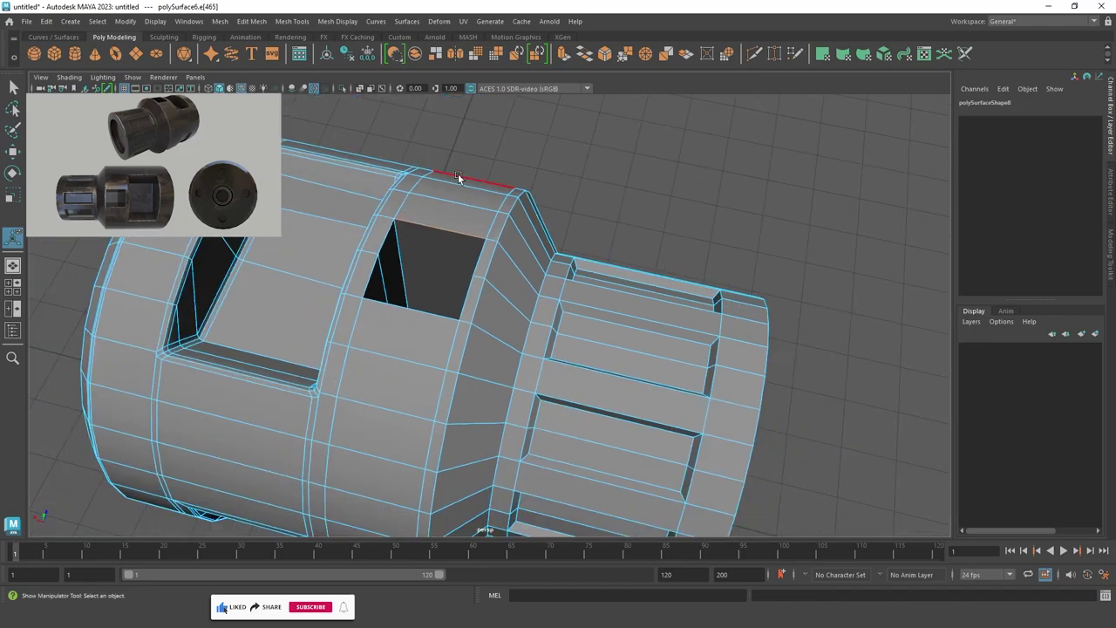
mouse_move(457, 175)
left_mouse_down("alt")
mouse_move(411, 204)
mouse_move(474, 349)
mouse_move(485, 159)
mouse_move(546, 160)
mouse_move(516, 215)
mouse_move(532, 186)
left_mouse_up("alt")
scroll(476, 165, "up", 3)
key("q")
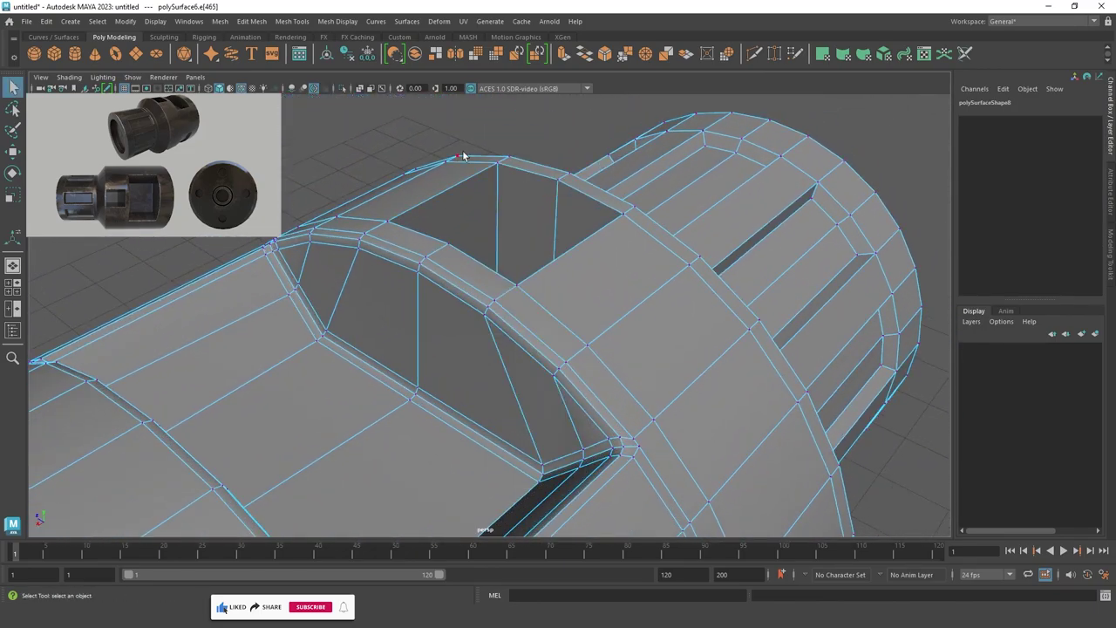
left_click_drag(462, 150, 521, 207, "alt")
scroll(641, 284, "up", 3)
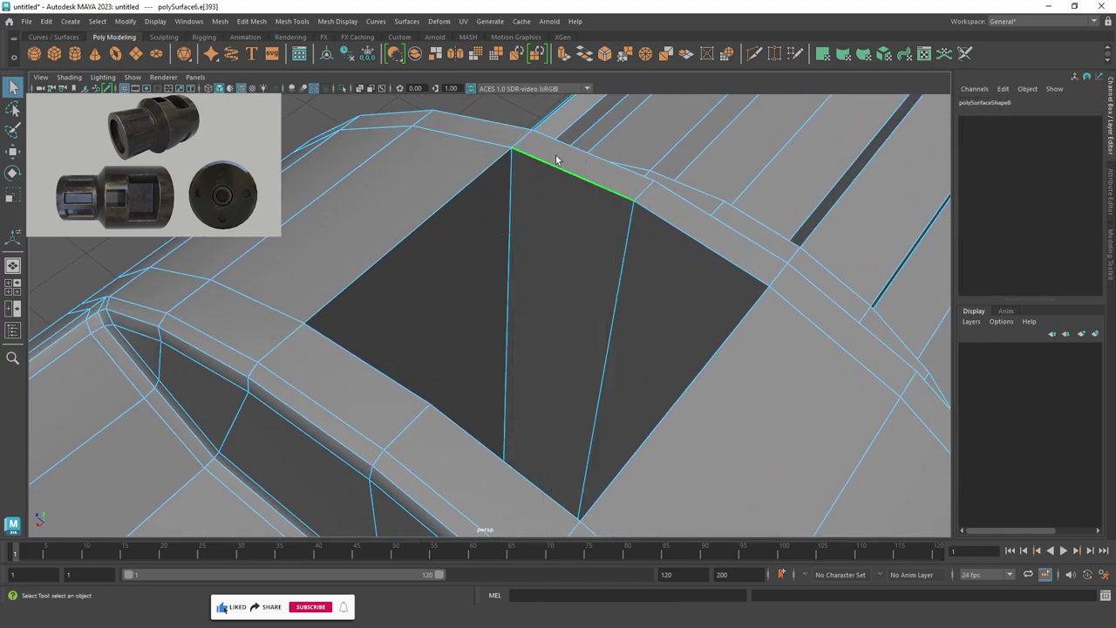
key("t")
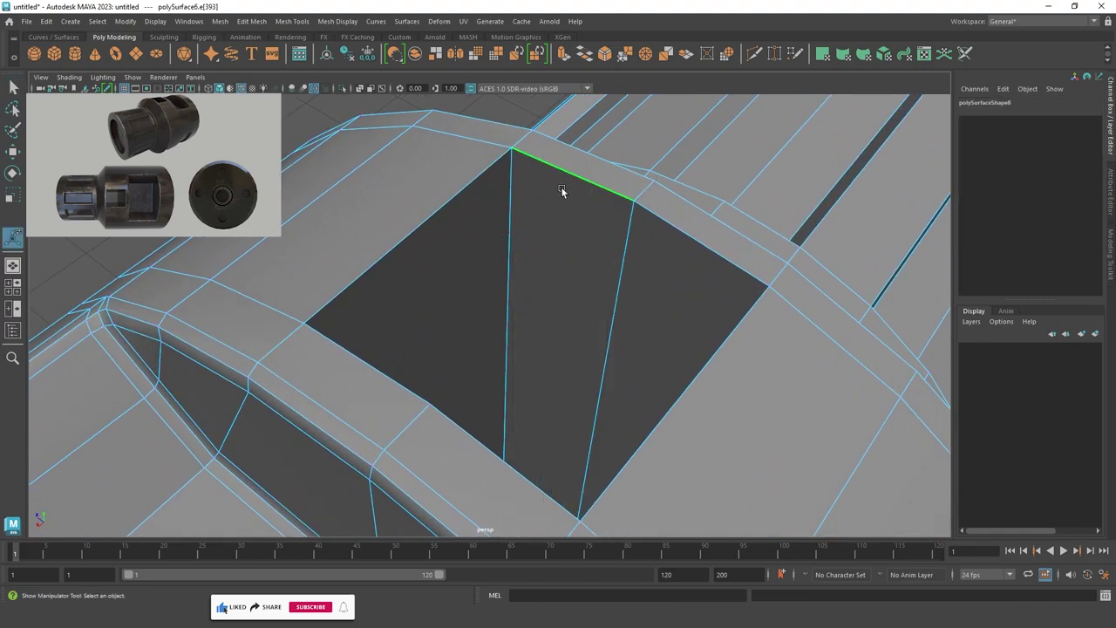
key("q")
Fill the strip beside the hole with faces and trial-delete the small inner face, then undo.
right_click_drag(498, 178, 549, 153, "shift")
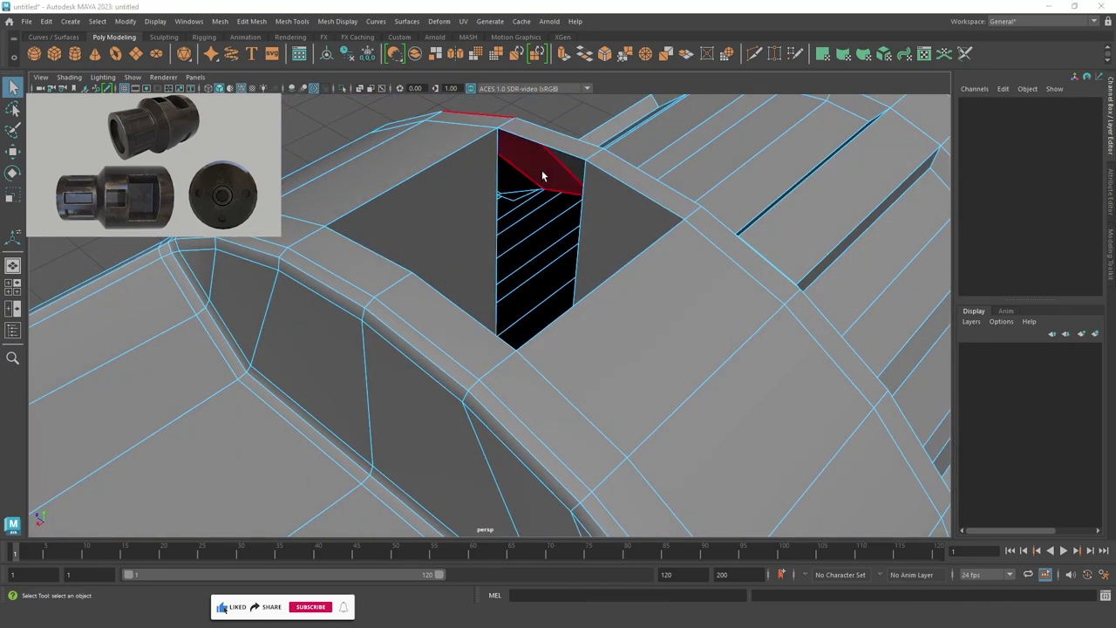
left_click(563, 166)
mouse_move(563, 166)
left_mouse_down("alt")
mouse_move(428, 166)
mouse_move(581, 155)
mouse_move(444, 290)
mouse_move(414, 177)
left_mouse_up("alt")
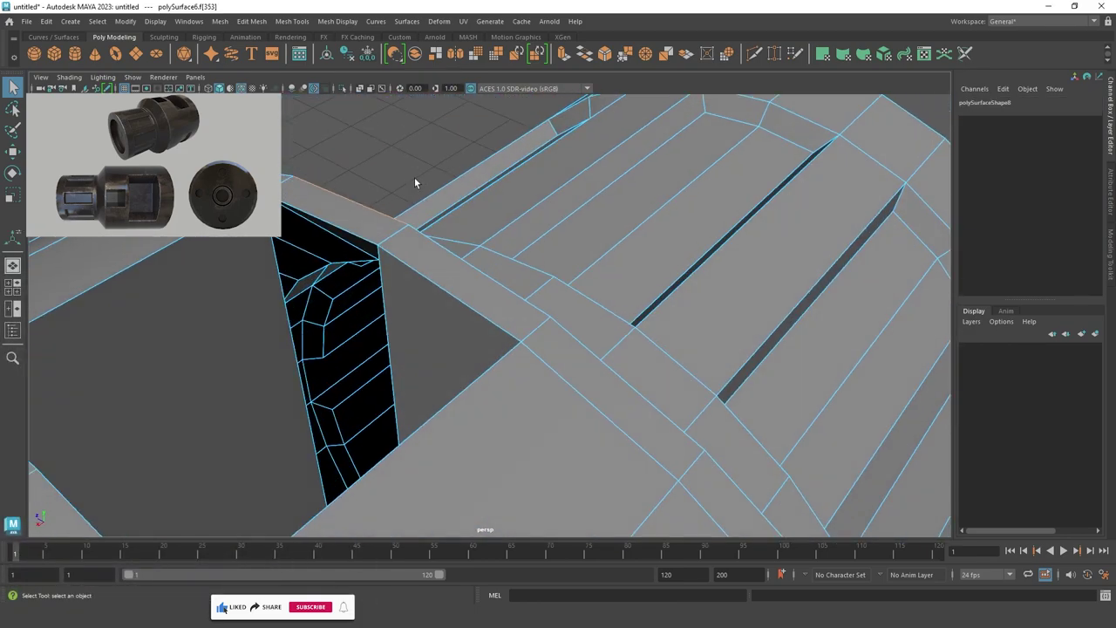
key("Delete")
key("ctrl+z")
key("F9")
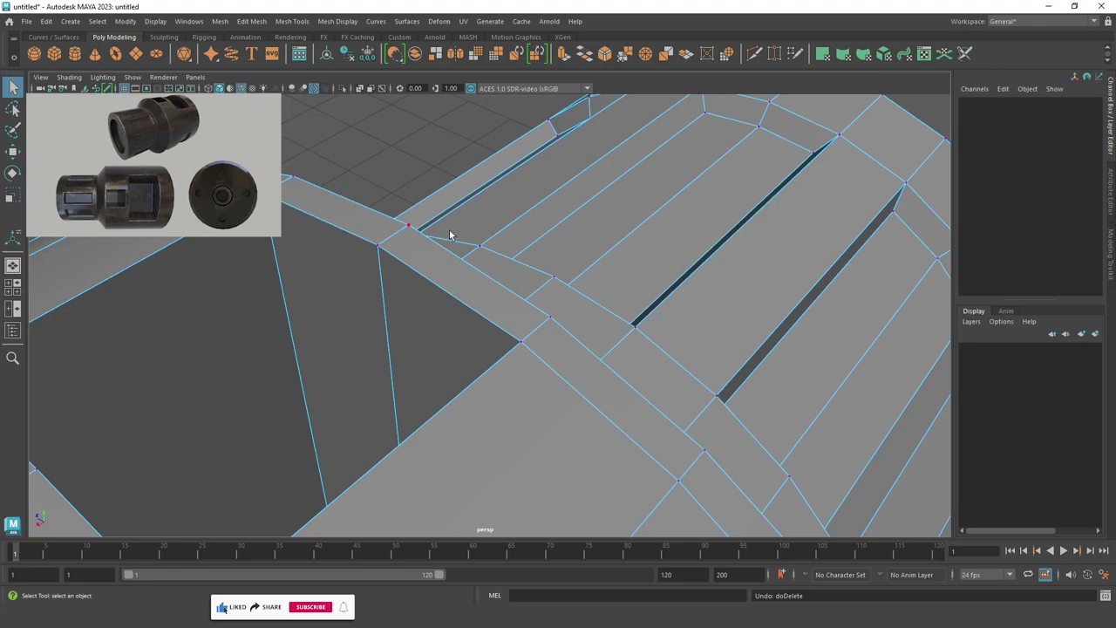
mouse_move(450, 236)
left_mouse_down("alt")
mouse_move(299, 232)
mouse_move(772, 398)
left_mouse_up("alt")
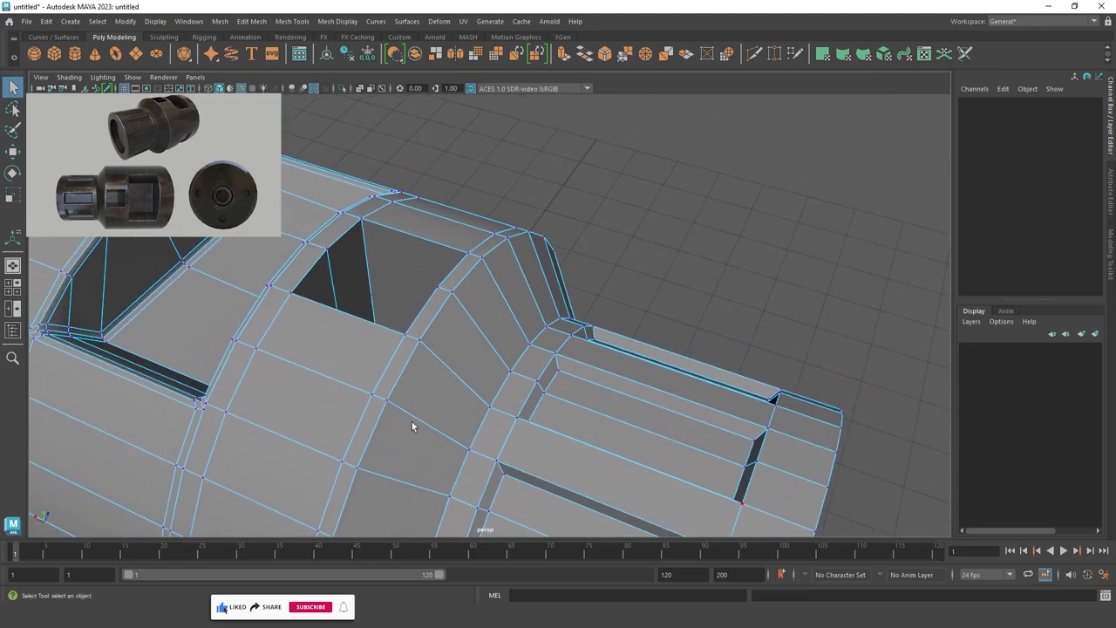
mouse_move(411, 422)
left_mouse_down("alt")
mouse_move(409, 237)
mouse_move(453, 311)
mouse_move(564, 385)
left_mouse_up("alt")
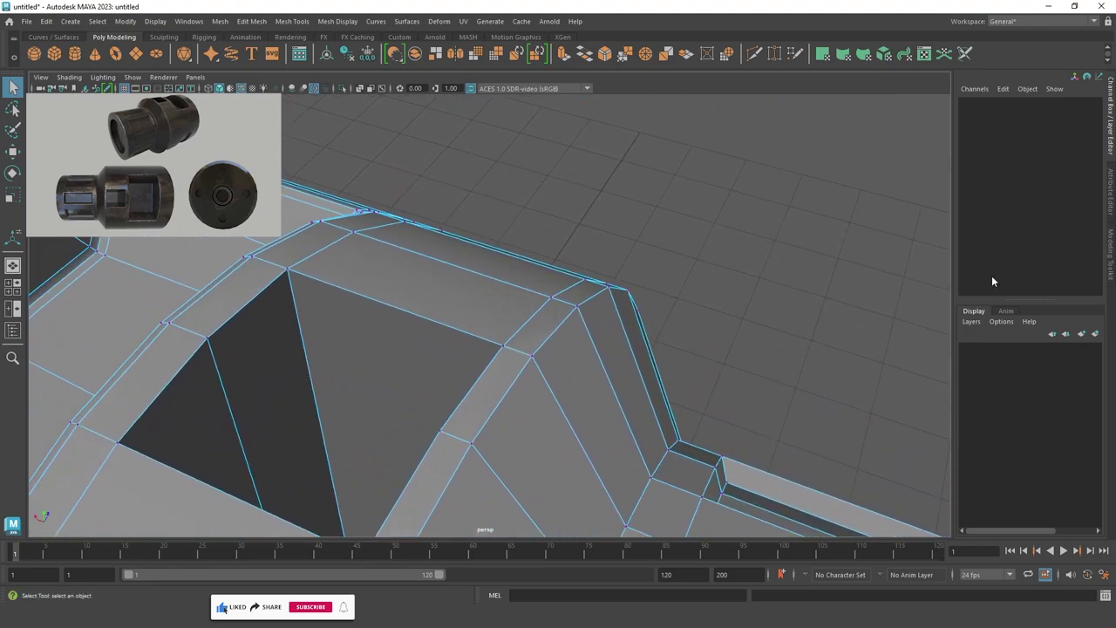
Cut new edges with Multi-Cut through the beveled rim corners beside the notch.
left_click(1111, 253)
left_click(990, 418)
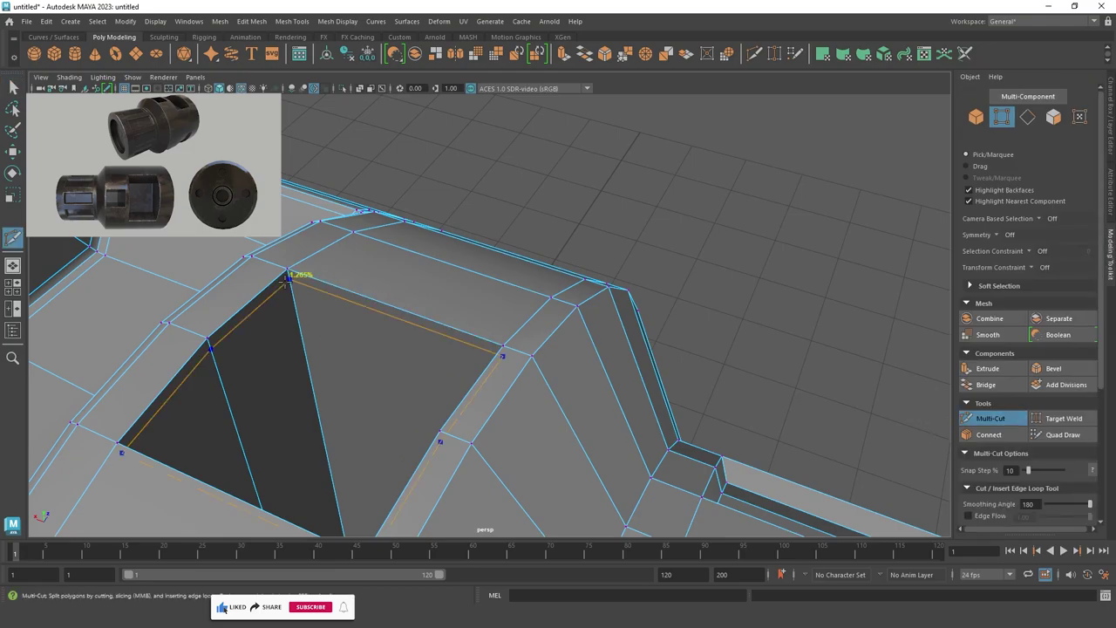
left_click_drag(613, 394, 485, 238, "alt")
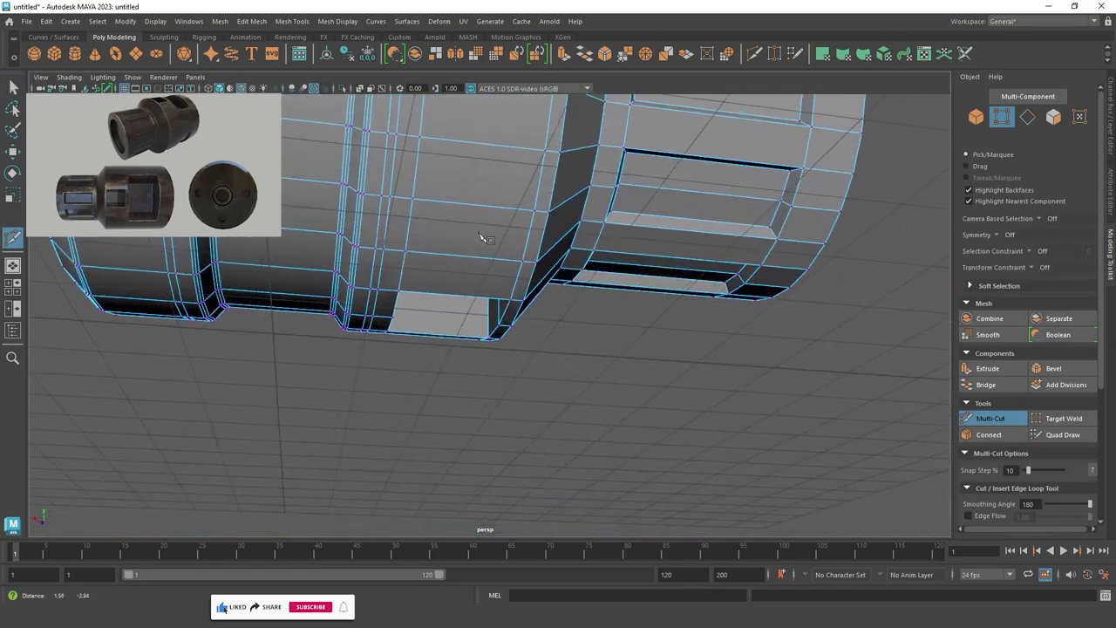
mouse_move(486, 239)
right_mouse_down("alt")
mouse_move(573, 349)
mouse_move(523, 332)
right_mouse_up("alt")
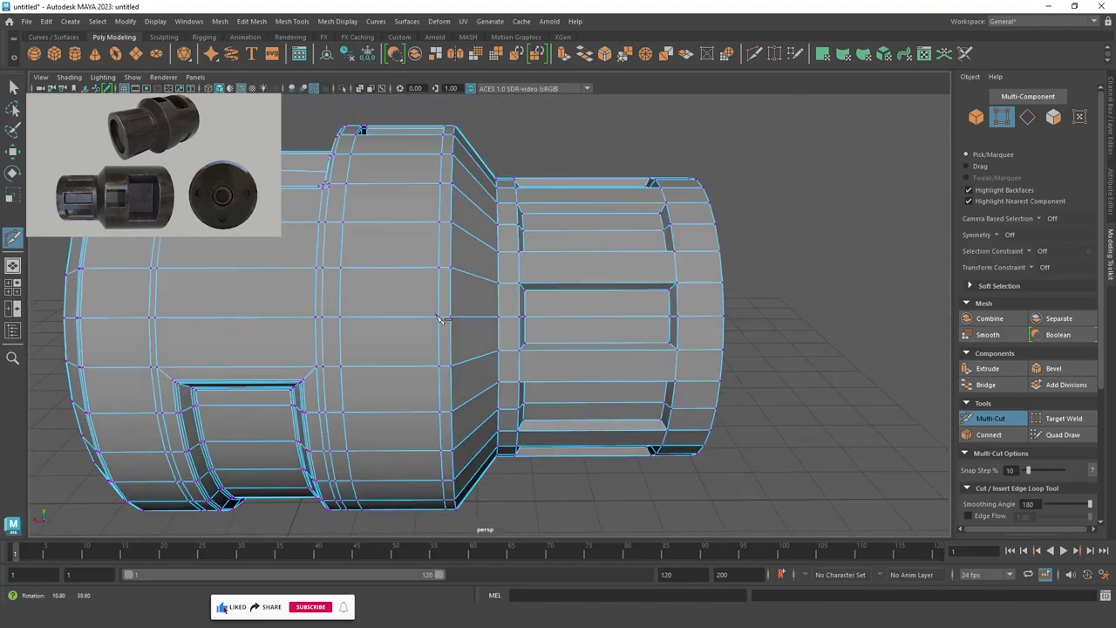
left_click_drag(524, 332, 393, 314, "alt")
right_click_drag(392, 314, 346, 331, "alt")
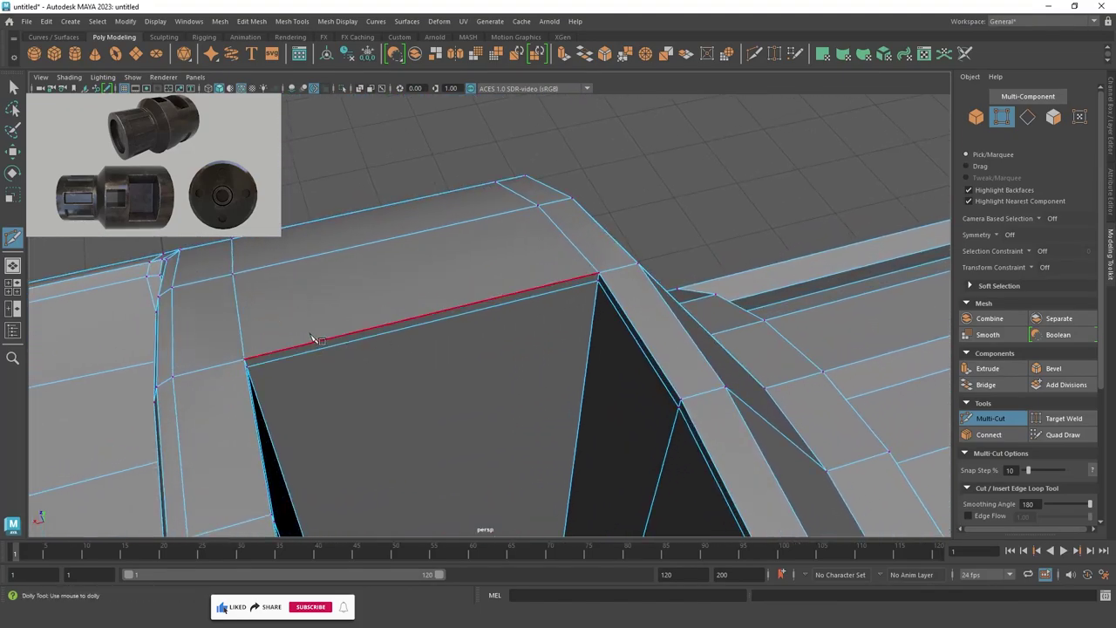
scroll(309, 322, "up", 3)
middle_click_drag(308, 319, 428, 284, "alt")
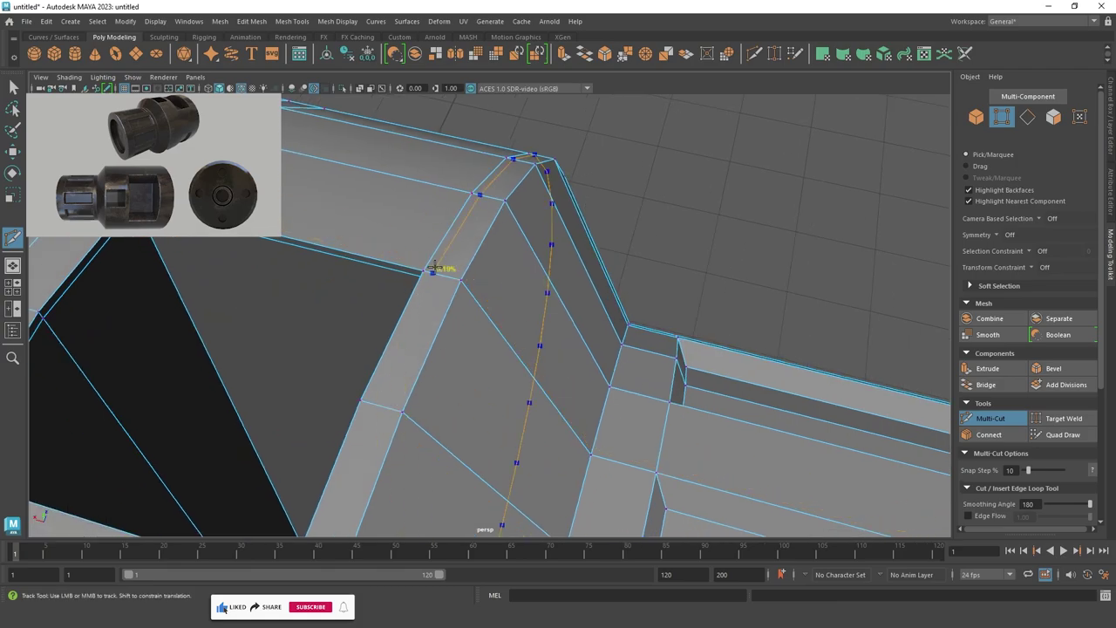
right_click_drag(504, 277, 392, 260, "alt")
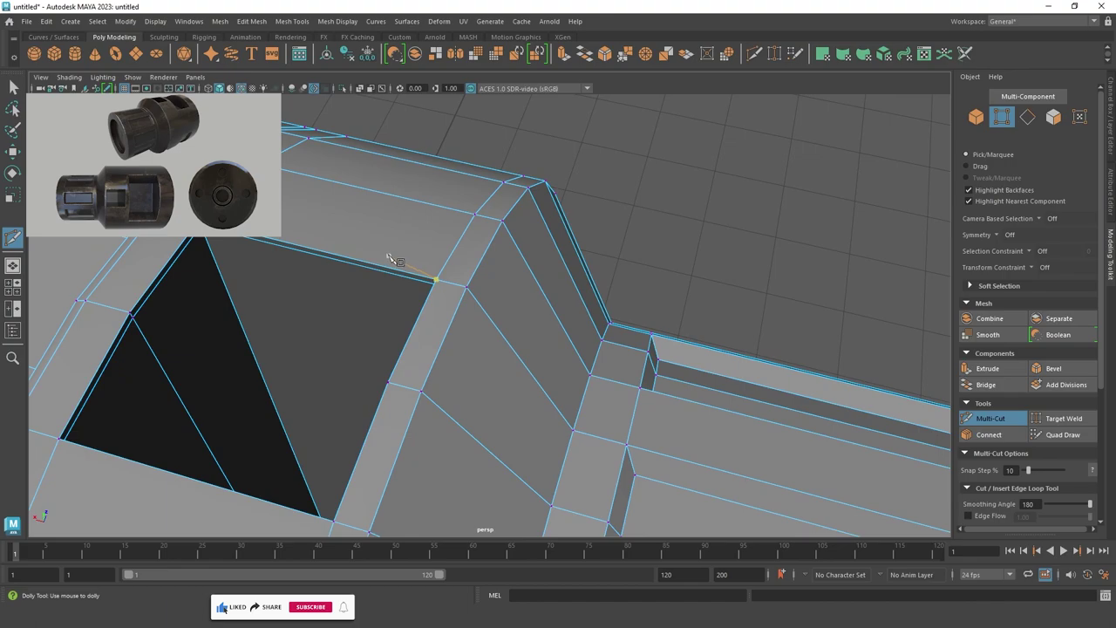
Preview the mesh smoothed and back to the cage twice, then return to Select.
key("3")
mouse_move(491, 239)
right_mouse_down("alt")
mouse_move(419, 262)
mouse_move(532, 311)
right_mouse_up("alt")
key("1")
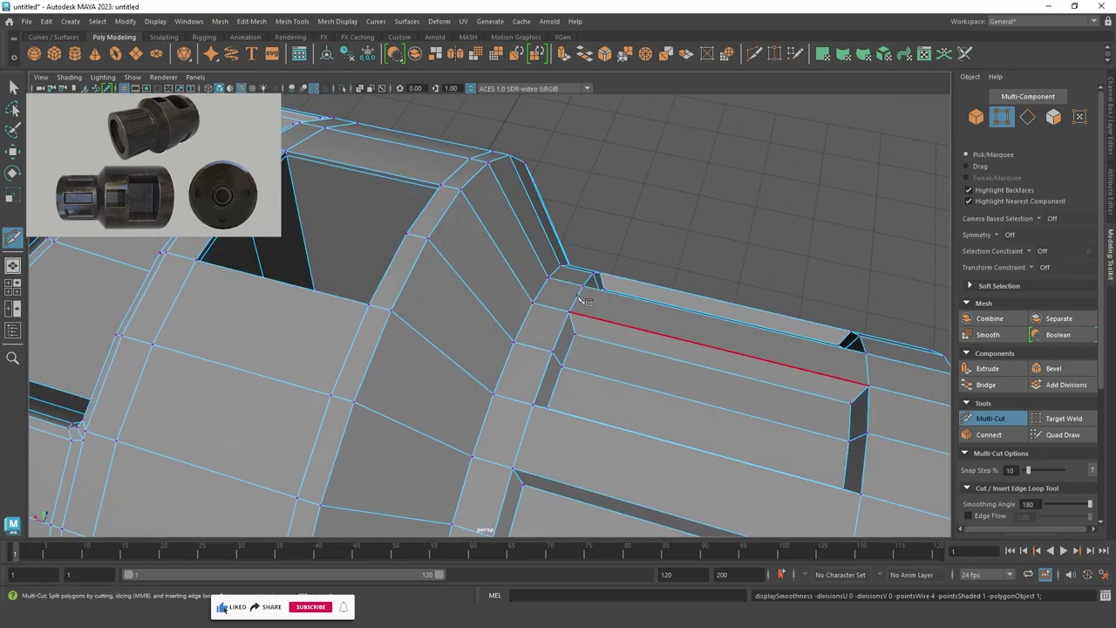
key("ctrl+z")
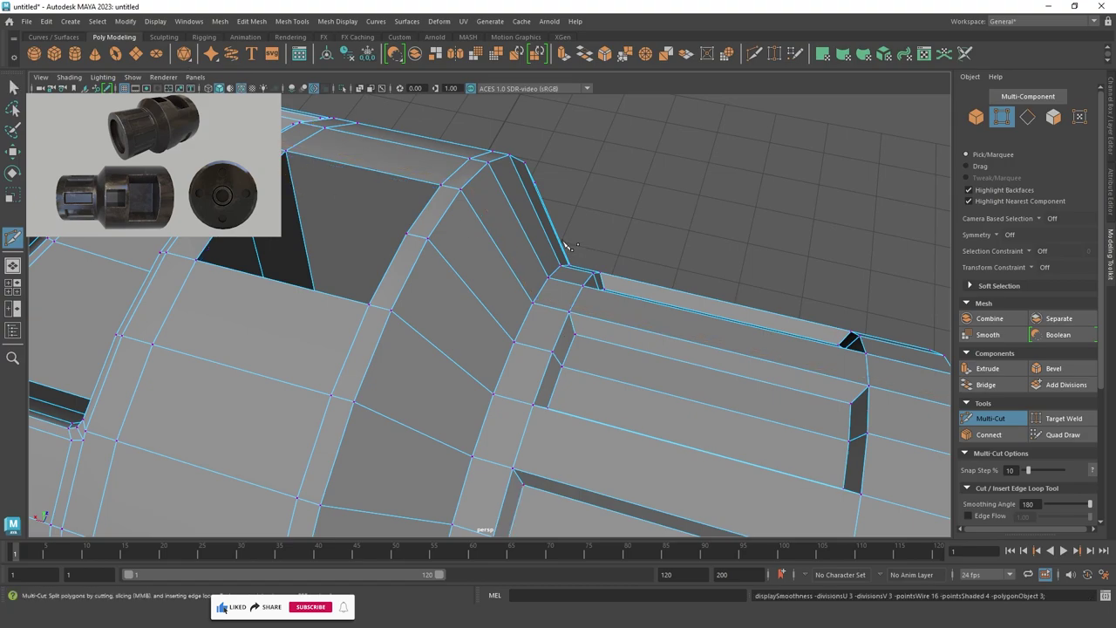
key("3")
key("1")
key("q")
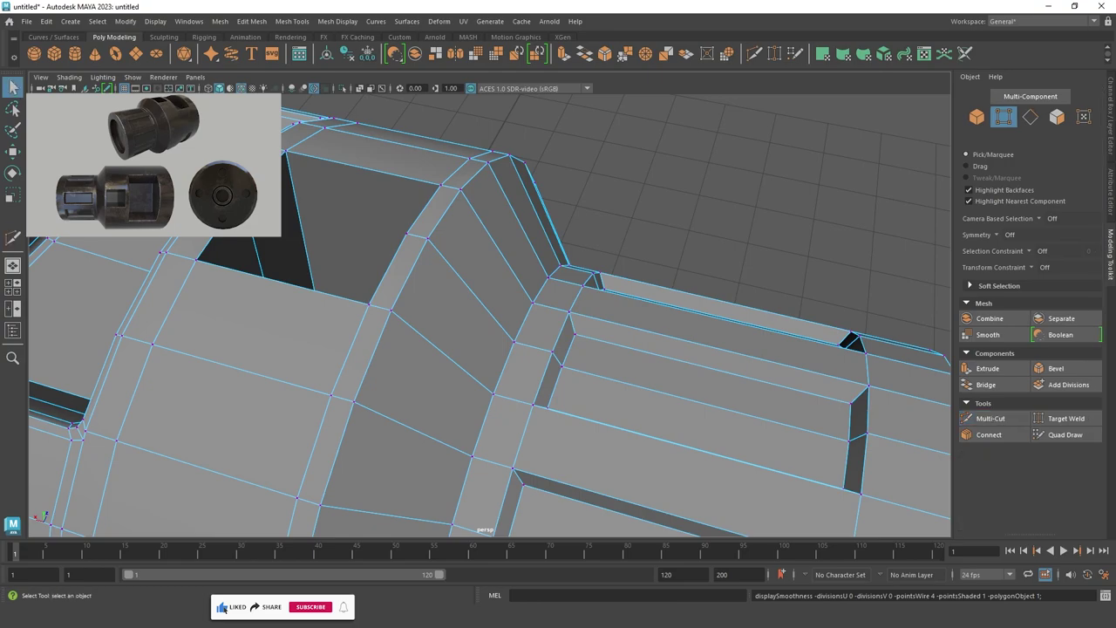
mouse_move(425, 228)
left_mouse_down("alt")
mouse_move(378, 212)
mouse_move(411, 222)
left_mouse_up("alt")
In the maximized top view, box-select the vertex columns and merge them at 0.001 threshold.
scroll(427, 238, "down", 5)
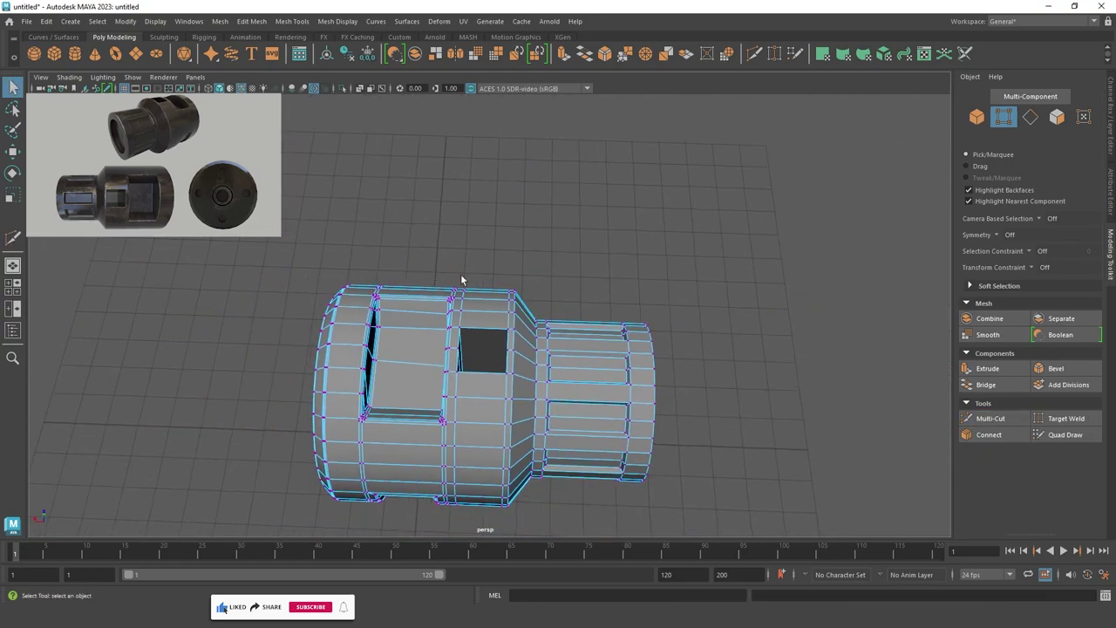
left_click_drag(462, 280, 312, 489, "alt")
key("space")
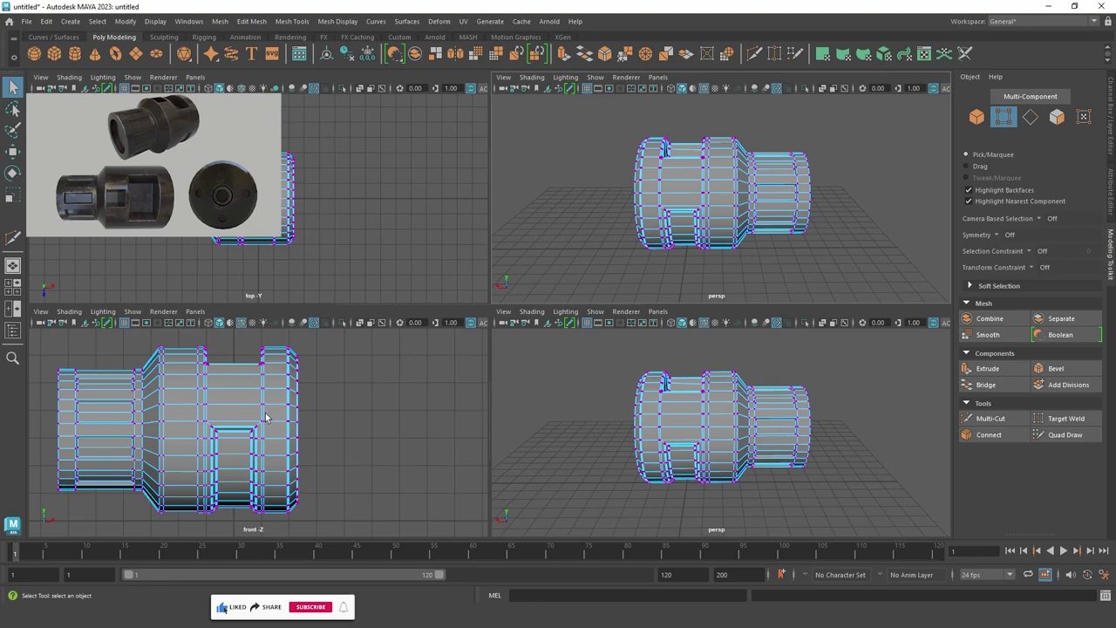
key("space")
scroll(384, 200, "up", 3)
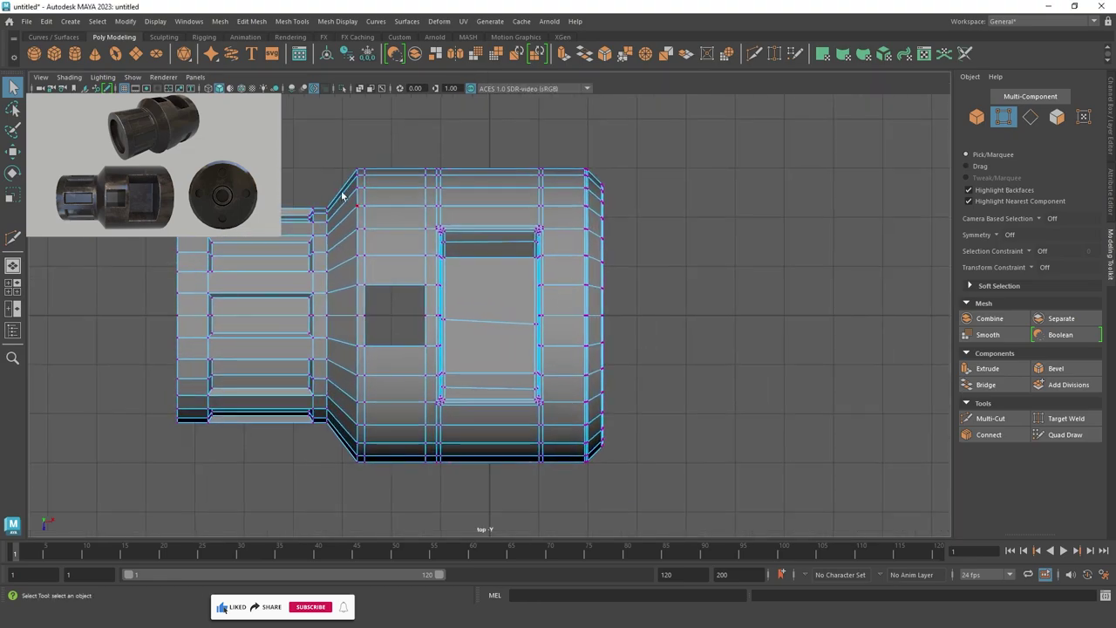
right_click(384, 172)
right_click(362, 163)
left_click_drag(430, 486, 429, 491)
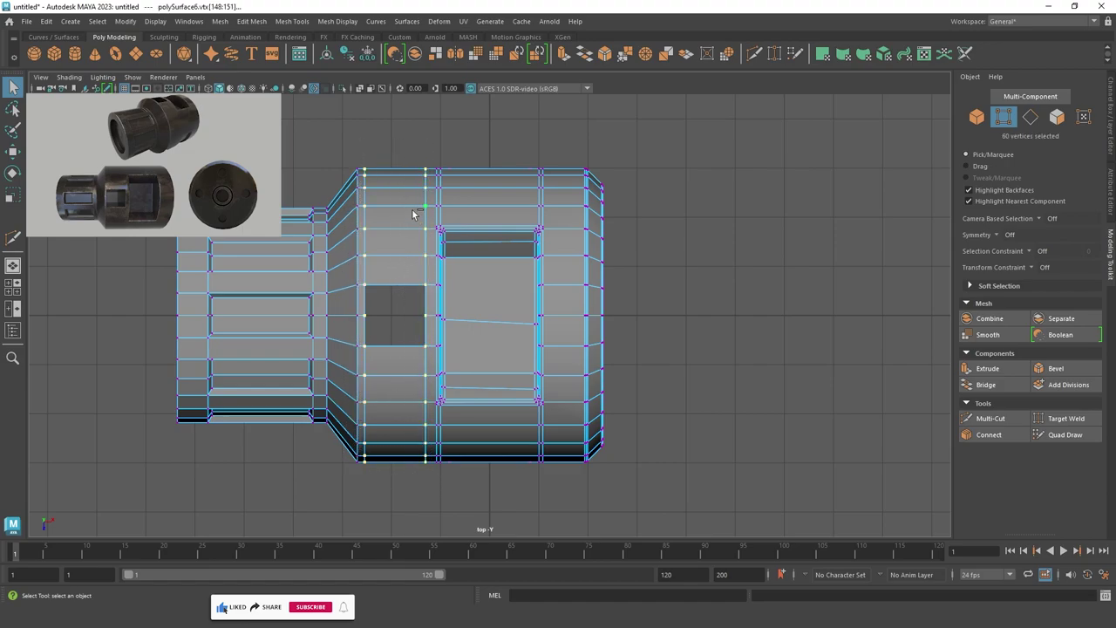
right_click_drag(412, 210, 405, 138, "shift")
right_click_drag(471, 119, 465, 120, "shift")
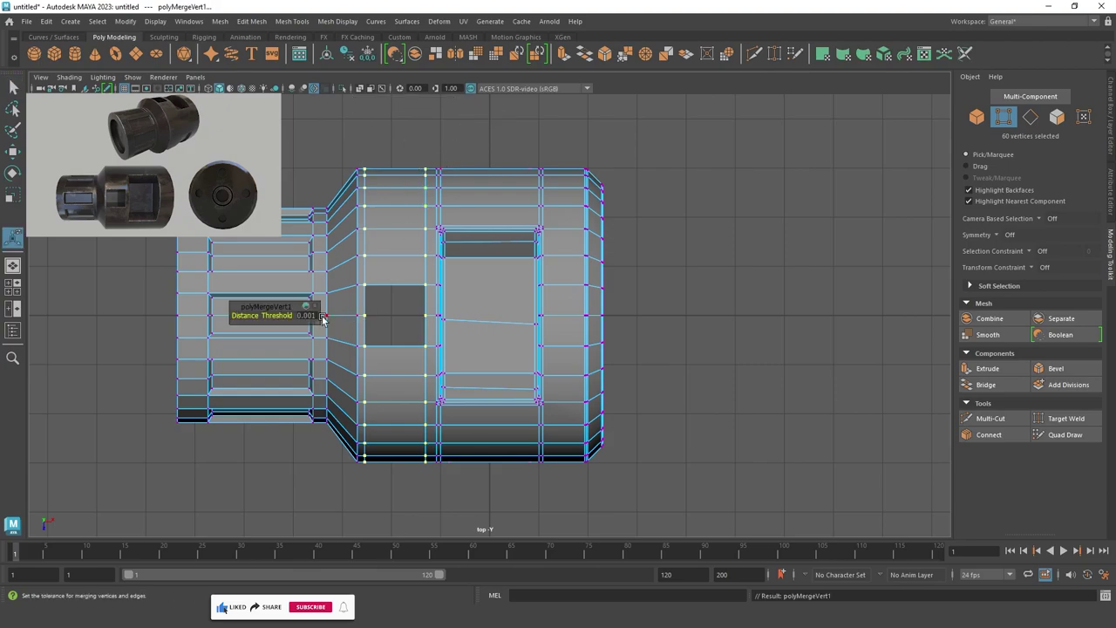
Check the merge in smooth preview, then select faces beside the top port.
key("3")
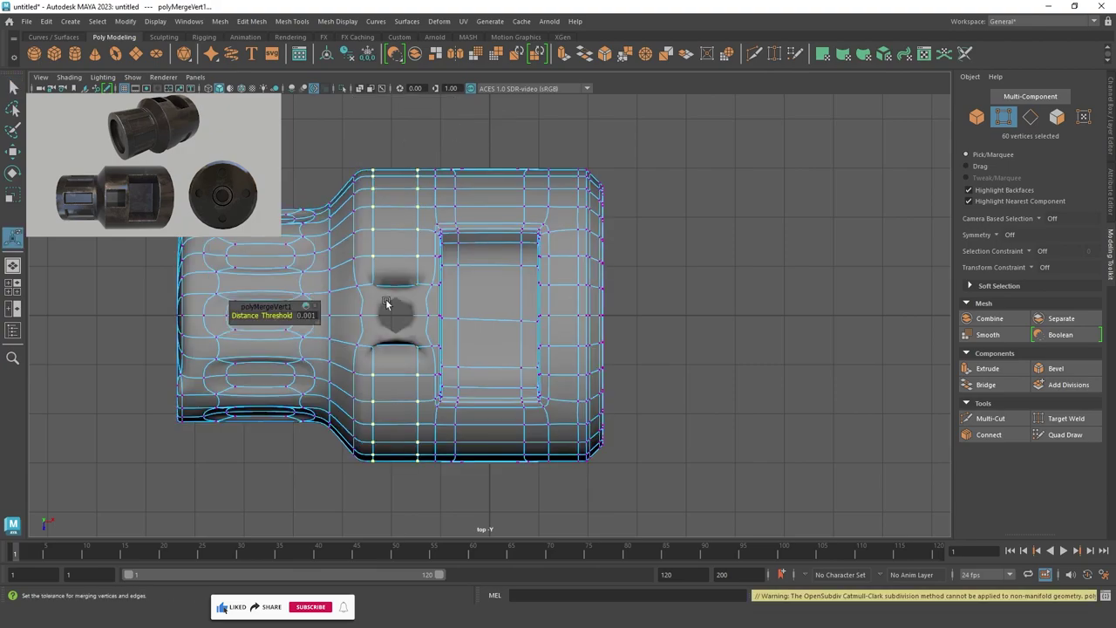
key("F11")
scroll(328, 263, "up", 3)
left_click(352, 268)
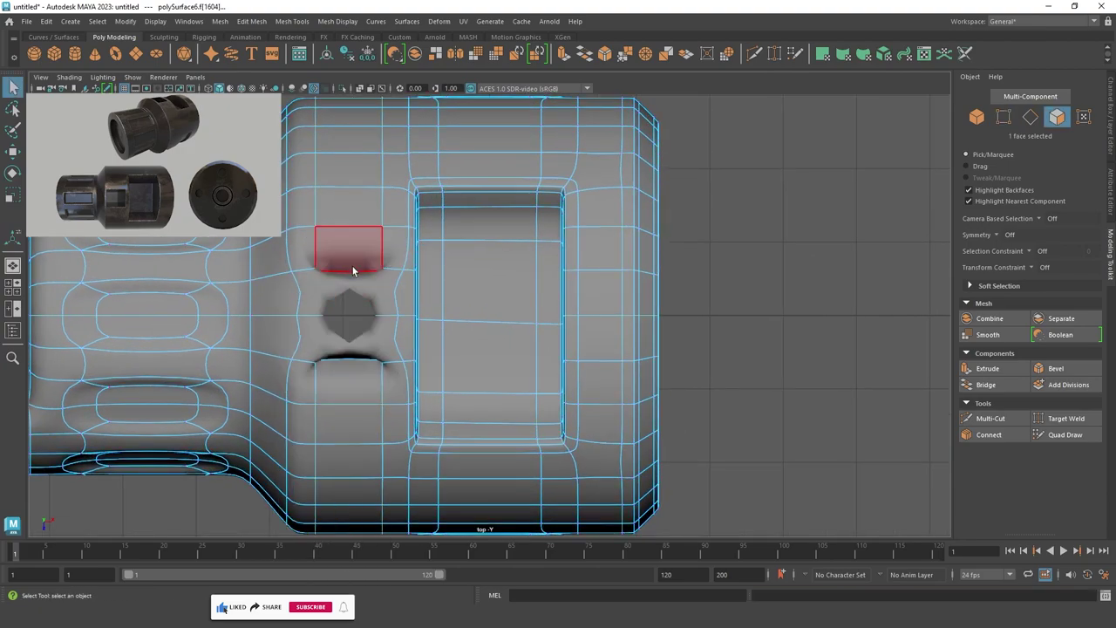
left_click(366, 341, "shift")
key("space")
key("space")
left_click_drag(580, 219, 540, 256, "alt")
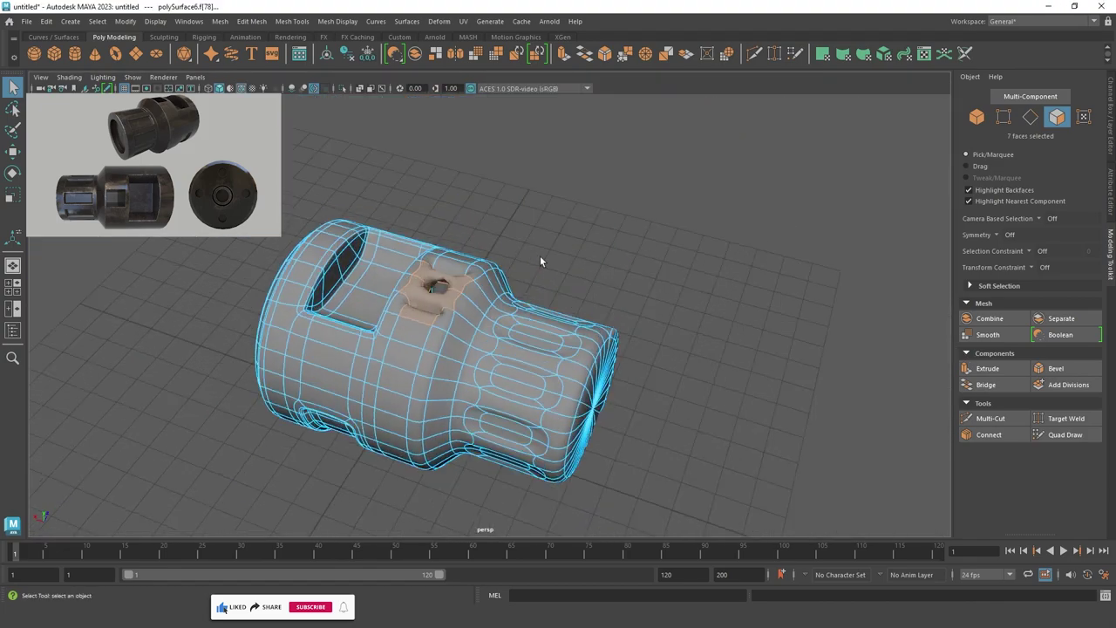
right_click_drag(540, 256, 634, 293, "alt")
Add the second face flanking the port and delete both, leaving open gaps.
key("1")
left_click_drag(300, 247, 310, 255, "alt")
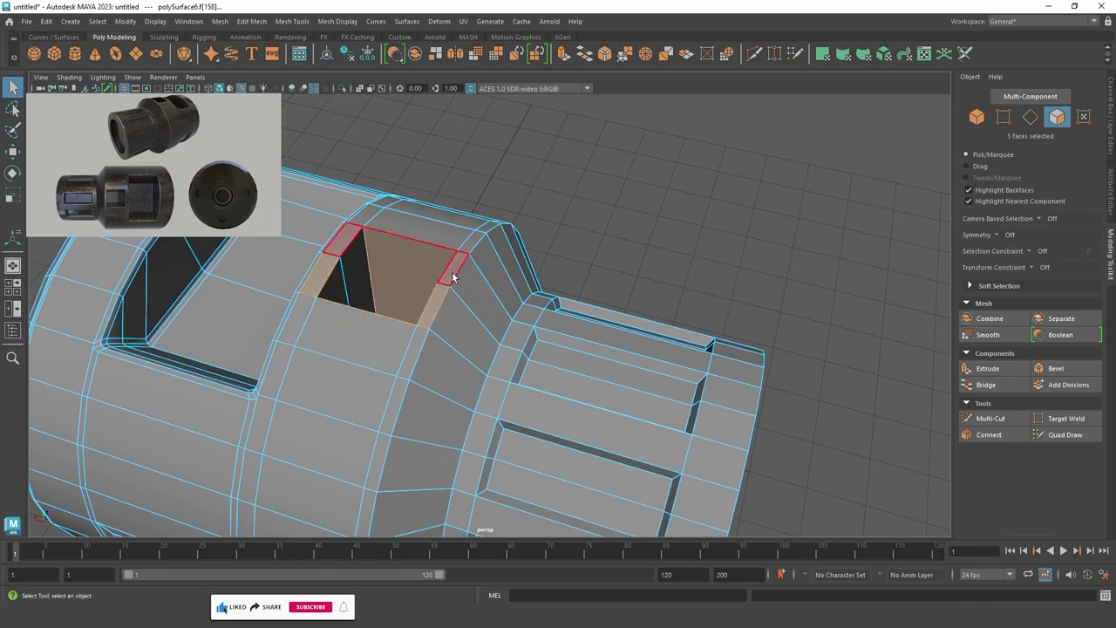
right_click_drag(465, 297, 387, 299, "alt")
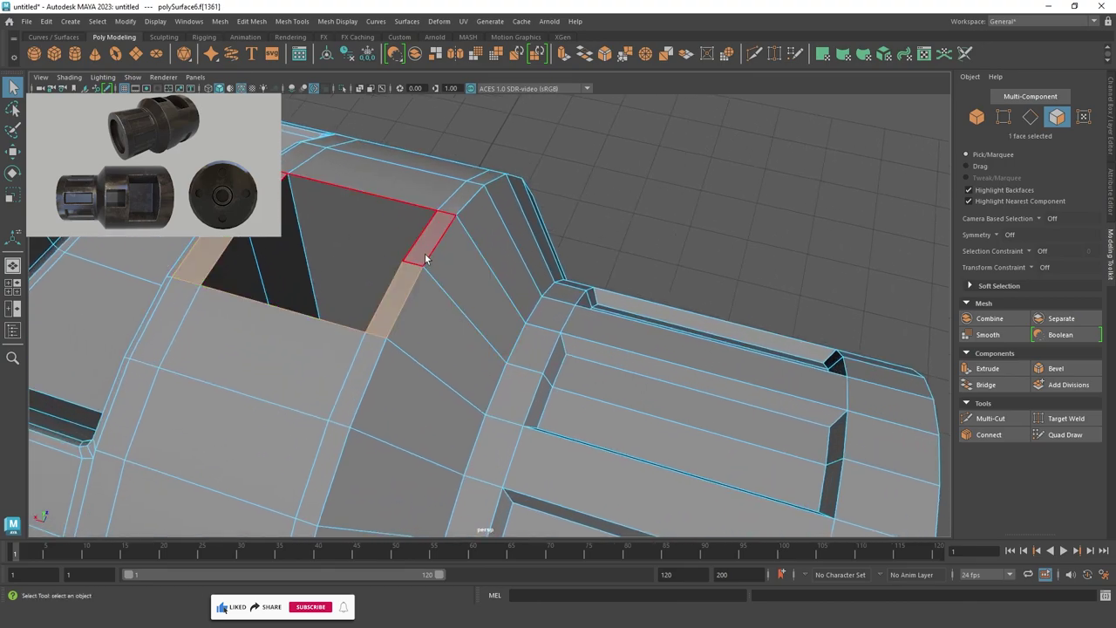
left_click(414, 278, "shift")
key("Delete")
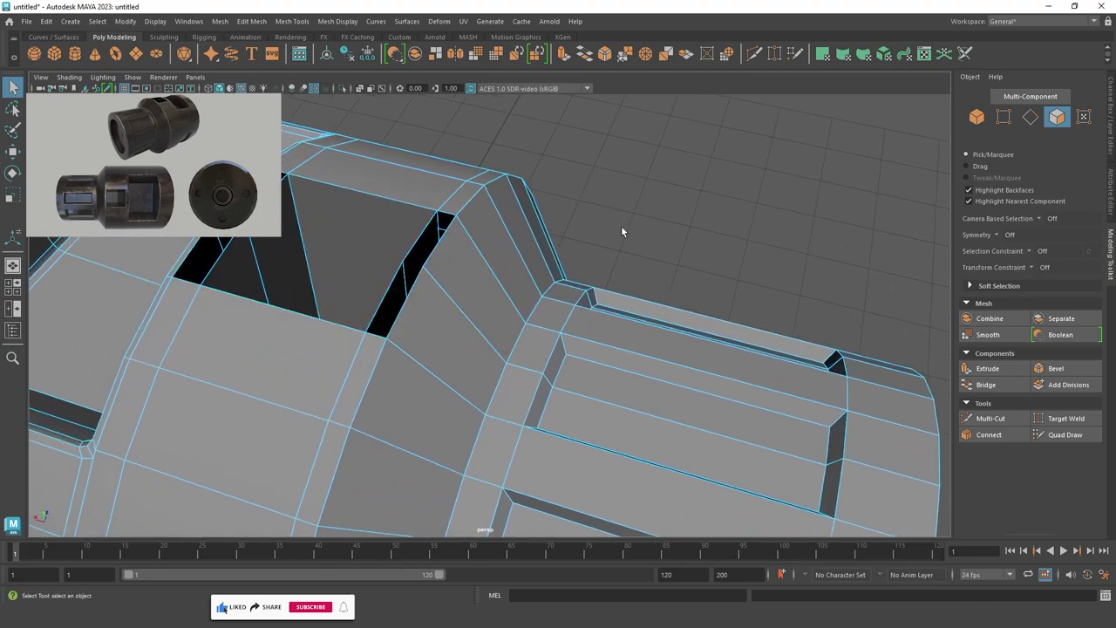
left_click_drag(622, 232, 424, 232, "alt")
right_click_drag(423, 232, 690, 304, "alt")
Bridge the border edges of the three gaps beside the port, using Edit Mesh > Bridge and G.
right_click_drag(613, 244, 622, 151)
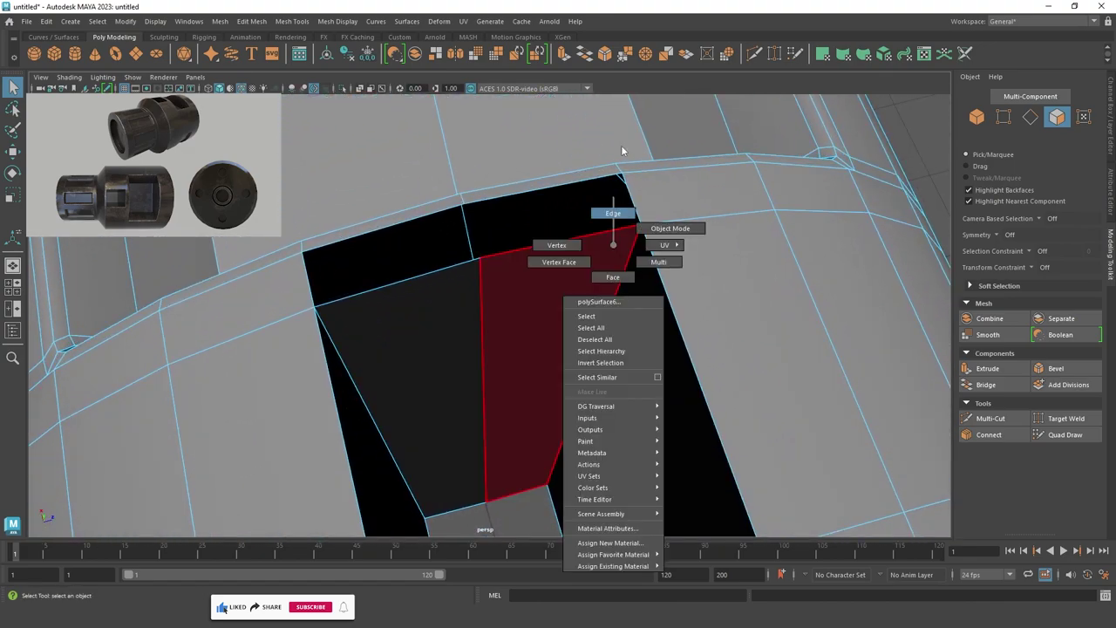
left_click(608, 179)
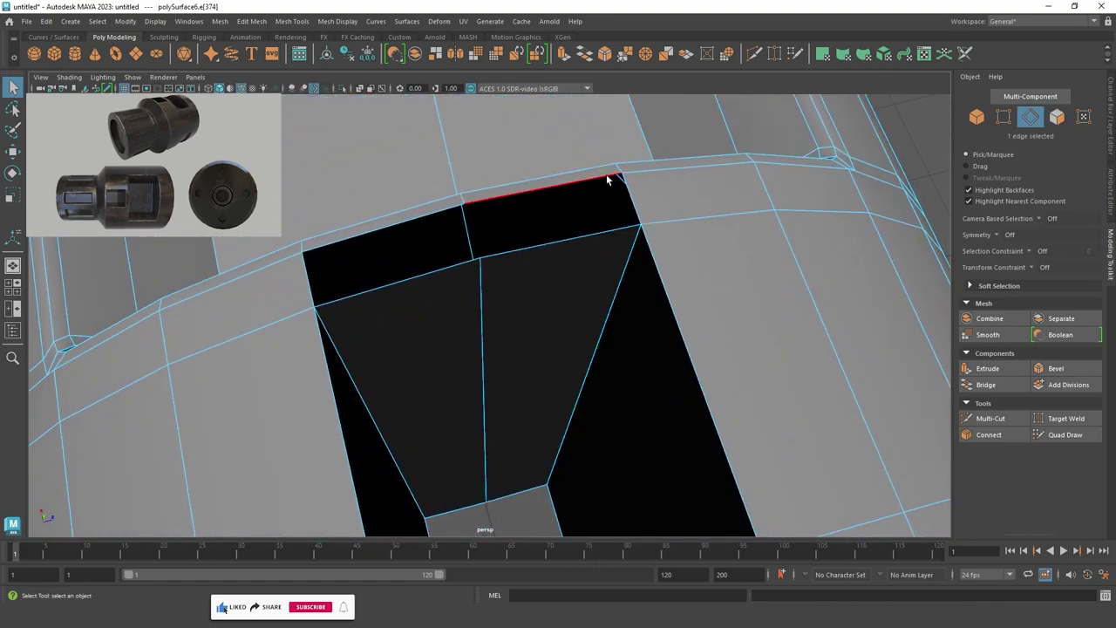
left_click(251, 21)
left_click(262, 80)
left_click(426, 218)
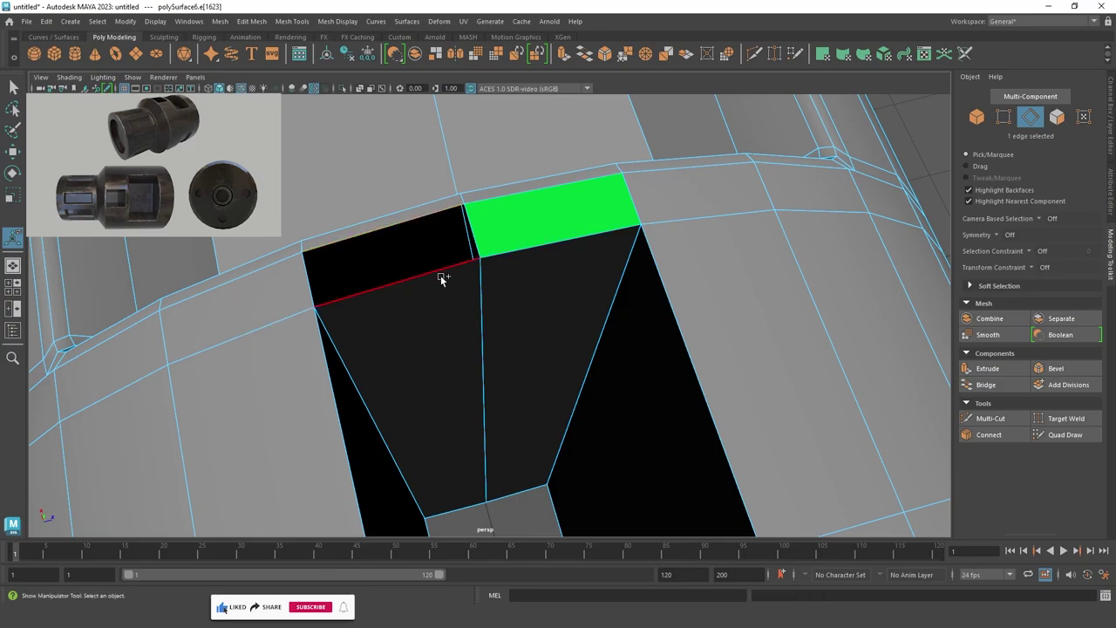
mouse_move(440, 275)
left_mouse_down("alt")
mouse_move(441, 257)
mouse_move(341, 247)
mouse_move(424, 274)
mouse_move(431, 187)
mouse_move(386, 187)
mouse_move(446, 212)
mouse_move(442, 171)
left_mouse_up("alt")
left_click(441, 256, "shift")
key("g")
left_click(442, 171)
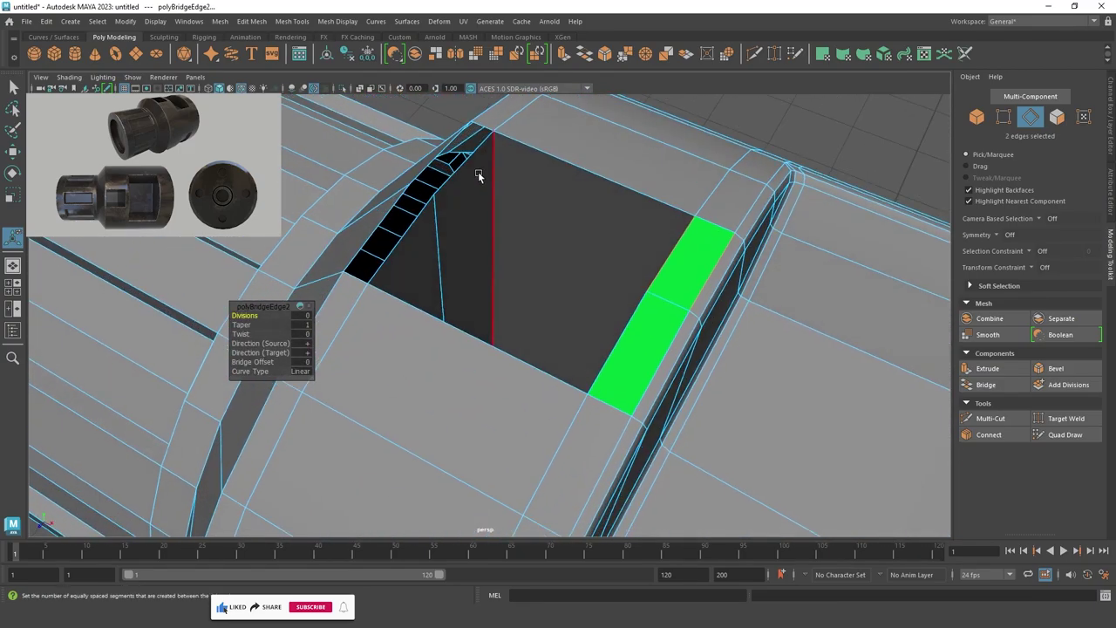
key("g")
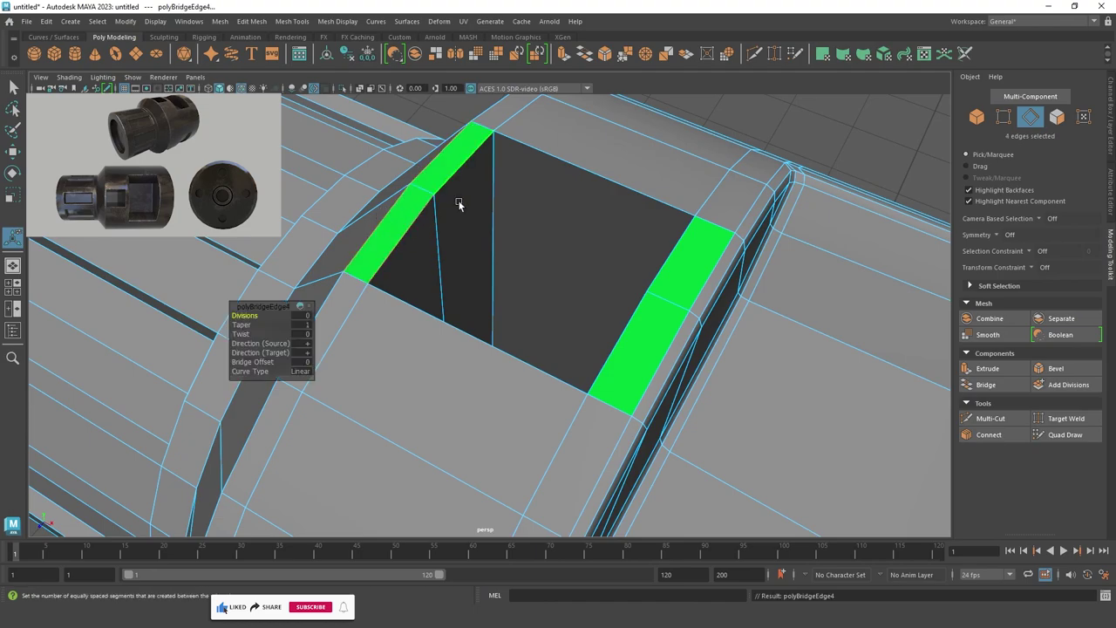
Assign a new Lambert material to the whole muzzle object.
key("F8")
scroll(698, 124, "down", 5)
left_click(698, 124)
left_click_drag(698, 124, 602, 271, "alt")
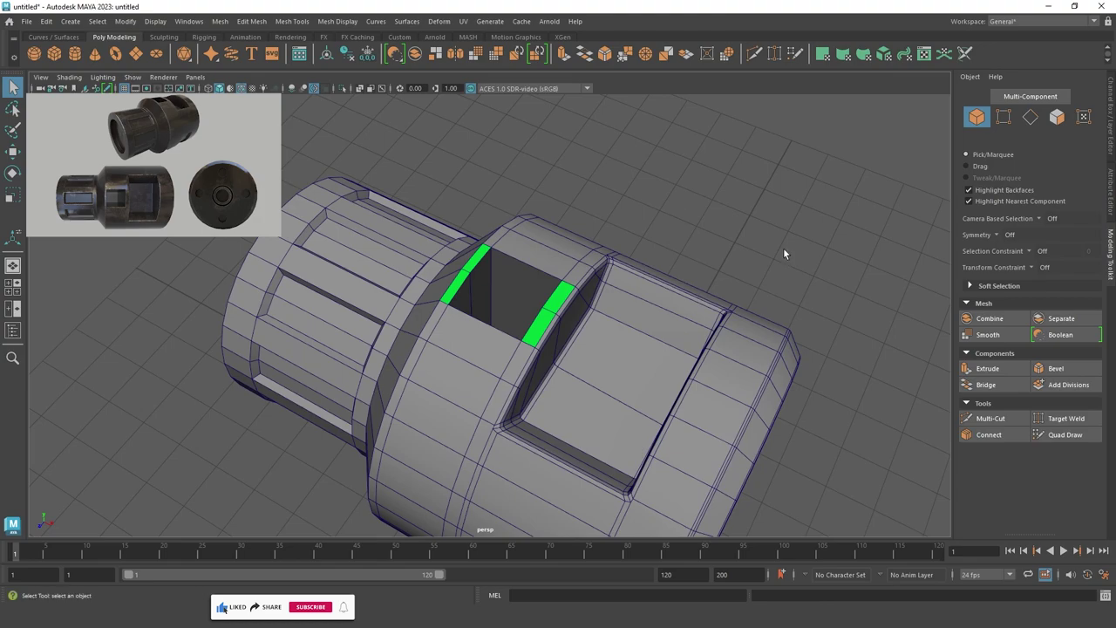
left_click(544, 248)
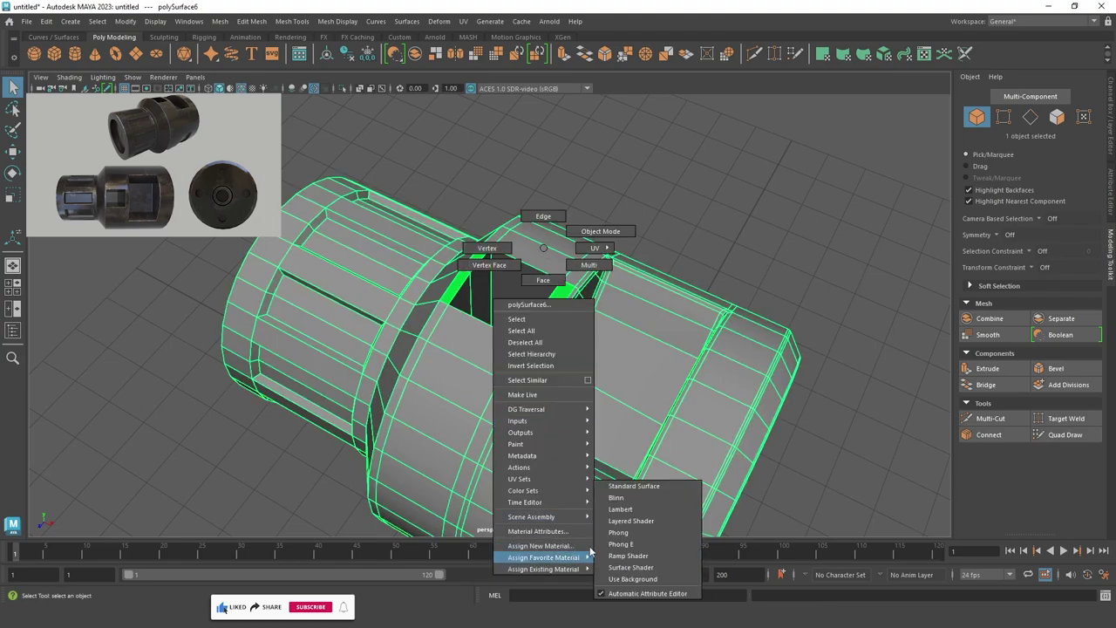
right_click_drag(543, 247, 645, 508)
Delete the face loop surrounding the square hole.
left_click(658, 305)
left_click_drag(658, 305, 566, 324, "alt")
right_click_drag(565, 323, 565, 261)
scroll(616, 299, "up", 5)
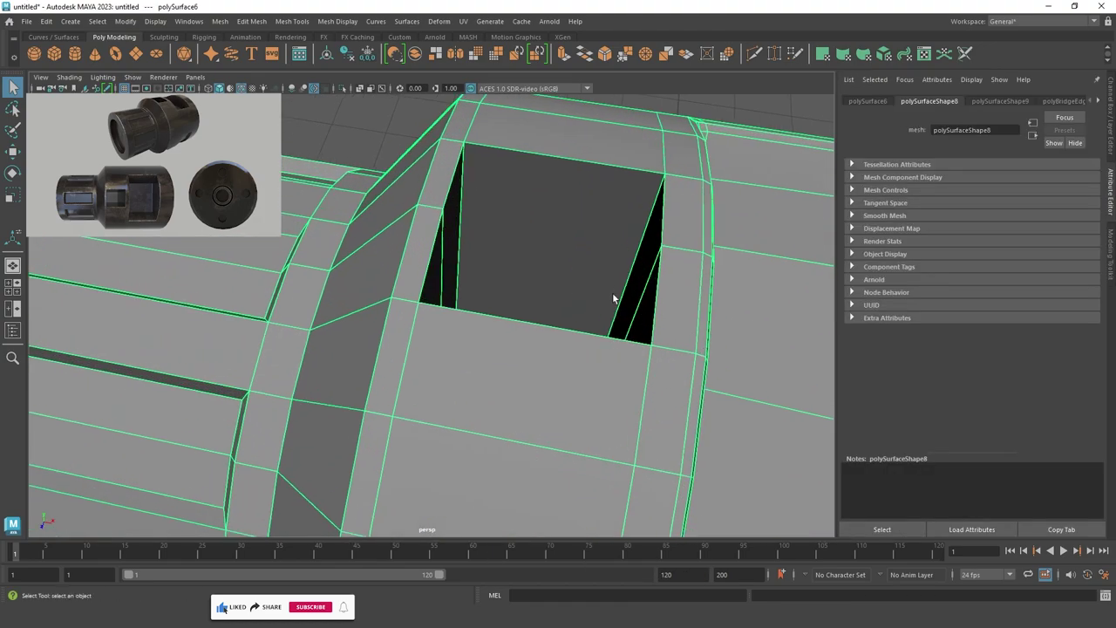
scroll(643, 183, "up", 3)
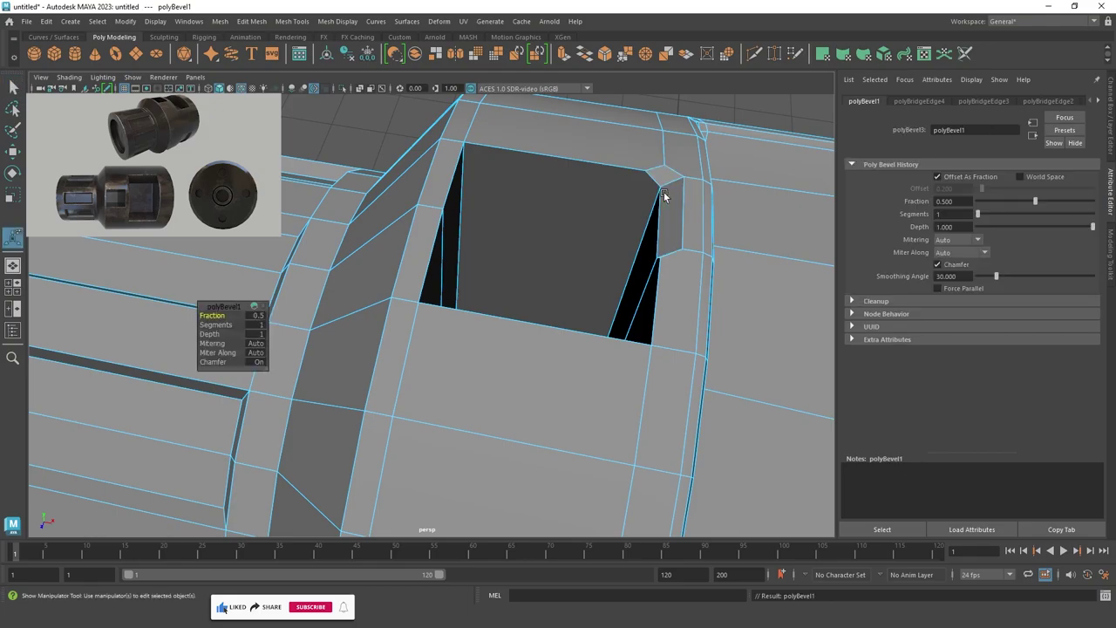
scroll(676, 227, "down", 5)
key("t")
mouse_move(678, 245)
left_mouse_down("alt")
mouse_move(682, 146)
mouse_move(584, 388)
left_mouse_up("alt")
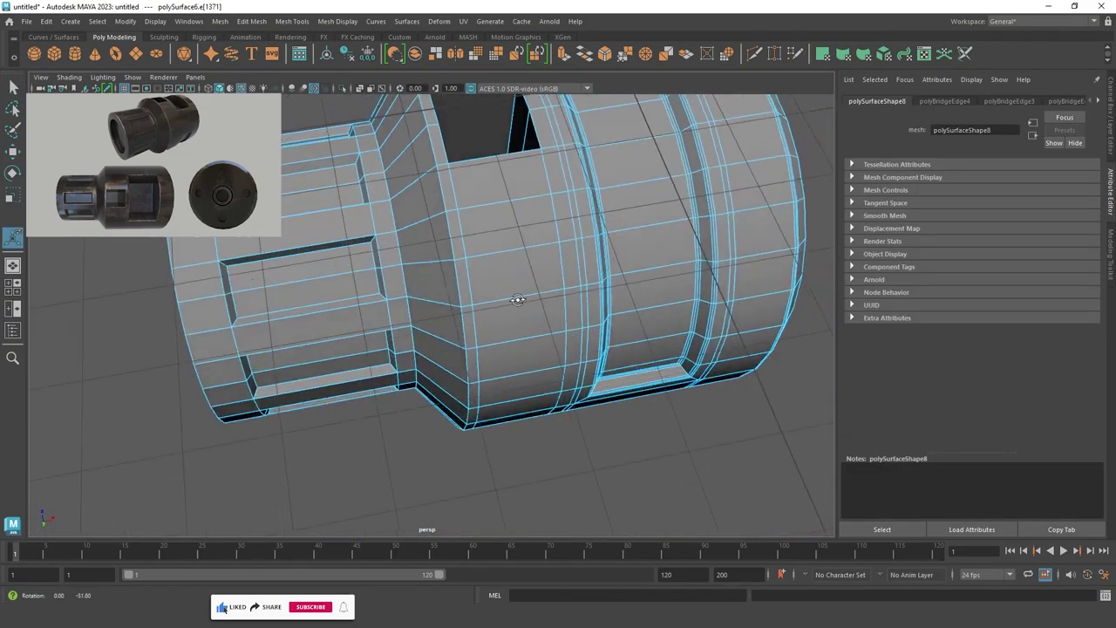
scroll(584, 387, "up", 5)
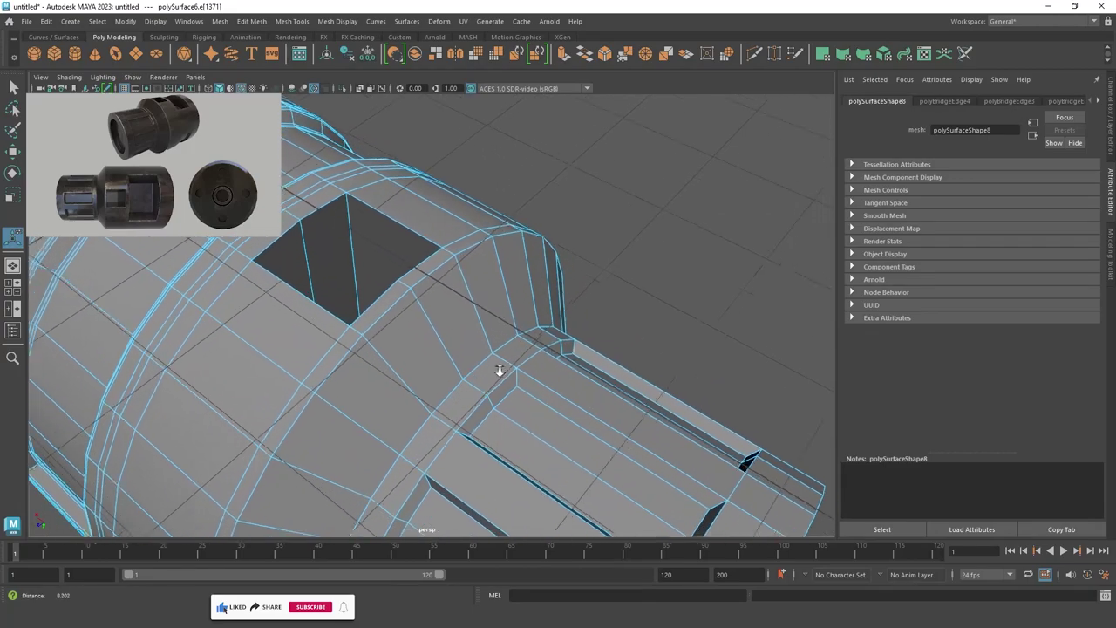
scroll(498, 374, "up", 3)
right_click_drag(392, 262, 415, 260)
left_click(415, 260)
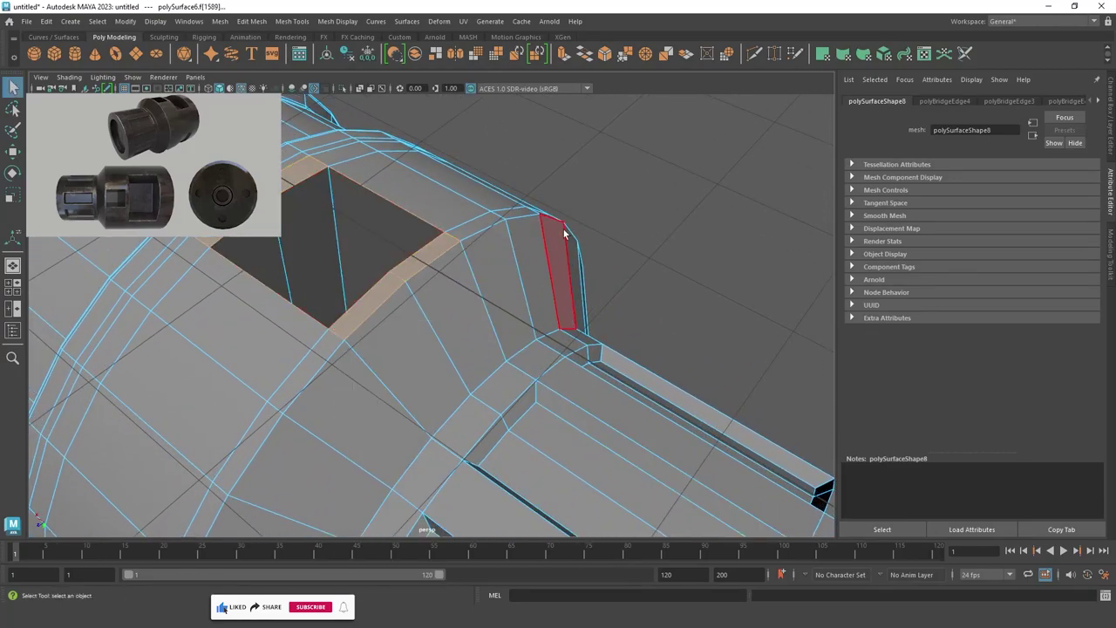
key("Delete")
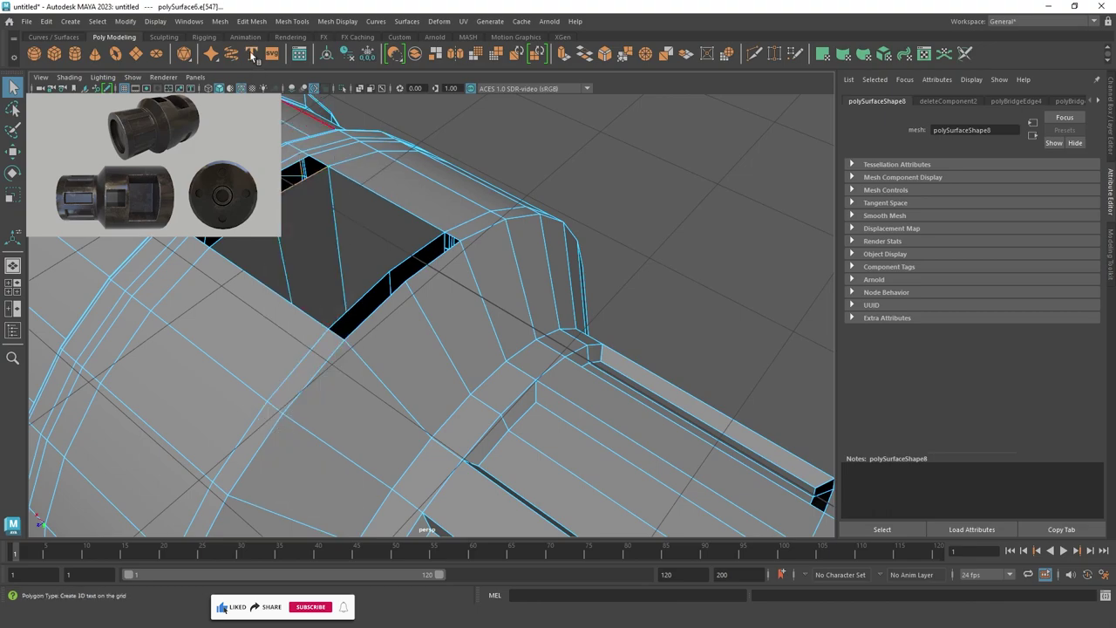
Bridge each of the remaining gaps around the square hole closed with G.
left_click(251, 21)
left_click(268, 79)
key("ctrl+z")
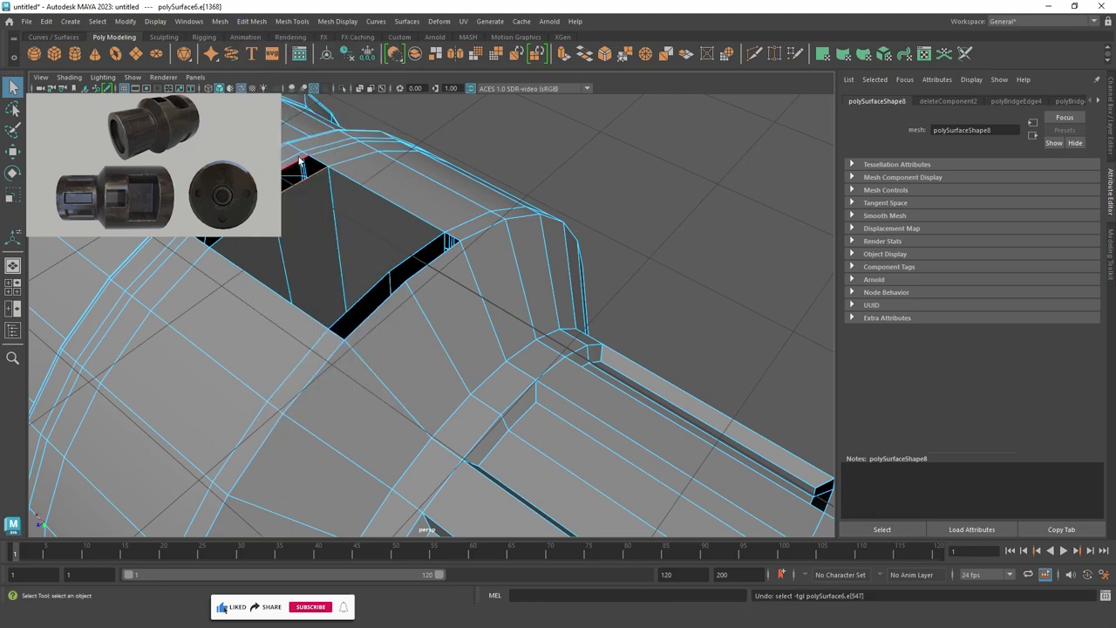
key("g")
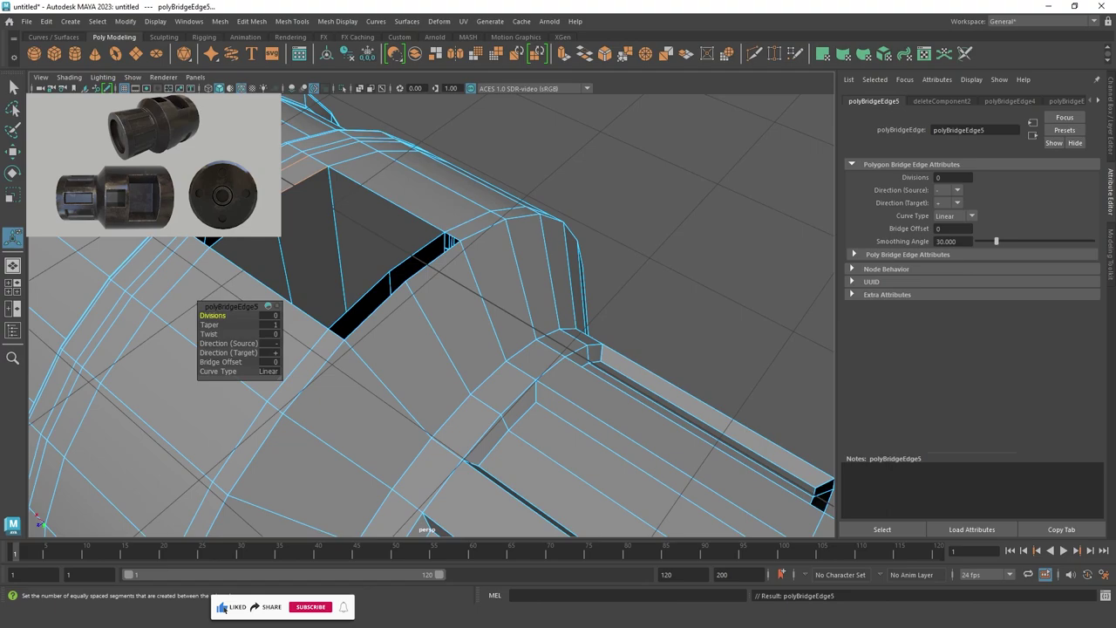
left_click(212, 244)
key("g")
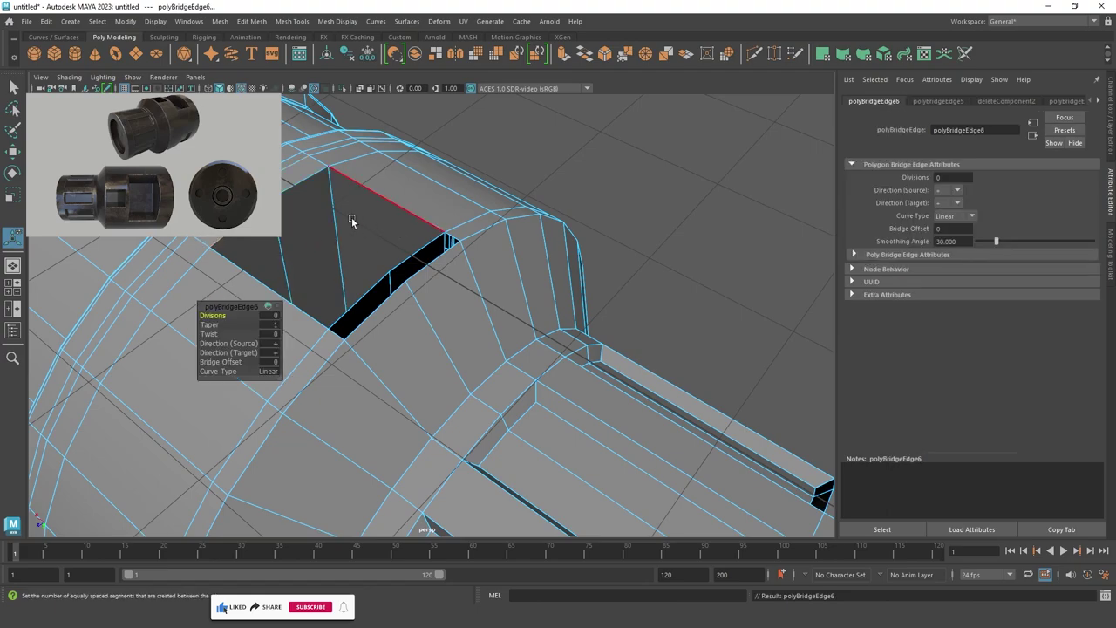
mouse_move(351, 221)
left_mouse_down("alt")
mouse_move(505, 228)
mouse_move(354, 205)
left_mouse_up("alt")
mouse_move(401, 193)
left_mouse_down("alt")
mouse_move(405, 231)
mouse_move(392, 187)
mouse_move(368, 214)
left_mouse_up("alt")
left_click(405, 232)
key("g")
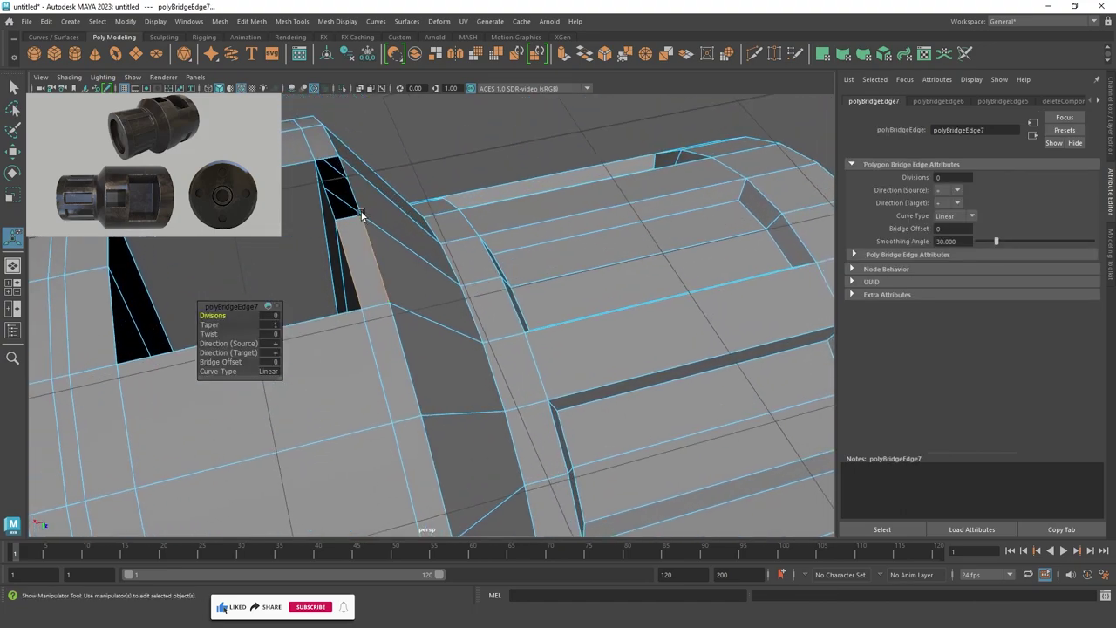
left_click(325, 188)
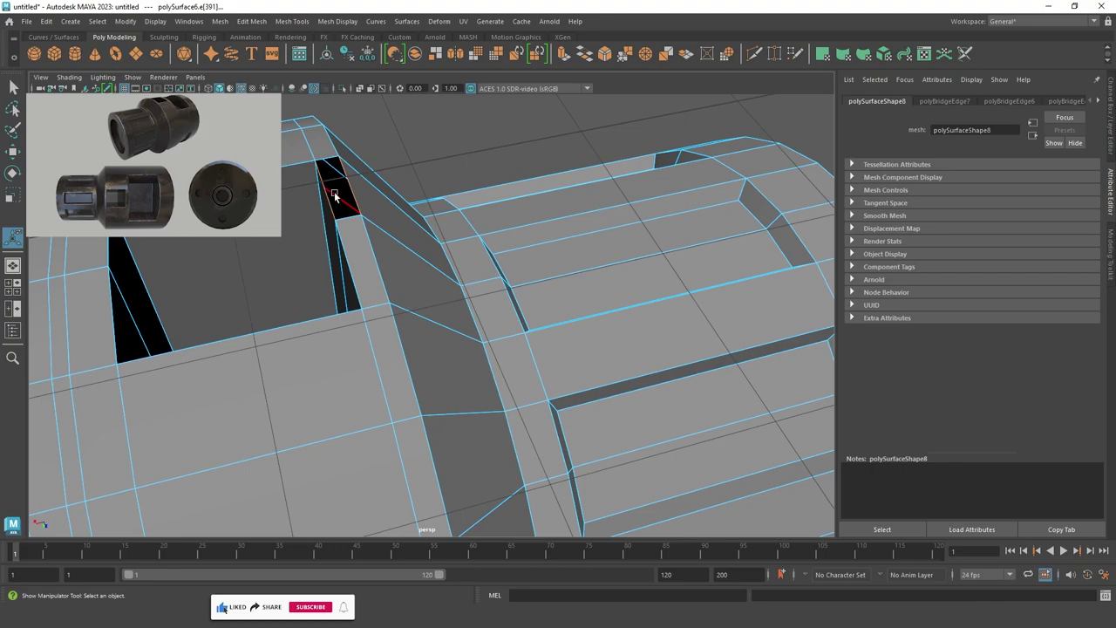
key("g")
Select the rim edges of the top hole.
key("F8")
left_click(485, 100)
mouse_move(485, 99)
left_mouse_down("alt")
mouse_move(283, 164)
mouse_move(446, 219)
left_mouse_up("alt")
right_click_drag(446, 219, 488, 67)
left_click(476, 122)
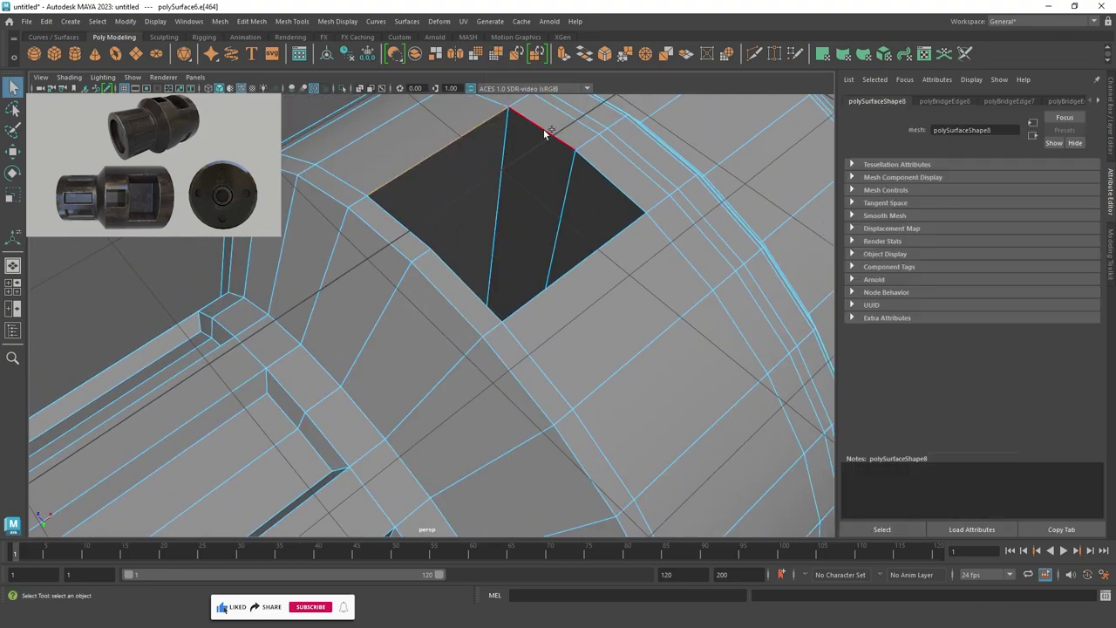
left_click_drag(613, 172, 428, 271, "alt")
left_click(427, 272)
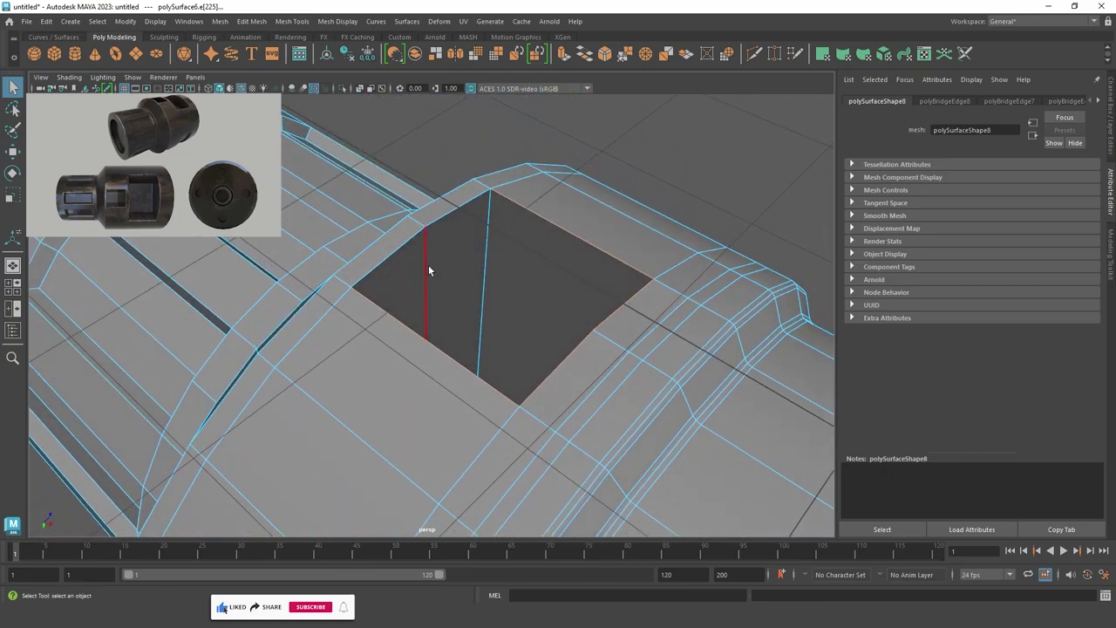
scroll(674, 247, "down", 5)
mouse_move(498, 250)
left_mouse_down("alt")
mouse_move(523, 356)
mouse_move(553, 319)
mouse_move(672, 359)
mouse_move(521, 266)
mouse_move(480, 270)
left_mouse_up("alt")
scroll(672, 359, "up", 5)
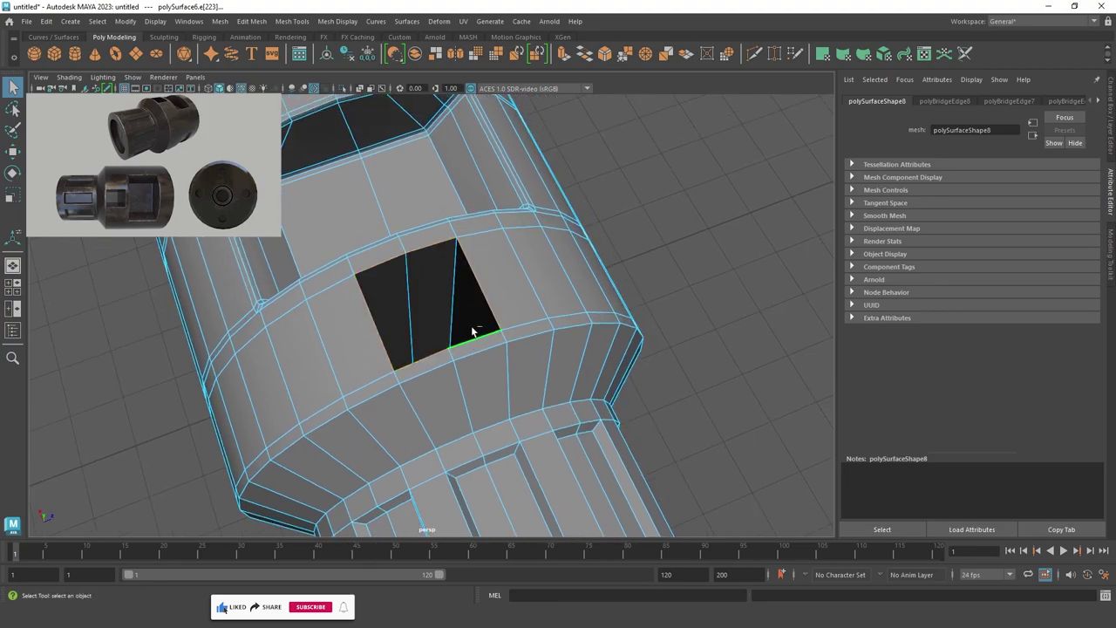
Bevel the top hole's rim with 2 segments, narrowing the fraction to 0.22.
key("ctrl+b")
mouse_move(486, 312)
left_mouse_down("alt")
mouse_move(398, 262)
mouse_move(373, 294)
left_mouse_up("alt")
scroll(458, 334, "up", 5)
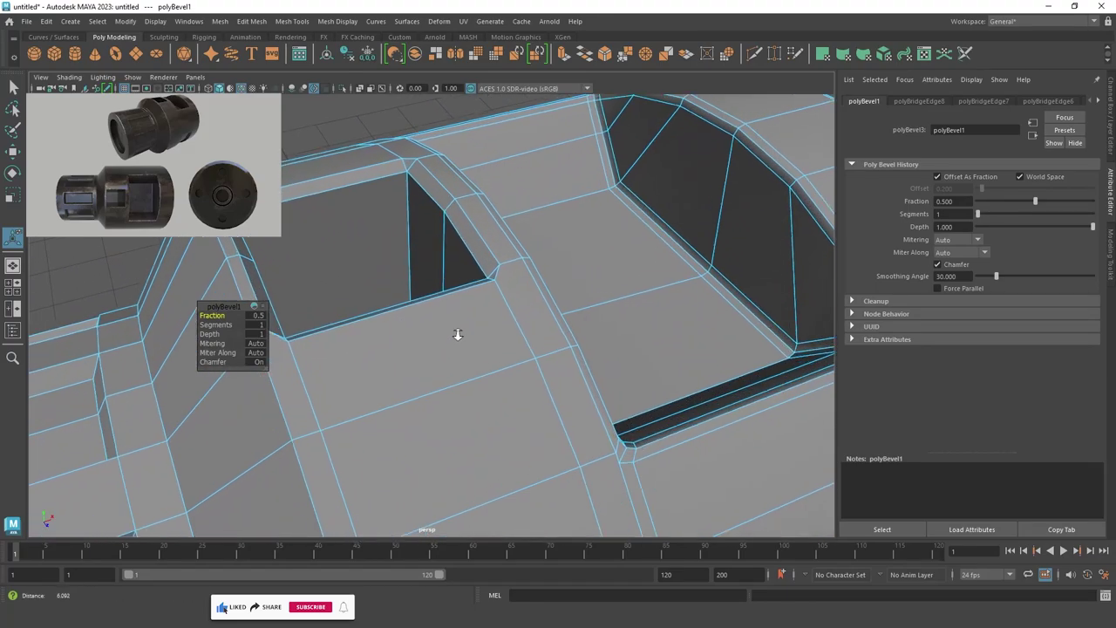
left_click_drag(458, 334, 299, 317, "alt")
left_click(215, 324)
mouse_move(216, 325)
middle_mouse_down()
mouse_move(228, 325)
mouse_move(219, 315)
middle_mouse_up()
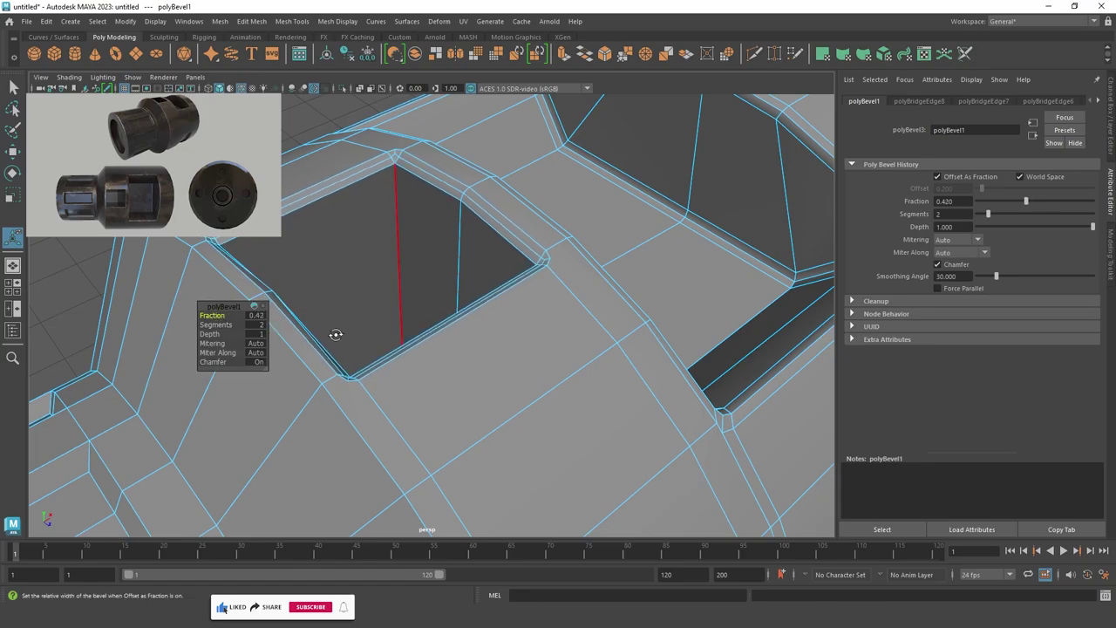
mouse_move(334, 331)
left_mouse_down("alt")
mouse_move(256, 334)
mouse_move(253, 369)
mouse_move(418, 366)
mouse_move(491, 346)
mouse_move(478, 315)
mouse_move(591, 312)
mouse_move(506, 300)
mouse_move(431, 306)
left_mouse_up("alt")
middle_click_drag(237, 315, 213, 314)
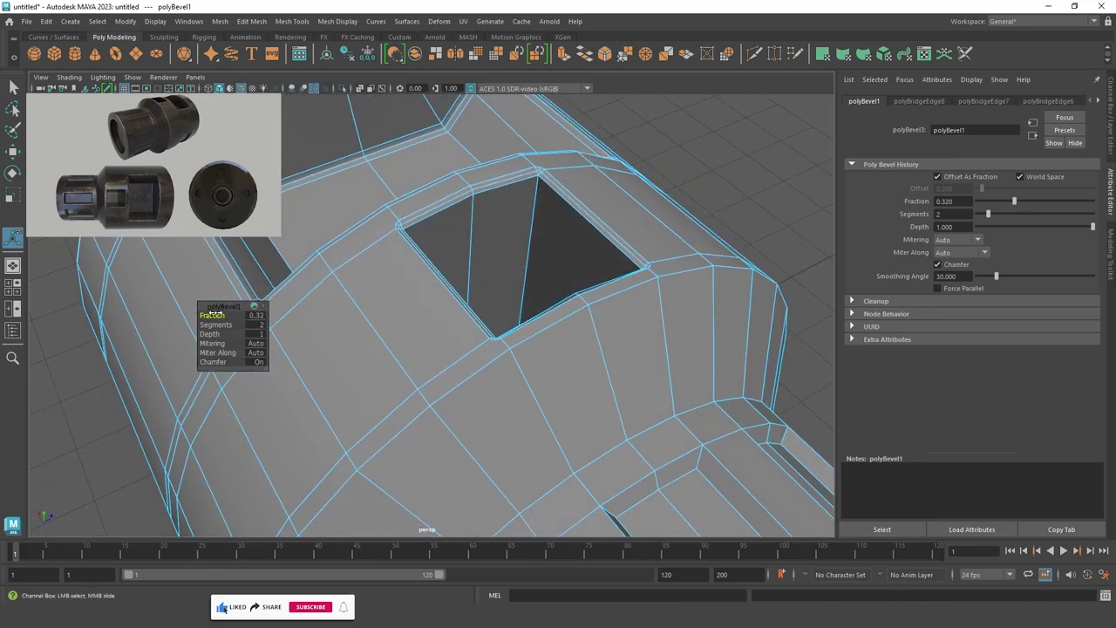
mouse_move(524, 262)
left_mouse_down("alt")
mouse_move(514, 247)
mouse_move(410, 242)
left_mouse_up("alt")
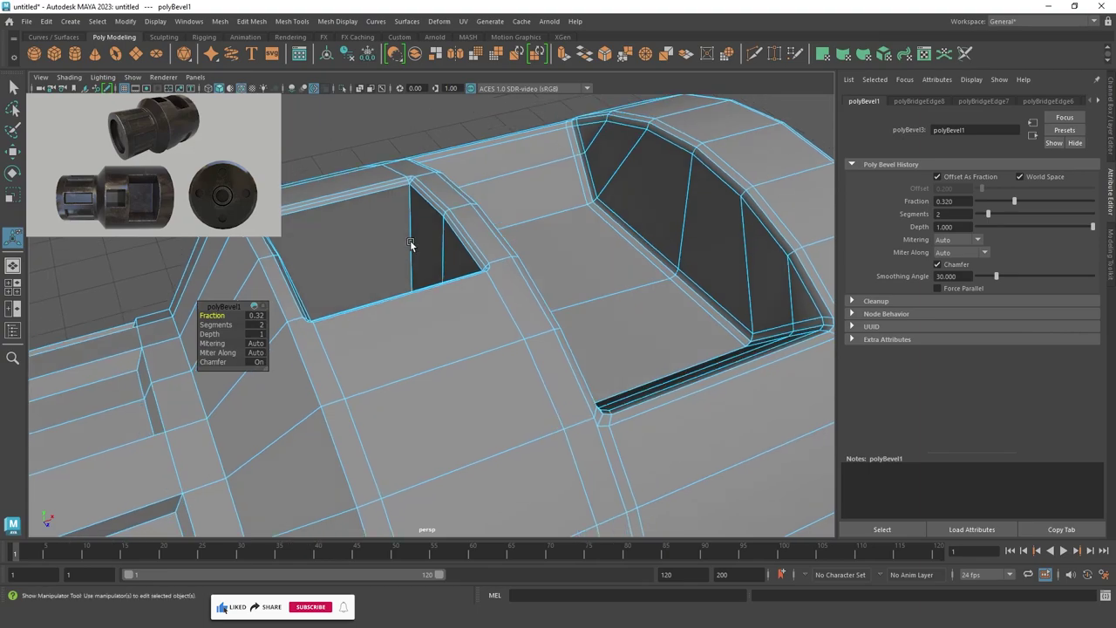
middle_click_drag(224, 310, 200, 310)
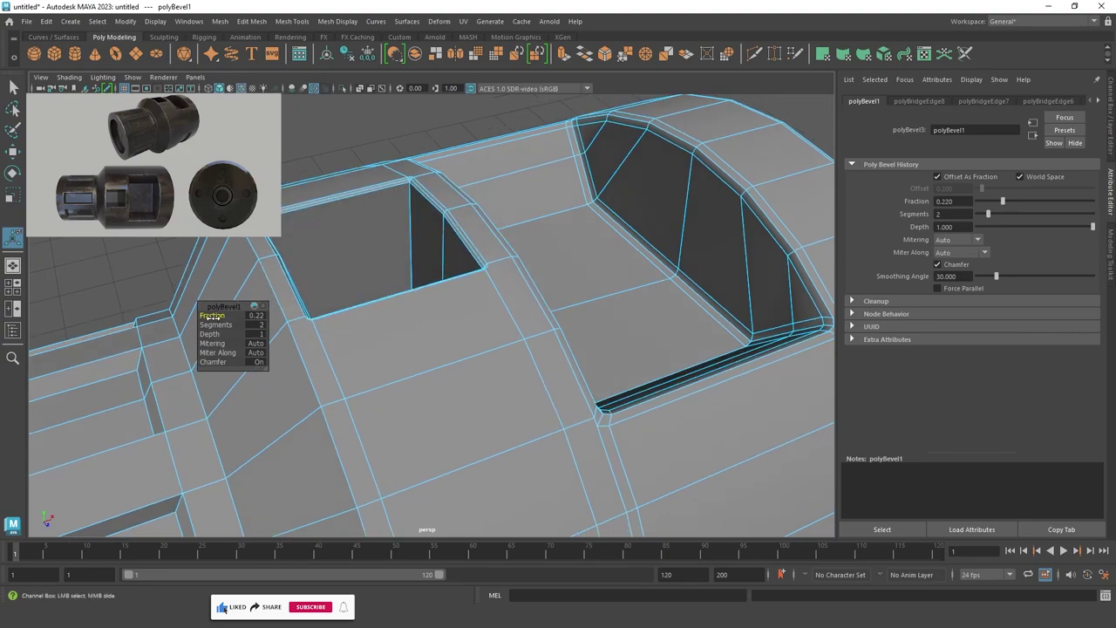
left_click_drag(436, 253, 626, 263, "alt")
Inspect the bevel in smooth preview, then switch back to the low-poly view.
key("3")
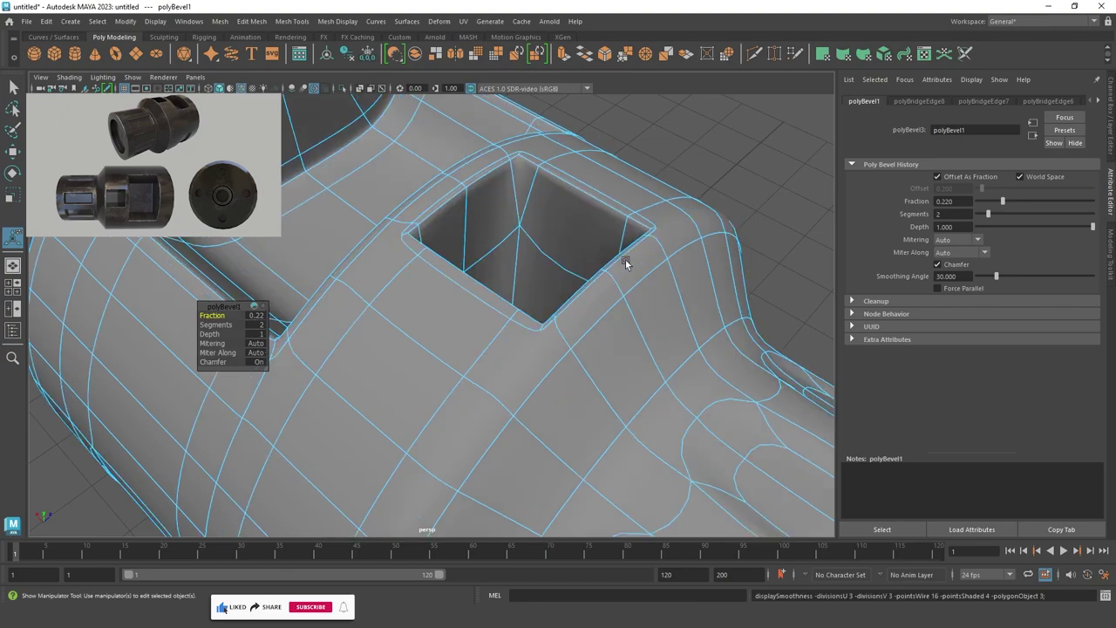
key("q")
left_click(737, 160)
scroll(737, 166, "down", 5)
mouse_move(439, 180)
left_mouse_down("alt")
mouse_move(480, 237)
mouse_move(523, 253)
left_mouse_up("alt")
mouse_move(533, 212)
left_mouse_down("alt")
mouse_move(463, 177)
mouse_move(206, 244)
mouse_move(511, 257)
mouse_move(474, 236)
mouse_move(482, 271)
mouse_move(601, 219)
mouse_move(482, 416)
mouse_move(578, 326)
mouse_move(547, 308)
mouse_move(576, 297)
left_mouse_up("alt")
scroll(510, 172, "up", 5)
left_click(511, 173)
key("1")
scroll(482, 271, "up", 5)
scroll(580, 326, "up", 2)
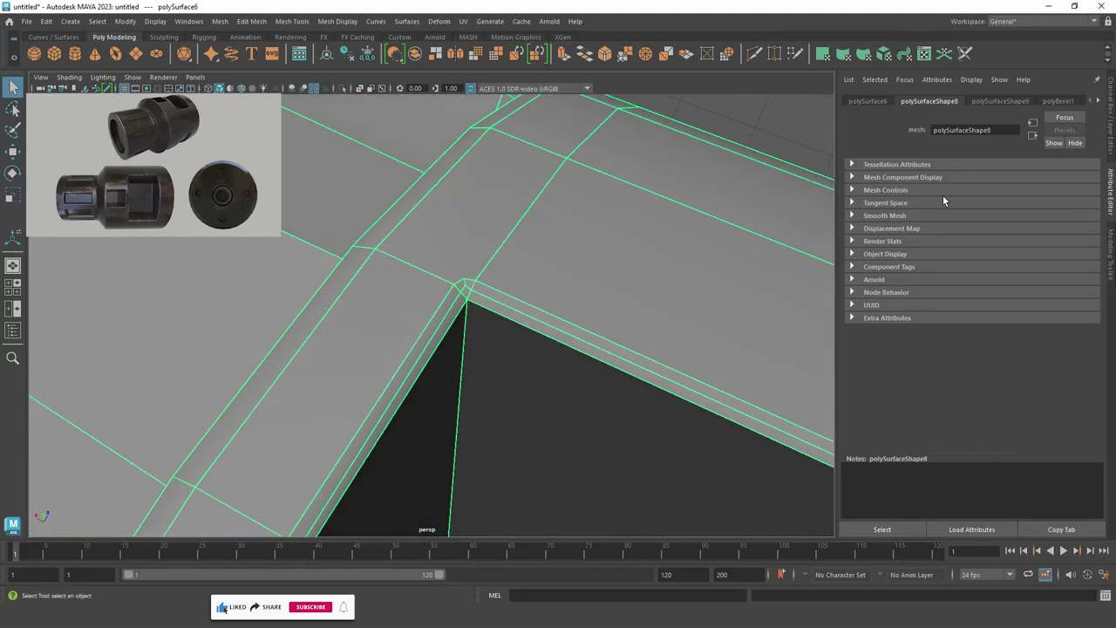
With Multi-Cut from the Modeling Toolkit, cut edges from the port's corner across neighbouring faces.
left_click(1111, 258)
left_click(991, 418)
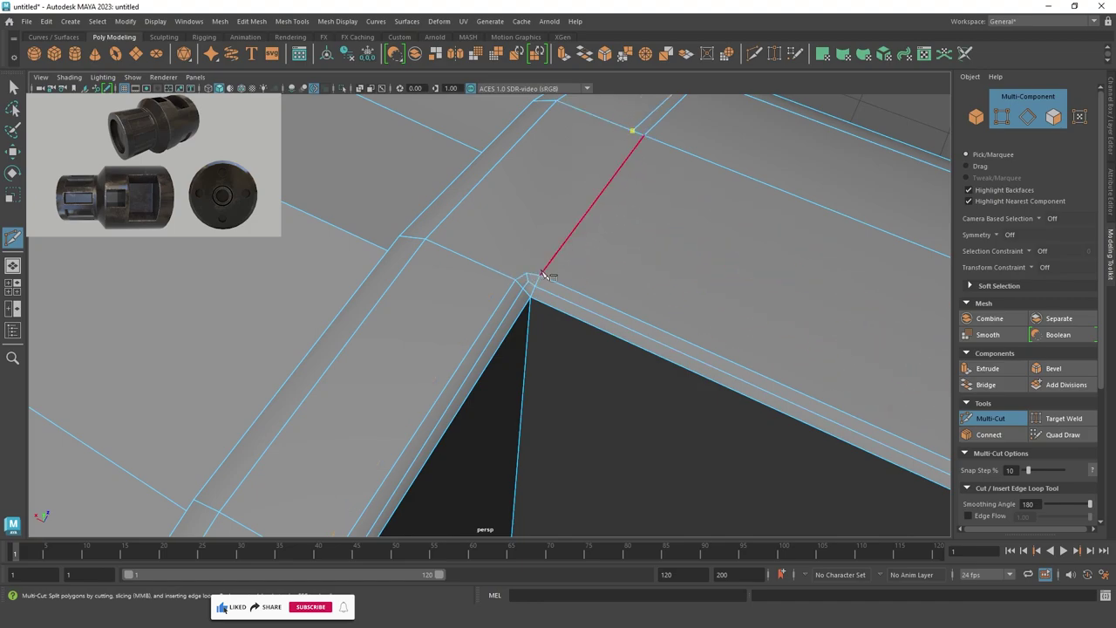
mouse_move(513, 272)
left_mouse_down("alt")
mouse_move(424, 250)
mouse_move(544, 242)
left_mouse_up("alt")
right_click_drag(544, 242, 655, 250, "alt")
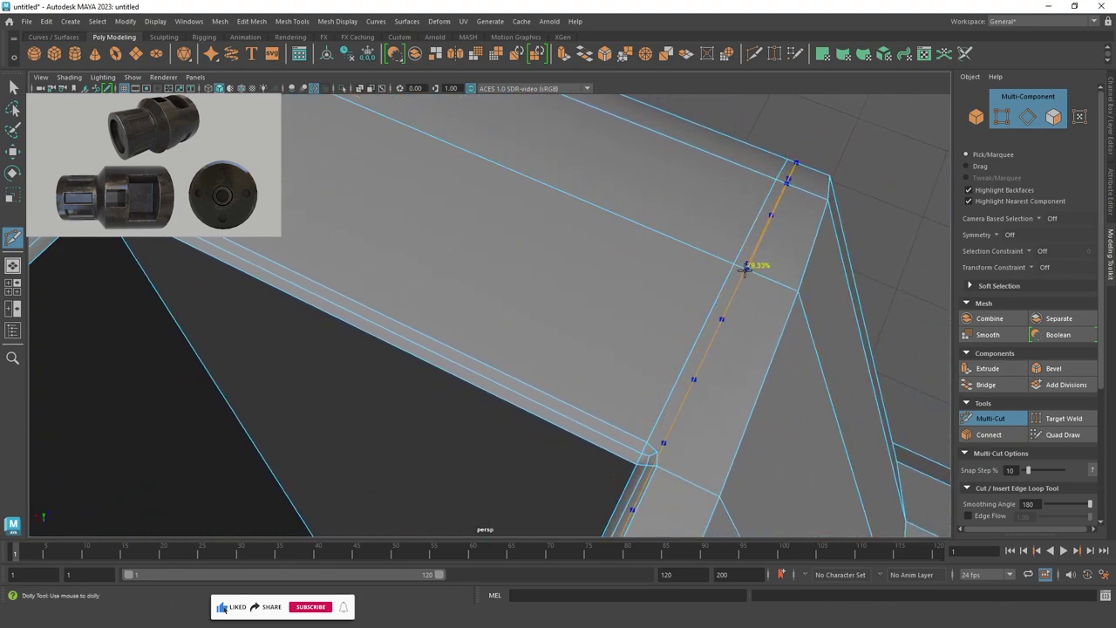
middle_click_drag(742, 265, 739, 261, "alt")
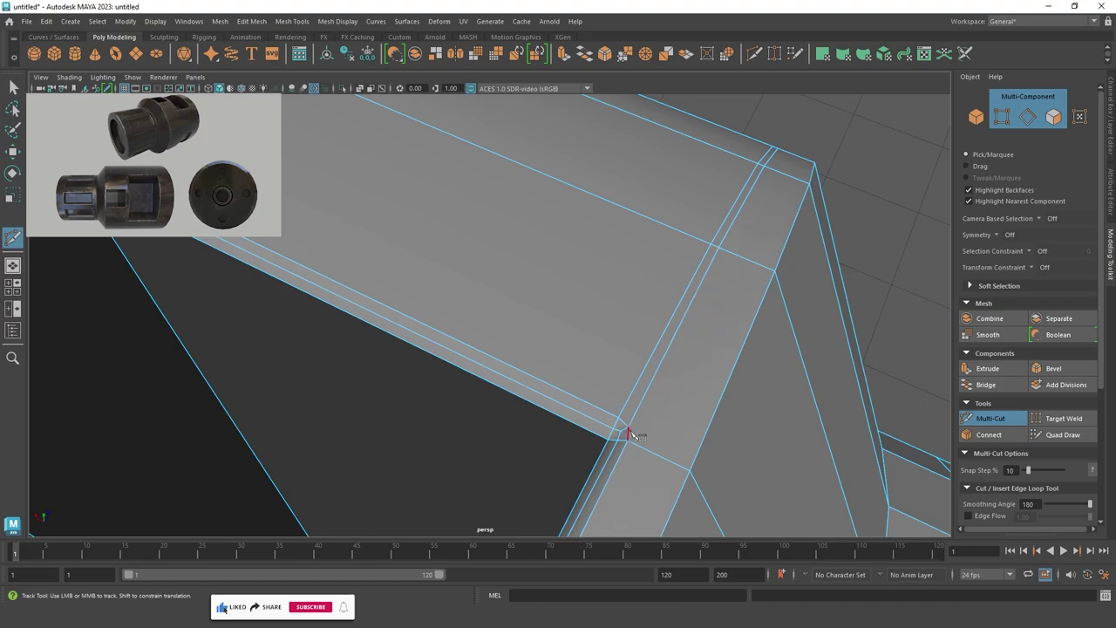
right_click_drag(641, 393, 537, 395, "alt")
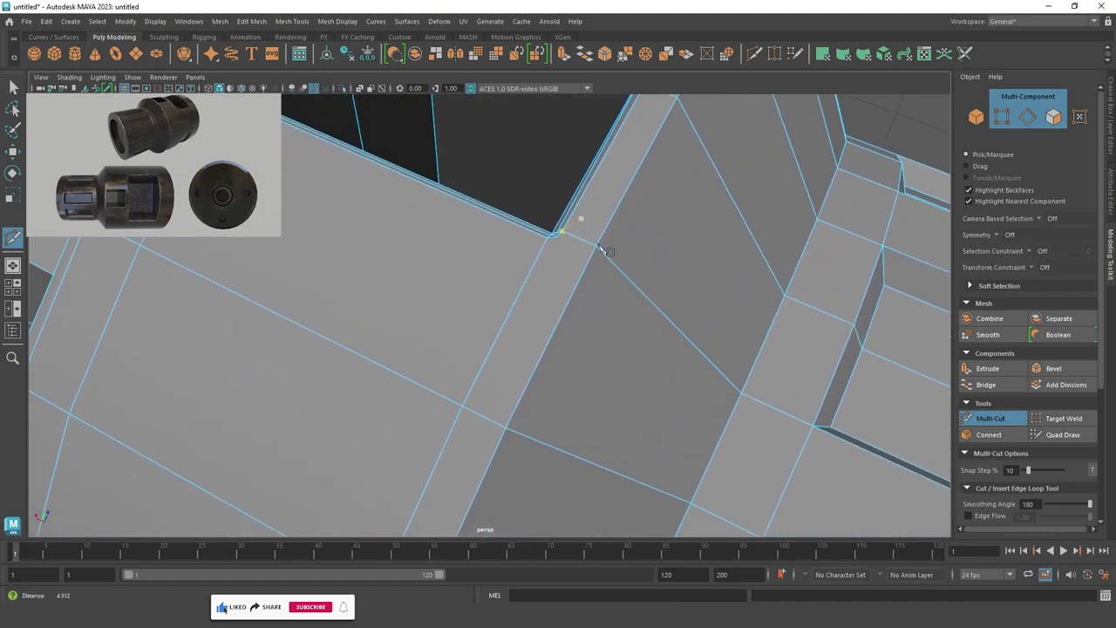
left_click(467, 417)
left_click(467, 417)
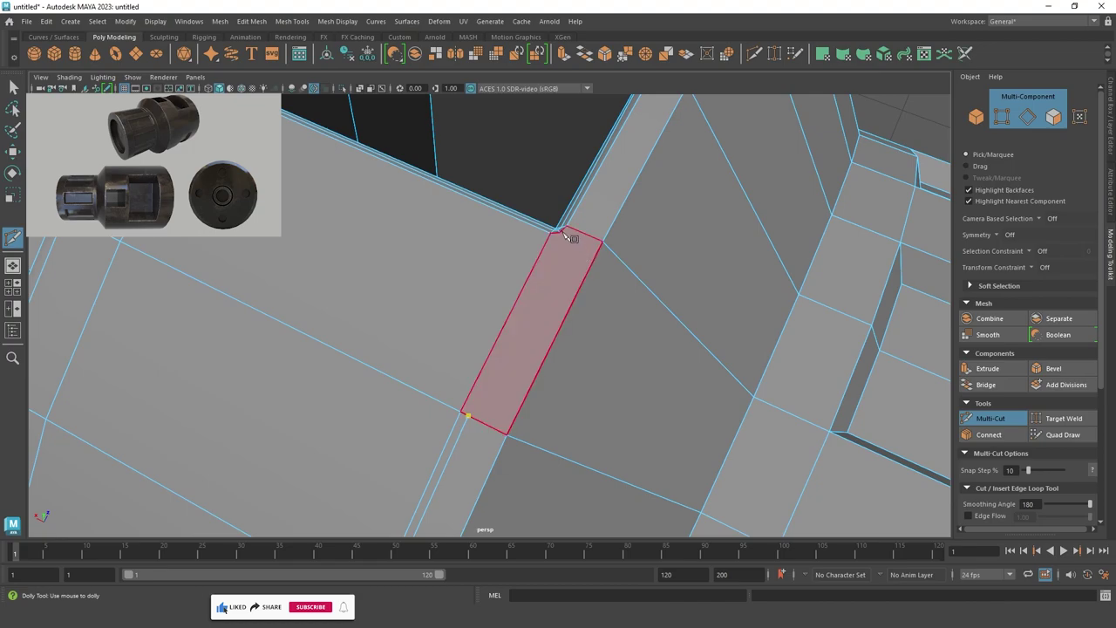
scroll(596, 262, "up", 3)
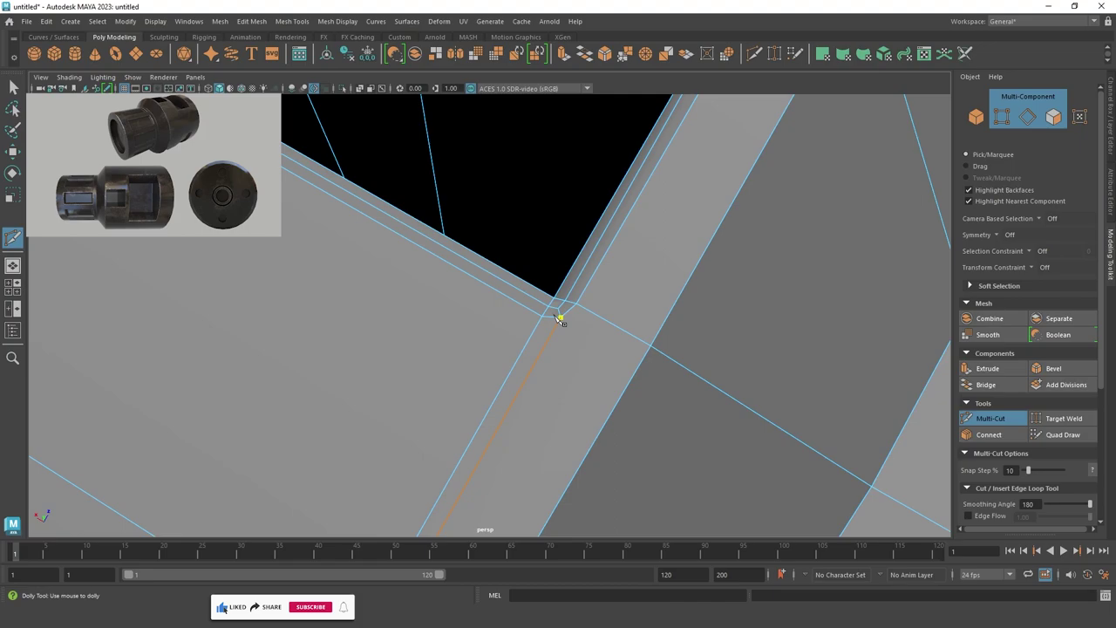
left_click_drag(558, 319, 356, 292, "alt")
scroll(231, 319, "up", 2)
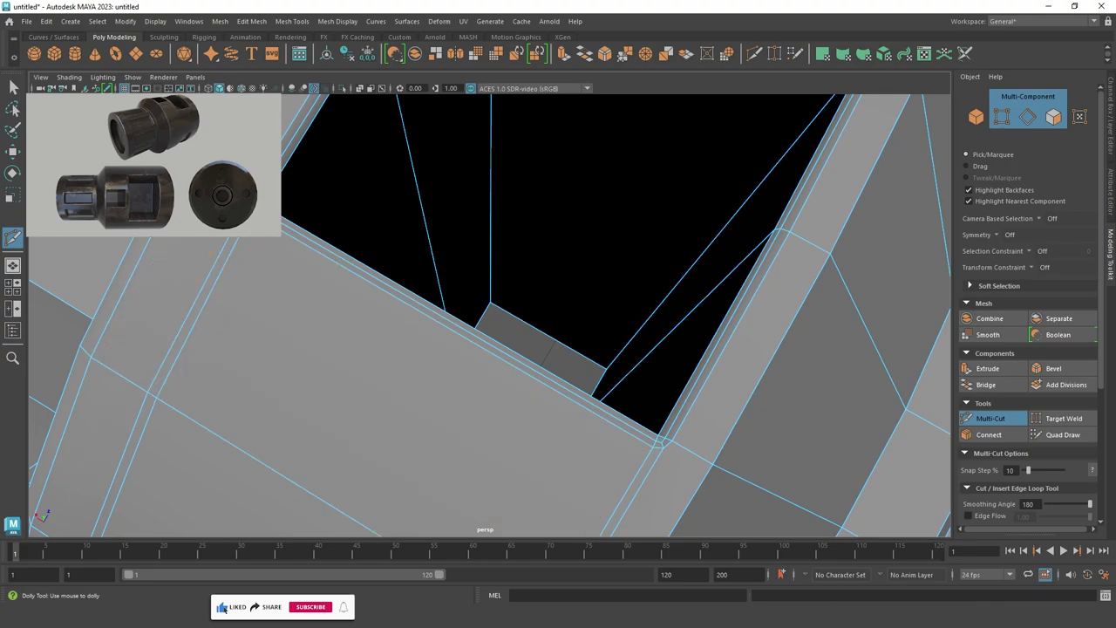
Select the edge loop around the square opening, deselecting one stray edge.
left_click(13, 88)
left_click(171, 349)
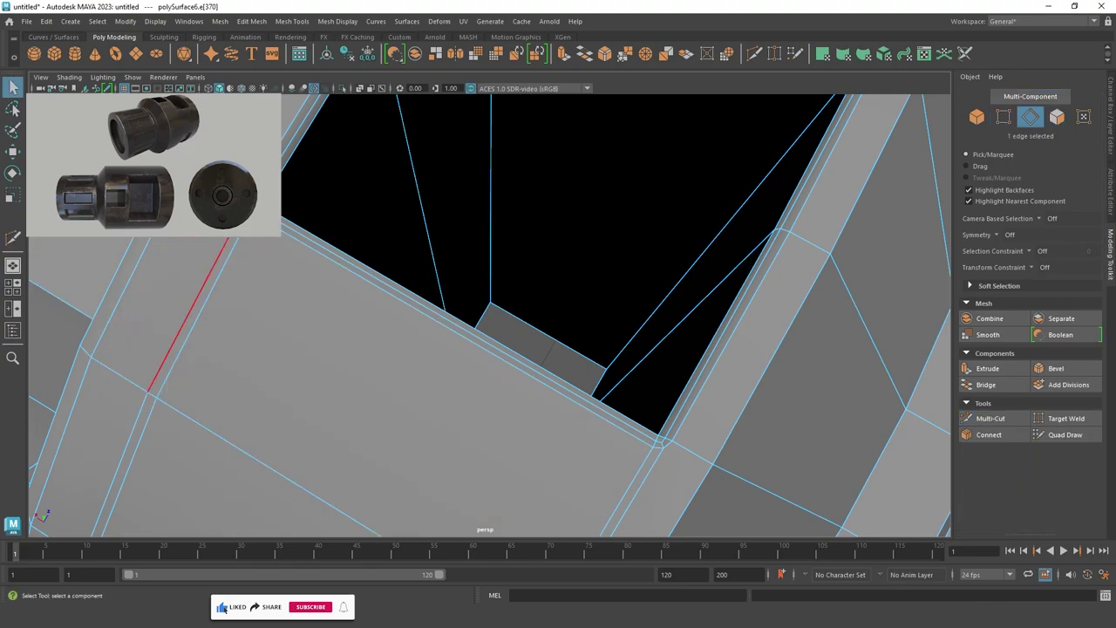
scroll(479, 218, "down", 5)
mouse_move(524, 227)
left_mouse_down("alt")
mouse_move(479, 200)
mouse_move(463, 210)
mouse_move(369, 187)
mouse_move(506, 239)
mouse_move(524, 322)
mouse_move(524, 288)
mouse_move(558, 287)
mouse_move(634, 245)
left_mouse_up("alt")
double_click(515, 292, "shift")
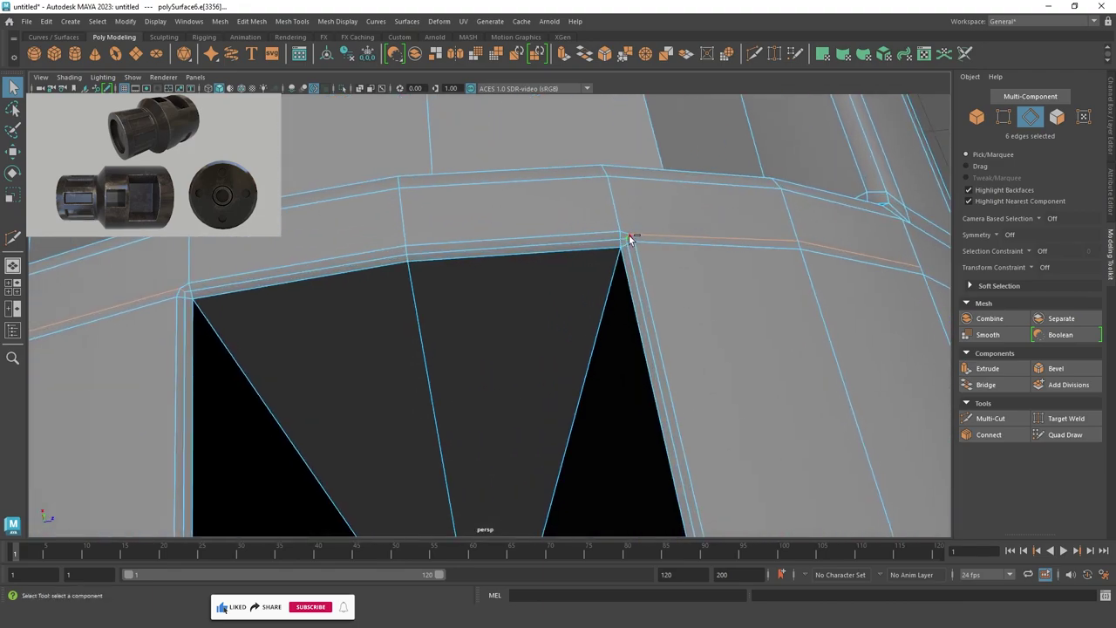
left_click(183, 294, "ctrl")
scroll(619, 349, "down", 5)
mouse_move(618, 349)
left_mouse_down("alt")
mouse_move(480, 219)
mouse_move(481, 268)
mouse_move(429, 288)
mouse_move(506, 357)
mouse_move(539, 355)
mouse_move(505, 327)
mouse_move(413, 302)
mouse_move(453, 374)
mouse_move(448, 395)
mouse_move(287, 361)
mouse_move(334, 304)
mouse_move(392, 312)
mouse_move(444, 344)
mouse_move(573, 320)
mouse_move(568, 332)
mouse_move(399, 324)
mouse_move(343, 242)
mouse_move(343, 287)
mouse_move(416, 367)
mouse_move(579, 319)
left_mouse_up("alt")
scroll(579, 319, "down", 1)
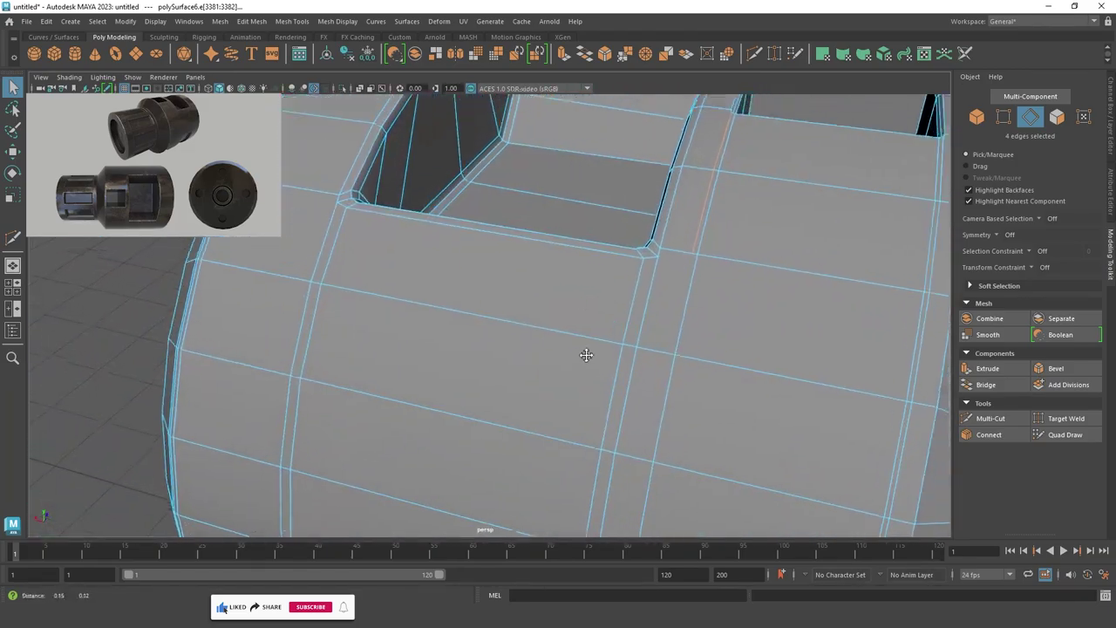
scroll(585, 352, "down", 3)
scroll(523, 371, "up", 5)
scroll(512, 372, "down", 3)
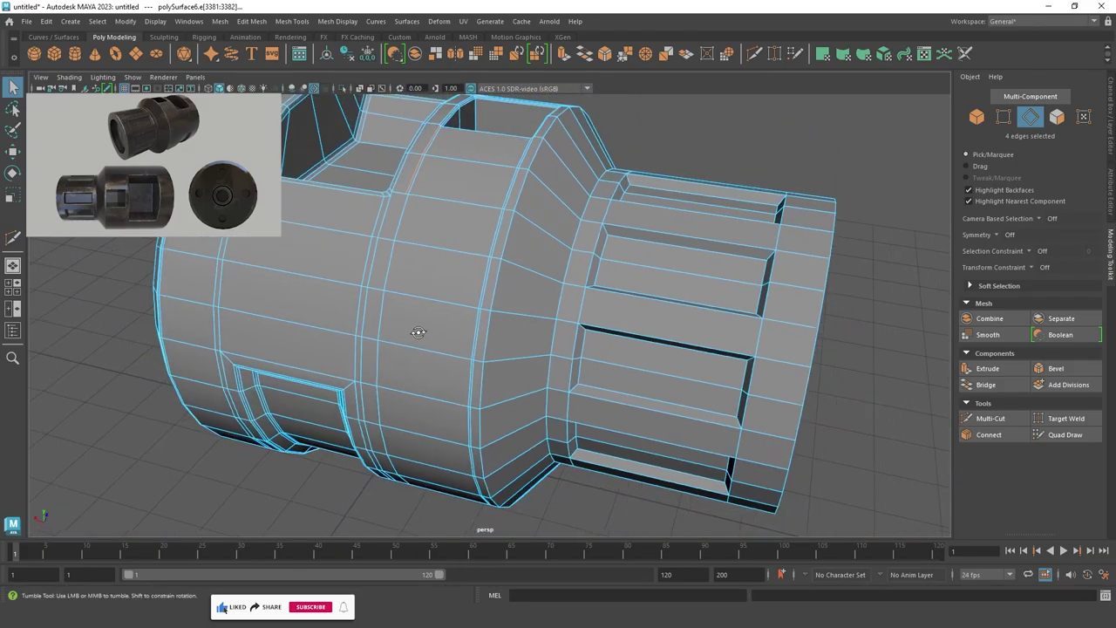
left_click_drag(512, 372, 471, 349, "alt")
scroll(471, 349, "up", 4)
scroll(447, 337, "down", 1)
scroll(447, 336, "down", 2)
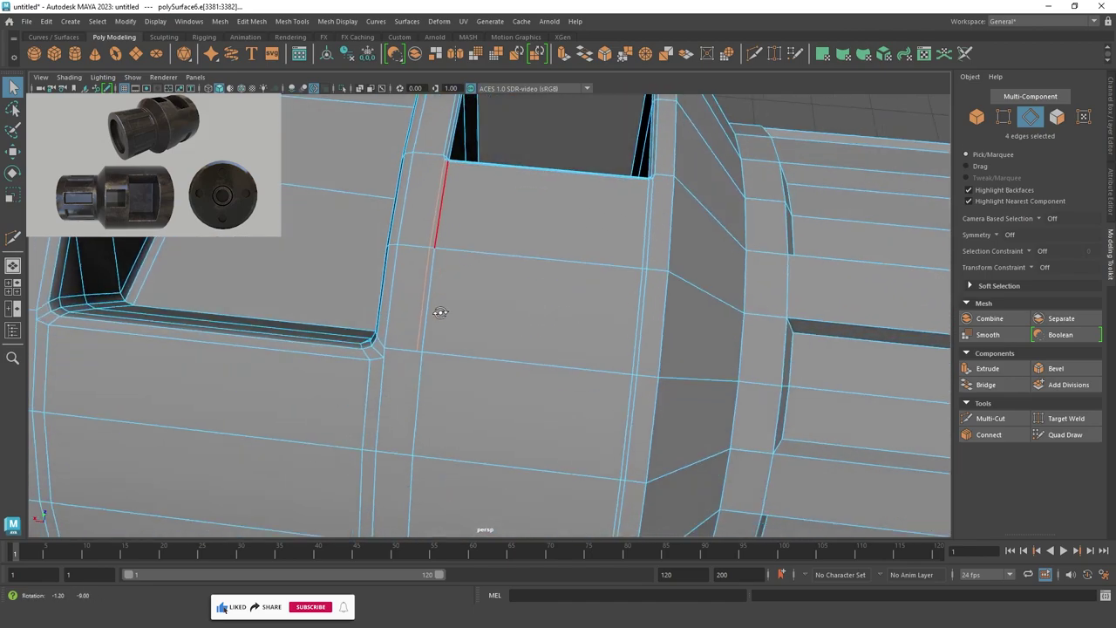
In object mode, Multi-Cut a new edge from a slot corner and begin a second cut.
key("F8")
scroll(556, 350, "down", 1)
scroll(556, 350, "down", 2)
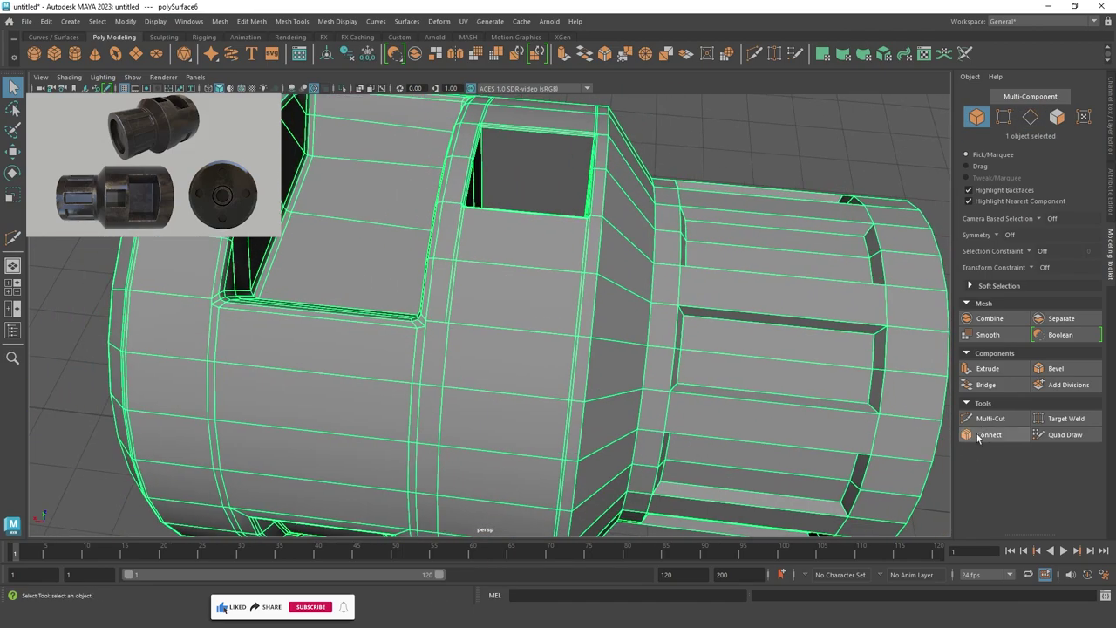
left_click(991, 418)
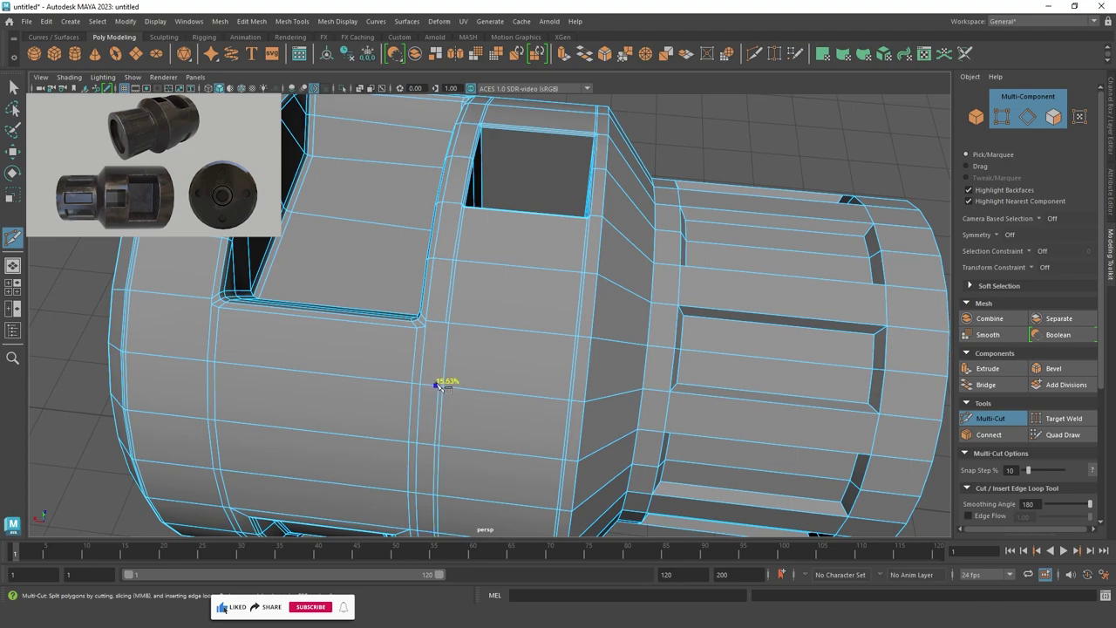
left_click(439, 387)
left_click_drag(454, 327, 220, 330, "alt")
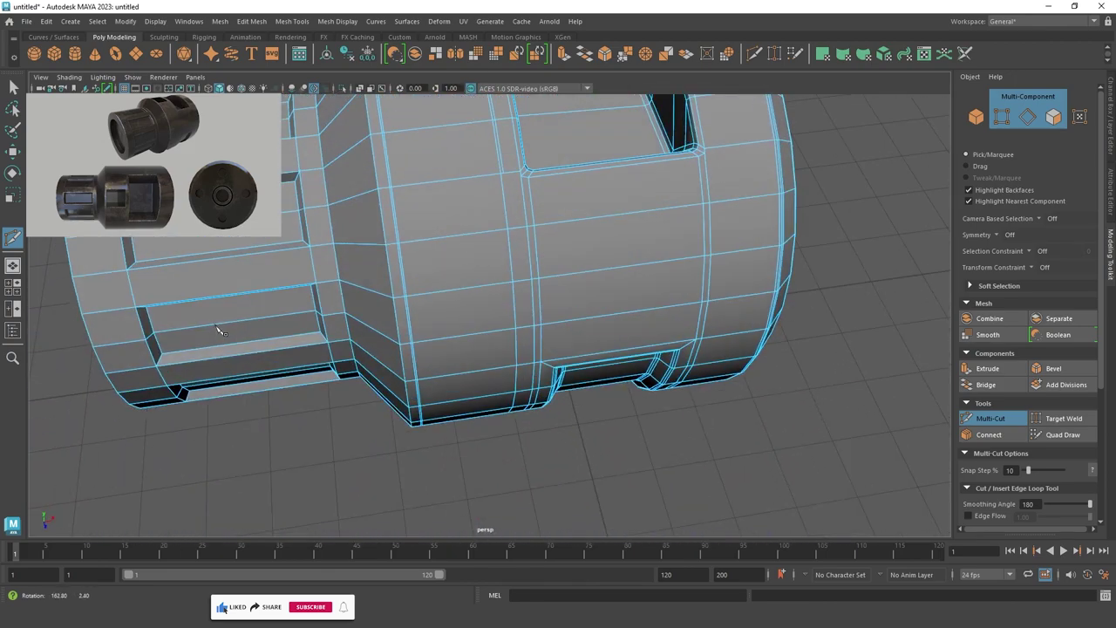
middle_click_drag(220, 329, 220, 404, "alt")
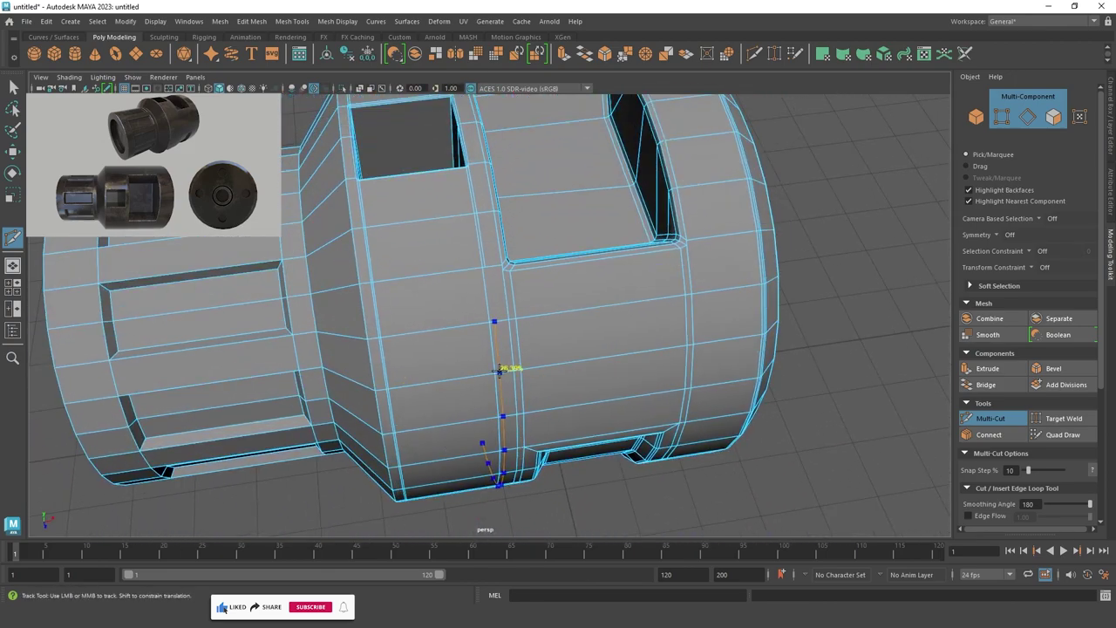
key("Return")
left_click(479, 322)
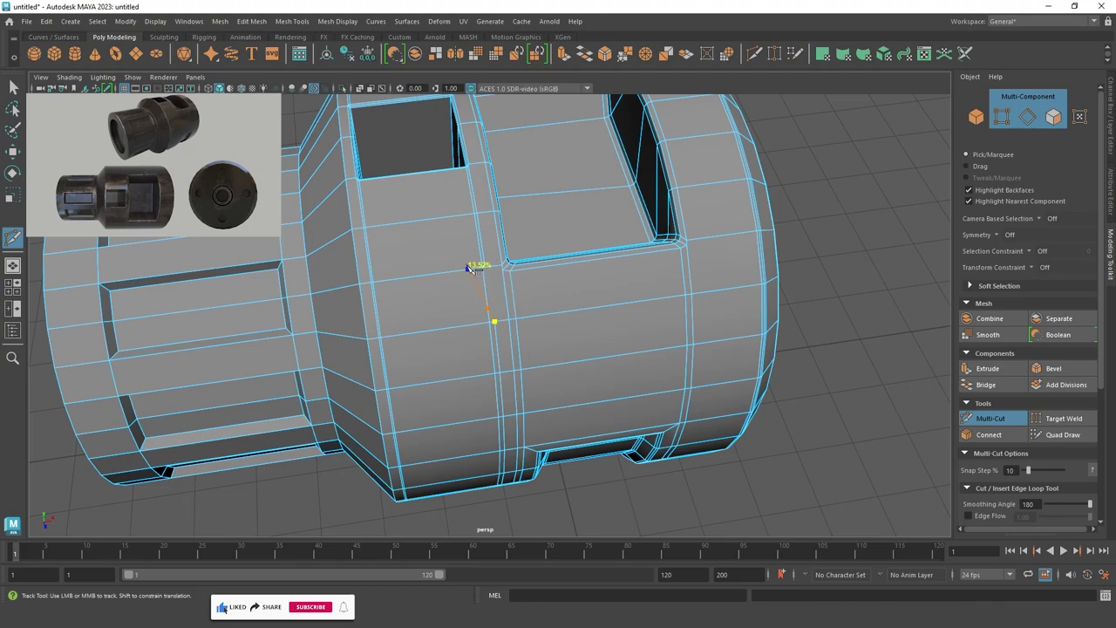
middle_click_drag(653, 323, 635, 352, "alt")
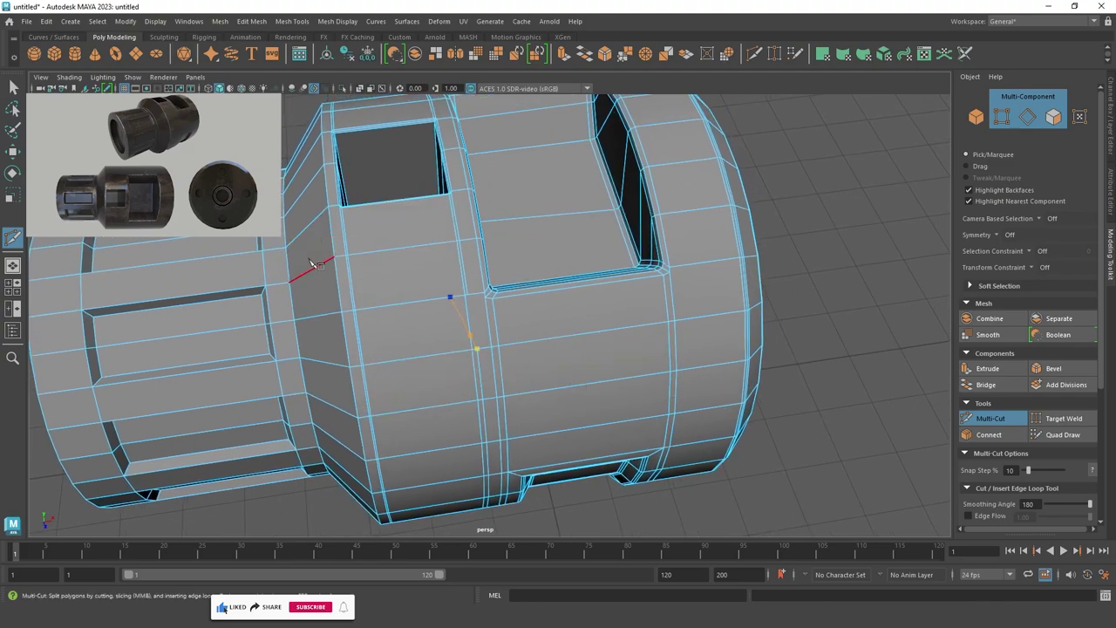
scroll(541, 375, "up", 2)
scroll(540, 375, "up", 5)
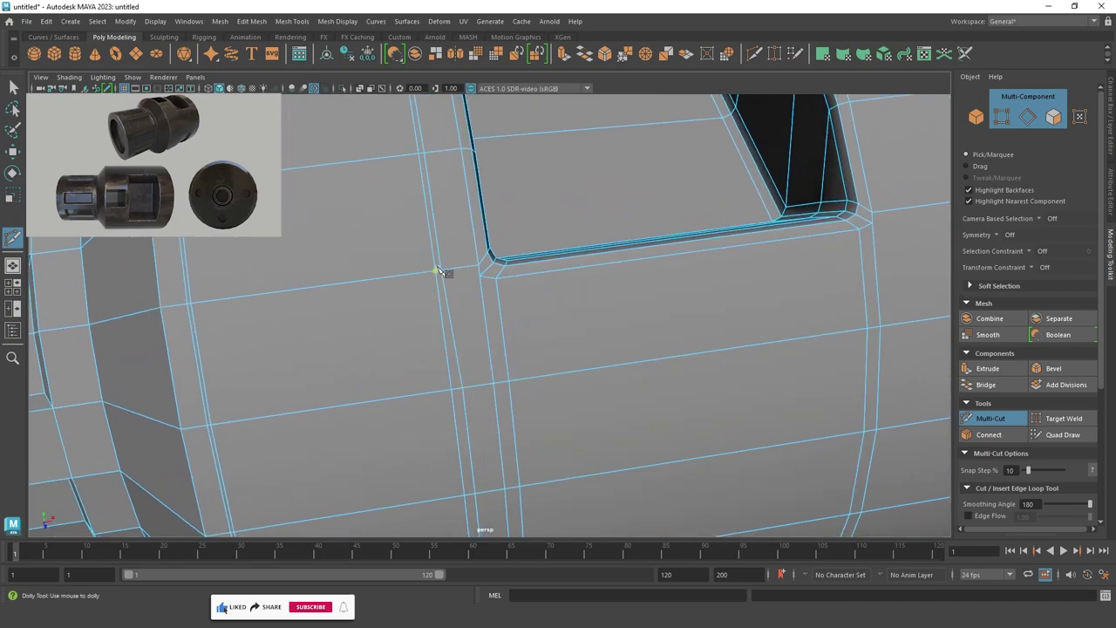
Select an edge on the body and add a second edge loop to the selection.
left_click(13, 87)
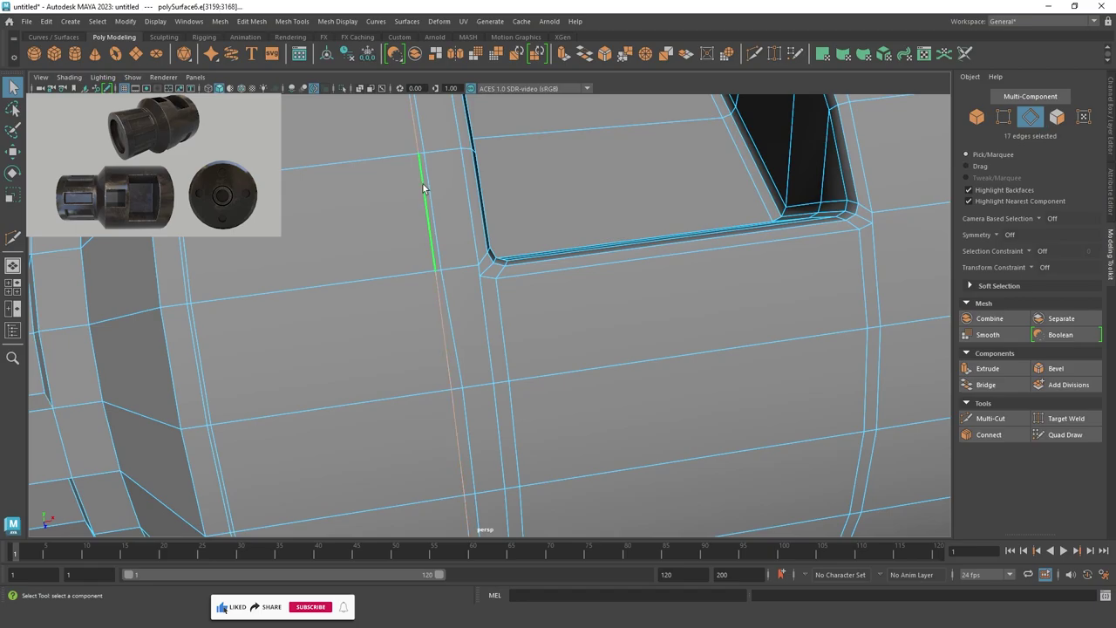
mouse_move(427, 180)
left_mouse_down("alt")
mouse_move(518, 266)
mouse_move(584, 241)
left_mouse_up("alt")
right_click_drag(586, 245, 593, 285, "alt")
left_click(537, 217, "shift")
scroll(530, 219, "down", 2)
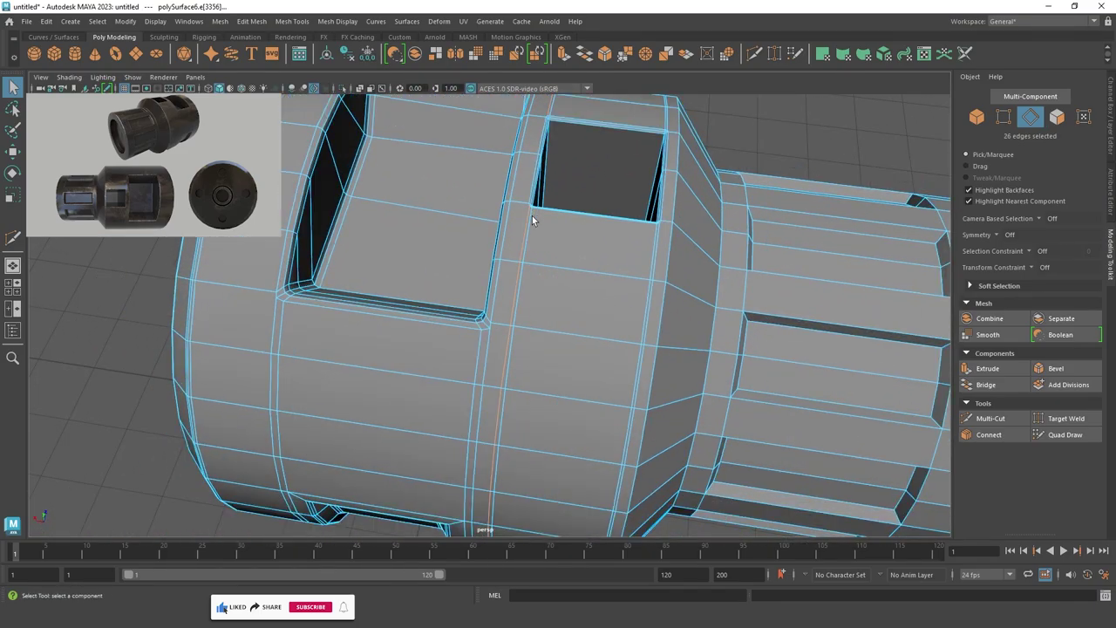
left_click_drag(531, 219, 502, 314, "alt")
right_click_drag(501, 314, 537, 374, "alt")
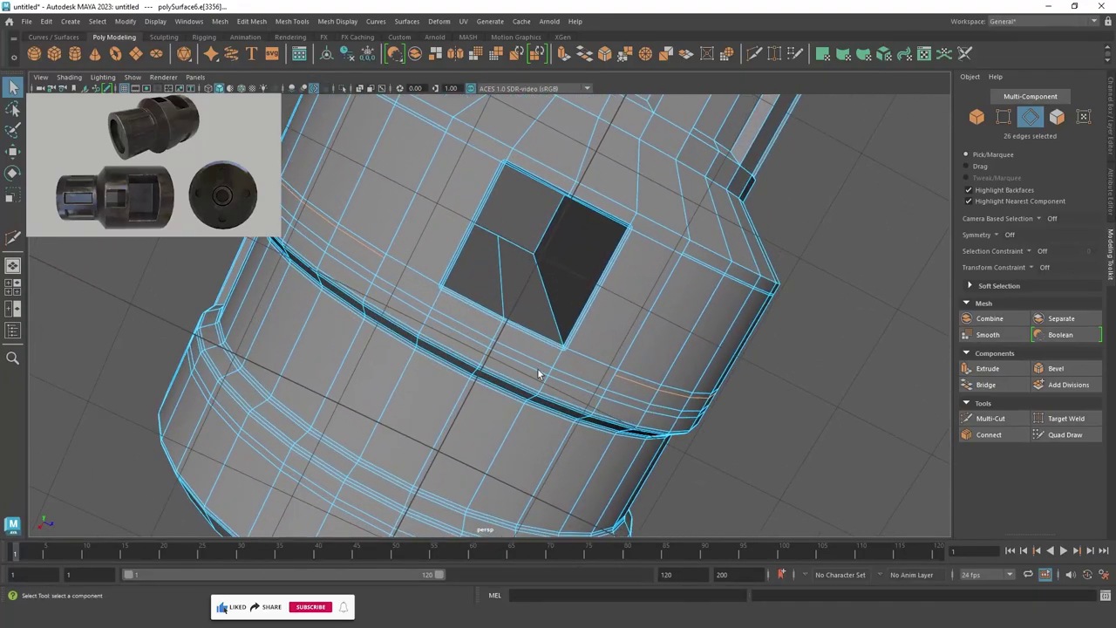
Resume Multi-Cut to cut toward the slot corner, exit with Q, and pick an edge below the slot.
left_click(991, 418)
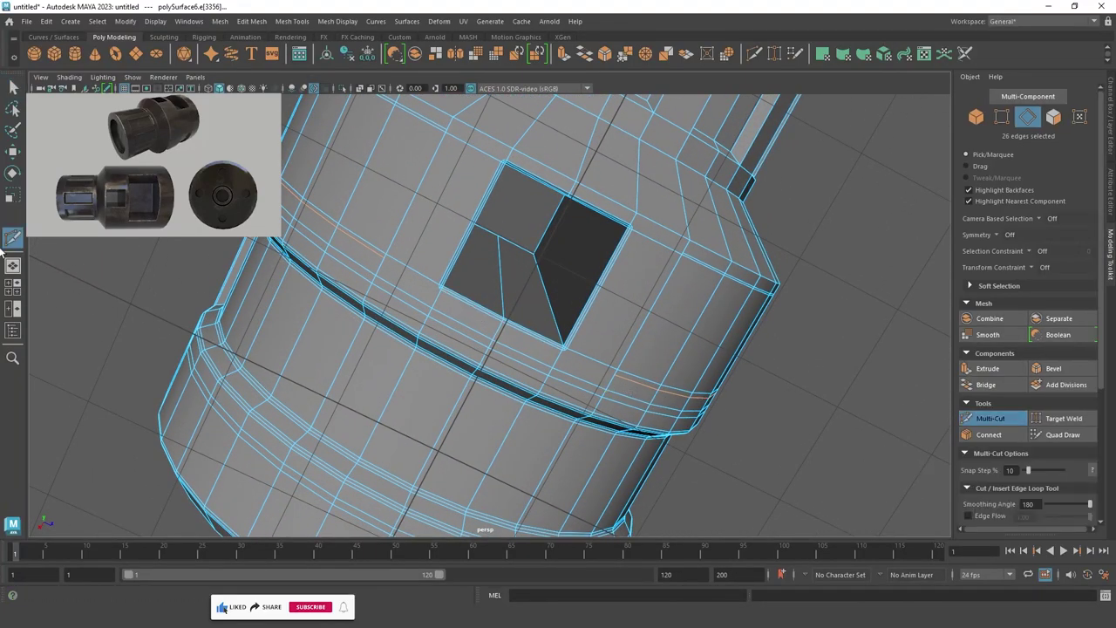
left_click(12, 87)
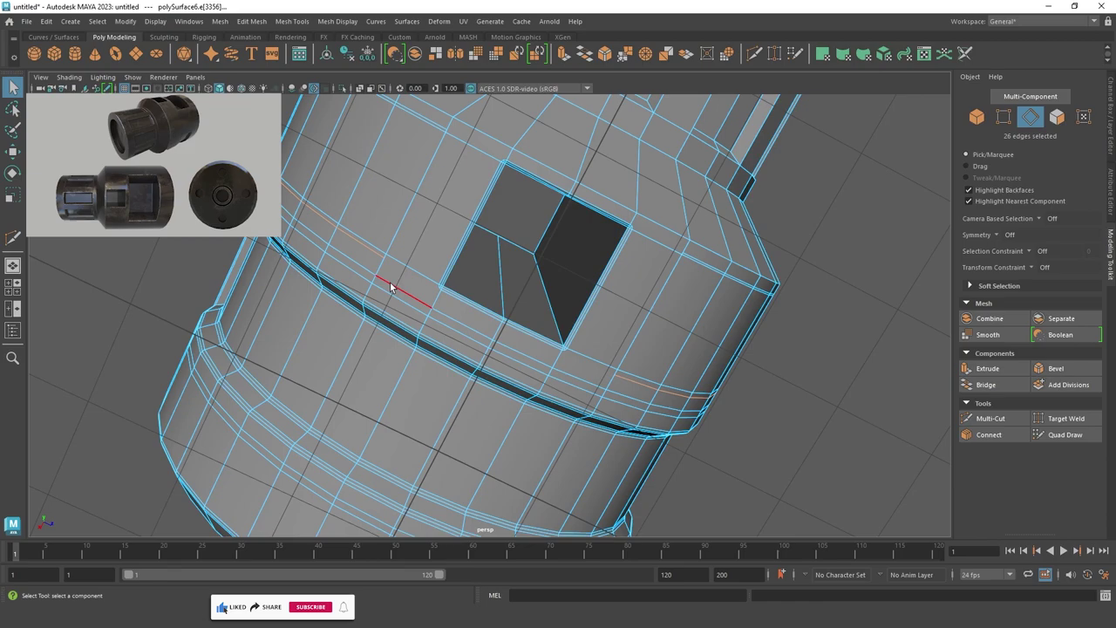
key("F8")
mouse_move(711, 385)
right_mouse_down("alt")
mouse_move(702, 434)
mouse_move(724, 445)
right_mouse_up("alt")
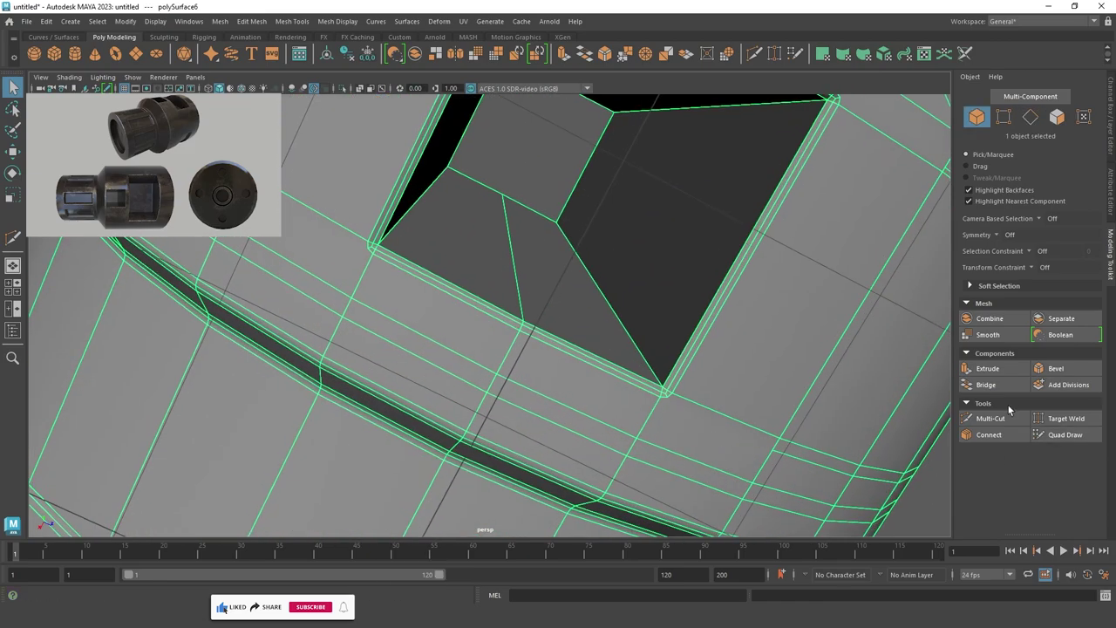
key("ctrl+shift+x")
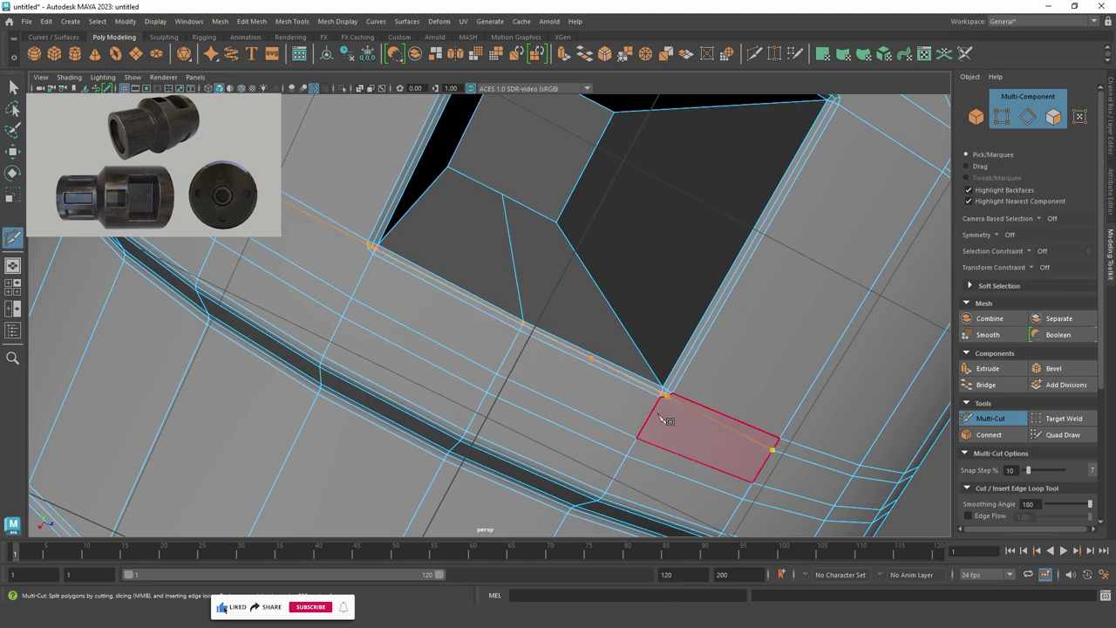
left_click_drag(653, 415, 603, 404, "alt")
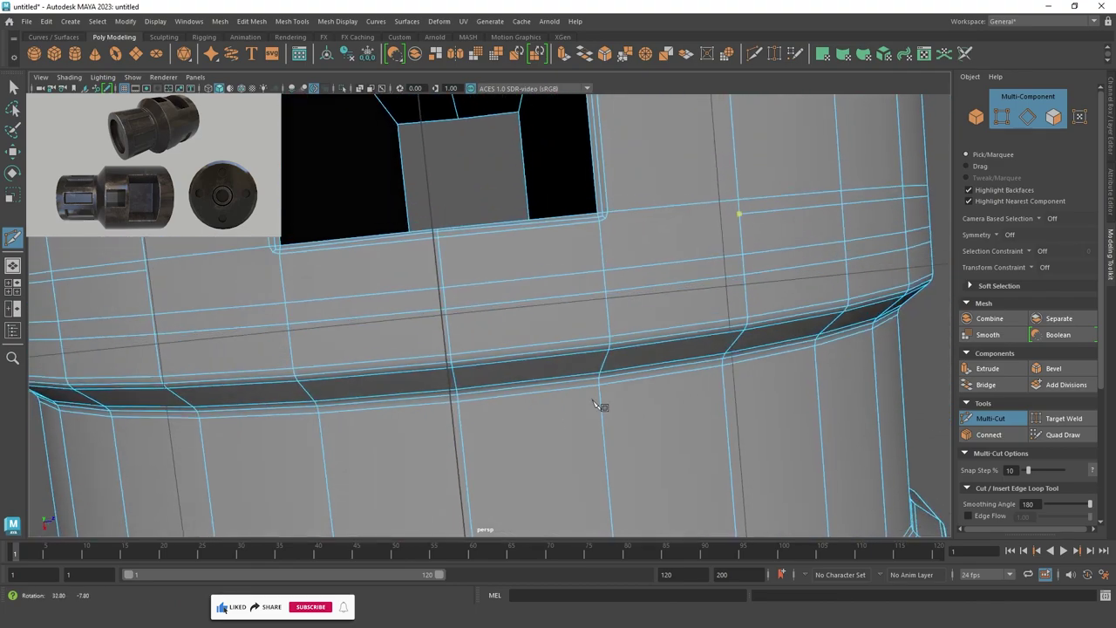
middle_click_drag(603, 404, 611, 395, "alt")
scroll(602, 383, "up", 3)
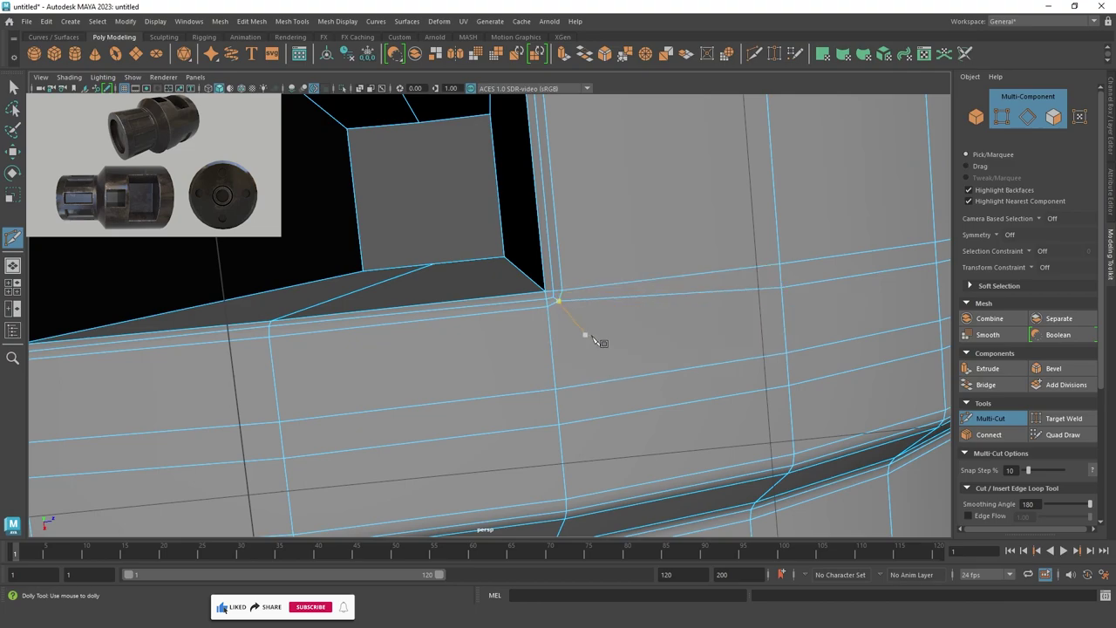
middle_click_drag(436, 327, 695, 339, "alt")
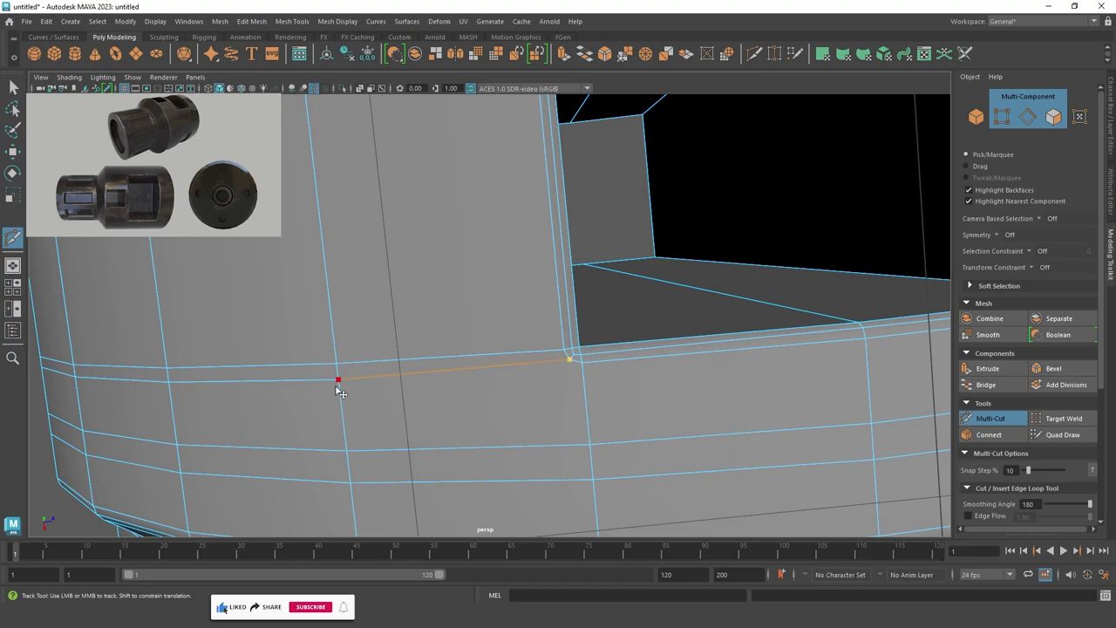
key("q")
left_click(285, 428)
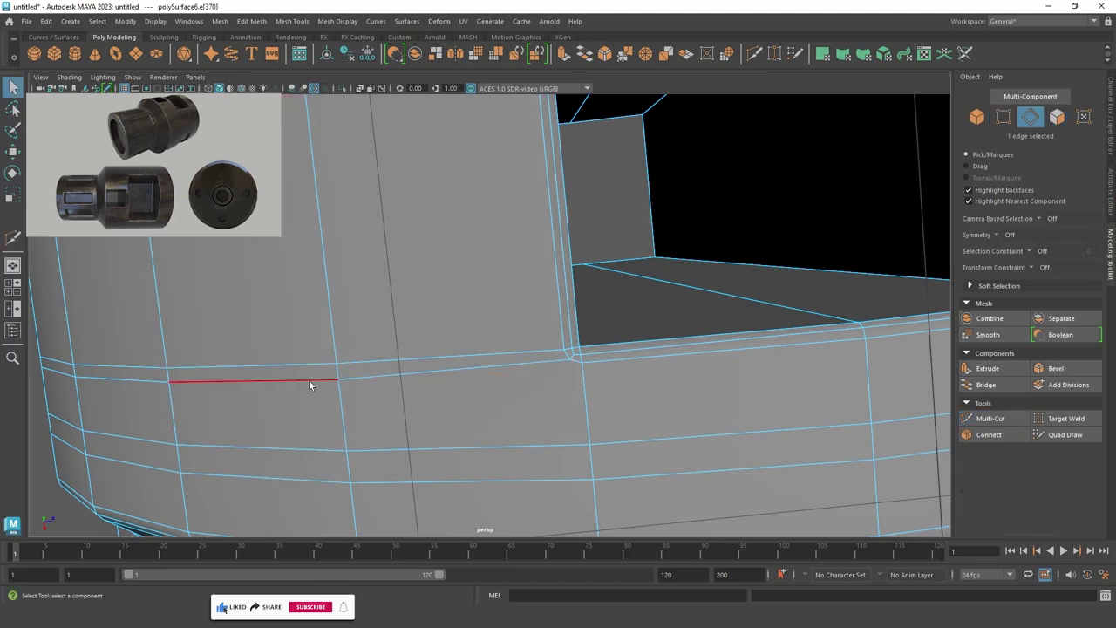
Add a second rim edge loop, then deselect two stray edges at the slot rim.
mouse_move(309, 384)
left_mouse_down("alt")
mouse_move(506, 399)
mouse_move(628, 315)
left_mouse_up("alt")
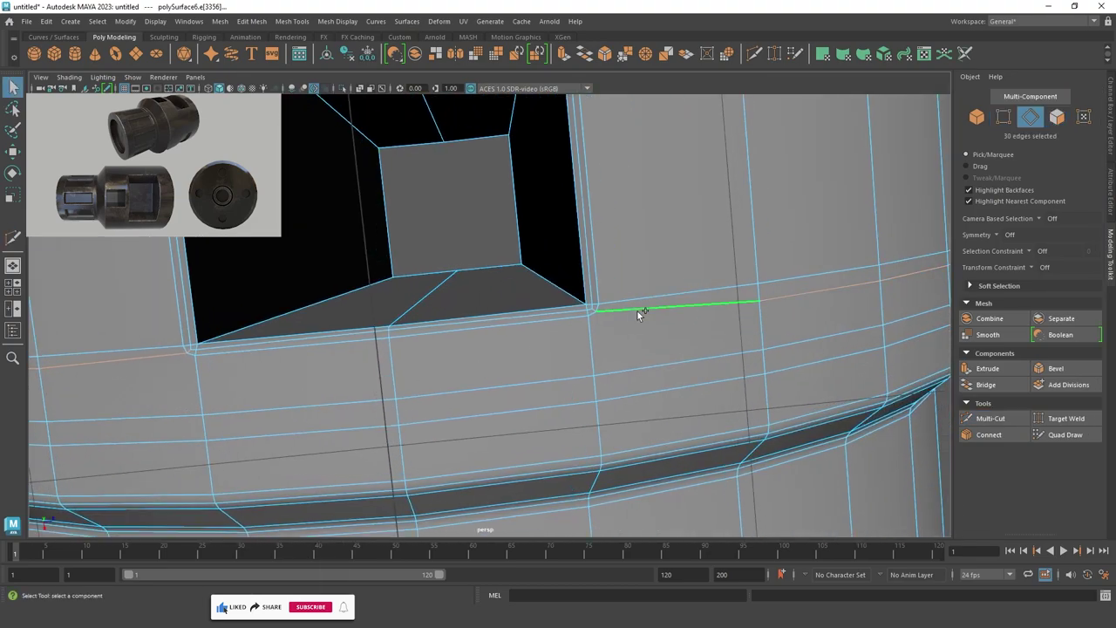
double_click(637, 310, "shift")
left_click(594, 308, "ctrl")
mouse_move(621, 367)
left_mouse_down("alt")
mouse_move(488, 292)
mouse_move(619, 423)
left_mouse_up("alt")
mouse_move(656, 279)
left_mouse_down("alt")
mouse_move(463, 264)
mouse_move(541, 349)
mouse_move(642, 417)
left_mouse_up("alt")
left_click_drag(545, 352, 710, 299, "alt")
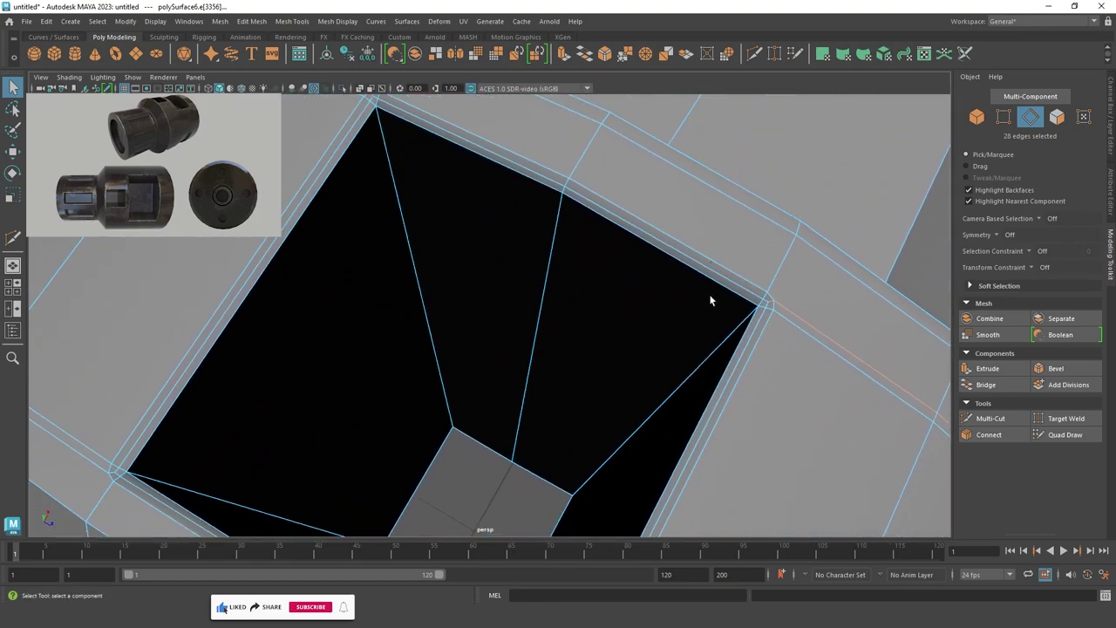
left_click(770, 305, "ctrl")
mouse_move(618, 269)
left_mouse_down("alt")
mouse_move(423, 225)
mouse_move(425, 256)
mouse_move(591, 224)
mouse_move(507, 363)
left_mouse_up("alt")
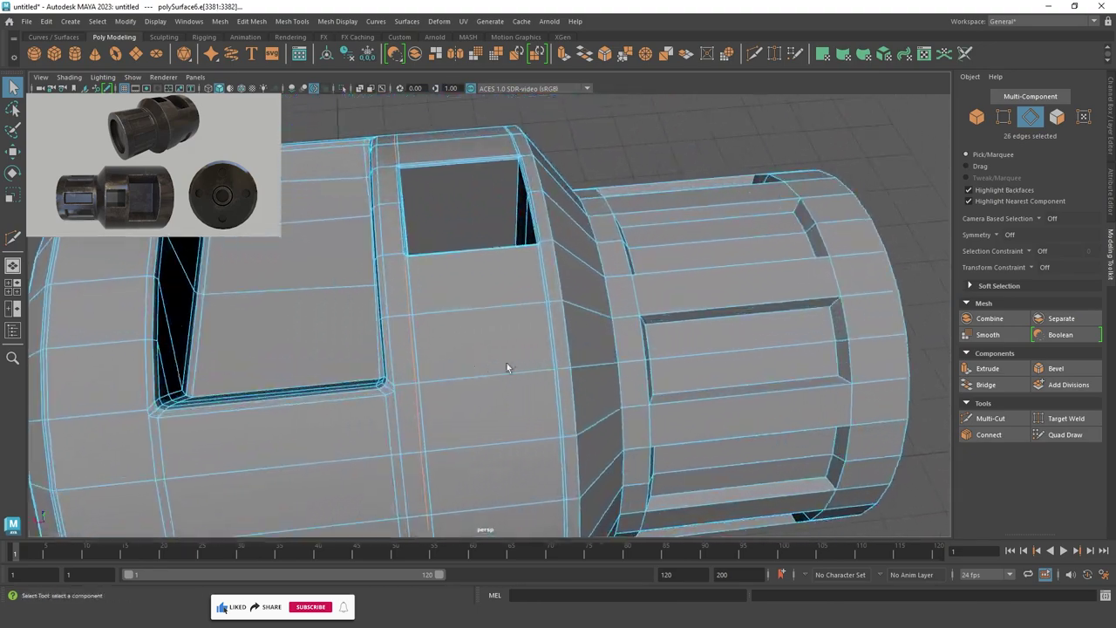
Nudge the selected rim edges slightly along X with the Move tool.
key("r")
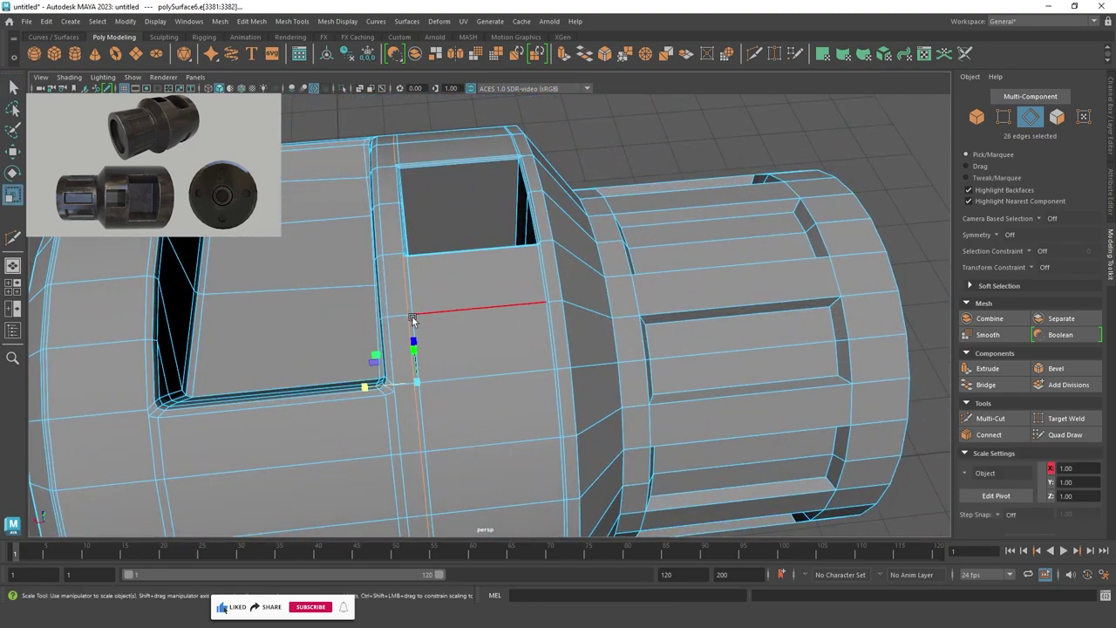
scroll(519, 364, "up", 3)
scroll(328, 356, "up", 2)
key("w")
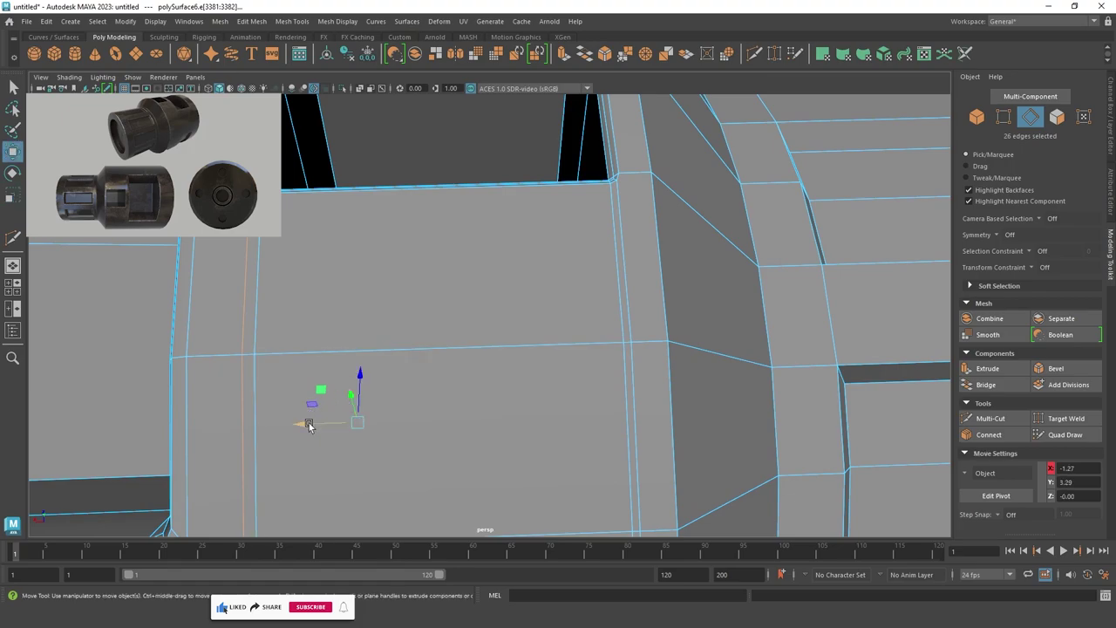
left_click_drag(305, 423, 280, 343)
left_click_drag(304, 424, 306, 427)
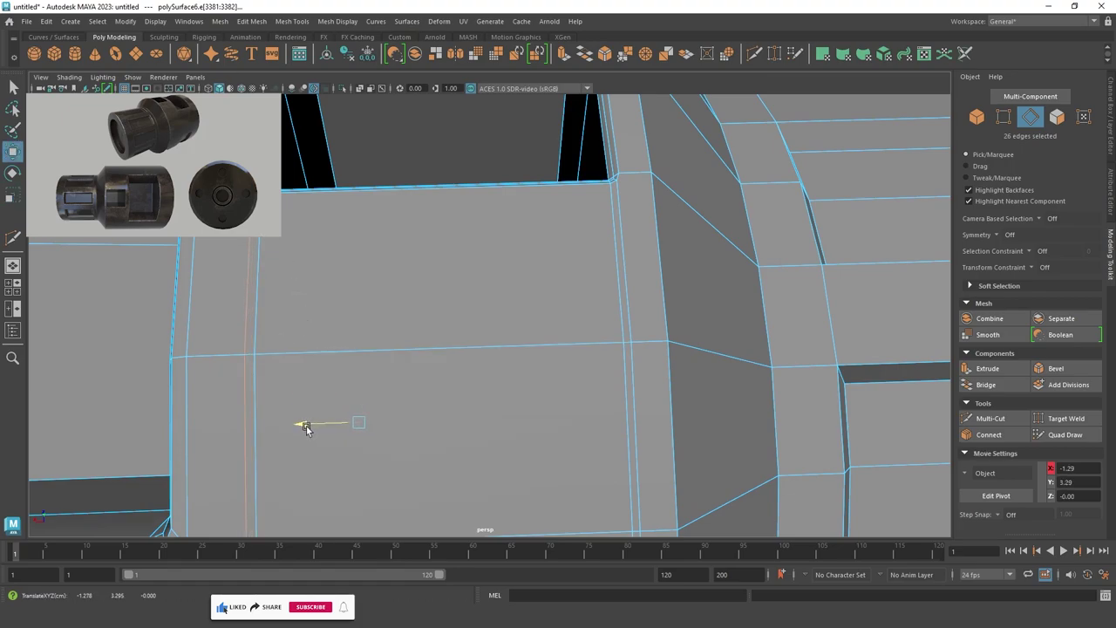
Add the edge loop around the opening's rim to the selection.
scroll(397, 420, "down", 3)
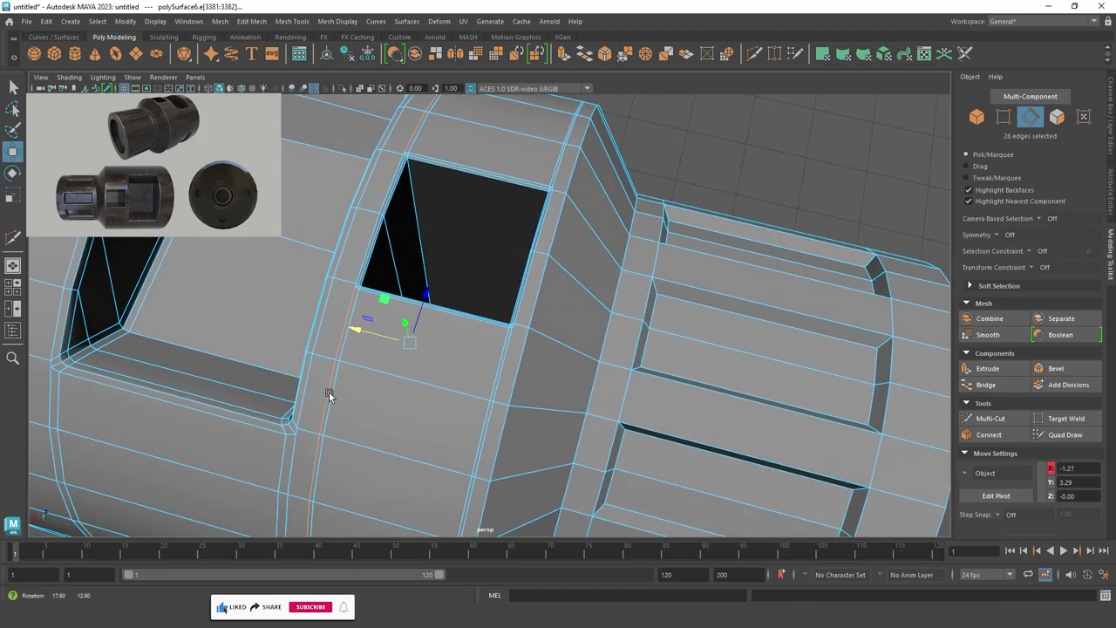
left_click_drag(327, 392, 506, 396, "alt")
scroll(389, 410, "up", 3)
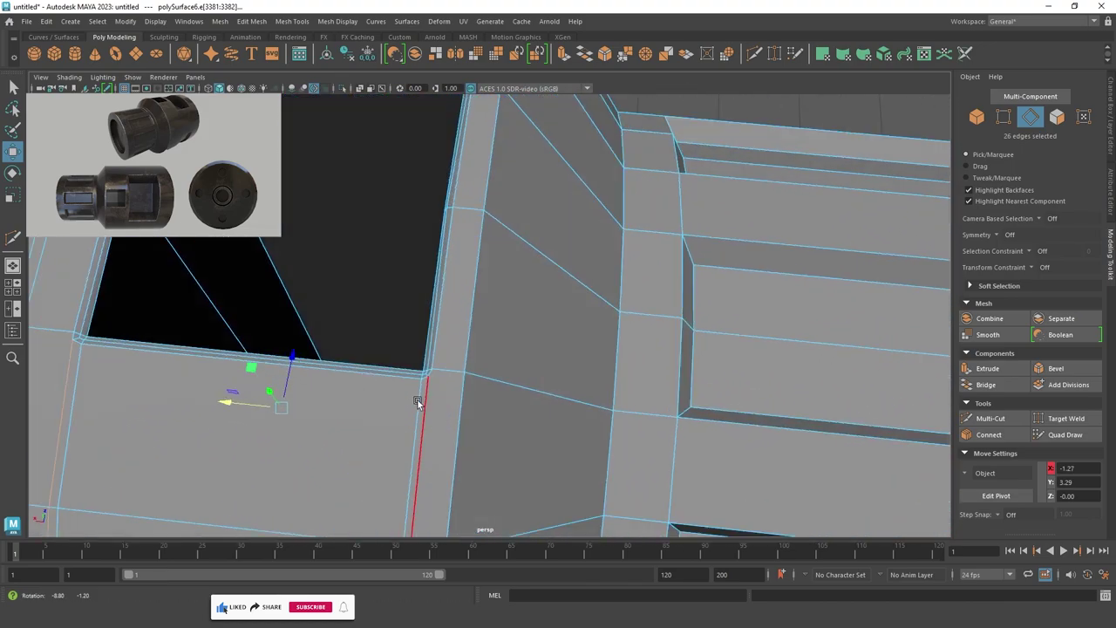
mouse_move(389, 411)
left_mouse_down("alt")
mouse_move(426, 410)
mouse_move(462, 289)
left_mouse_up("alt")
scroll(436, 301, "down", 3)
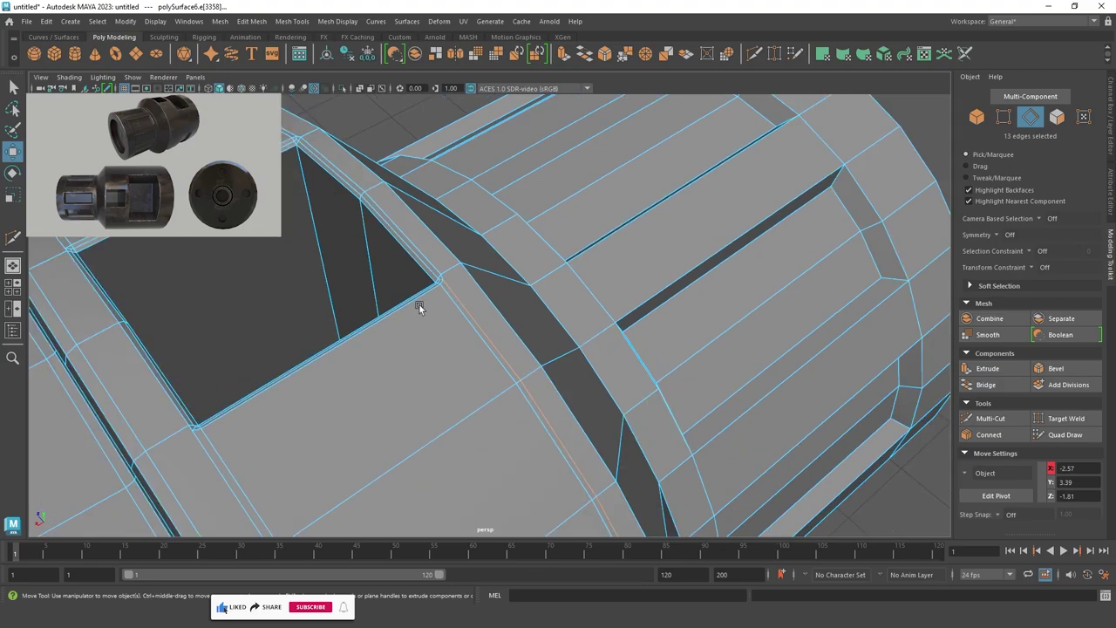
scroll(402, 307, "up", 3)
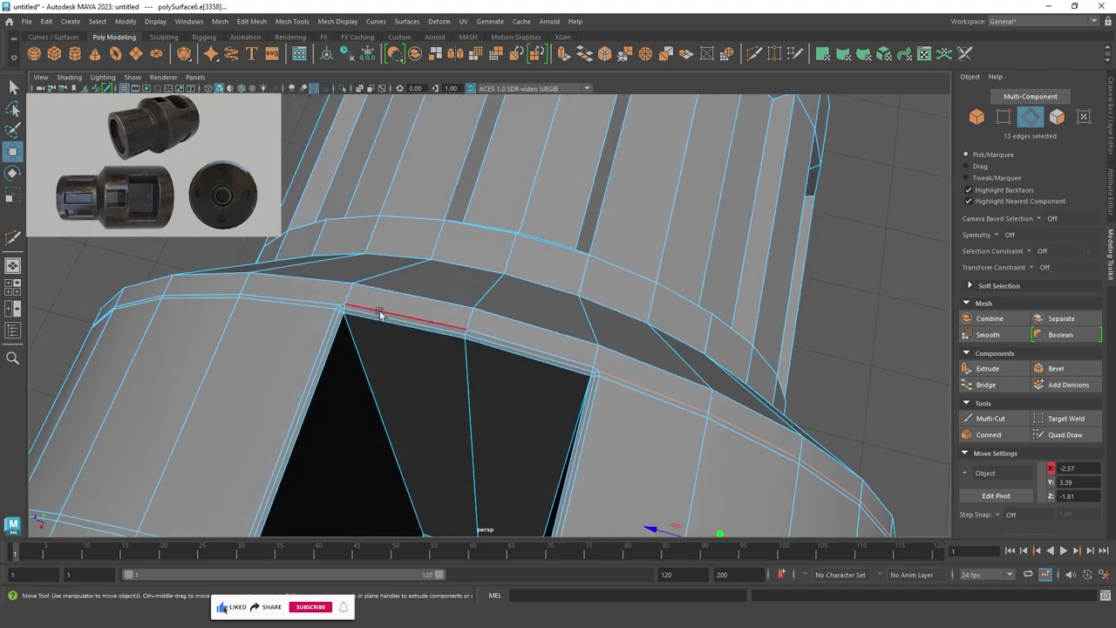
double_click(301, 299)
scroll(351, 329, "down", 3)
mouse_move(351, 329)
left_mouse_down("alt")
mouse_move(539, 272)
mouse_move(521, 319)
mouse_move(457, 395)
mouse_move(438, 266)
left_mouse_up("alt")
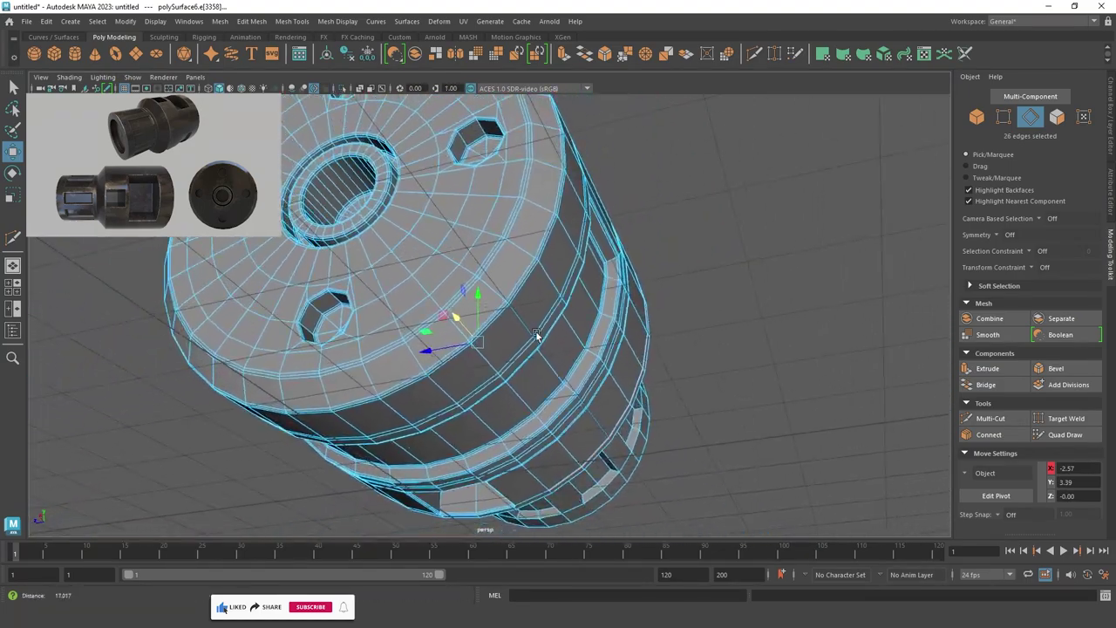
scroll(437, 266, "up", 3)
mouse_move(629, 436)
left_mouse_down("alt")
mouse_move(403, 426)
mouse_move(352, 294)
mouse_move(328, 416)
mouse_move(389, 378)
left_mouse_up("alt")
scroll(515, 394, "up", 3)
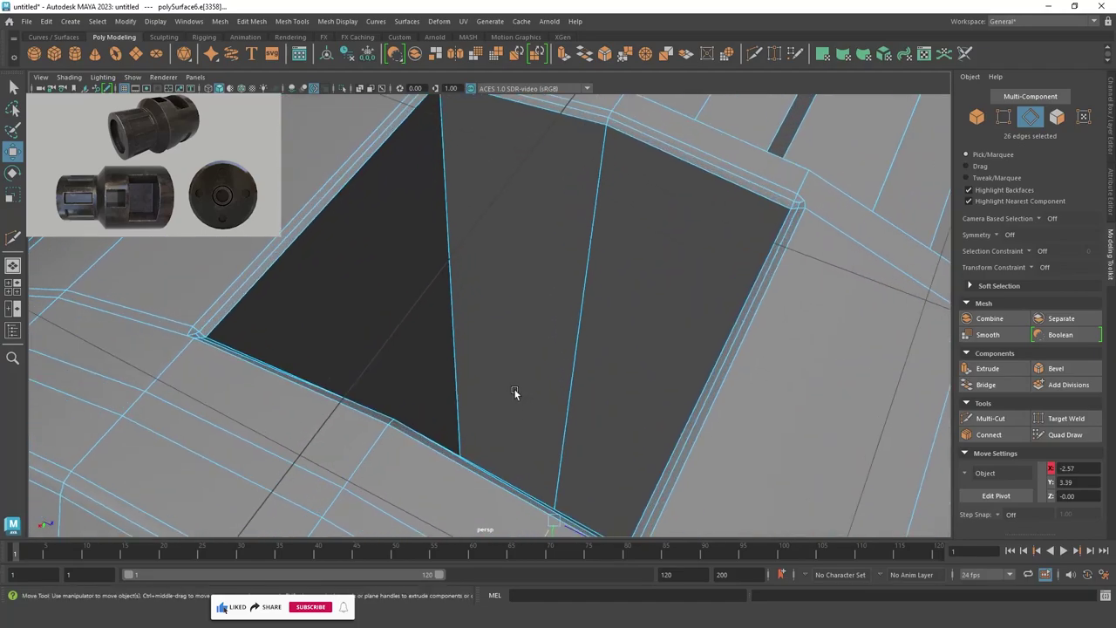
middle_click_drag(514, 393, 506, 523, "alt")
Multi-Cut a new edge from the rim corner vertex to the opposite edge across the groove.
key("F8")
left_click(307, 195)
left_click(412, 310)
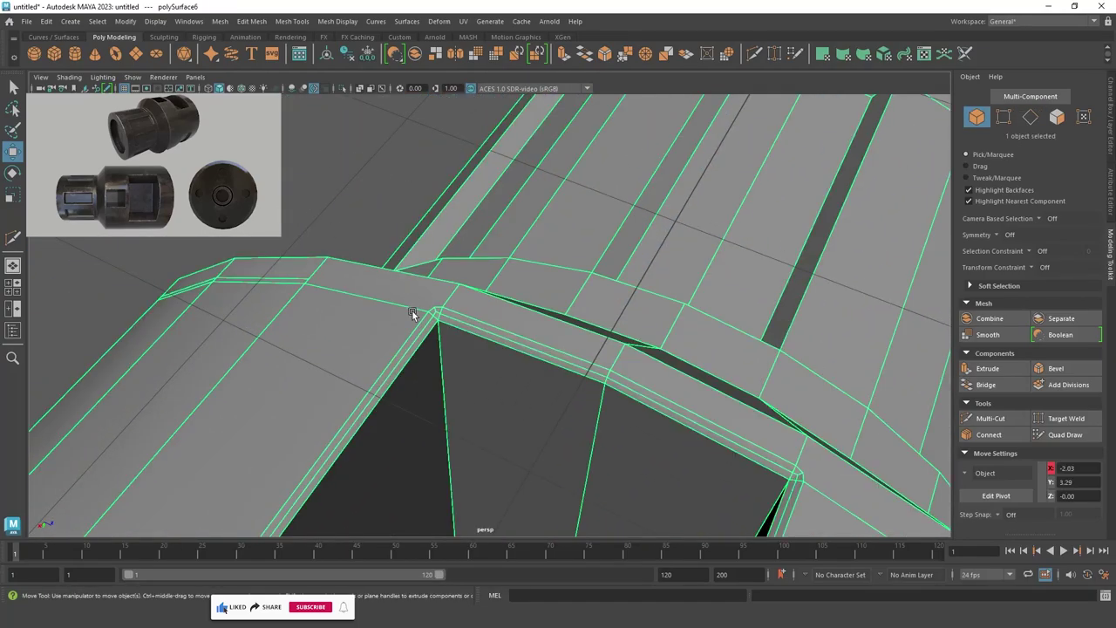
left_click(989, 418)
left_click_drag(456, 316, 471, 340, "alt")
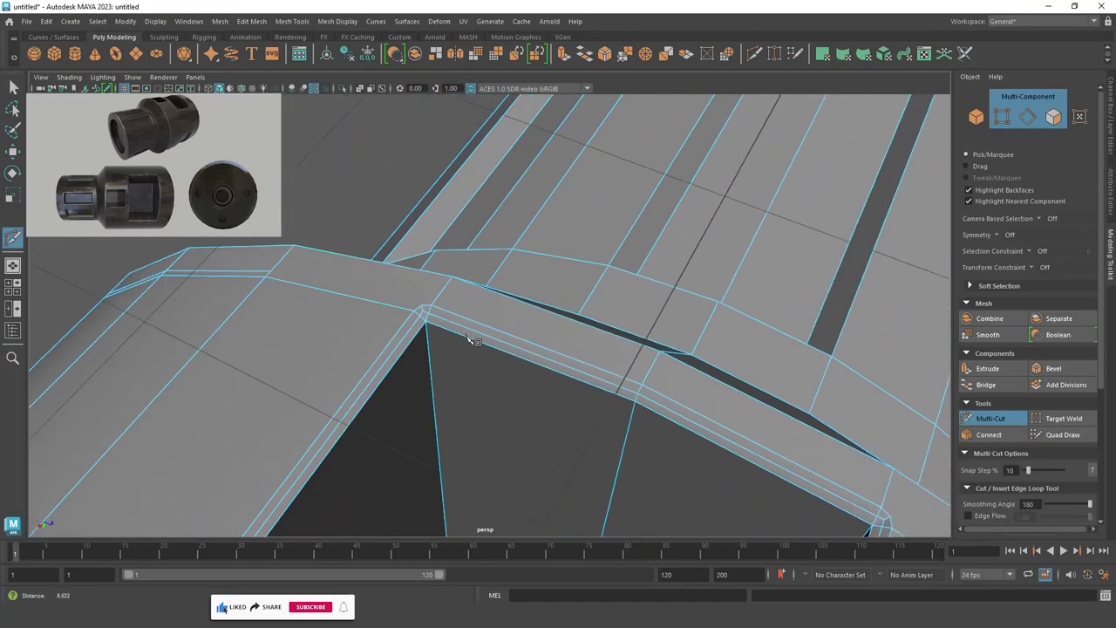
scroll(471, 340, "up", 4)
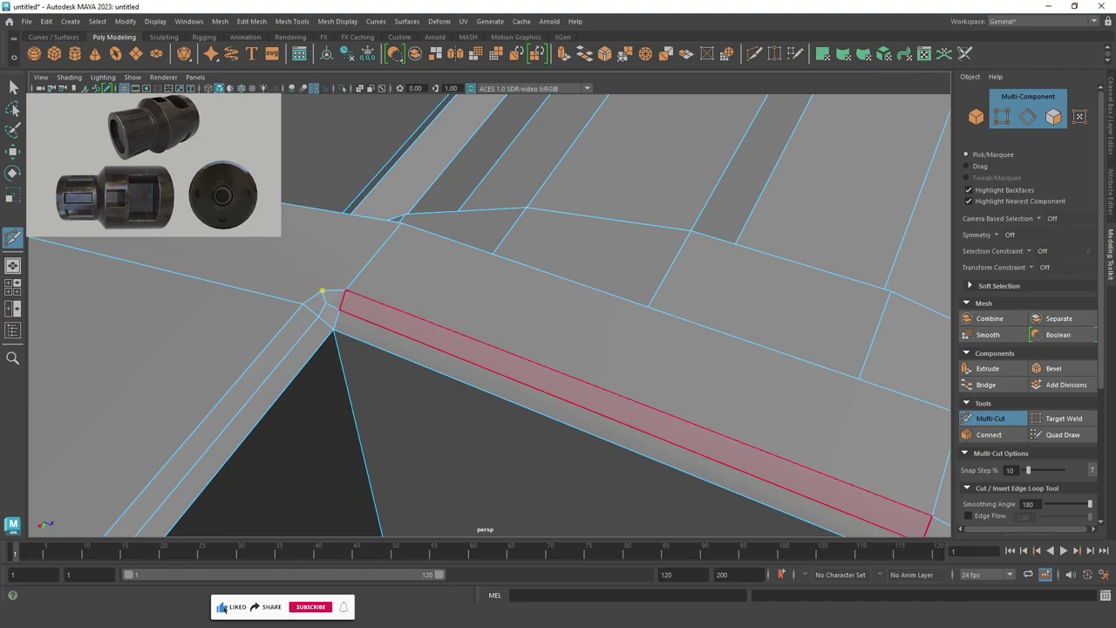
left_click(325, 299)
left_click_drag(324, 301, 247, 332, "alt")
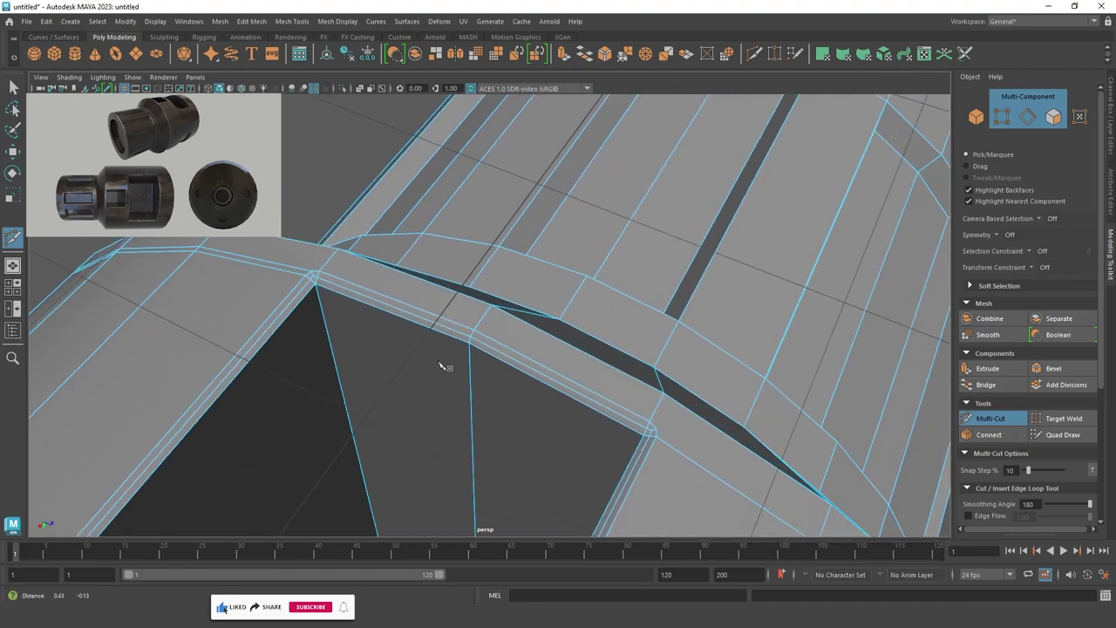
left_click_drag(452, 395, 306, 276, "alt")
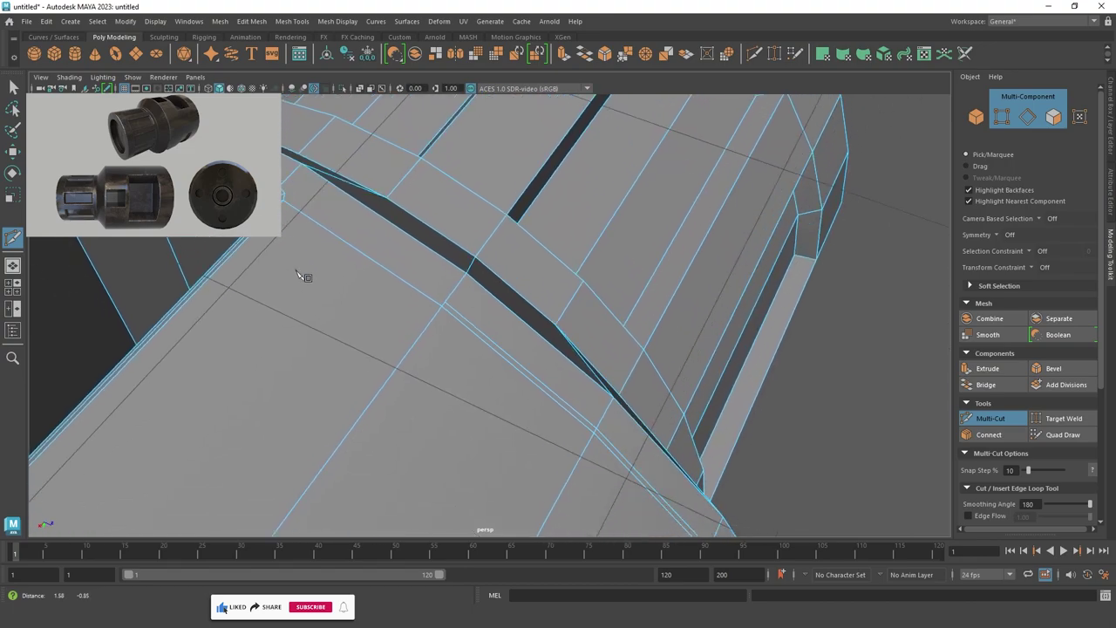
middle_click_drag(306, 276, 475, 323, "alt")
left_click_drag(410, 271, 353, 271, "alt")
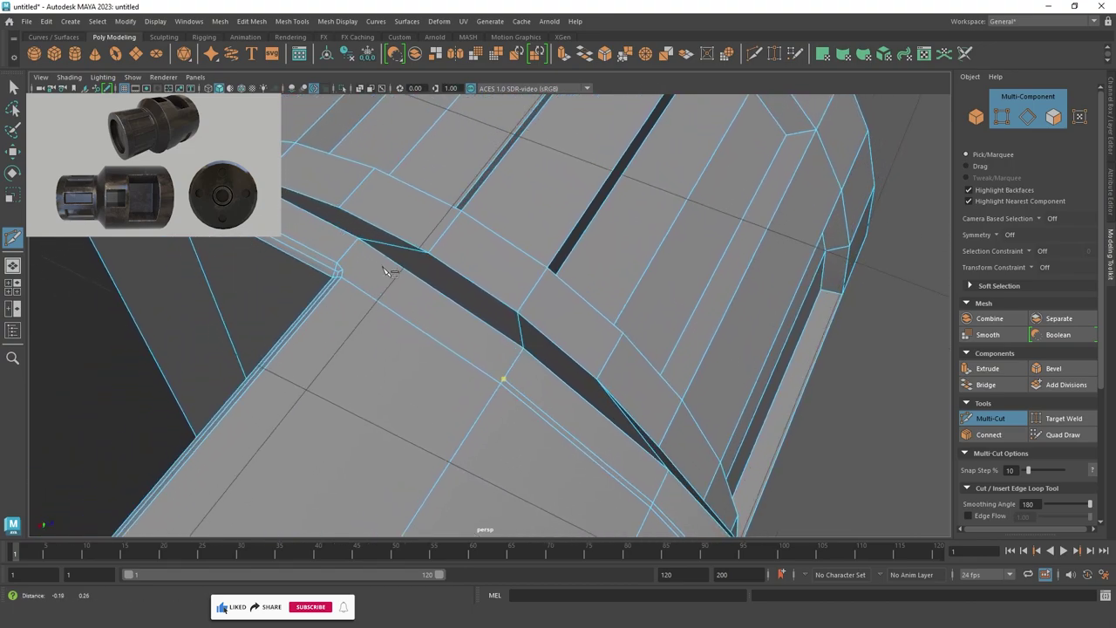
left_click(344, 270)
left_click(14, 87)
Select the new cut edge and the rim edge loop, removing two unwanted edges.
left_click(493, 234)
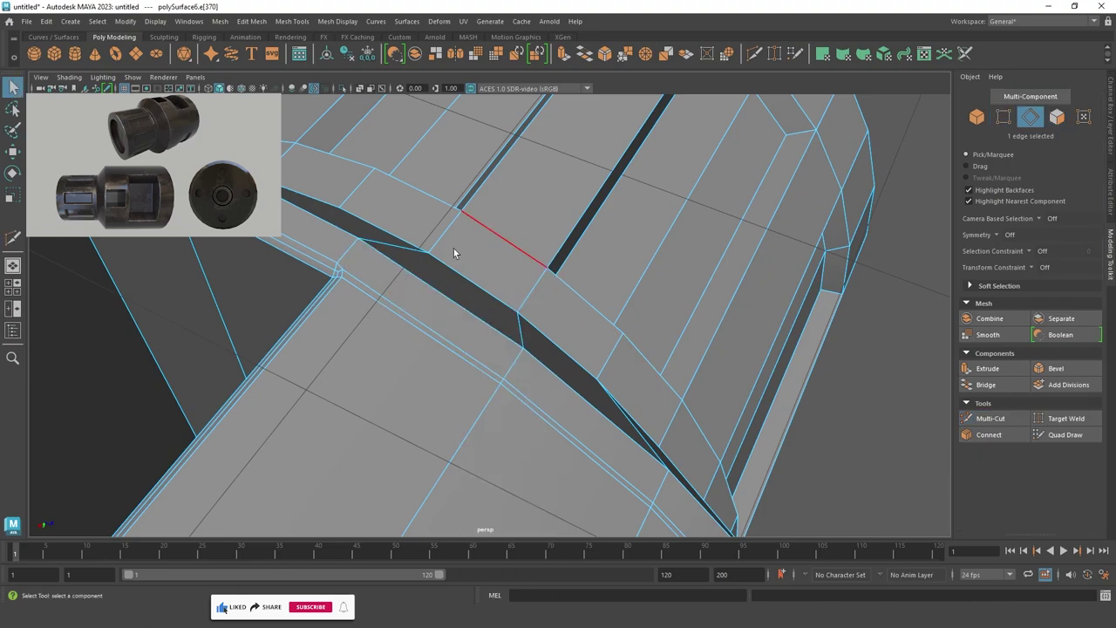
double_click(360, 285)
mouse_move(362, 282)
left_mouse_down("alt")
mouse_move(364, 372)
mouse_move(457, 414)
left_mouse_up("alt")
right_click_drag(457, 413, 495, 419, "alt")
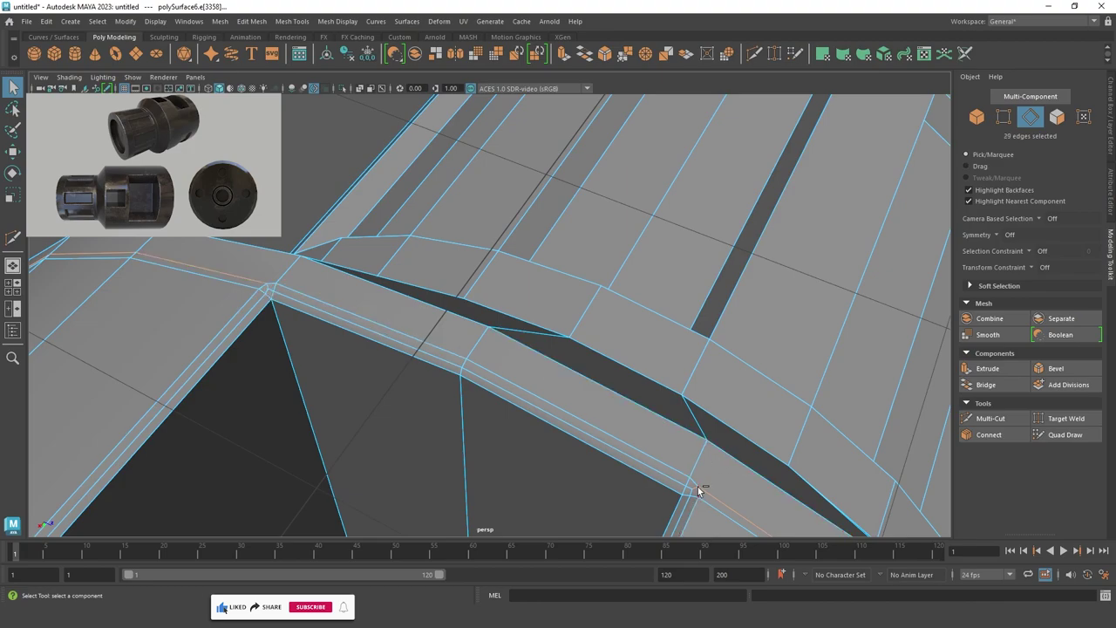
right_click_drag(695, 490, 628, 489, "alt")
mouse_move(628, 488)
left_mouse_down("alt")
mouse_move(553, 370)
mouse_move(307, 247)
left_mouse_up("alt")
right_click_drag(307, 246, 454, 332, "alt")
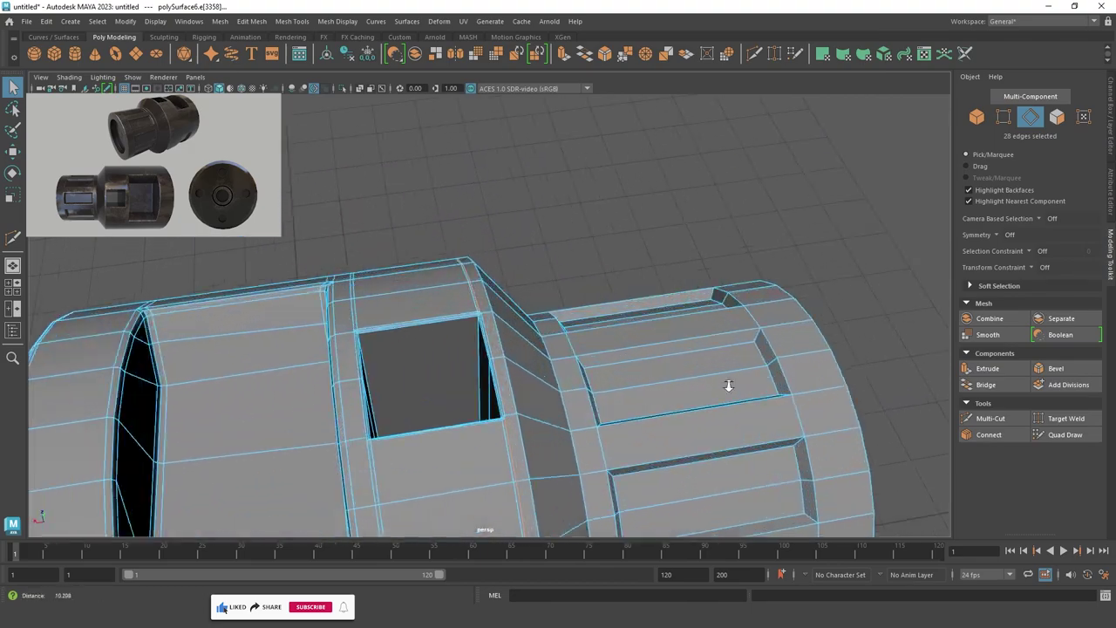
mouse_move(453, 332)
left_mouse_down("alt")
mouse_move(609, 399)
mouse_move(484, 332)
left_mouse_up("alt")
right_click_drag(484, 332, 710, 448, "alt")
mouse_move(710, 448)
left_mouse_down("alt")
mouse_move(583, 398)
mouse_move(591, 407)
mouse_move(392, 354)
left_mouse_up("alt")
left_click(590, 386, "ctrl")
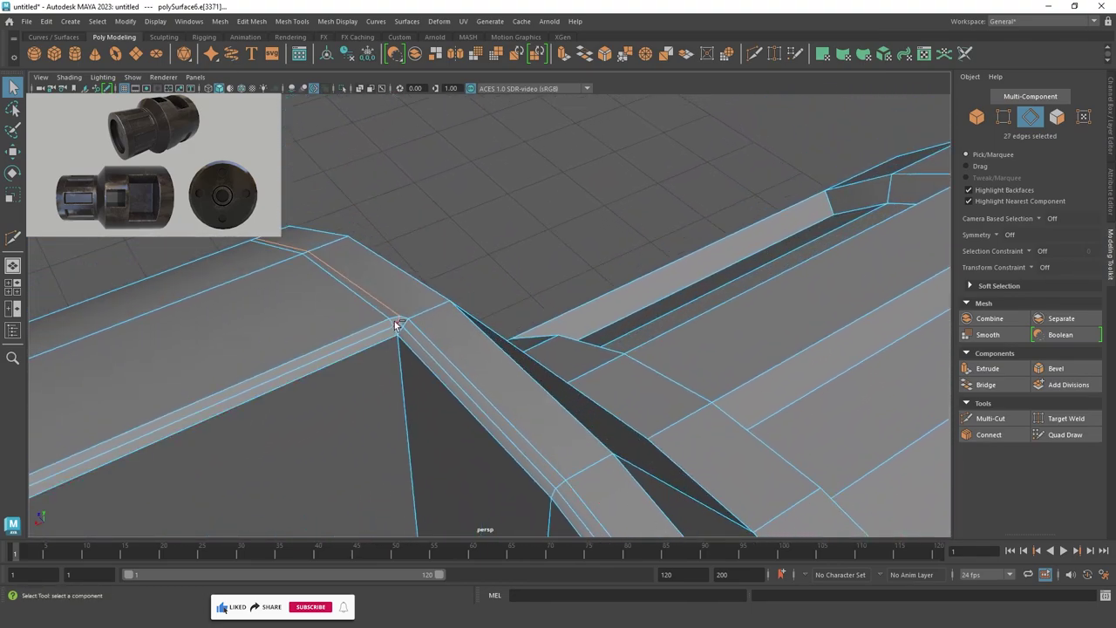
left_click(399, 319, "ctrl")
right_click_drag(399, 319, 374, 305, "alt")
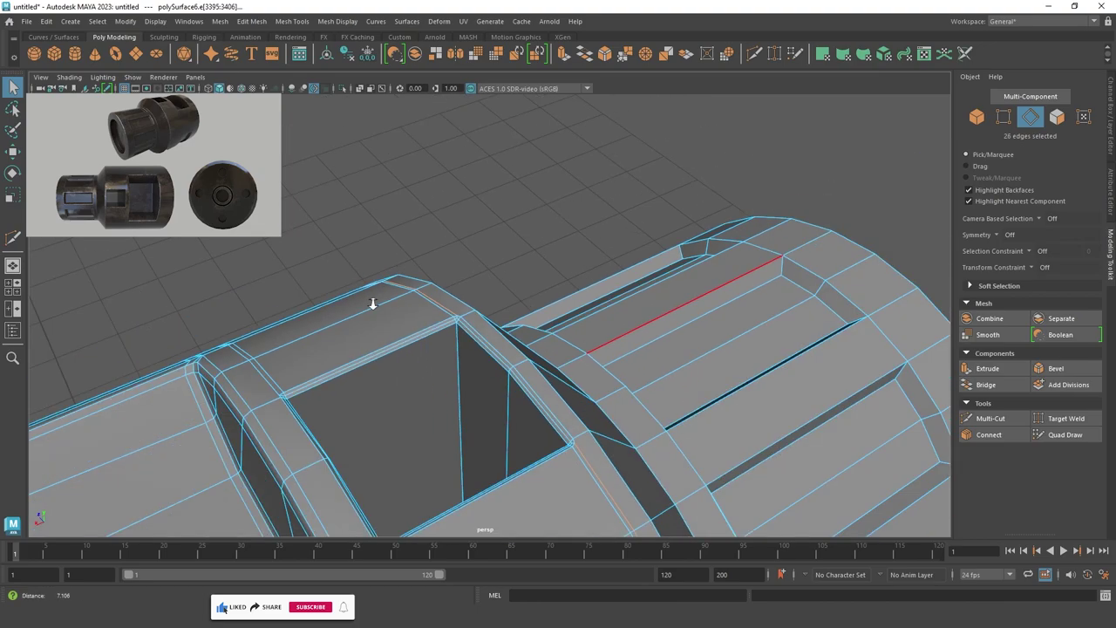
left_click_drag(374, 305, 424, 292, "alt")
Scale the selected rim edges uniformly.
key("r")
left_click_drag(434, 451, 392, 448, "alt")
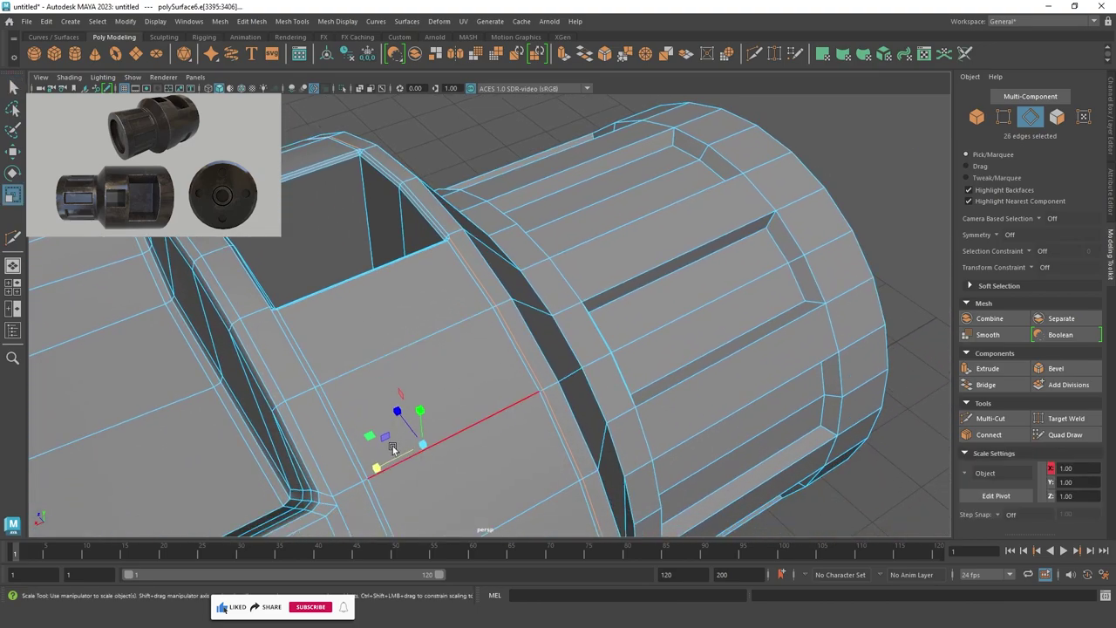
left_click(376, 466)
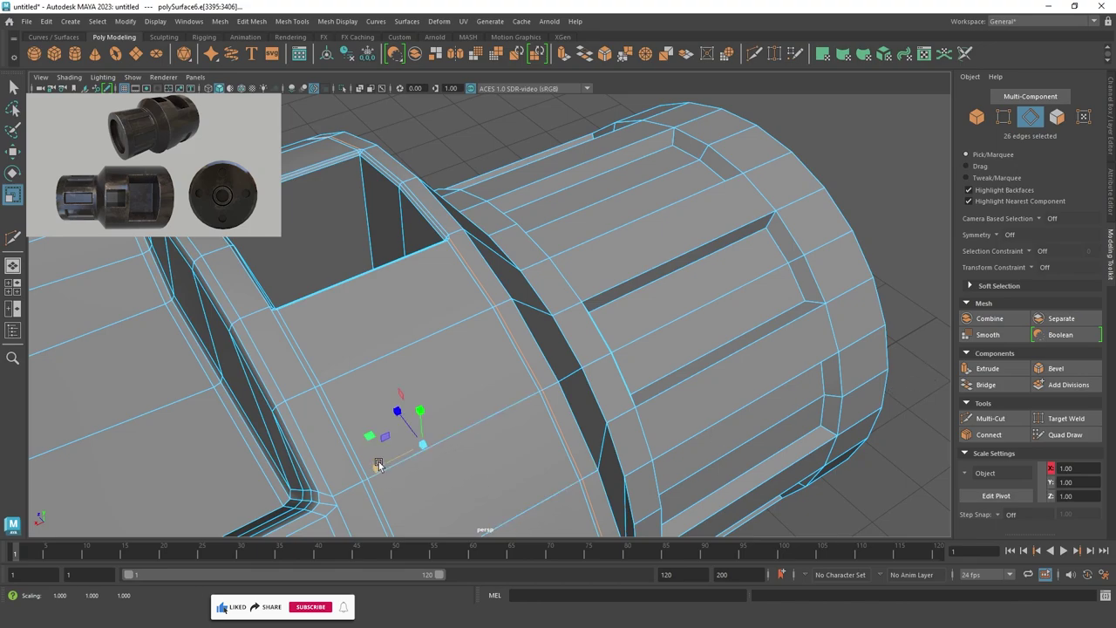
right_click_drag(378, 464, 273, 321, "alt")
left_click_drag(272, 321, 491, 294, "alt")
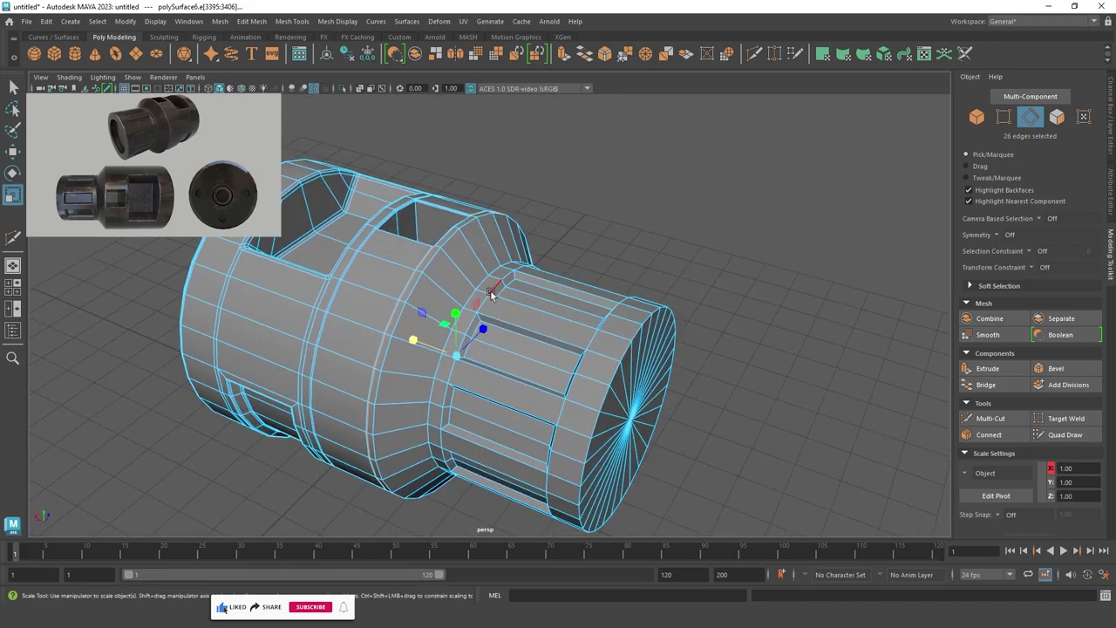
Check the part in smooth preview (3), then return to the unsmoothed view (1).
key("3")
left_click(650, 140)
scroll(651, 140, "up", 2)
mouse_move(651, 139)
left_mouse_down("alt")
mouse_move(591, 301)
mouse_move(602, 331)
mouse_move(519, 257)
mouse_move(610, 314)
mouse_move(396, 279)
mouse_move(379, 332)
left_mouse_up("alt")
scroll(626, 318, "up", 3)
left_click(416, 280)
mouse_move(416, 280)
left_mouse_down("alt")
mouse_move(442, 268)
mouse_move(372, 293)
mouse_move(373, 229)
mouse_move(429, 199)
left_mouse_up("alt")
key("1")
scroll(442, 268, "down", 4)
scroll(372, 229, "up", 3)
In edge mode, select the edge loops around one front slot.
key("F10")
left_click(428, 275)
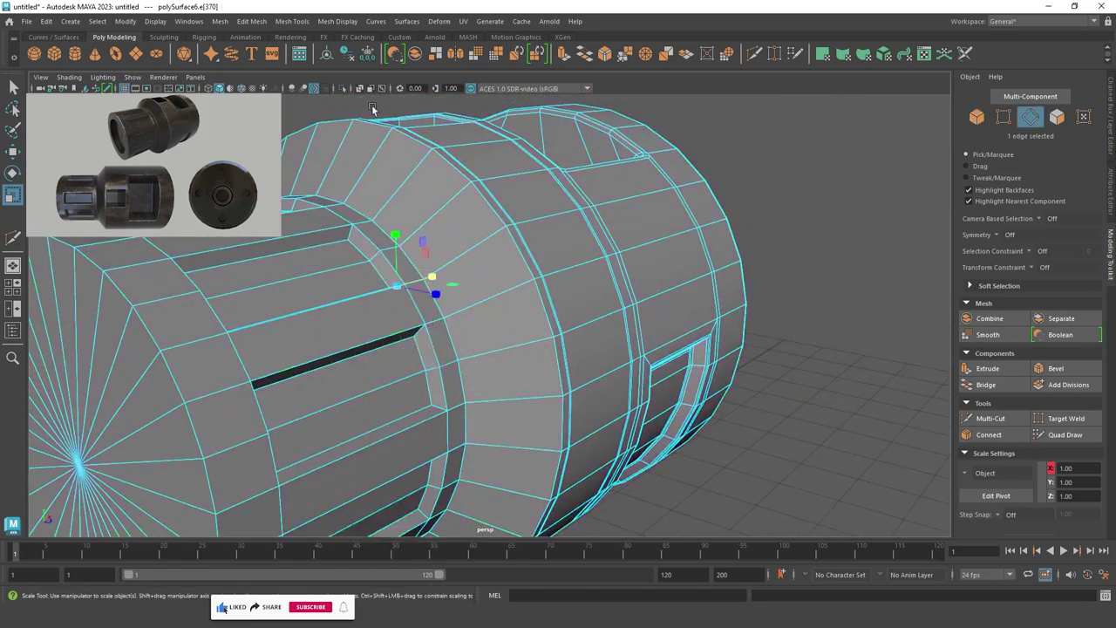
left_click_drag(427, 275, 497, 307, "alt")
scroll(497, 307, "up", 3)
scroll(497, 307, "up", 3)
left_click_drag(561, 294, 546, 204, "alt")
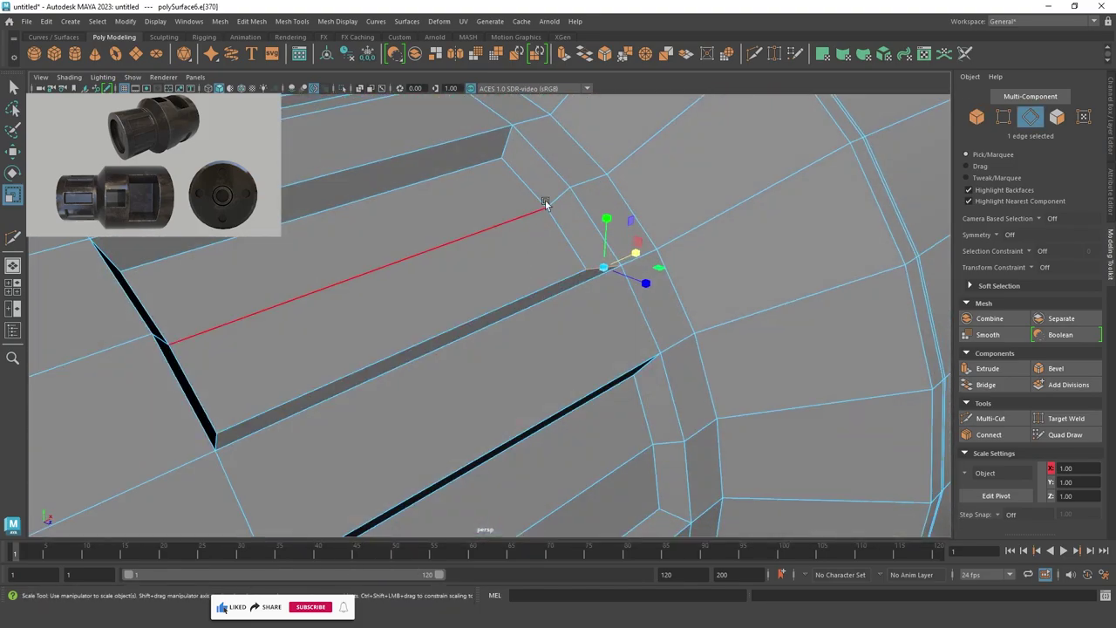
left_click(553, 164)
double_click(601, 259, "shift")
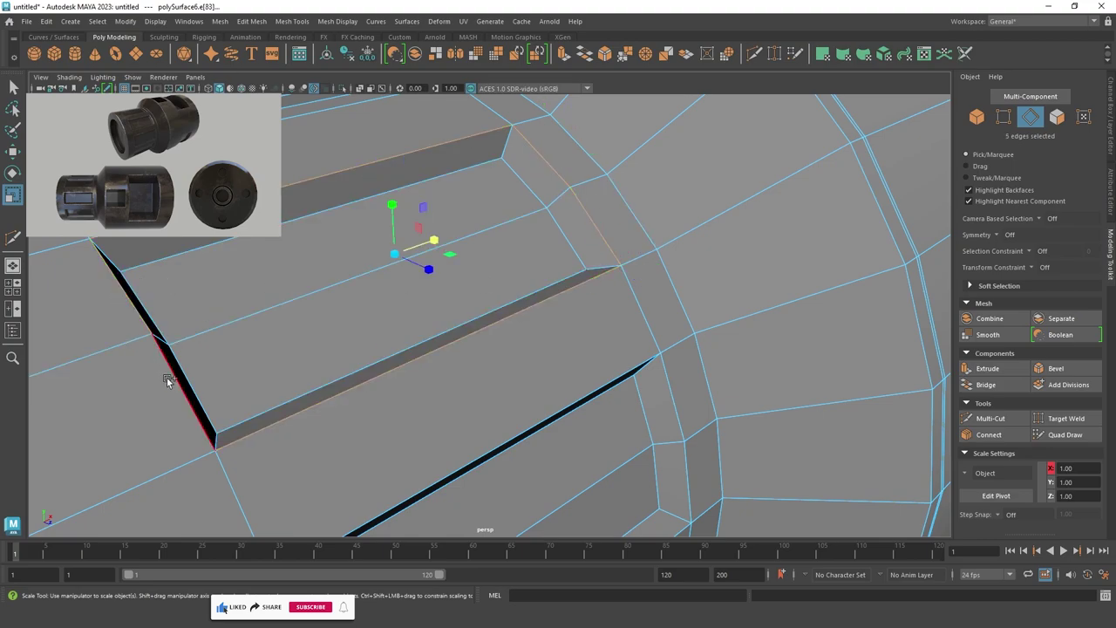
double_click(207, 394, "shift")
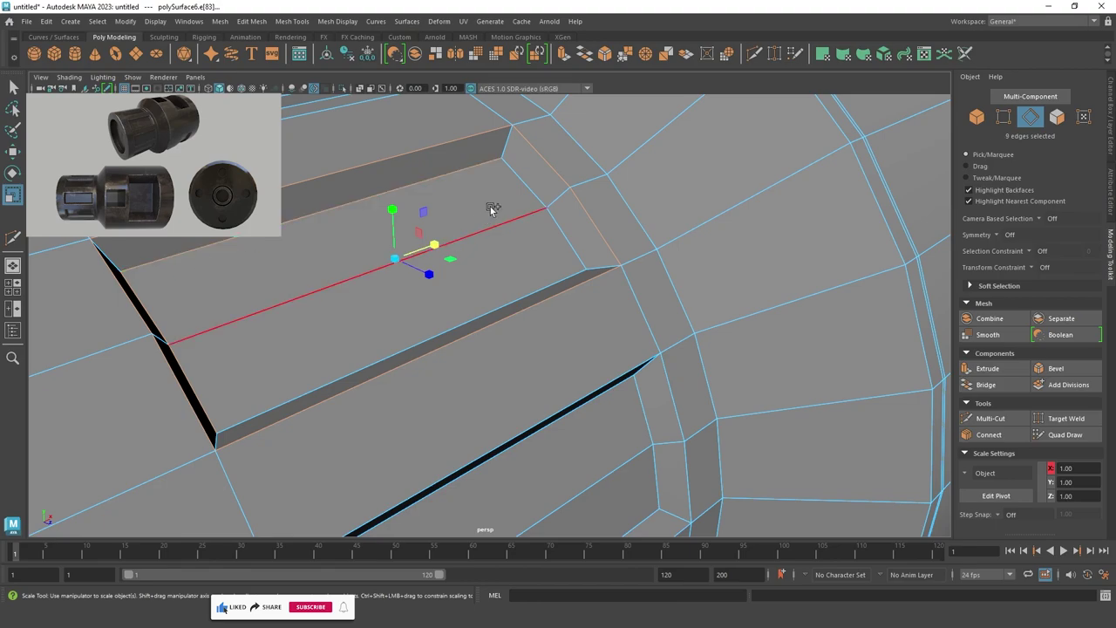
double_click(568, 240, "shift")
scroll(95, 270, "down", 5)
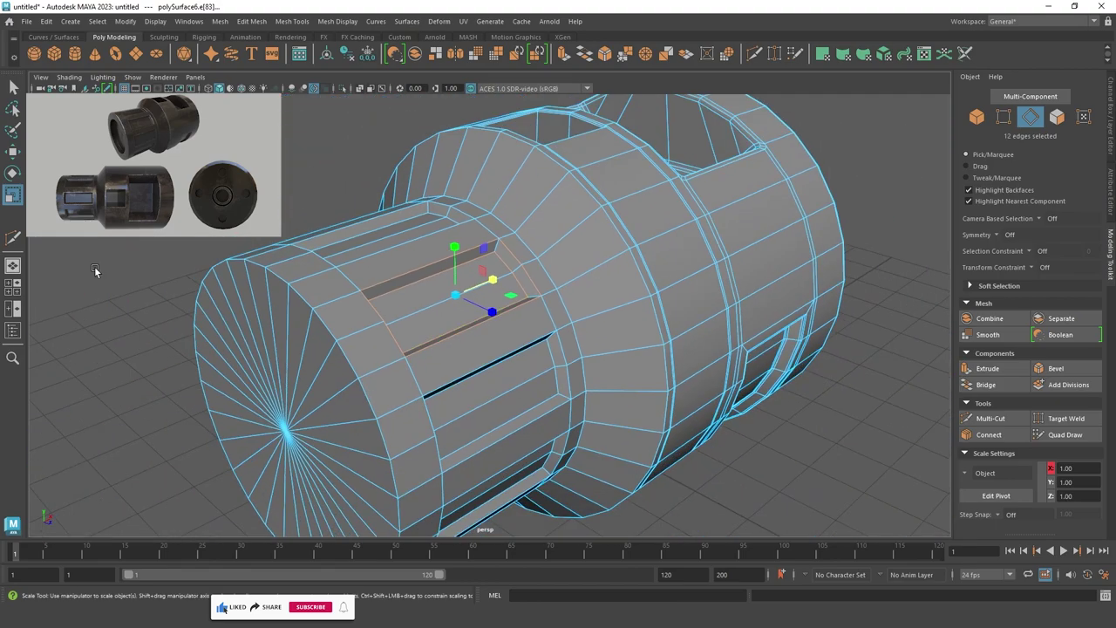
Use Select Similar to pick the matching edges on all the front slots.
key("4")
key("5")
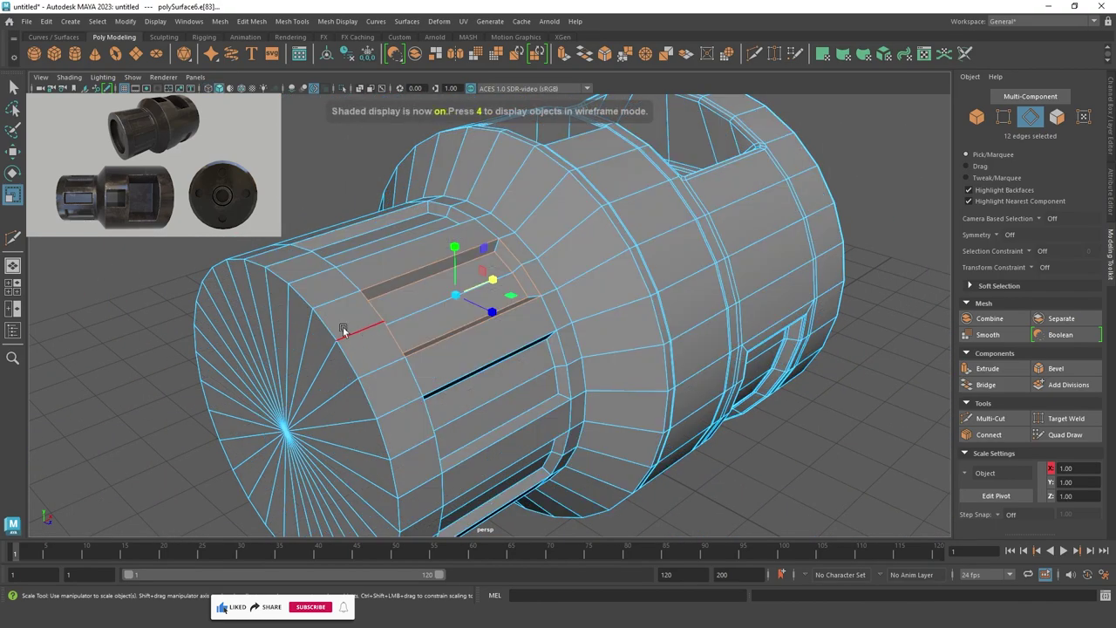
left_click(96, 21)
left_click(122, 103)
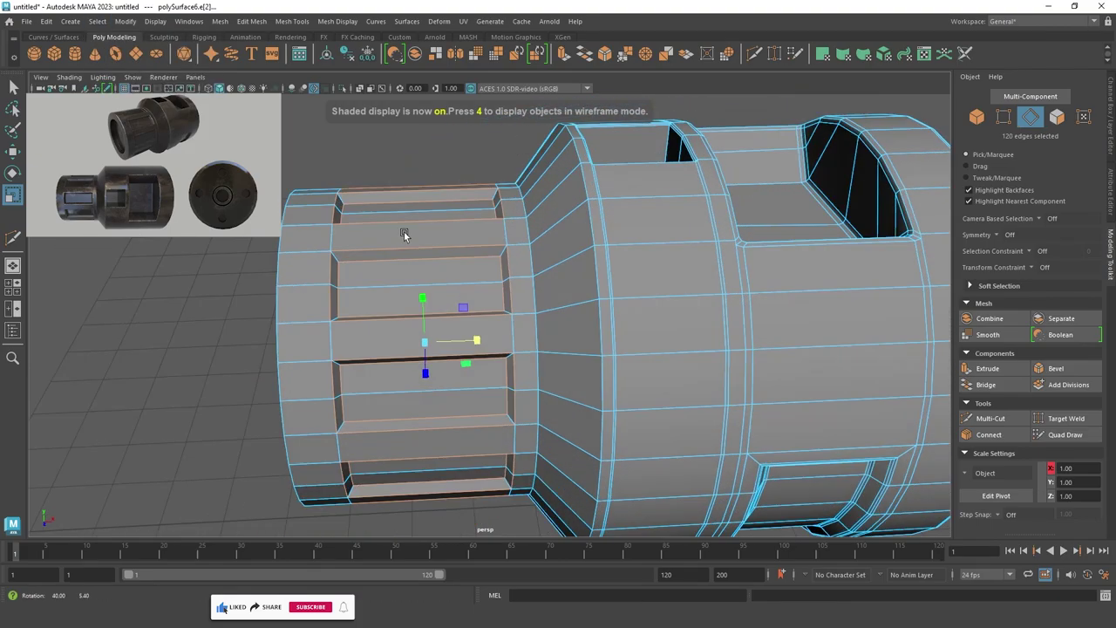
mouse_move(404, 231)
left_mouse_down("alt")
mouse_move(560, 237)
mouse_move(459, 234)
left_mouse_up("alt")
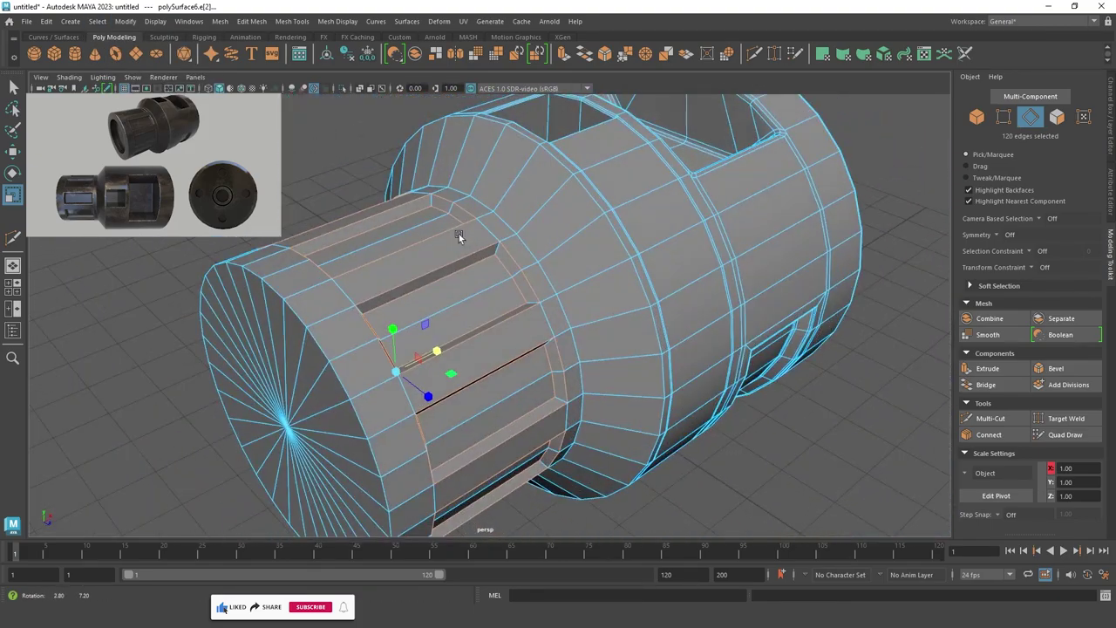
right_click_drag(459, 234, 742, 323, "alt")
left_click_drag(742, 323, 560, 327, "alt")
Bevel the selected slot edges with 2 segments at a fraction of about 0.44.
key("ctrl+b")
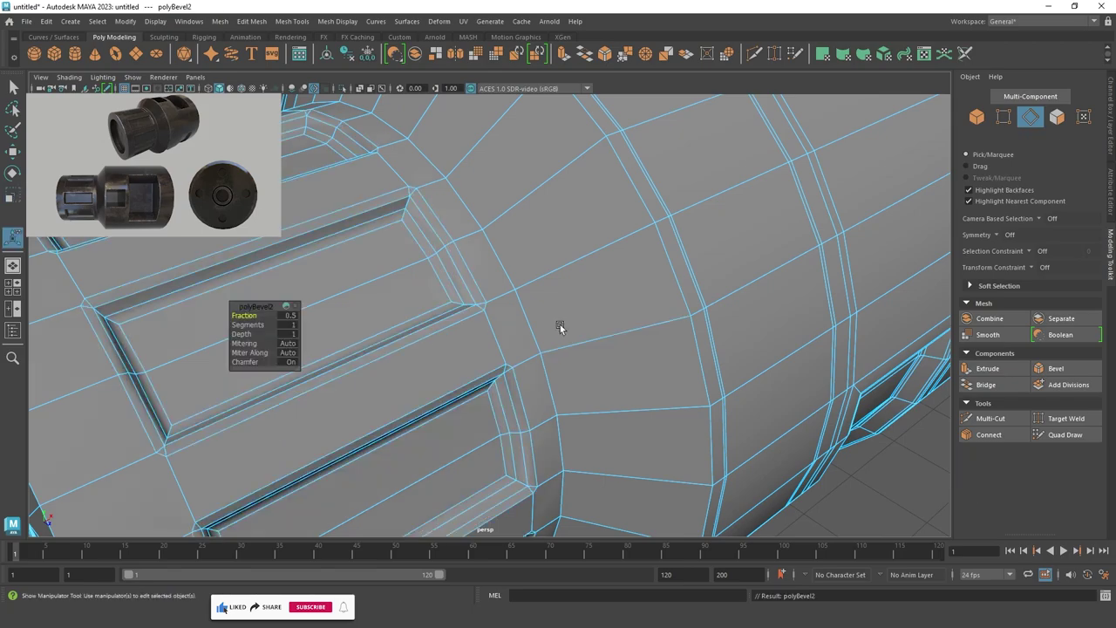
left_click_drag(457, 317, 431, 302, "alt")
mouse_move(234, 324)
left_mouse_down()
mouse_move(249, 325)
mouse_move(225, 315)
mouse_move(235, 315)
left_mouse_up()
scroll(643, 348, "down", 5)
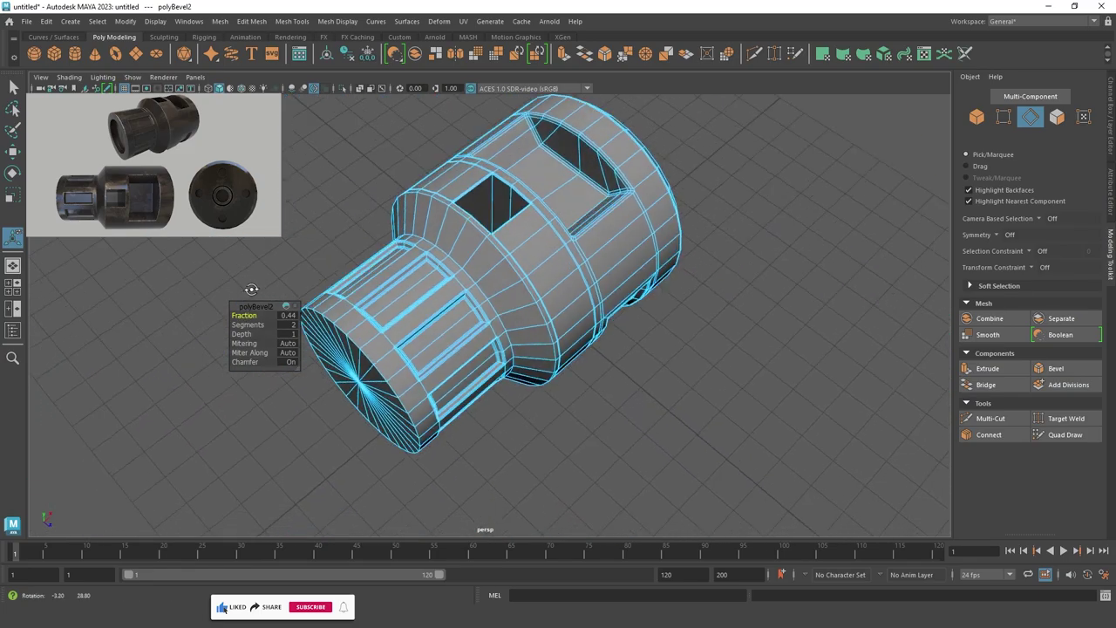
left_click_drag(643, 348, 424, 283, "alt")
scroll(599, 330, "up", 5)
left_click_drag(599, 330, 324, 287, "alt")
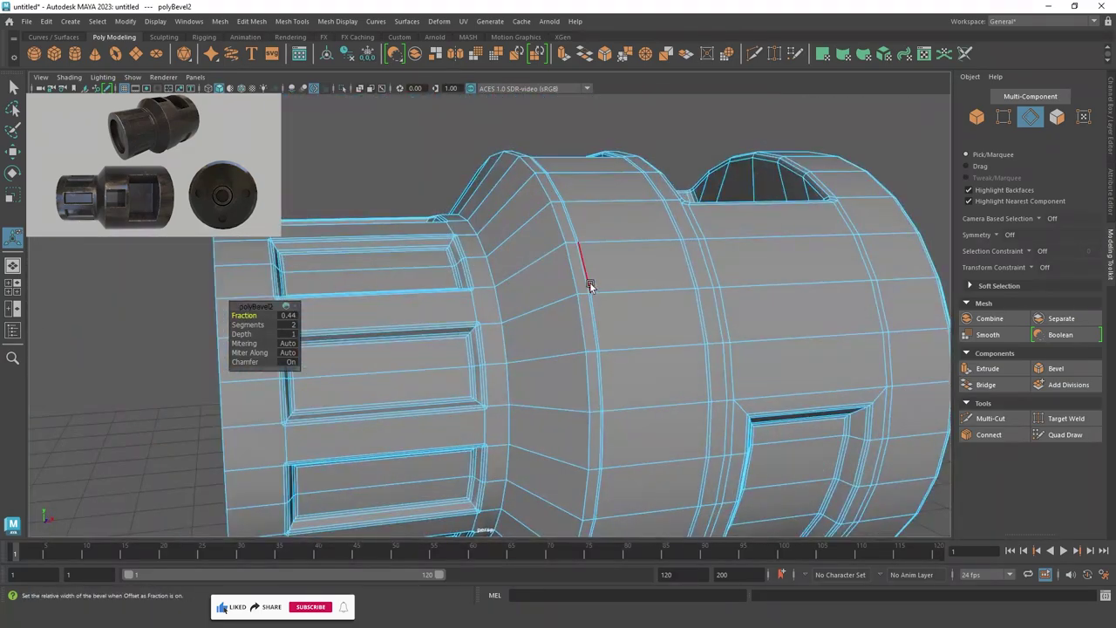
middle_click_drag(589, 286, 512, 287, "alt")
Orbit around the bevelled slot corners to inspect the double-edged chamfers from several angles.
scroll(512, 287, "up", 3)
scroll(496, 283, "up", 2)
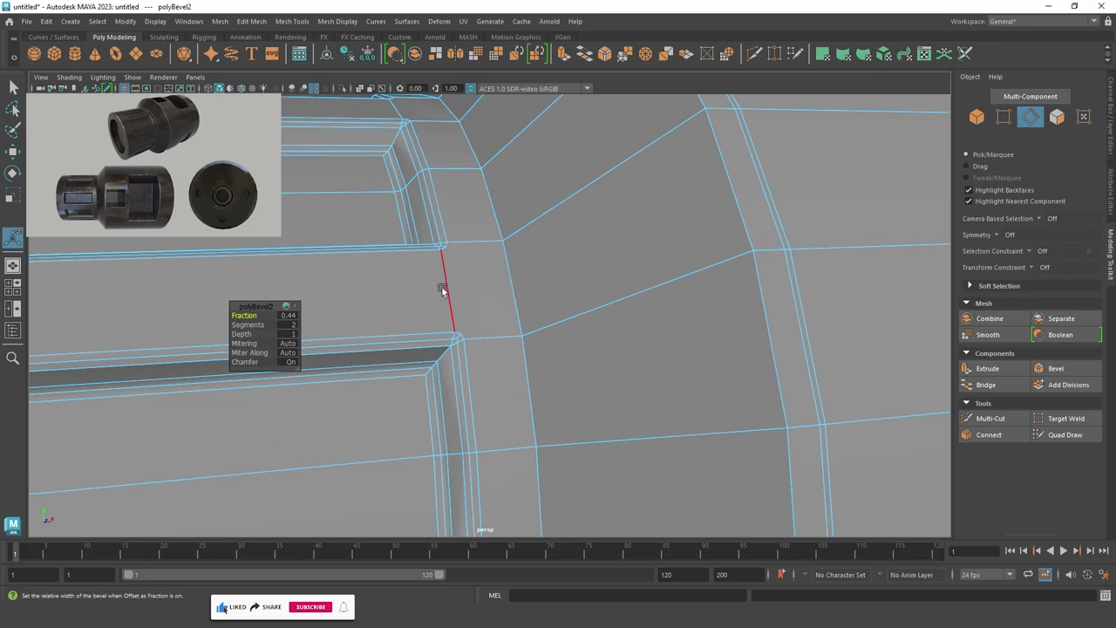
left_click_drag(442, 290, 497, 310, "alt")
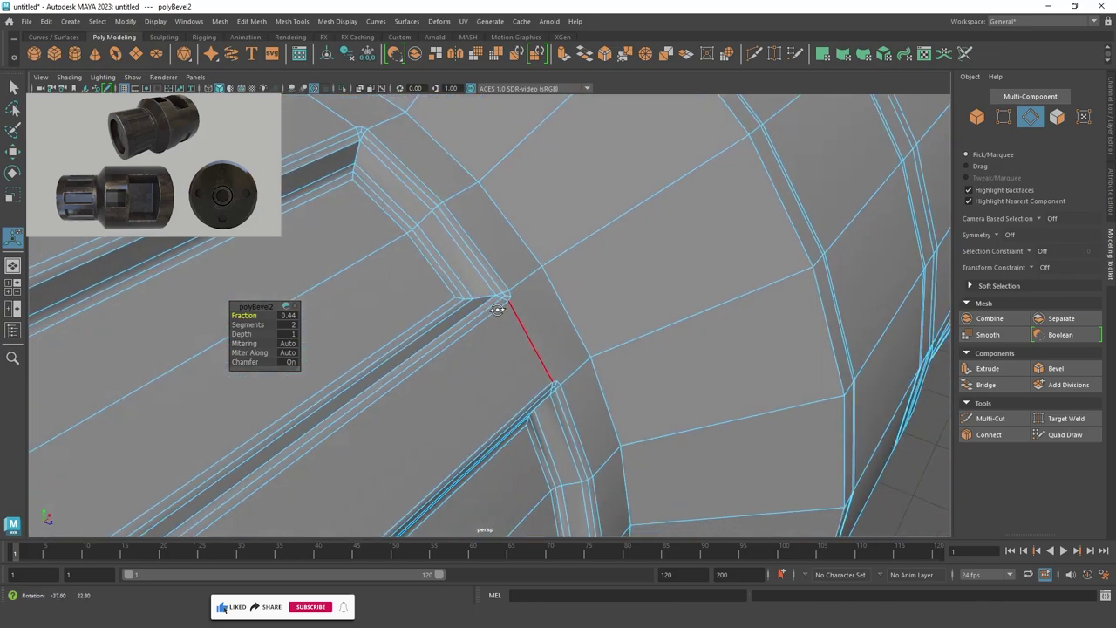
mouse_move(549, 354)
left_mouse_down("alt")
mouse_move(526, 261)
mouse_move(498, 282)
mouse_move(474, 279)
left_mouse_up("alt")
right_click_drag(473, 279, 526, 305, "alt")
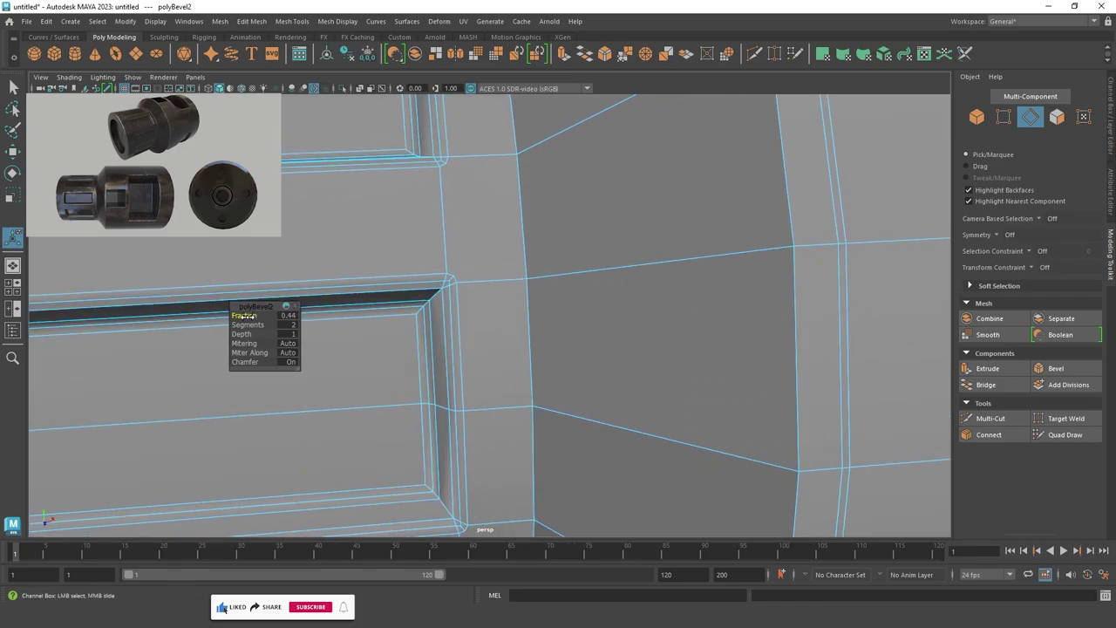
right_click_drag(512, 307, 382, 287, "alt")
mouse_move(381, 287)
left_mouse_down("alt")
mouse_move(393, 282)
mouse_move(312, 287)
left_mouse_up("alt")
Switch to object mode with F8, clear the selection and zoom in on the grooves.
key("F8")
right_click_drag(355, 226, 521, 280, "alt")
mouse_move(521, 280)
left_mouse_down("alt")
mouse_move(511, 308)
mouse_move(288, 324)
mouse_move(375, 320)
left_mouse_up("alt")
left_click(289, 323)
right_click_drag(375, 320, 730, 400, "alt")
Preview the muzzle mesh smoothed with 3, frame and inspect it, then return to 1.
left_click(461, 298)
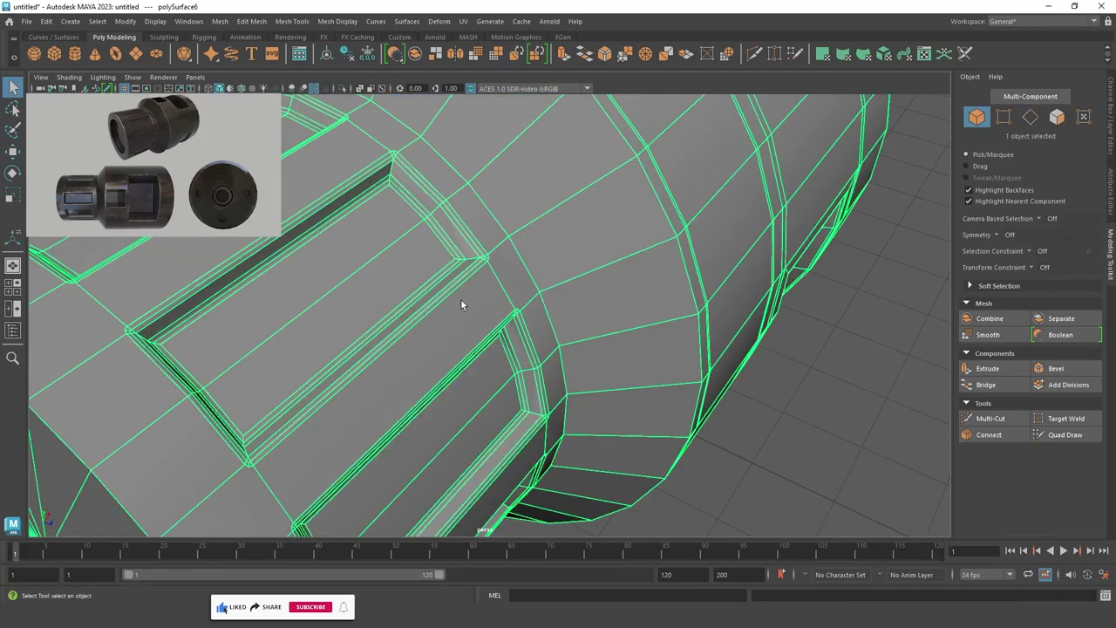
key("3")
key("f")
left_click_drag(714, 341, 683, 384, "alt")
left_click(683, 384)
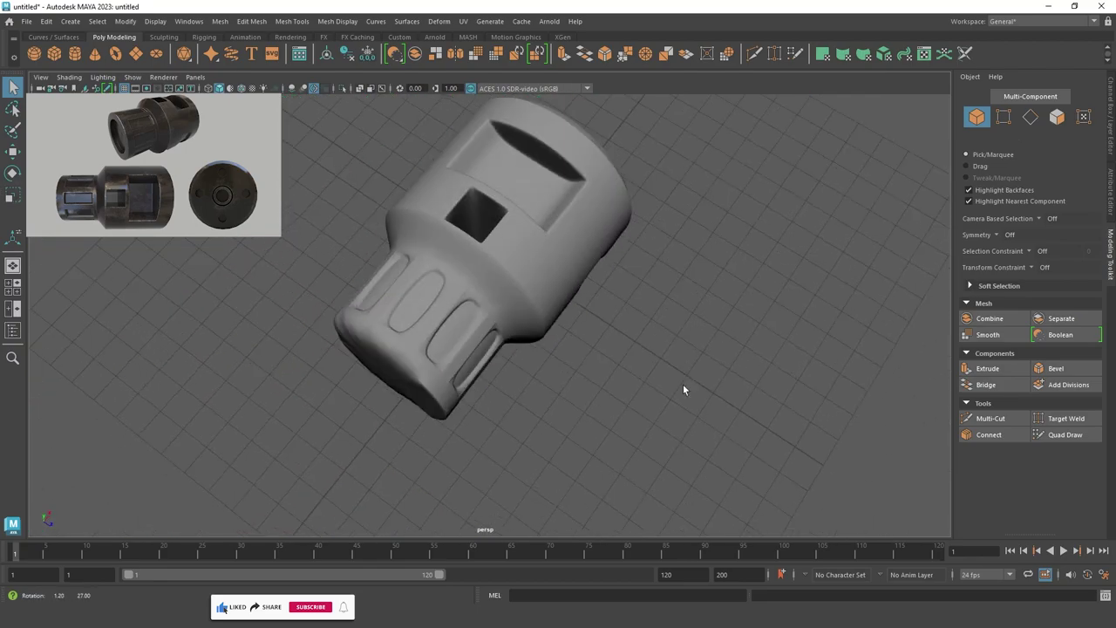
right_click_drag(683, 384, 727, 326, "alt")
left_click(454, 321)
key("1")
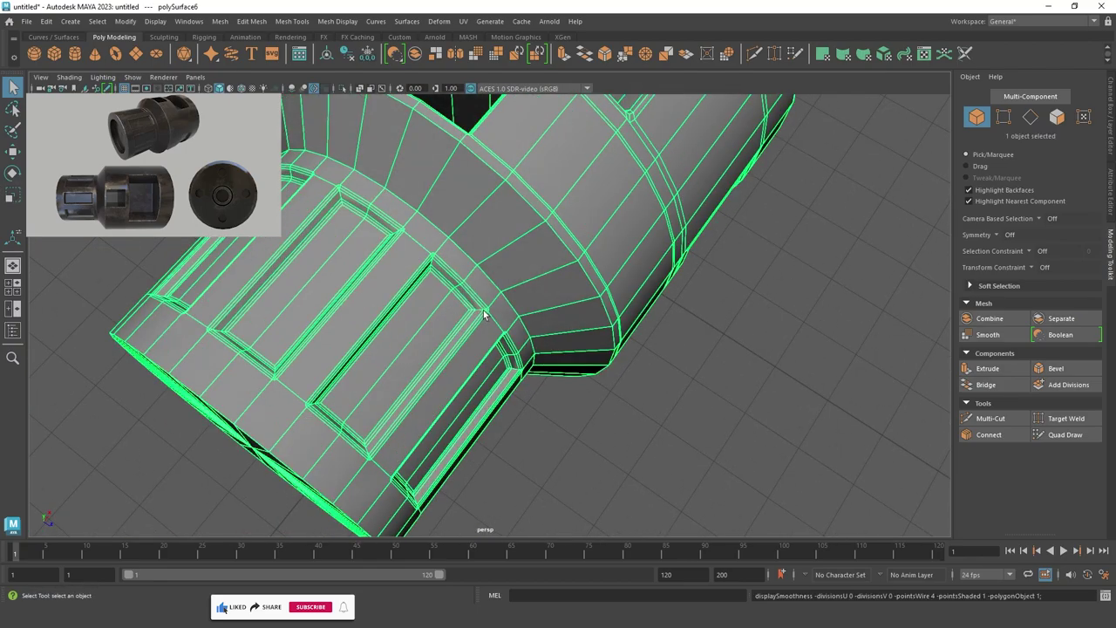
Marquee-select the front cylinder's vertices and merge them at a 0.001 distance threshold.
right_click_drag(454, 321, 424, 266, "alt")
mouse_move(424, 267)
left_mouse_down("alt")
mouse_move(324, 244)
mouse_move(329, 224)
left_mouse_up("alt")
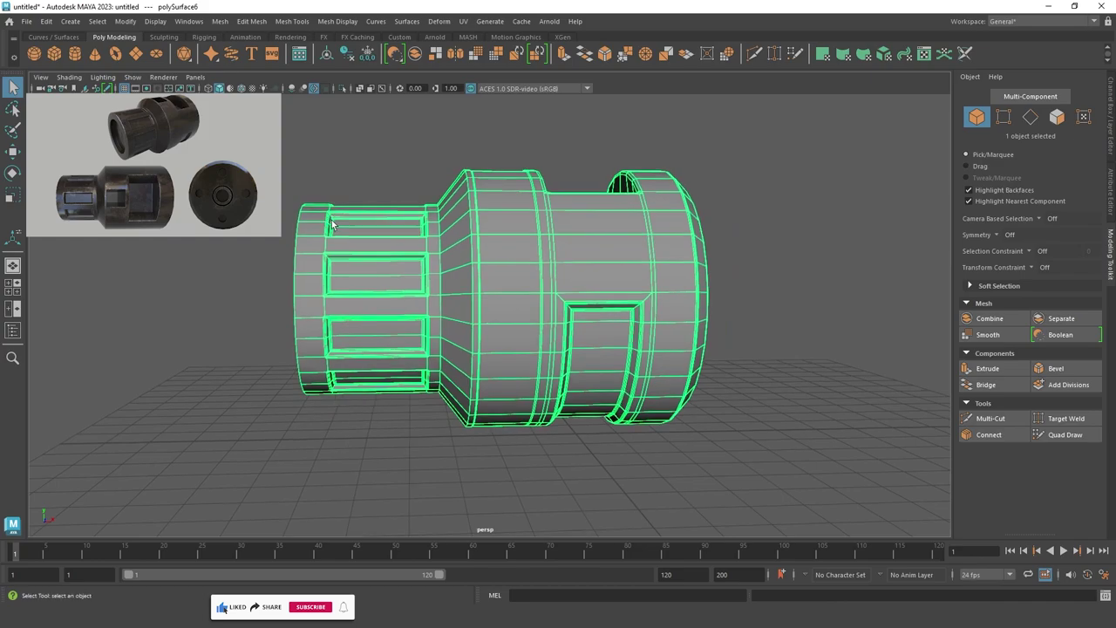
right_click_drag(329, 224, 326, 189)
left_click_drag(439, 122, 284, 423)
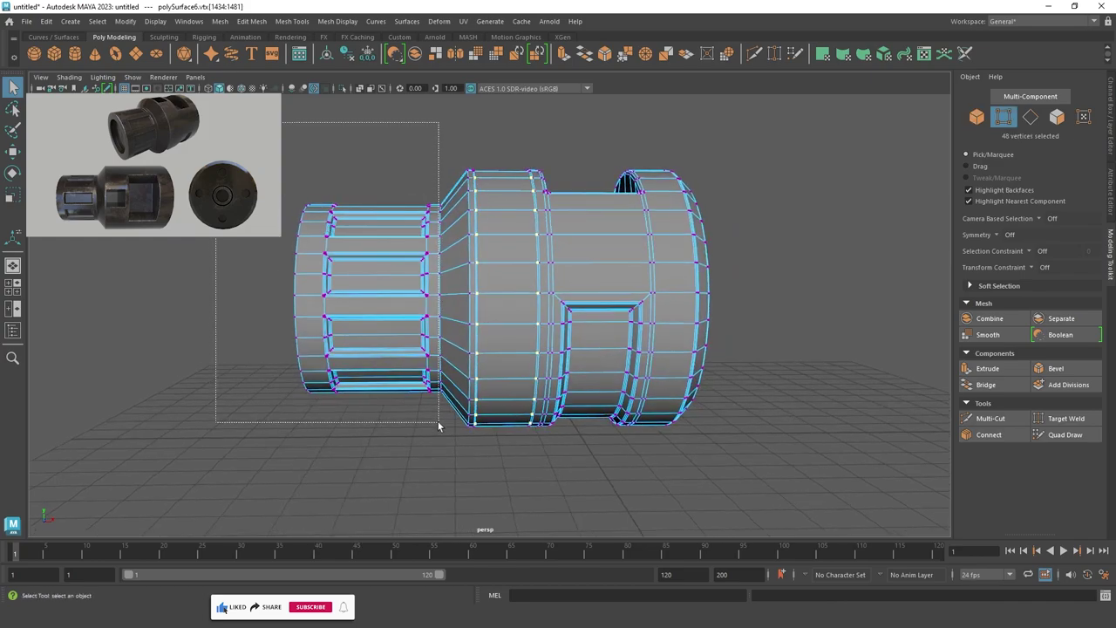
right_click_drag(401, 232, 403, 129)
left_click_drag(387, 194, 390, 241, "alt")
Return to object mode and move in close on a groove corner.
mouse_move(390, 241)
right_mouse_down("alt")
mouse_move(599, 311)
mouse_move(773, 183)
right_mouse_up("alt")
mouse_move(773, 183)
left_mouse_down("alt")
mouse_move(591, 252)
mouse_move(311, 271)
left_mouse_up("alt")
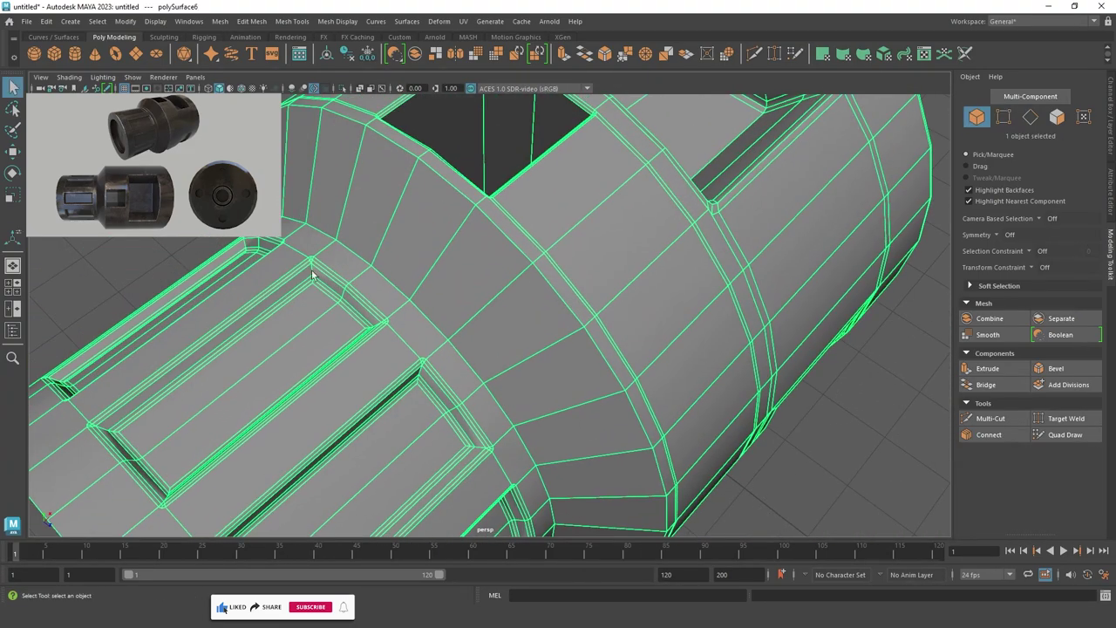
right_click_drag(312, 271, 431, 332, "alt")
left_click_drag(431, 332, 407, 304, "alt")
right_click_drag(407, 304, 461, 351, "alt")
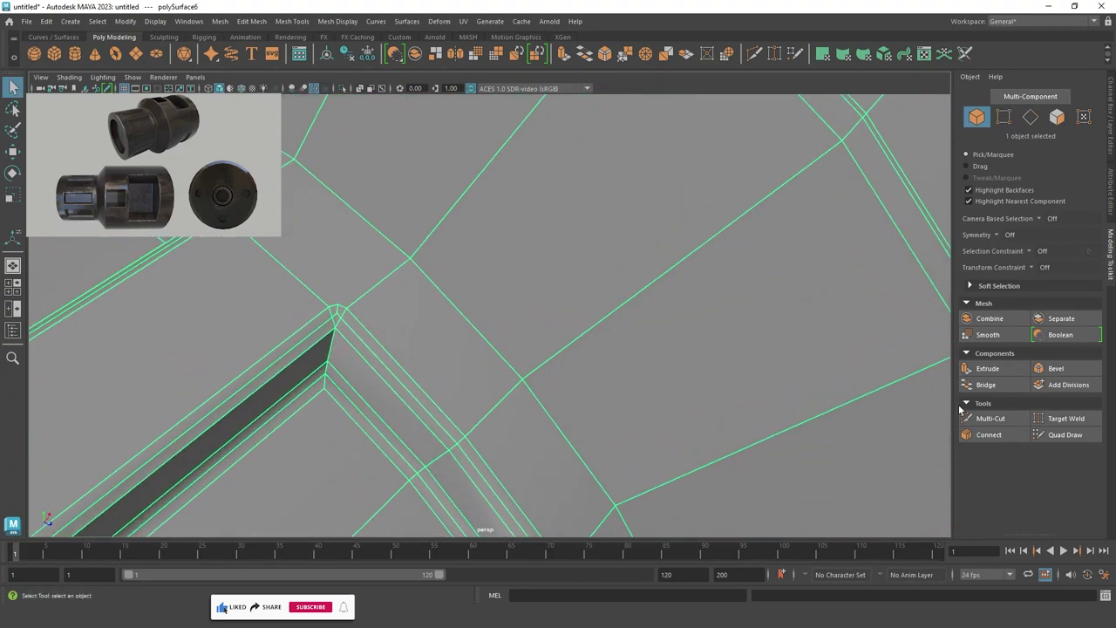
left_click(990, 417)
Start a Multi-Cut at the groove corner vertex, anchoring it at the corner.
left_click_drag(715, 391, 446, 326, "alt")
mouse_move(446, 327)
right_mouse_down("alt")
mouse_move(449, 349)
mouse_move(431, 365)
right_mouse_up("alt")
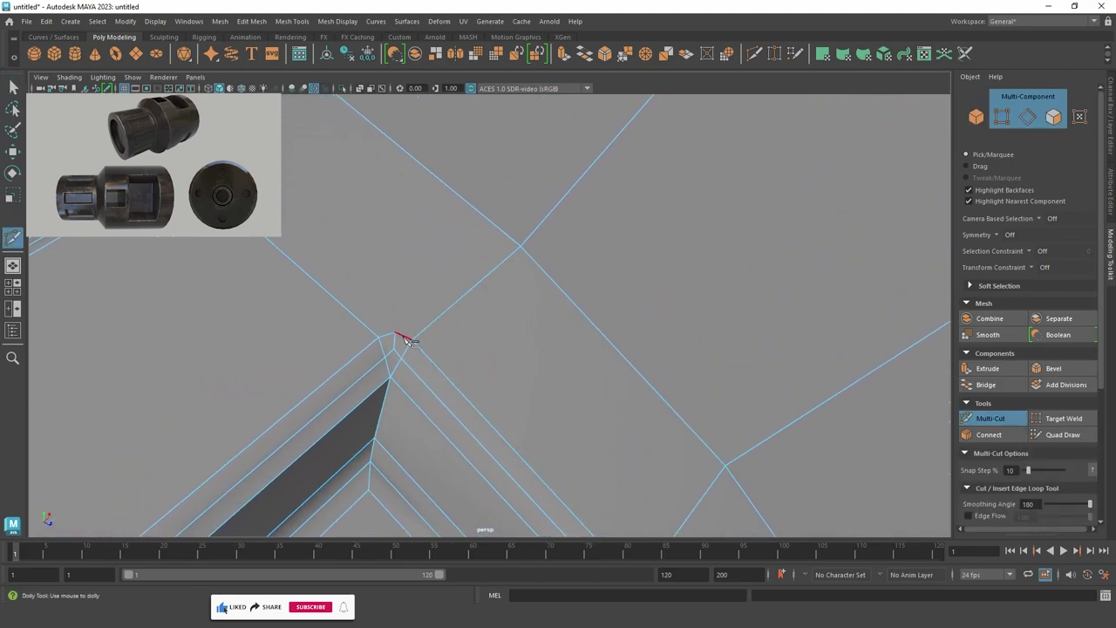
left_click(394, 332)
left_click_drag(281, 234, 449, 264, "alt")
right_click_drag(449, 264, 365, 331, "alt")
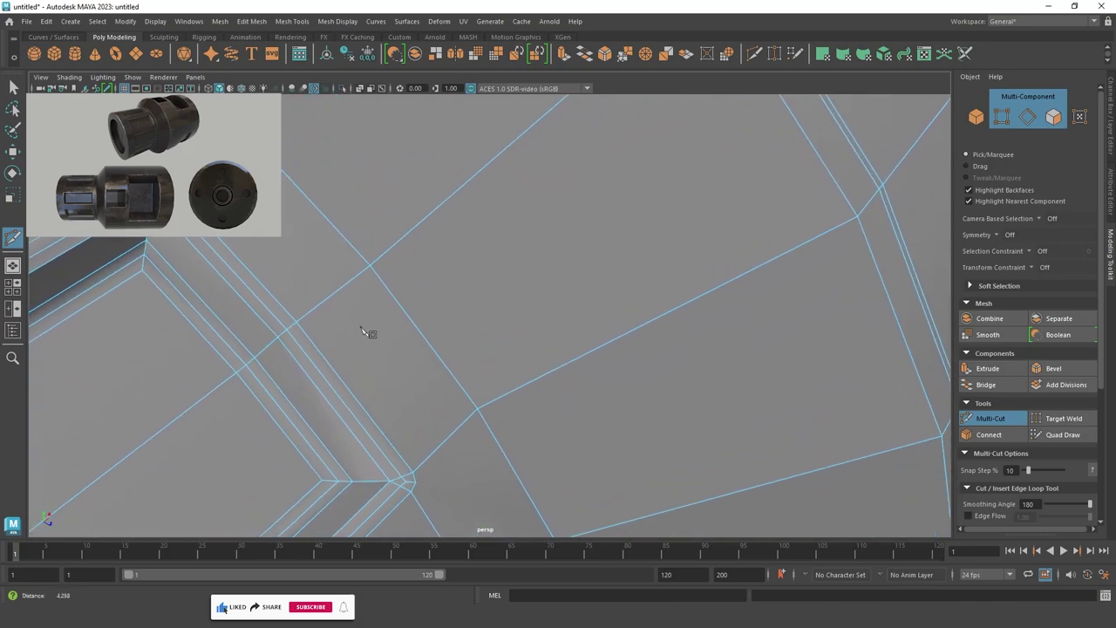
mouse_move(422, 316)
left_mouse_down("alt")
mouse_move(361, 299)
mouse_move(317, 195)
left_mouse_up("alt")
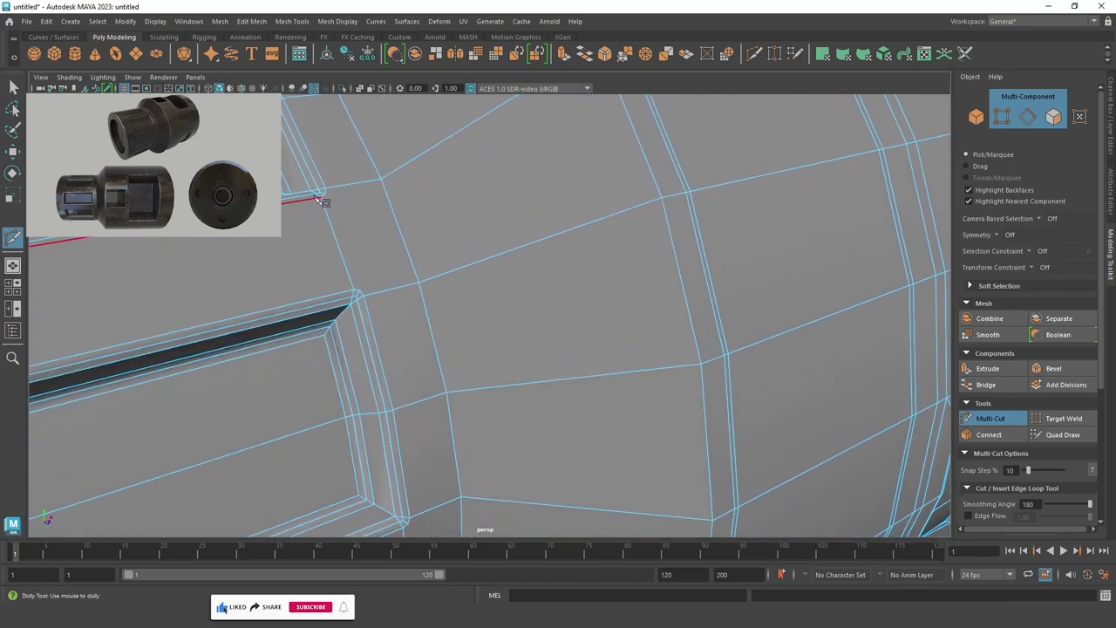
mouse_move(316, 195)
right_mouse_down("alt")
mouse_move(364, 240)
mouse_move(321, 286)
right_mouse_up("alt")
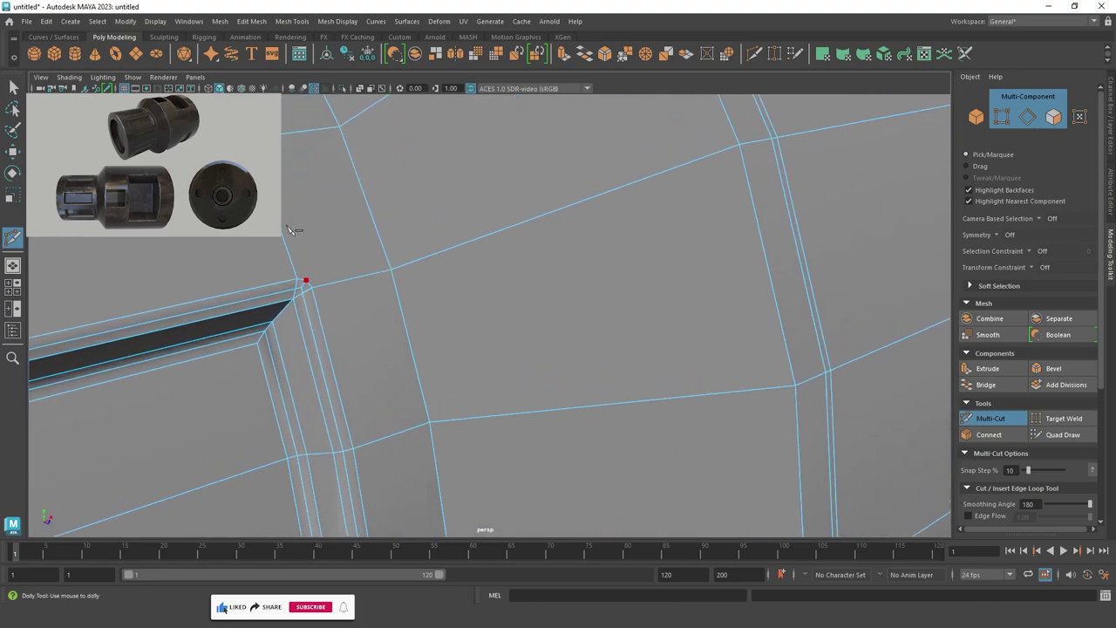
left_click(306, 281)
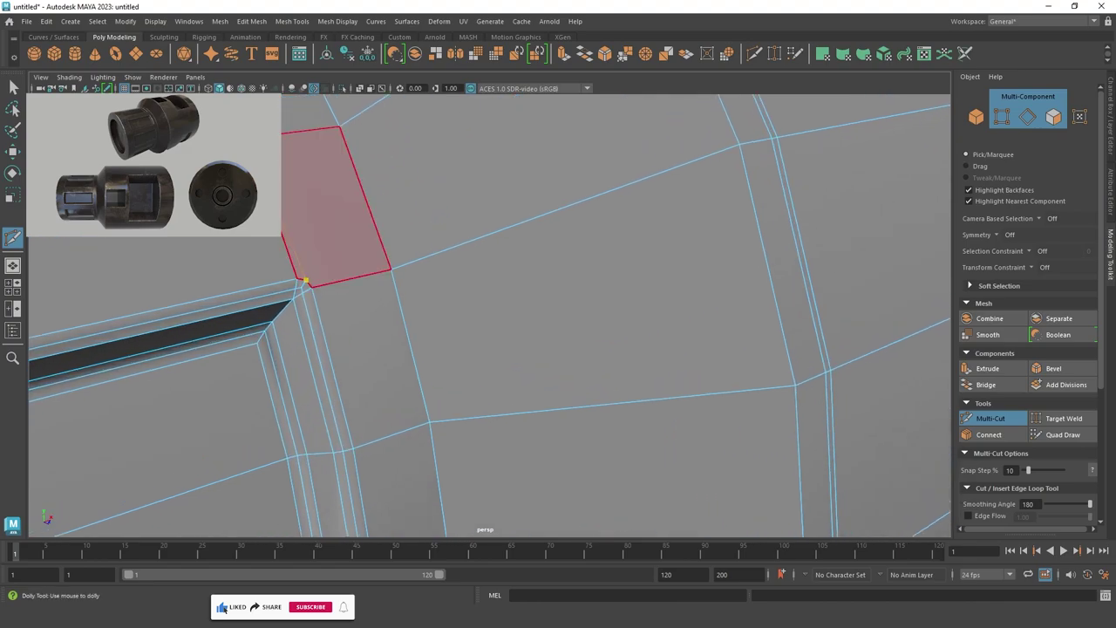
scroll(488, 322, "down", 5)
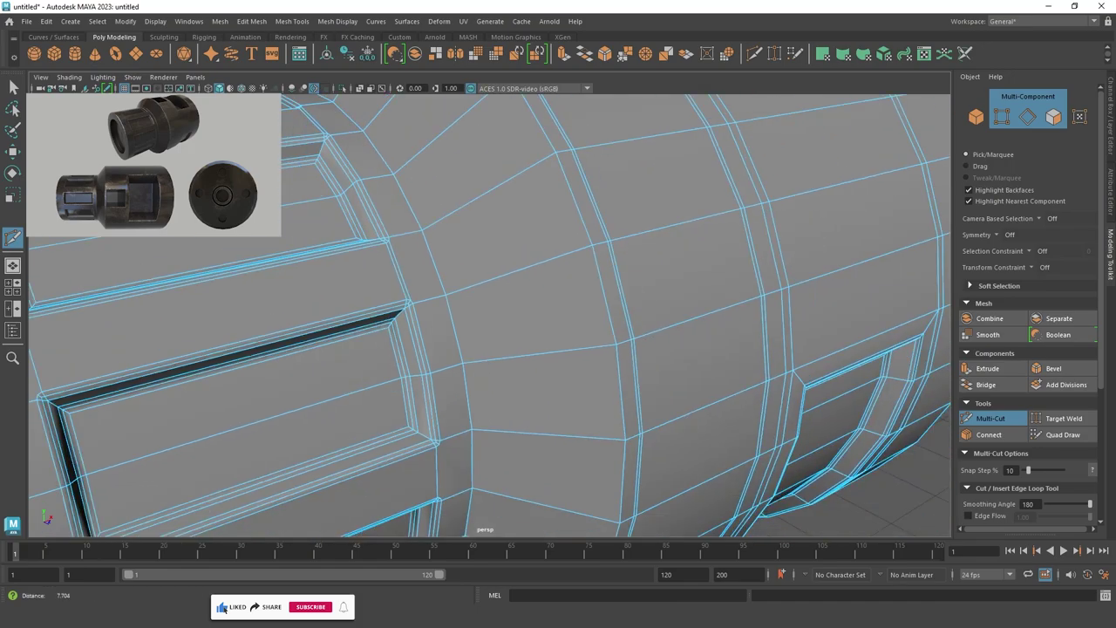
scroll(464, 322, "up", 5)
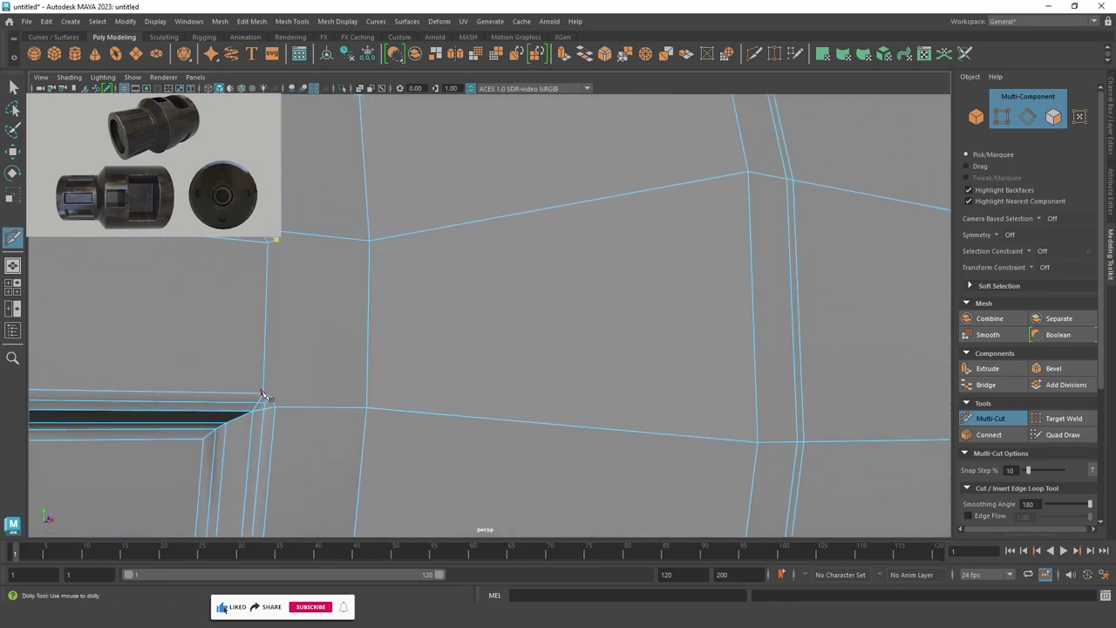
scroll(340, 402, "down", 5)
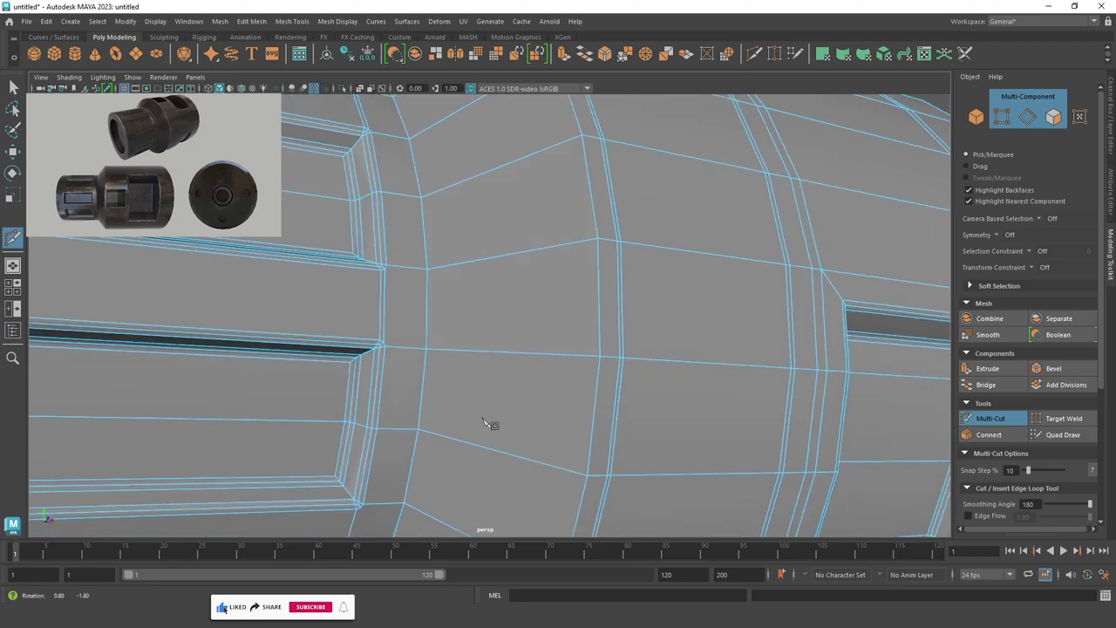
scroll(419, 356, "up", 3)
scroll(273, 323, "up", 3)
Route the cut across the neighbouring edges and finish it at the opposite vertex.
middle_click_drag(273, 322, 327, 206, "alt")
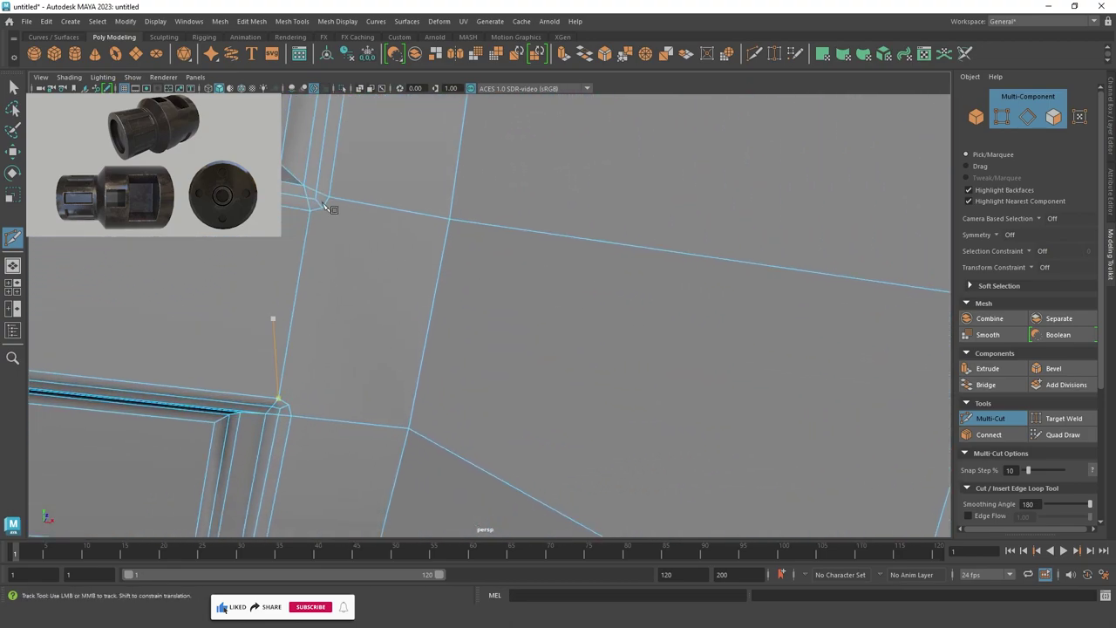
left_click(324, 206)
middle_click_drag(294, 412, 182, 379, "alt")
scroll(183, 379, "down", 3)
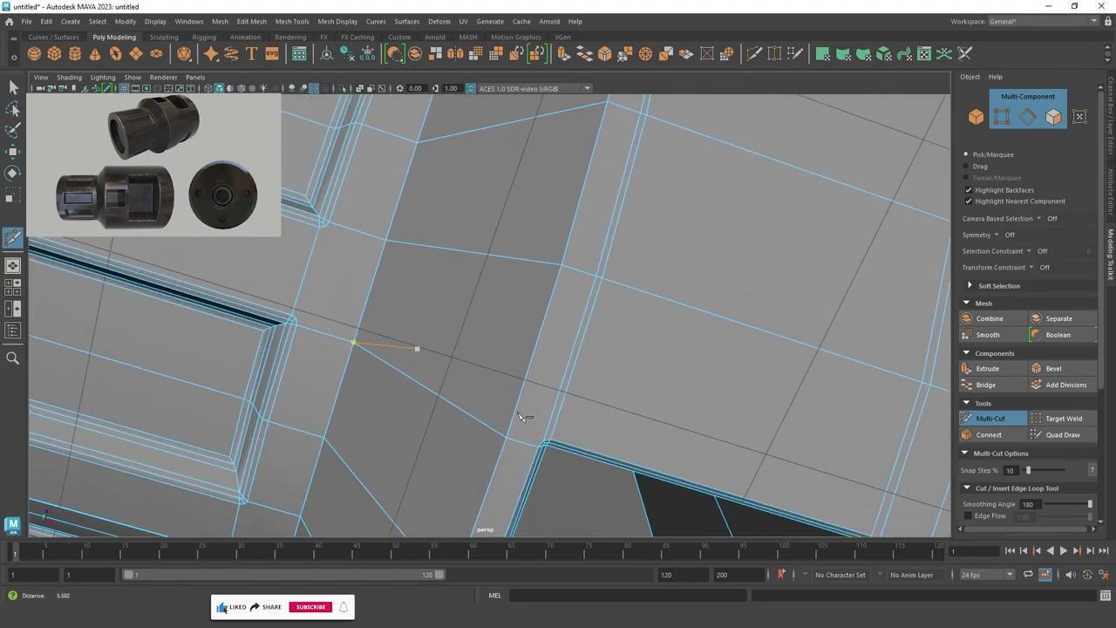
scroll(528, 428, "up", 3)
middle_click_drag(349, 319, 314, 237, "alt")
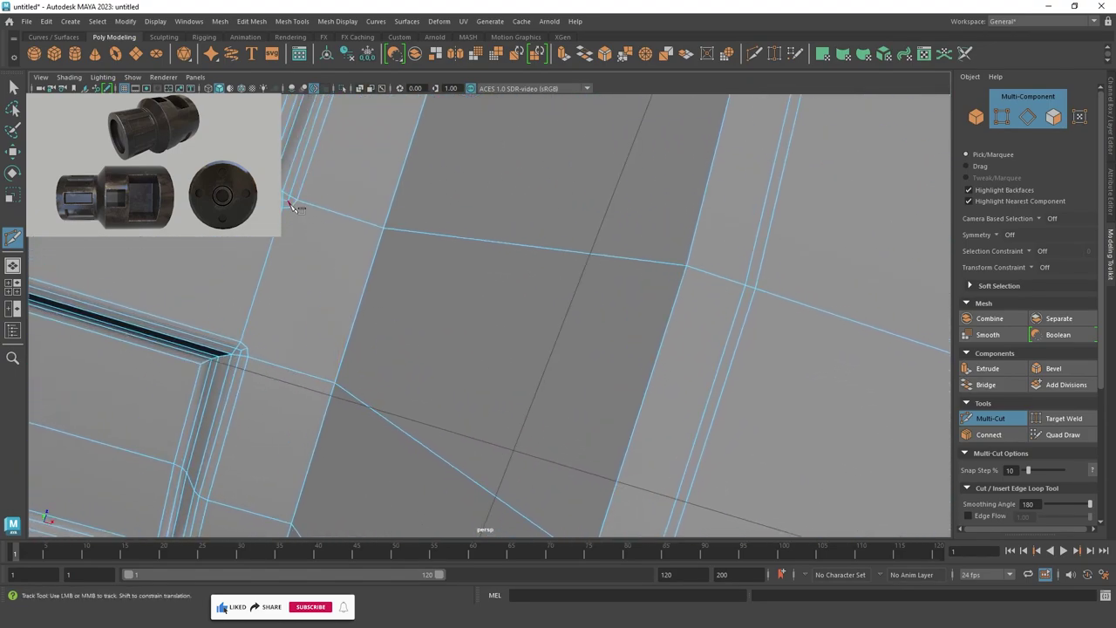
left_click(294, 221)
mouse_move(242, 353)
left_mouse_down("alt")
mouse_move(169, 329)
mouse_move(354, 348)
mouse_move(294, 353)
mouse_move(283, 340)
left_mouse_up("alt")
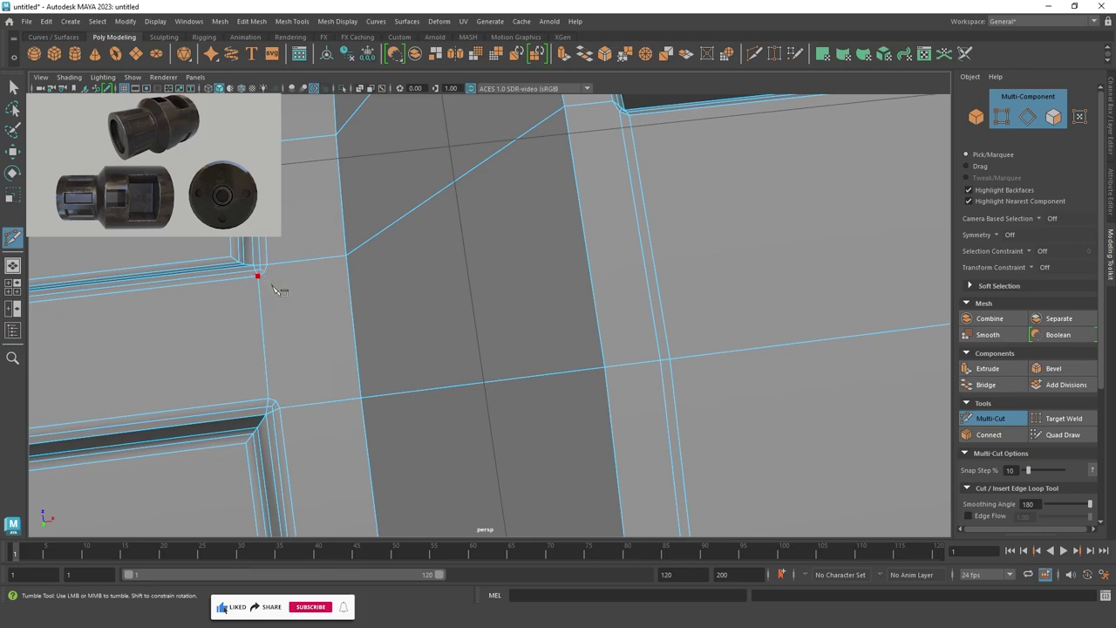
mouse_move(264, 279)
right_mouse_down("alt")
mouse_move(316, 369)
mouse_move(373, 370)
right_mouse_up("alt")
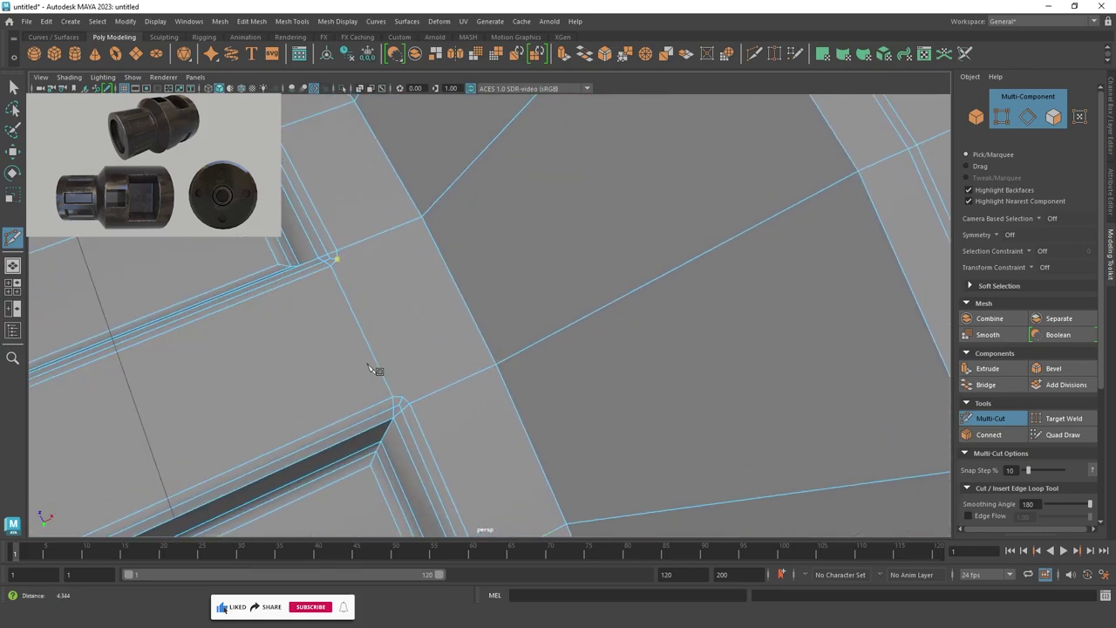
left_click(403, 399)
Begin a second Multi-Cut at another slot corner vertex.
scroll(462, 377, "down", 3)
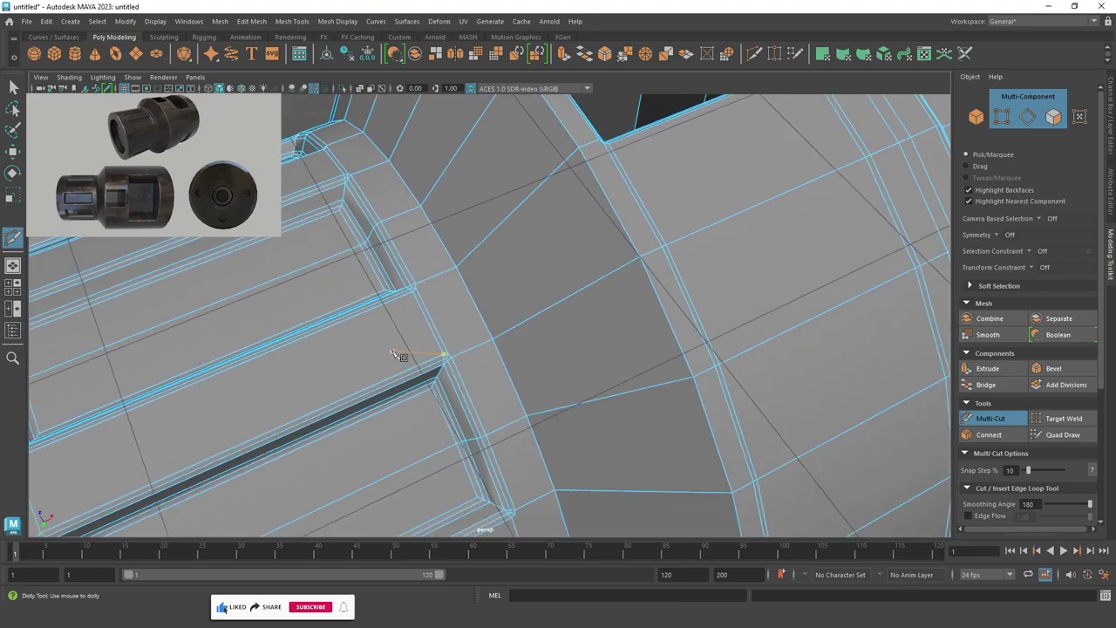
middle_click_drag(233, 347, 364, 241, "alt")
scroll(390, 273, "up", 2)
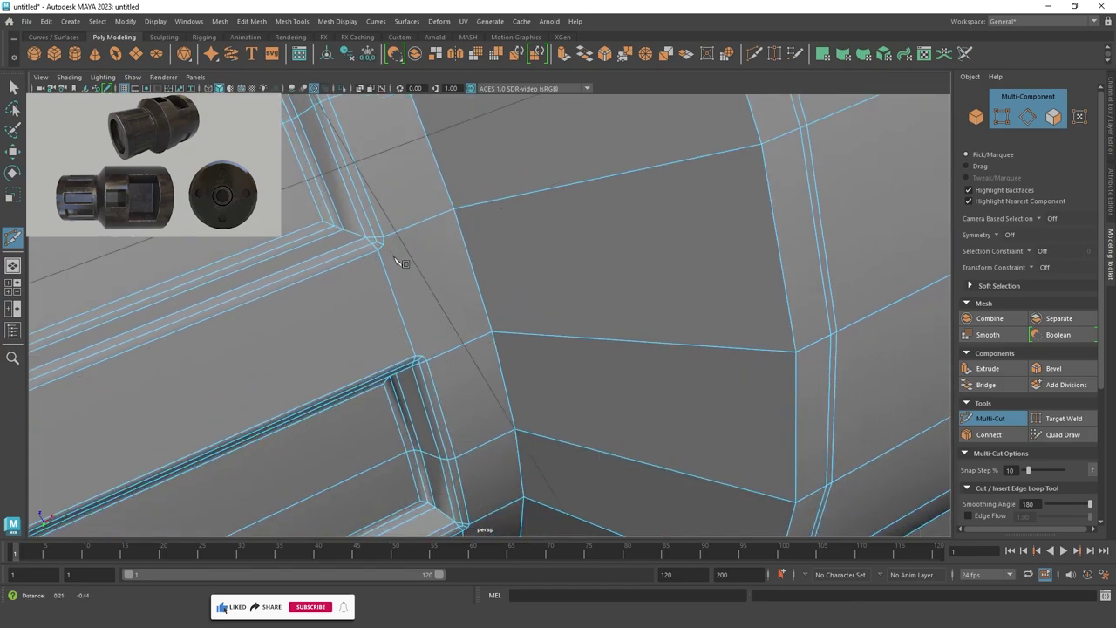
scroll(399, 256, "up", 2)
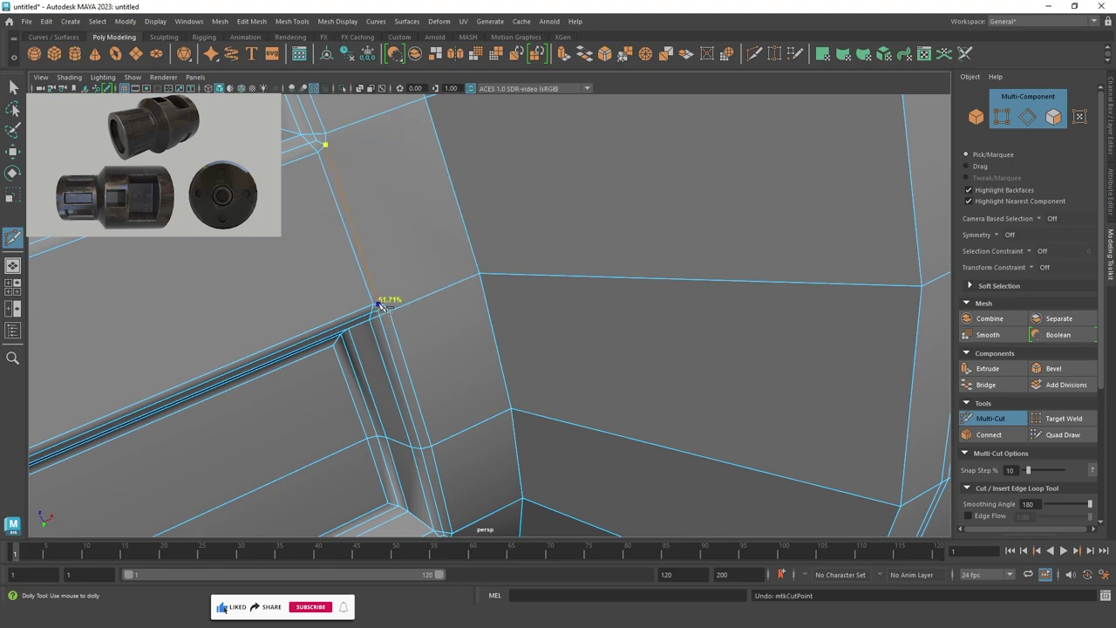
scroll(395, 313, "down", 3)
left_click_drag(394, 312, 404, 276, "alt")
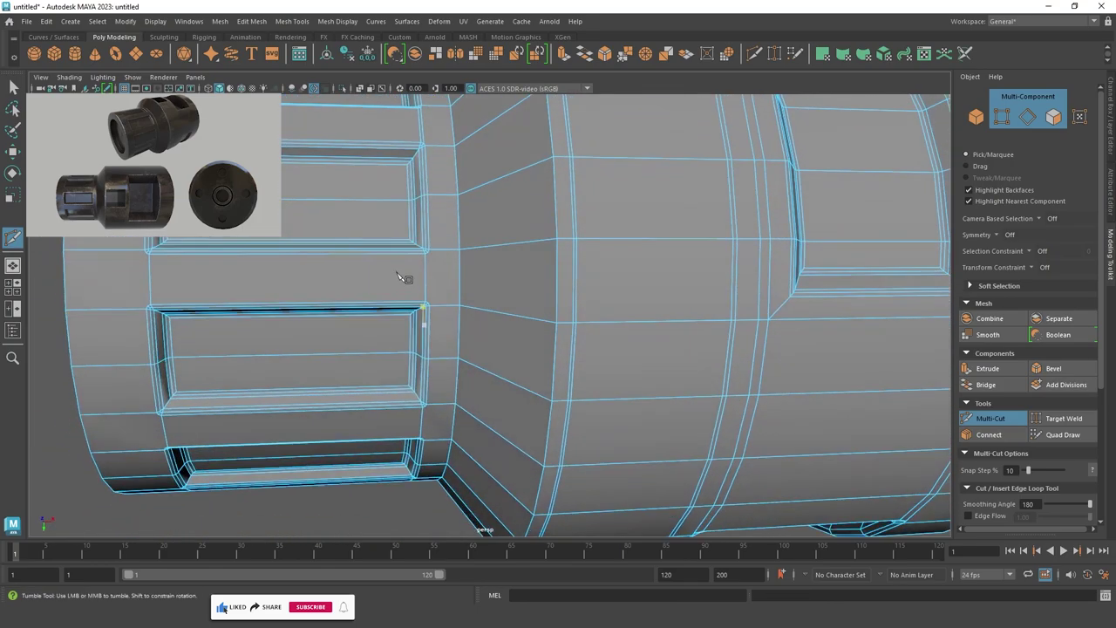
scroll(488, 355, "up", 3)
left_click_drag(489, 354, 396, 257, "alt")
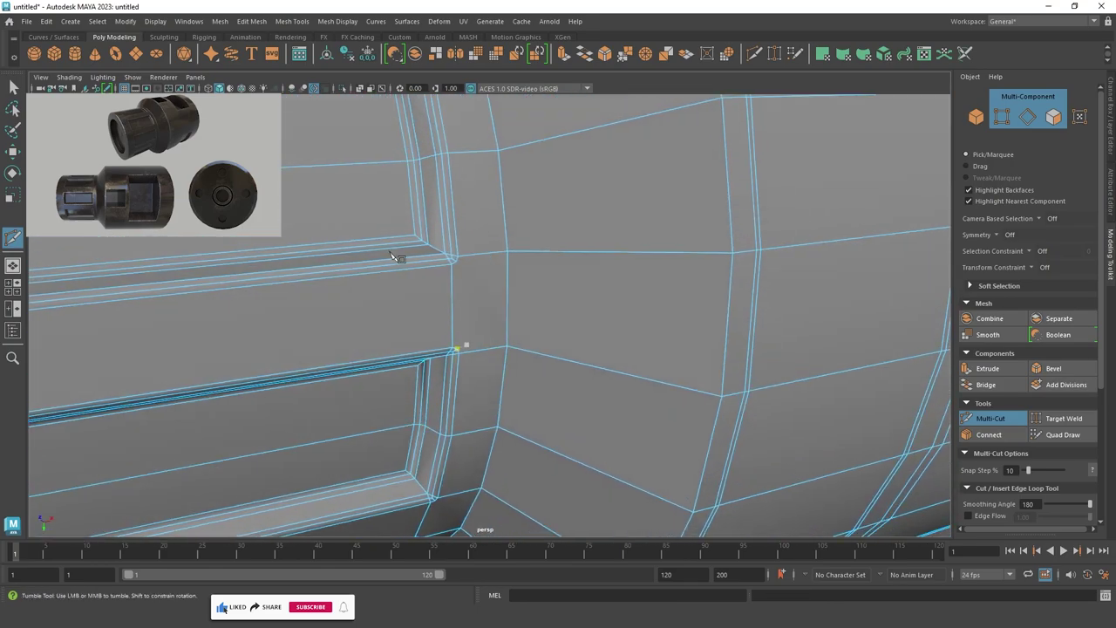
scroll(397, 257, "up", 3)
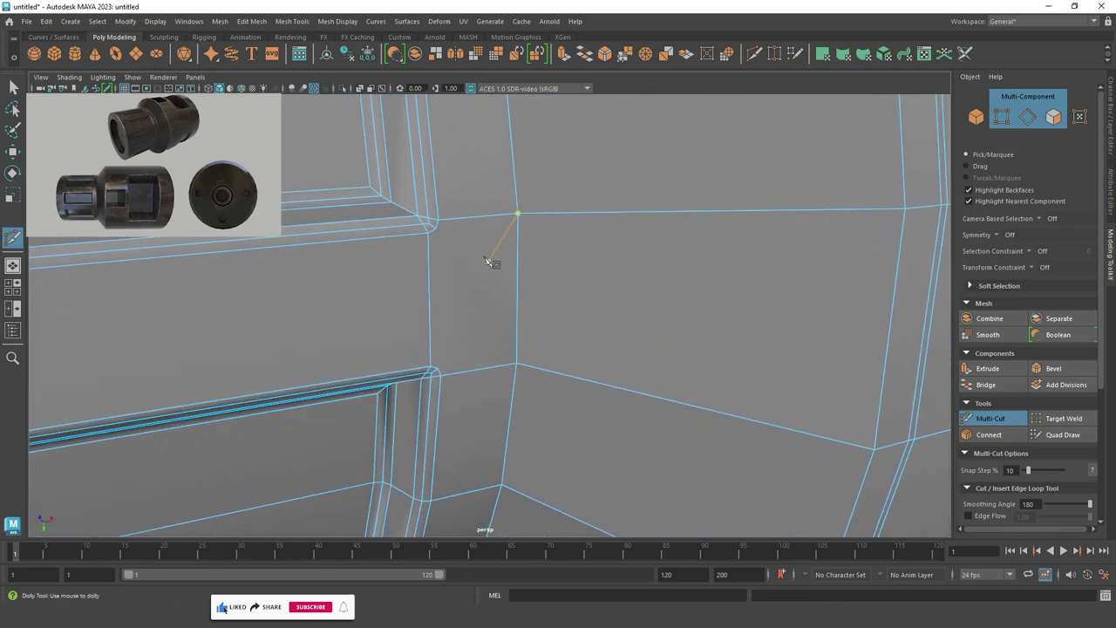
left_click(437, 225)
Orbit the view onto another corner and a recessed panel for the next cut.
scroll(450, 377, "down", 3)
scroll(443, 317, "up", 3)
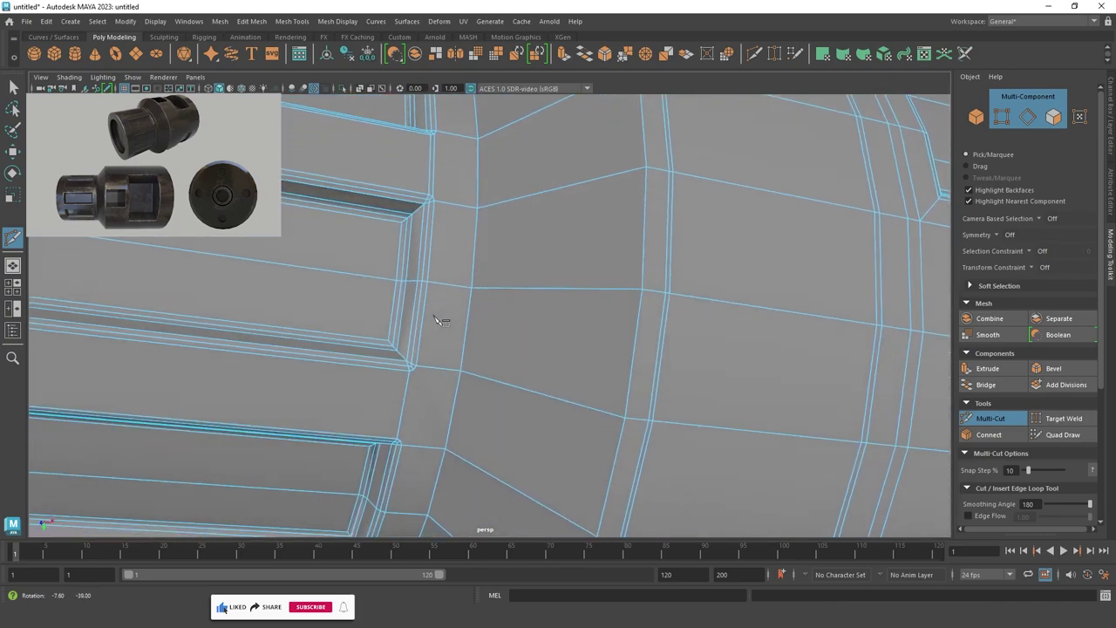
mouse_move(443, 316)
middle_mouse_down("alt")
mouse_move(480, 387)
mouse_move(453, 303)
middle_mouse_up("alt")
scroll(451, 302, "up", 3)
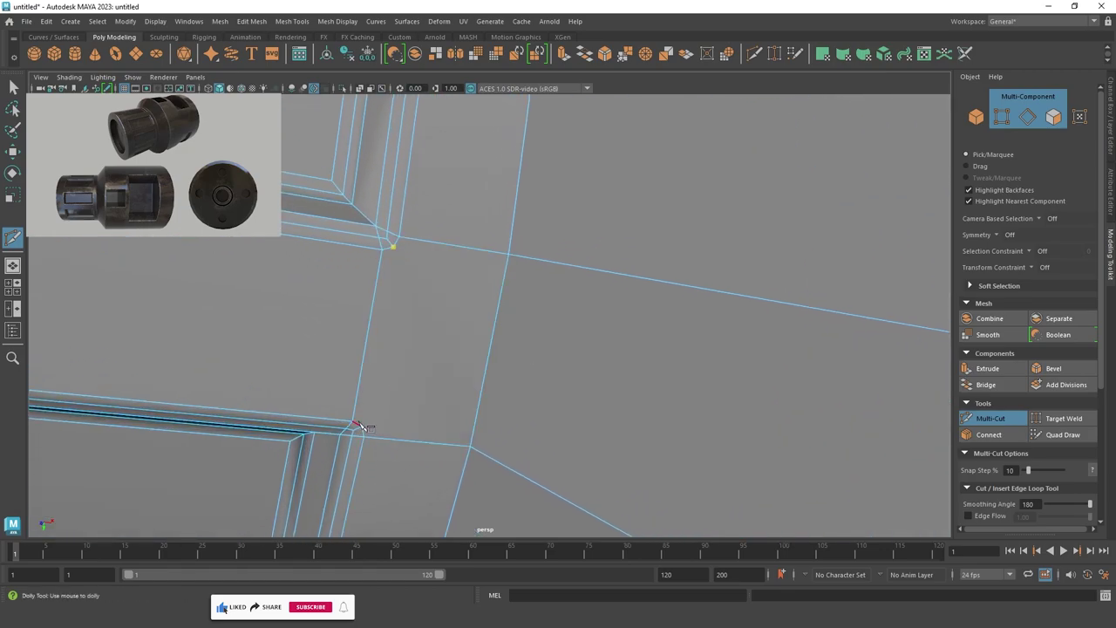
scroll(491, 392, "down", 3)
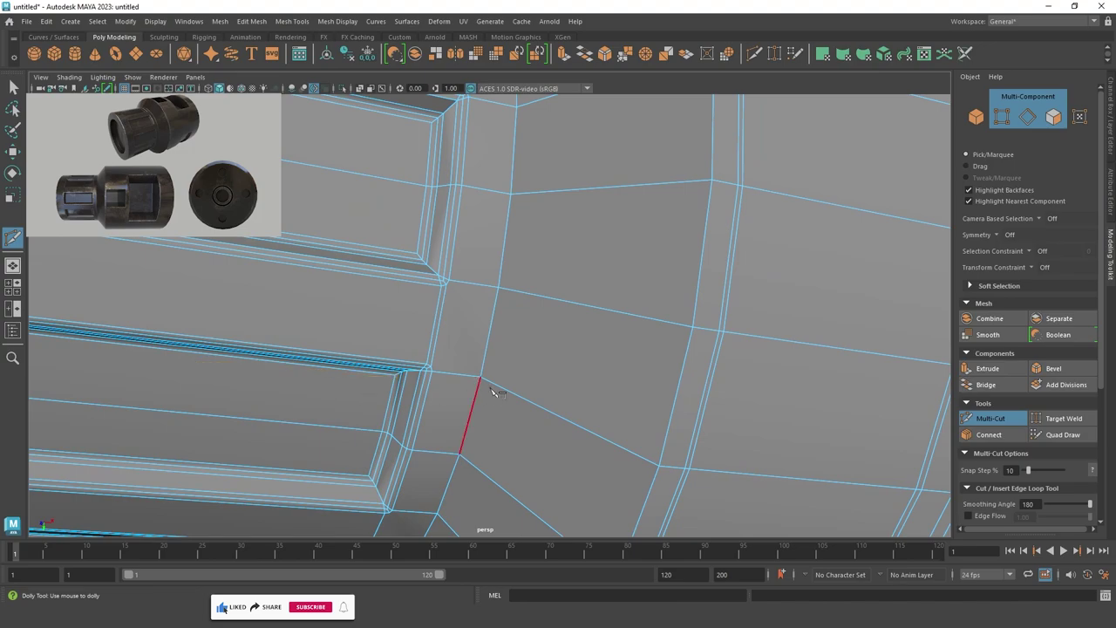
scroll(491, 381, "up", 3)
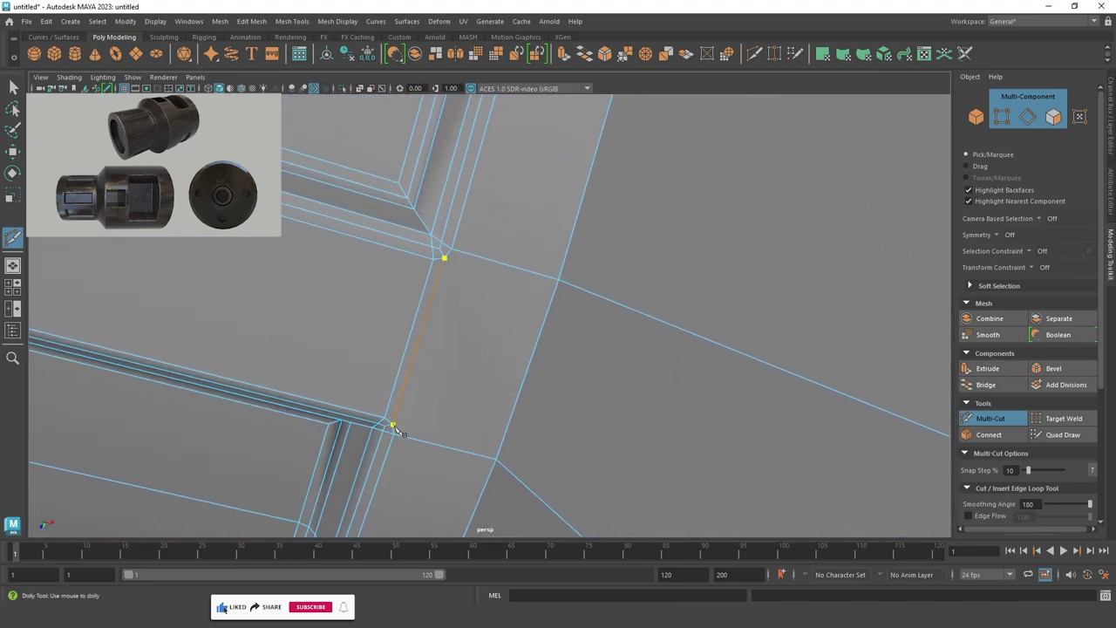
left_click_drag(394, 430, 544, 386, "alt")
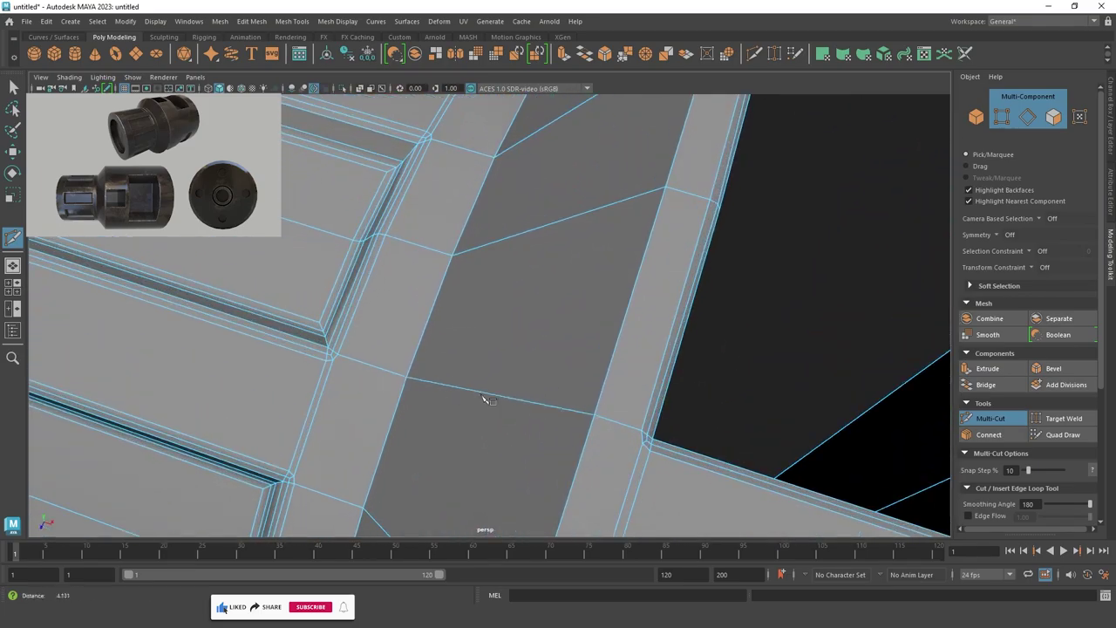
middle_click_drag(485, 399, 537, 254, "alt")
scroll(536, 254, "down", 3)
mouse_move(537, 254)
left_mouse_down("alt")
mouse_move(406, 337)
mouse_move(523, 274)
left_mouse_up("alt")
scroll(406, 338, "up", 3)
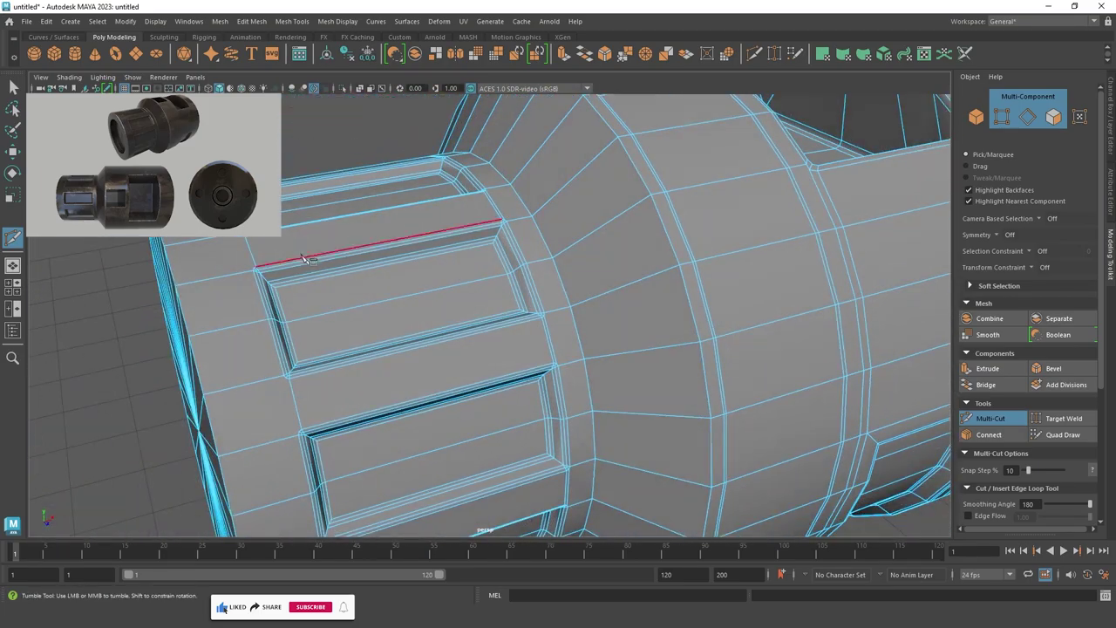
scroll(405, 337, "down", 3)
scroll(530, 392, "up", 3)
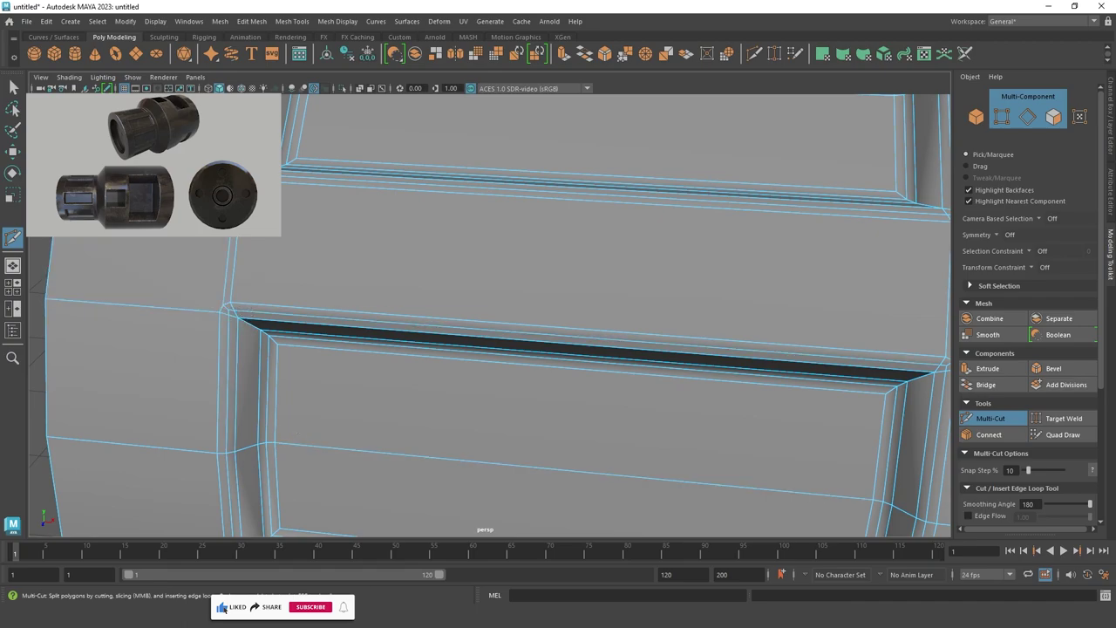
Start a Multi-Cut at the recessed panel's corner vertex.
scroll(274, 379, "down", 3)
scroll(319, 314, "up", 3)
scroll(247, 367, "up", 2)
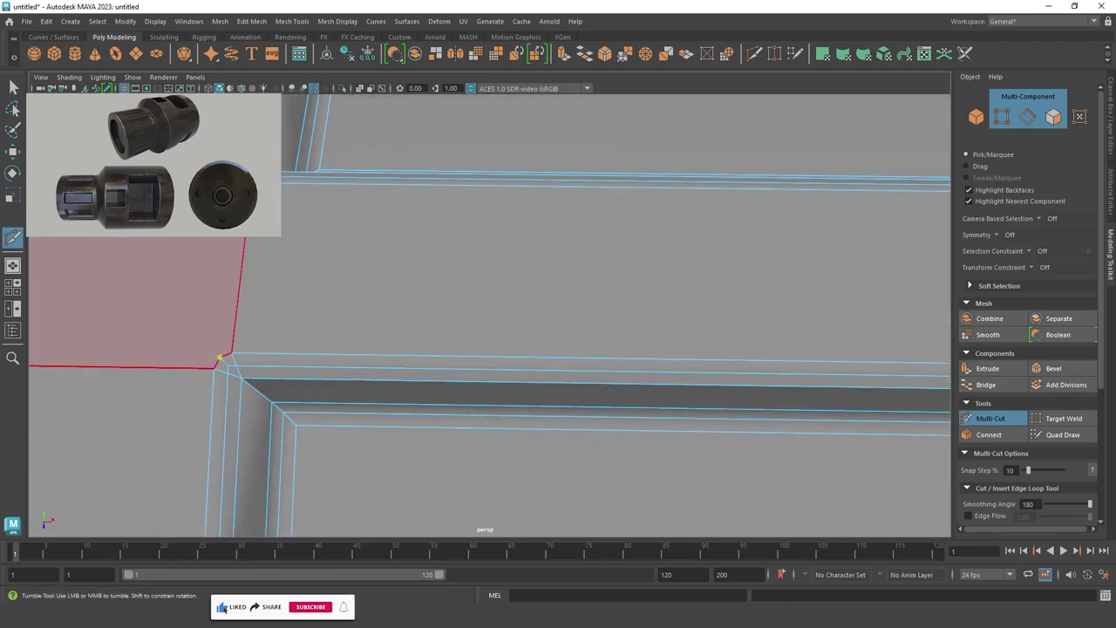
left_click(220, 358)
scroll(424, 227, "down", 3)
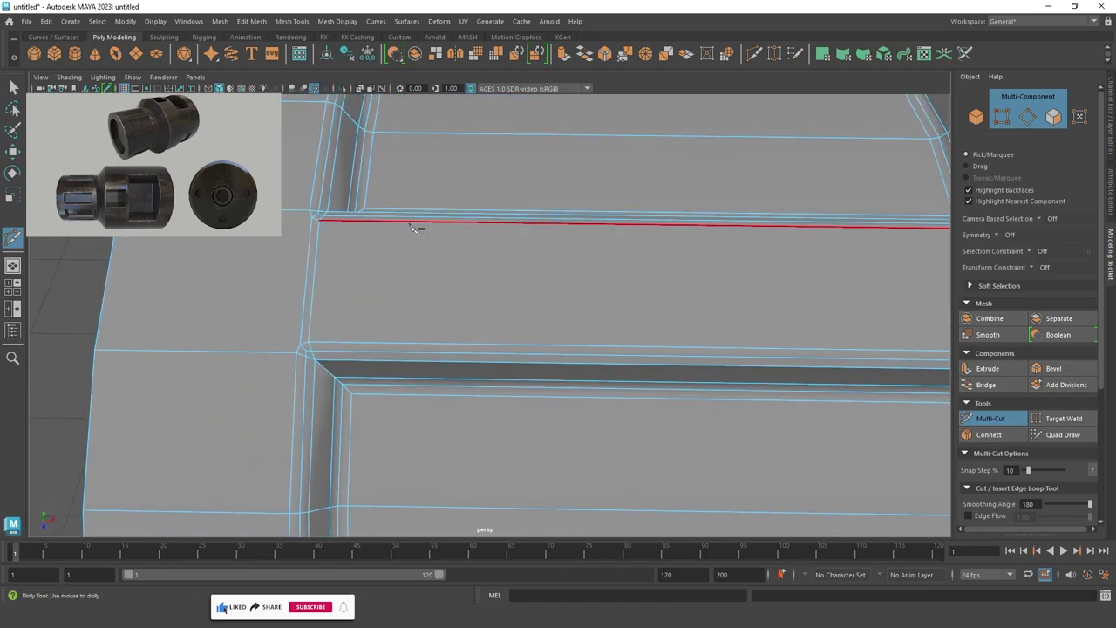
scroll(356, 262, "down", 2)
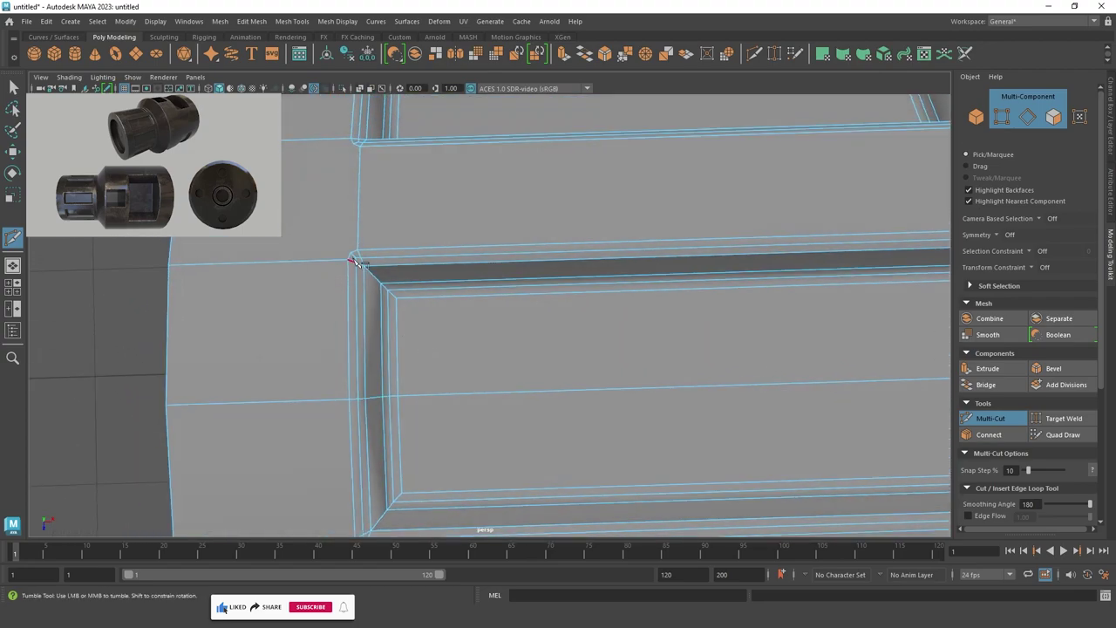
scroll(356, 262, "up", 2)
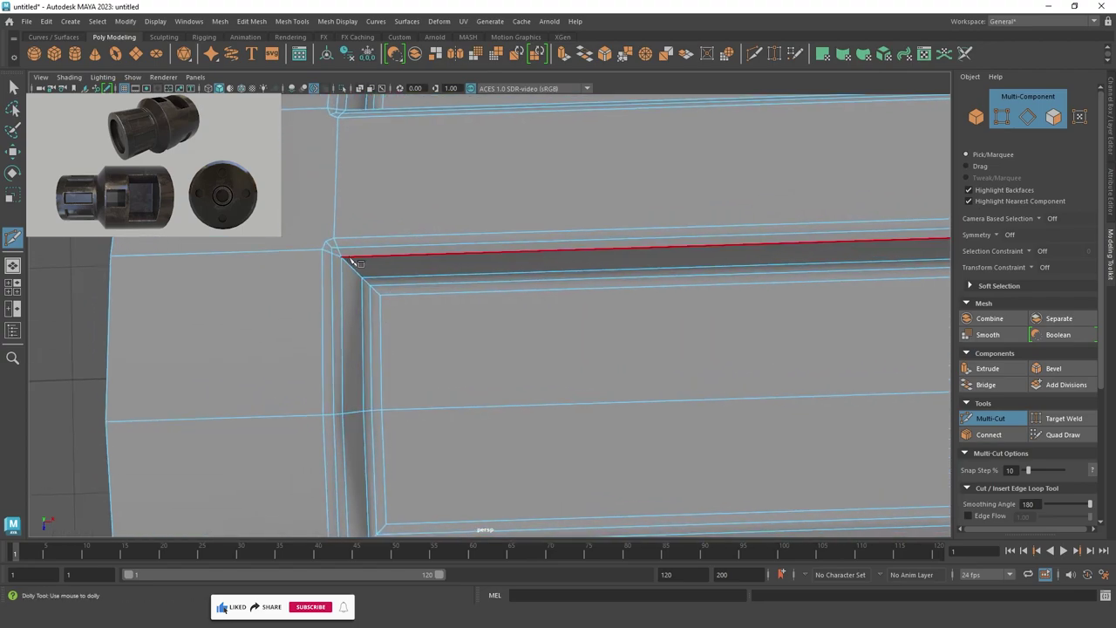
left_click_drag(322, 225, 411, 287, "alt")
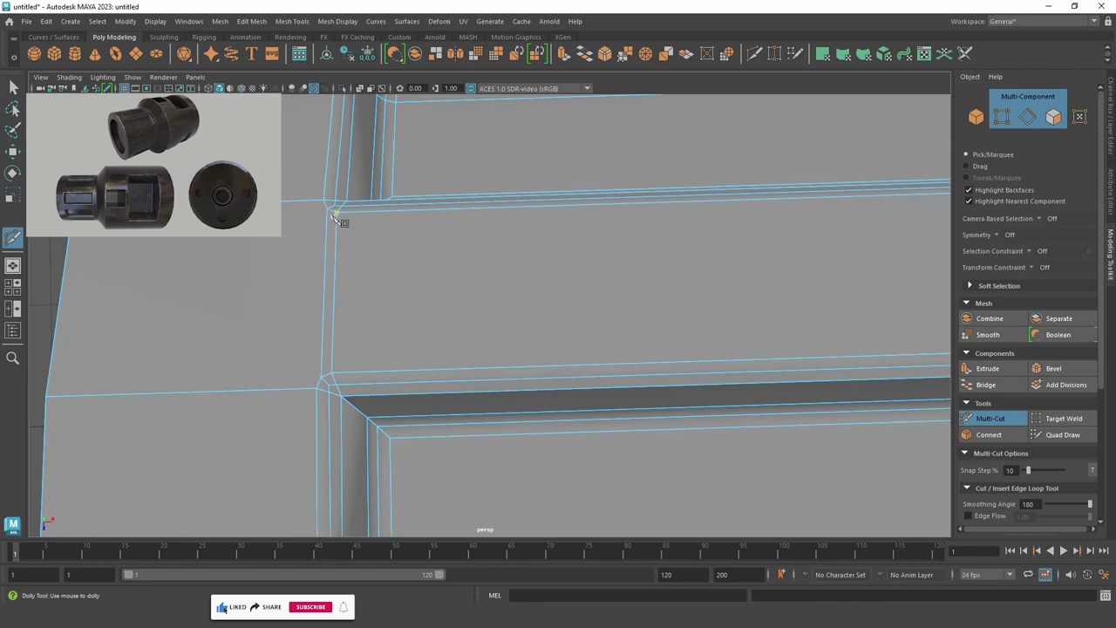
scroll(337, 218, "down", 2)
left_click_drag(337, 218, 349, 169, "alt")
scroll(417, 410, "up", 3)
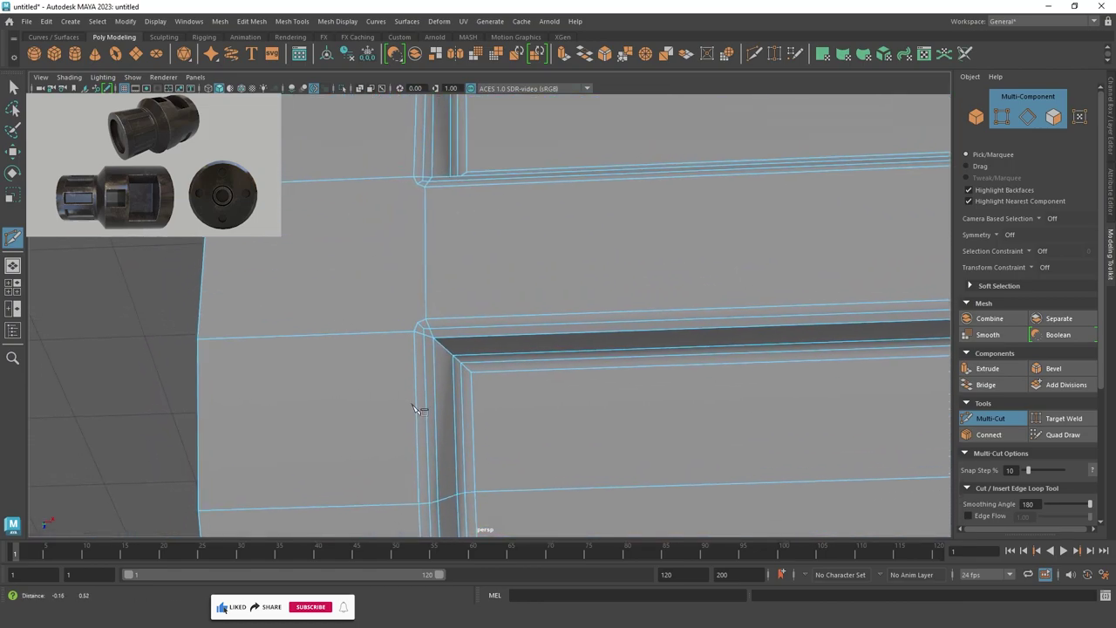
middle_click_drag(417, 410, 423, 425, "alt")
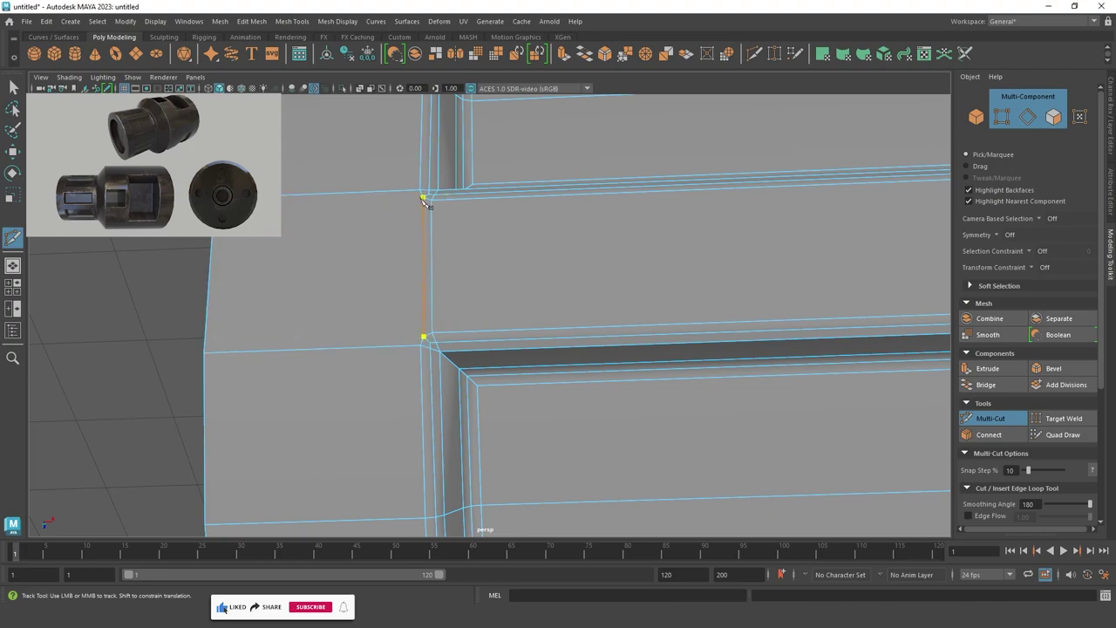
left_click_drag(425, 201, 436, 448, "alt")
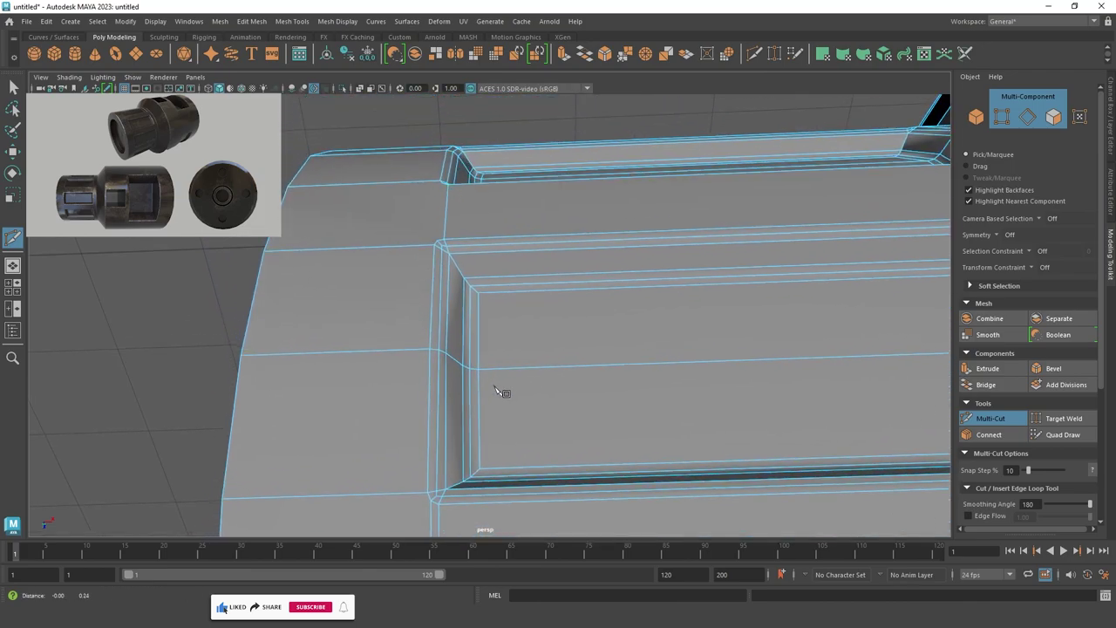
scroll(506, 391, "up", 3)
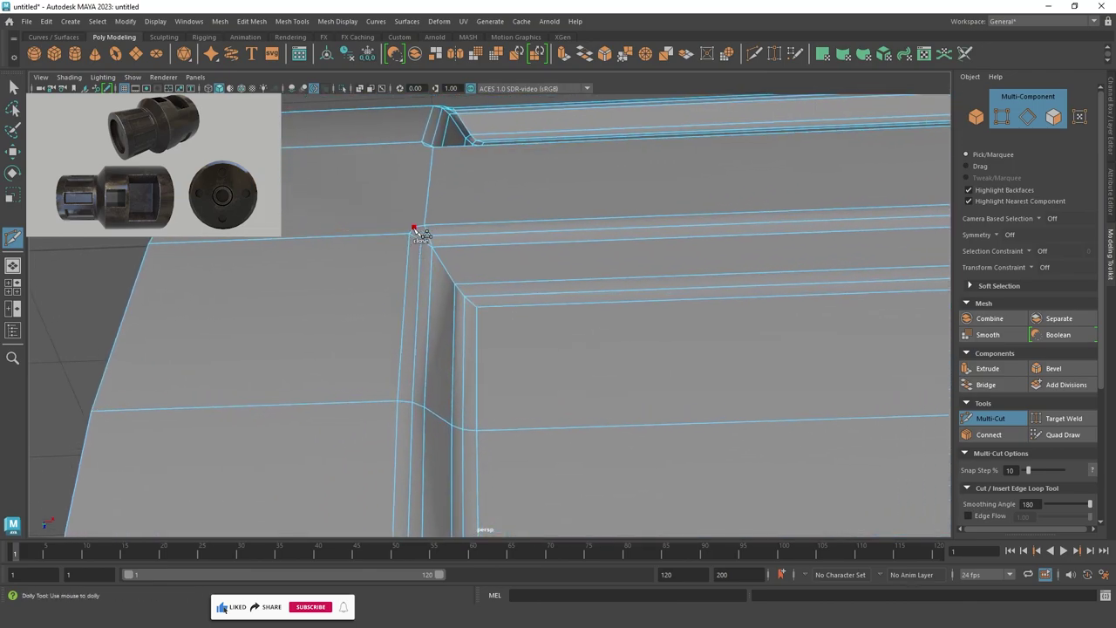
scroll(375, 217, "down", 2)
scroll(474, 249, "down", 5)
scroll(638, 290, "up", 3)
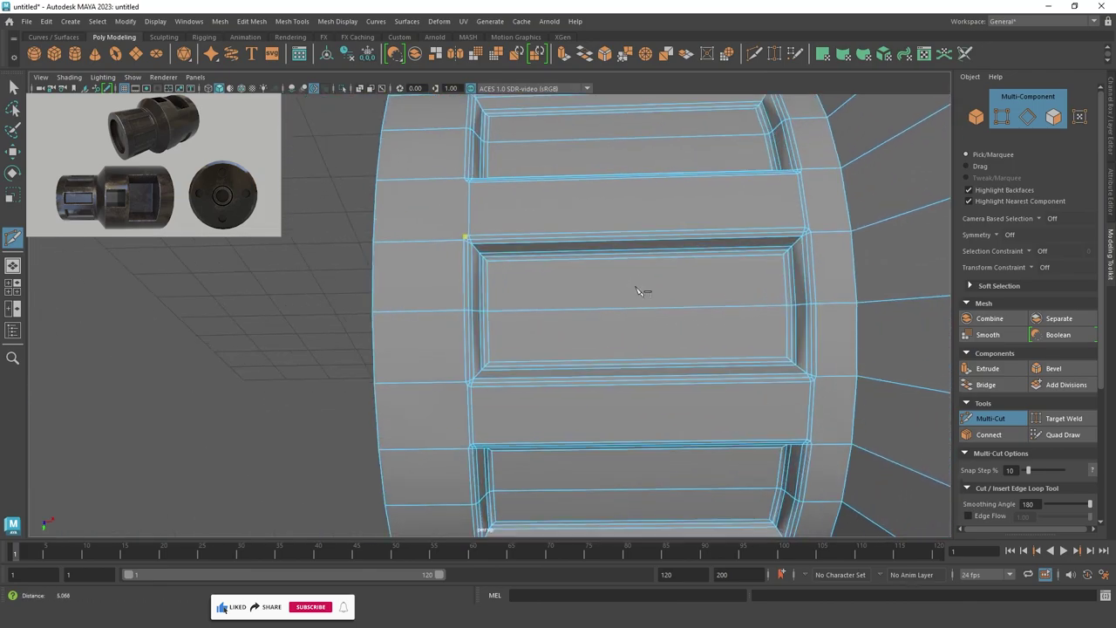
scroll(523, 307, "up", 2)
scroll(588, 314, "up", 2)
scroll(436, 235, "up", 2)
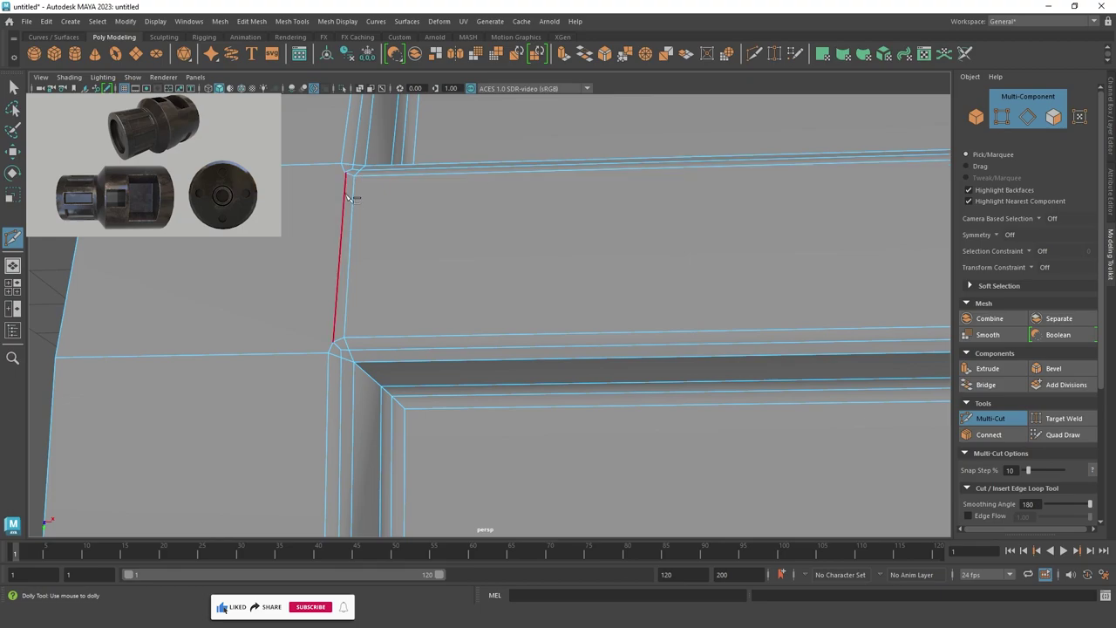
Undo the misplaced cut point, end the cut on the upper edge and commit it.
key("ctrl+z")
scroll(548, 274, "up", 2)
scroll(549, 274, "up", 1)
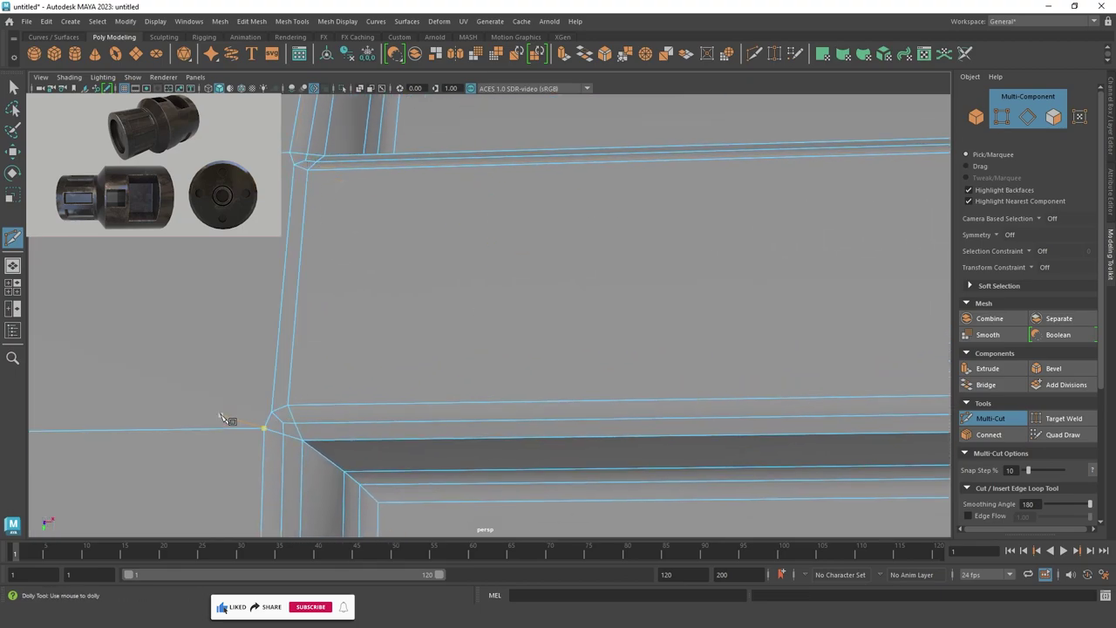
scroll(225, 419, "down", 5)
middle_click_drag(391, 252, 417, 425, "alt")
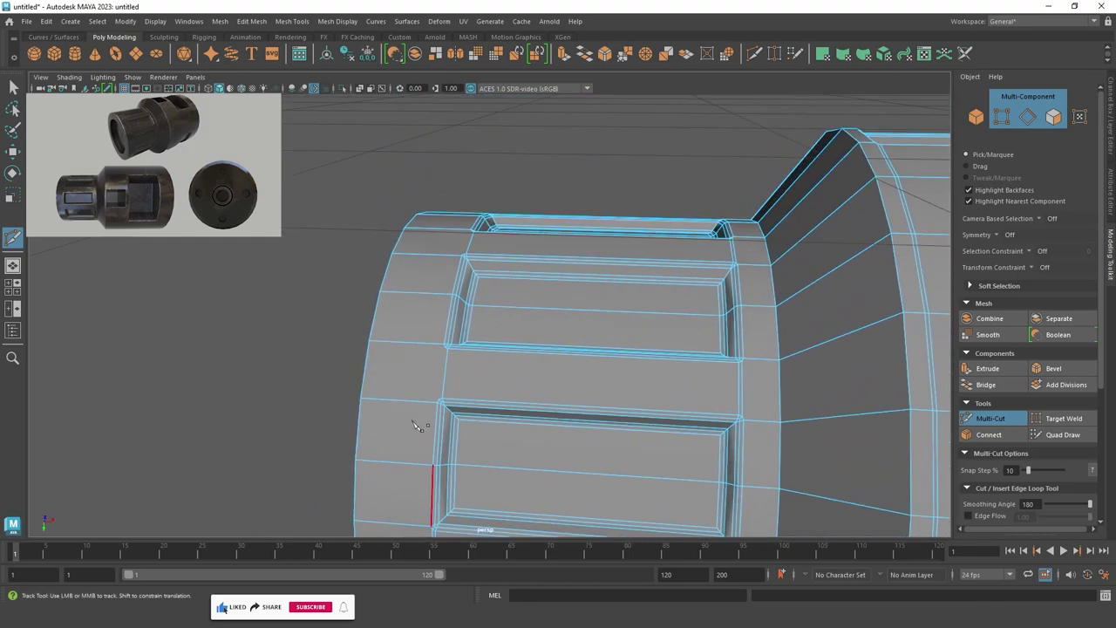
scroll(417, 425, "up", 3)
scroll(356, 294, "up", 2)
scroll(301, 509, "up", 2)
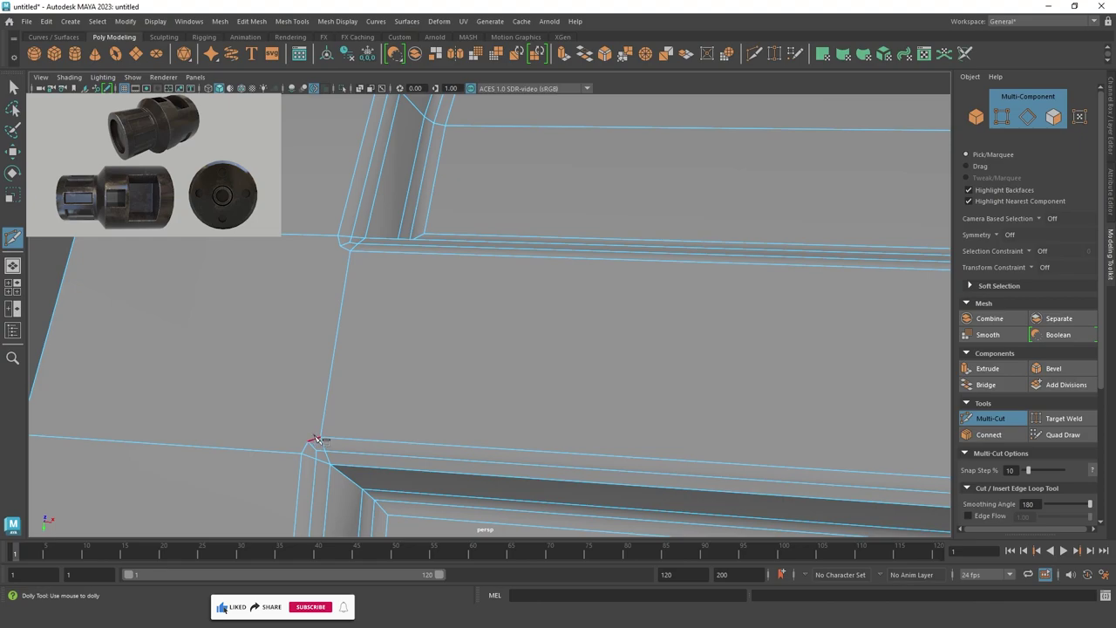
left_click(347, 255)
key("Return")
Cut another support edge from the next panel corner to the upper edge, then return to Select.
scroll(353, 249, "down", 3)
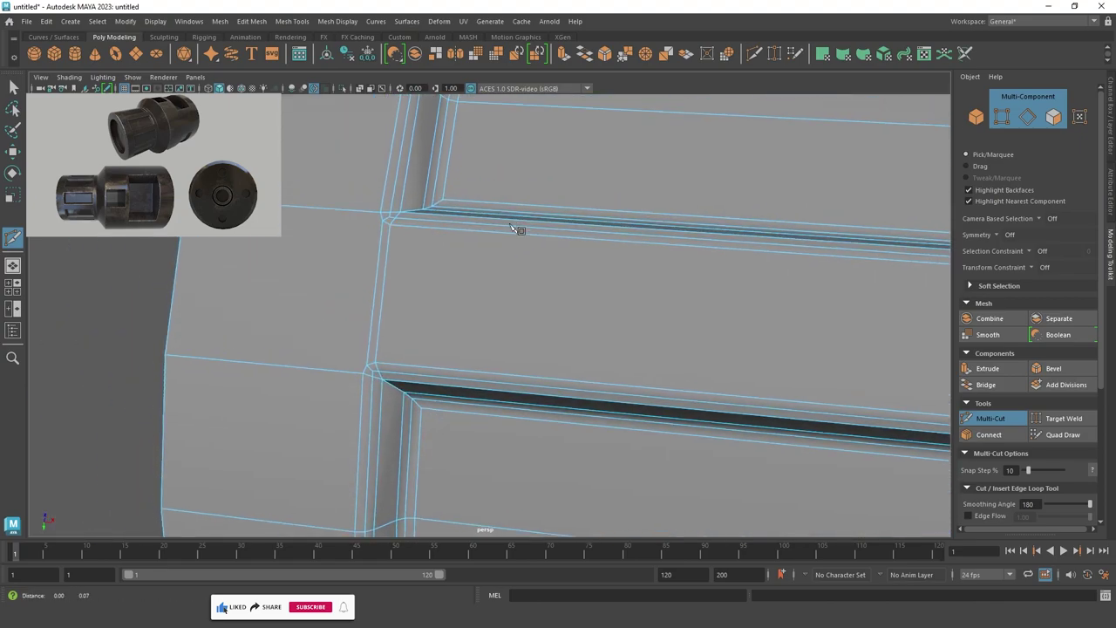
left_click_drag(518, 232, 538, 309, "alt")
left_click(527, 215)
mouse_move(526, 214)
left_mouse_down("alt")
mouse_move(341, 299)
mouse_move(555, 404)
left_mouse_up("alt")
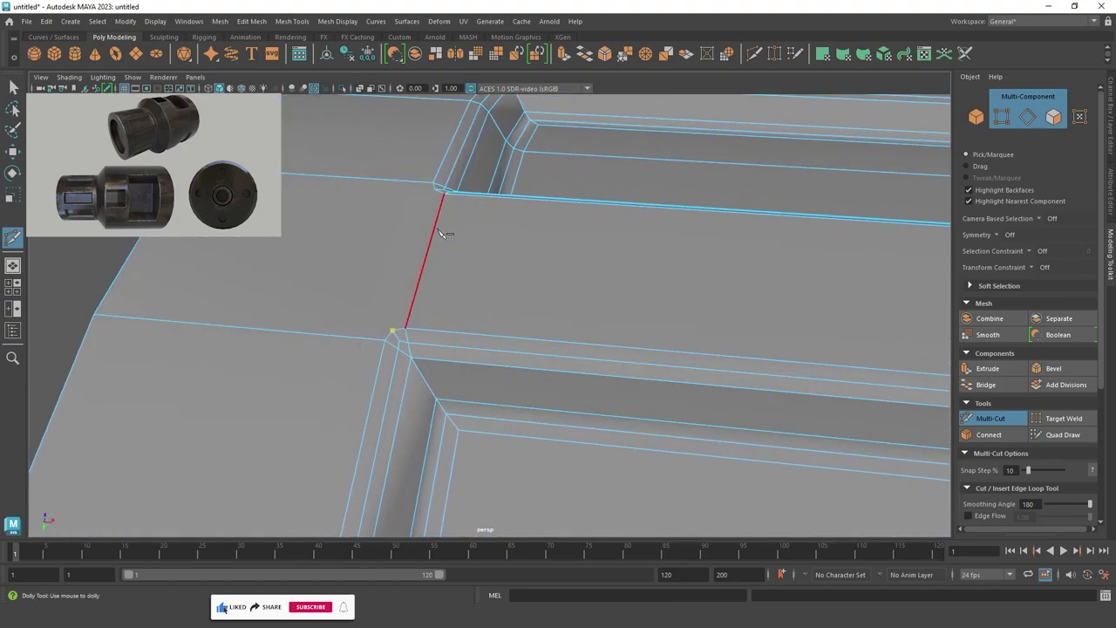
left_click(434, 190)
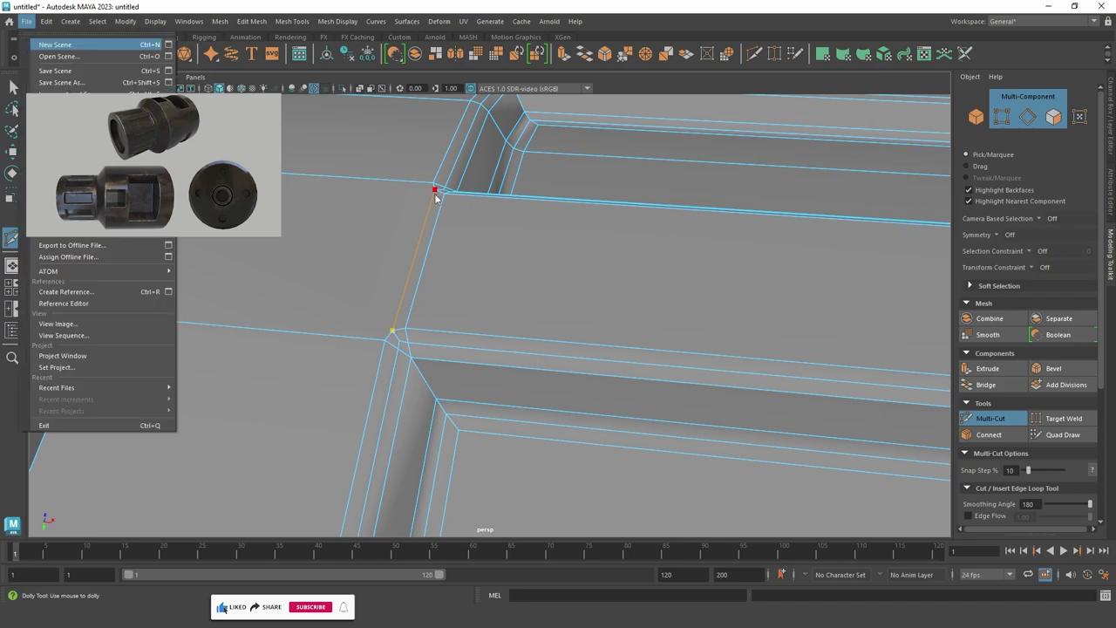
scroll(436, 197, "down", 5)
mouse_move(437, 196)
left_mouse_down("alt")
mouse_move(636, 312)
mouse_move(483, 462)
left_mouse_up("alt")
scroll(482, 462, "up", 4)
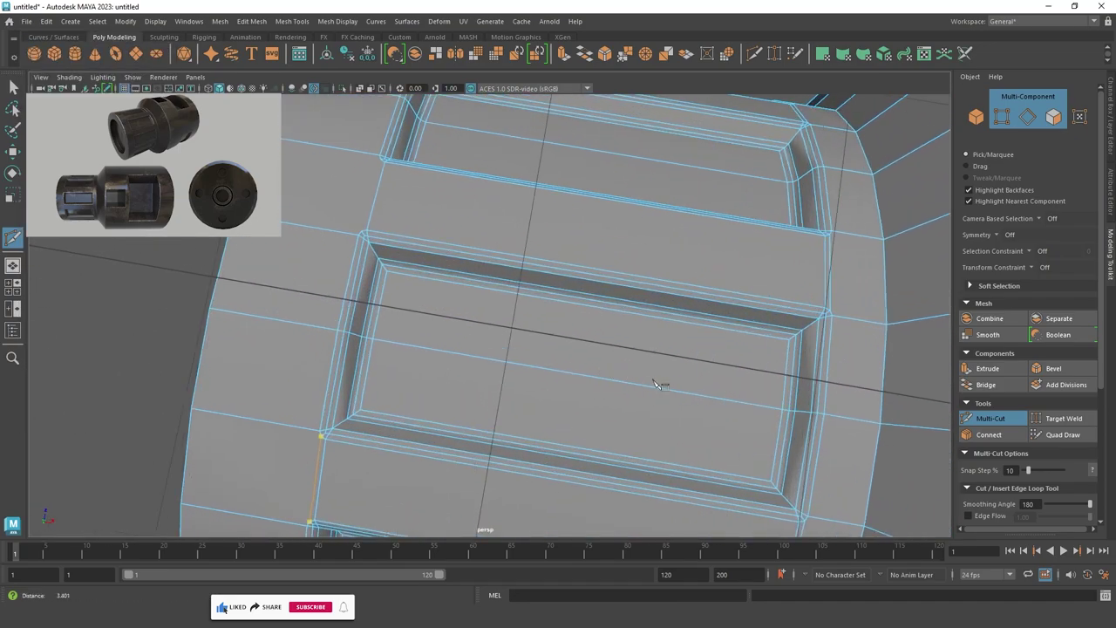
left_click(13, 87)
Use Multi-Cut to join the slot's groove corner vertices with a new edge on the narrow front section.
left_click_drag(331, 183, 427, 274, "alt")
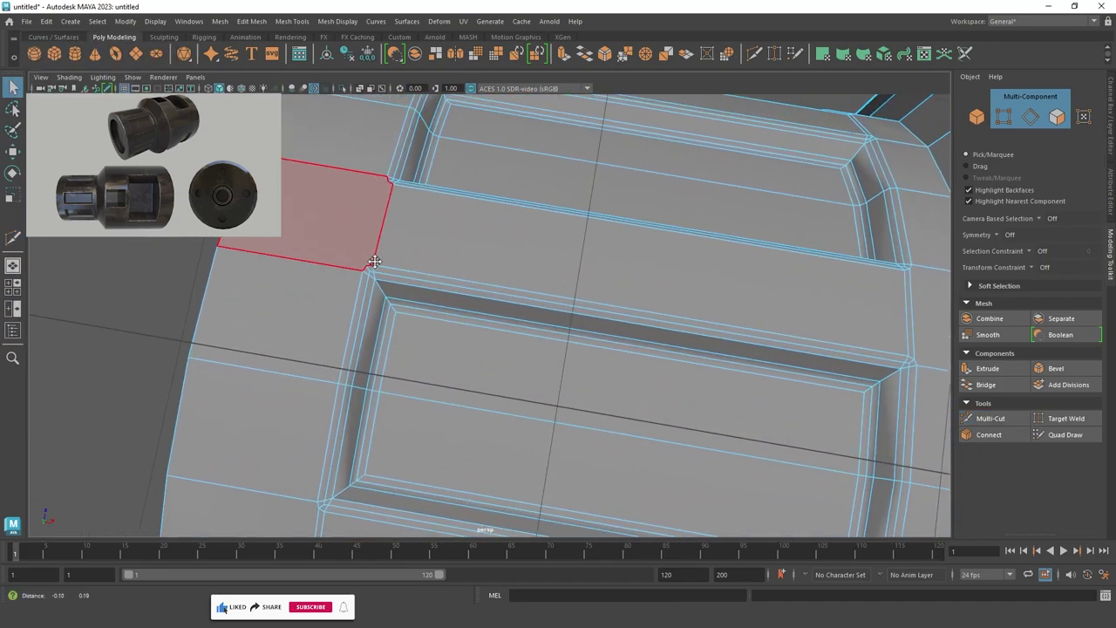
scroll(428, 274, "up", 5)
scroll(409, 321, "up", 2)
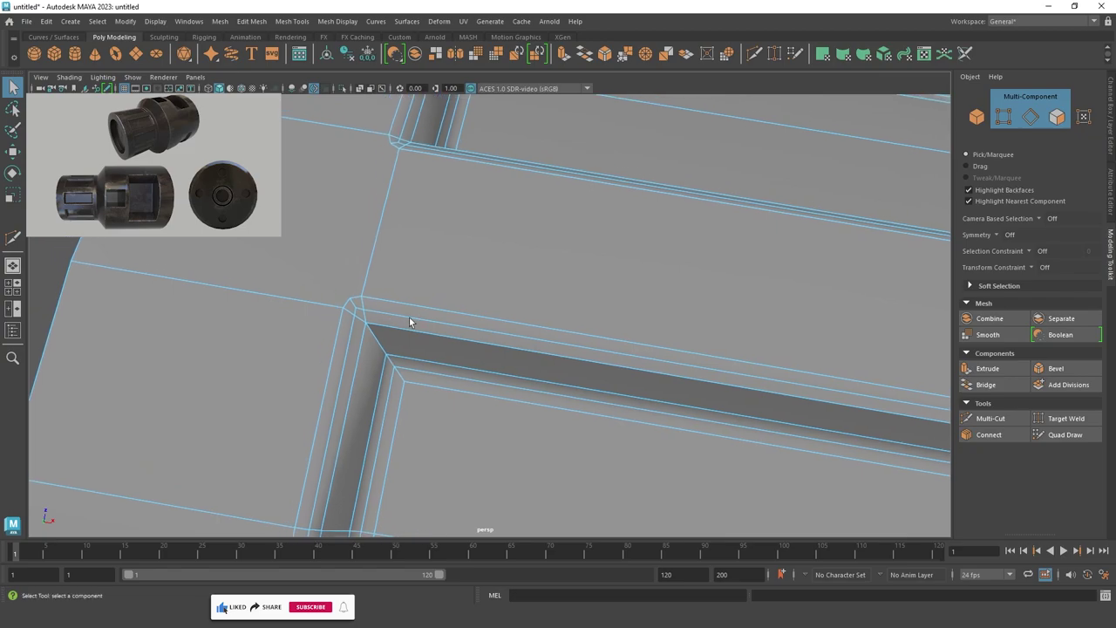
left_click(988, 419)
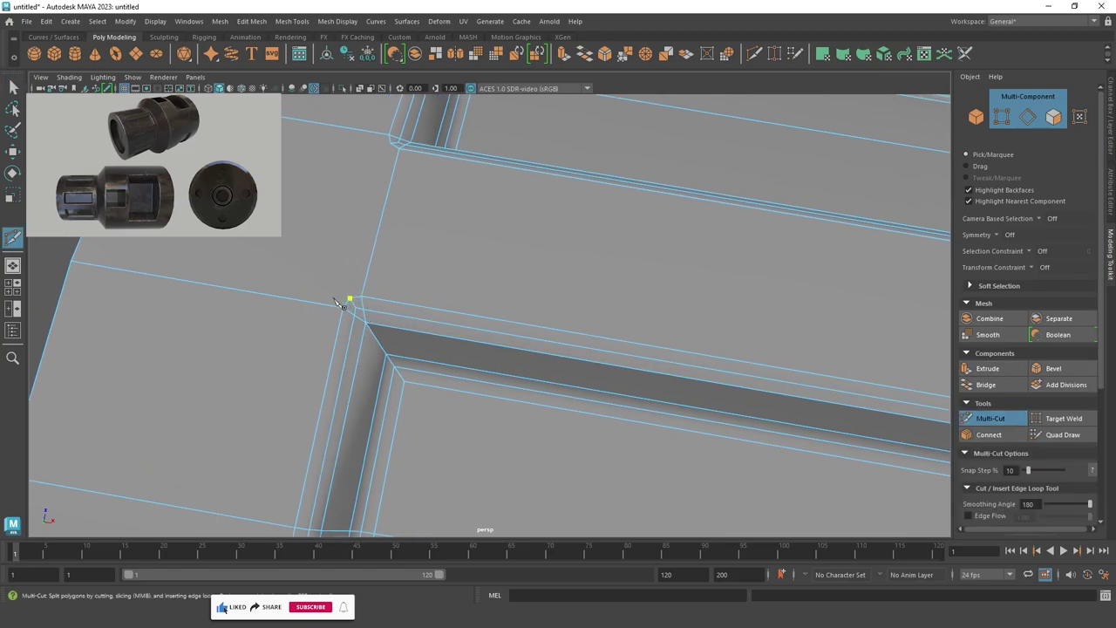
scroll(410, 236, "down", 3)
scroll(394, 286, "up", 3)
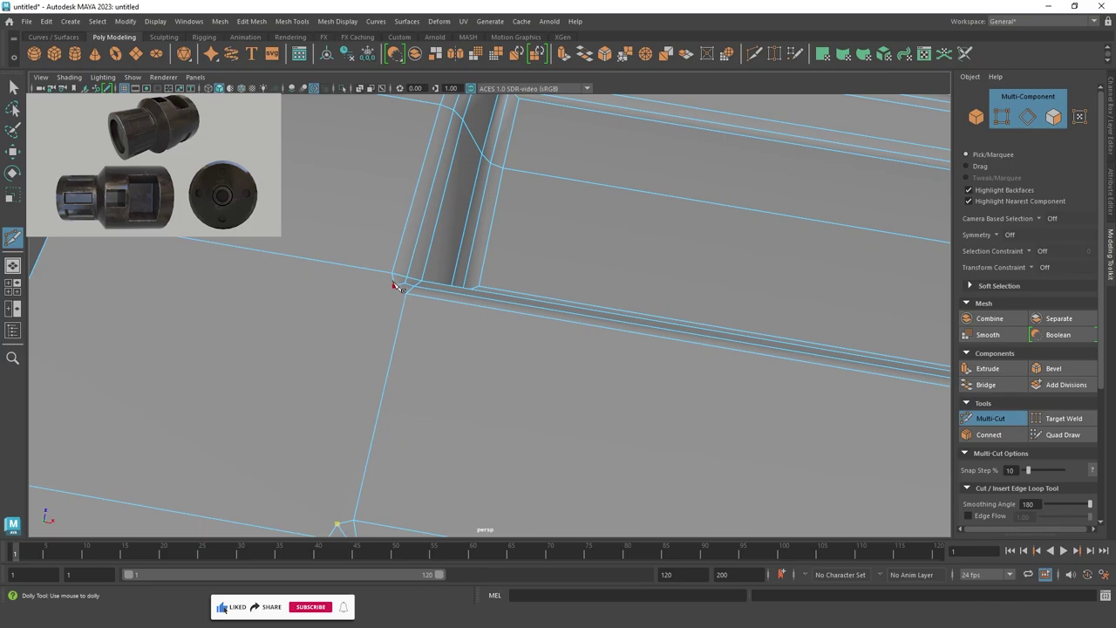
scroll(396, 295, "down", 3)
mouse_move(396, 295)
left_mouse_down("alt")
mouse_move(461, 225)
mouse_move(576, 317)
mouse_move(663, 311)
mouse_move(466, 287)
left_mouse_up("alt")
scroll(460, 224, "up", 3)
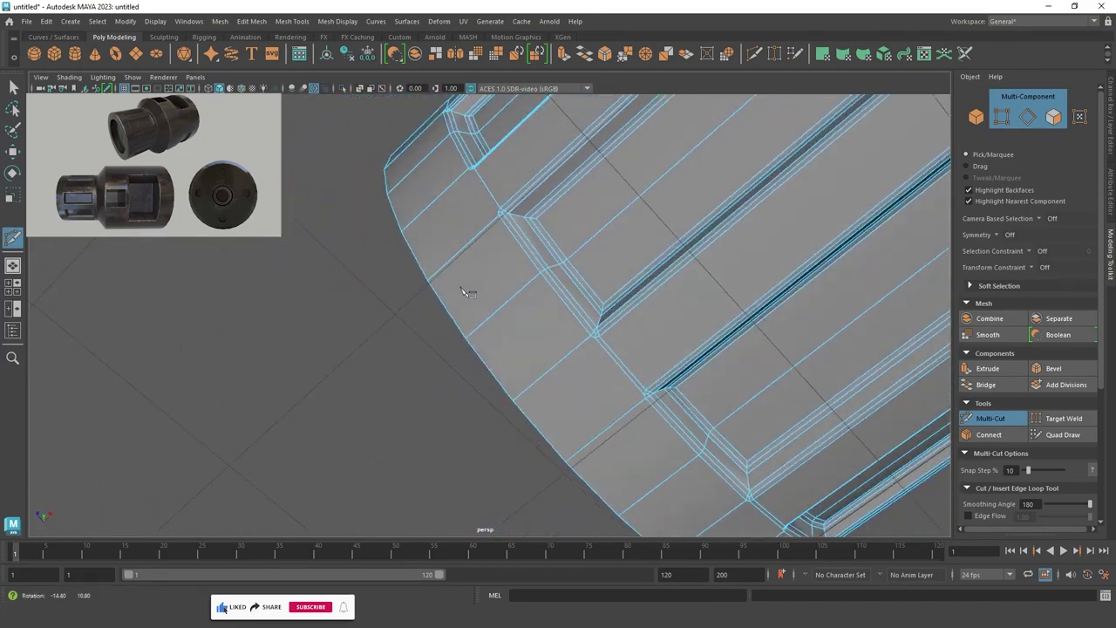
mouse_move(465, 287)
right_mouse_down("alt")
mouse_move(515, 319)
mouse_move(506, 510)
right_mouse_up("alt")
left_click_drag(506, 510, 738, 369, "alt")
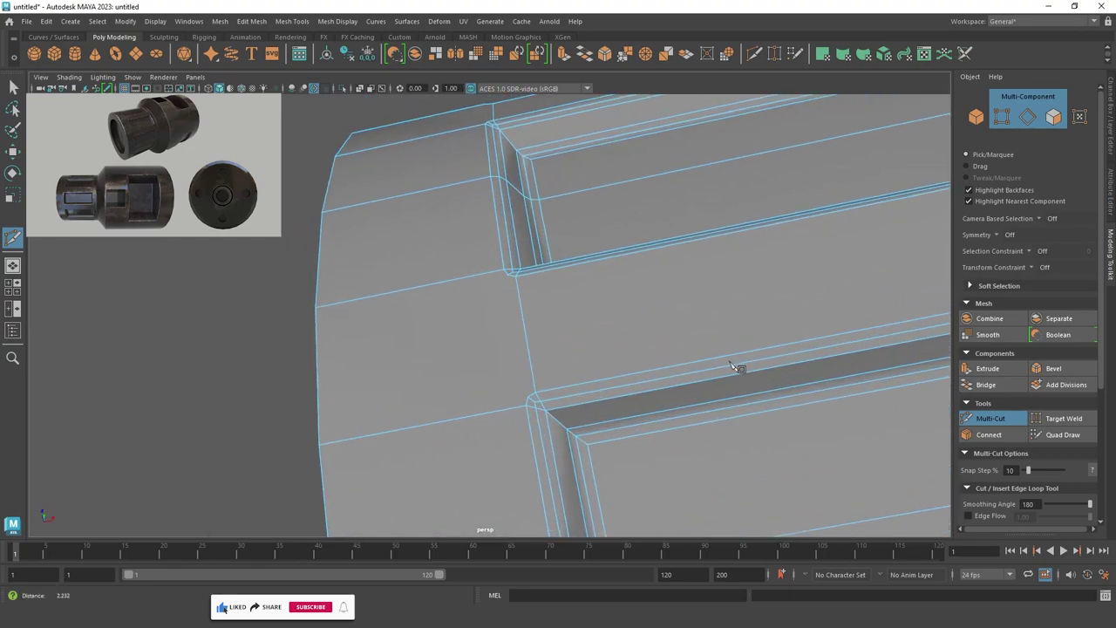
scroll(645, 410, "up", 3)
left_click(534, 413)
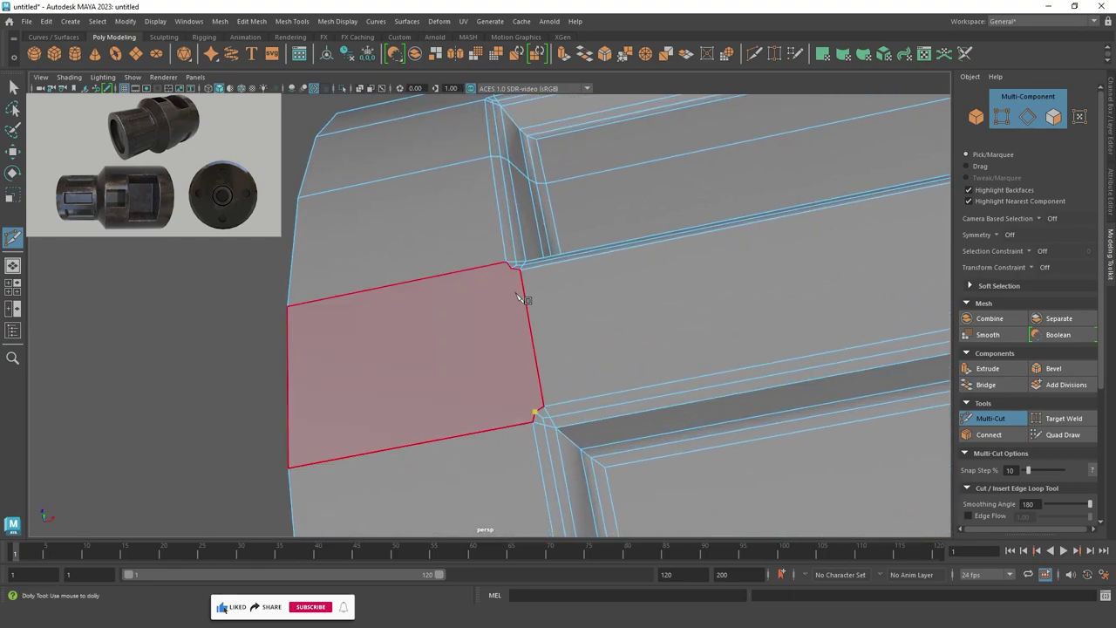
Orbit around the barrel to inspect the cut, then view the whole muzzle in smooth preview.
mouse_move(515, 276)
left_mouse_down("alt")
mouse_move(346, 242)
mouse_move(934, 105)
left_mouse_up("alt")
mouse_move(934, 105)
right_mouse_down("alt")
mouse_move(599, 412)
mouse_move(420, 441)
right_mouse_up("alt")
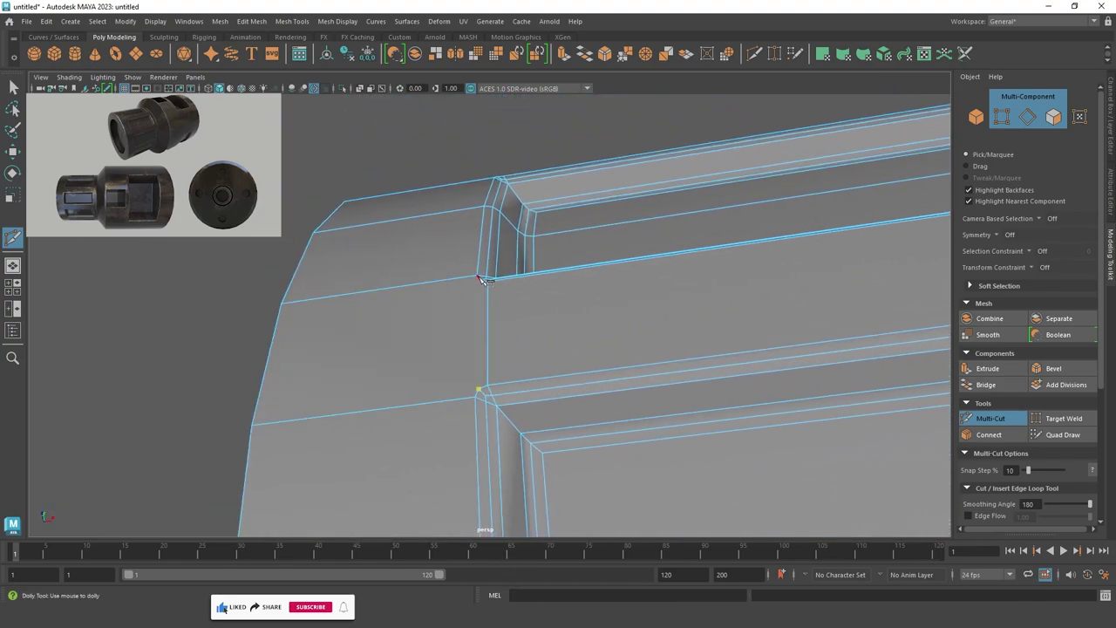
right_click_drag(486, 288, 448, 276, "alt")
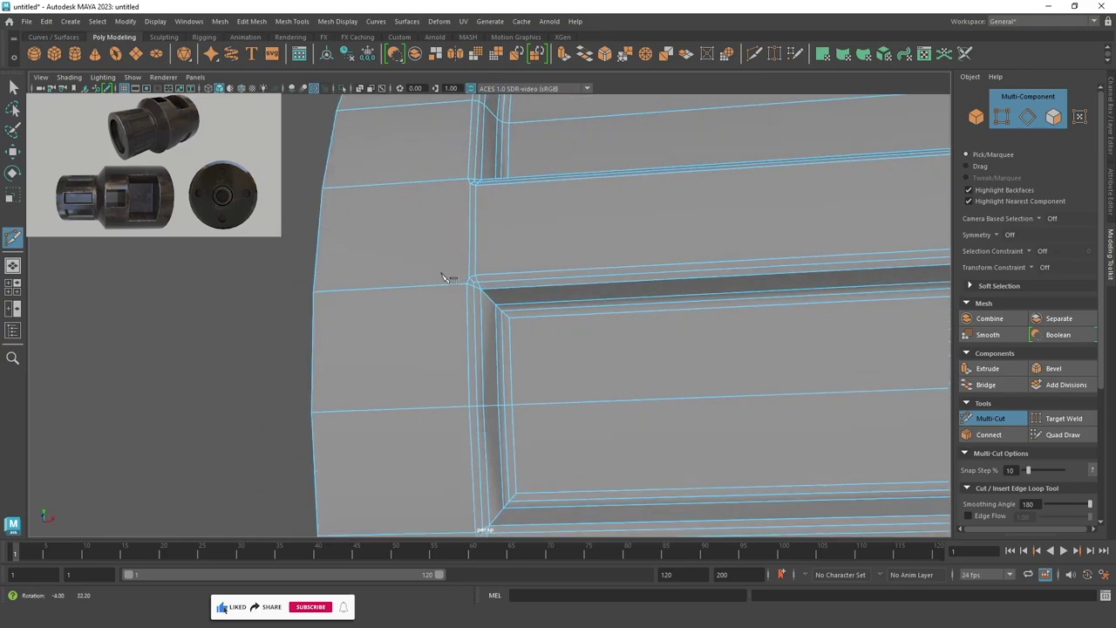
mouse_move(448, 277)
left_mouse_down("alt")
mouse_move(603, 142)
mouse_move(568, 189)
left_mouse_up("alt")
mouse_move(568, 189)
right_mouse_down("alt")
mouse_move(583, 498)
mouse_move(643, 407)
right_mouse_up("alt")
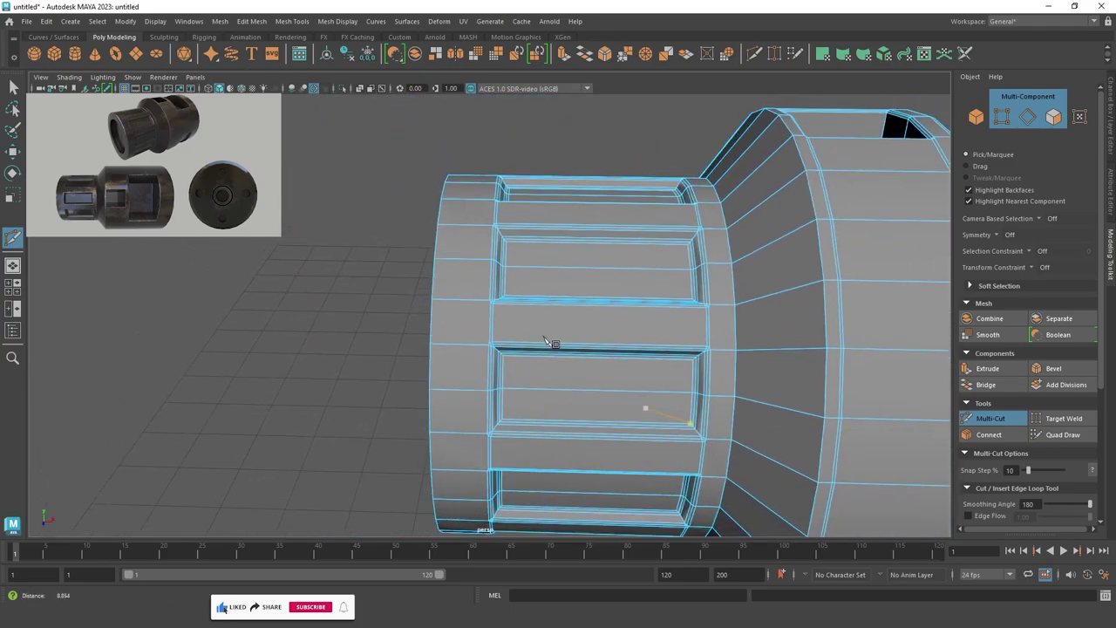
mouse_move(642, 406)
left_mouse_down("alt")
mouse_move(411, 299)
mouse_move(438, 349)
mouse_move(646, 279)
left_mouse_up("alt")
right_click_drag(645, 279, 524, 331, "alt")
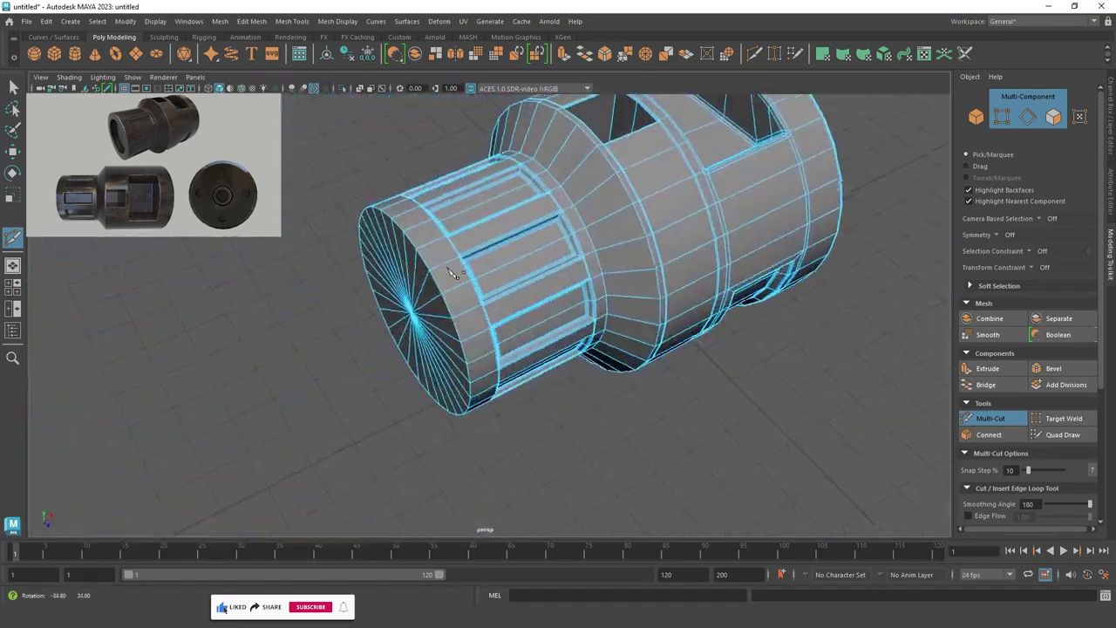
left_click_drag(523, 331, 453, 270, "alt")
key("3")
middle_click_drag(454, 270, 352, 220, "alt")
left_click_drag(352, 219, 453, 262, "alt")
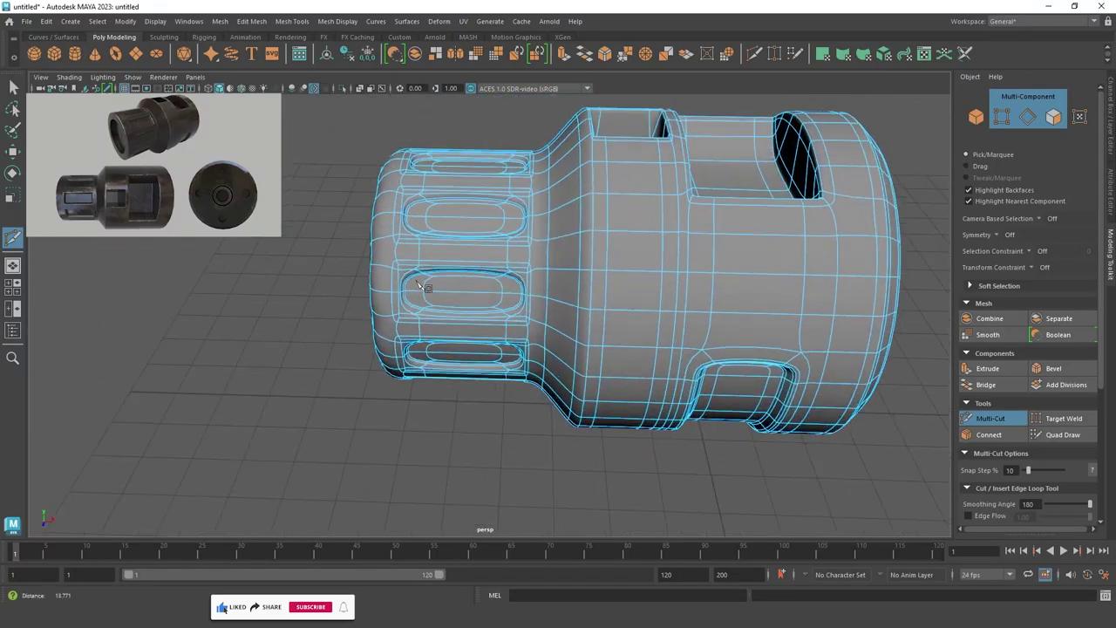
right_click_drag(453, 261, 524, 288, "alt")
Exit Multi-Cut and select the muzzle mesh in vertex mode.
key("q")
left_click(387, 203)
left_click(361, 471)
right_click_drag(361, 472, 474, 418, "alt")
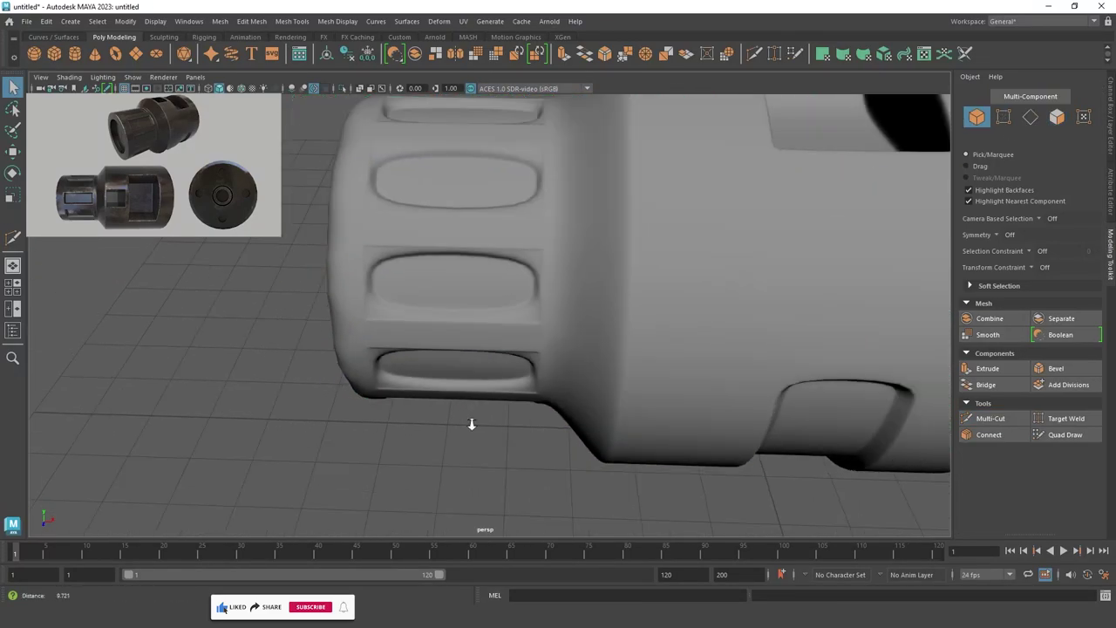
mouse_move(474, 419)
left_mouse_down("alt")
mouse_move(498, 364)
mouse_move(369, 259)
mouse_move(437, 273)
mouse_move(403, 241)
mouse_move(325, 195)
left_mouse_up("alt")
left_click(436, 273)
key("F9")
In front view, merge the front section's vertices with Merge Vertices at threshold 0.0.
key("1")
left_click_drag(110, 238, 412, 448)
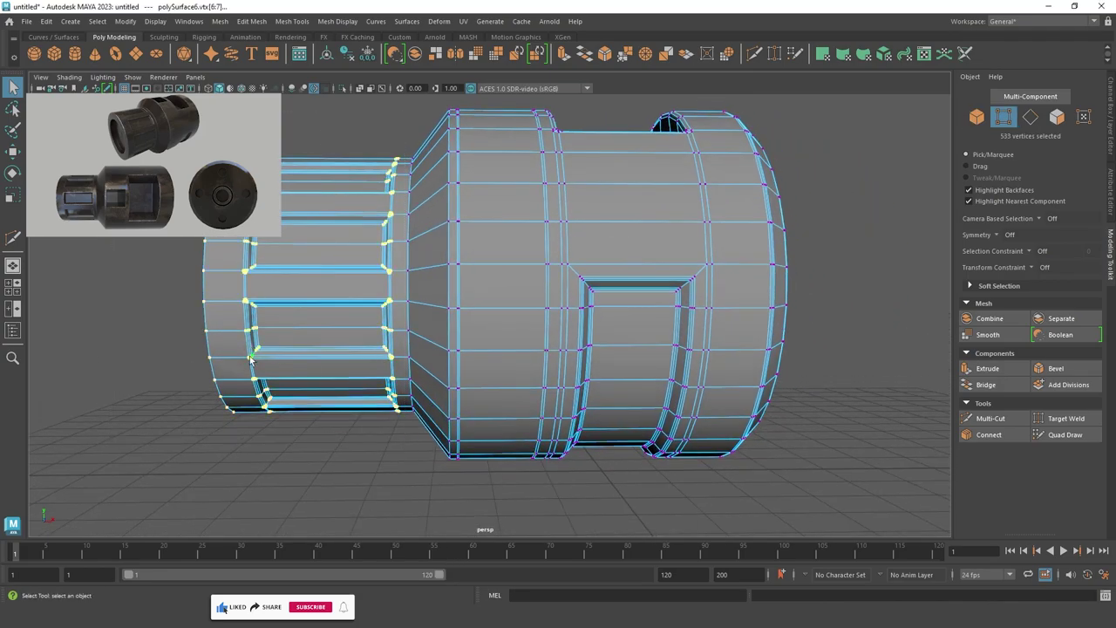
key("space")
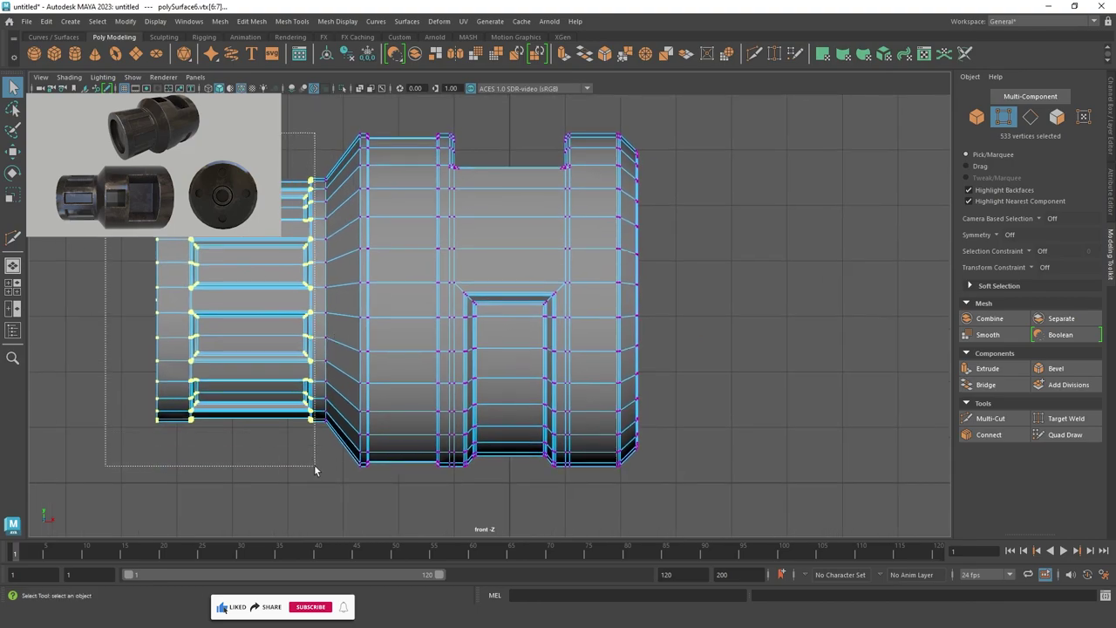
left_click_drag(314, 471, 315, 471, "shift")
right_click(306, 199, "shift")
left_click(365, 105)
type("0.0010")
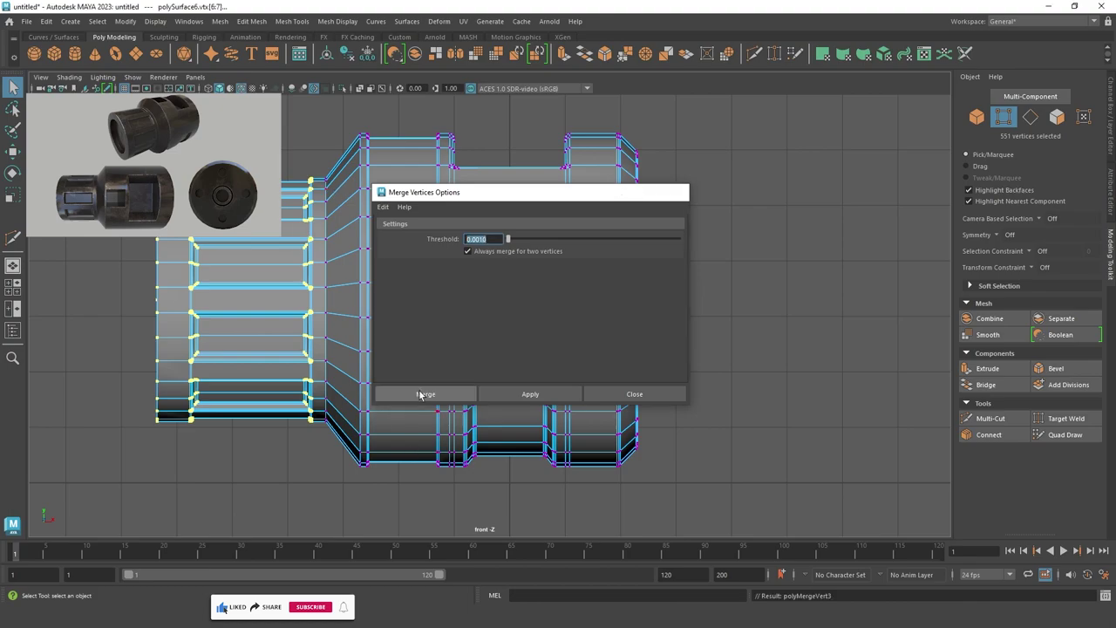
left_click(419, 394)
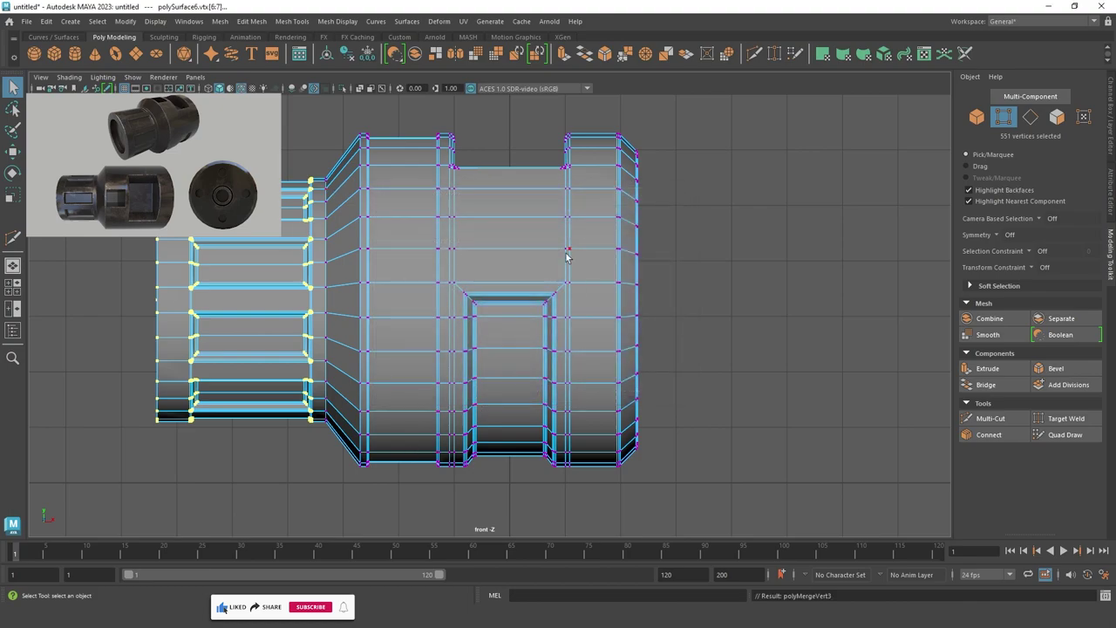
Check the welded muzzle in perspective smooth preview, then zoom in on a front slot.
right_click_drag(399, 229, 640, 398)
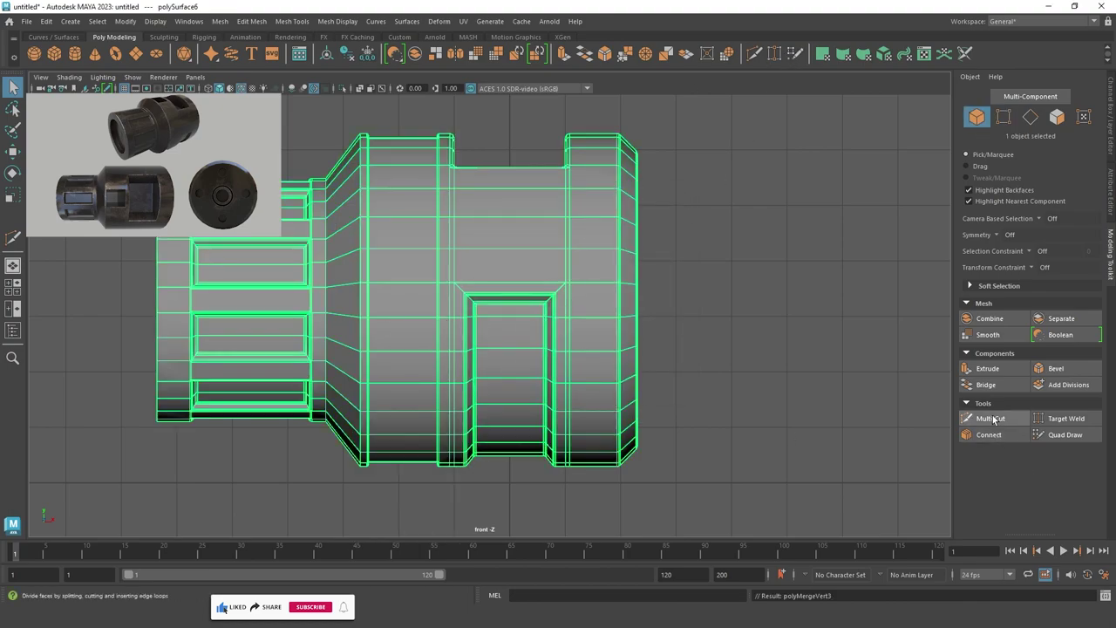
key("3")
key("space")
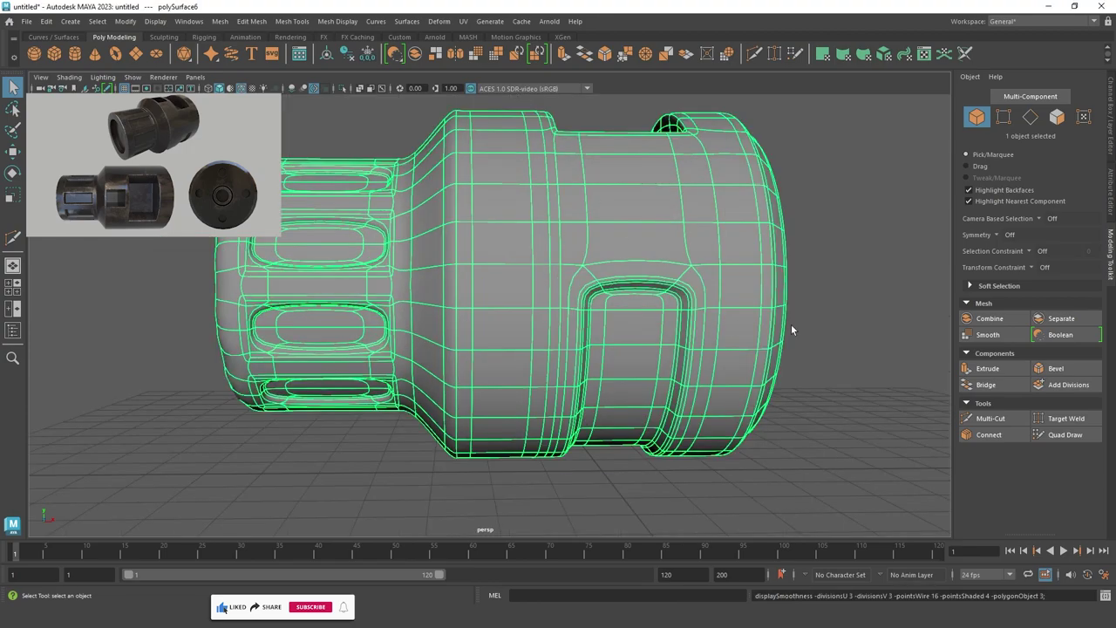
mouse_move(791, 324)
left_mouse_down("alt")
mouse_move(643, 392)
mouse_move(476, 312)
mouse_move(396, 308)
left_mouse_up("alt")
left_click(397, 309)
key("1")
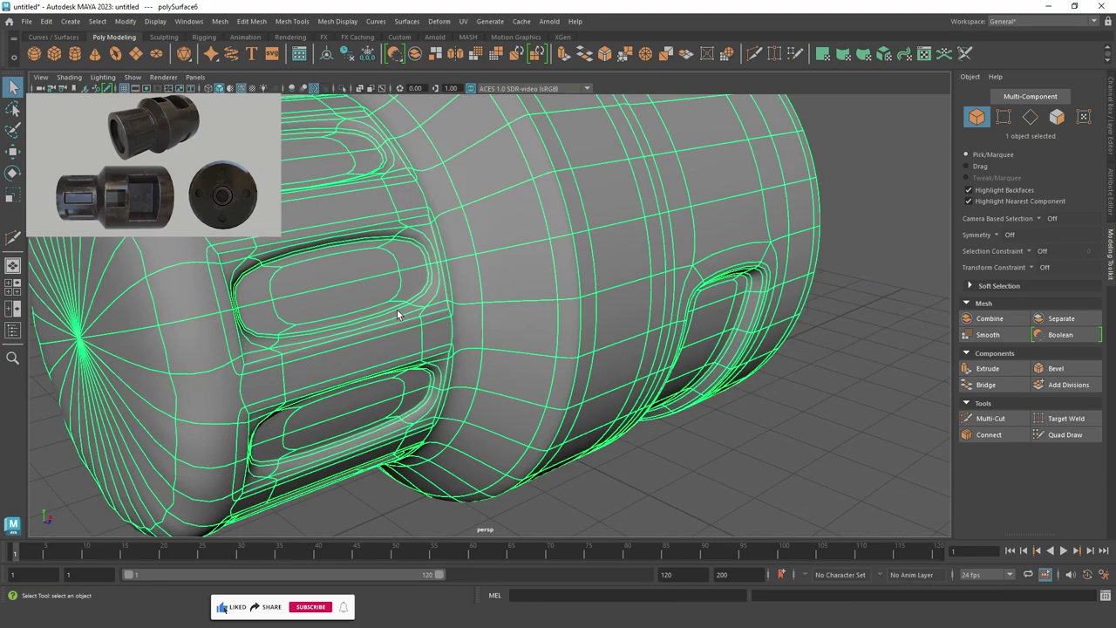
scroll(891, 355, "up", 3)
right_click_drag(433, 336, 928, 406, "alt")
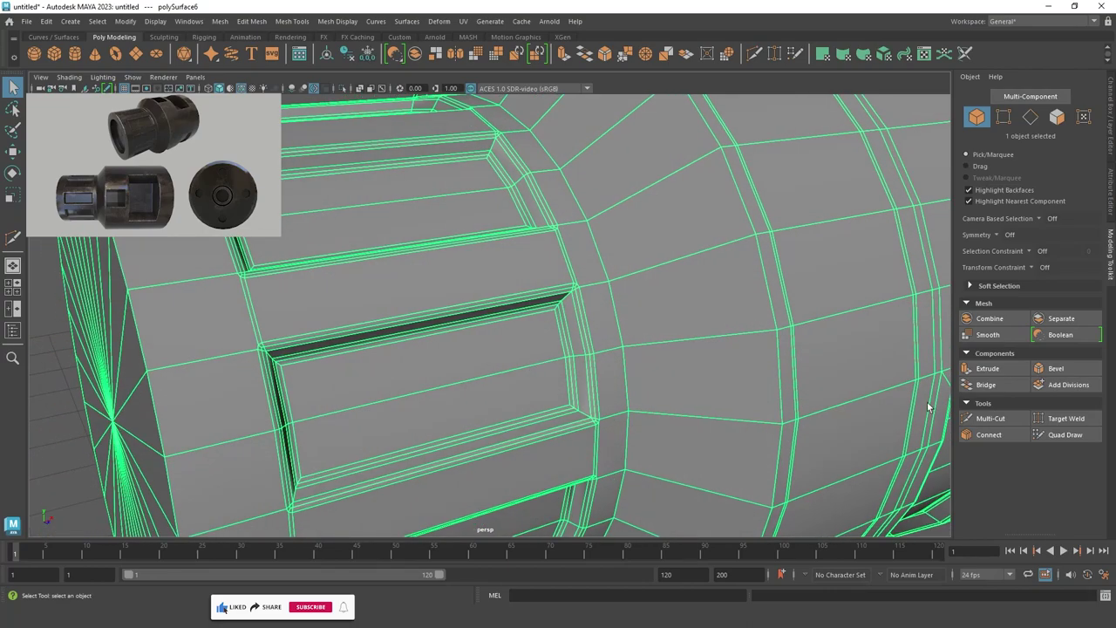
left_click(991, 419)
mouse_move(568, 294)
left_mouse_down("alt")
mouse_move(515, 306)
mouse_move(541, 306)
left_mouse_up("alt")
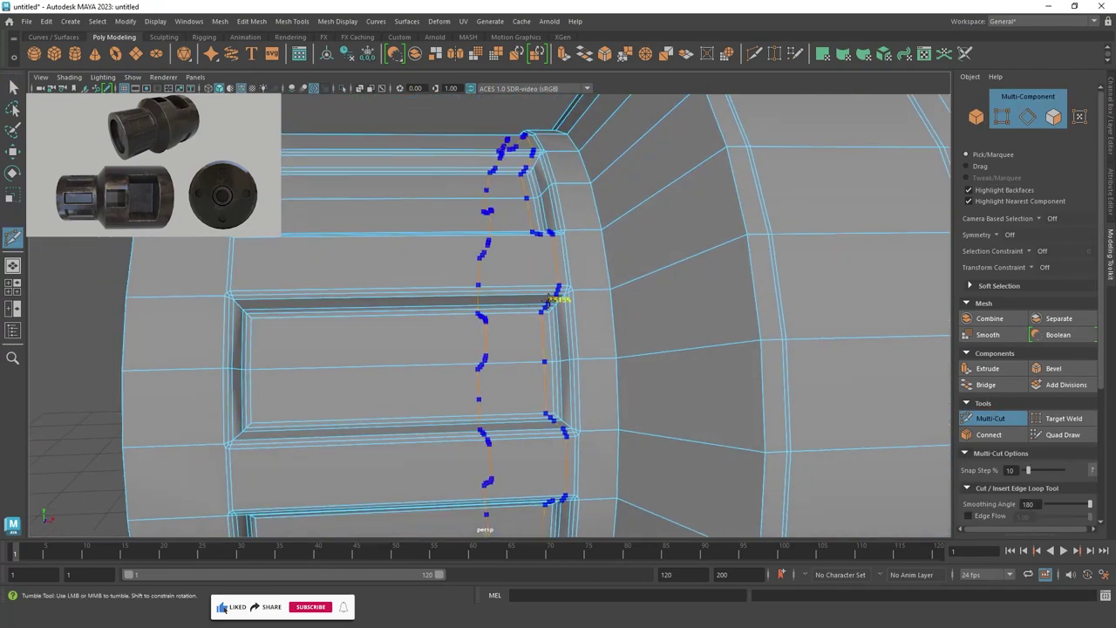
Cut a support edge along the slot floor and check it in smooth preview.
left_click_drag(263, 368, 545, 361)
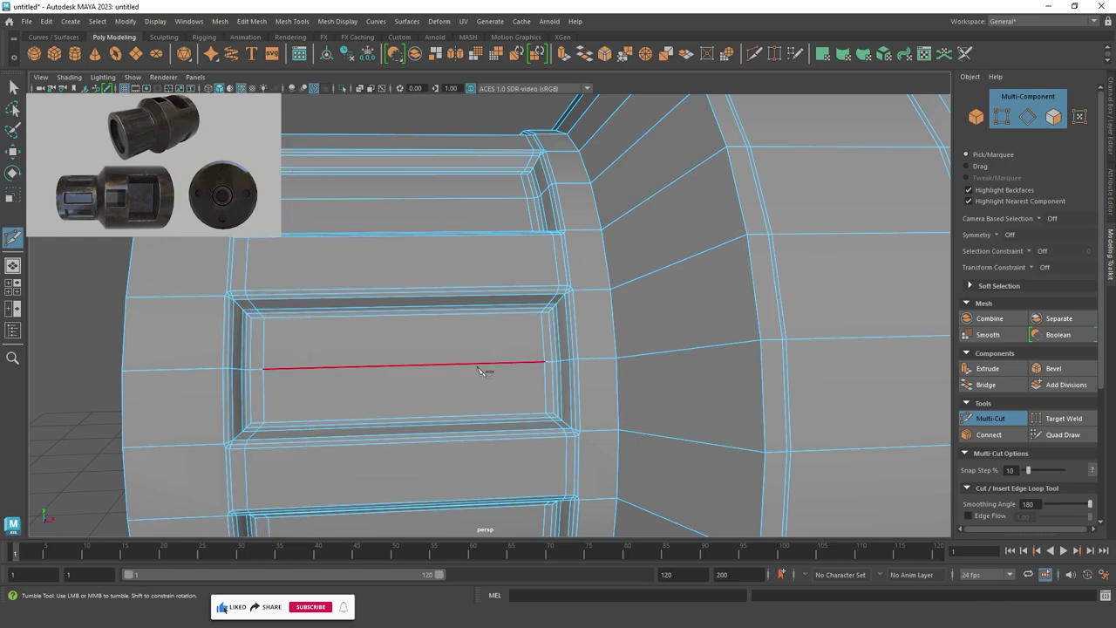
scroll(484, 370, "down", 5)
key("q")
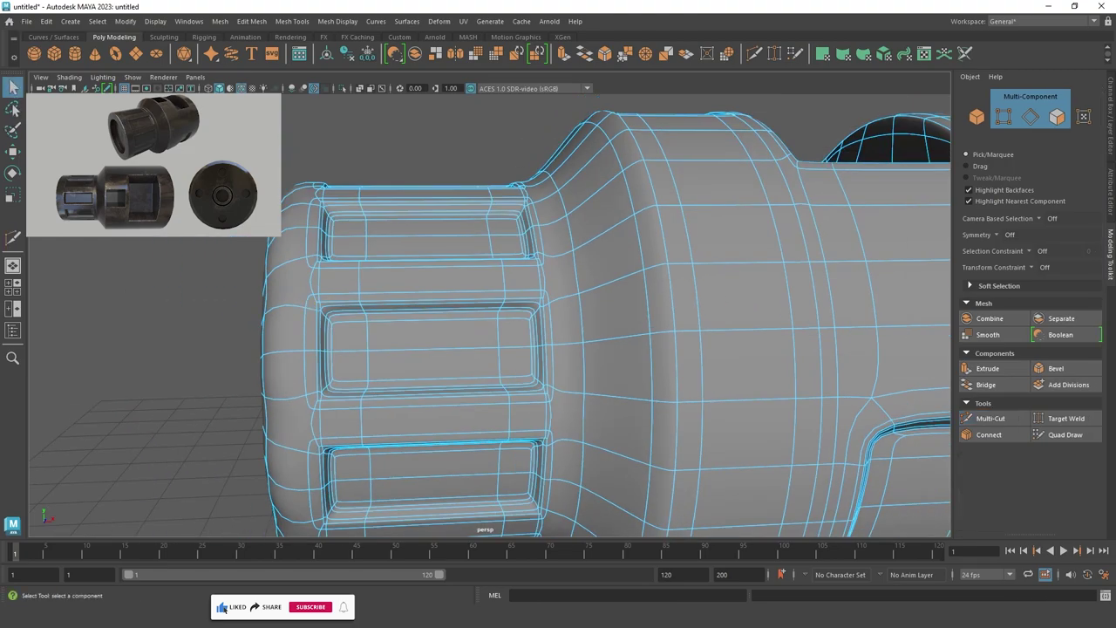
key("F8")
left_click(540, 132)
scroll(386, 250, "down", 3)
scroll(281, 256, "down", 2)
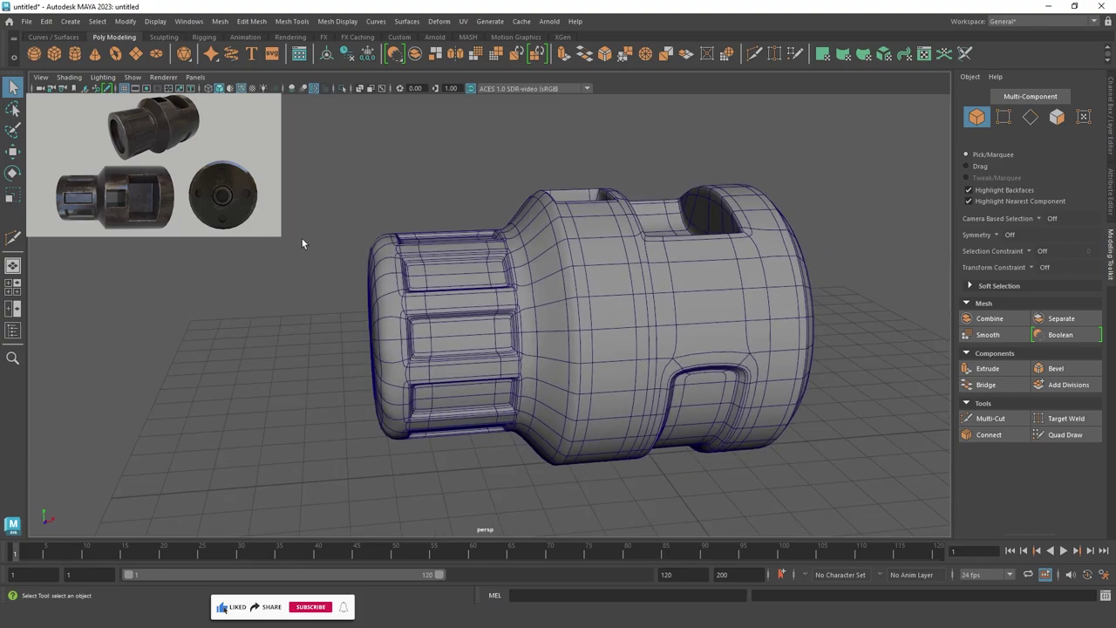
scroll(653, 366, "up", 8)
left_click(612, 298)
key("1")
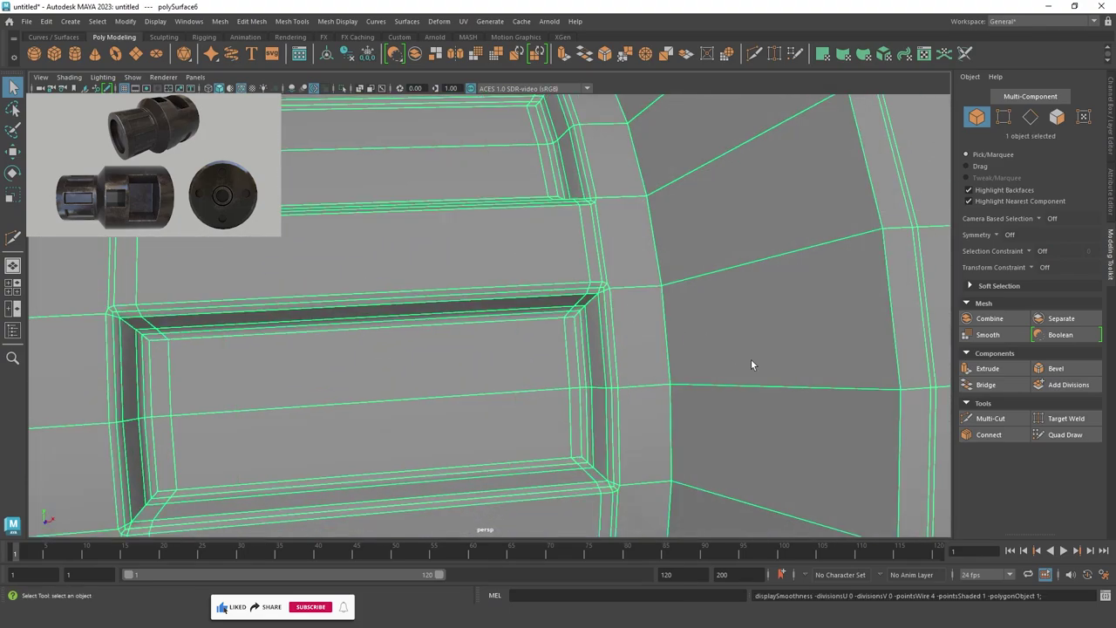
Resume Multi-Cut and frame the front slot edges in the straight-on front view.
left_click(990, 419)
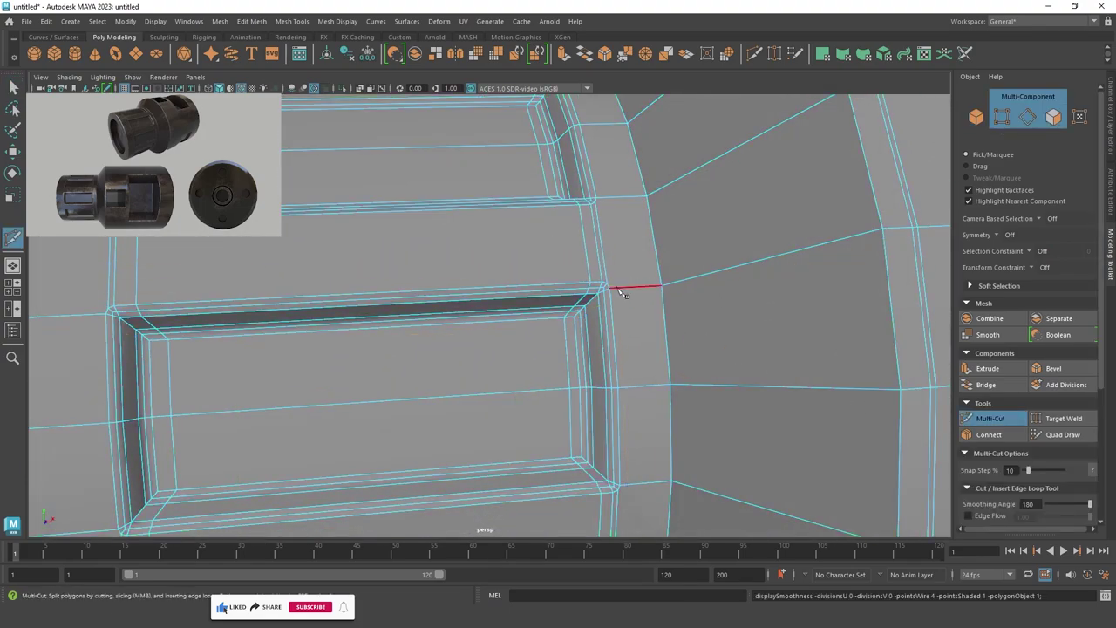
scroll(621, 294, "down", 3)
key("space")
key("space")
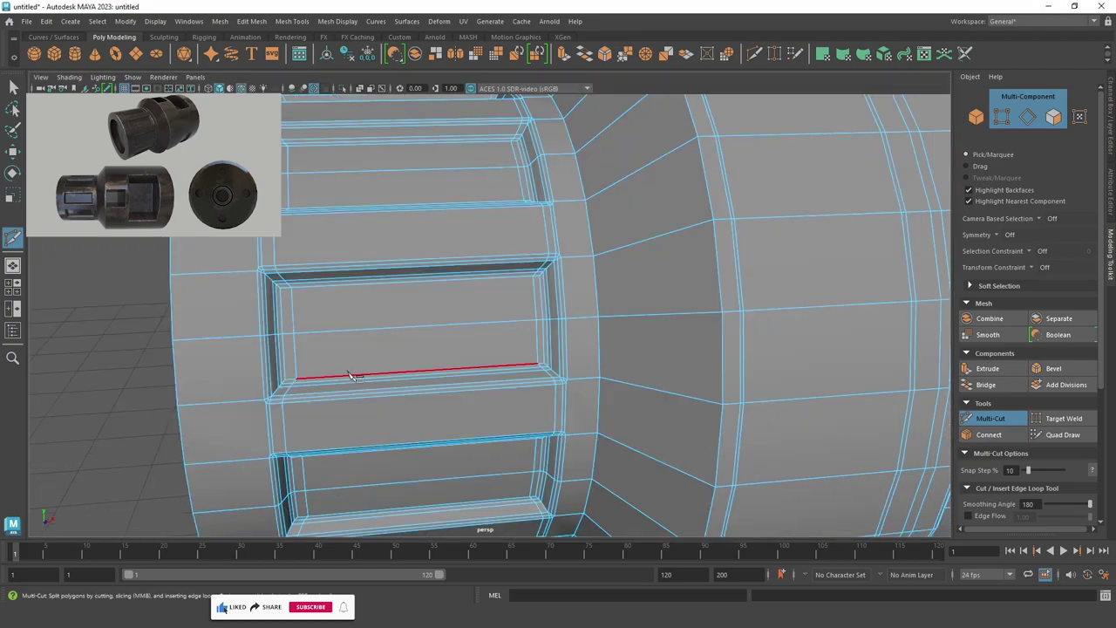
left_click_drag(352, 376, 462, 349)
left_click_drag(448, 399, 303, 265)
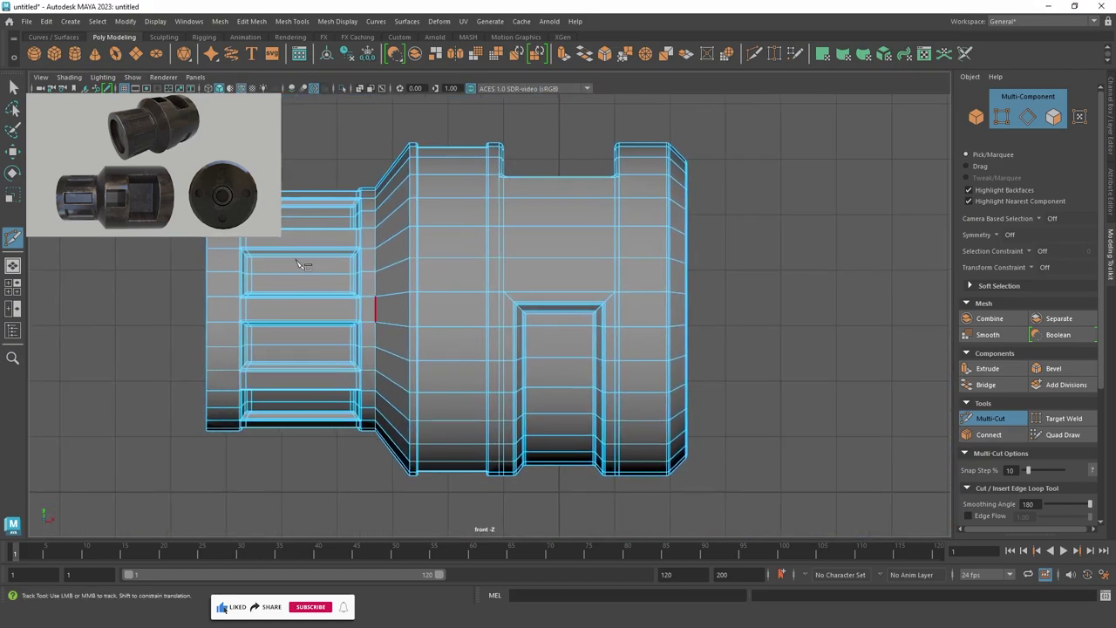
right_click_drag(303, 265, 332, 196, "alt")
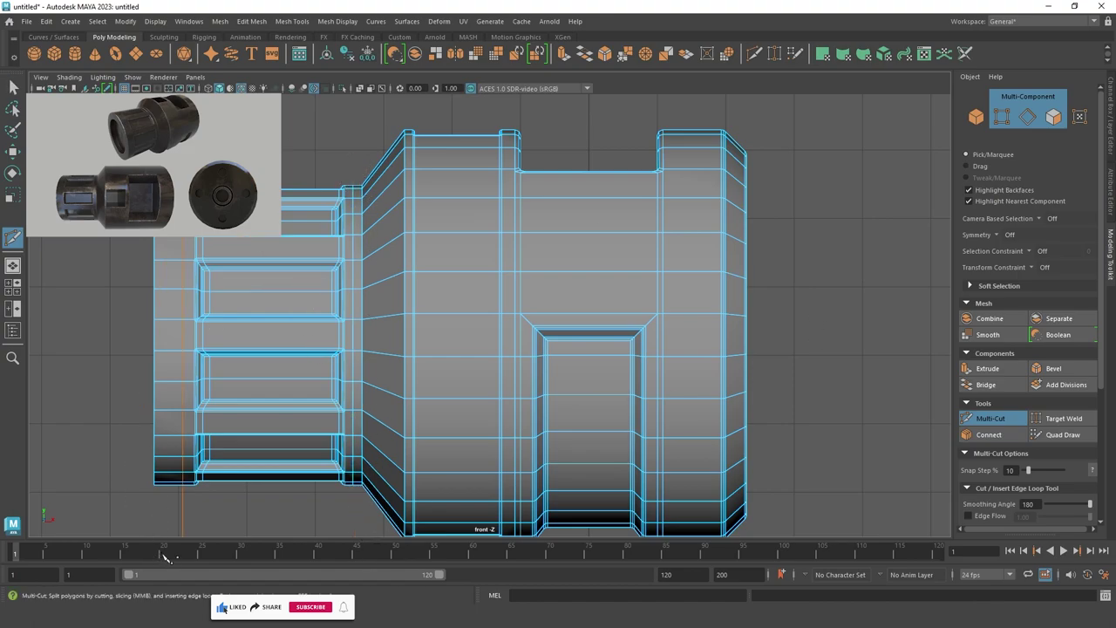
scroll(236, 302, "up", 5)
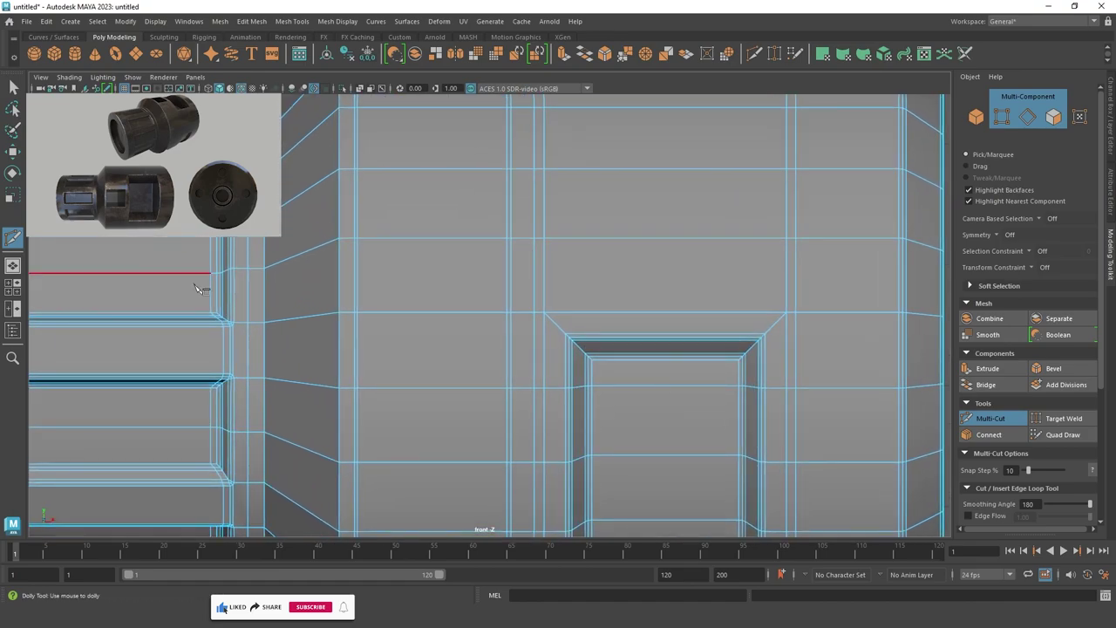
middle_click_drag(200, 287, 456, 444, "alt")
mouse_move(457, 444)
right_mouse_down("alt")
mouse_move(436, 320)
mouse_move(386, 212)
mouse_move(12, 84)
right_mouse_up("alt")
left_click(12, 86)
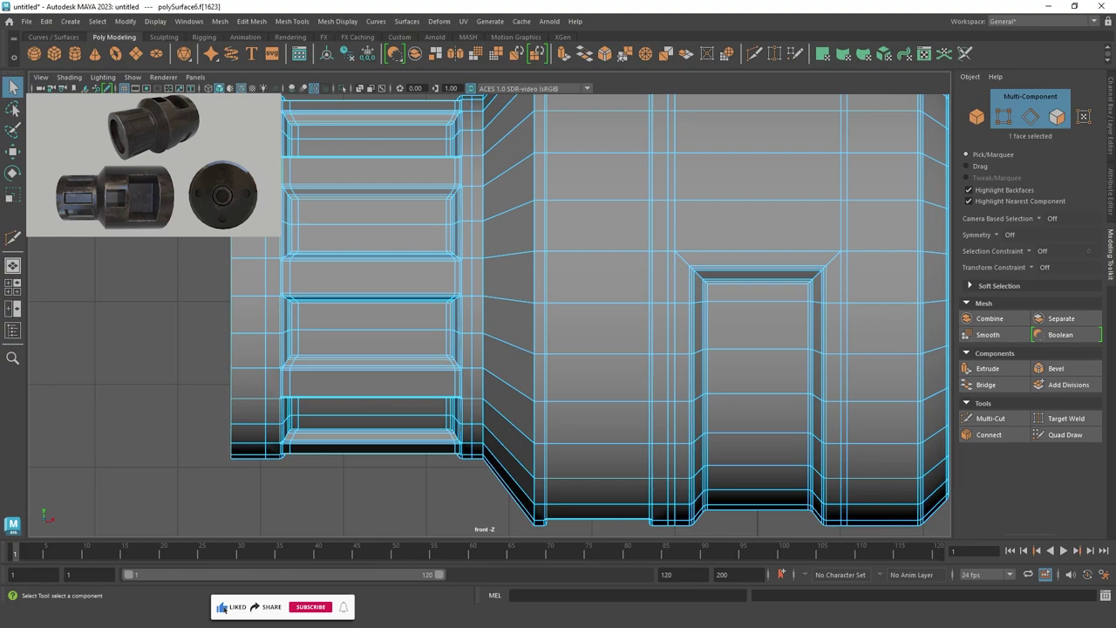
key("F8")
key("F11")
key("r")
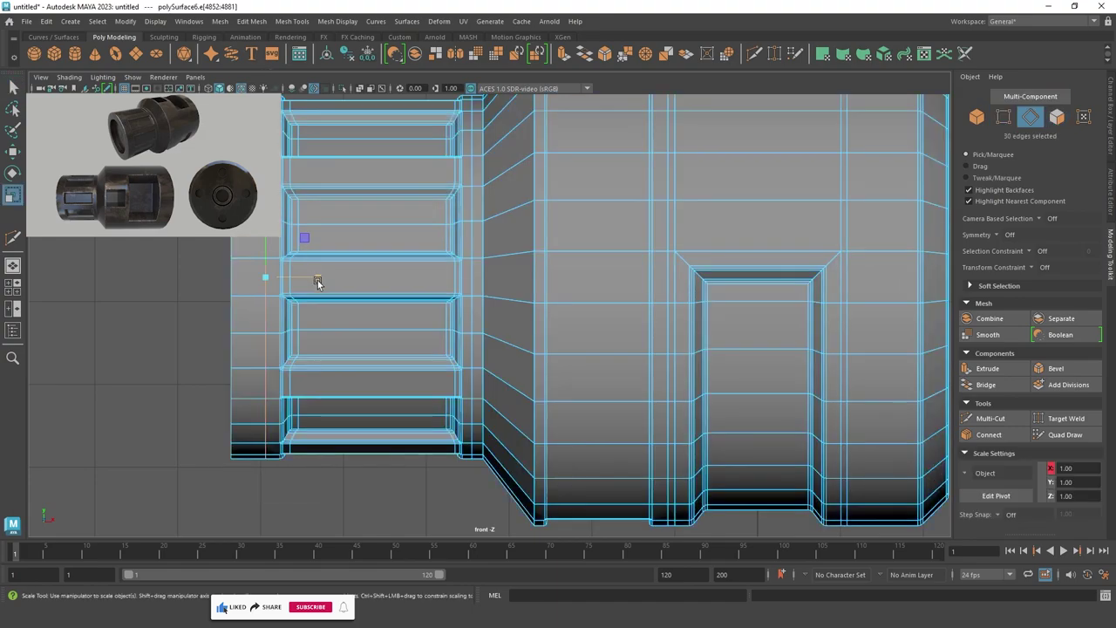
key("w")
left_click_drag(267, 277, 303, 282)
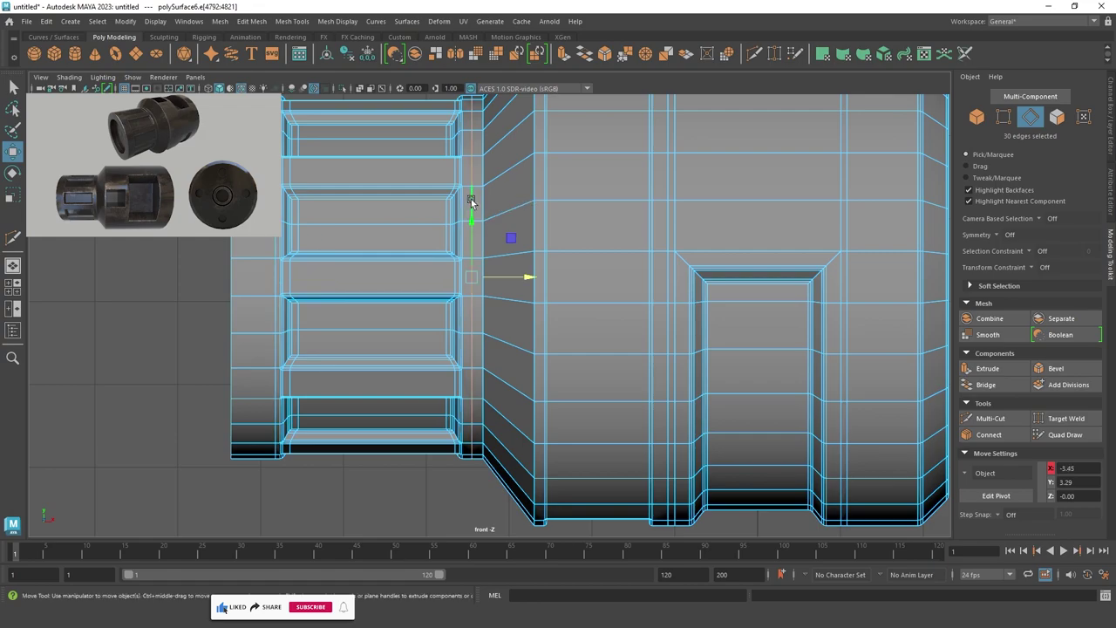
key("r")
key("w")
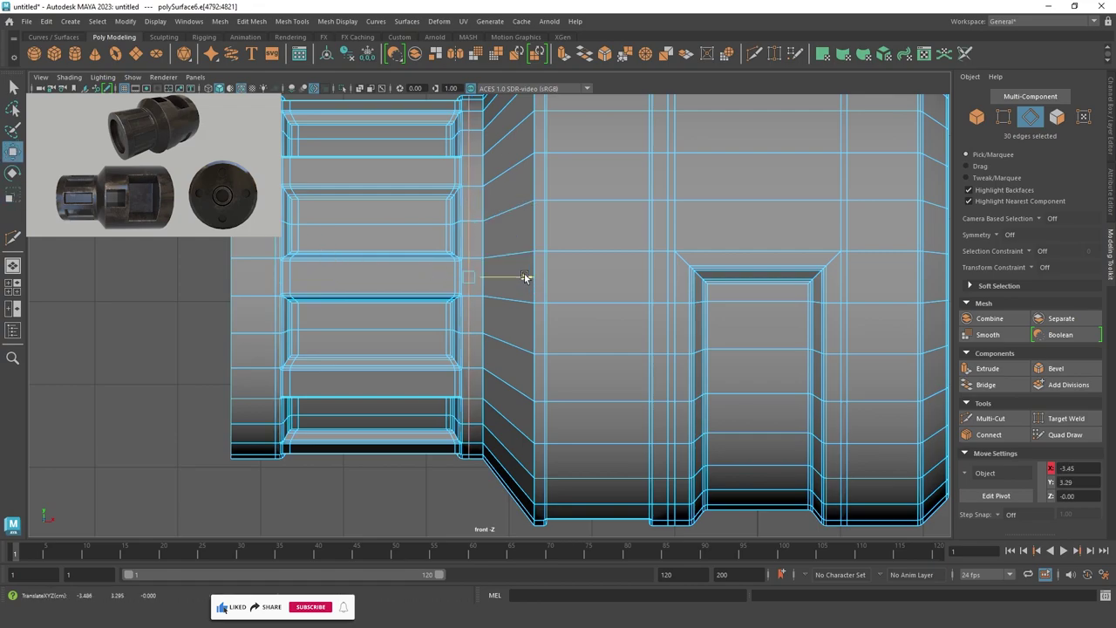
mouse_move(522, 273)
left_mouse_down()
mouse_move(503, 220)
mouse_move(373, 389)
mouse_move(392, 349)
mouse_move(660, 309)
mouse_move(490, 190)
mouse_move(520, 289)
mouse_move(515, 242)
mouse_move(296, 317)
mouse_move(213, 387)
mouse_move(401, 277)
mouse_move(437, 326)
mouse_move(458, 216)
mouse_move(518, 312)
mouse_move(472, 276)
mouse_move(285, 230)
mouse_move(287, 166)
left_mouse_up()
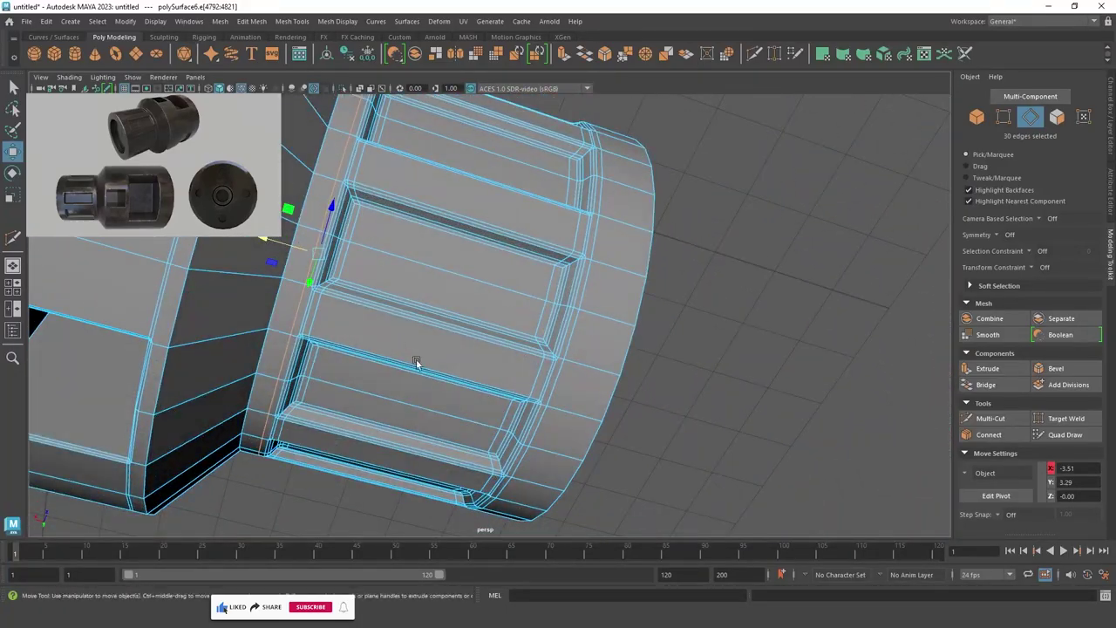
mouse_move(416, 363)
left_mouse_down("alt")
mouse_move(568, 294)
mouse_move(364, 274)
mouse_move(342, 183)
mouse_move(502, 269)
left_mouse_up("alt")
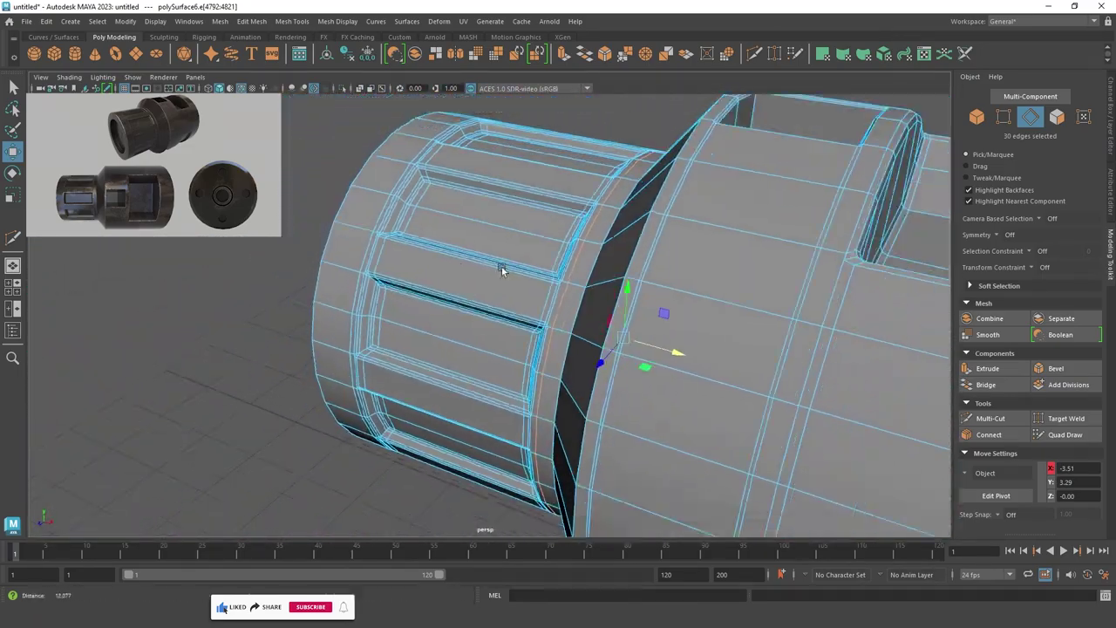
scroll(502, 269, "down", 5)
right_click_drag(466, 224, 524, 209)
mouse_move(505, 267)
left_mouse_down("alt")
mouse_move(589, 275)
mouse_move(657, 324)
mouse_move(847, 334)
mouse_move(528, 277)
left_mouse_up("alt")
left_click(529, 276)
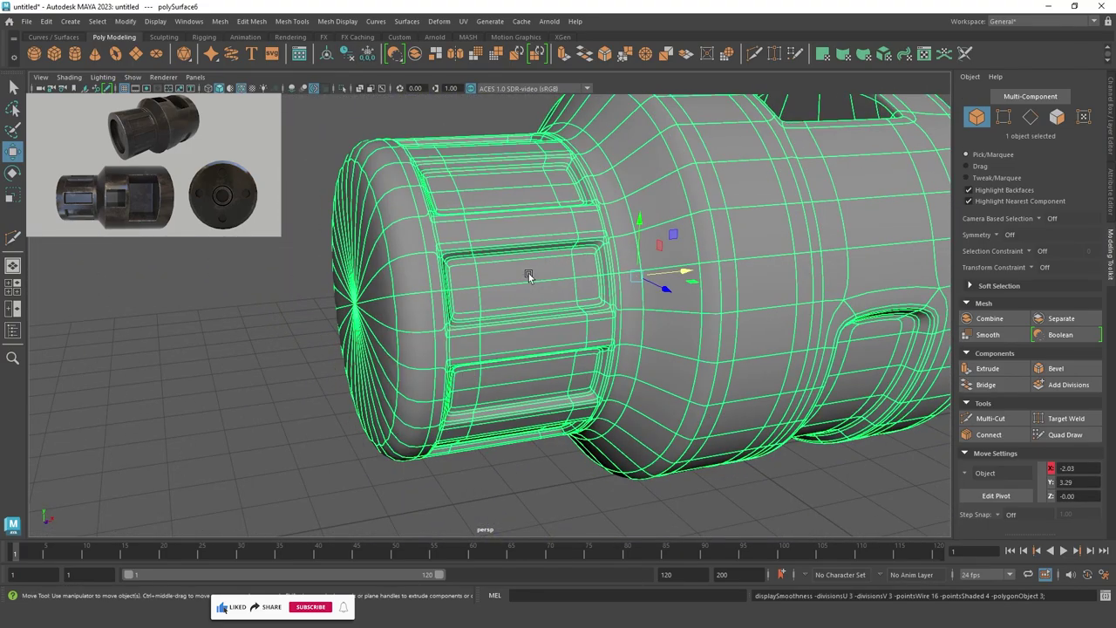
left_click(235, 285)
scroll(300, 301, "down", 3)
key("3")
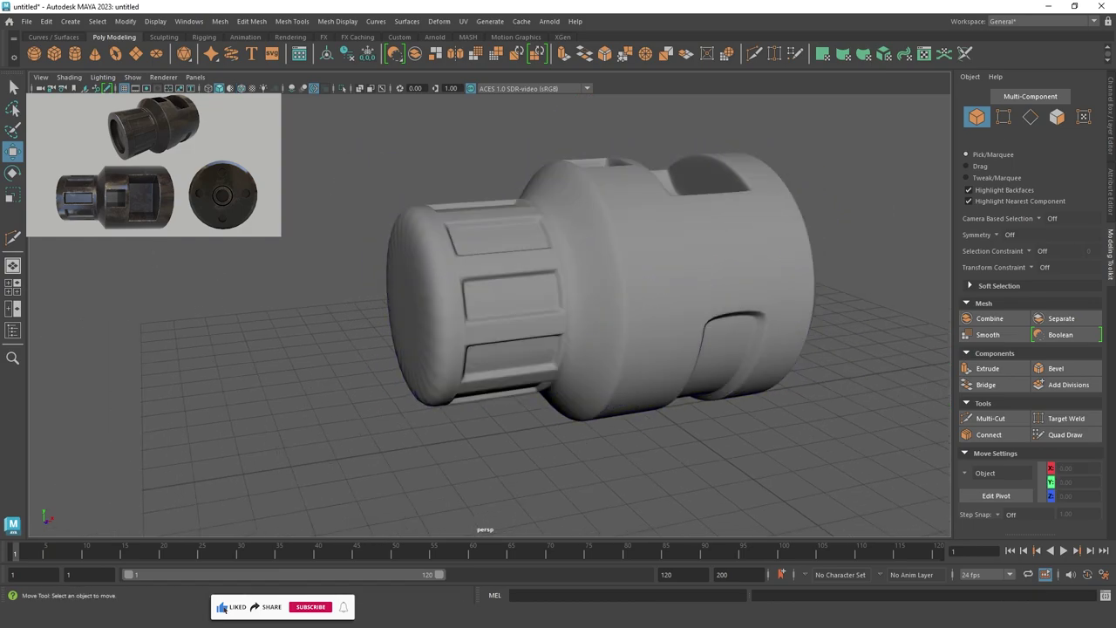
mouse_move(314, 218)
left_mouse_down("alt")
mouse_move(343, 184)
mouse_move(319, 212)
mouse_move(324, 249)
mouse_move(448, 232)
mouse_move(729, 294)
mouse_move(353, 268)
mouse_move(374, 303)
mouse_move(507, 256)
mouse_move(392, 218)
left_mouse_up("alt")
scroll(352, 269, "down", 3)
scroll(375, 303, "up", 5)
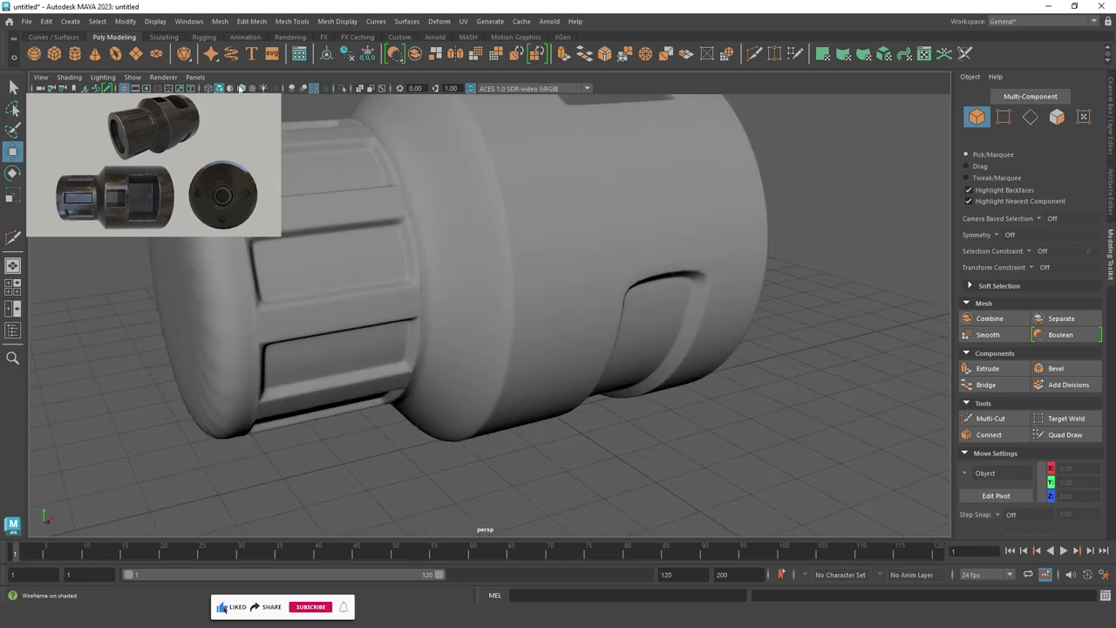
left_click(241, 89)
left_click(339, 237)
mouse_move(338, 237)
left_mouse_down("alt")
mouse_move(420, 239)
mouse_move(261, 245)
left_mouse_up("alt")
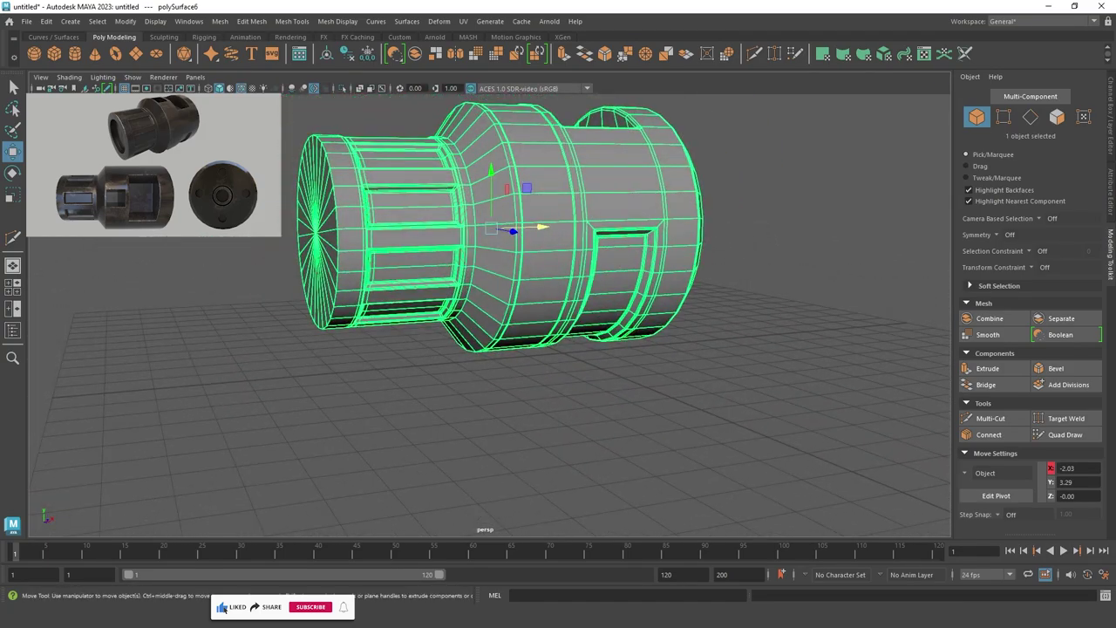
Box-select the muzzle's end-cap faces from the front view.
right_click_drag(301, 205, 301, 244)
left_click(410, 295)
left_click_drag(418, 294, 306, 386, "alt")
key("space")
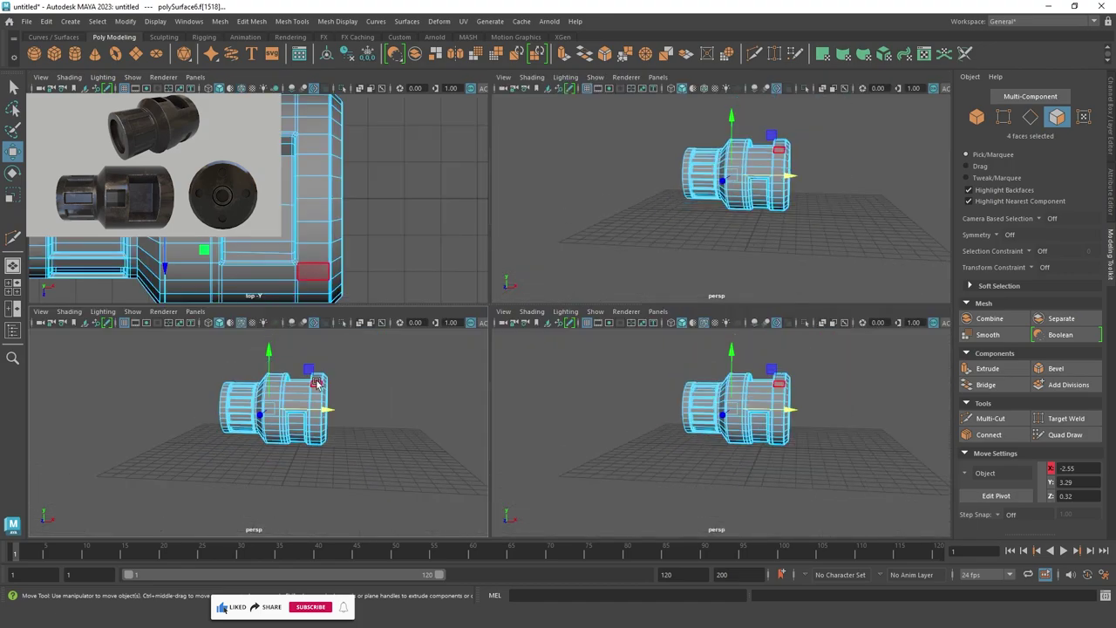
key("space")
scroll(312, 323, "down", 3)
mouse_move(254, 164)
left_mouse_down()
mouse_move(794, 465)
mouse_move(383, 119)
left_mouse_up()
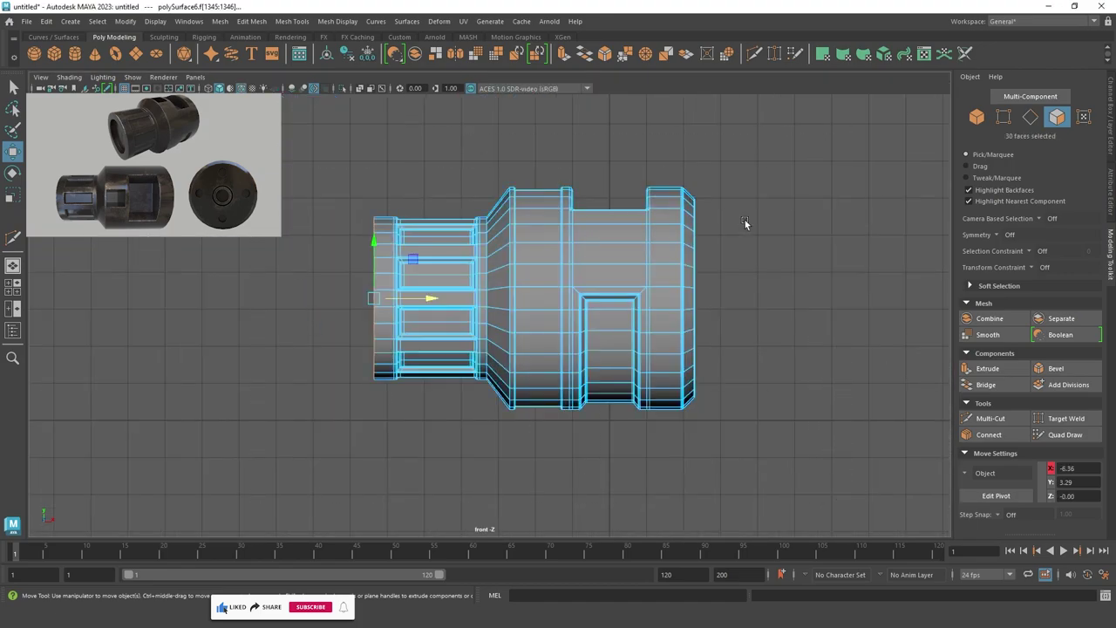
key("space")
mouse_move(723, 272)
left_mouse_down("alt")
mouse_move(858, 277)
mouse_move(601, 345)
left_mouse_up("alt")
scroll(534, 307, "up", 2)
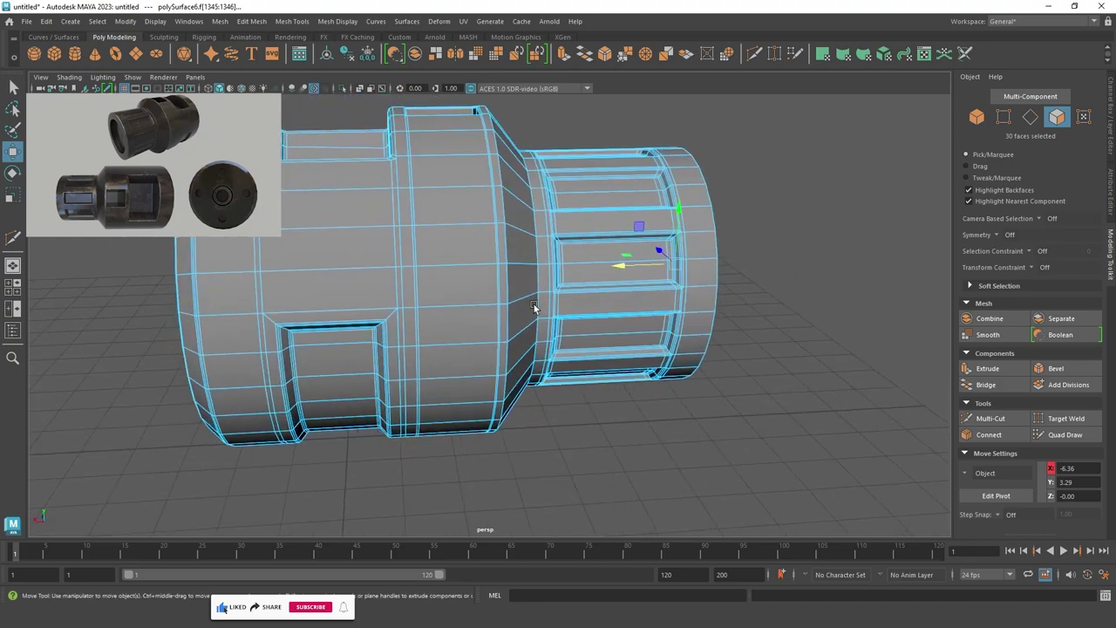
left_click_drag(534, 307, 371, 322, "alt")
Extrude the end cap, scale it into an inner ring, extrude again and bevel the rim with 2 segments.
key("ctrl+e")
key("r")
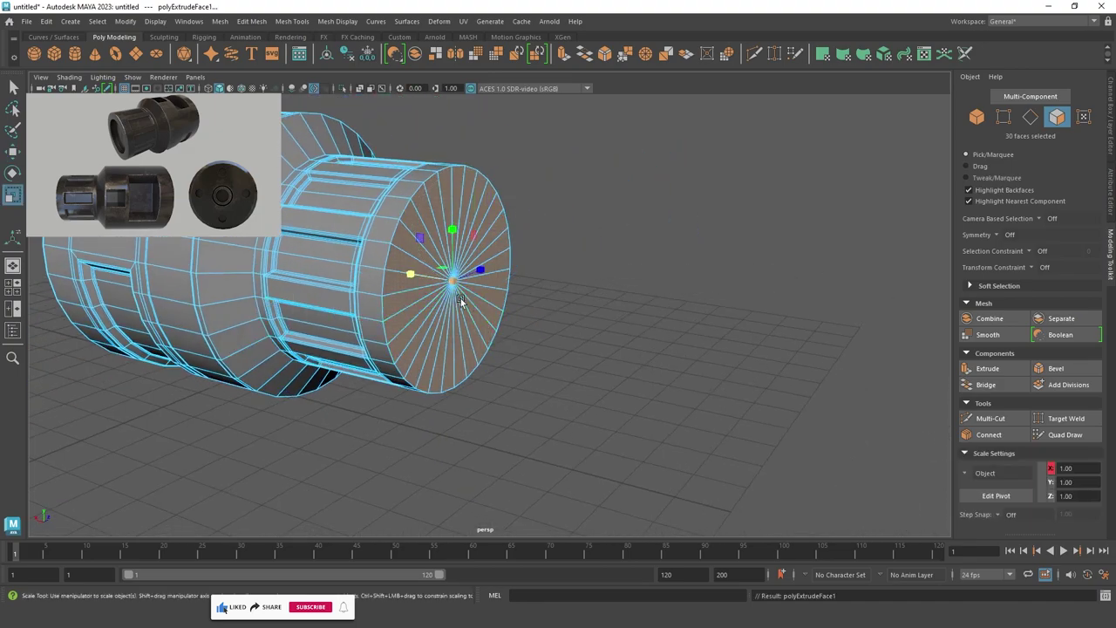
mouse_move(453, 281)
left_mouse_down()
mouse_move(410, 260)
mouse_move(427, 272)
left_mouse_up()
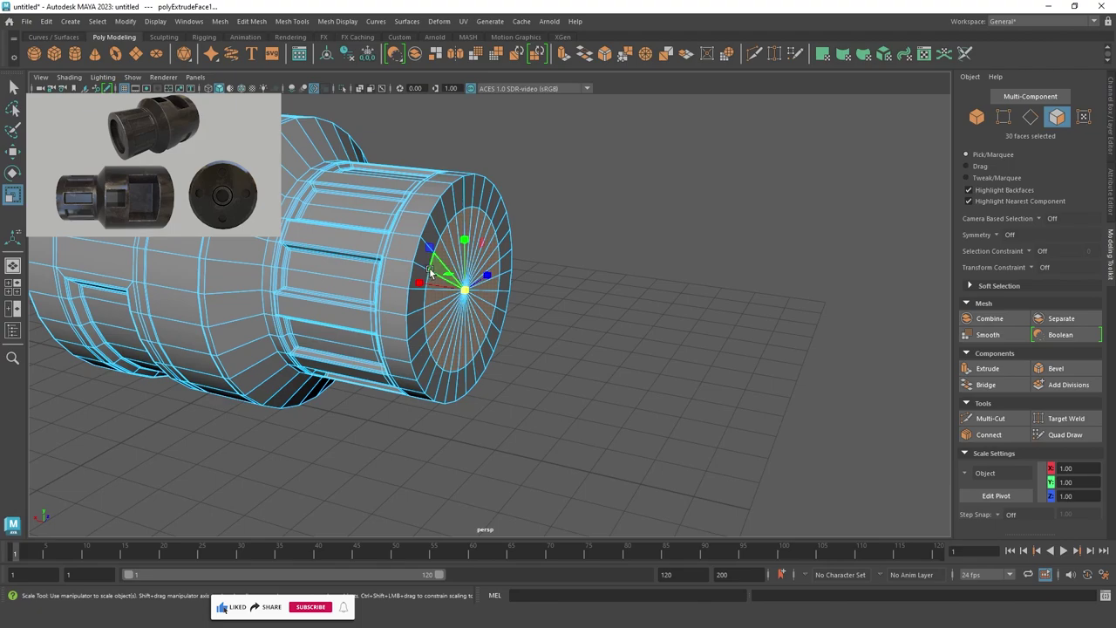
key("ctrl+e")
key("w")
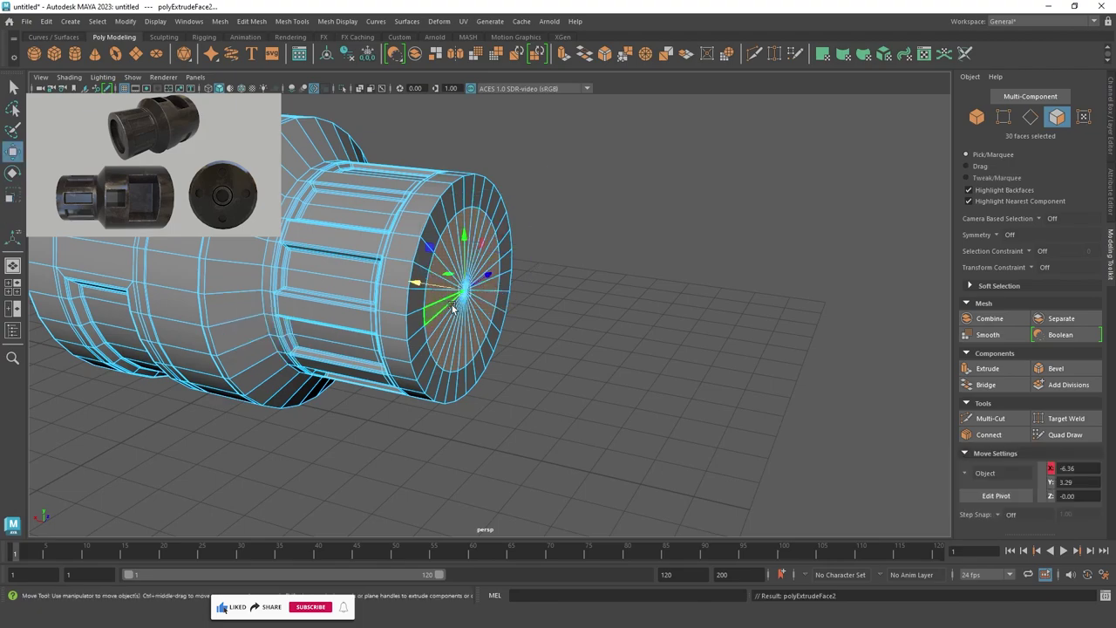
mouse_move(516, 341)
left_mouse_down("alt")
mouse_move(442, 368)
mouse_move(415, 354)
mouse_move(512, 344)
left_mouse_up("alt")
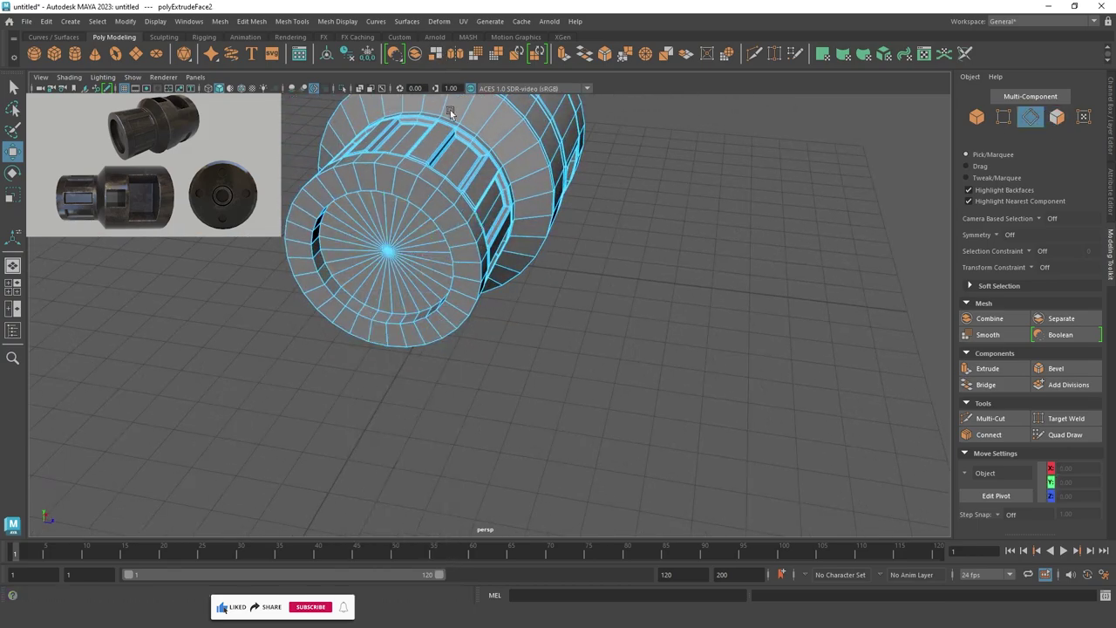
mouse_move(467, 236)
left_mouse_down("alt")
mouse_move(568, 213)
mouse_move(468, 261)
left_mouse_up("alt")
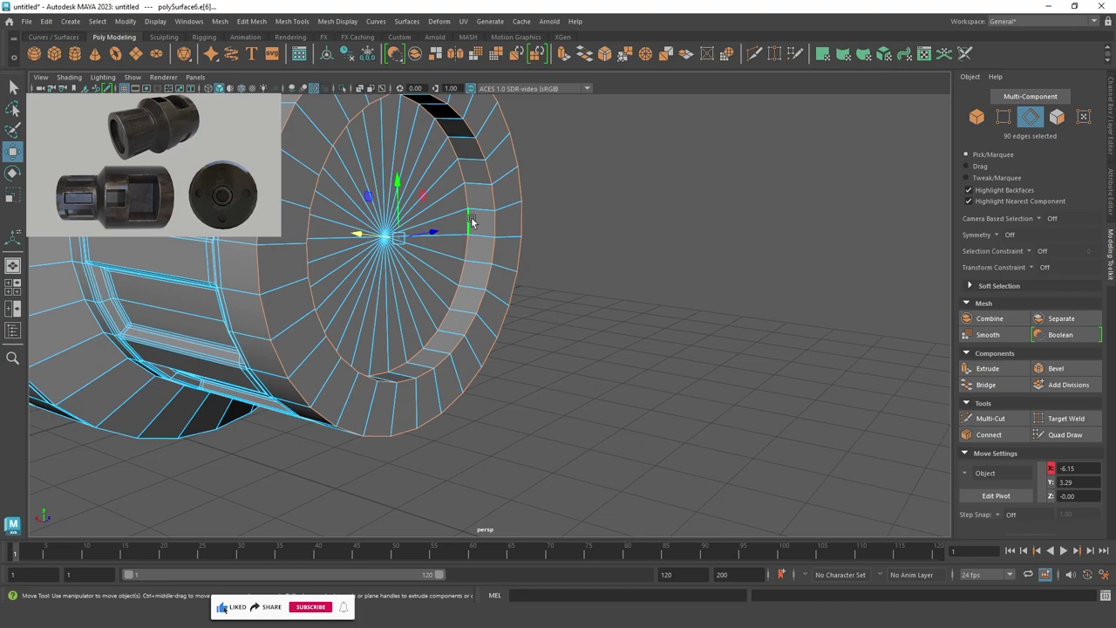
key("ctrl+b")
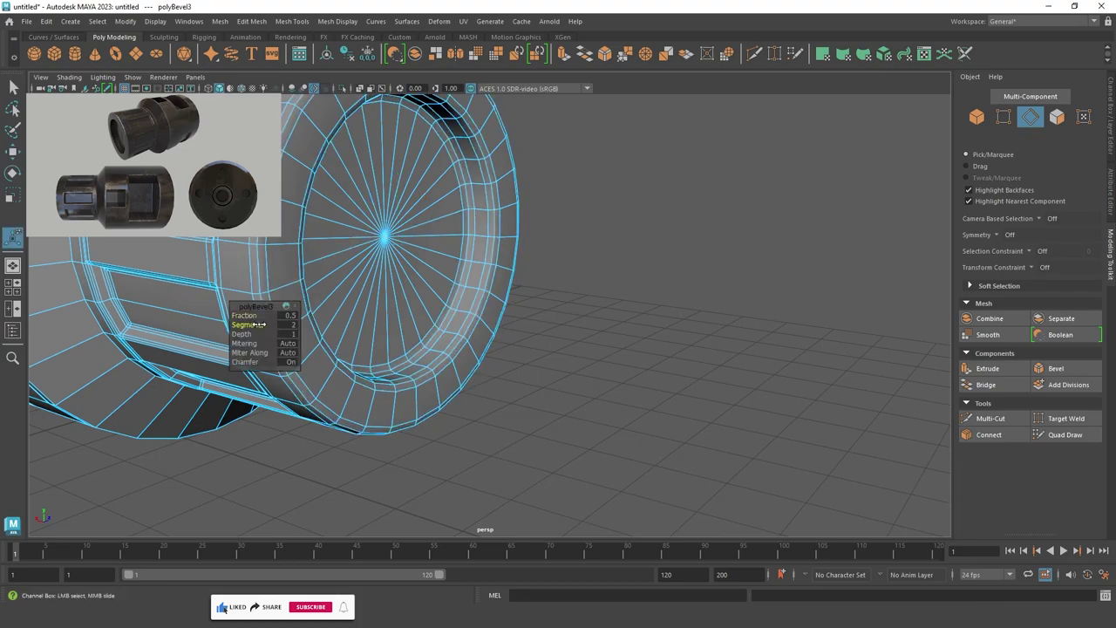
Deselect the mesh and orbit around to inspect the bevelled end cap and its holes.
left_click_drag(561, 252, 345, 235, "alt")
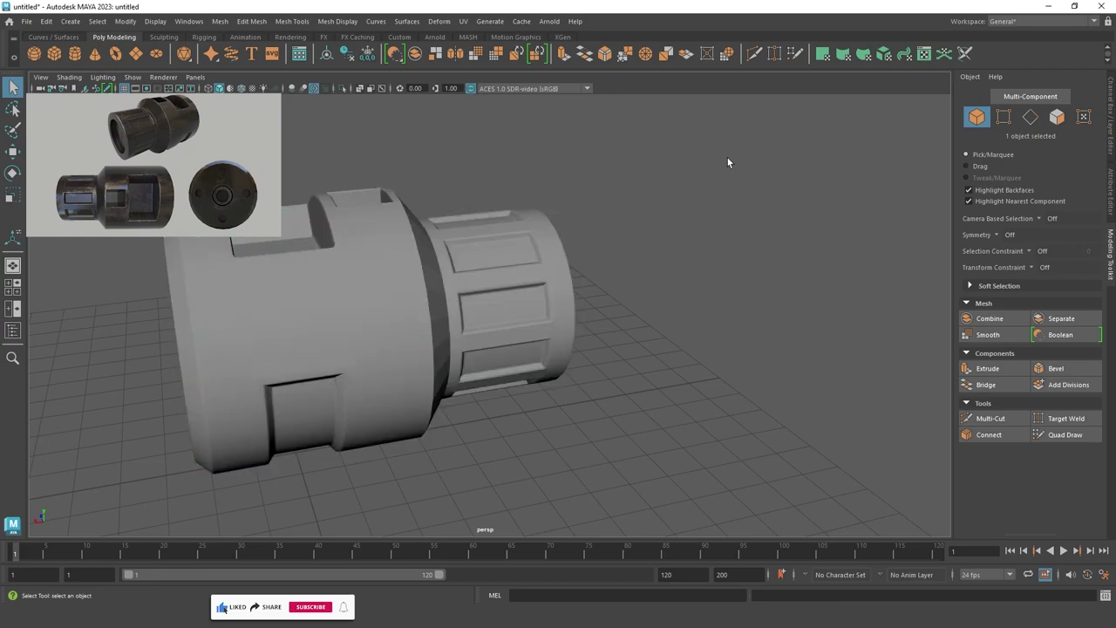
left_click_drag(727, 161, 404, 220, "alt")
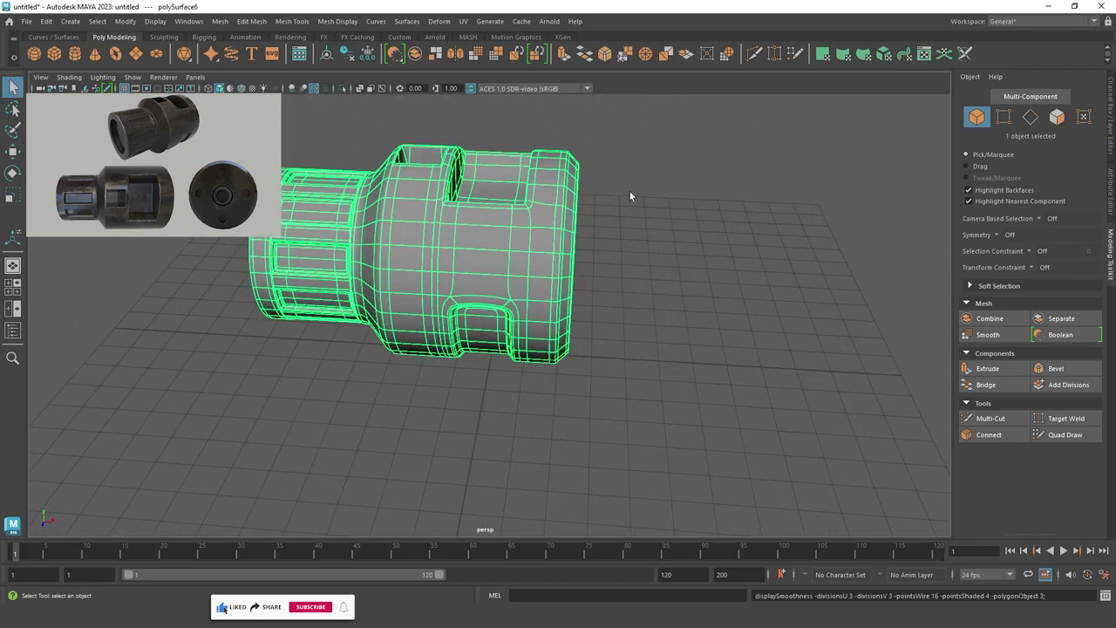
left_click(629, 191)
mouse_move(626, 229)
left_mouse_down("alt")
mouse_move(649, 196)
mouse_move(633, 239)
mouse_move(504, 198)
mouse_move(611, 299)
mouse_move(369, 249)
mouse_move(146, 313)
mouse_move(137, 262)
left_mouse_up("alt")
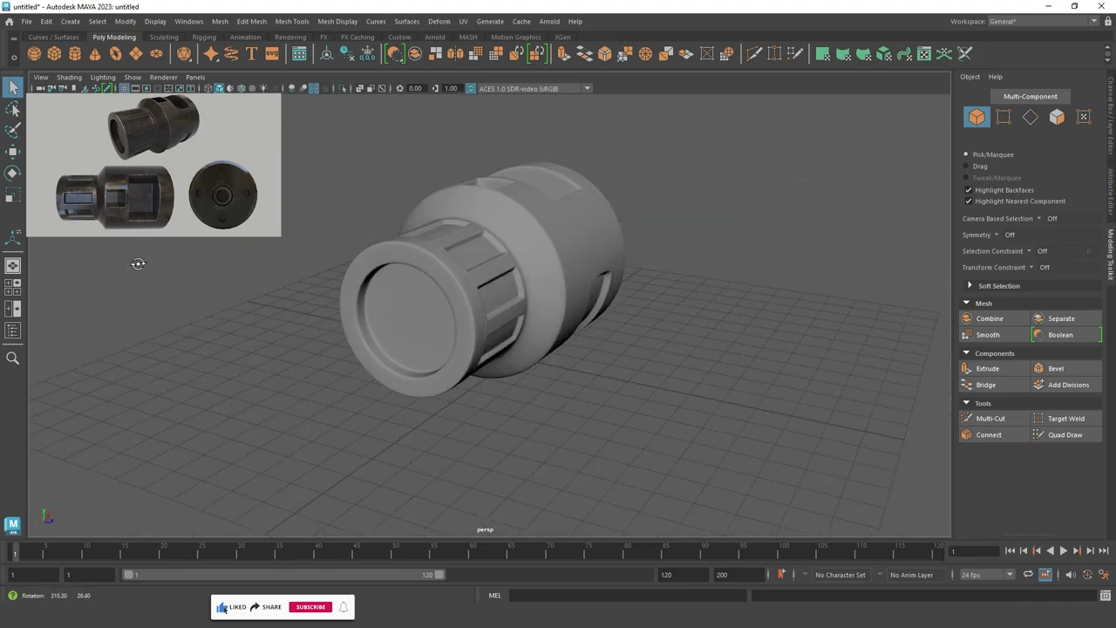
mouse_move(404, 171)
left_mouse_down("alt")
mouse_move(349, 175)
mouse_move(672, 179)
left_mouse_up("alt")
right_click_drag(673, 180, 603, 282, "alt")
mouse_move(602, 282)
left_mouse_down("alt")
mouse_move(530, 249)
mouse_move(748, 280)
left_mouse_up("alt")
right_click_drag(747, 279, 488, 253, "alt")
mouse_move(489, 253)
left_mouse_down("alt")
mouse_move(621, 246)
mouse_move(690, 259)
mouse_move(681, 311)
mouse_move(472, 279)
mouse_move(306, 182)
left_mouse_up("alt")
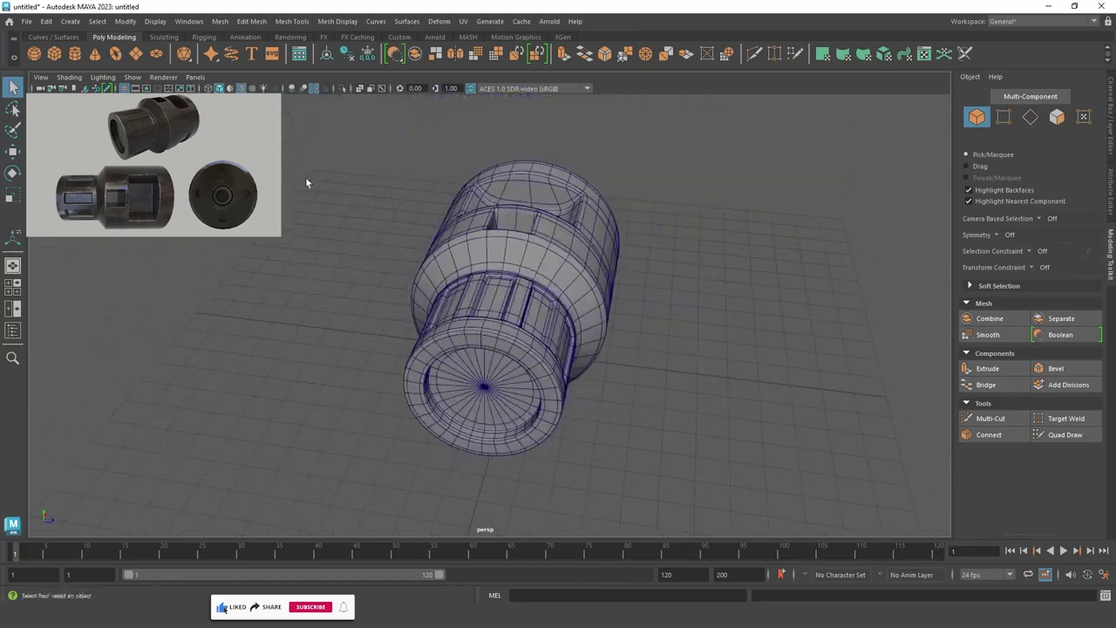
scroll(392, 179, "up", 5)
scroll(559, 275, "up", 5)
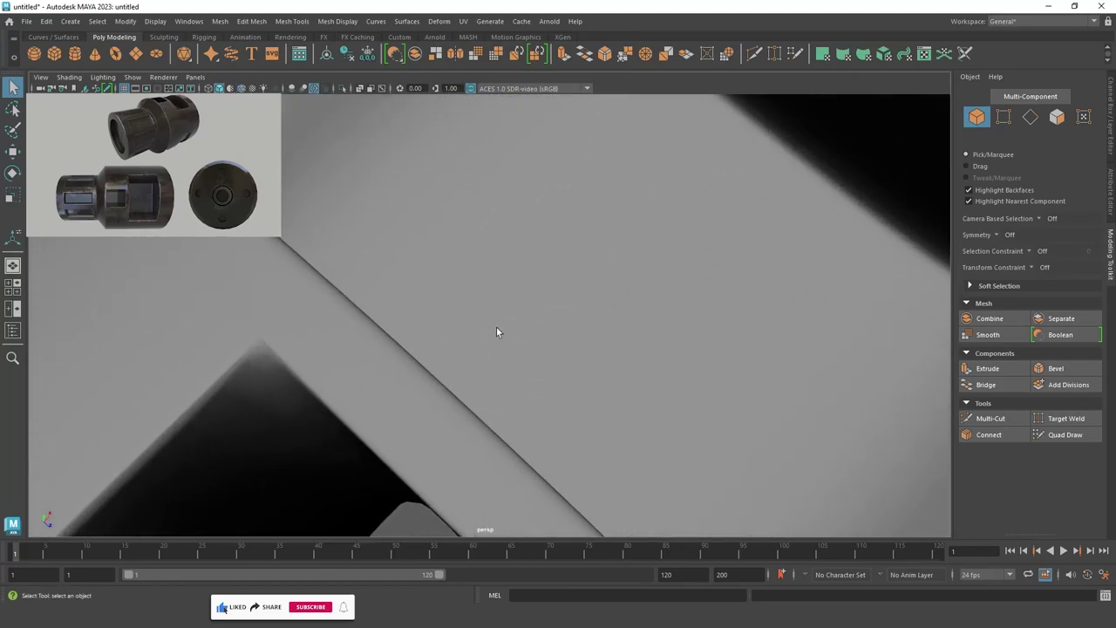
scroll(389, 341, "down", 5)
scroll(442, 264, "up", 3)
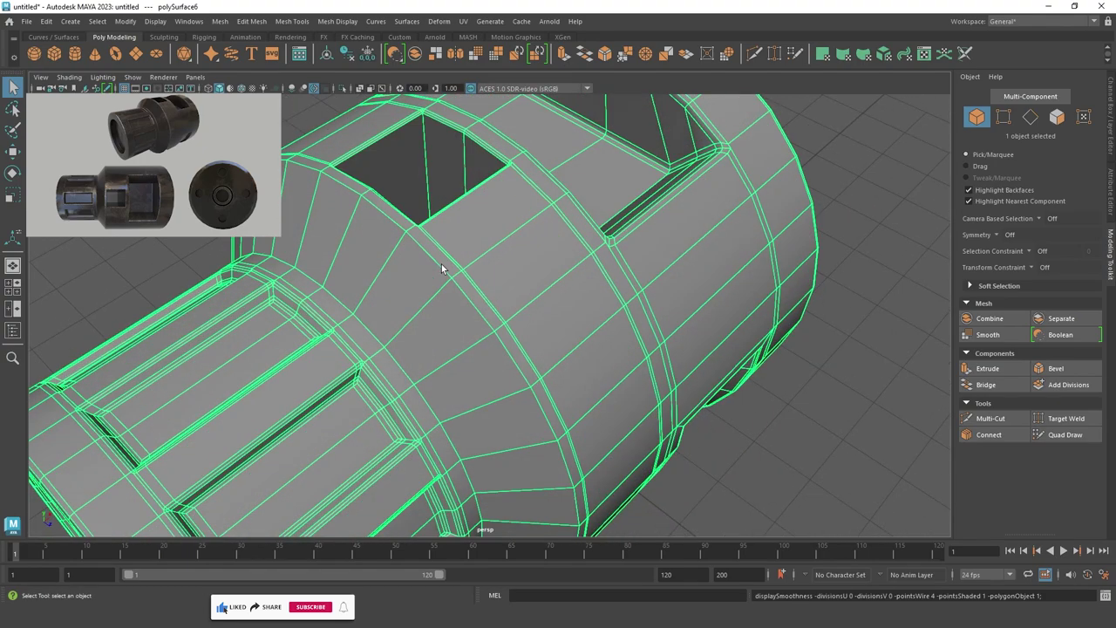
Orbit and zoom around the slotted body and the mesh underside.
middle_click_drag(441, 264, 442, 211, "alt")
left_click_drag(442, 211, 488, 291, "alt")
scroll(625, 382, "up", 5)
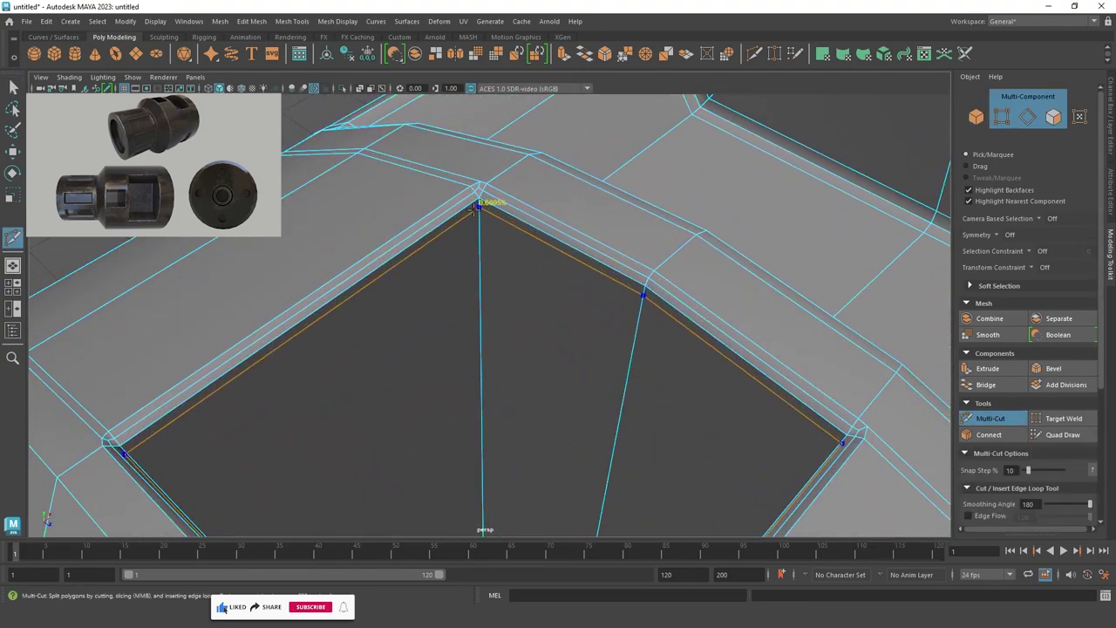
scroll(708, 297, "down", 5)
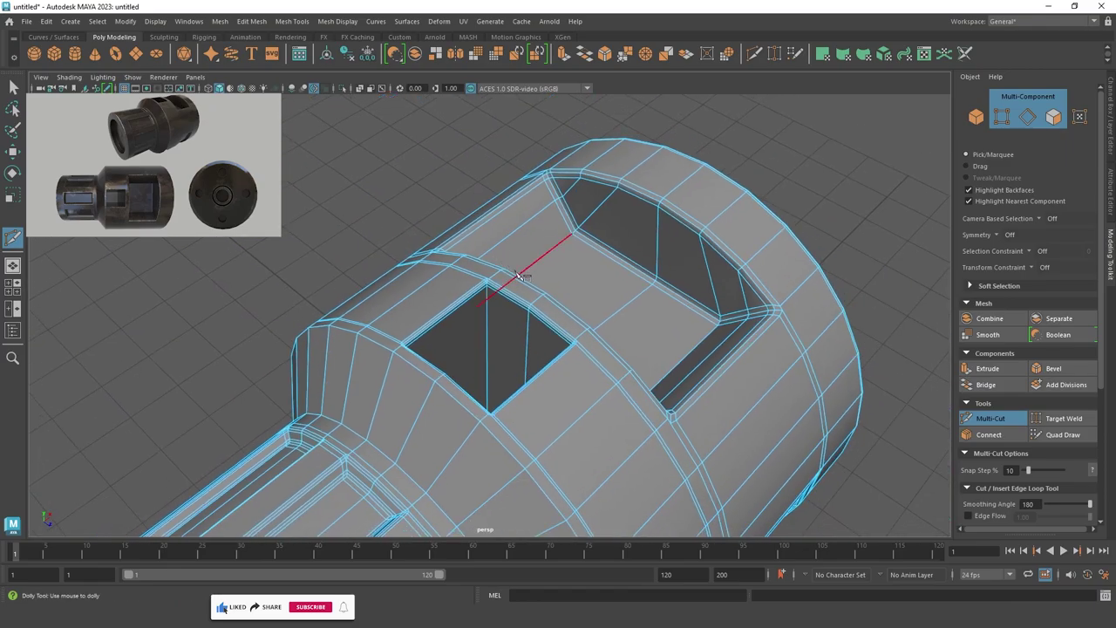
mouse_move(541, 253)
left_mouse_down("alt")
mouse_move(498, 237)
mouse_move(511, 192)
left_mouse_up("alt")
scroll(610, 294, "up", 5)
right_click_drag(608, 292, 695, 287, "alt")
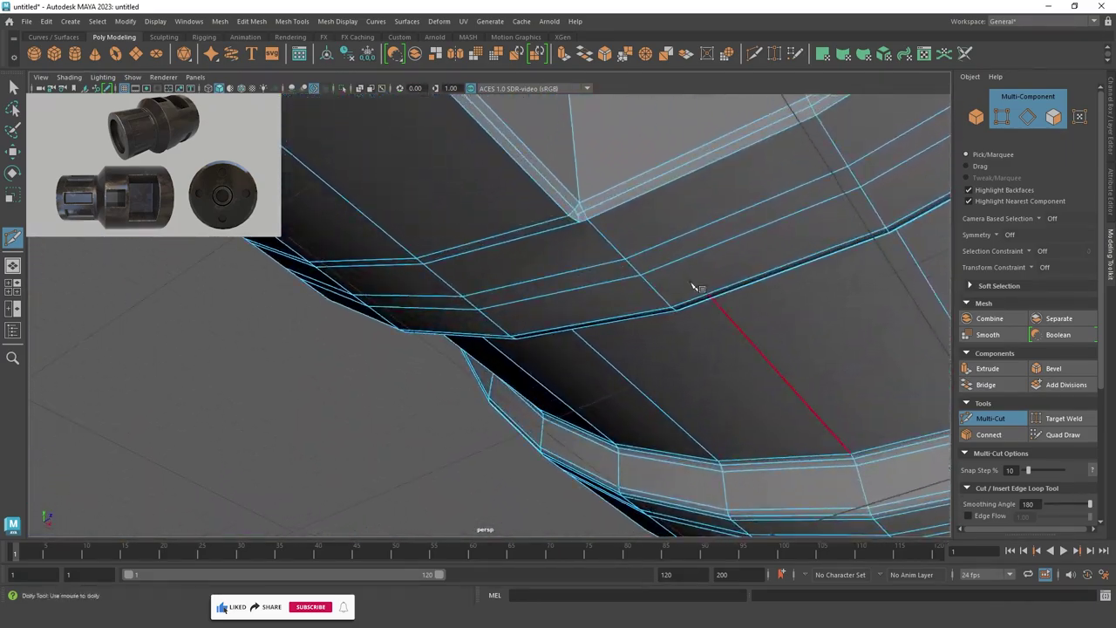
Inspect the muzzle in a full-size front view, zooming in and out.
key("space")
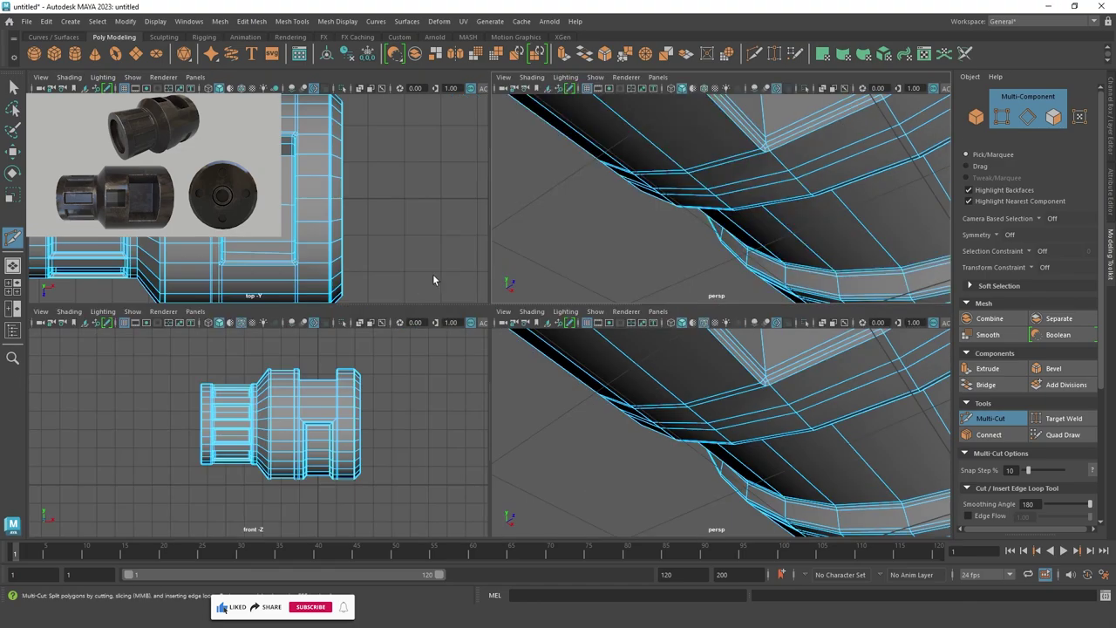
key("space")
scroll(316, 411, "up", 3)
scroll(294, 376, "up", 2)
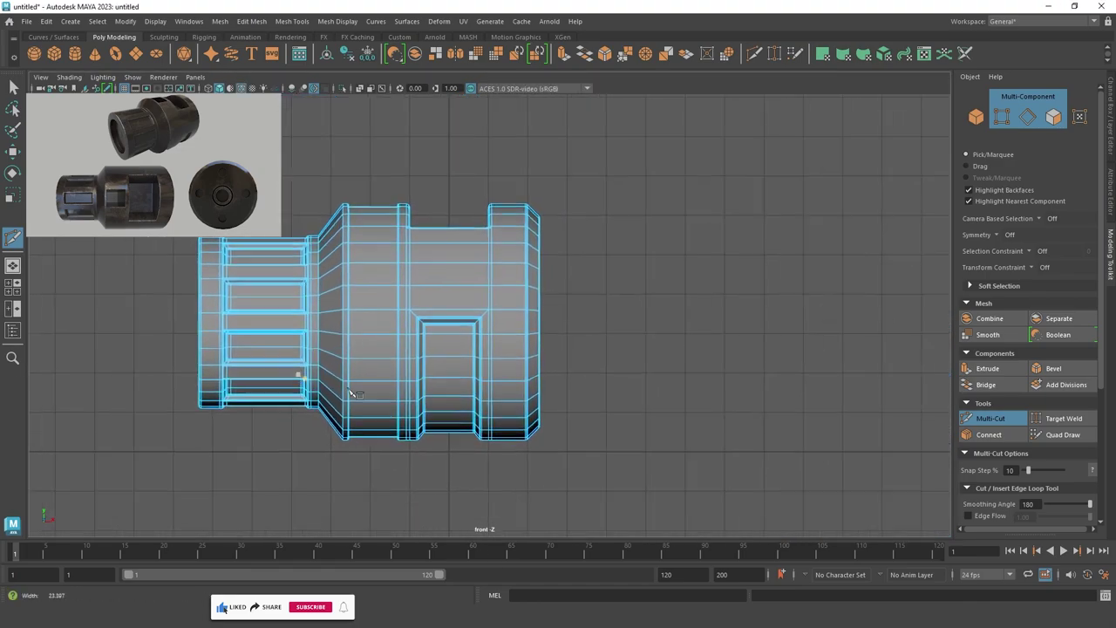
scroll(524, 429, "up", 1)
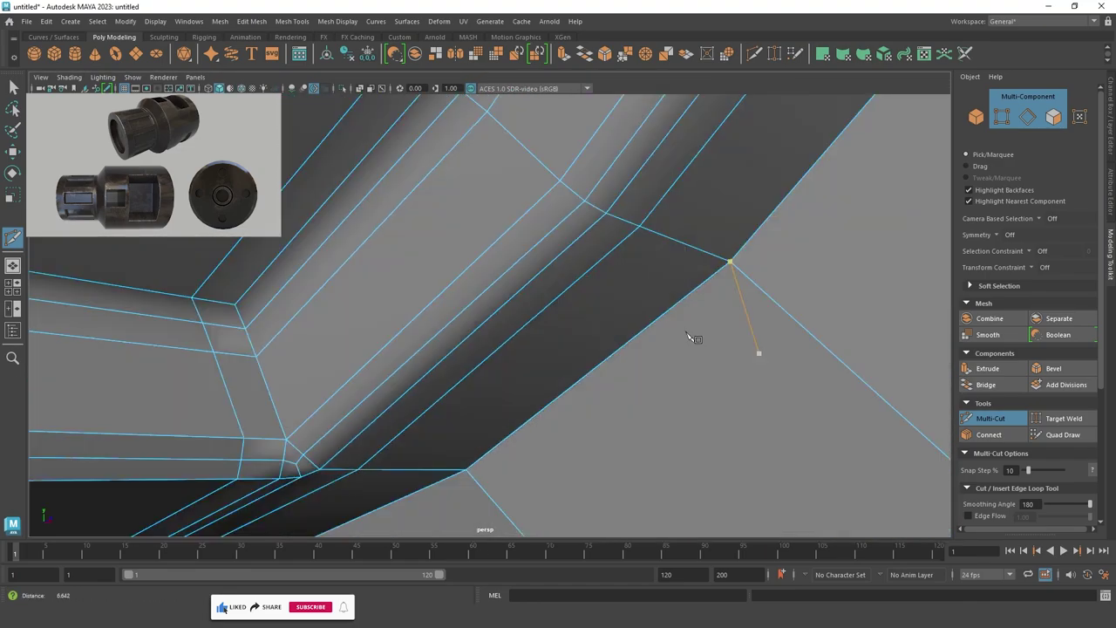
scroll(689, 330, "down", 5)
mouse_move(552, 332)
left_mouse_down("alt")
mouse_move(523, 319)
mouse_move(550, 334)
left_mouse_up("alt")
scroll(523, 320, "up", 5)
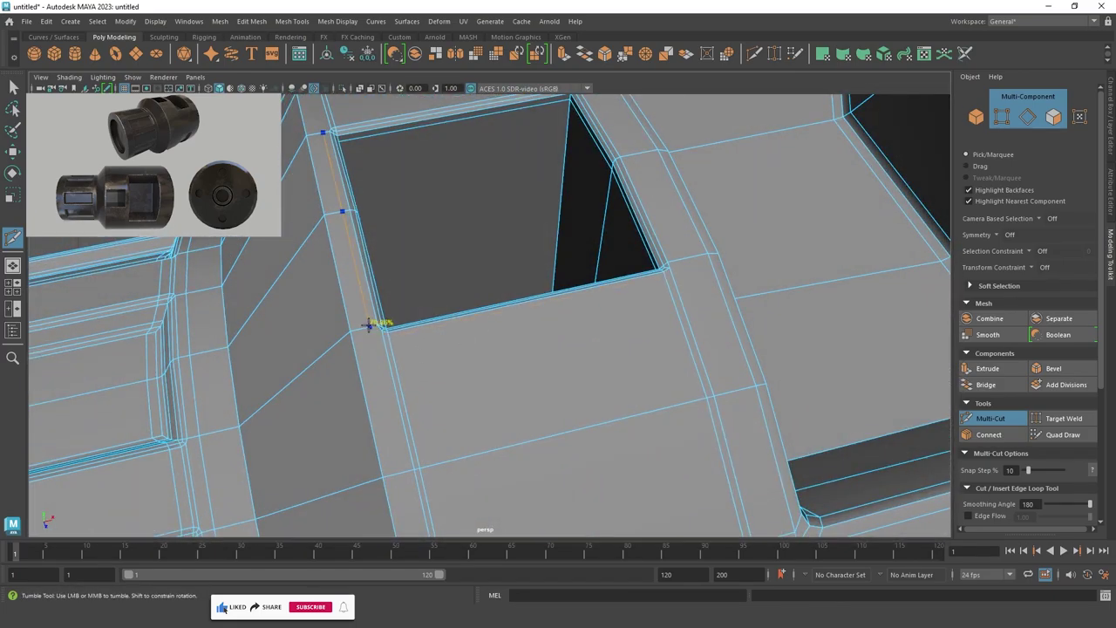
scroll(567, 302, "down", 5)
scroll(483, 249, "up", 1)
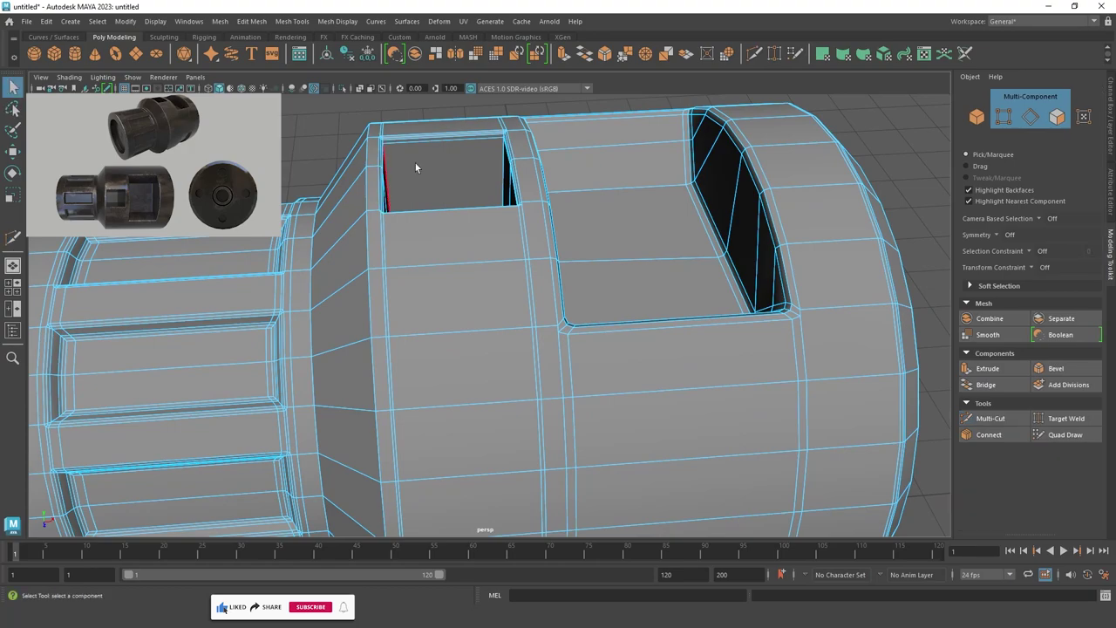
scroll(680, 254, "down", 5)
scroll(697, 262, "down", 2)
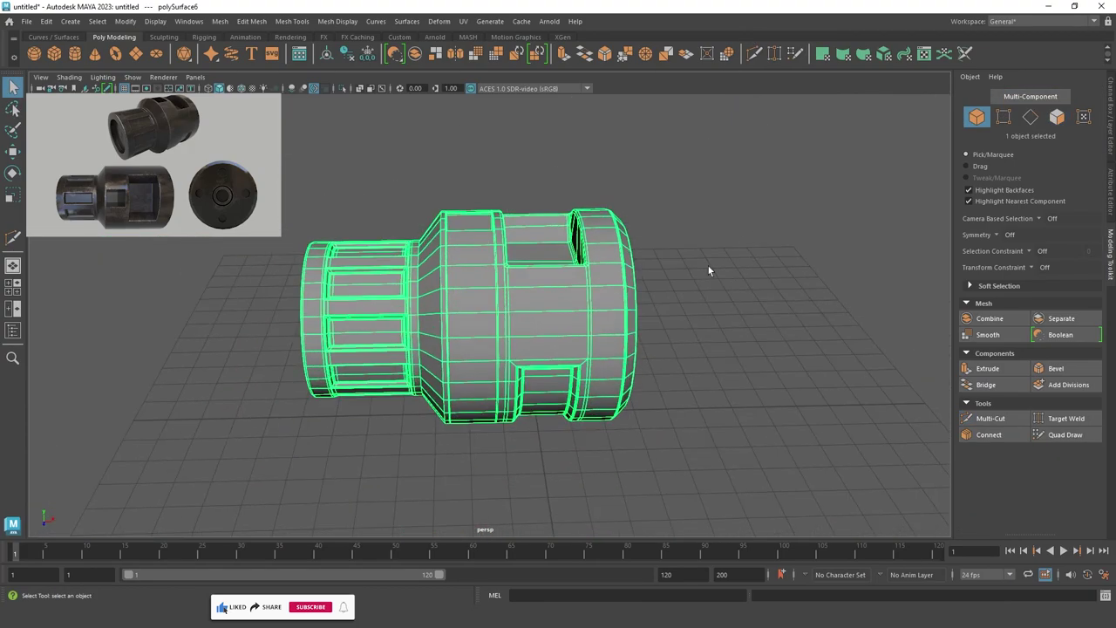
Switch to a side-by-side front and perspective layout and orbit the muzzle.
key("space")
left_click(13, 309)
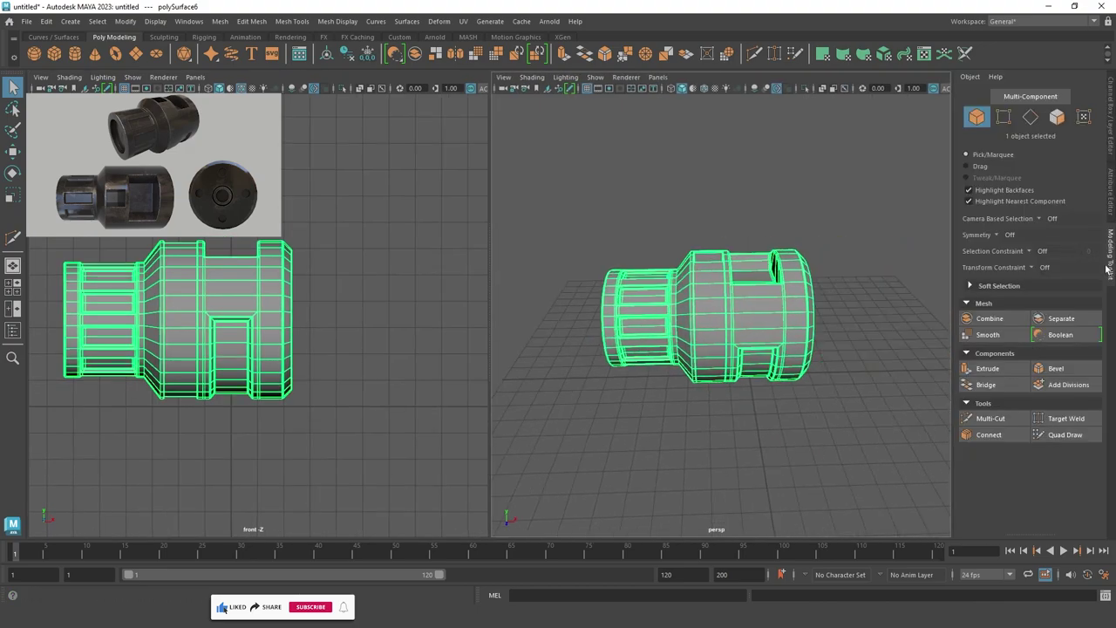
scroll(905, 300, "up", 2)
left_click_drag(905, 299, 837, 318, "alt")
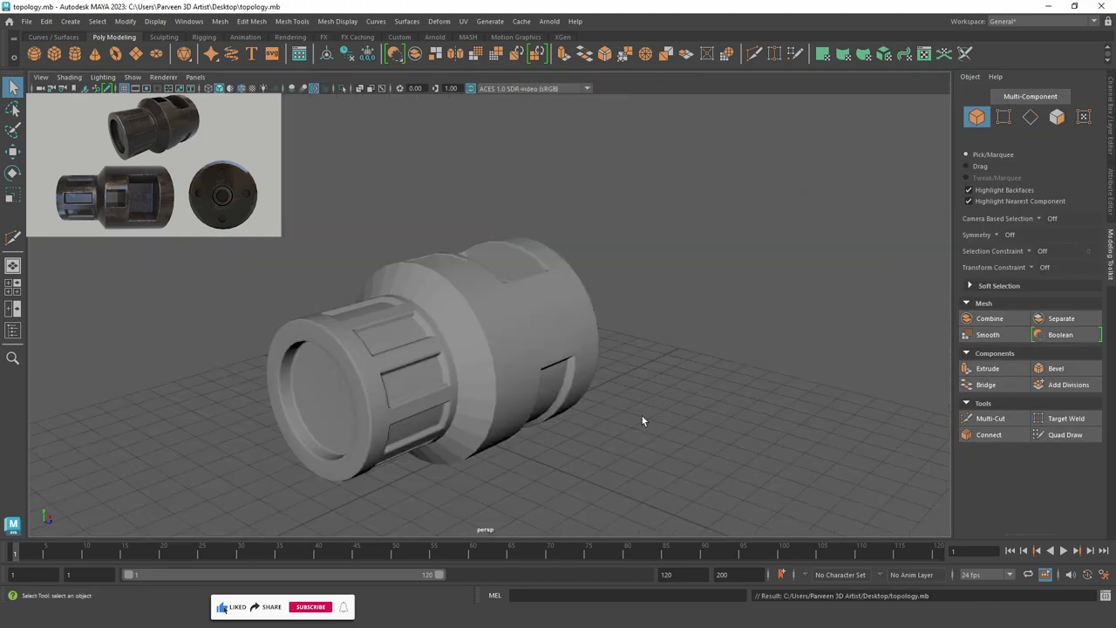
mouse_move(643, 419)
left_mouse_down("alt")
mouse_move(648, 444)
mouse_move(623, 379)
mouse_move(565, 397)
mouse_move(619, 451)
mouse_move(424, 341)
left_mouse_up("alt")
Harden the selected muzzle edges with Mesh Display > Harden Edge.
scroll(560, 319, "up", 3)
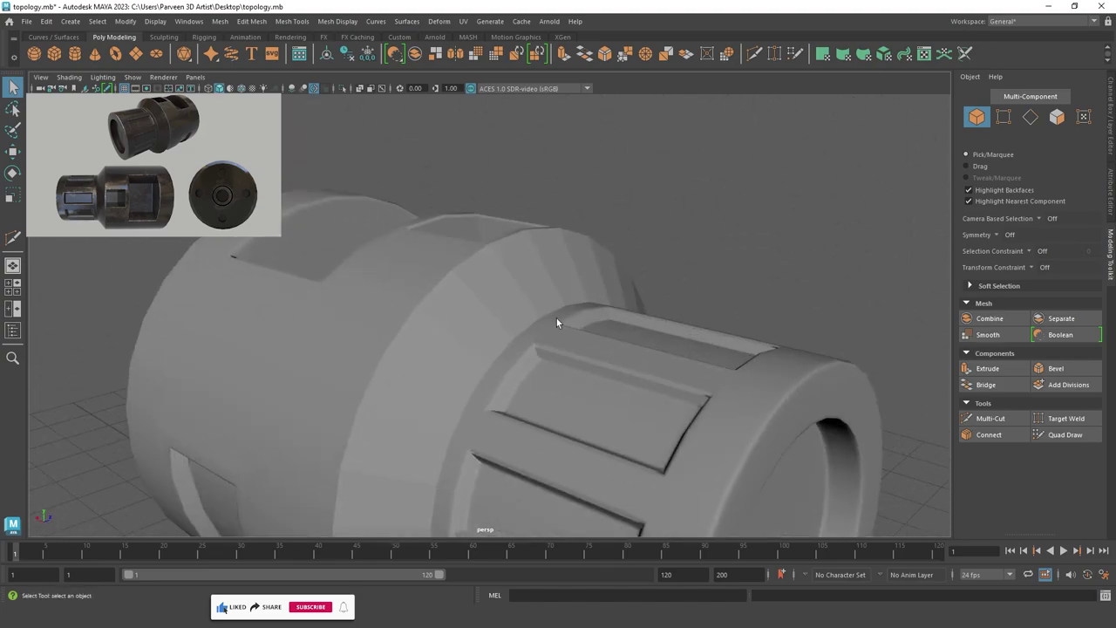
scroll(532, 283, "up", 2)
left_click(532, 280)
key("F10")
left_click(541, 264)
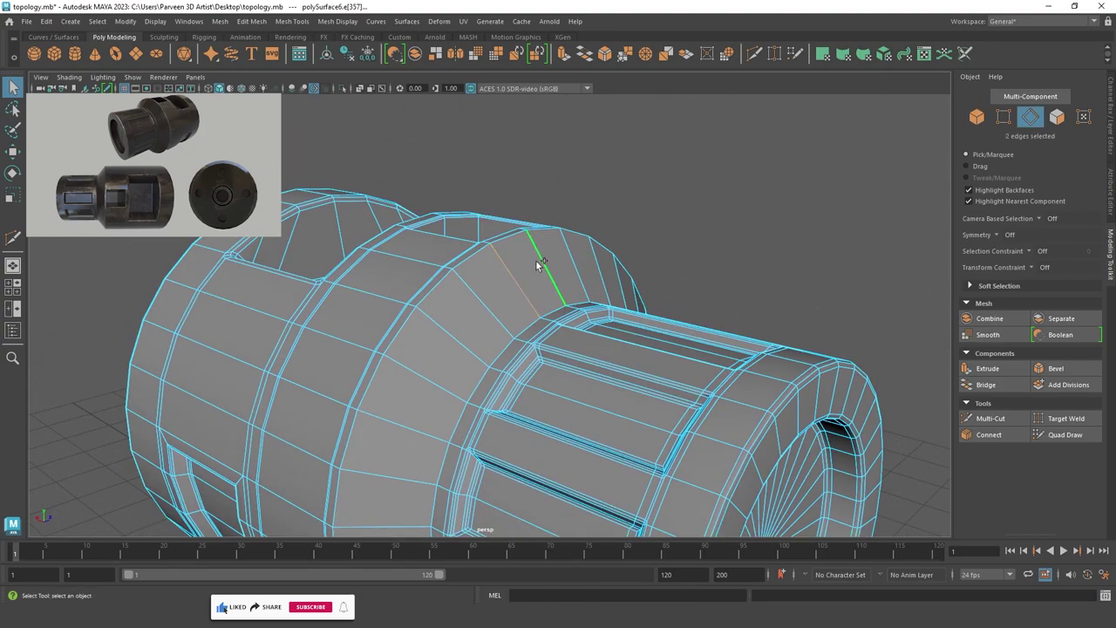
left_click(344, 21)
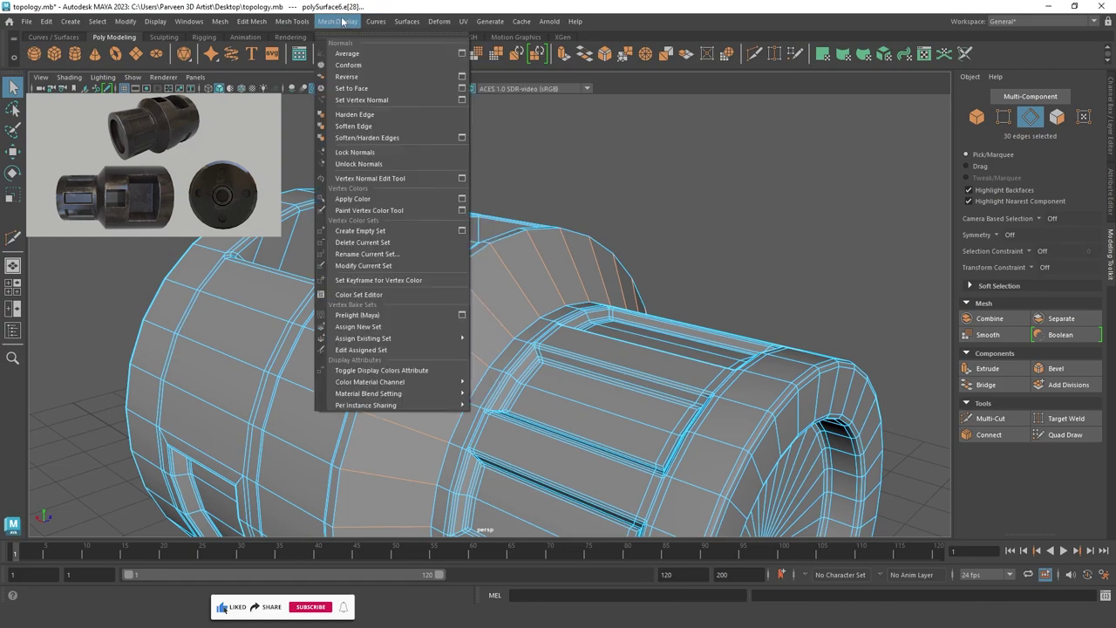
left_click(348, 115)
key("F8")
Assign a Lambert material to the muzzle mesh as a favorite material.
left_click(656, 138)
scroll(448, 261, "down", 5)
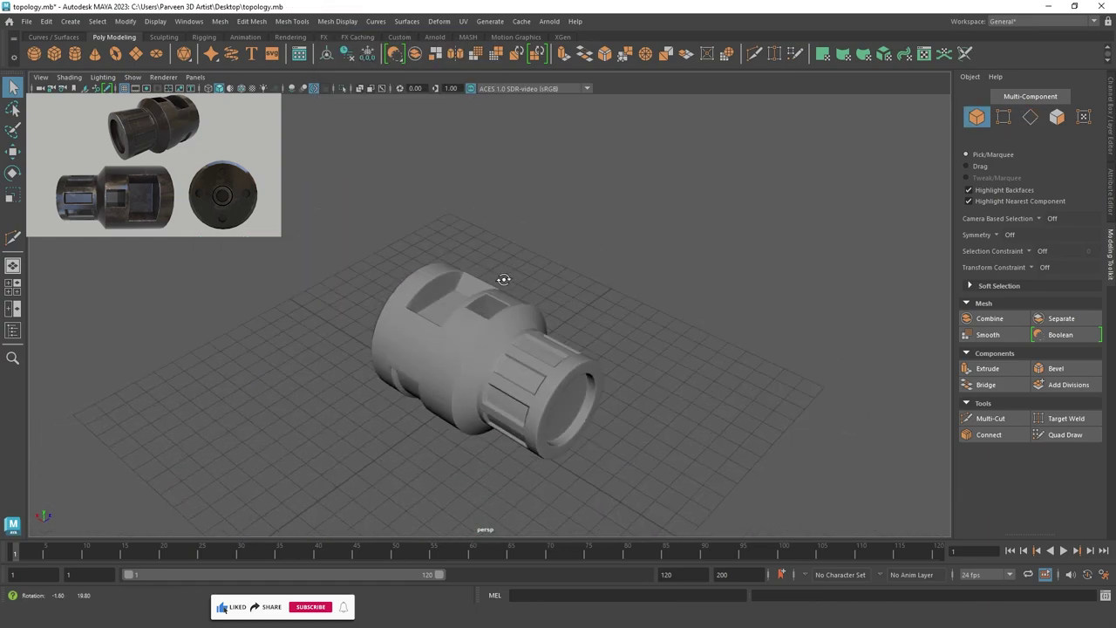
mouse_move(503, 279)
left_mouse_down("alt")
mouse_move(787, 264)
mouse_move(356, 259)
left_mouse_up("alt")
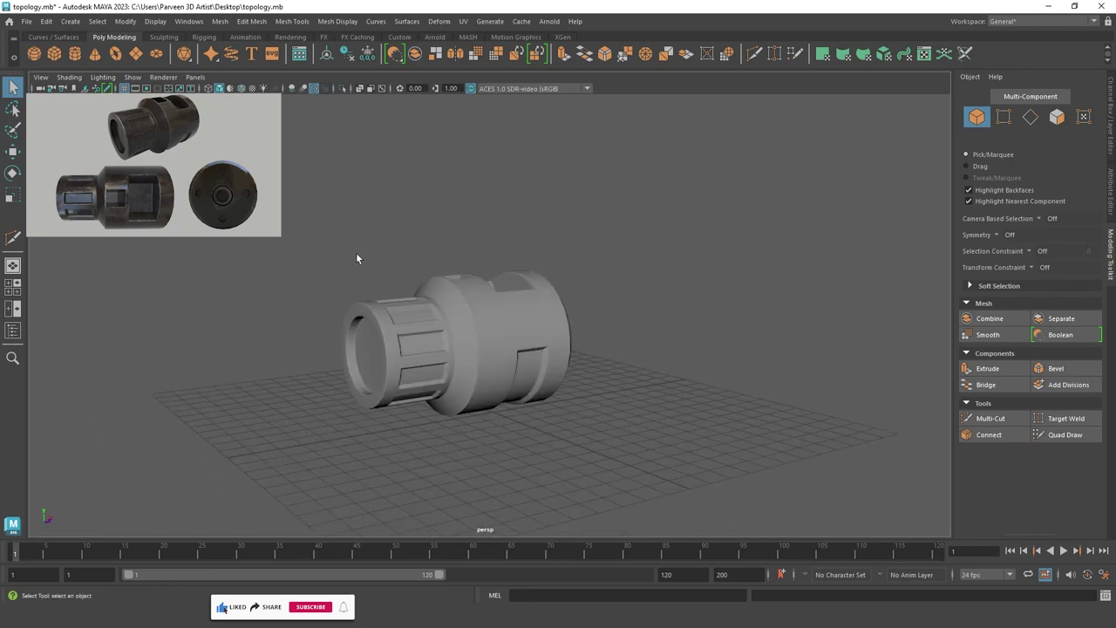
left_click(480, 356)
scroll(481, 356, "up", 3)
right_click(481, 358)
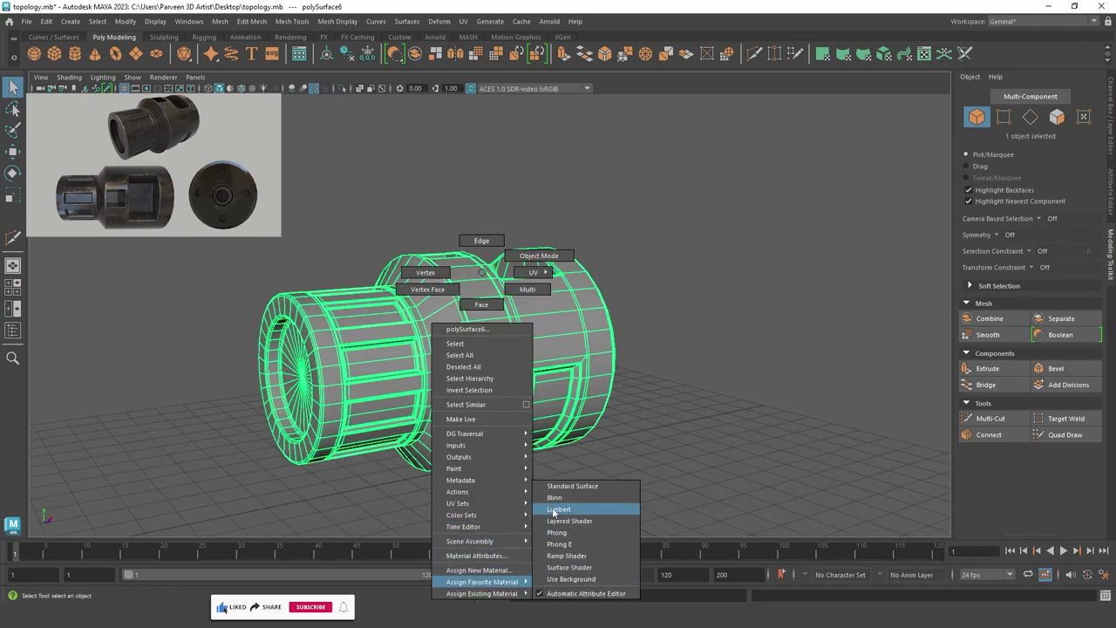
left_click(553, 511)
left_click(701, 368)
Orbit to a side view of the ring end and turn off the muzzle's smooth preview.
left_click_drag(701, 368, 489, 377, "alt")
left_click(477, 381)
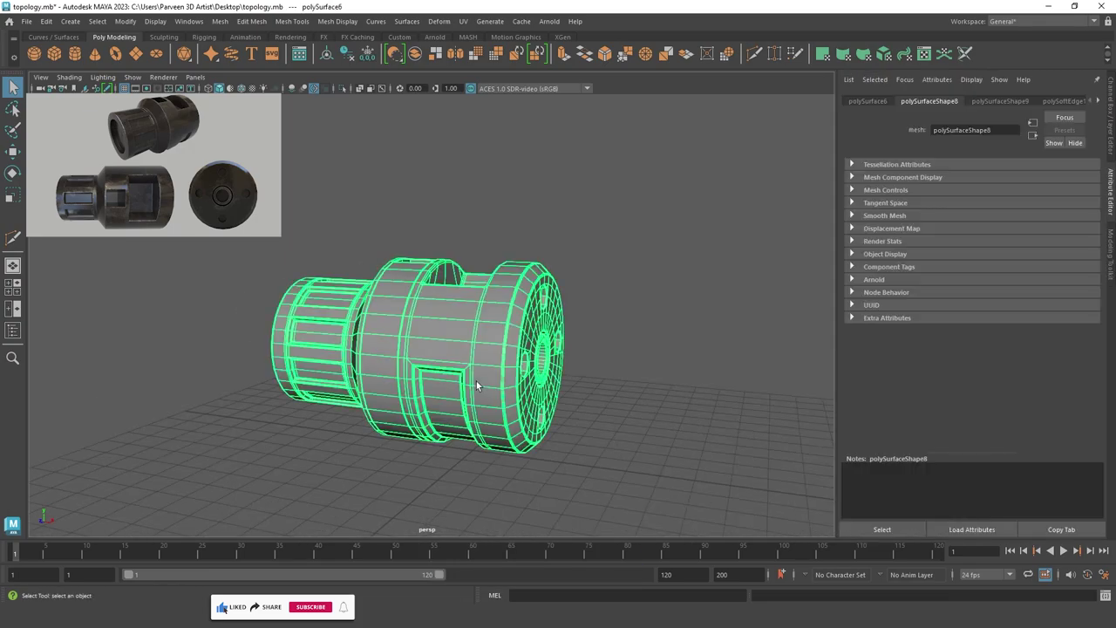
left_click(723, 269)
mouse_move(723, 269)
left_mouse_down("alt")
mouse_move(539, 327)
mouse_move(235, 10)
left_mouse_up("alt")
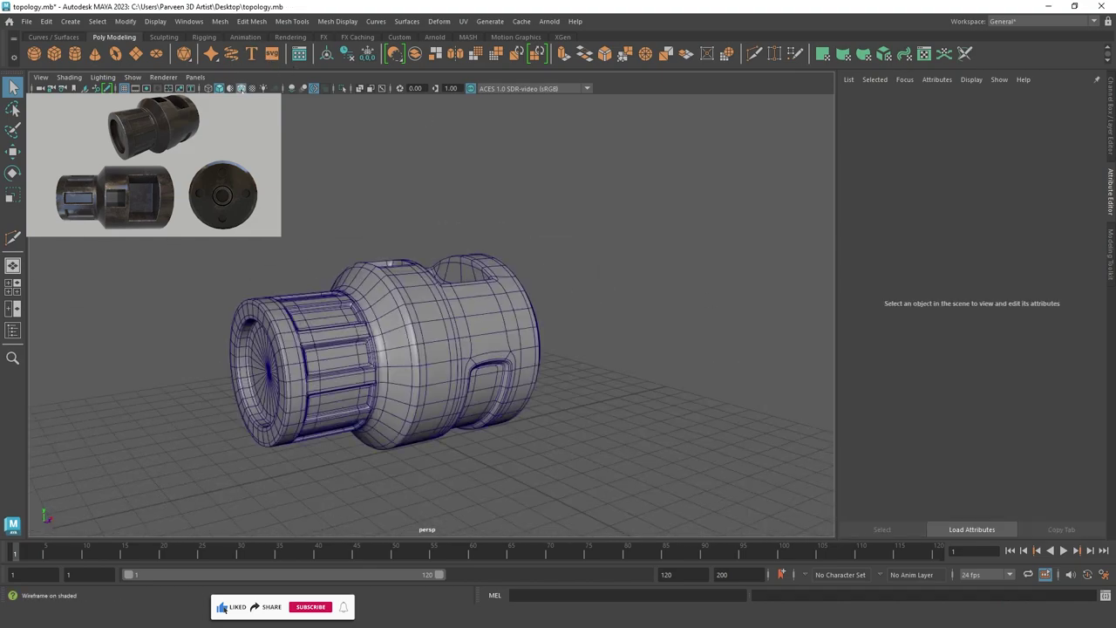
scroll(387, 231, "down", 3)
scroll(573, 272, "up", 5)
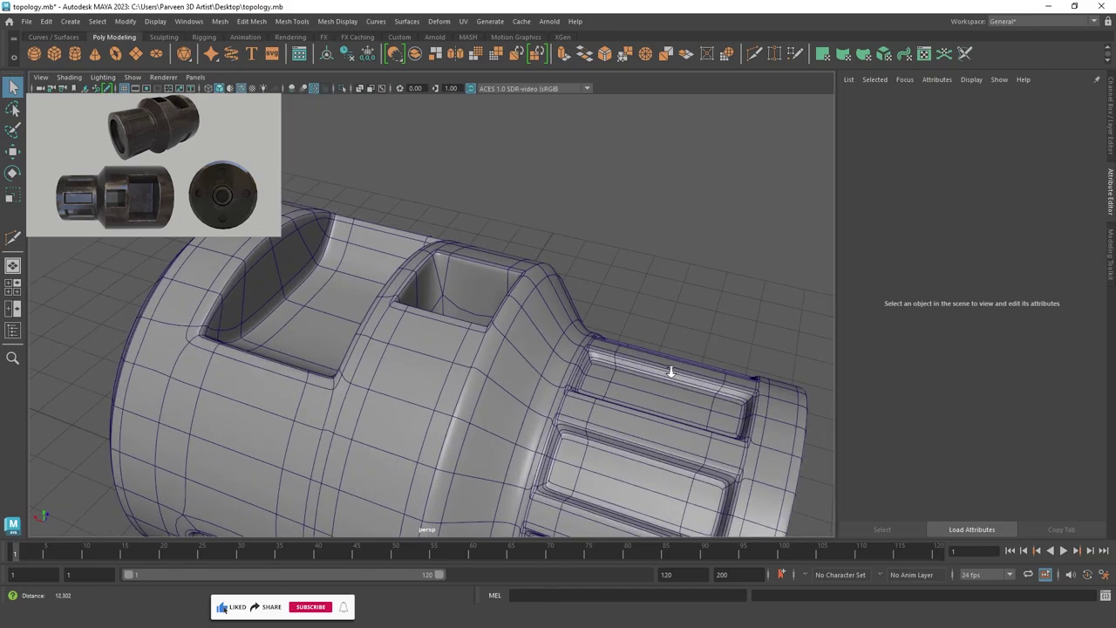
left_click_drag(669, 369, 553, 369, "alt")
scroll(309, 280, "down", 5)
scroll(451, 344, "up", 5)
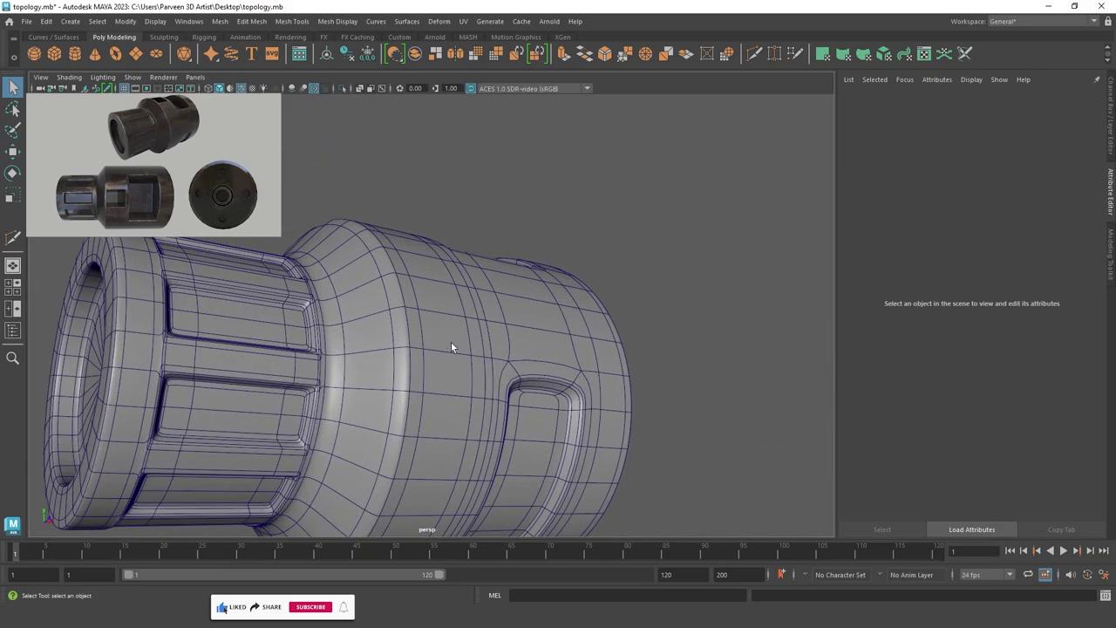
mouse_move(451, 344)
left_mouse_down("alt")
mouse_move(399, 339)
mouse_move(434, 343)
mouse_move(290, 362)
left_mouse_up("alt")
left_click(291, 361)
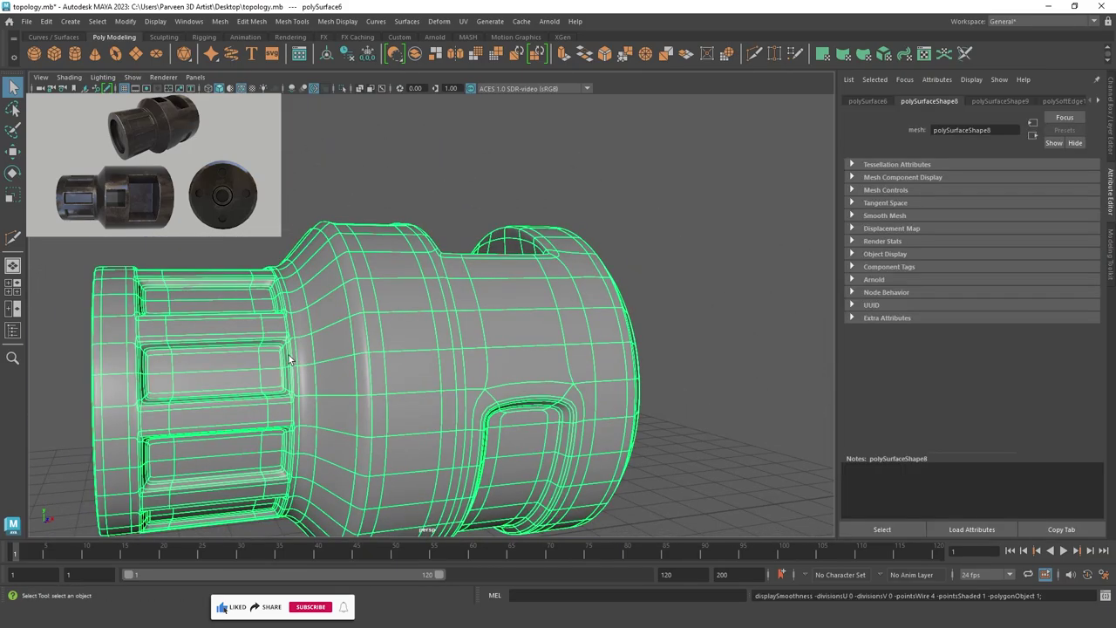
key("1")
Bevel the edge loop at the ring step with 2 segments at 0.3 fraction.
scroll(541, 367, "up", 5)
scroll(512, 351, "up", 3)
right_click_drag(512, 349, 475, 267)
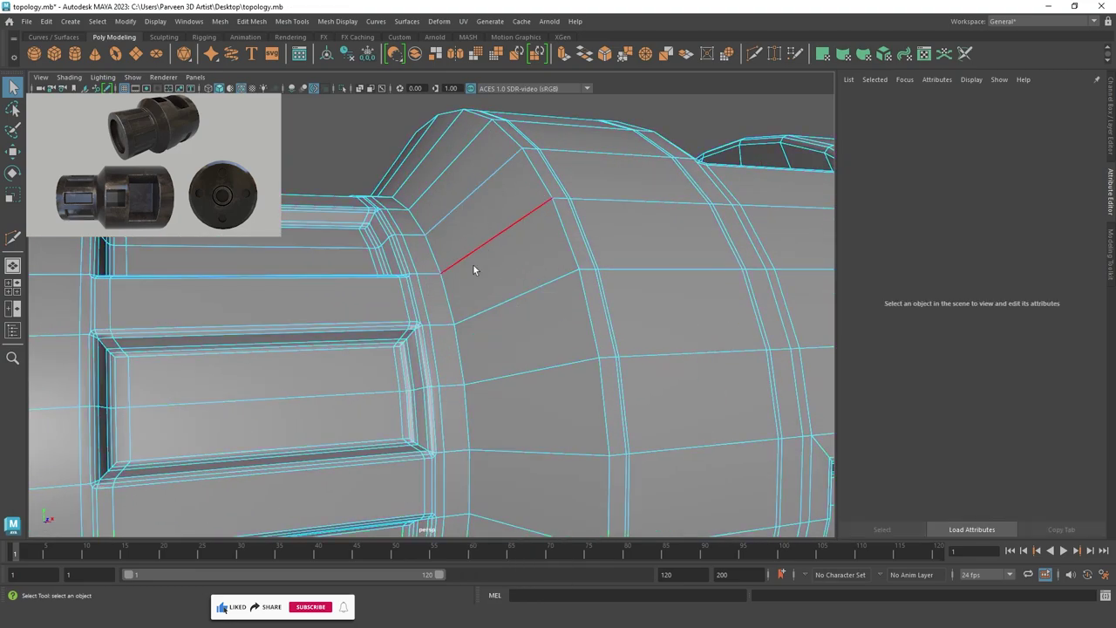
left_click(448, 307)
scroll(428, 337, "down", 3)
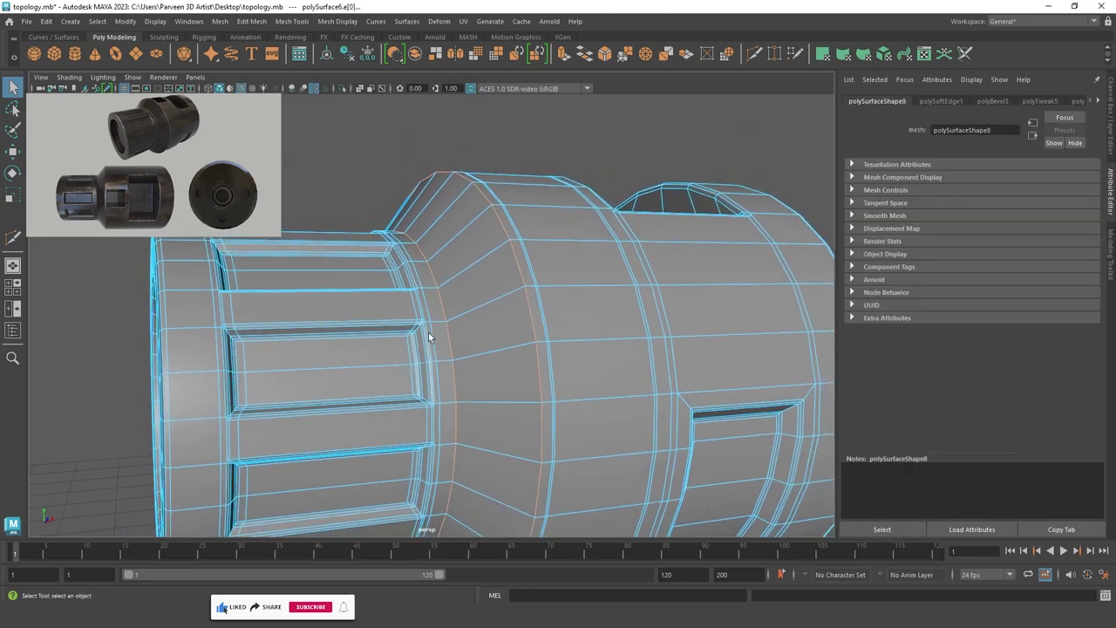
key("ctrl+b")
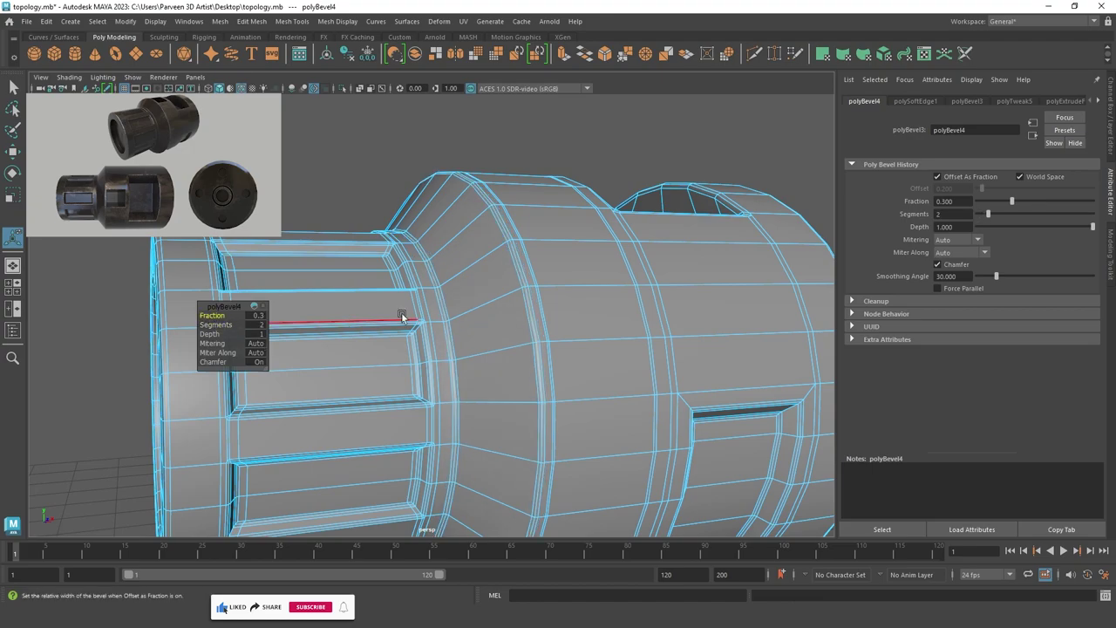
scroll(518, 282, "down", 5)
left_click_drag(518, 282, 531, 302, "alt")
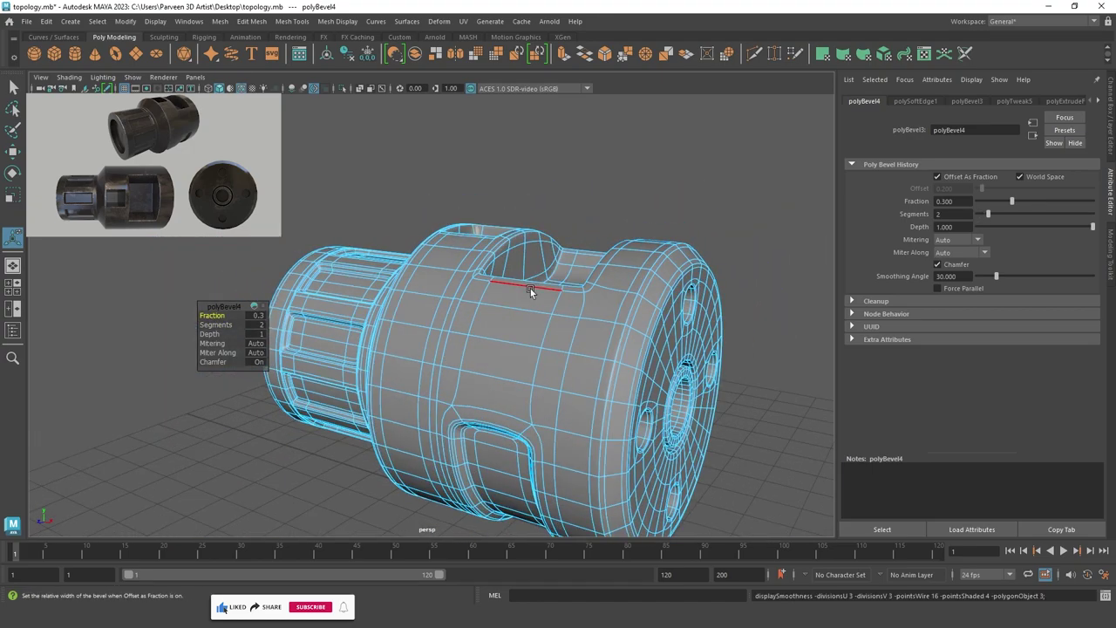
left_click(616, 147)
mouse_move(616, 147)
left_mouse_down("alt")
mouse_move(635, 191)
mouse_move(699, 254)
mouse_move(495, 186)
mouse_move(498, 229)
mouse_move(429, 249)
mouse_move(404, 230)
mouse_move(410, 302)
left_mouse_up("alt")
Inspect the smoothed end cap and slots close up from several angles.
key("F8")
left_click(635, 191)
right_click_drag(409, 302, 652, 353, "alt")
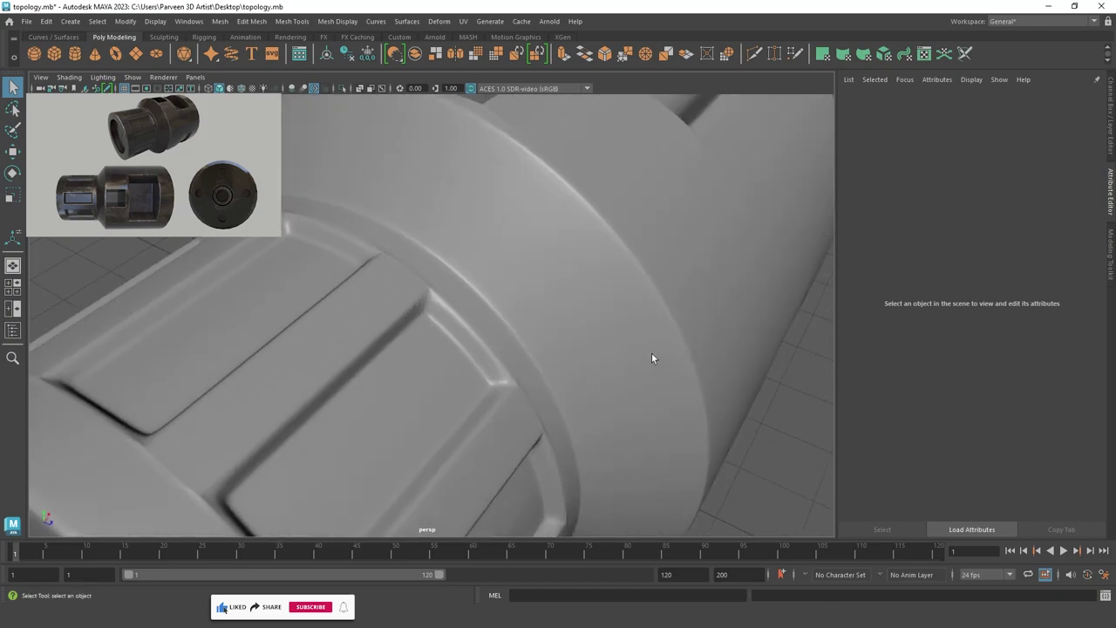
mouse_move(651, 352)
left_mouse_down("alt")
mouse_move(566, 354)
mouse_move(588, 350)
left_mouse_up("alt")
mouse_move(706, 376)
right_mouse_down("alt")
mouse_move(511, 306)
mouse_move(544, 372)
right_mouse_up("alt")
left_click(542, 371)
mouse_move(490, 348)
left_mouse_down("alt")
mouse_move(507, 333)
mouse_move(721, 331)
mouse_move(461, 343)
mouse_move(449, 411)
left_mouse_up("alt")
right_click_drag(448, 411, 481, 284, "alt")
mouse_move(480, 283)
left_mouse_down("alt")
mouse_move(506, 287)
mouse_move(514, 385)
mouse_move(602, 323)
left_mouse_up("alt")
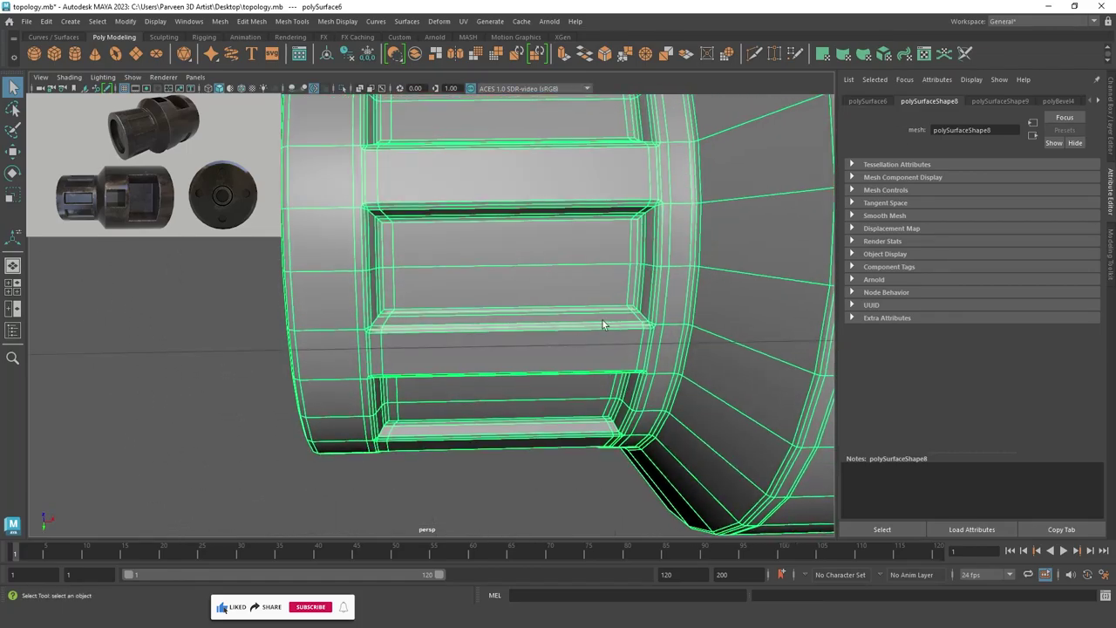
mouse_move(514, 206)
left_mouse_down("alt")
mouse_move(486, 165)
mouse_move(496, 269)
mouse_move(500, 225)
mouse_move(376, 3)
mouse_move(323, 4)
left_mouse_up("alt")
Review the side cutout and end cap, closing the Attribute Editor for a wider view.
mouse_move(484, 146)
left_mouse_down("alt")
mouse_move(99, 81)
mouse_move(478, 175)
left_mouse_up("alt")
scroll(478, 175, "down", 3)
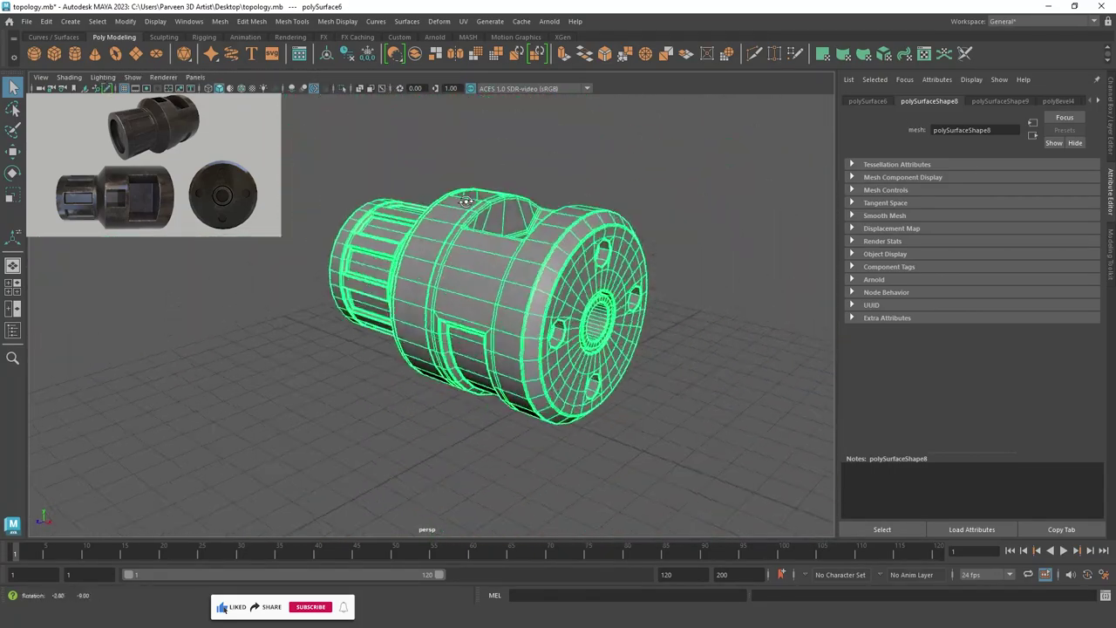
left_click(697, 200)
mouse_move(697, 201)
left_mouse_down("alt")
mouse_move(673, 166)
mouse_move(672, 137)
mouse_move(742, 261)
mouse_move(904, 258)
mouse_move(567, 241)
mouse_move(763, 250)
mouse_move(611, 248)
left_mouse_up("alt")
mouse_move(610, 248)
right_mouse_down("alt")
mouse_move(451, 246)
mouse_move(820, 314)
right_mouse_up("alt")
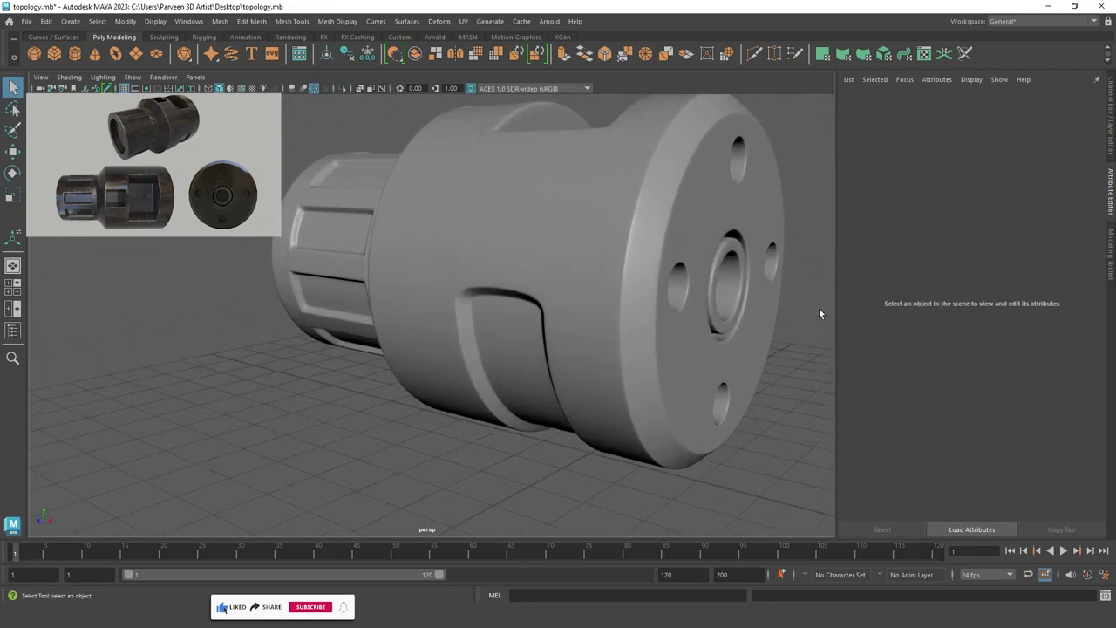
mouse_move(572, 317)
left_mouse_down("alt")
mouse_move(598, 354)
mouse_move(835, 342)
left_mouse_up("alt")
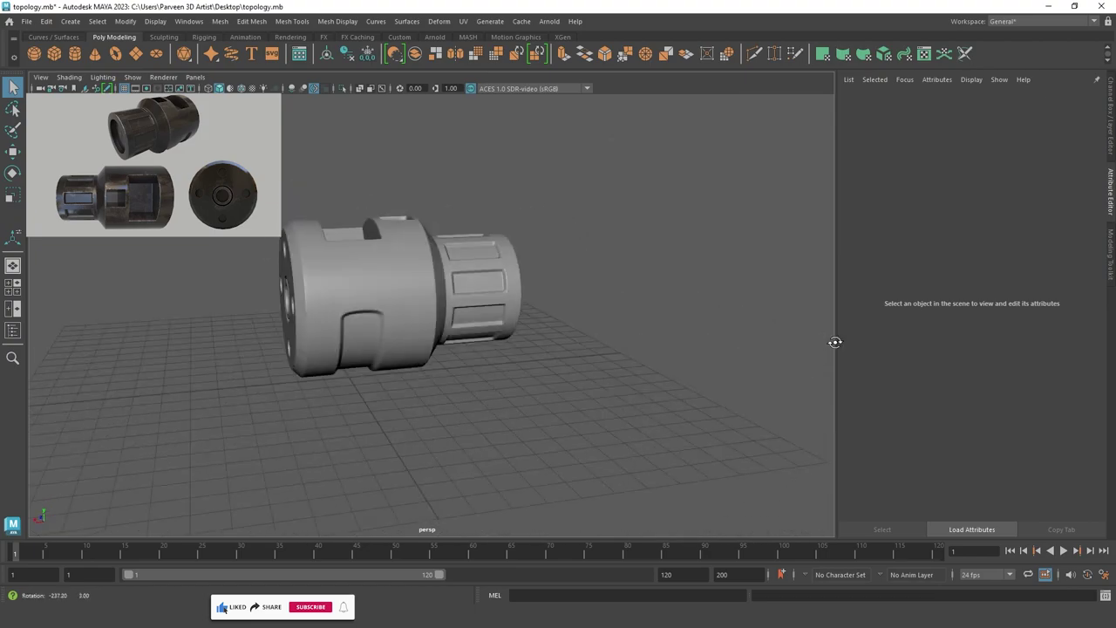
left_click(1111, 192)
mouse_move(930, 326)
left_mouse_down("alt")
mouse_move(755, 349)
mouse_move(250, 345)
mouse_move(760, 357)
mouse_move(586, 376)
mouse_move(586, 395)
left_mouse_up("alt")
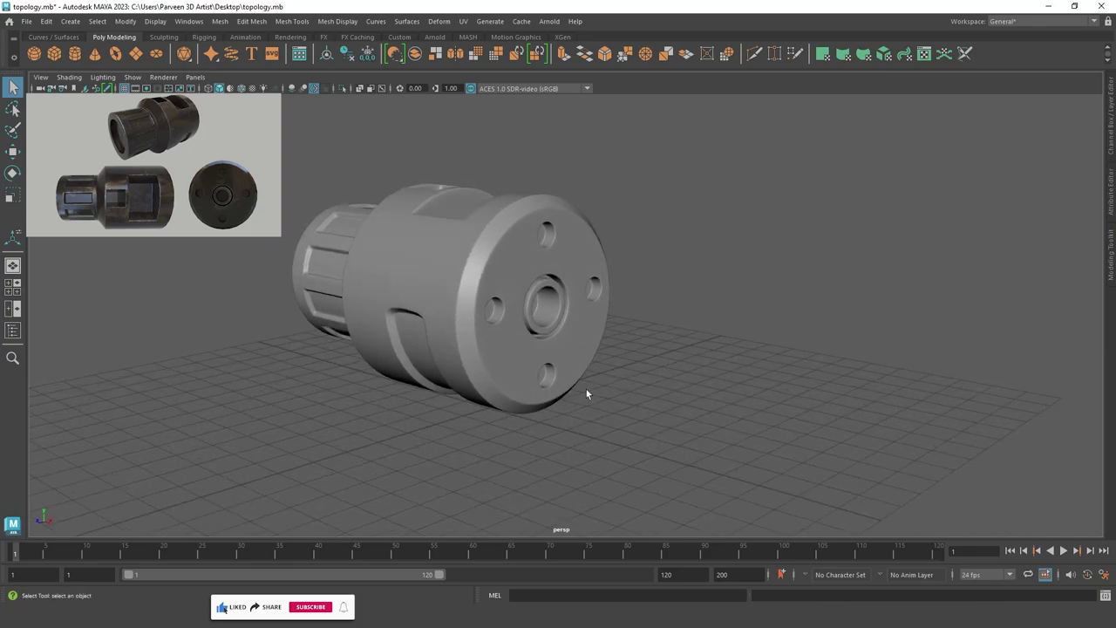